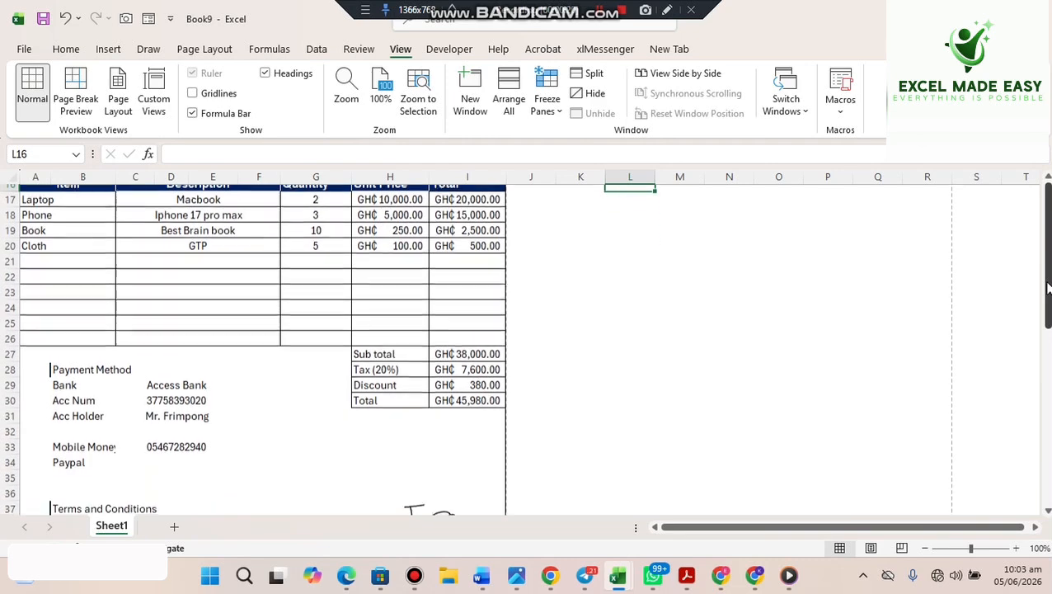
- Check the print preview, then return to an empty Sheet1 in Book9
scroll(1048, 287, up, 8)
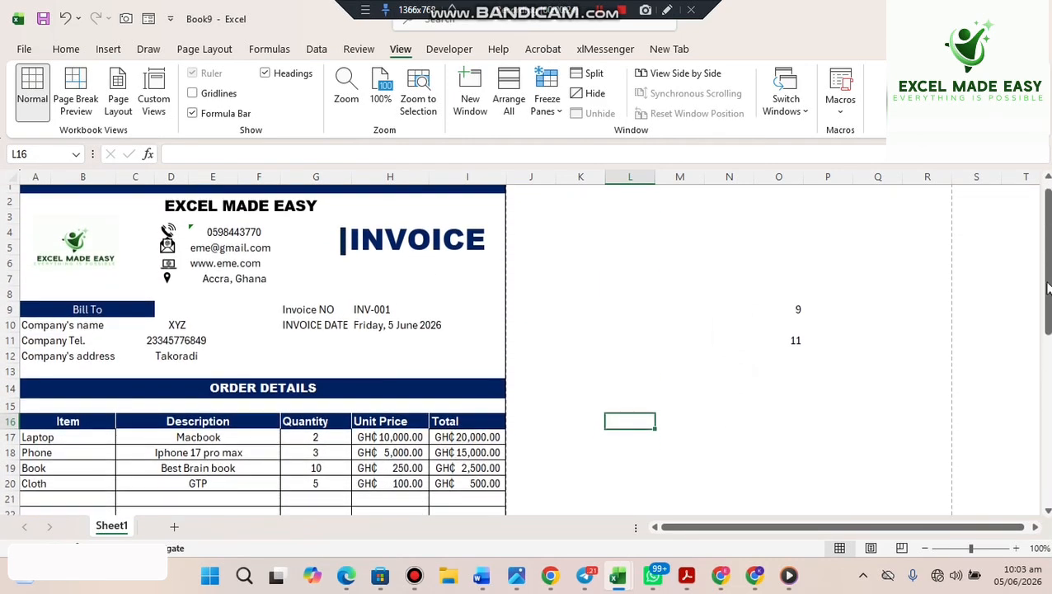
key(ctrl+p)
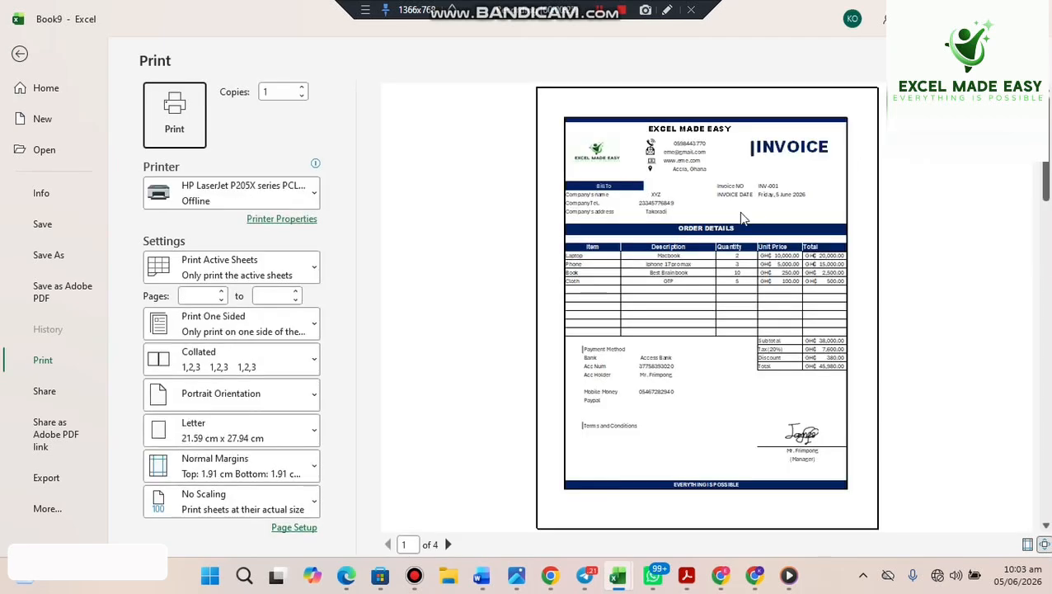
click(16, 54)
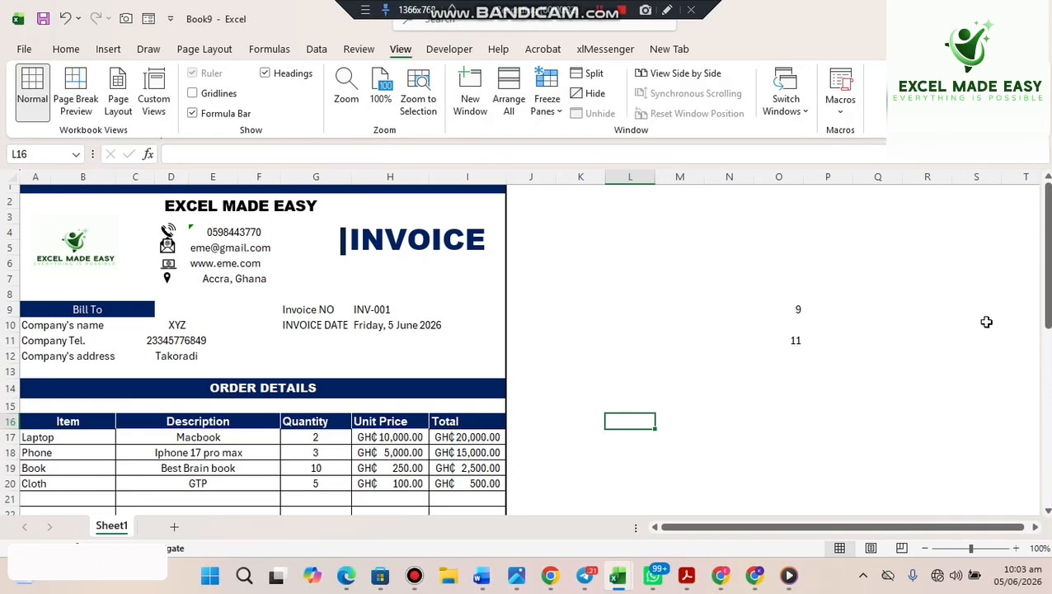
mouse_move(1045, 285)
mouse_down()
mouse_move(1040, 350)
mouse_move(1048, 283)
mouse_up()
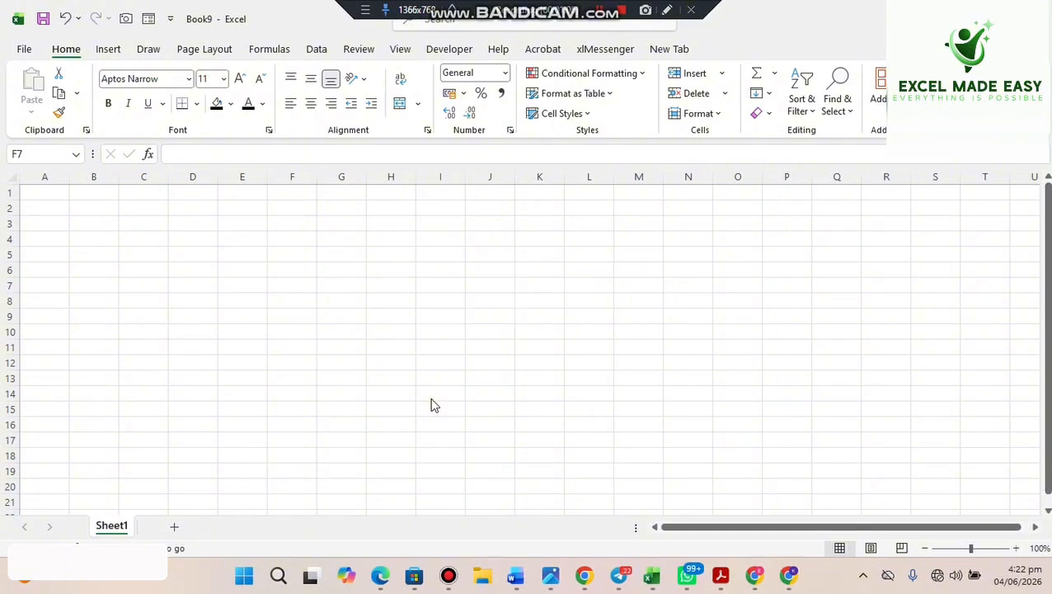
- Show the dashed page-break lines via print preview and scroll down to the page end
click(232, 314)
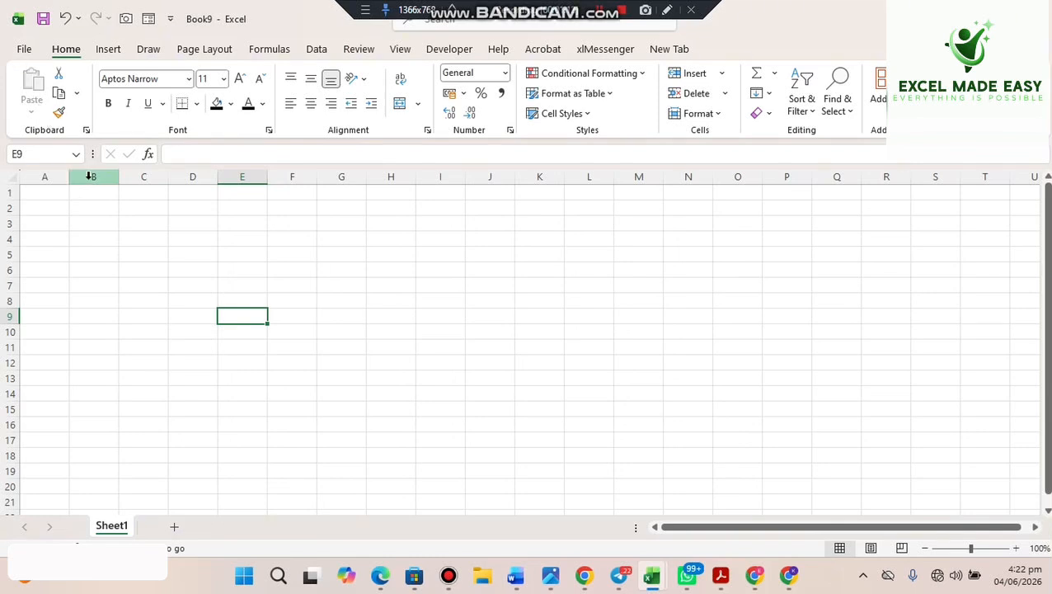
key(ctrl+p)
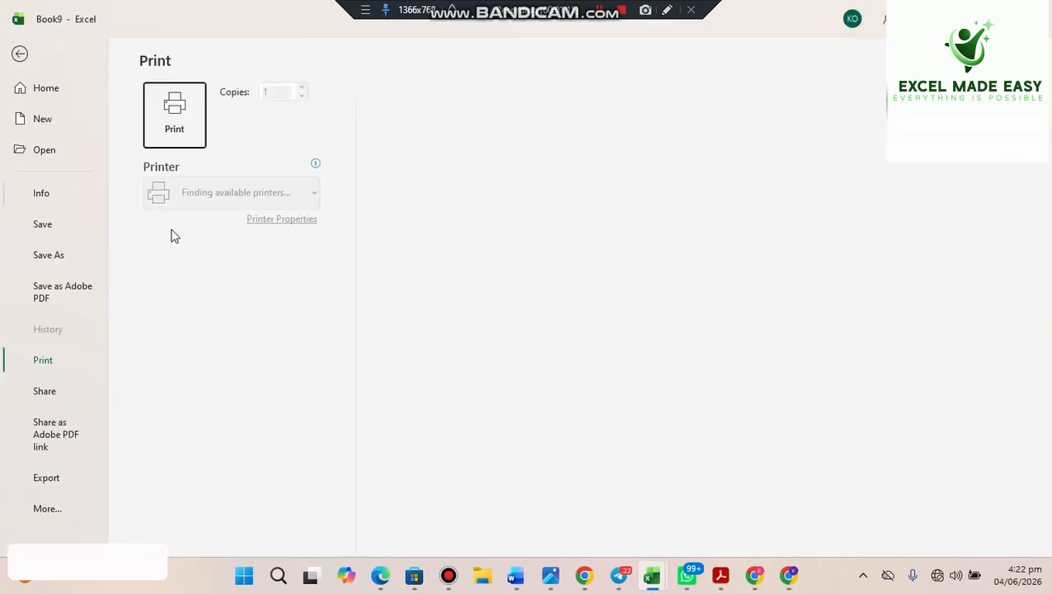
click(19, 53)
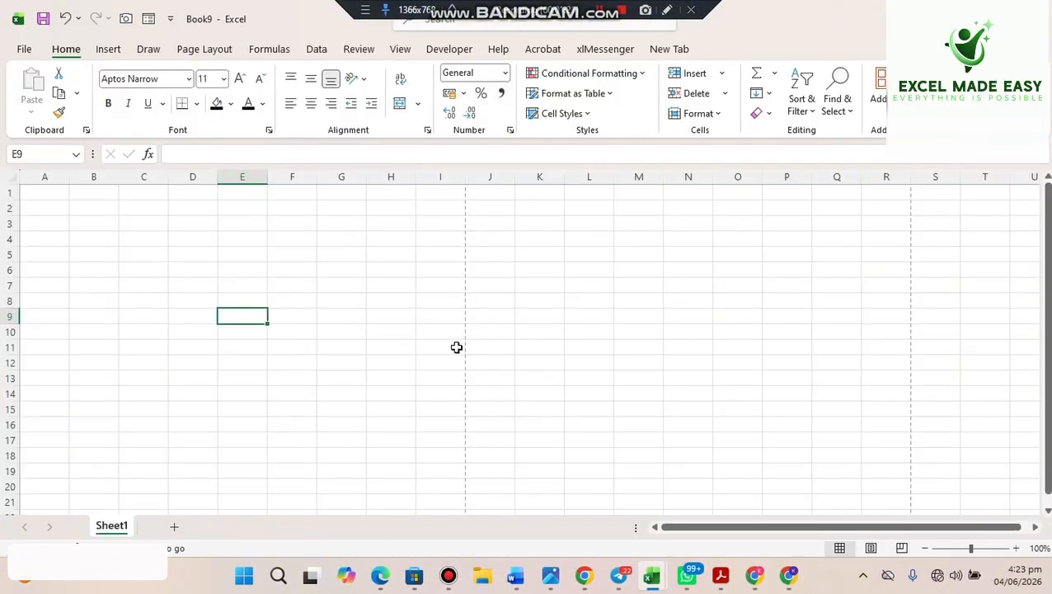
scroll(464, 314, down, 8)
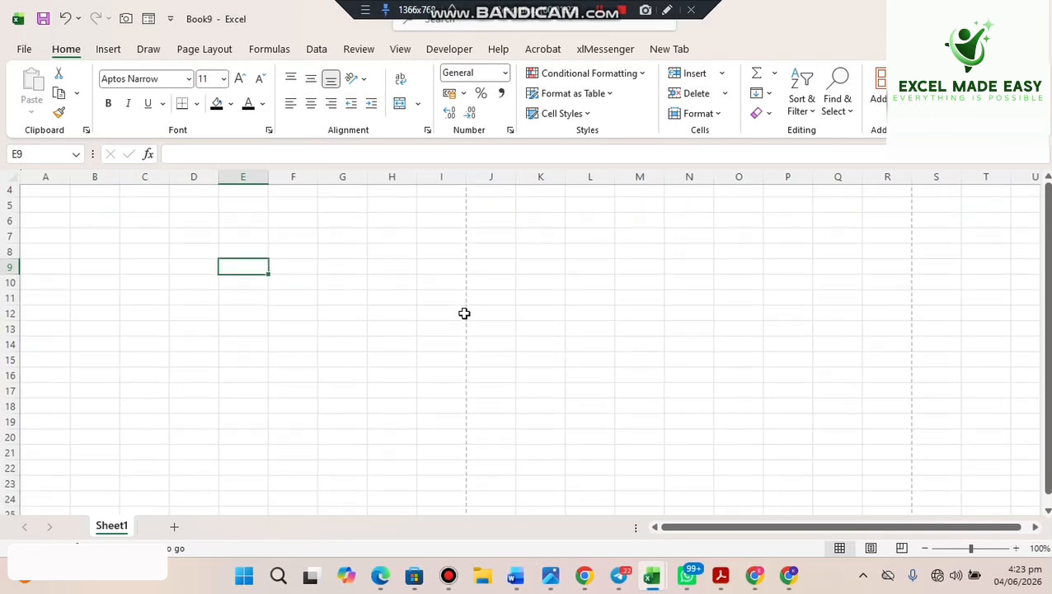
scroll(464, 314, down, 1)
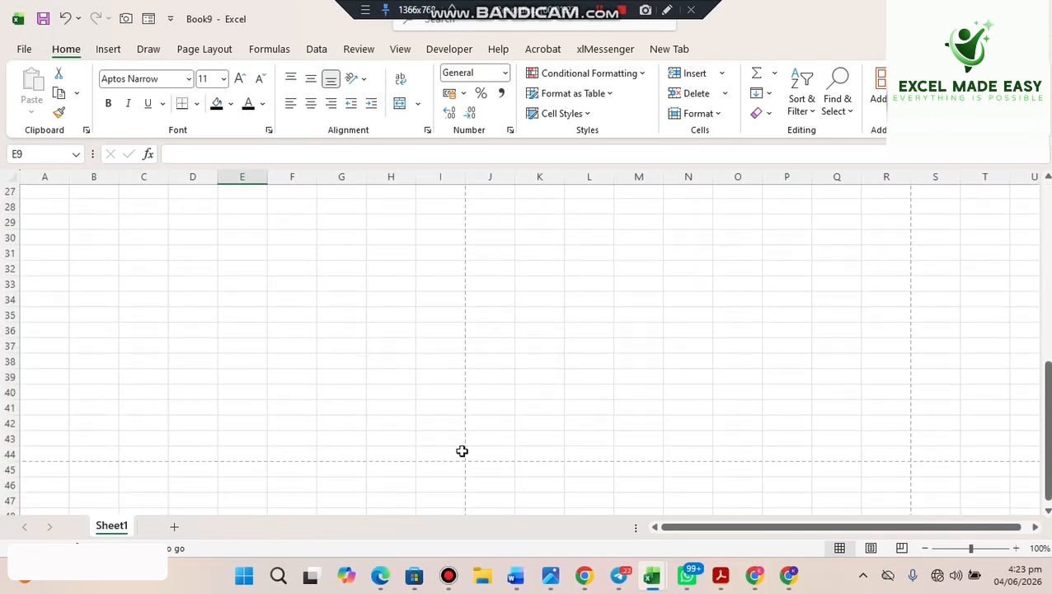
- Select the printable area A1:I44, then shrink row 1 to a thin strip
drag(461, 457, 12, 117)
click(793, 286)
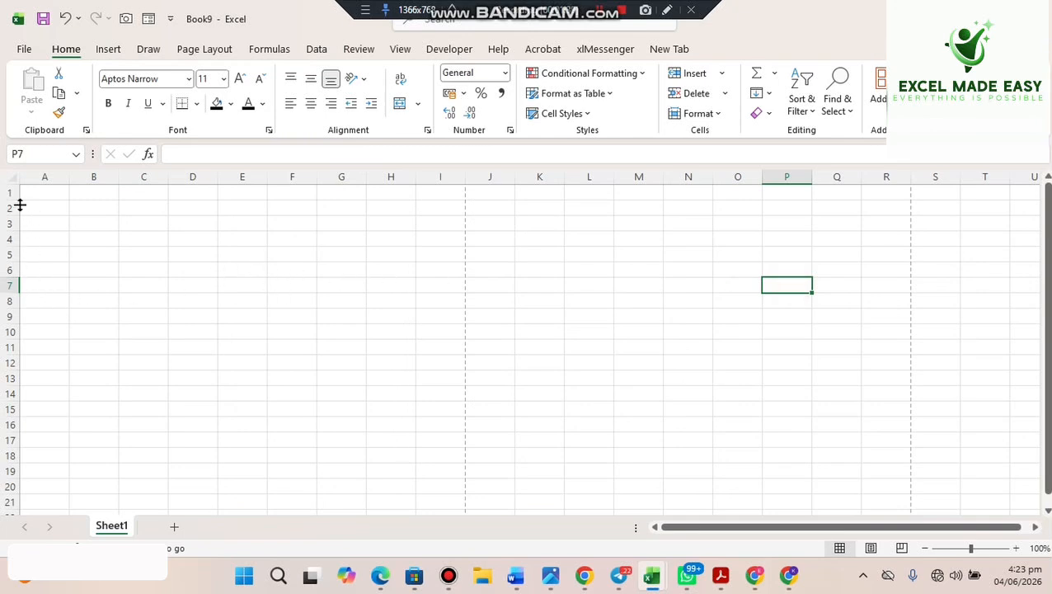
drag(17, 199, 435, 181)
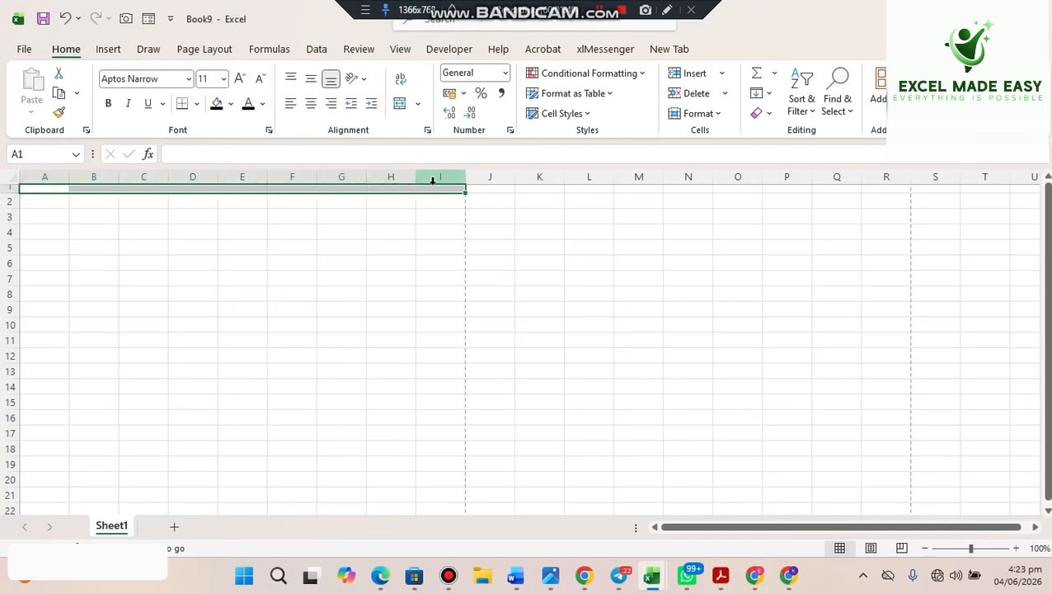
- Fill A1:I1 with Dark Blue from the Standard Colors
click(231, 105)
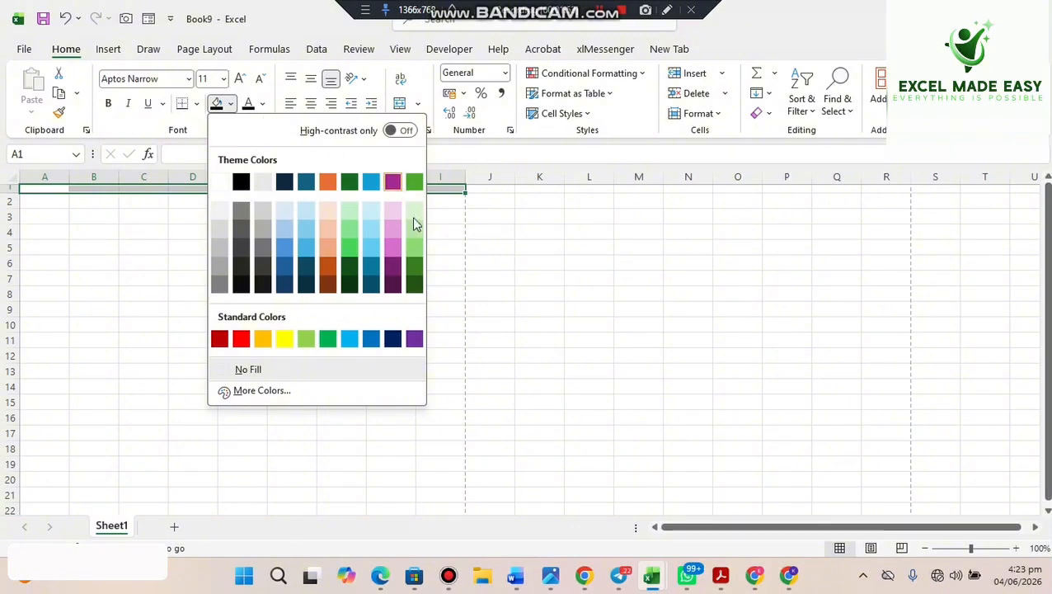
click(392, 338)
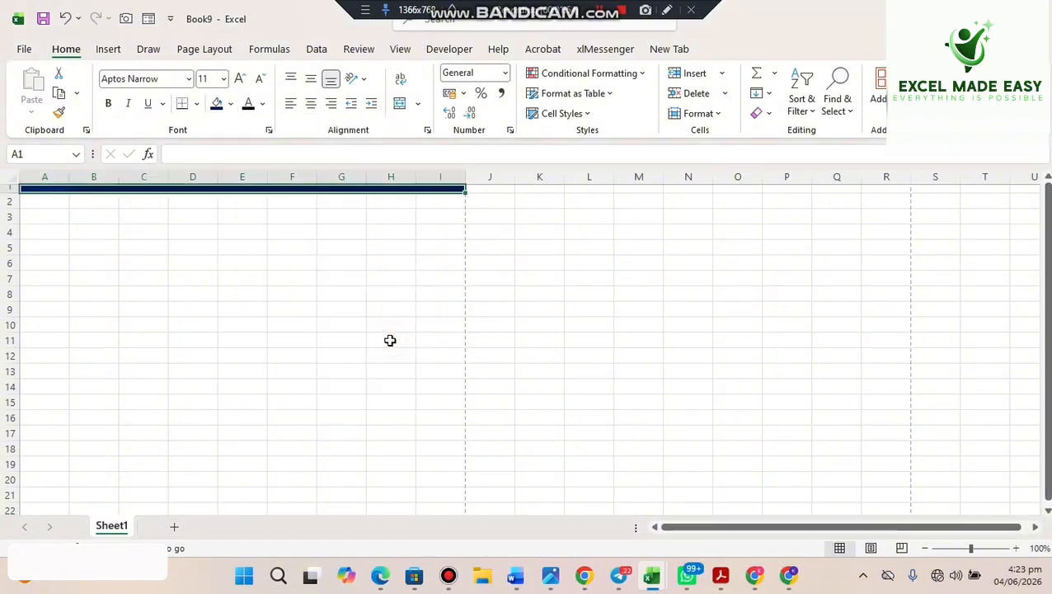
click(255, 314)
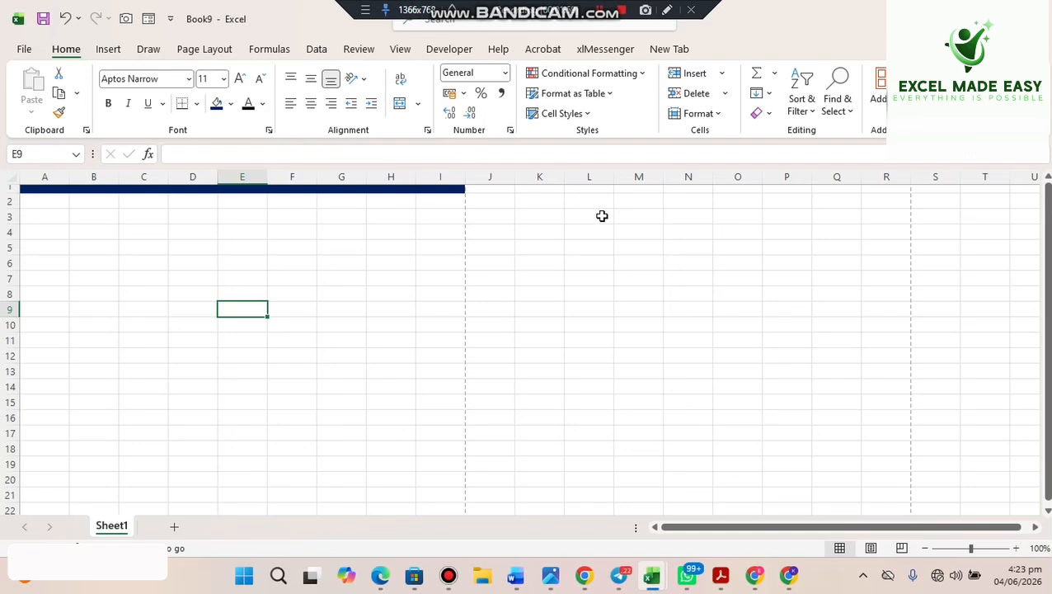
- Pick the Text Box tool by searching for 'tex'
click(454, 23)
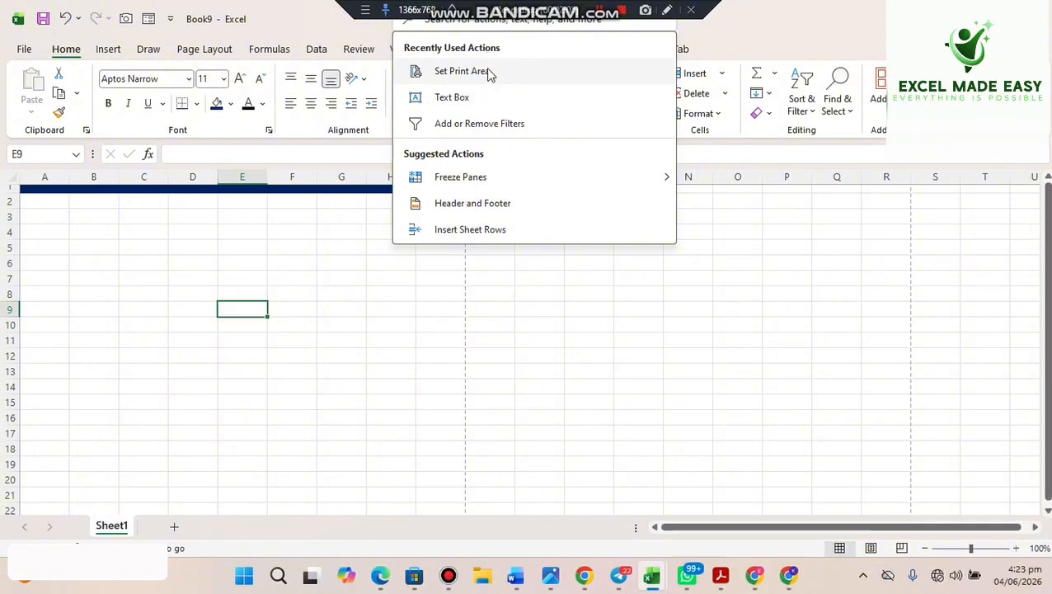
text(t)
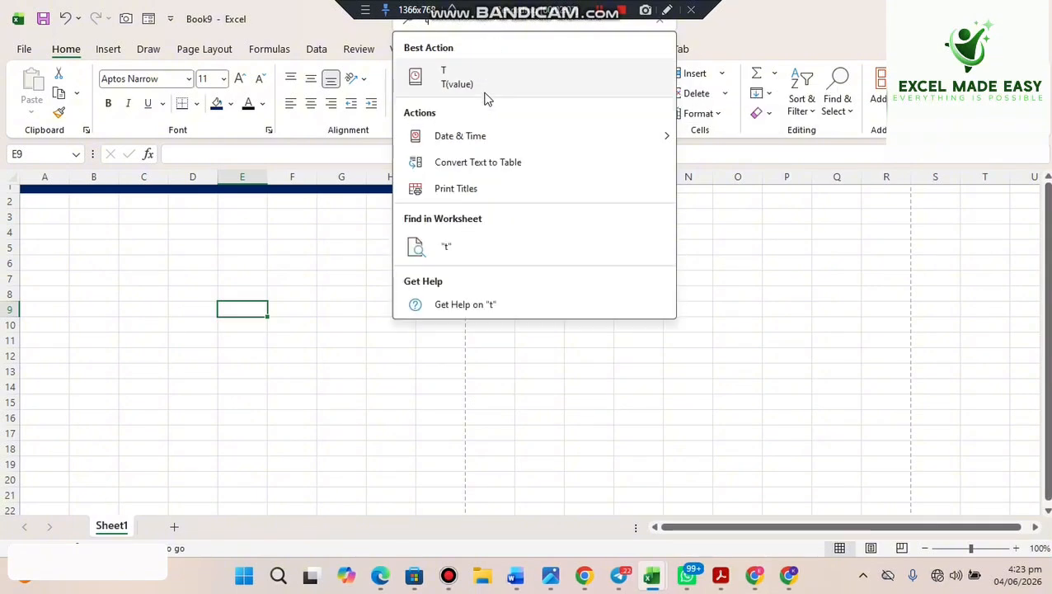
text(ex)
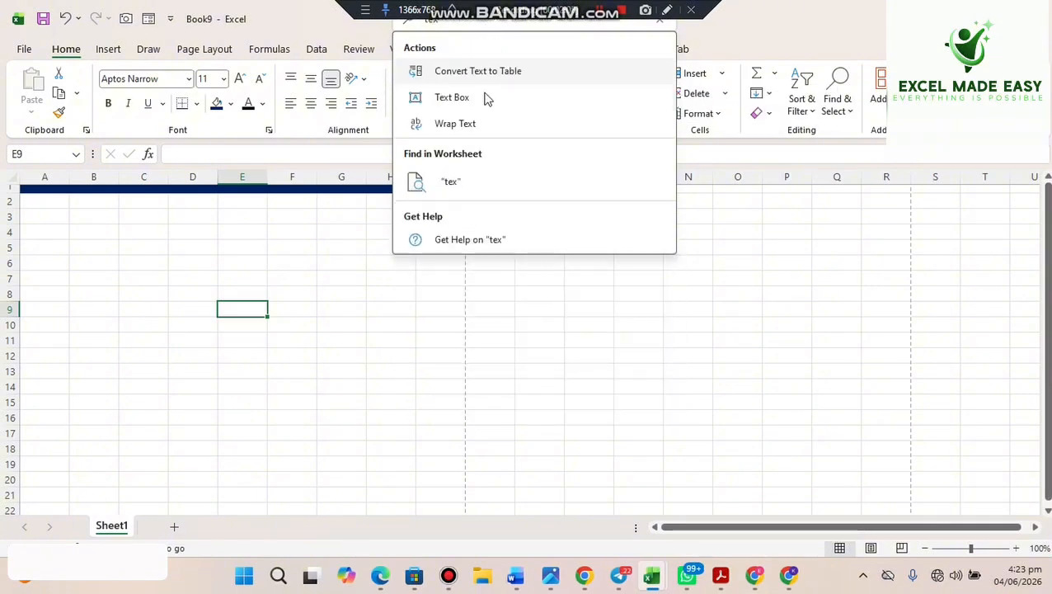
click(448, 99)
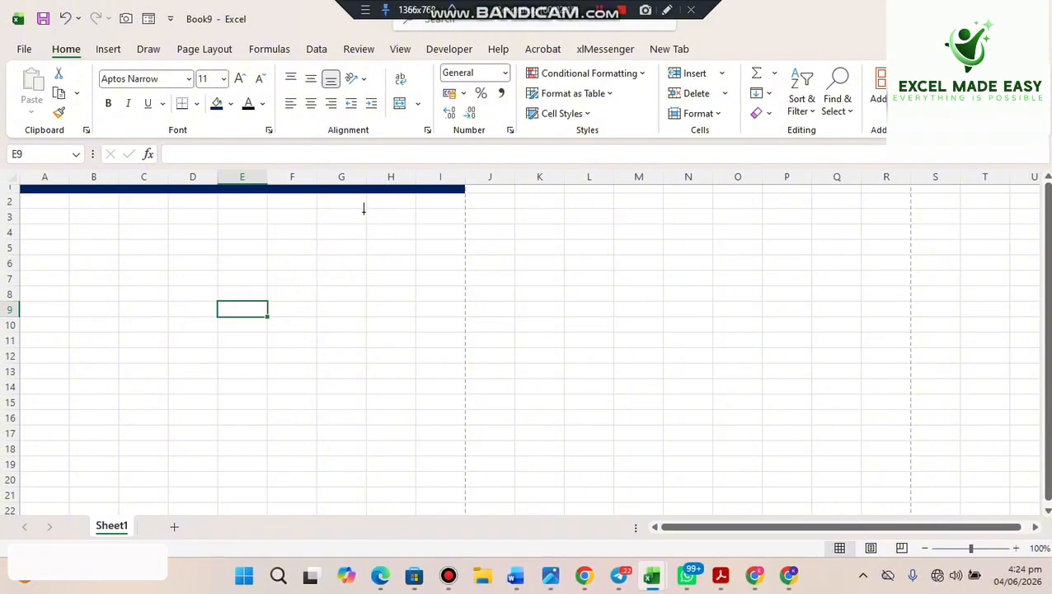
- Add a text box over H3:I4 reading INVOICE in bold, dark navy, 16-pt Arial Black
drag(361, 206, 474, 235)
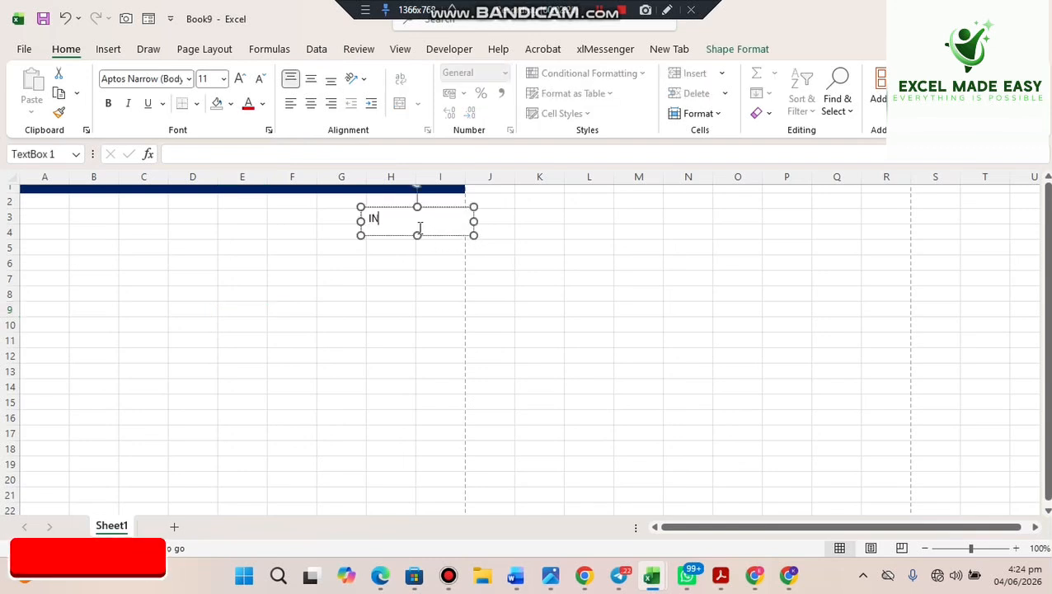
text(INVOICE)
double_click(375, 224)
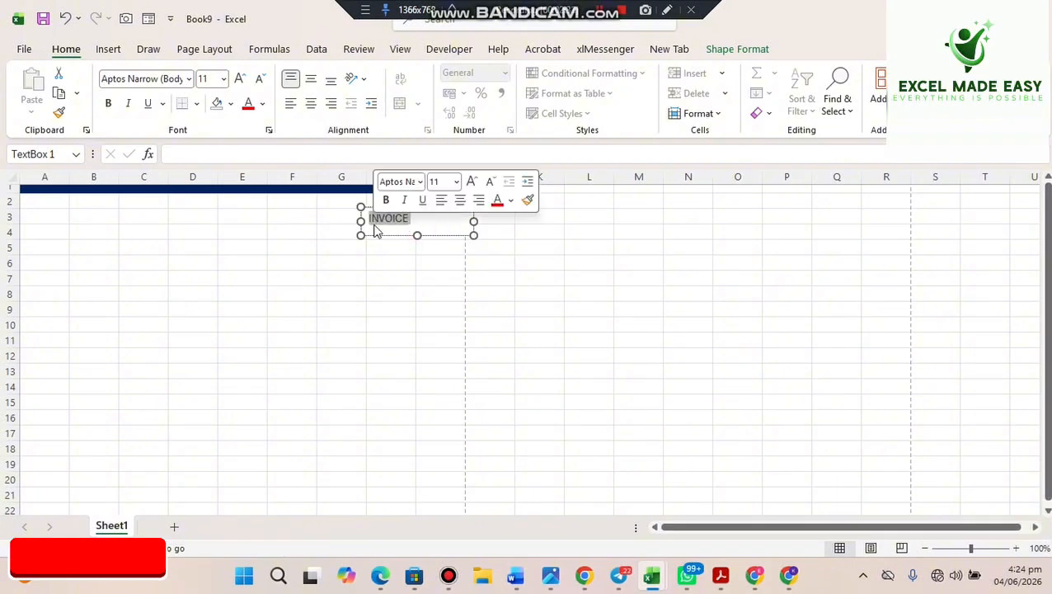
key(ctrl+b)
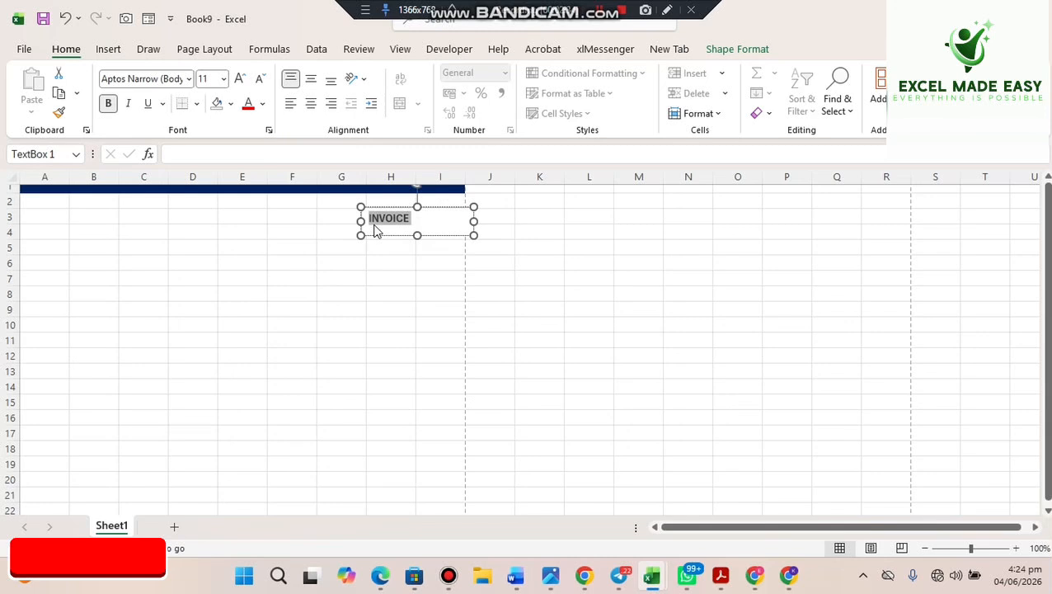
click(188, 85)
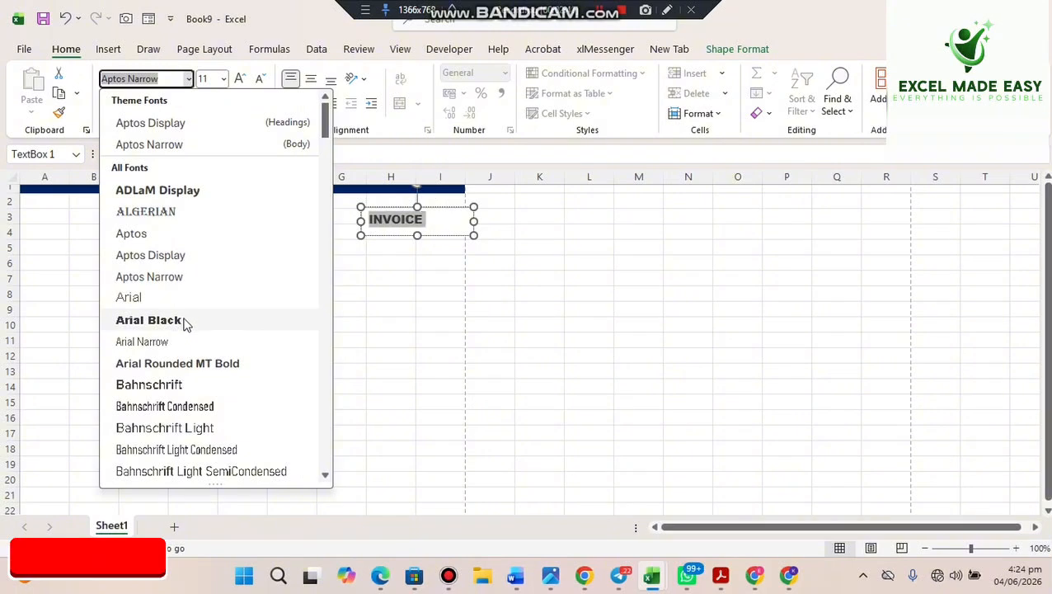
click(184, 320)
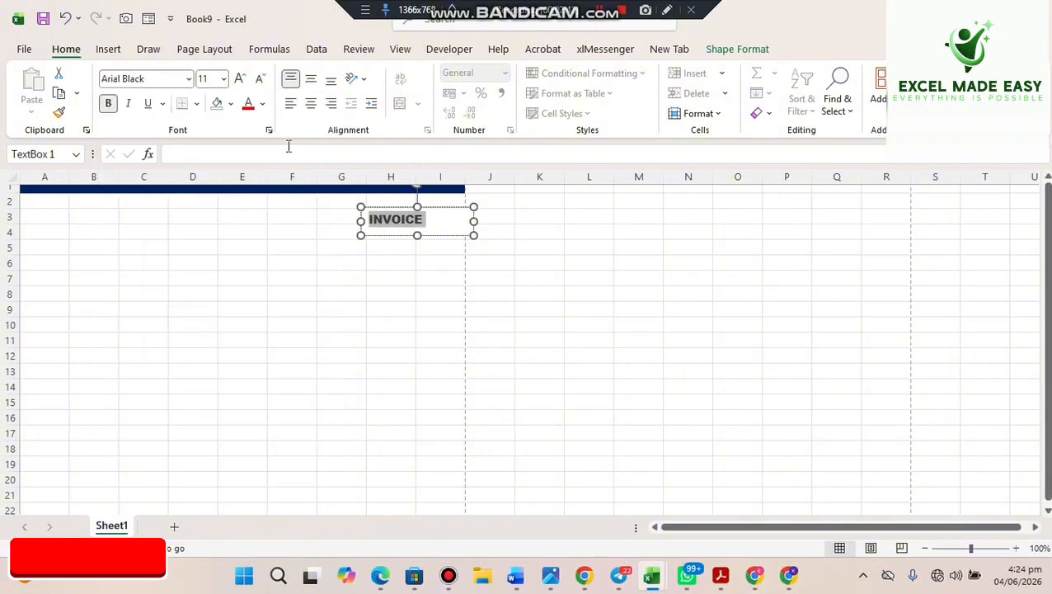
click(239, 79)
click(238, 78)
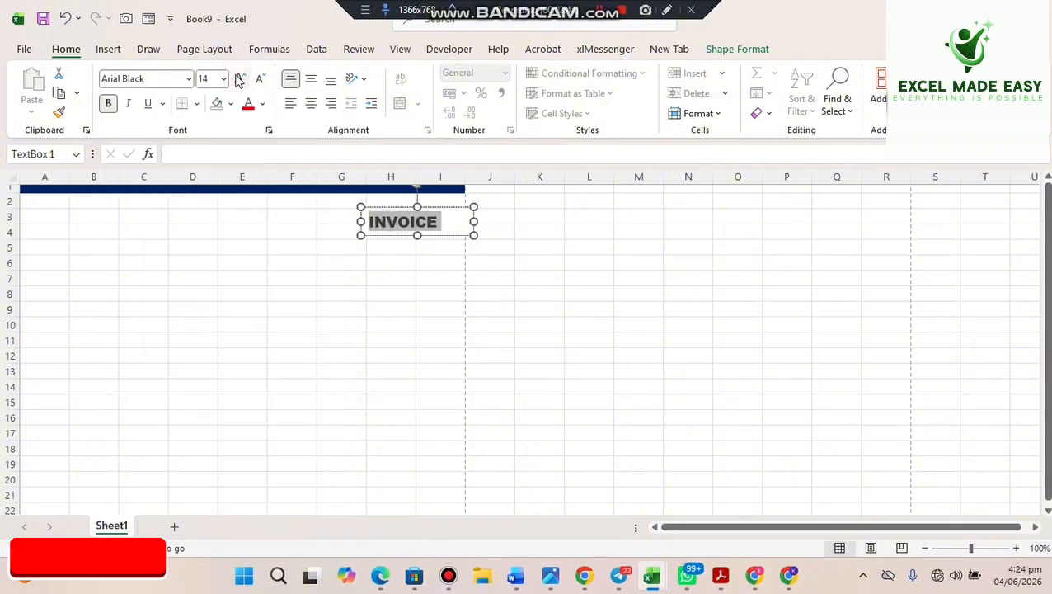
click(239, 78)
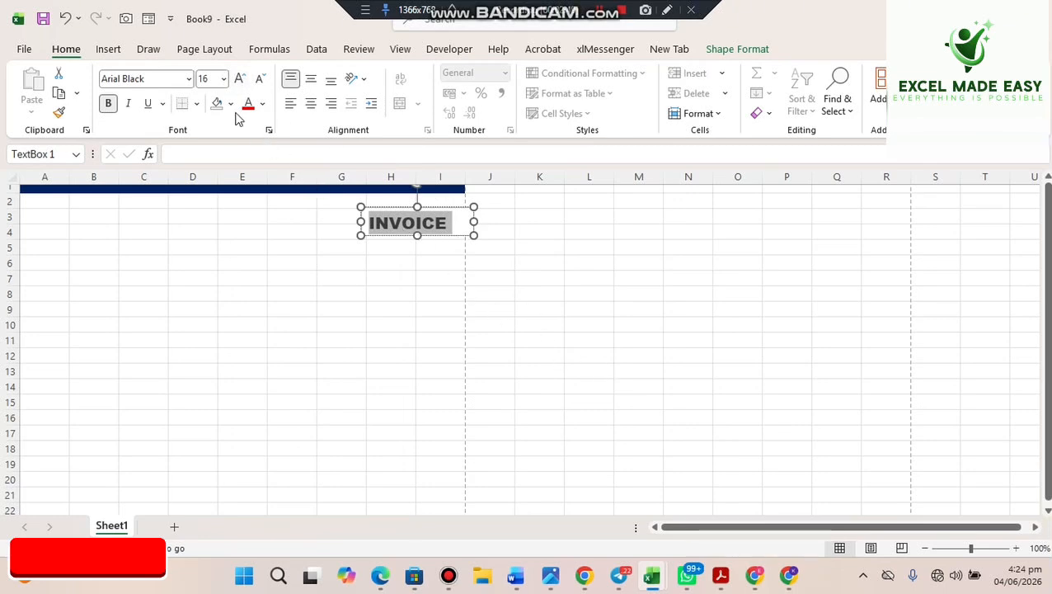
click(264, 105)
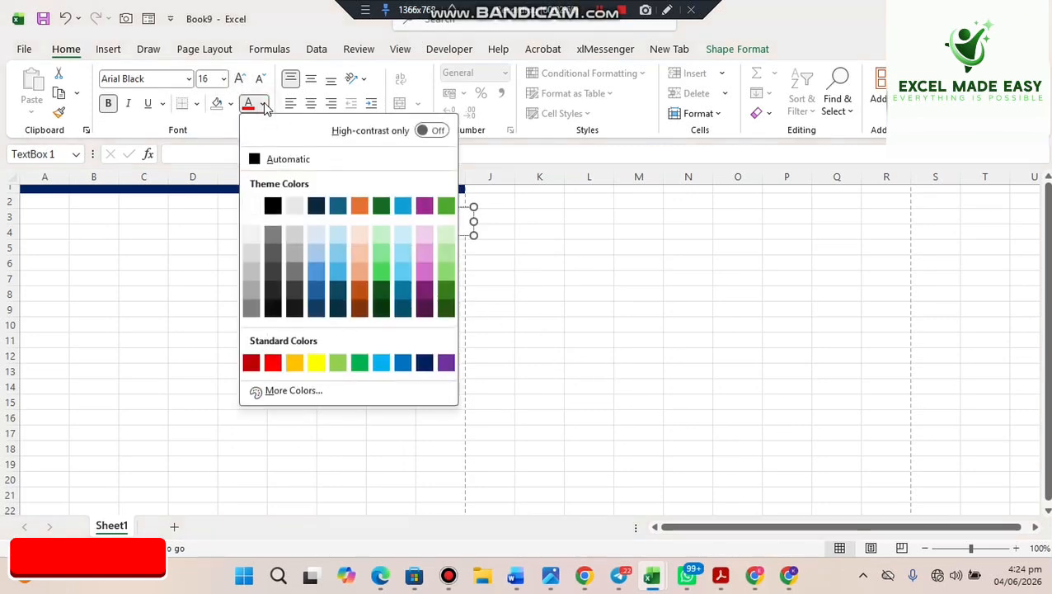
click(422, 361)
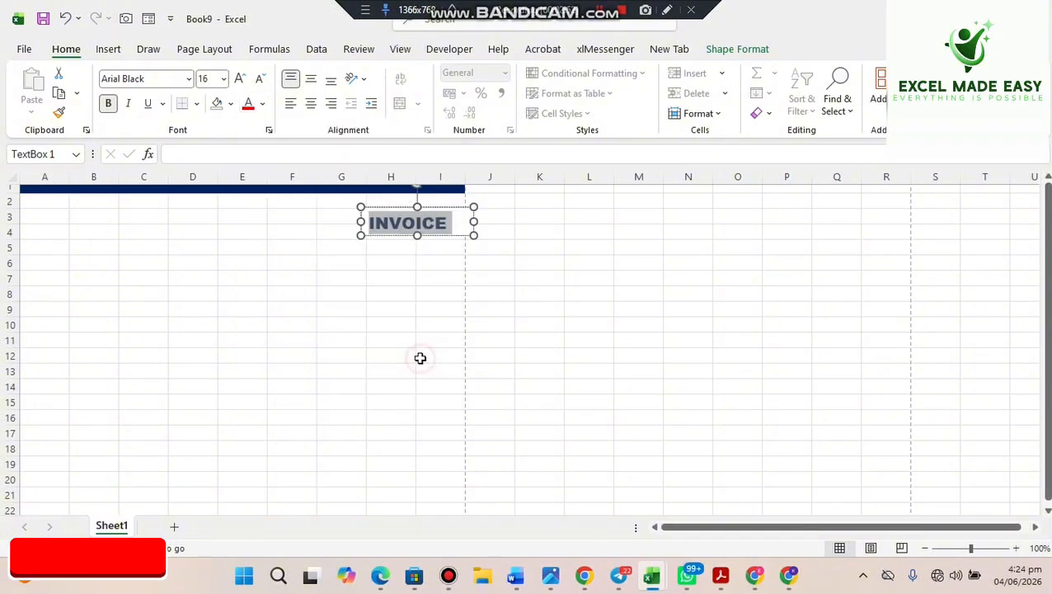
click(494, 310)
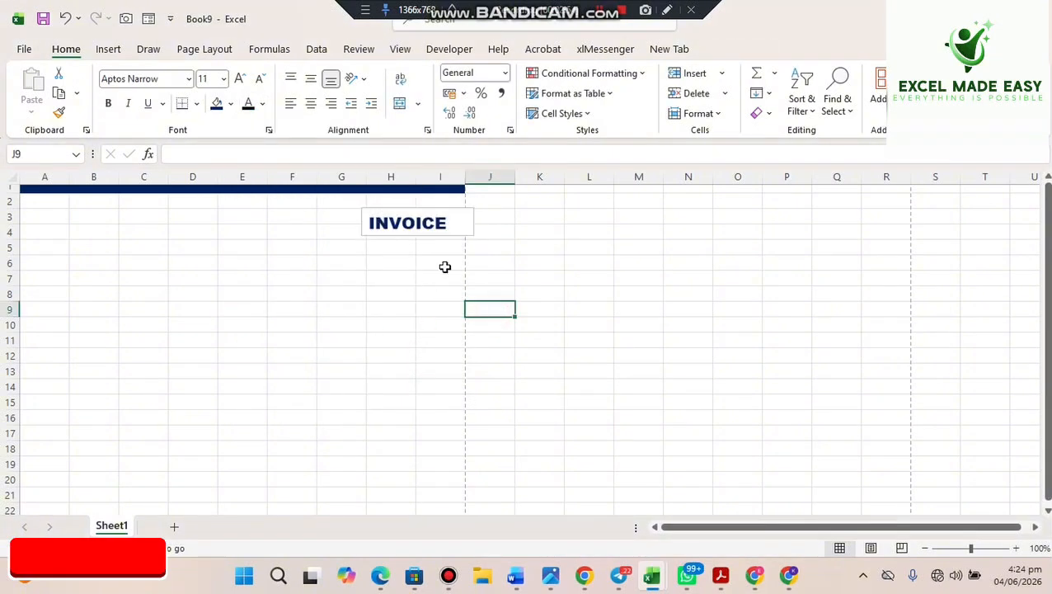
- Remove the outline from the INVOICE text box
click(440, 240)
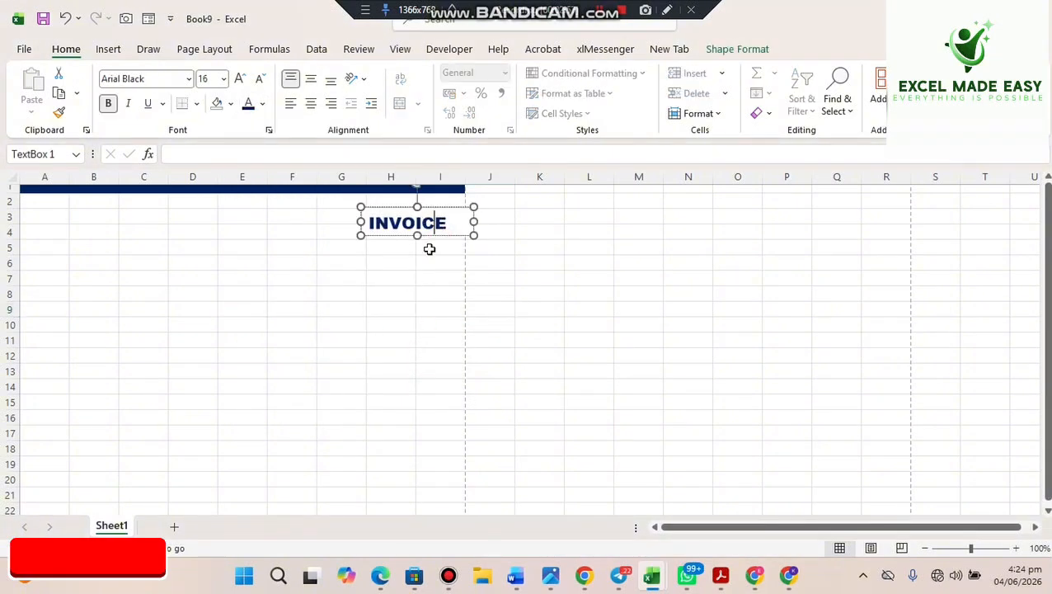
click(450, 278)
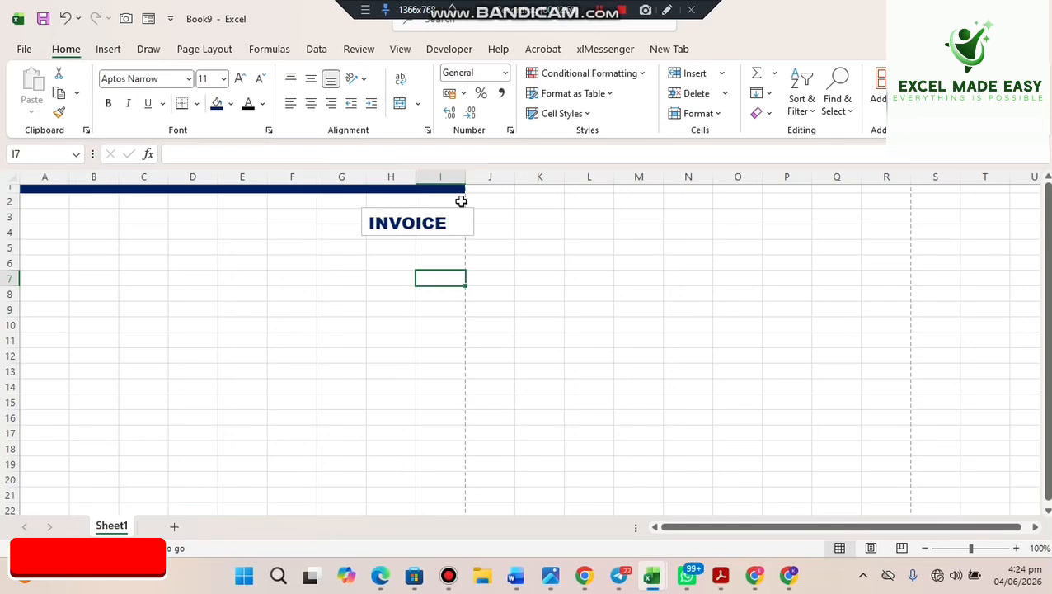
click(393, 211)
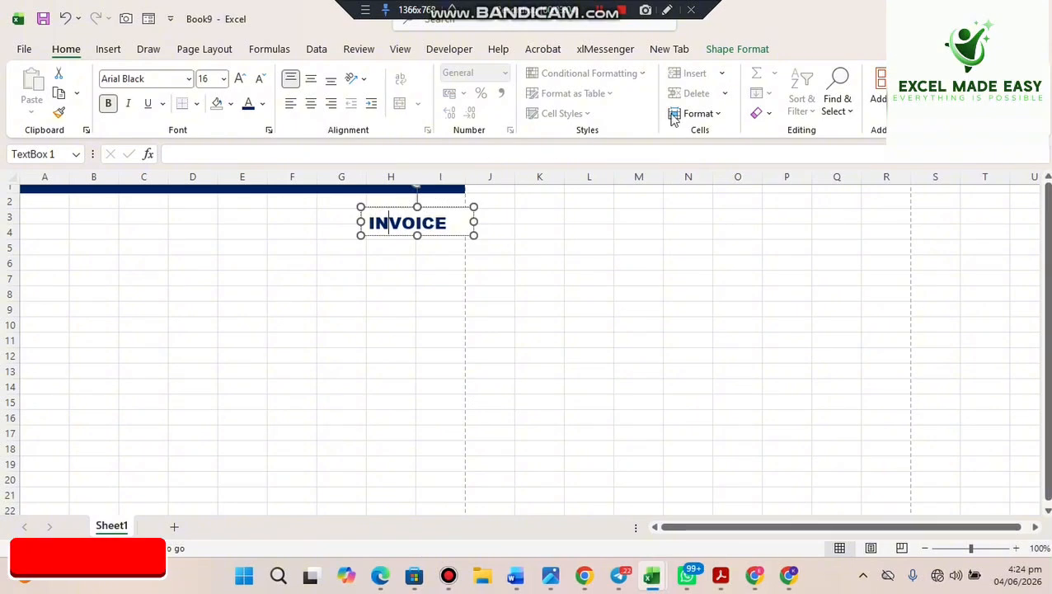
click(734, 51)
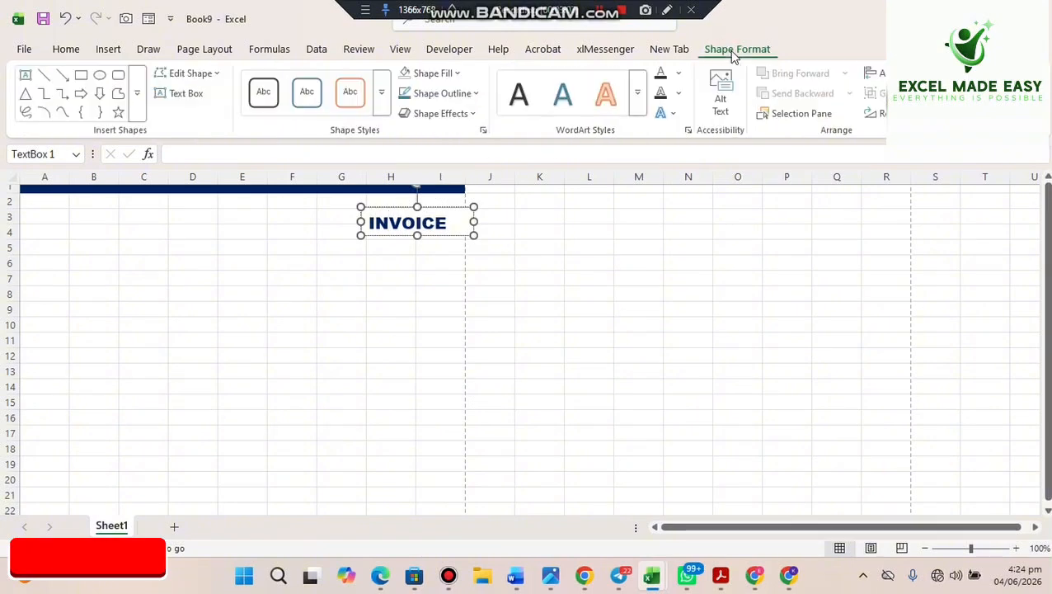
click(478, 94)
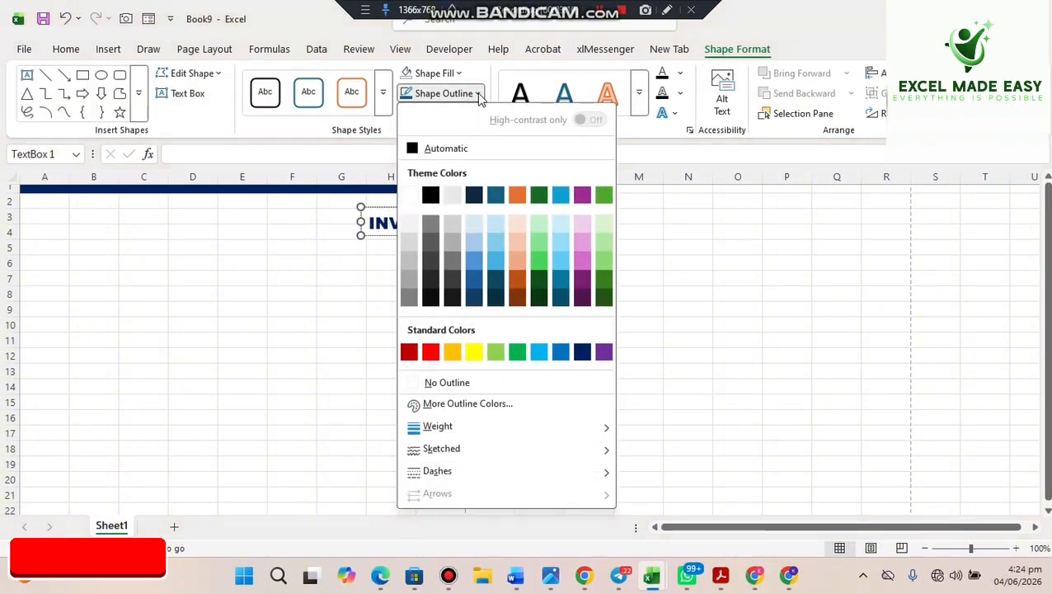
click(418, 389)
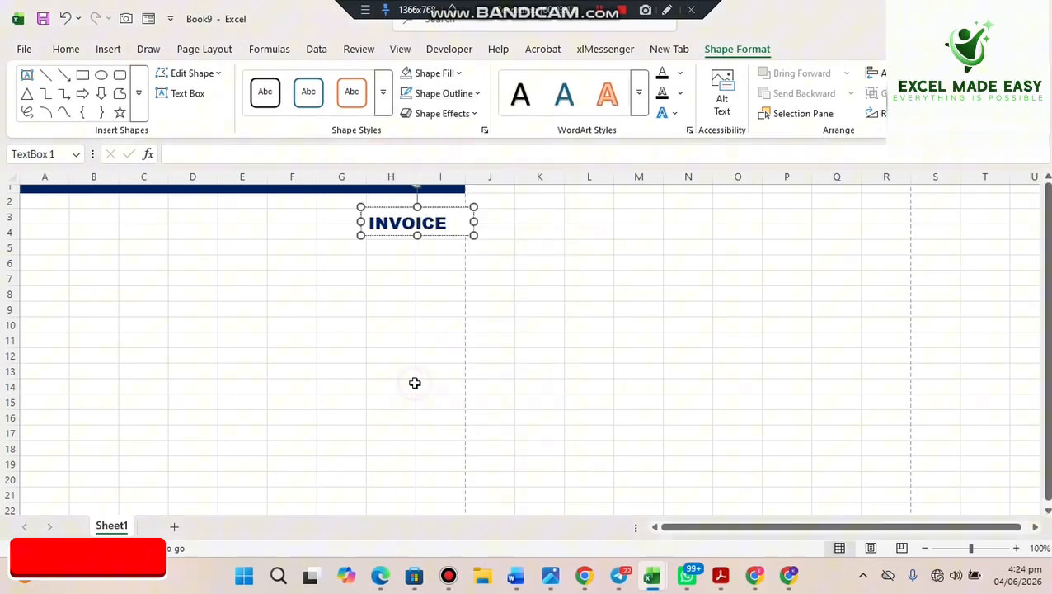
click(433, 332)
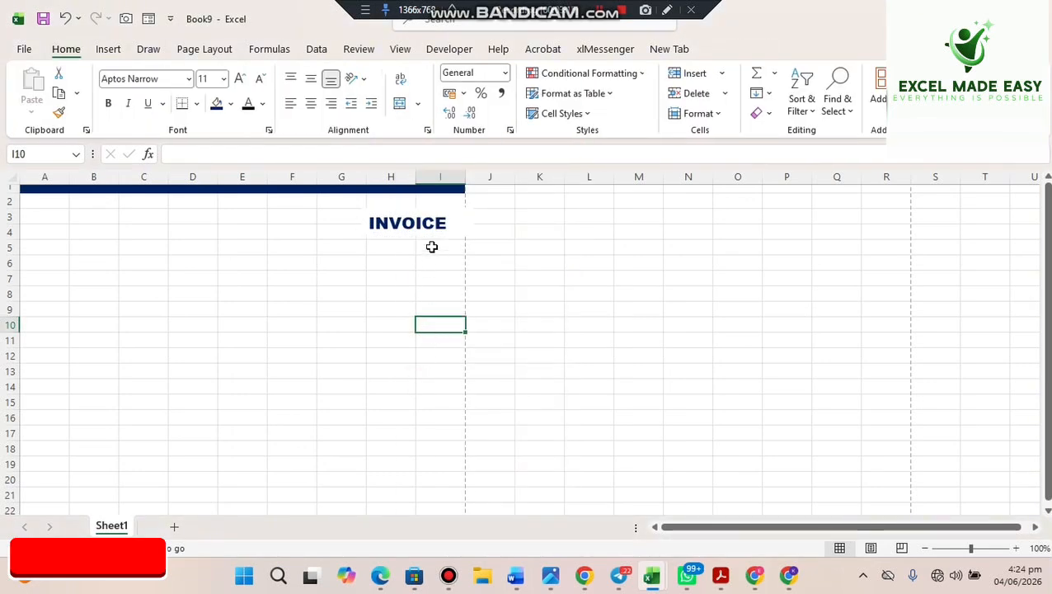
- Set the INVOICE text box to No Fill
click(400, 218)
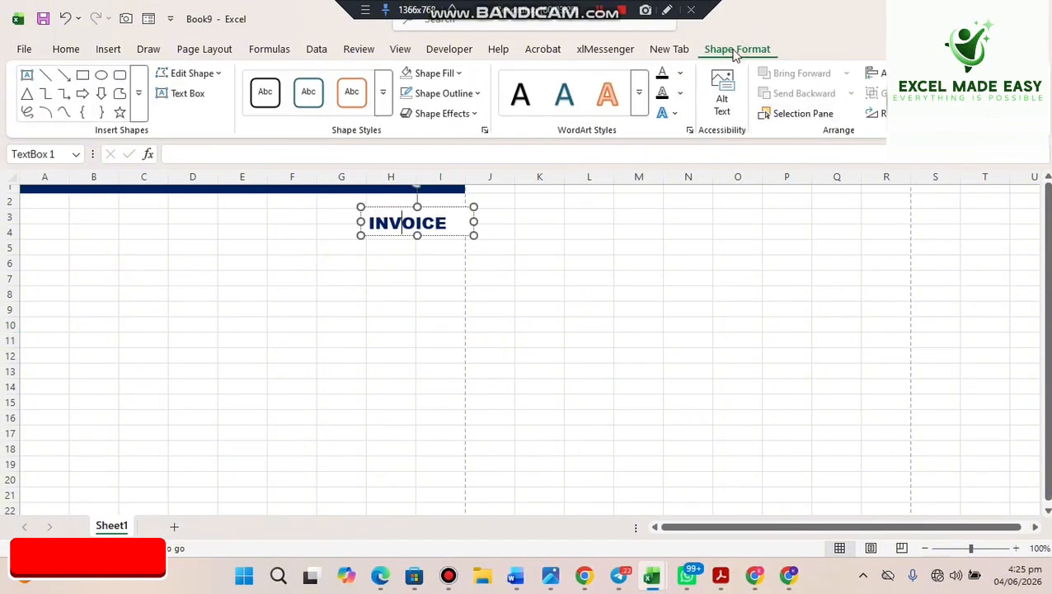
click(459, 73)
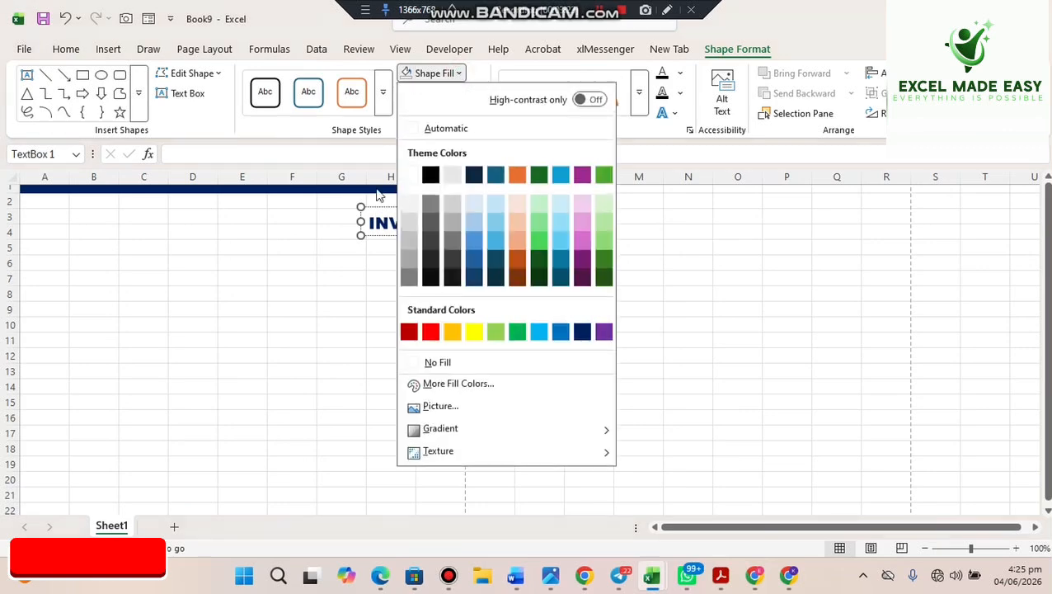
click(407, 363)
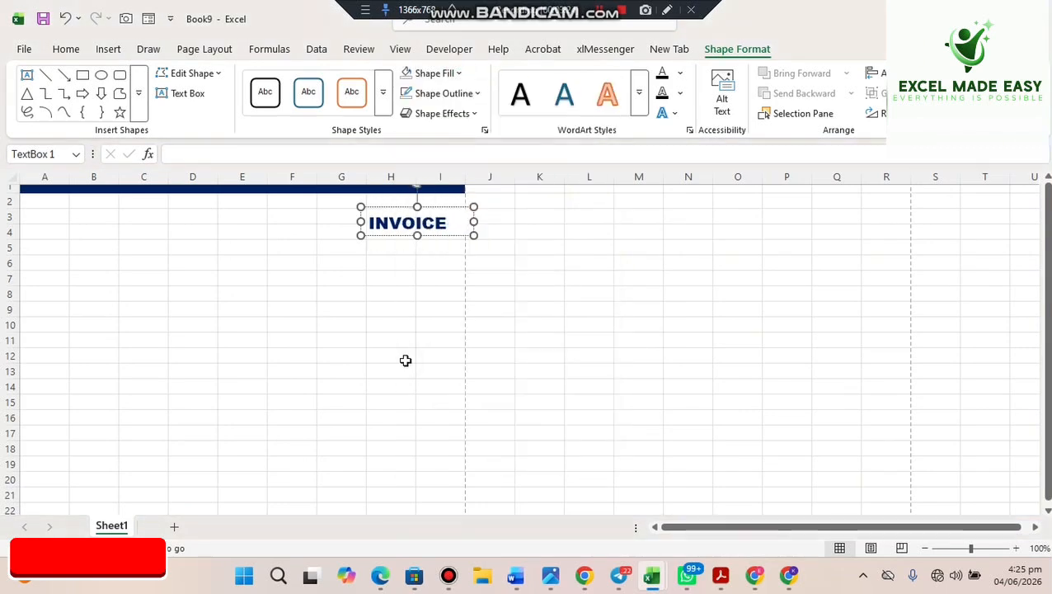
drag(243, 495, 191, 585)
click(485, 358)
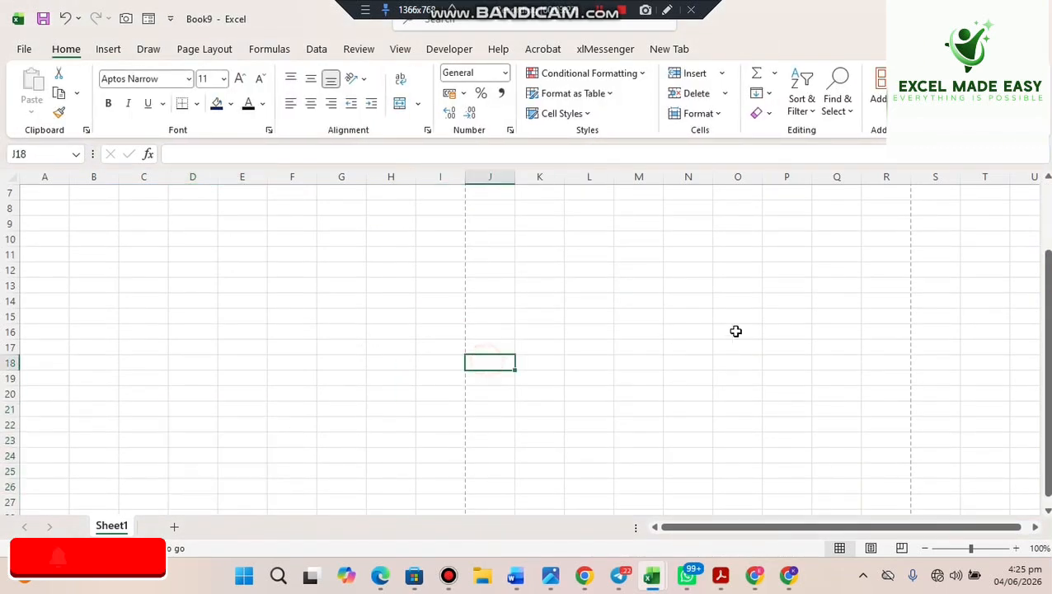
drag(1049, 352, 1049, 276)
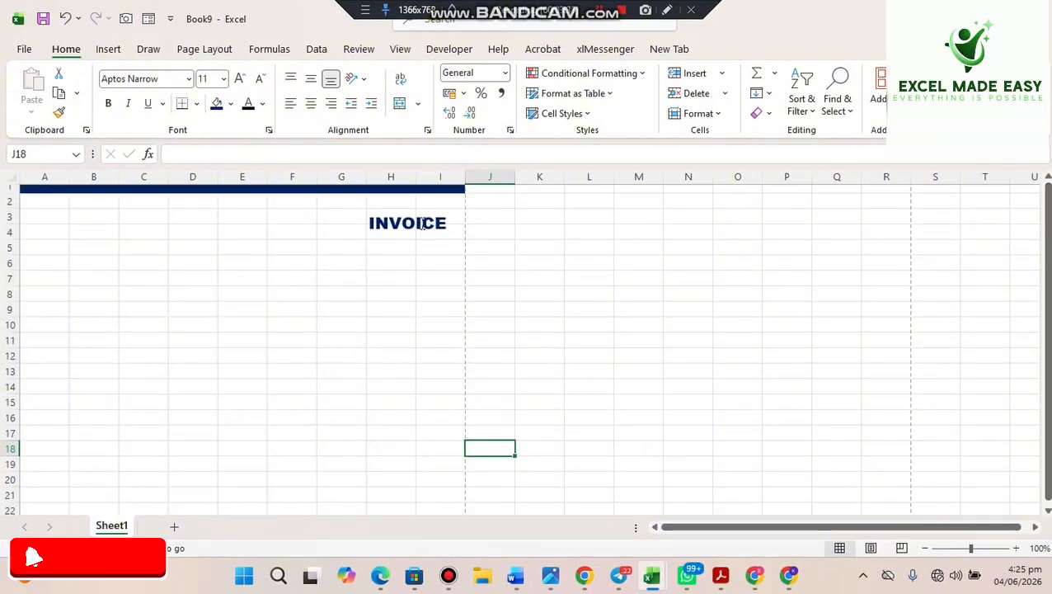
- Move and narrow the INVOICE box and raise its text to 18 pt
click(396, 219)
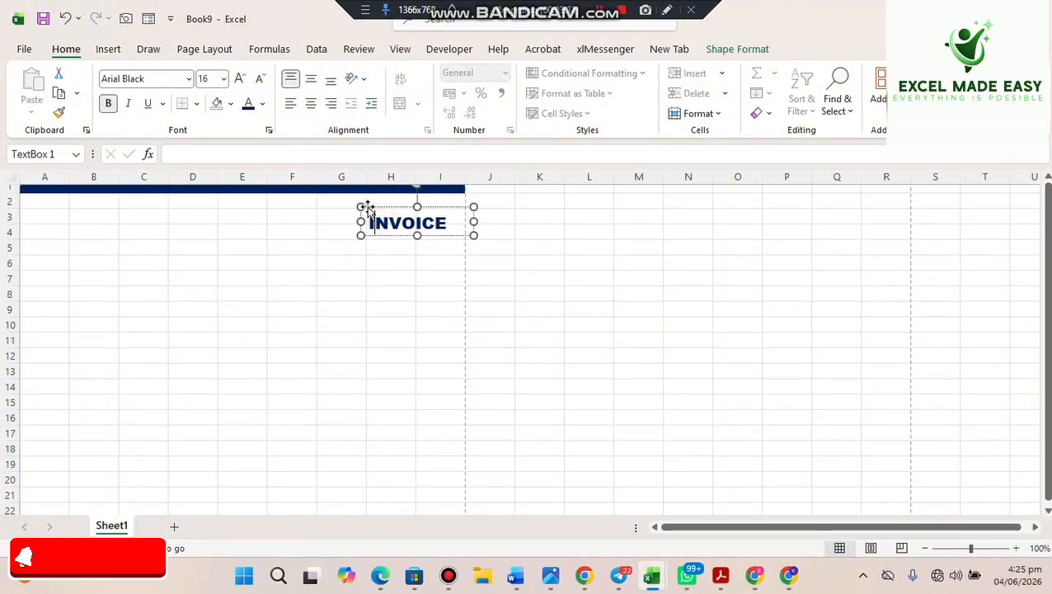
click(366, 206)
drag(367, 207, 350, 220)
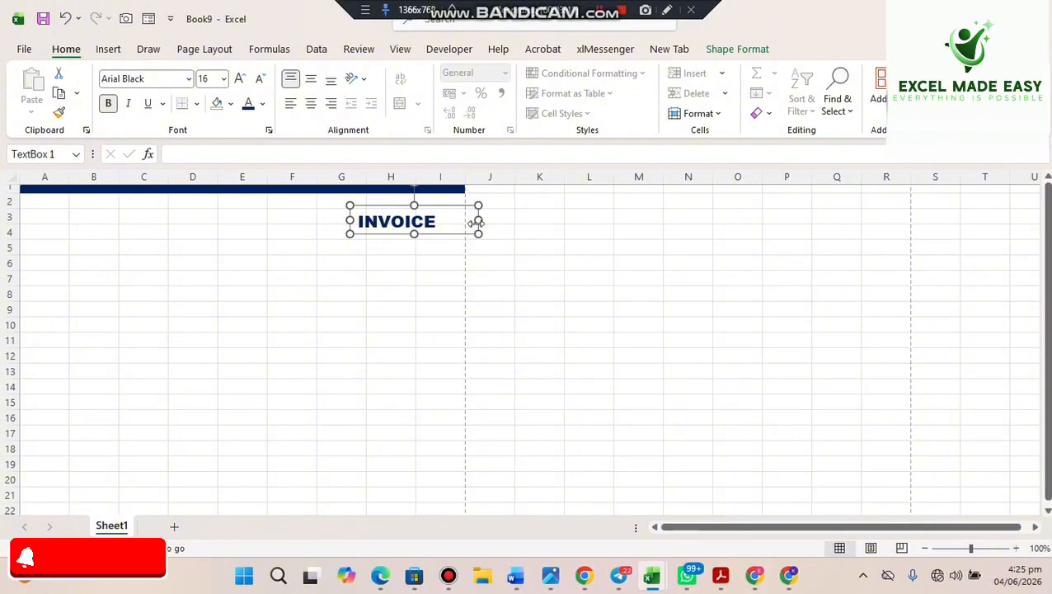
drag(477, 221, 454, 220)
double_click(440, 222)
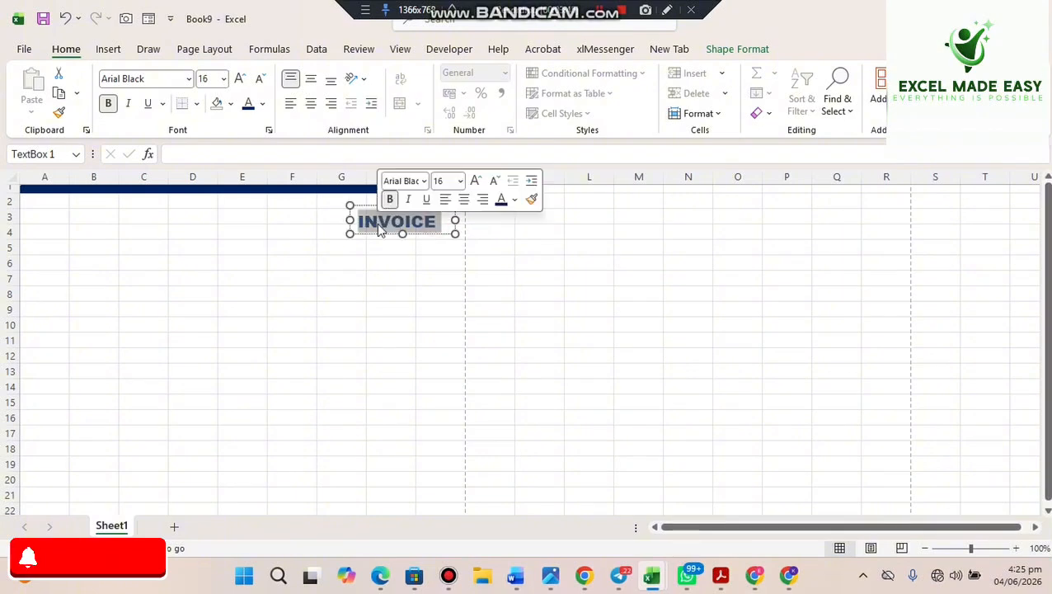
click(238, 78)
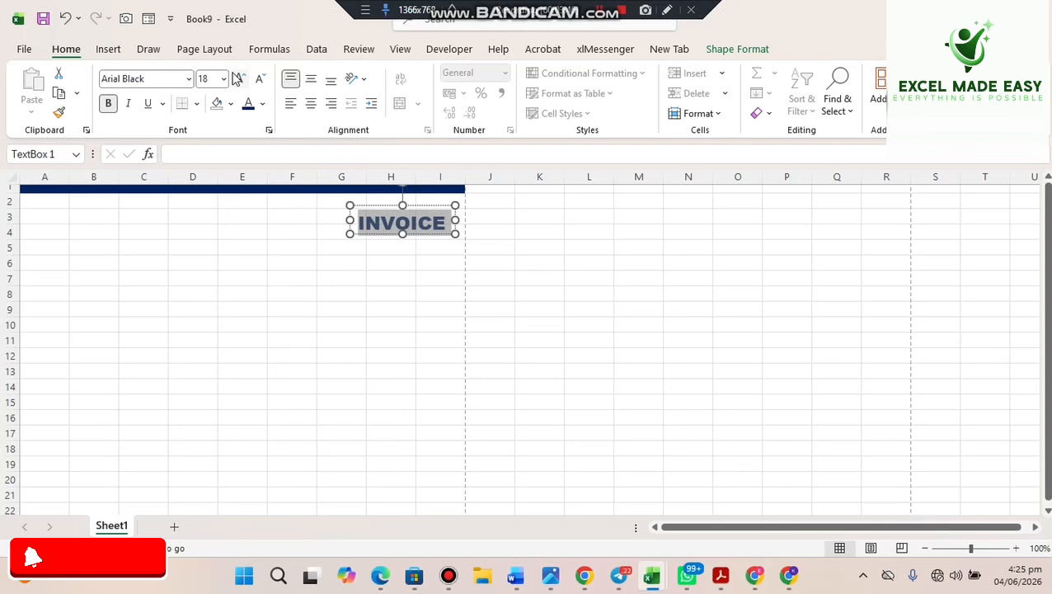
click(405, 292)
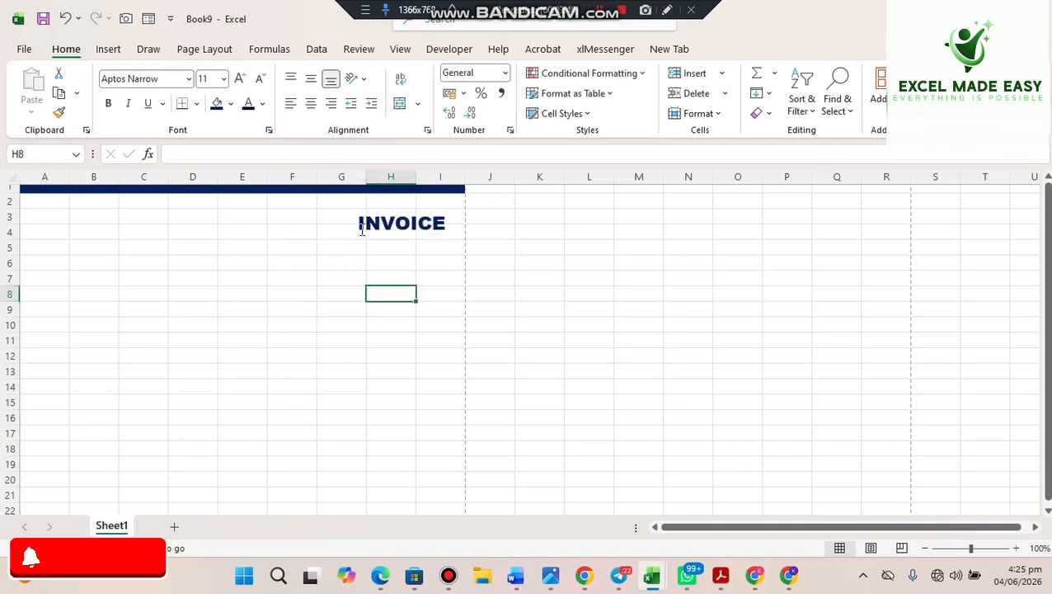
- Nudge the INVOICE box right and up, flush with the band's right edge
drag(350, 294, 235, 509)
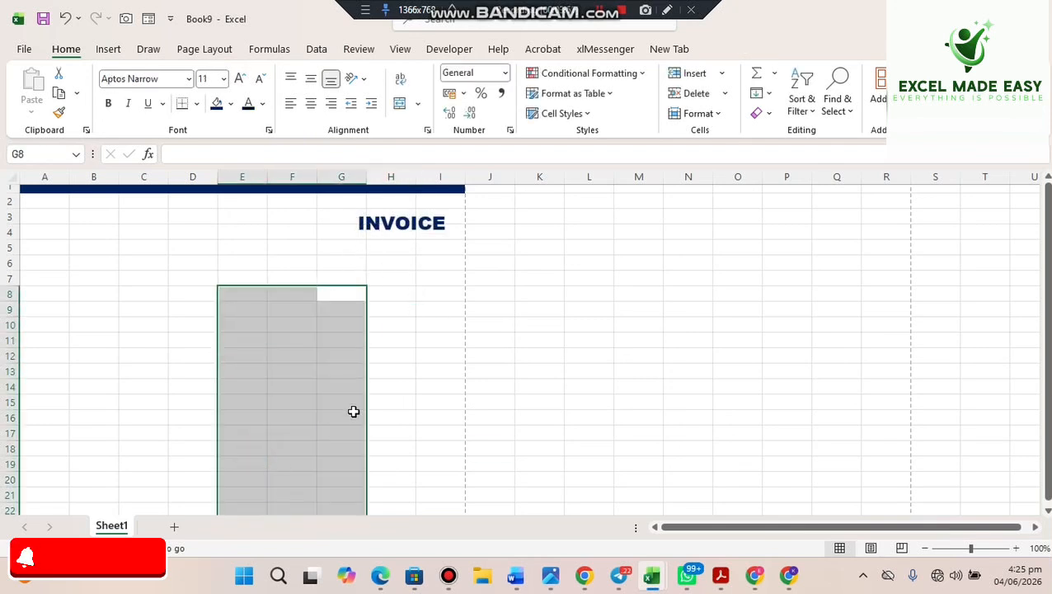
click(424, 337)
click(394, 221)
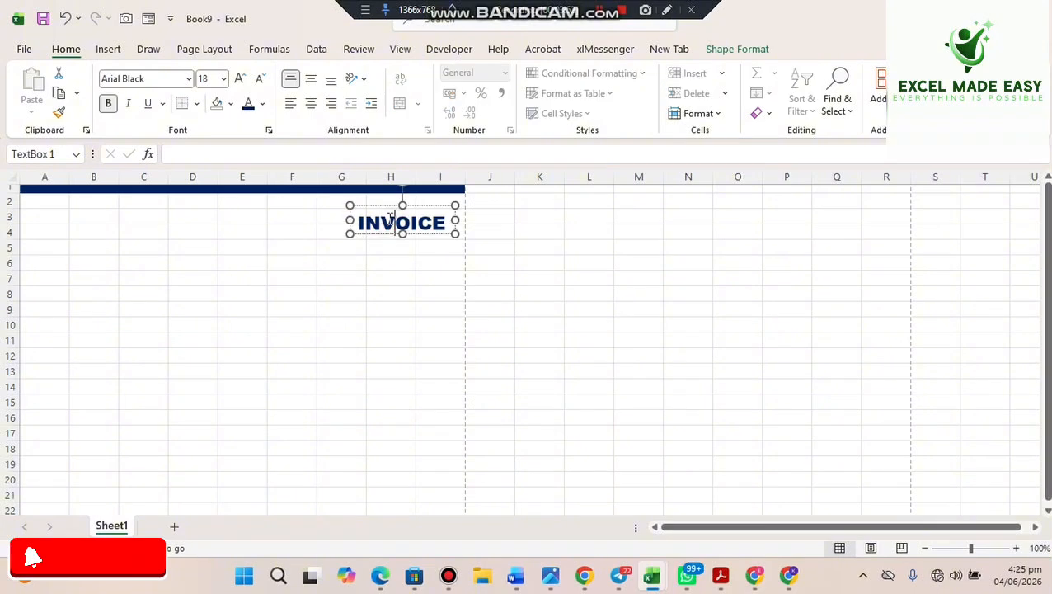
drag(380, 202, 394, 195)
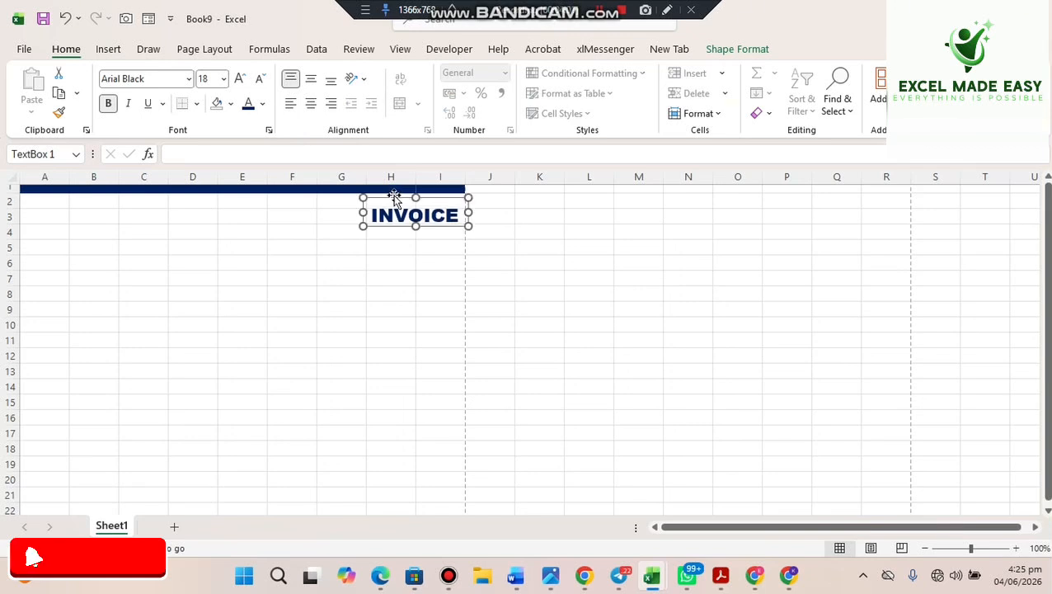
click(361, 296)
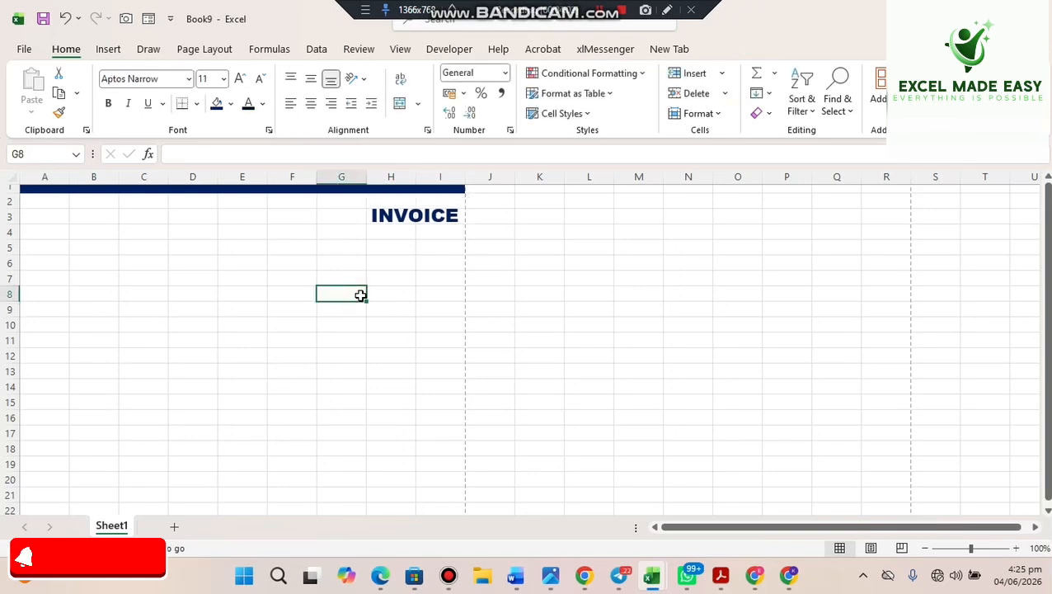
- Draw a thin rectangle bar just left of the INVOICE title
click(120, 52)
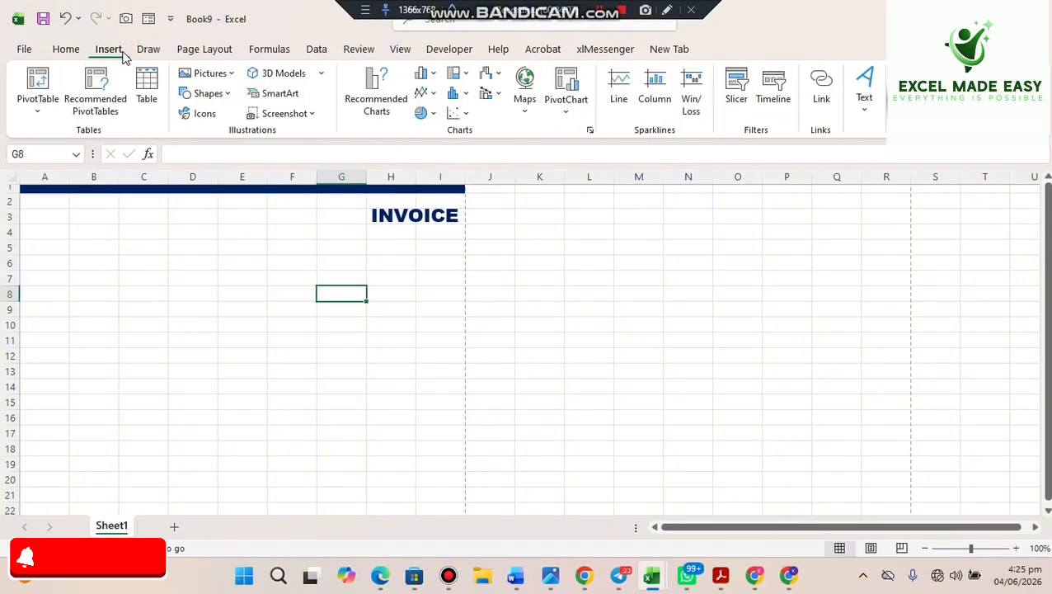
click(234, 96)
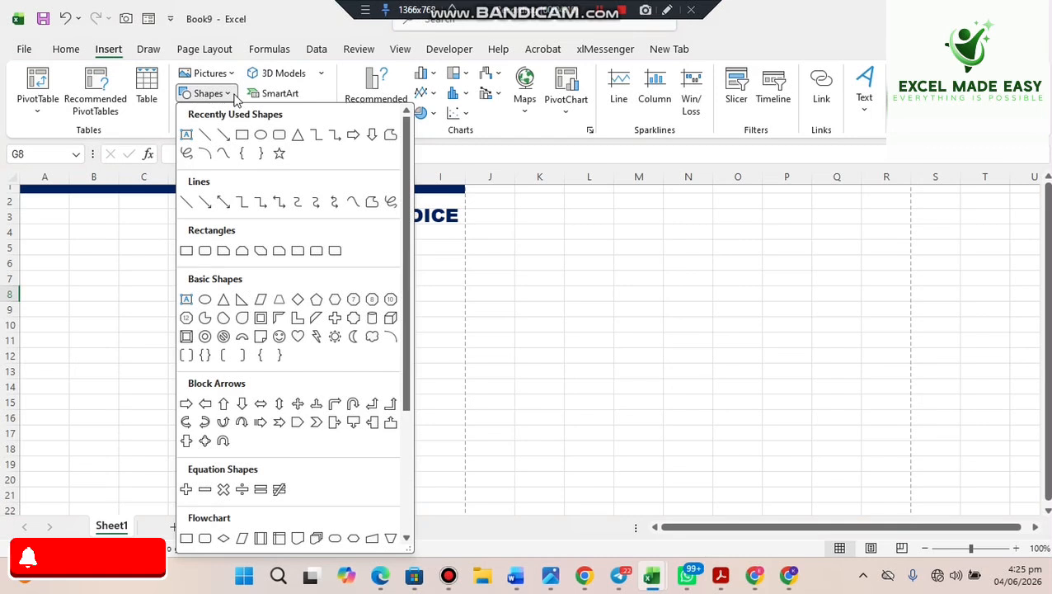
click(242, 135)
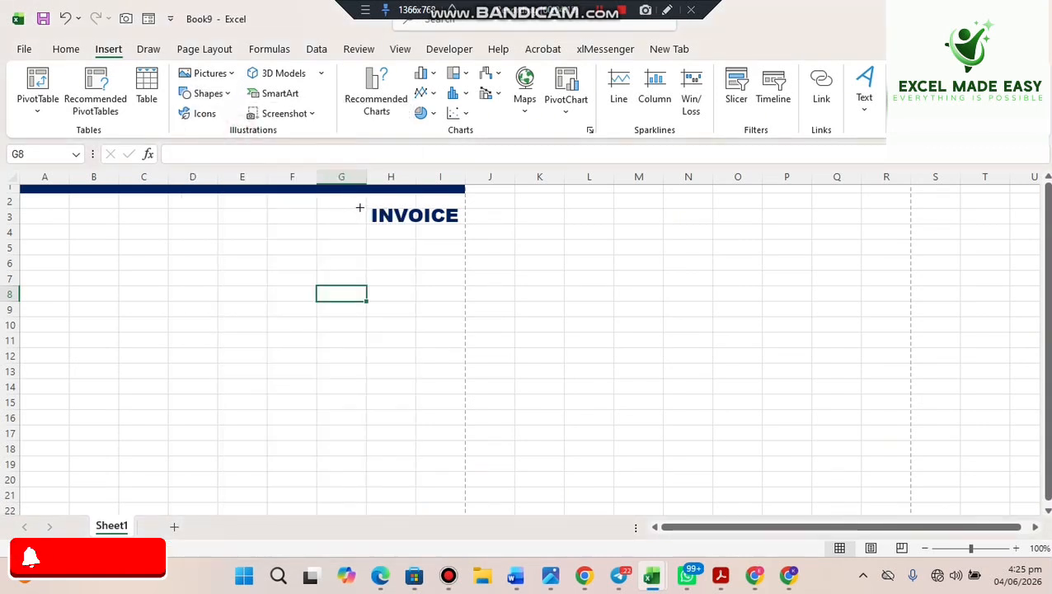
drag(360, 207, 360, 226)
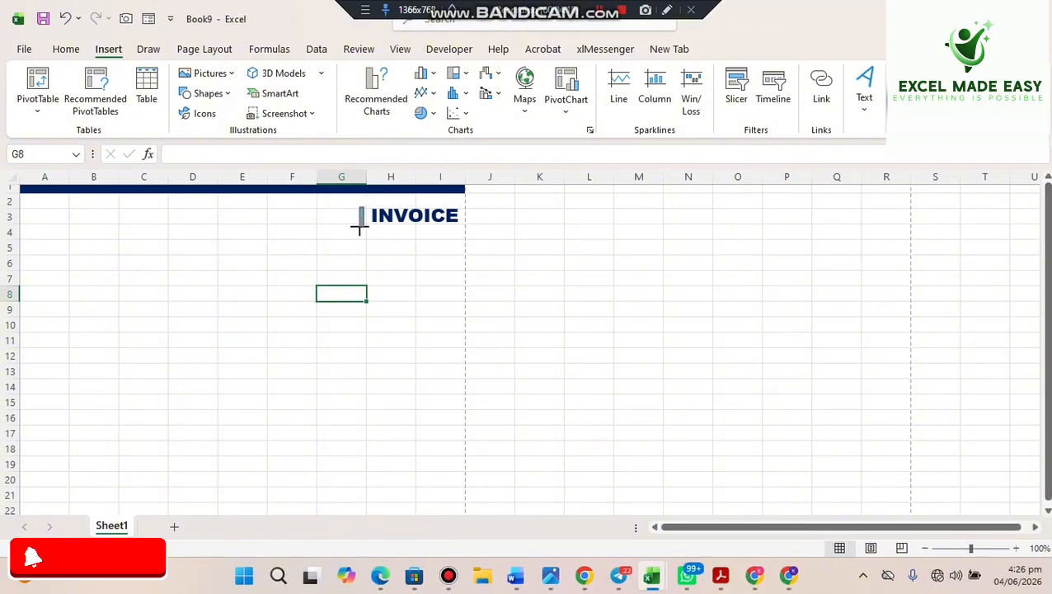
drag(359, 226, 359, 222)
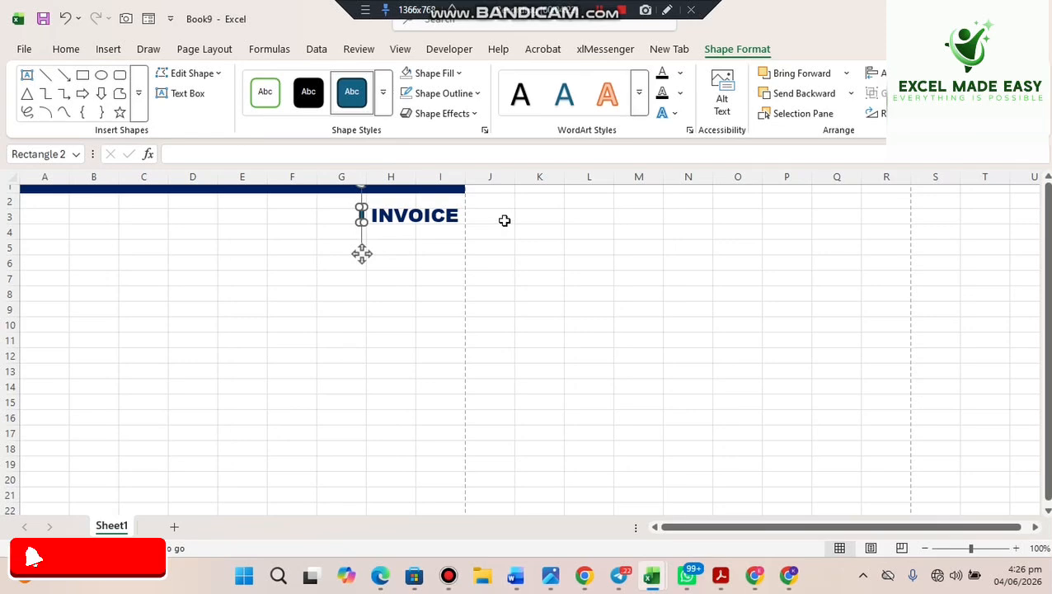
- Fill the bar dark blue, shorten it, and place it against INVOICE
click(453, 76)
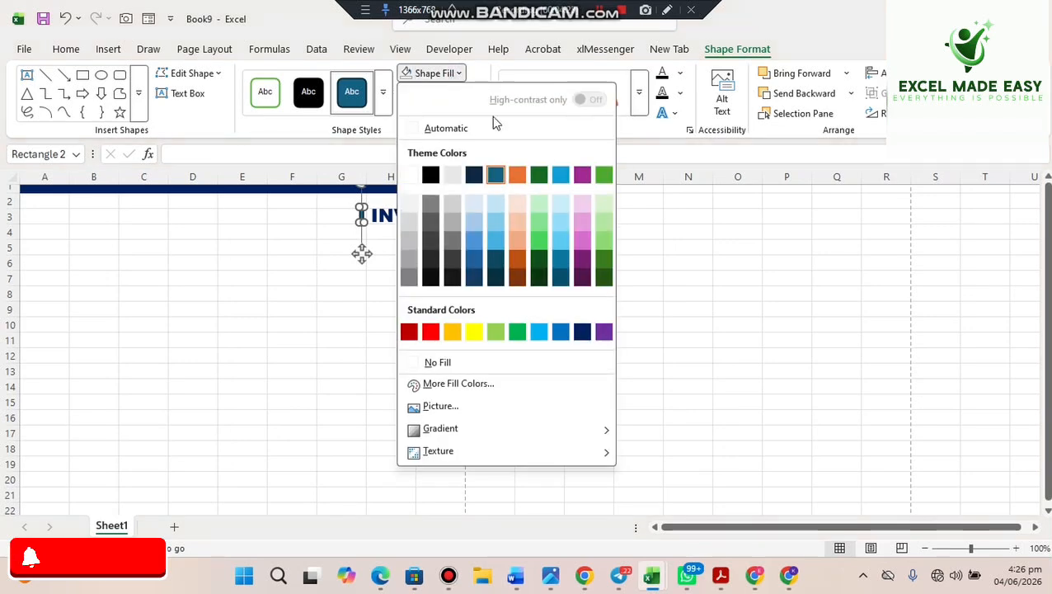
click(580, 333)
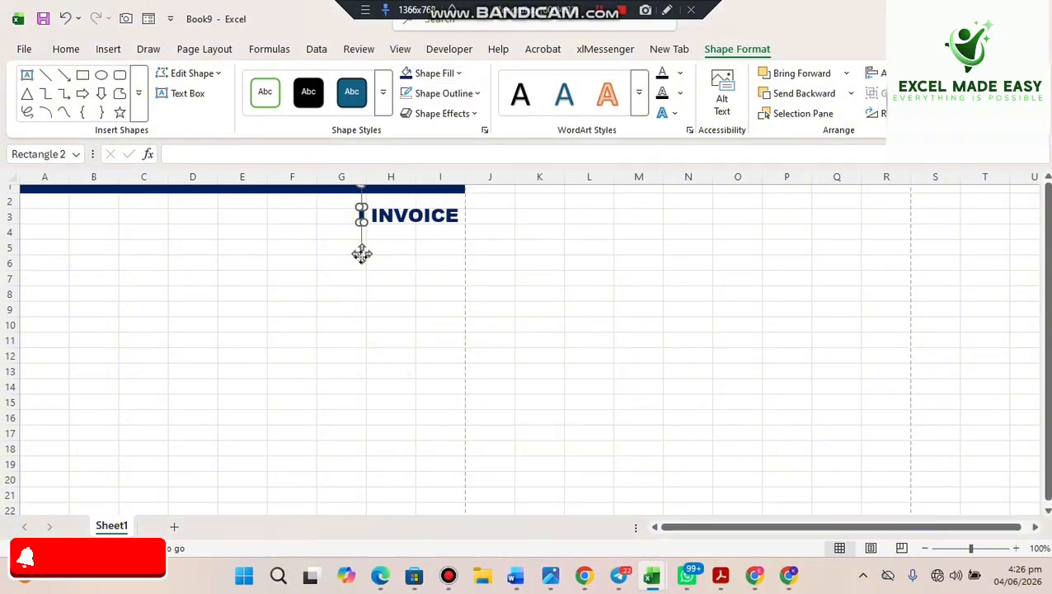
click(359, 307)
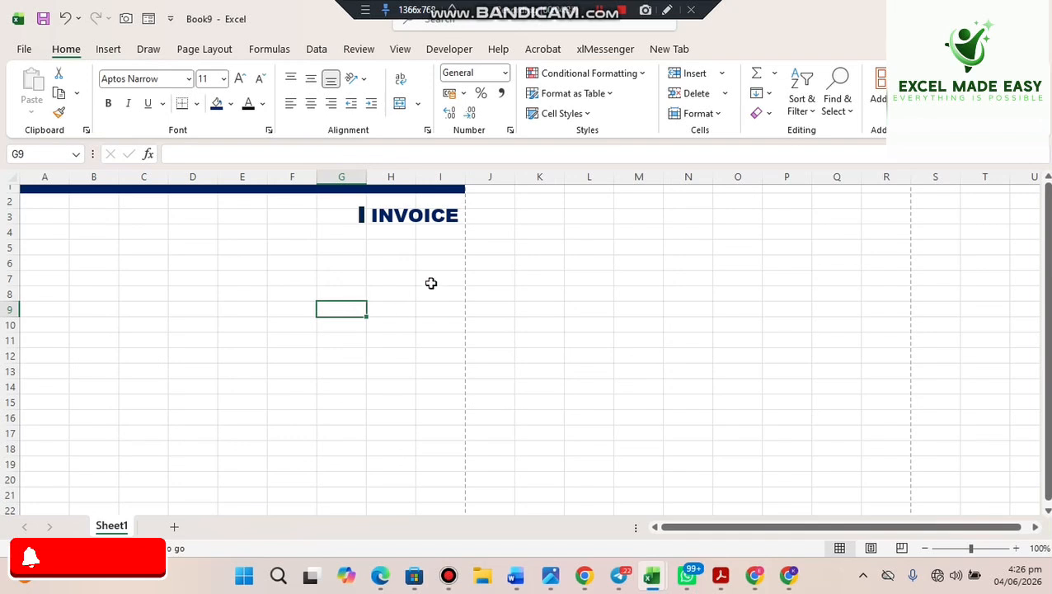
click(361, 219)
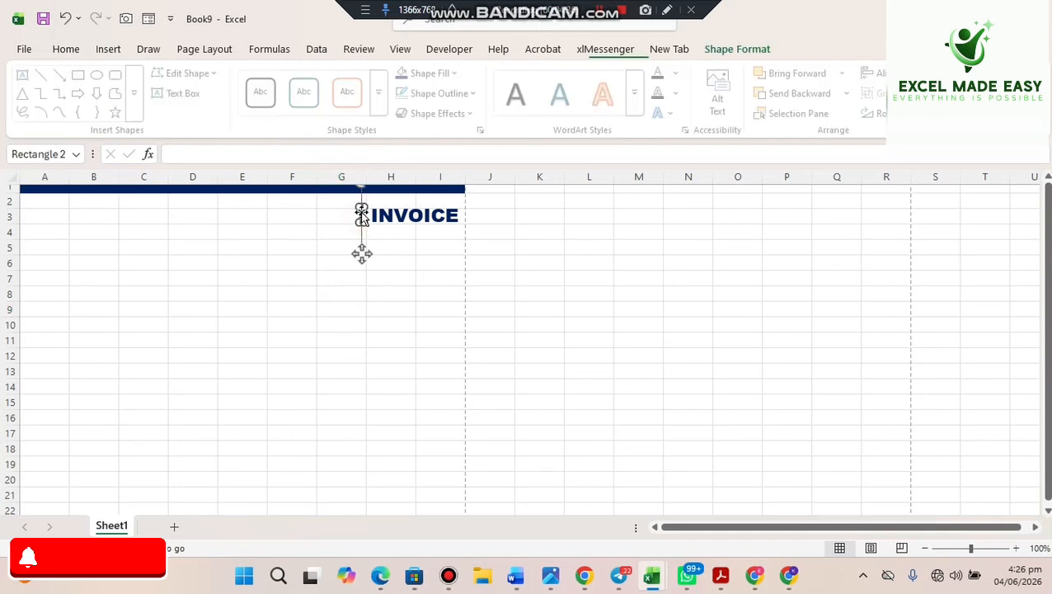
drag(361, 206, 361, 210)
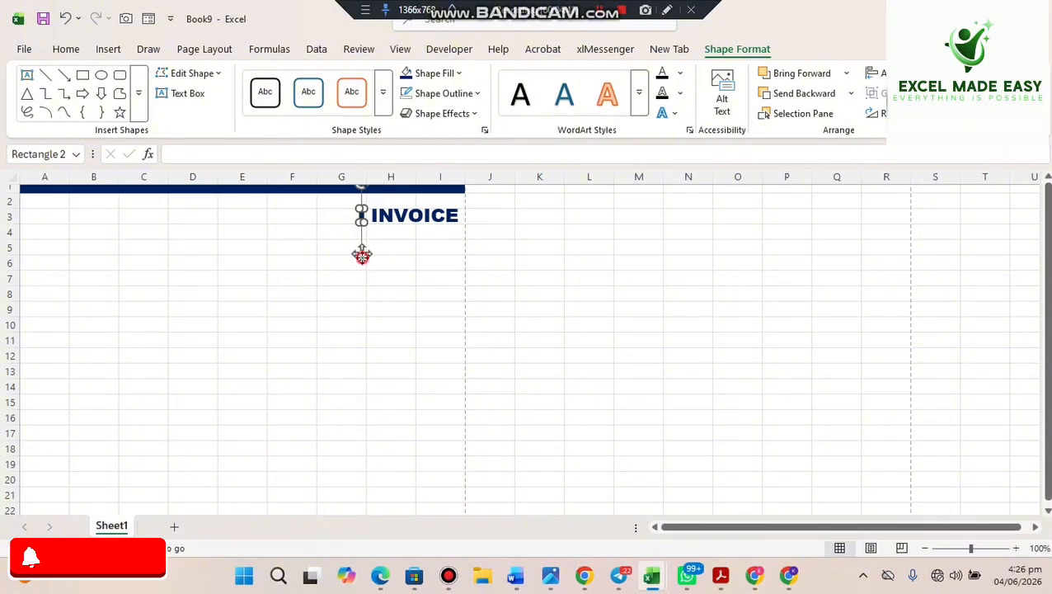
drag(362, 256, 364, 259)
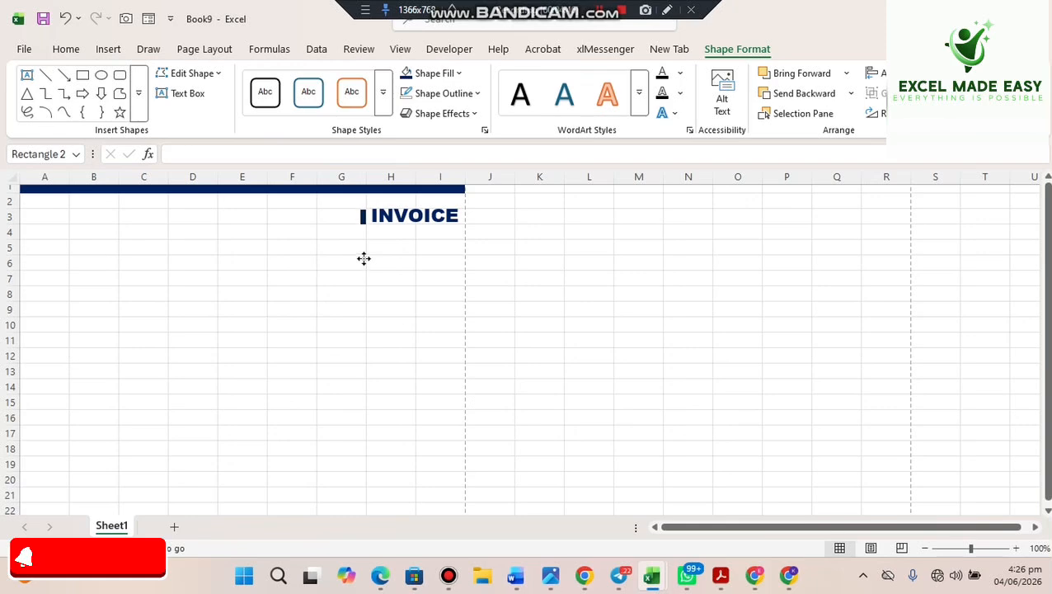
drag(364, 259, 363, 256)
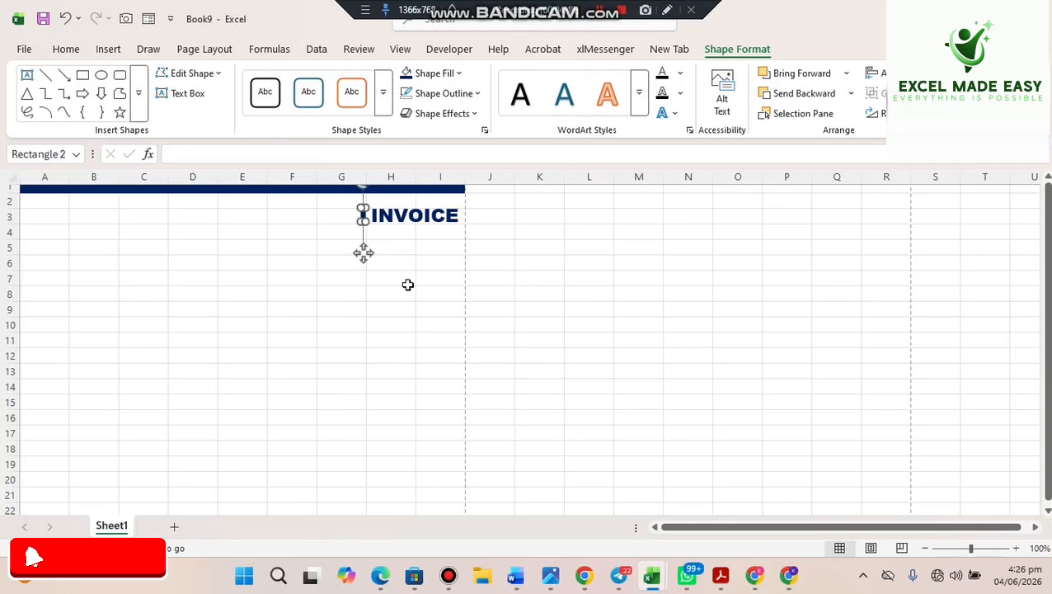
click(407, 282)
click(553, 291)
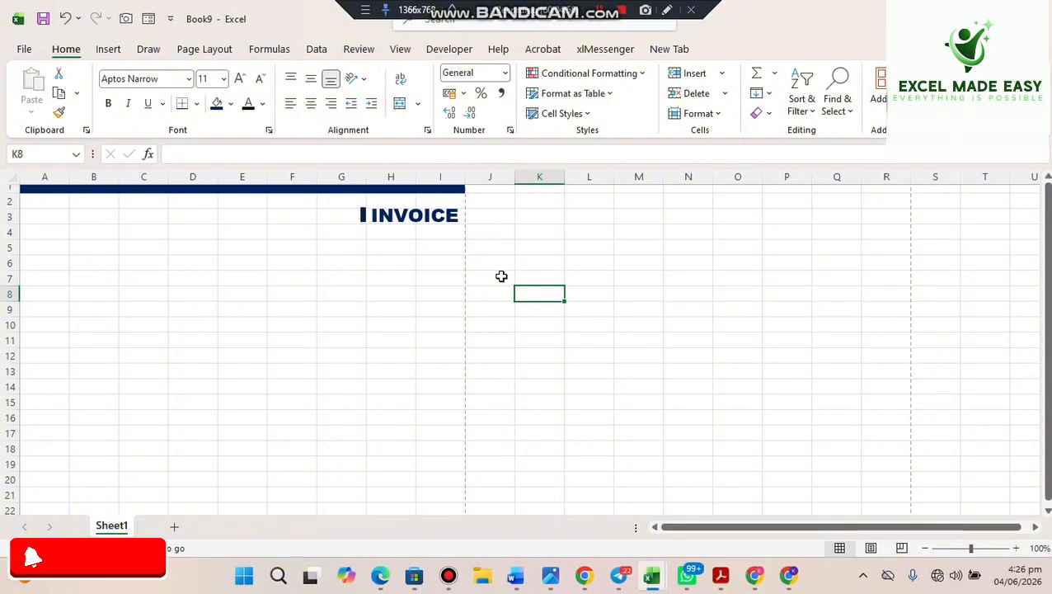
- Insert the logo image photo_2026-05-31_17-51-37 from this device
click(118, 56)
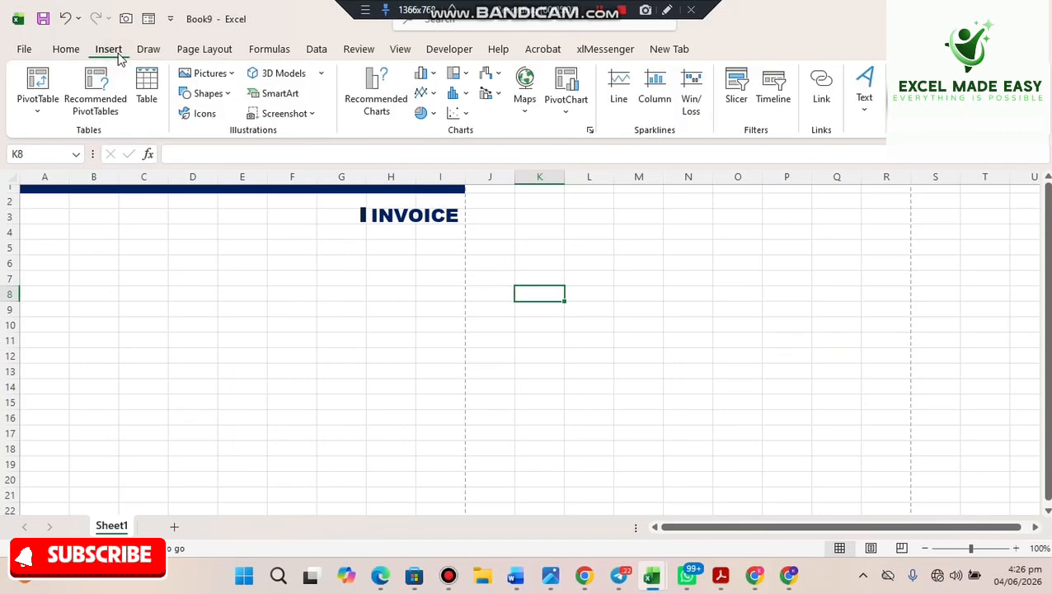
click(236, 76)
mouse_move(284, 124)
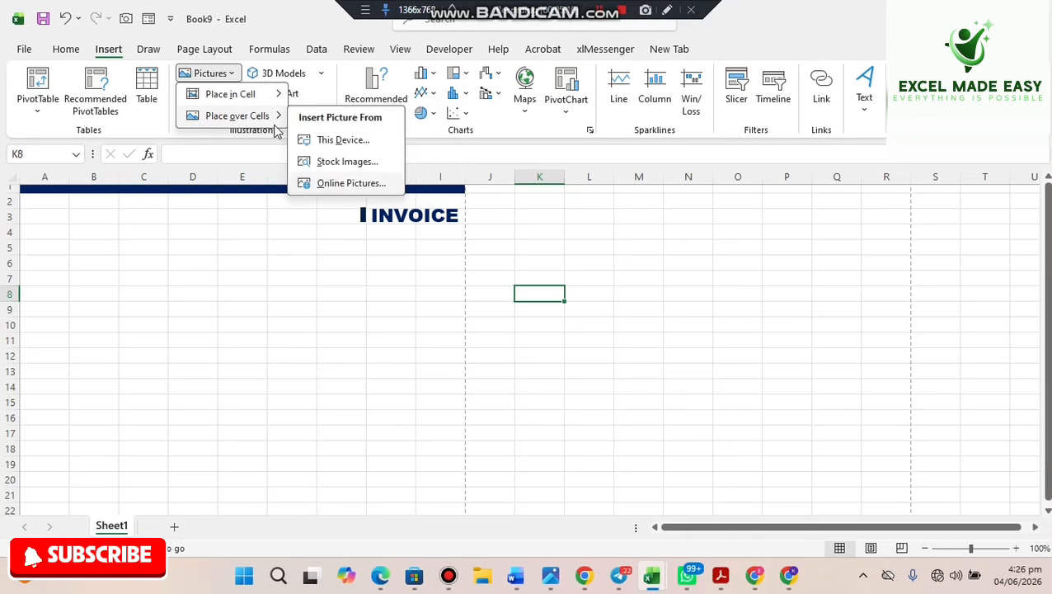
click(310, 142)
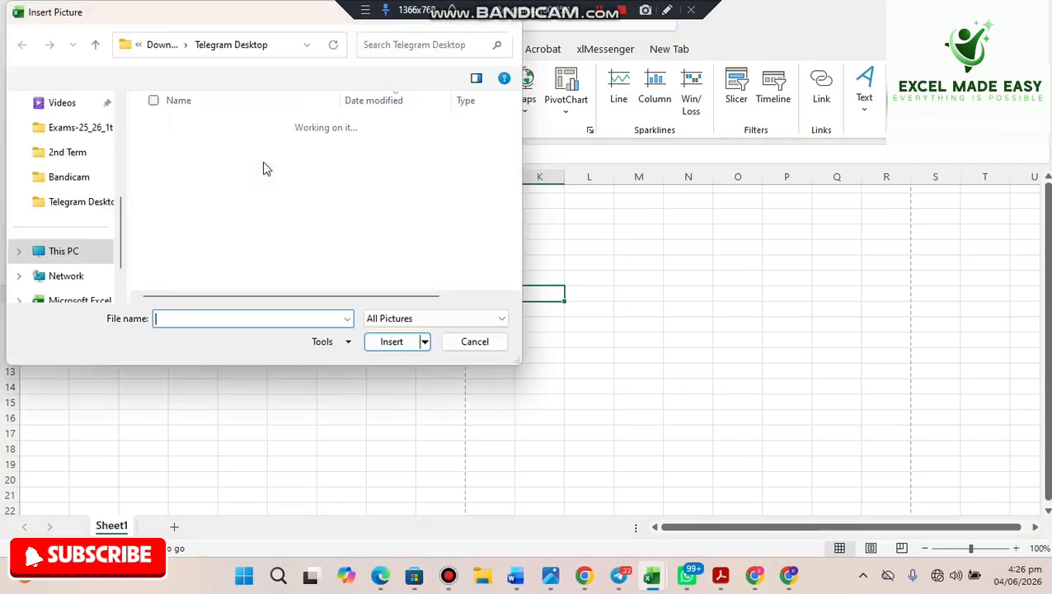
click(211, 146)
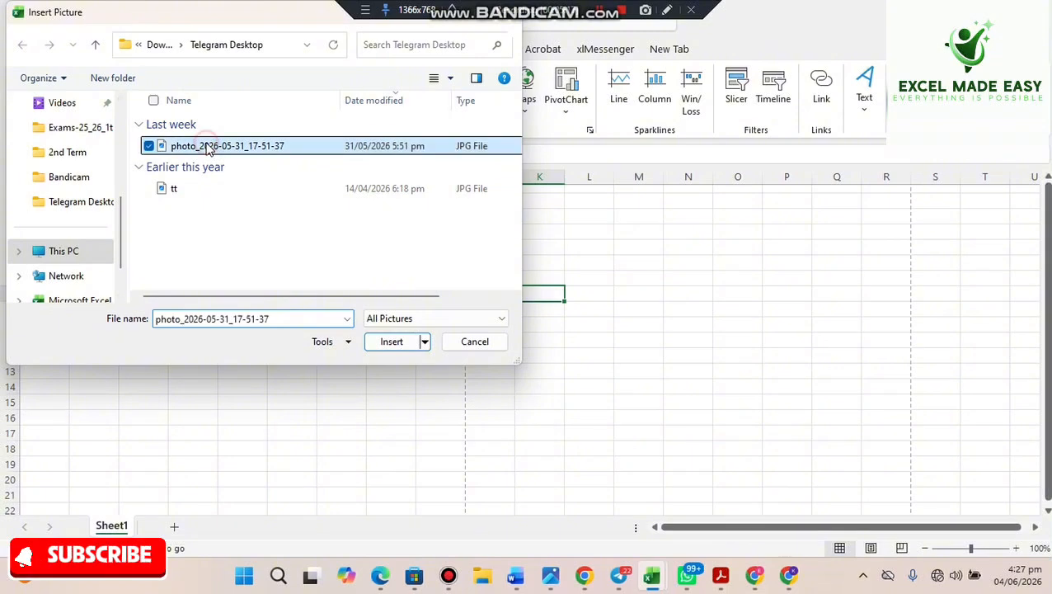
click(386, 342)
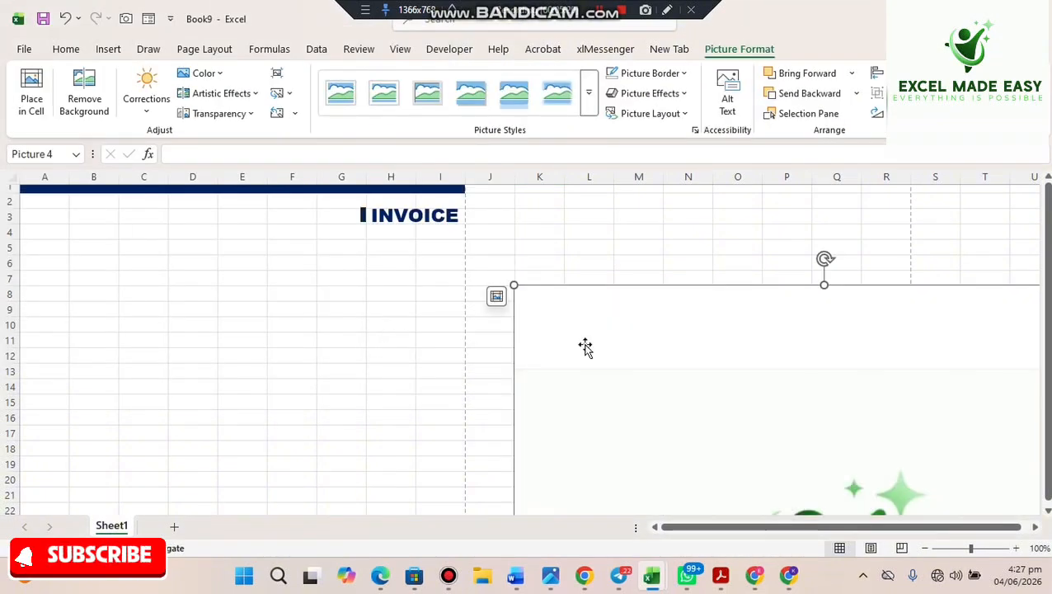
- Move the logo picture up-left and shrink it roughly
drag(675, 361, 472, 301)
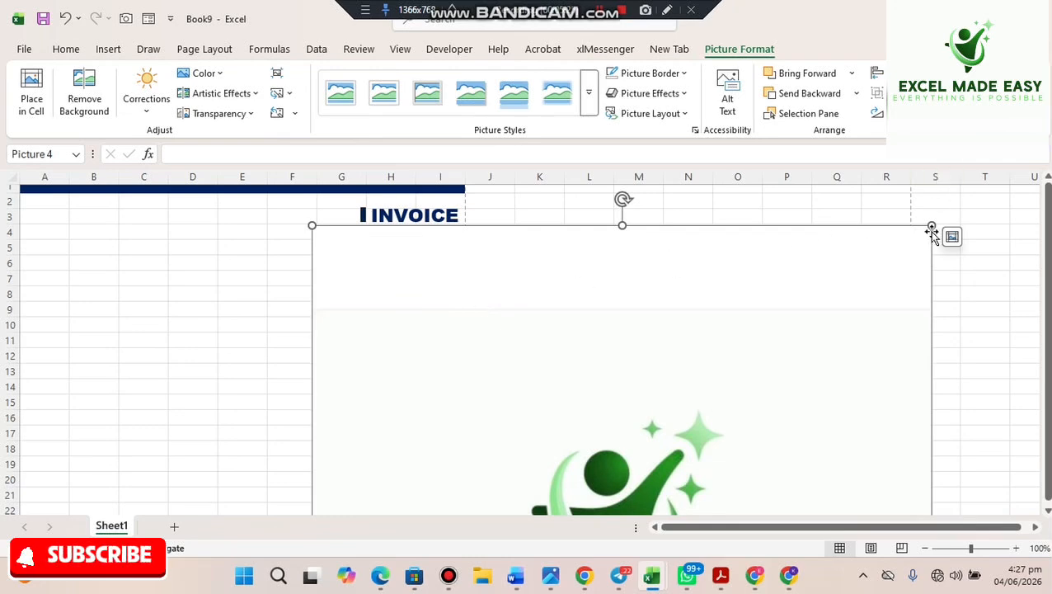
drag(932, 226, 646, 352)
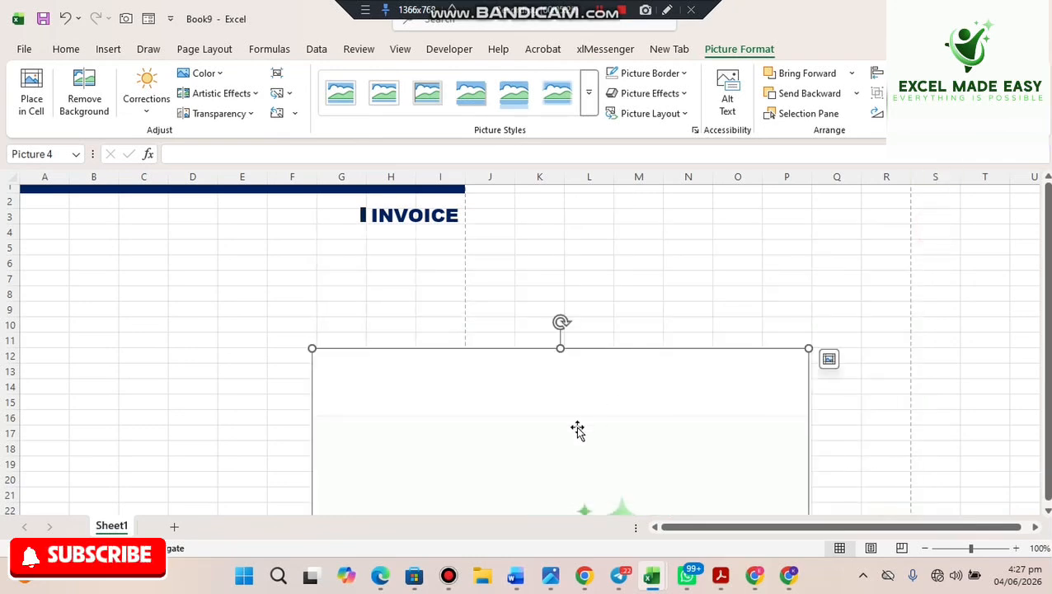
drag(575, 429, 652, 299)
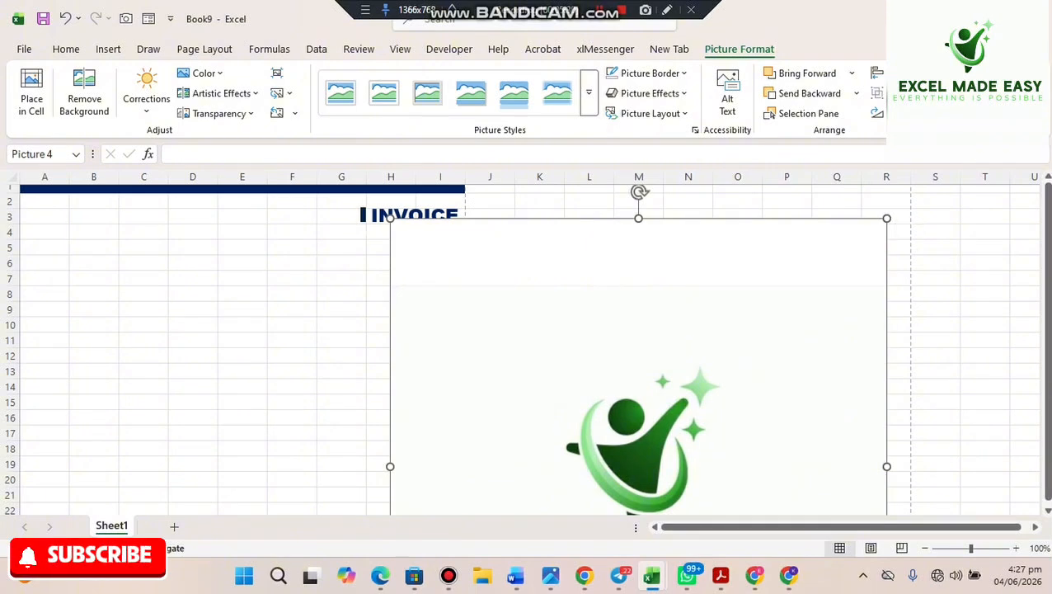
- Shrink the logo to about 2 inches and fit it into A3:B4, clear of INVOICE
key(Return)
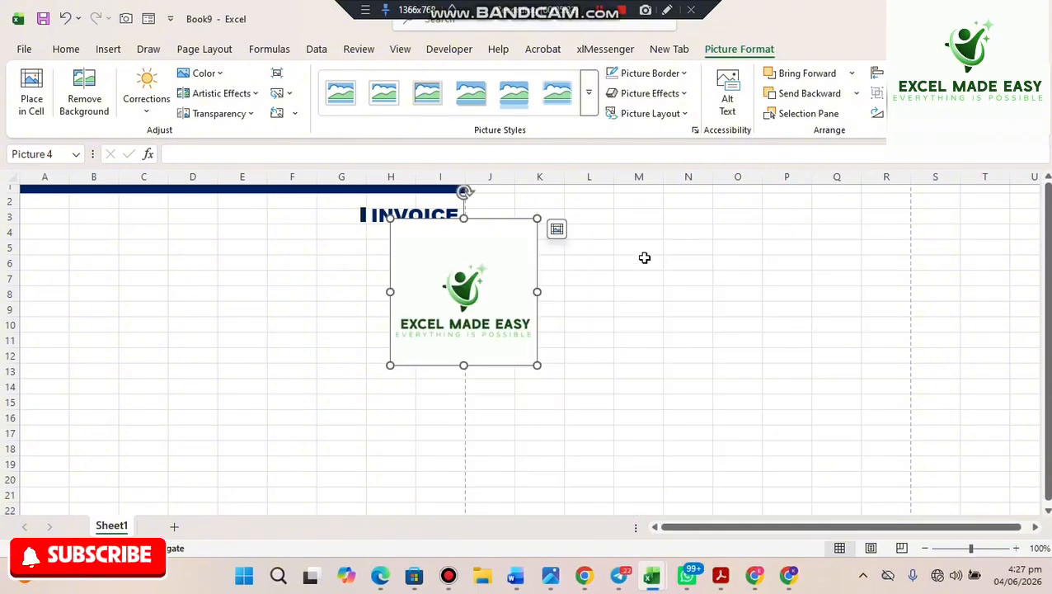
drag(503, 333, 165, 324)
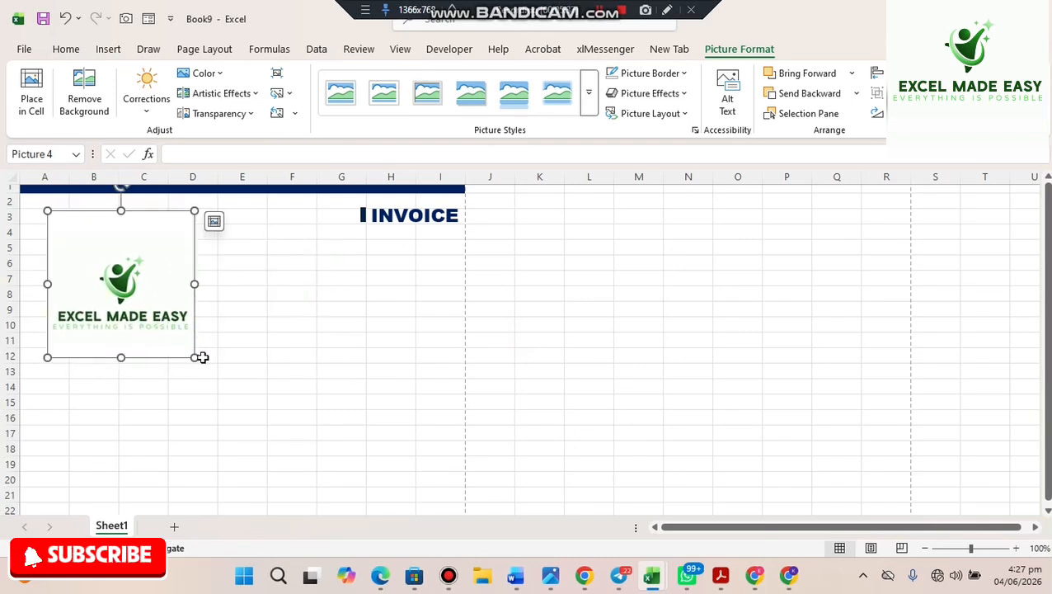
drag(191, 359, 136, 299)
drag(77, 263, 60, 246)
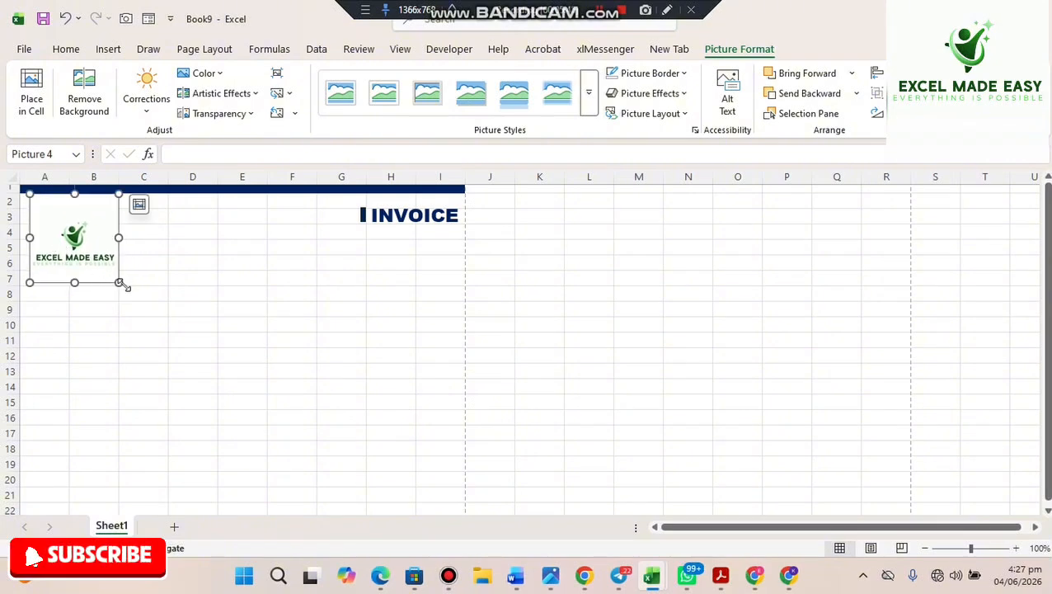
drag(118, 283, 83, 260)
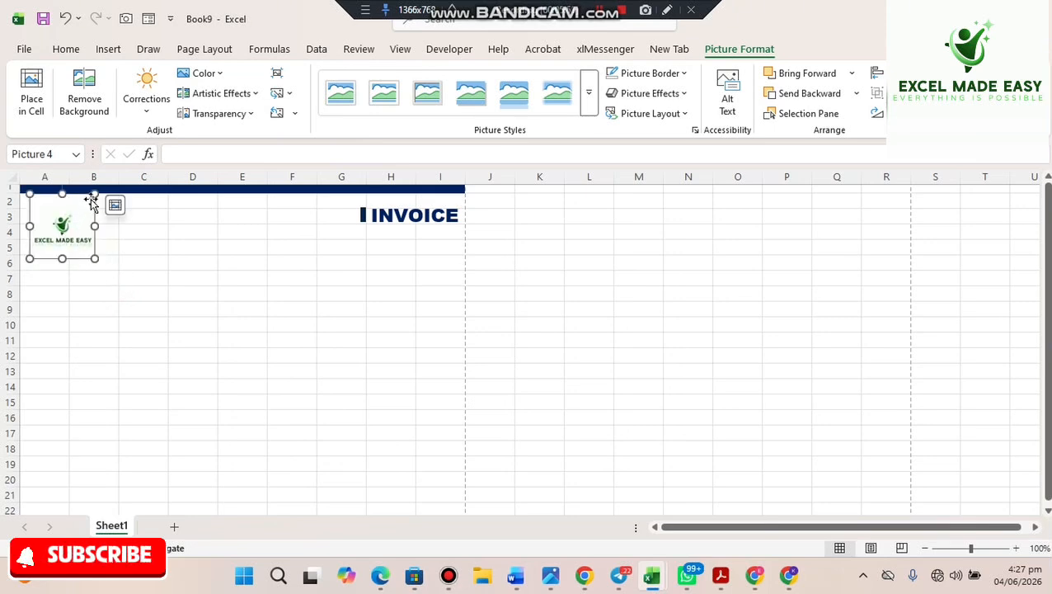
drag(93, 194, 83, 205)
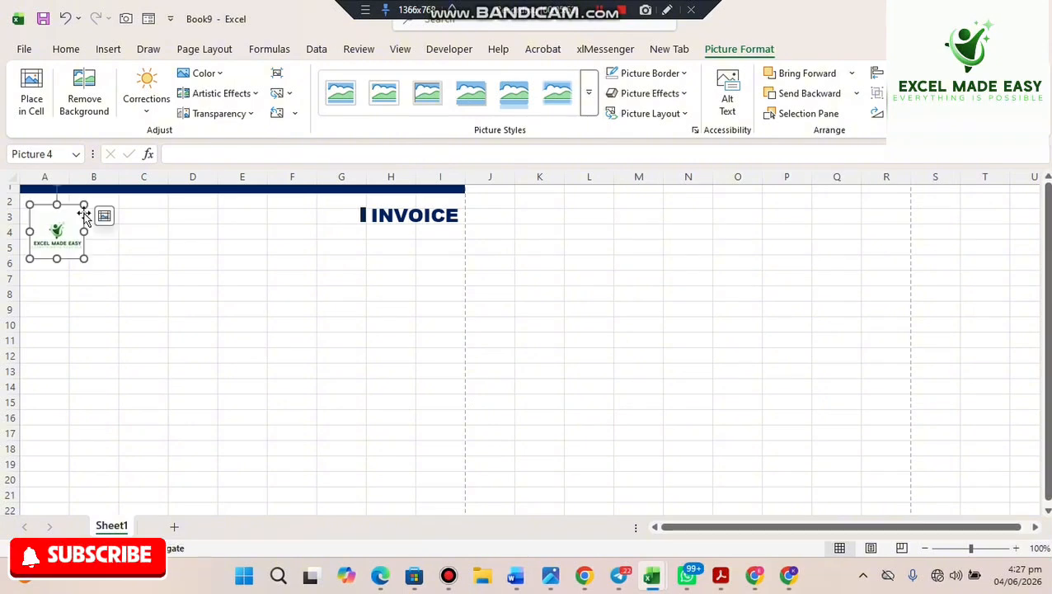
drag(52, 242, 60, 230)
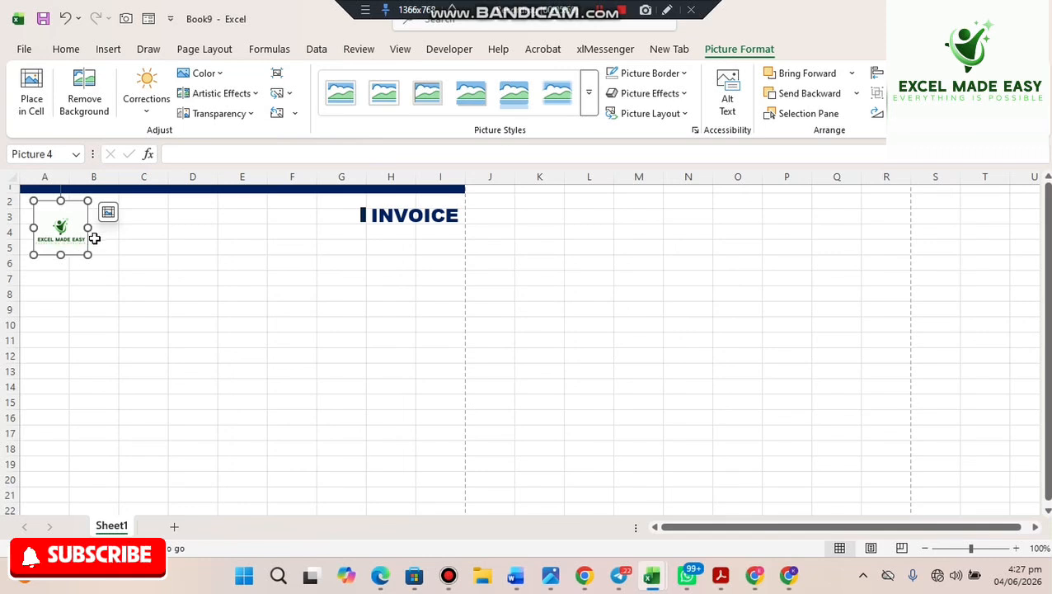
mouse_move(88, 228)
mouse_down()
mouse_move(99, 229)
mouse_move(73, 230)
mouse_up()
click(202, 289)
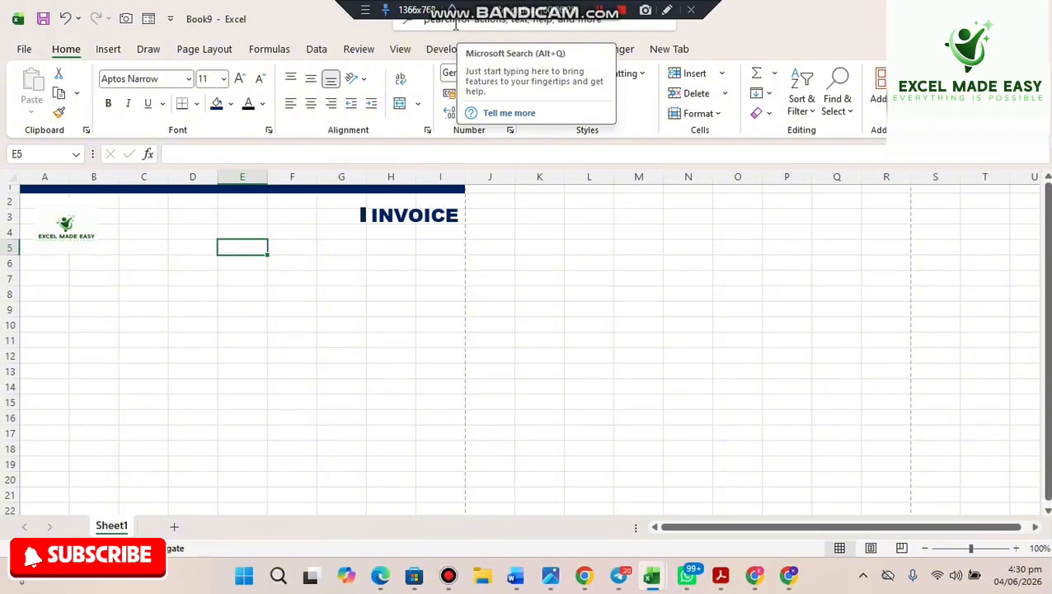
- Add a text box over D2:F3 reading EXCEL MADE EASY LTD
click(474, 43)
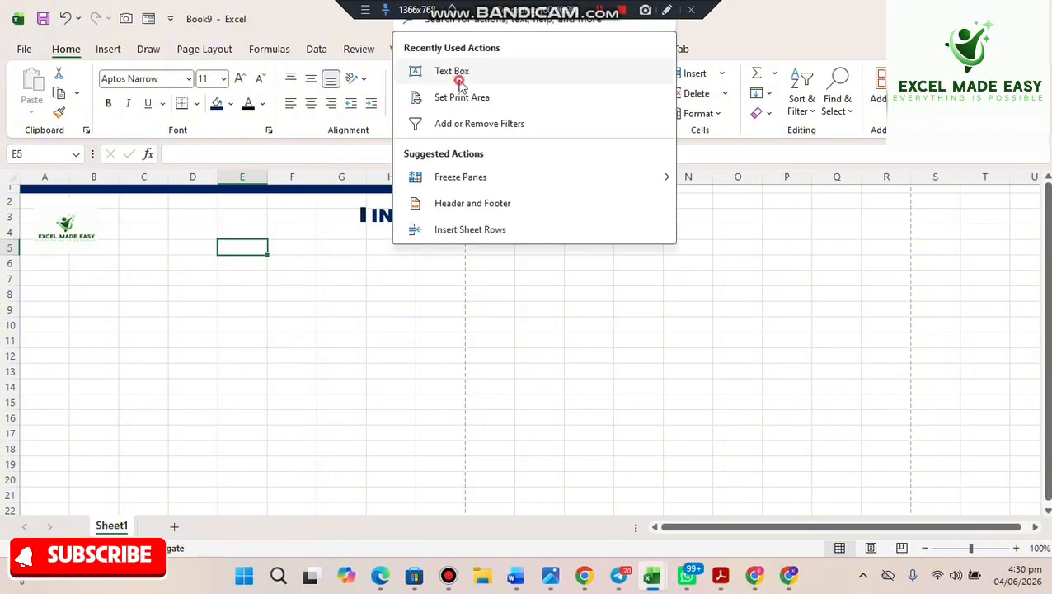
click(461, 73)
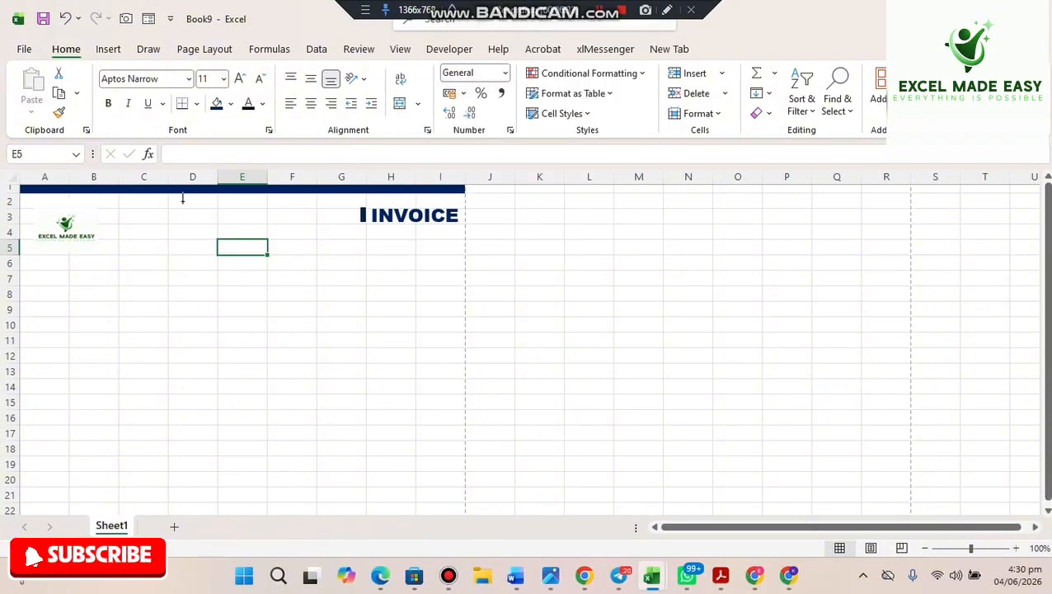
drag(183, 202, 305, 225)
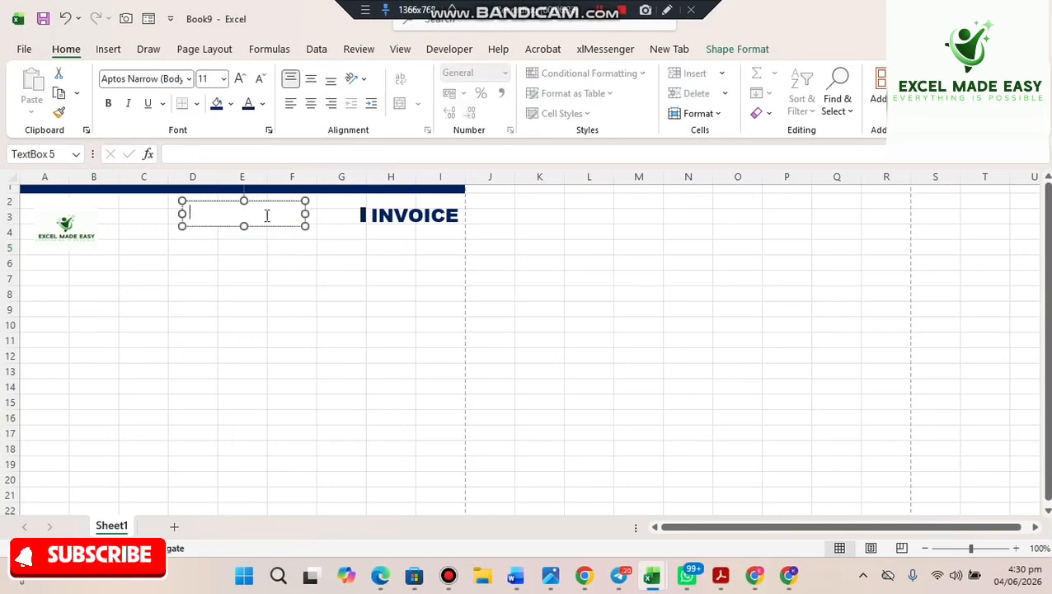
key(BackSpace)
key(BackSpace)
key(BackSpace)
text(DE EASY)
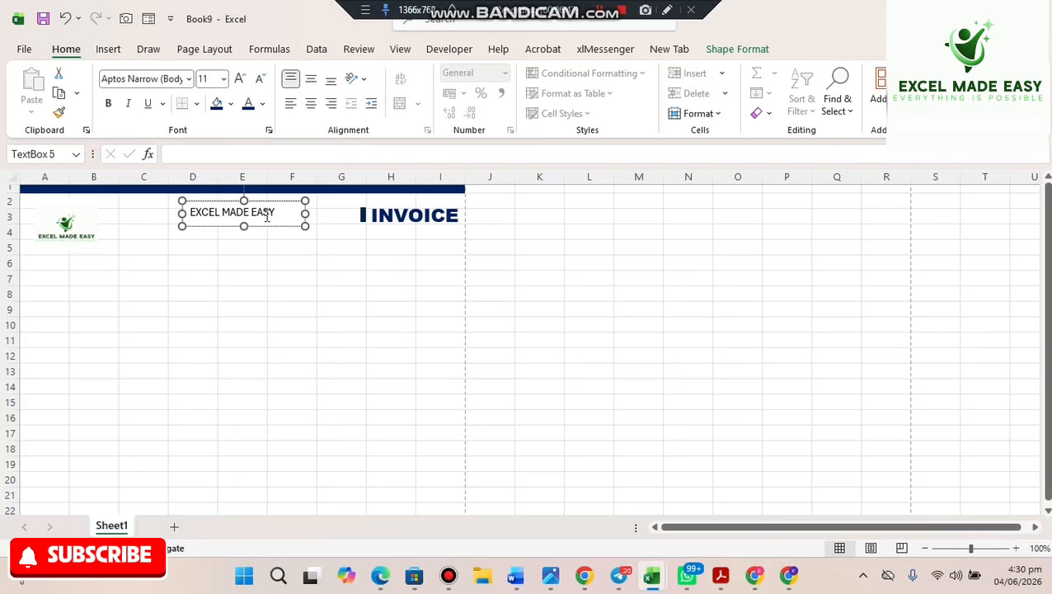
text( LTD)
- Set the company name text to Arial Black
drag(297, 217, 204, 213)
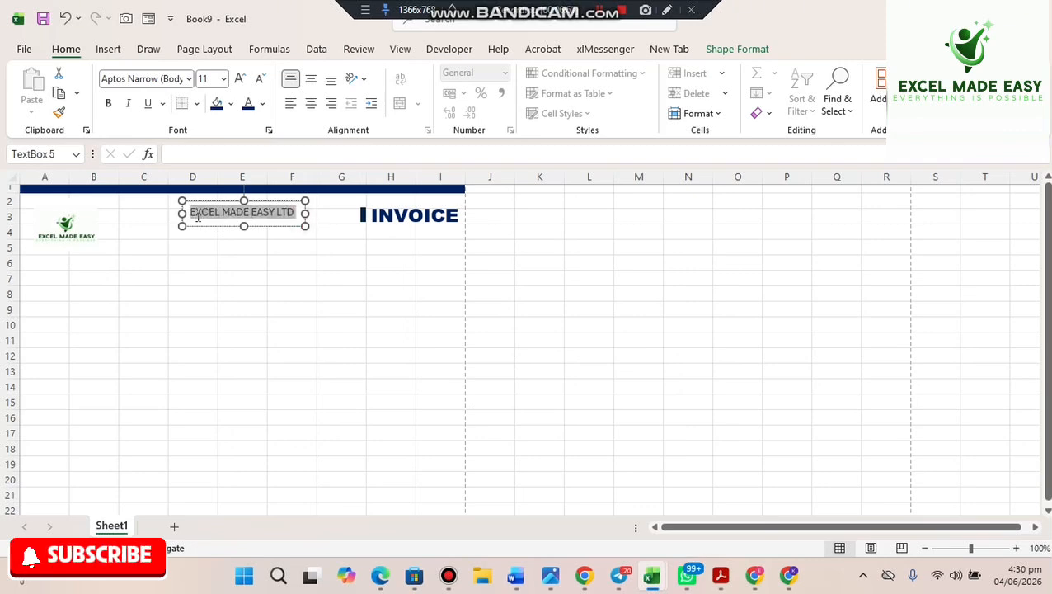
click(189, 80)
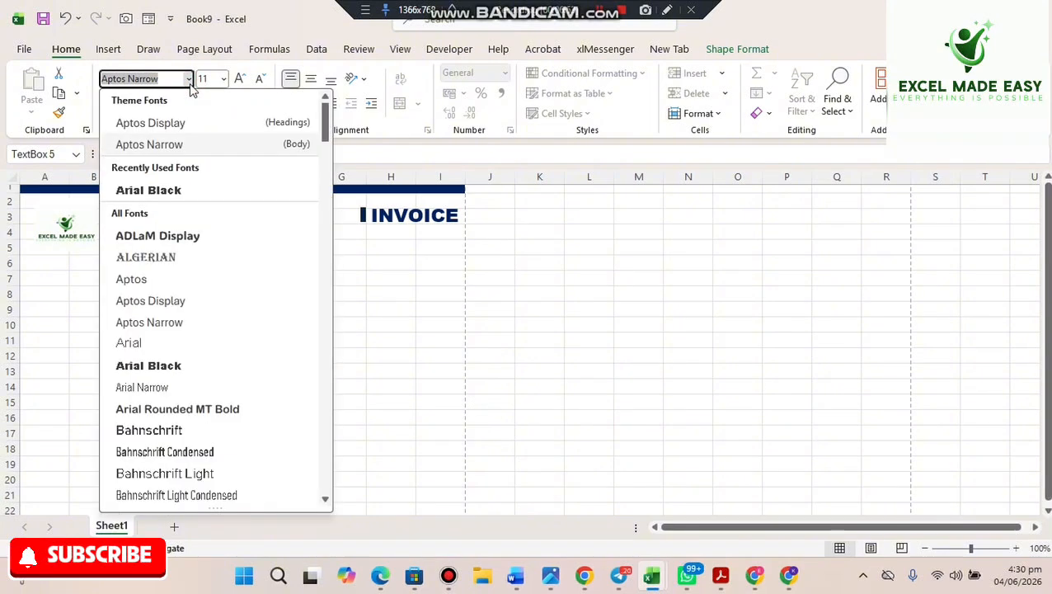
click(176, 191)
- Set EXCEL MADE EASY to Arial Black on one line, with no outline or fill on its box
click(242, 78)
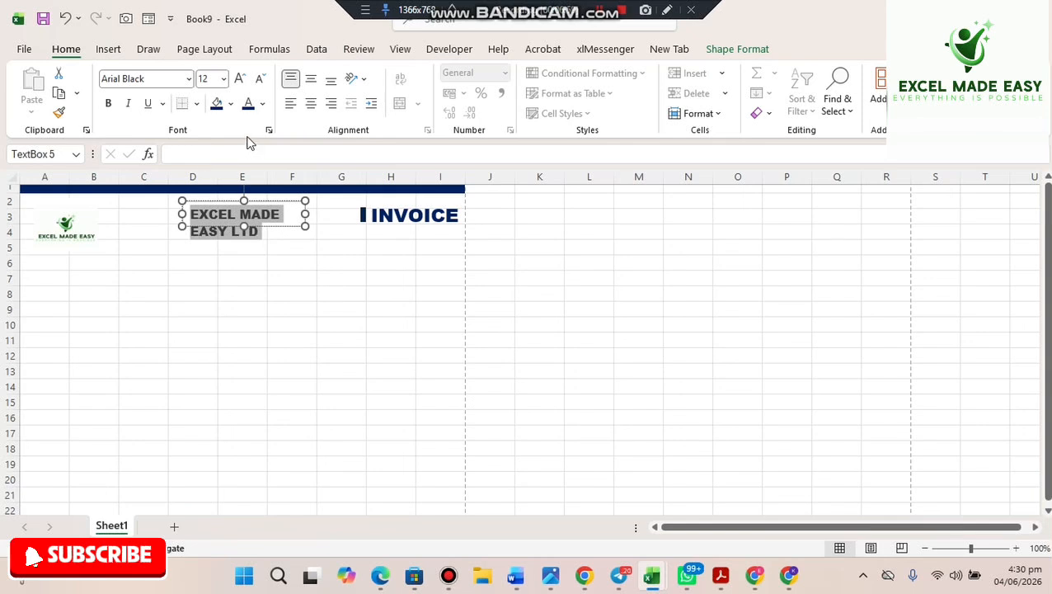
drag(183, 213, 146, 214)
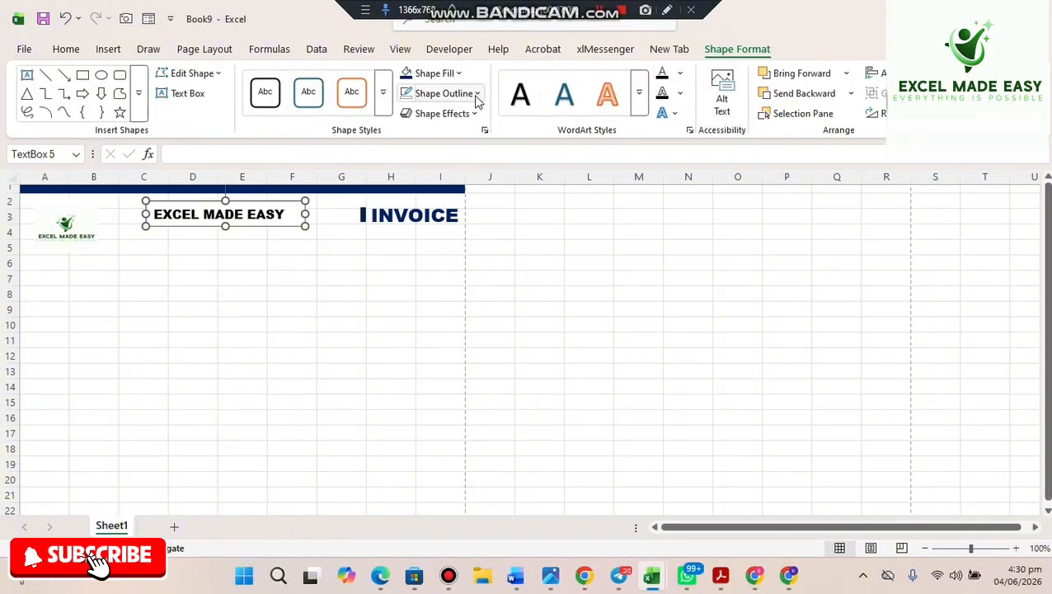
click(477, 93)
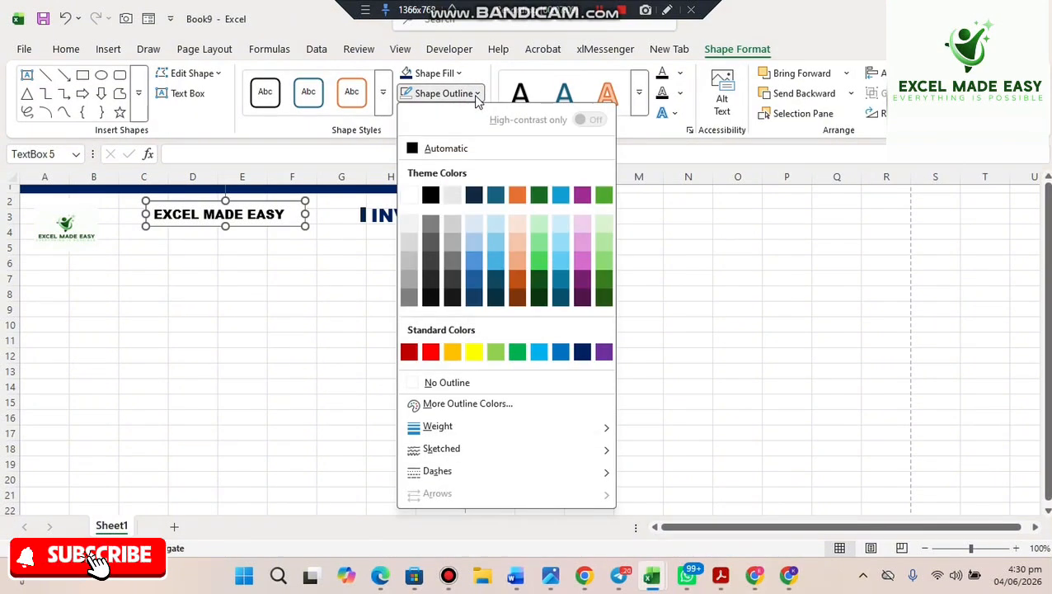
click(418, 381)
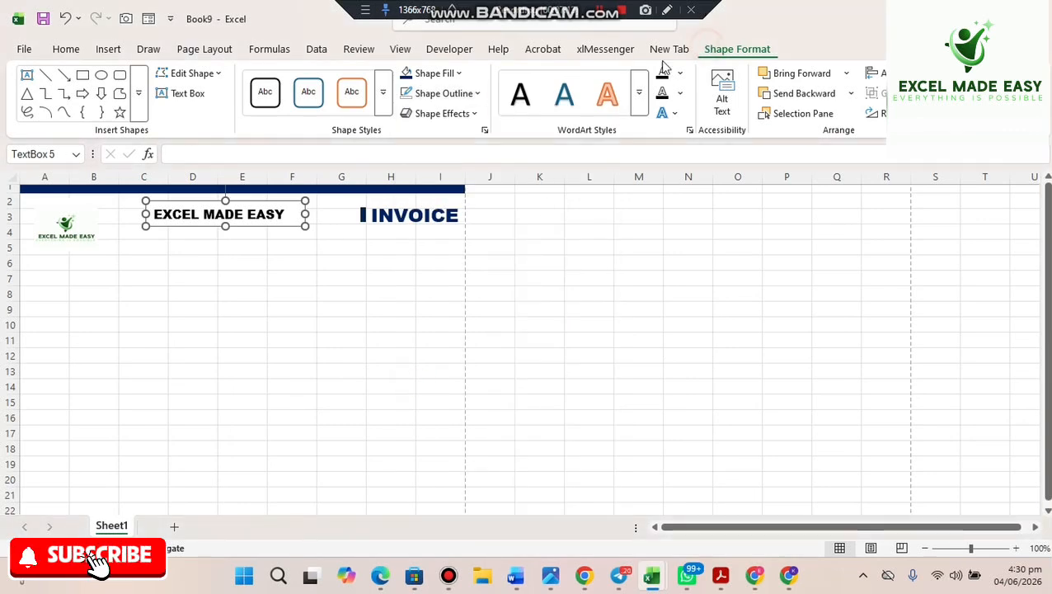
click(459, 74)
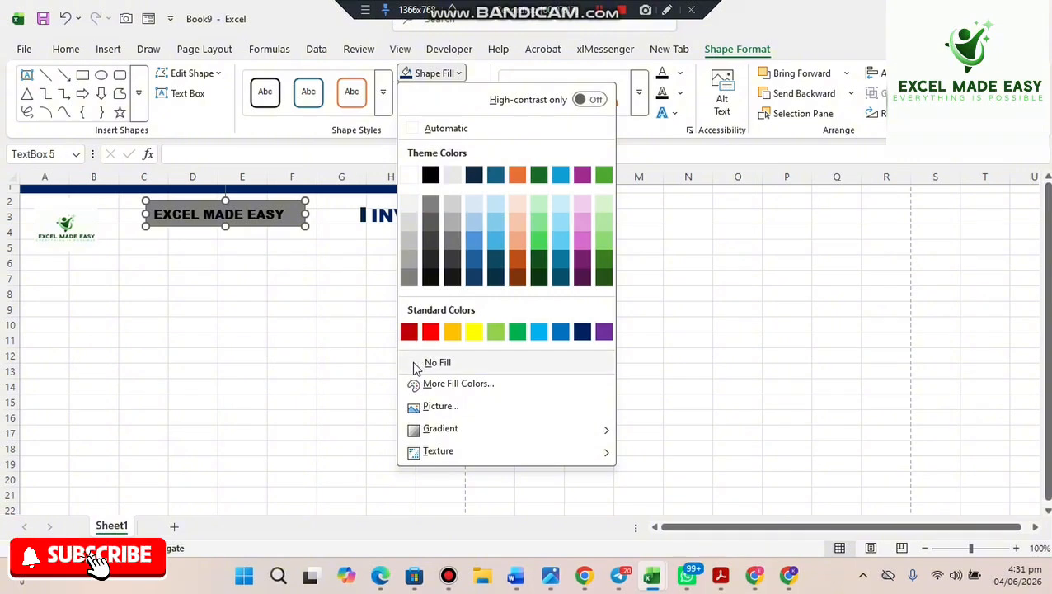
click(417, 362)
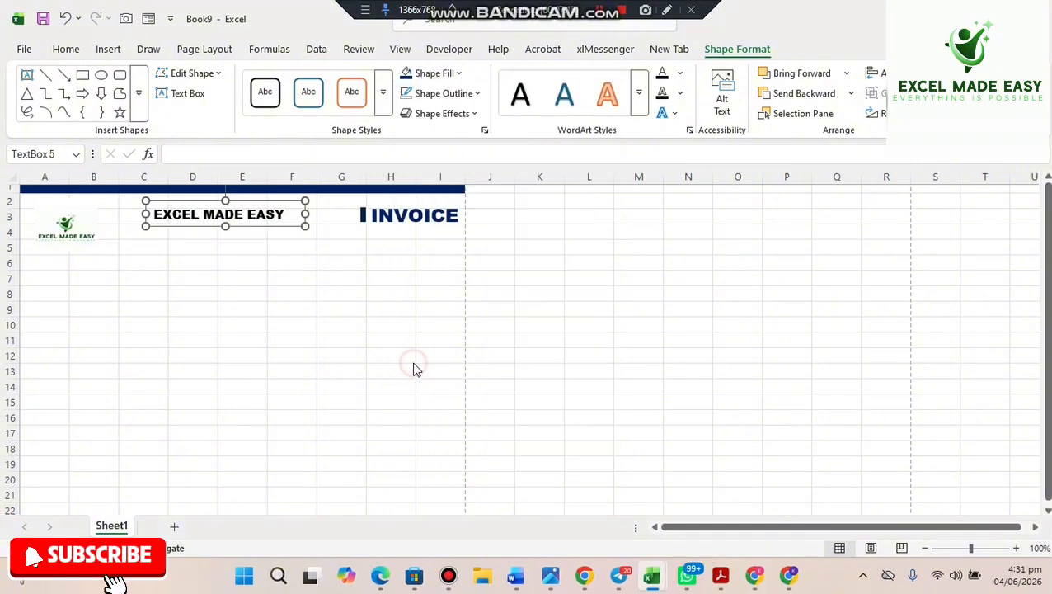
click(176, 297)
click(346, 258)
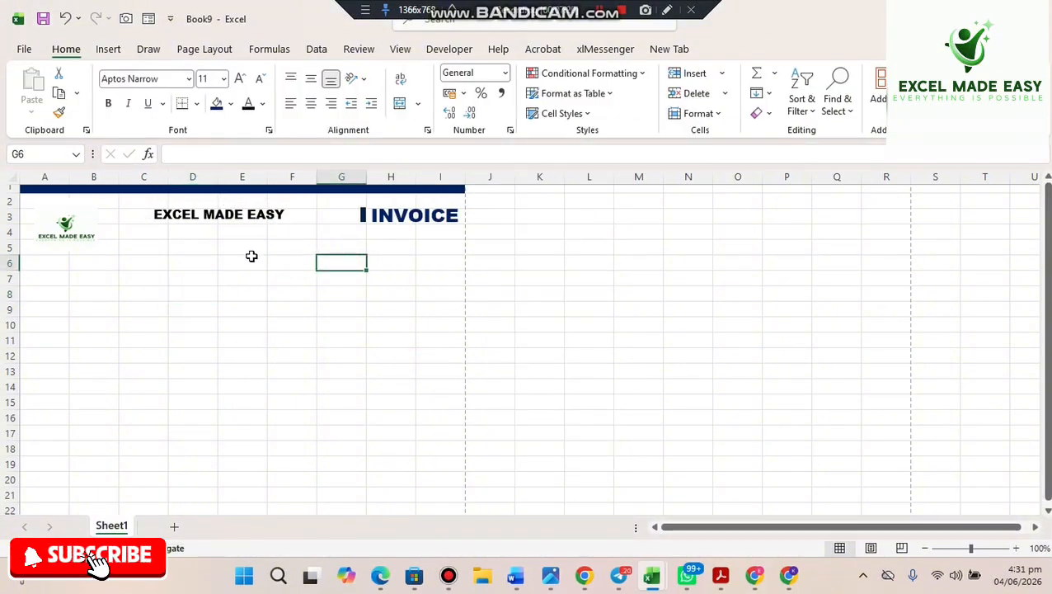
- Raise the company name slightly, enlarge it to 14 pt and widen its box to one line
click(205, 208)
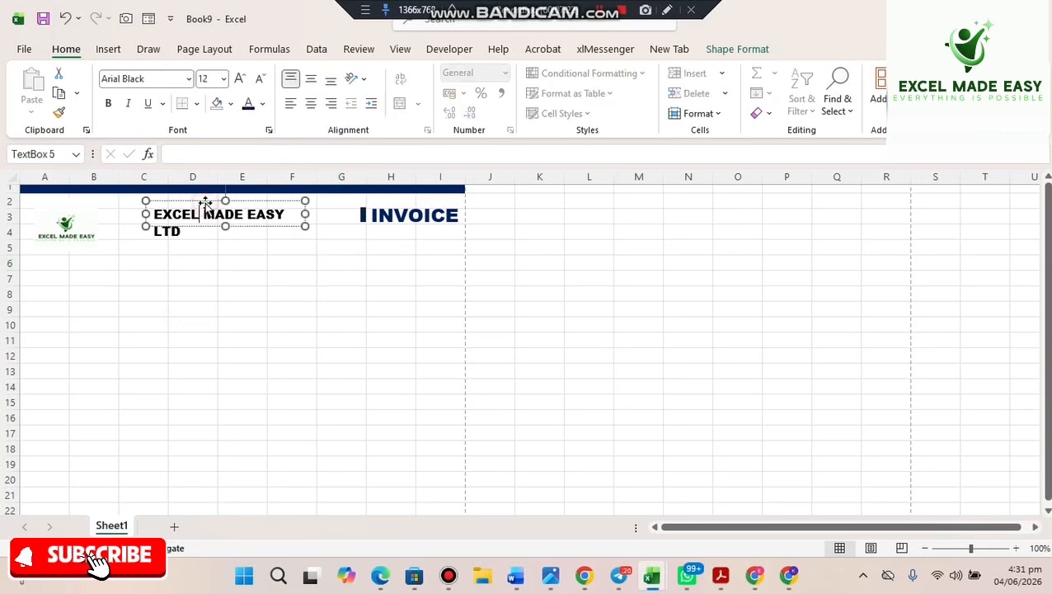
drag(203, 201, 212, 190)
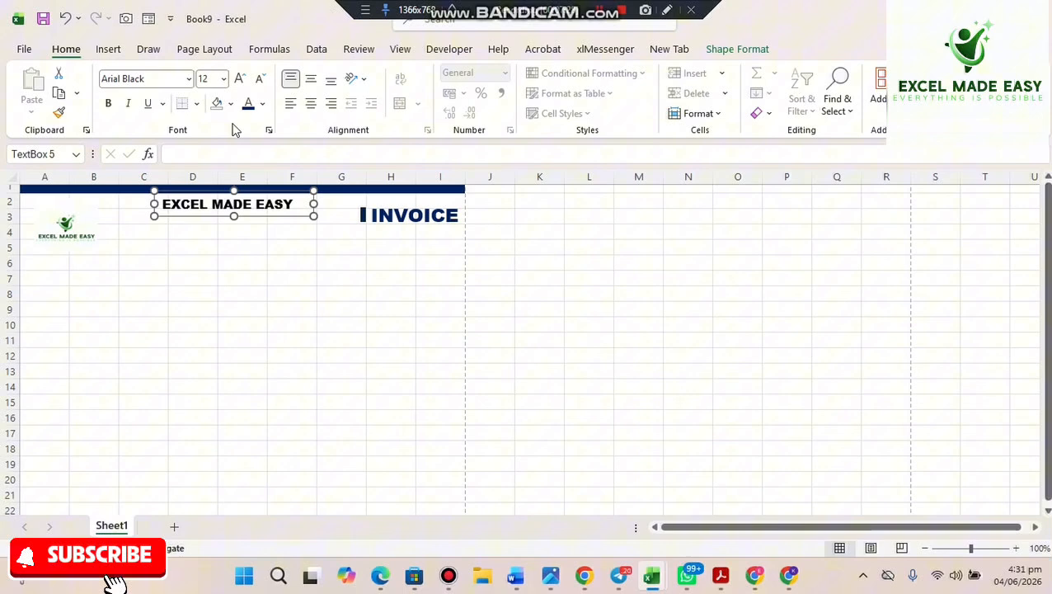
click(241, 78)
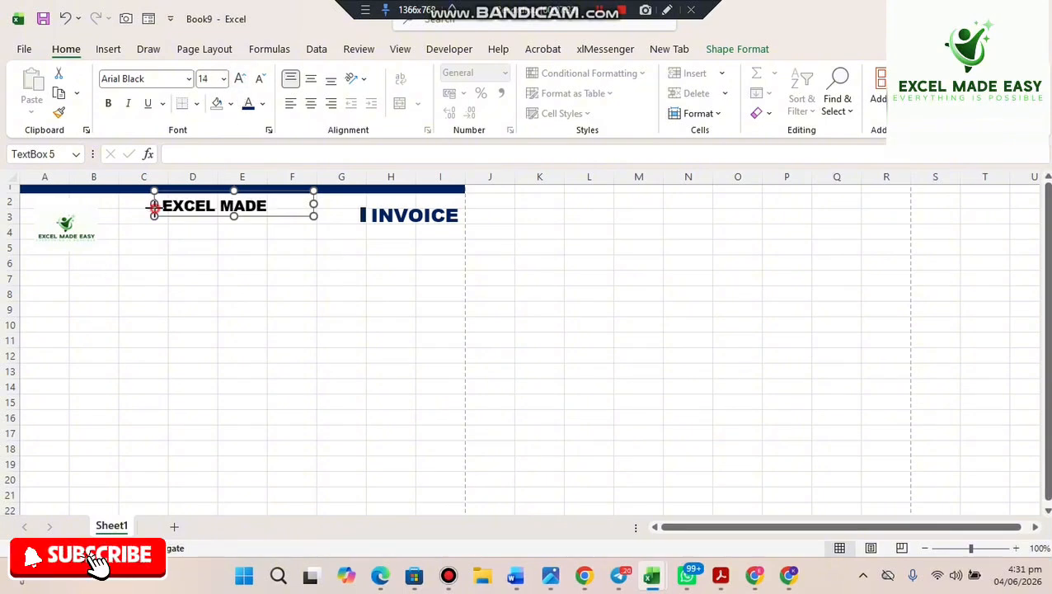
drag(152, 207, 132, 207)
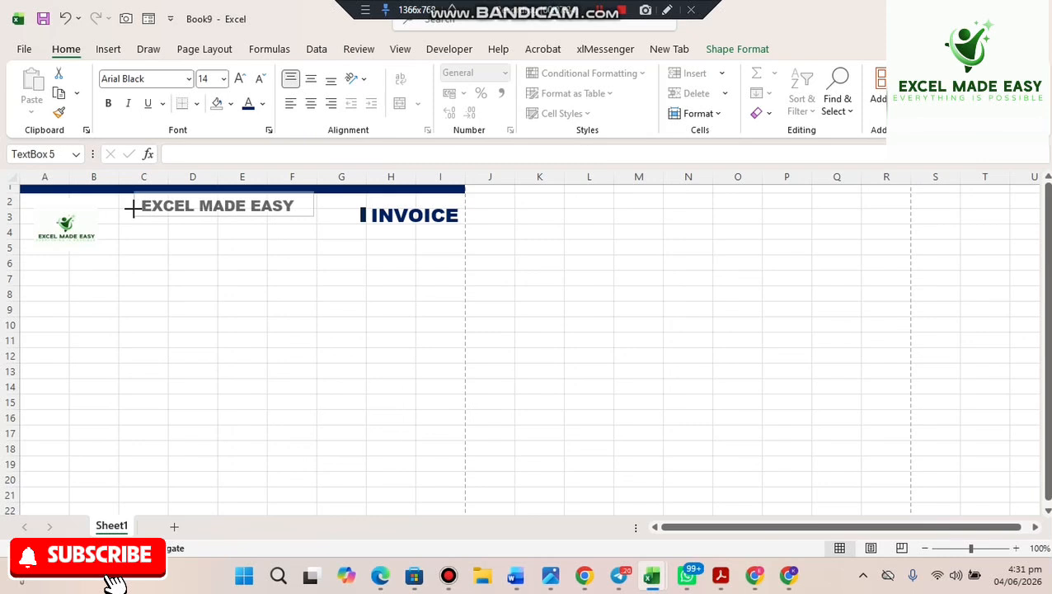
click(235, 236)
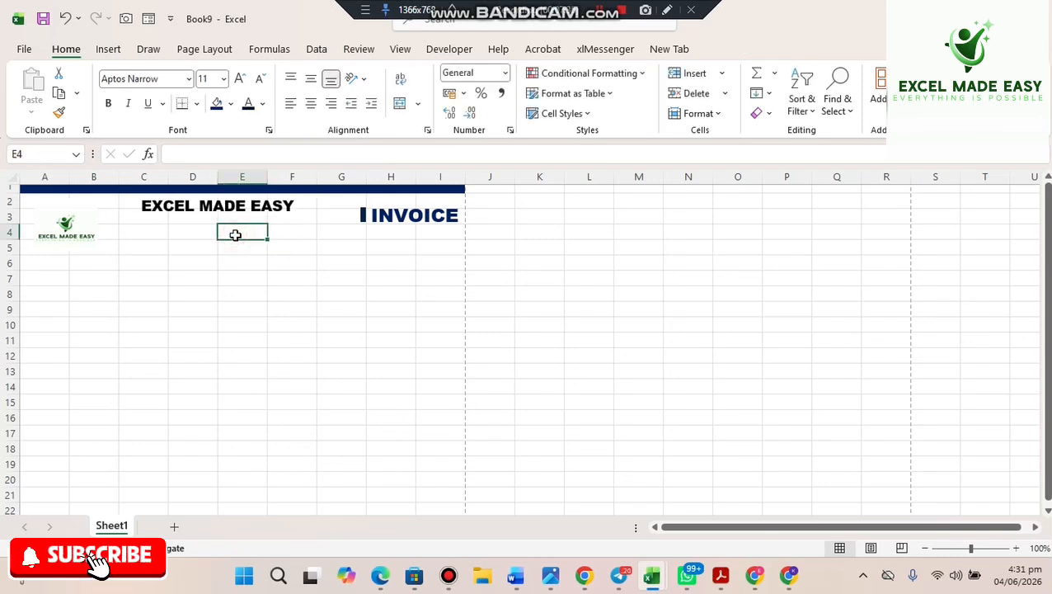
- Nudge the EXCEL MADE EASY text box slightly to the right
click(178, 215)
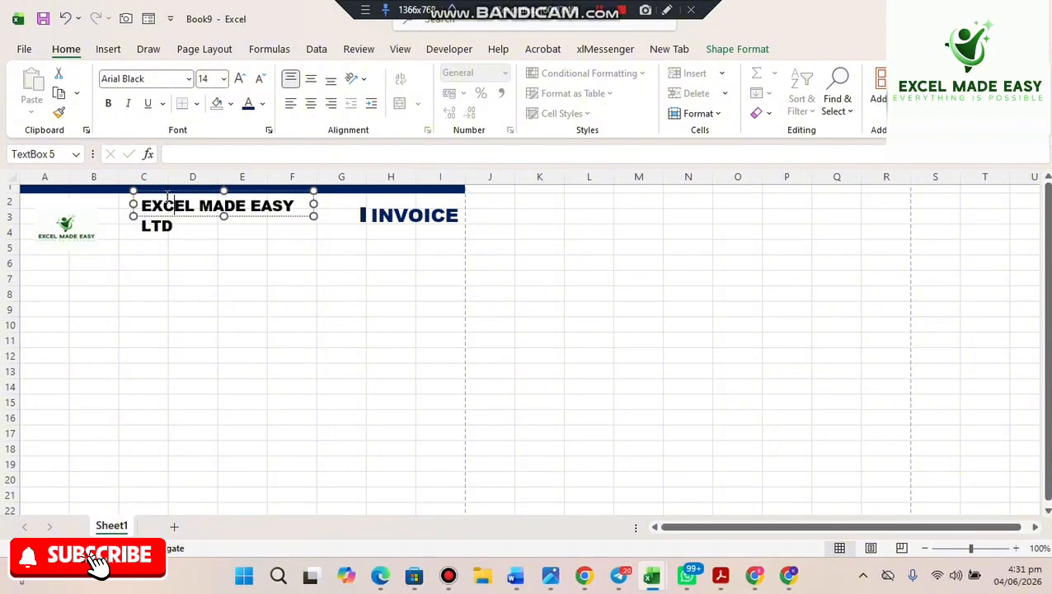
drag(165, 192, 179, 195)
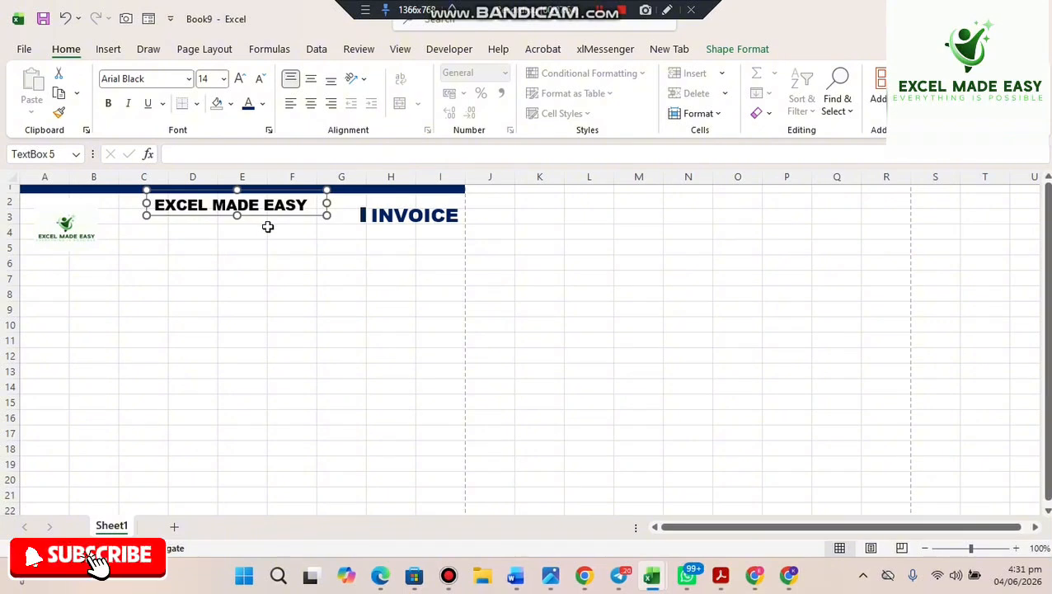
click(247, 231)
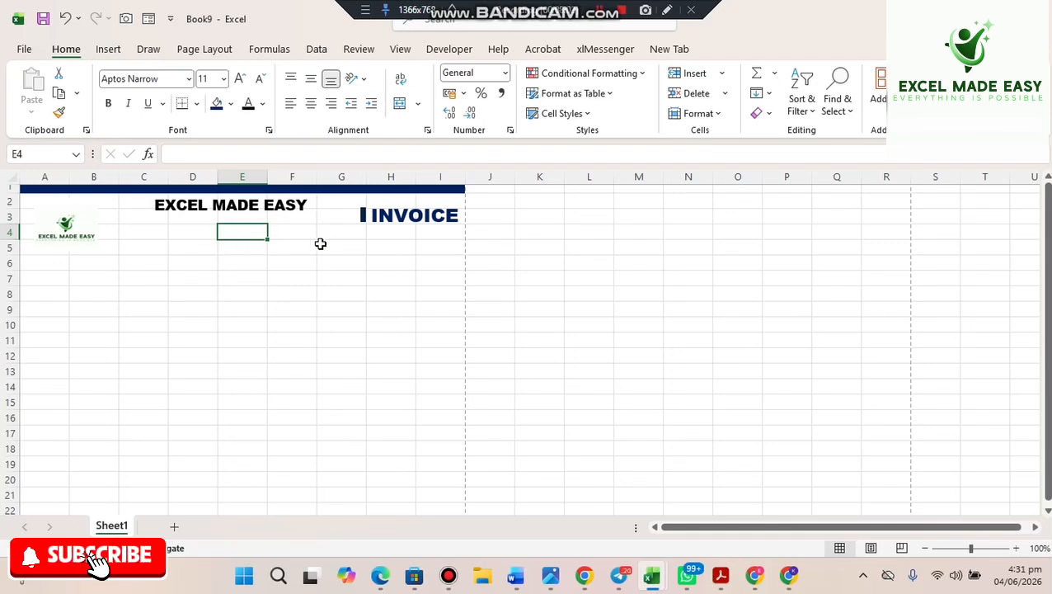
- Merge & Center E4:F4, E5:F5, E6:F6 and E7:F7 as four separate cells
drag(298, 238, 246, 239)
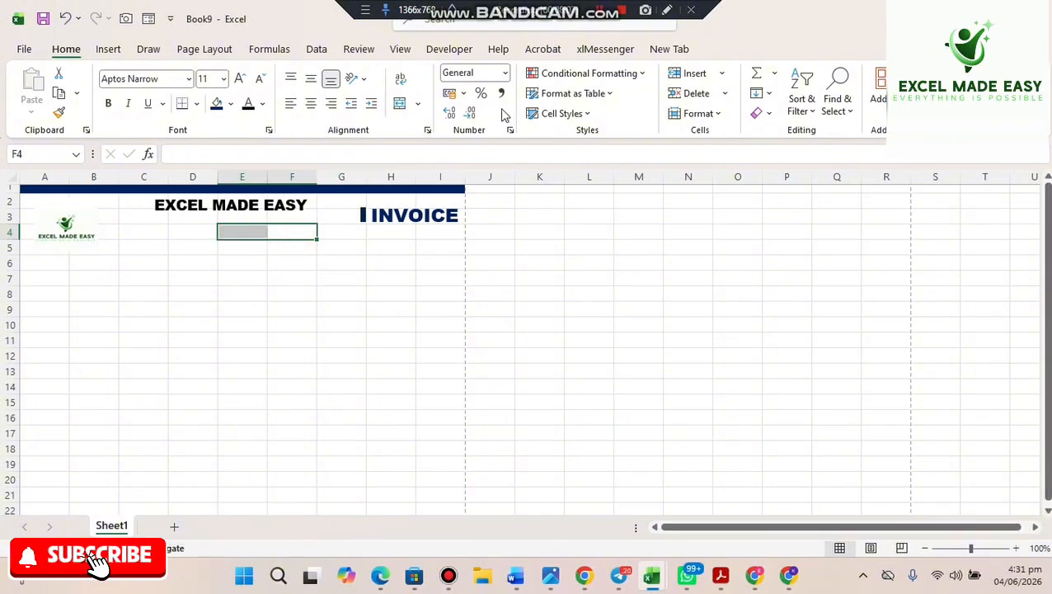
click(397, 106)
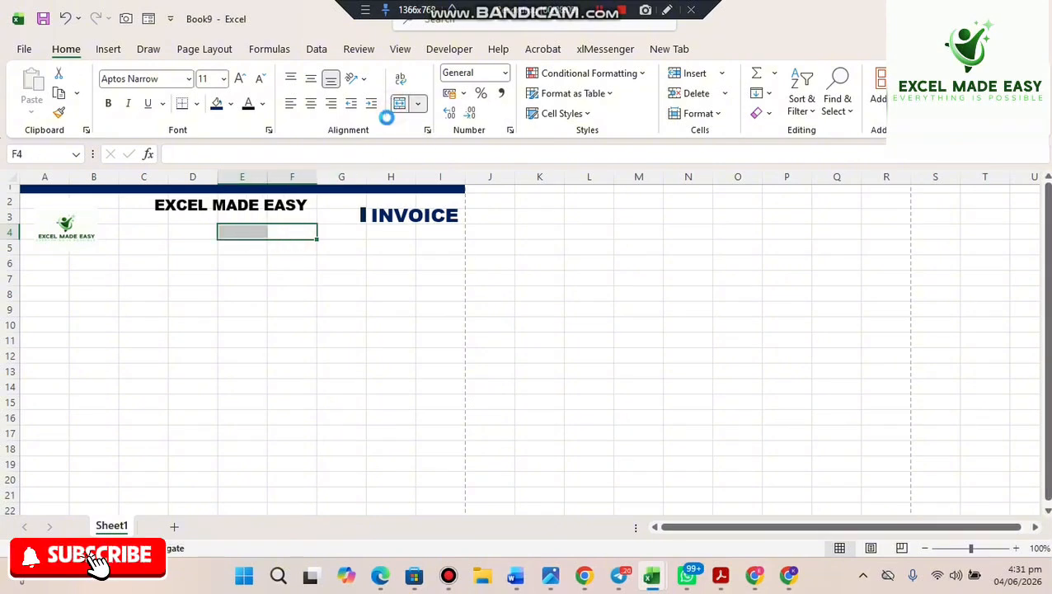
drag(292, 244, 247, 254)
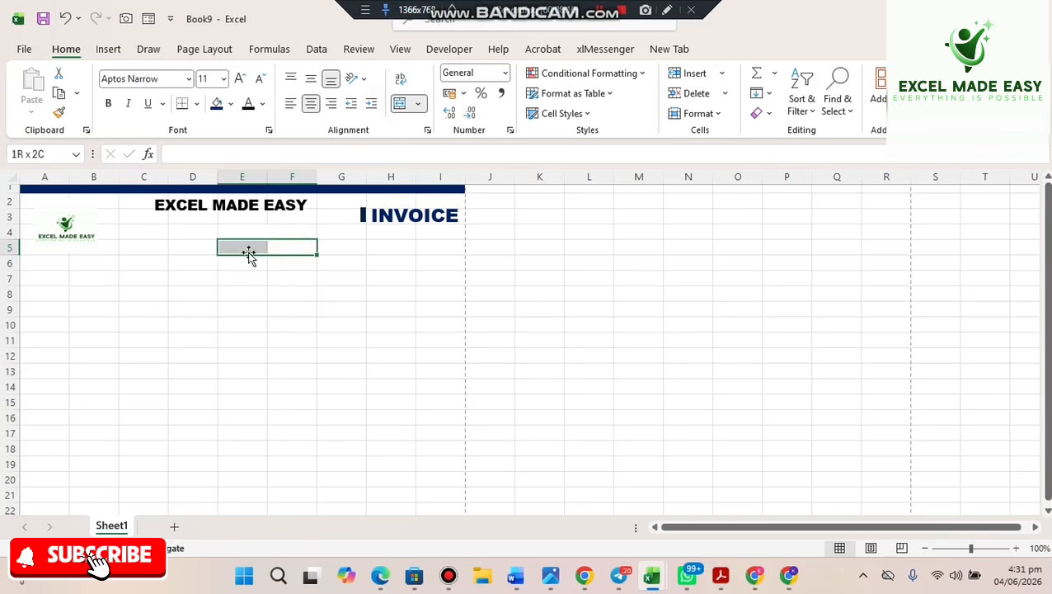
click(398, 106)
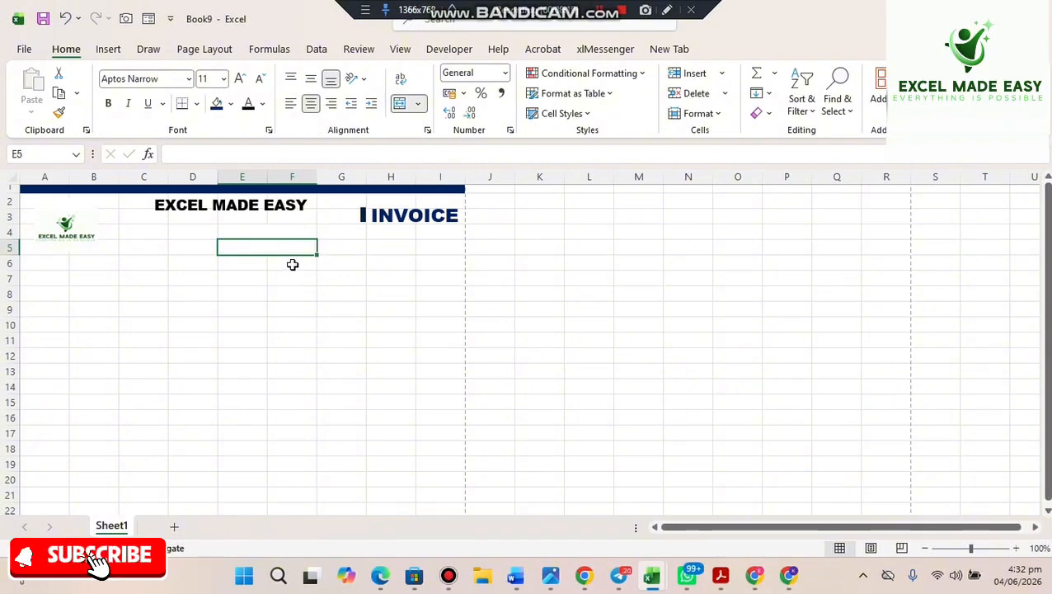
drag(292, 264, 256, 263)
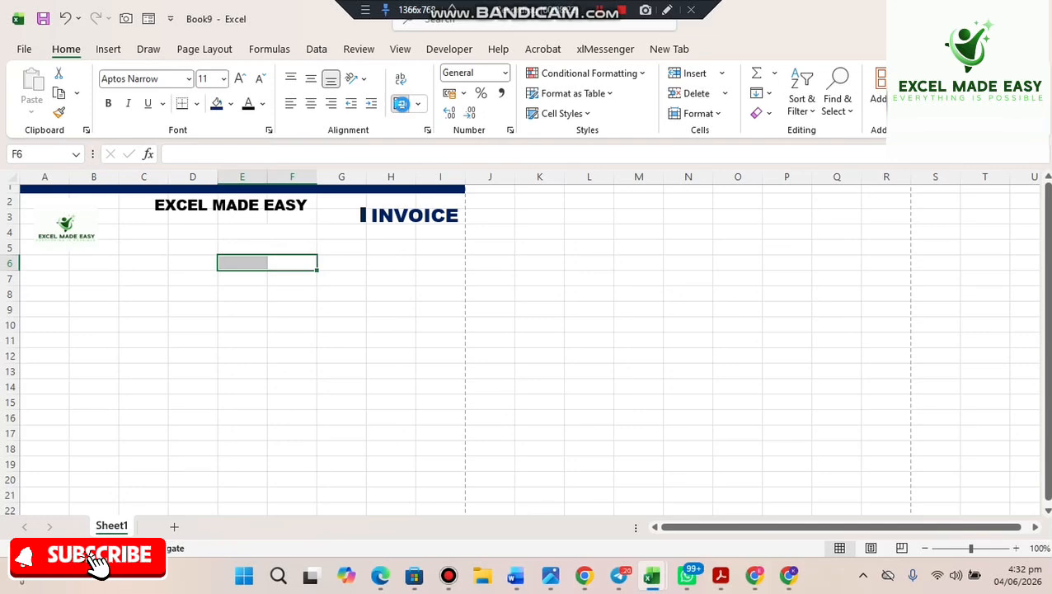
click(401, 103)
click(275, 280)
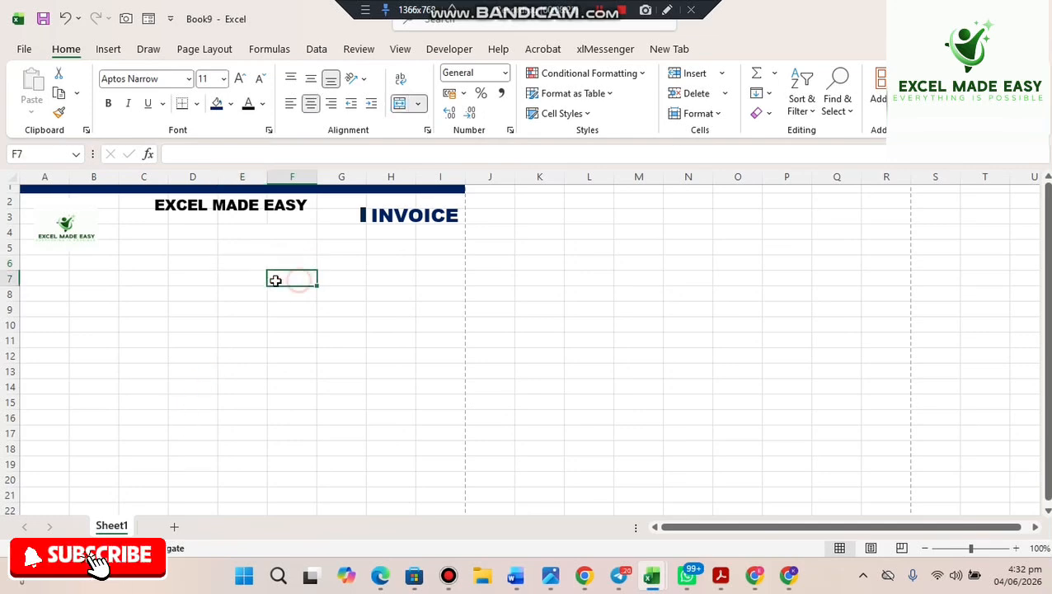
drag(275, 280, 257, 280)
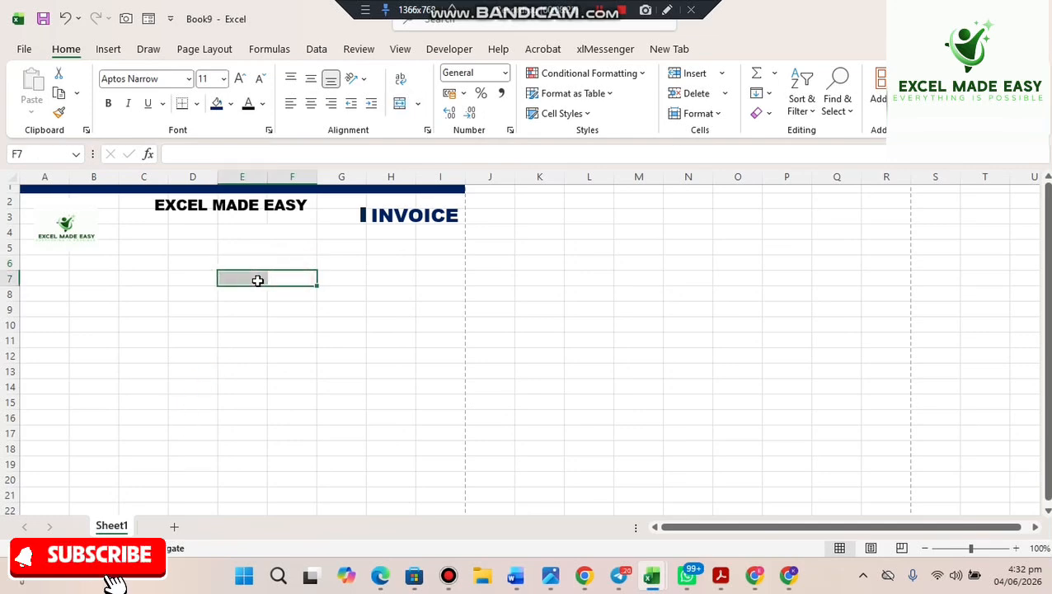
click(403, 103)
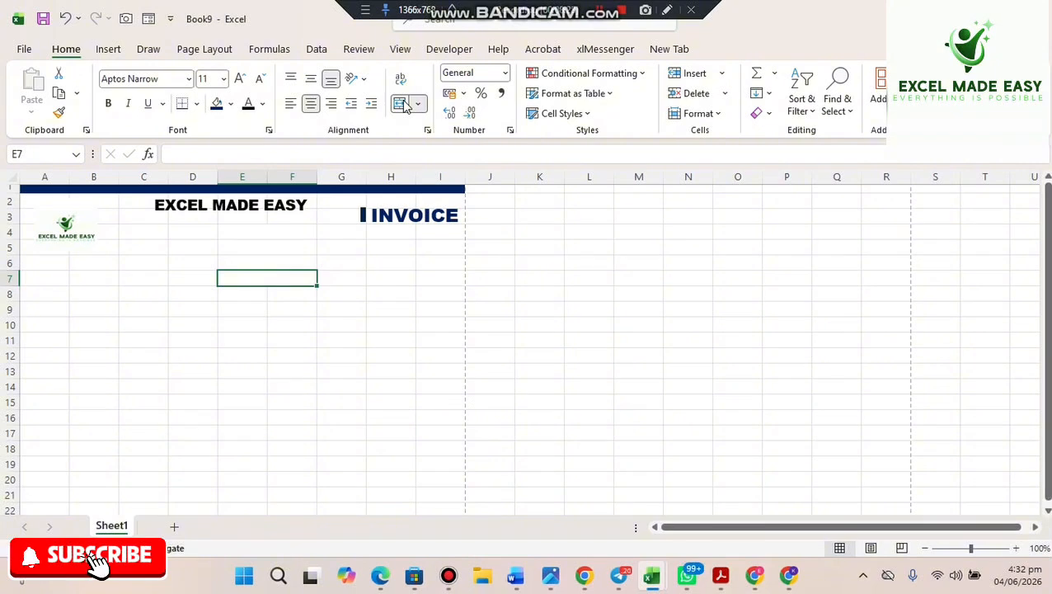
click(248, 230)
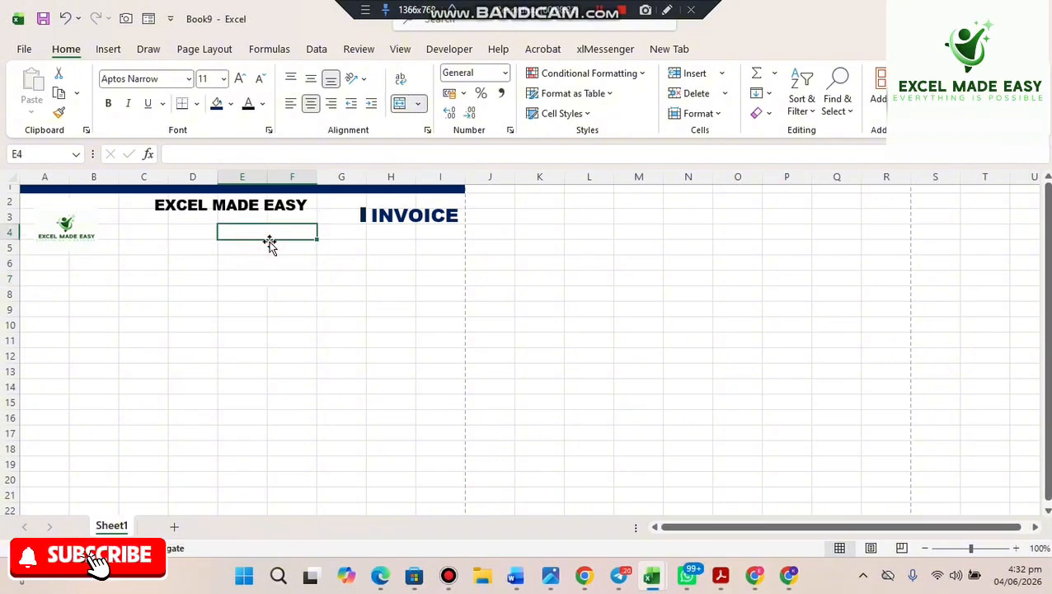
click(193, 230)
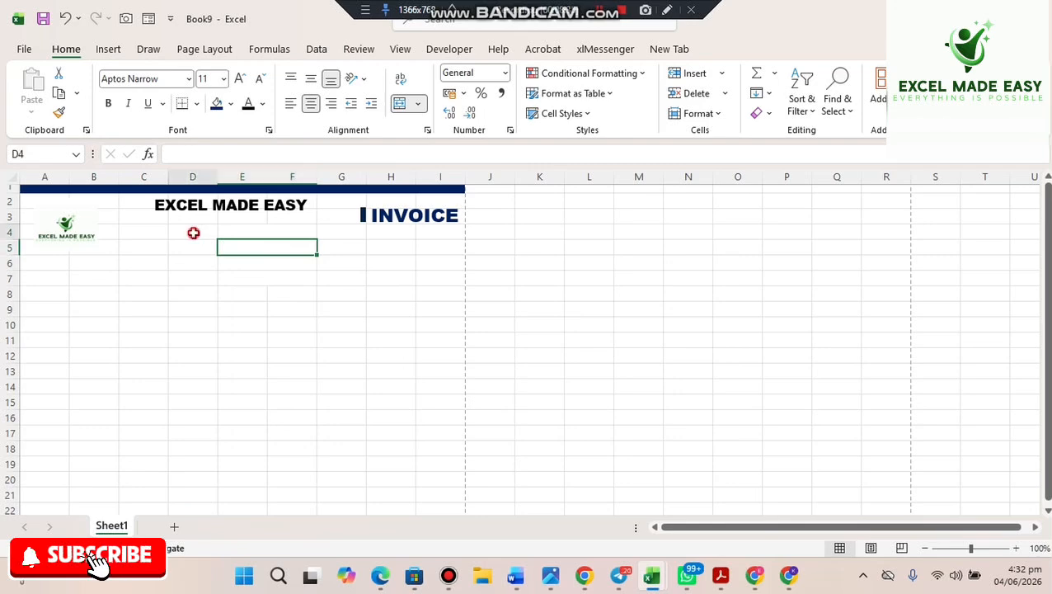
click(239, 233)
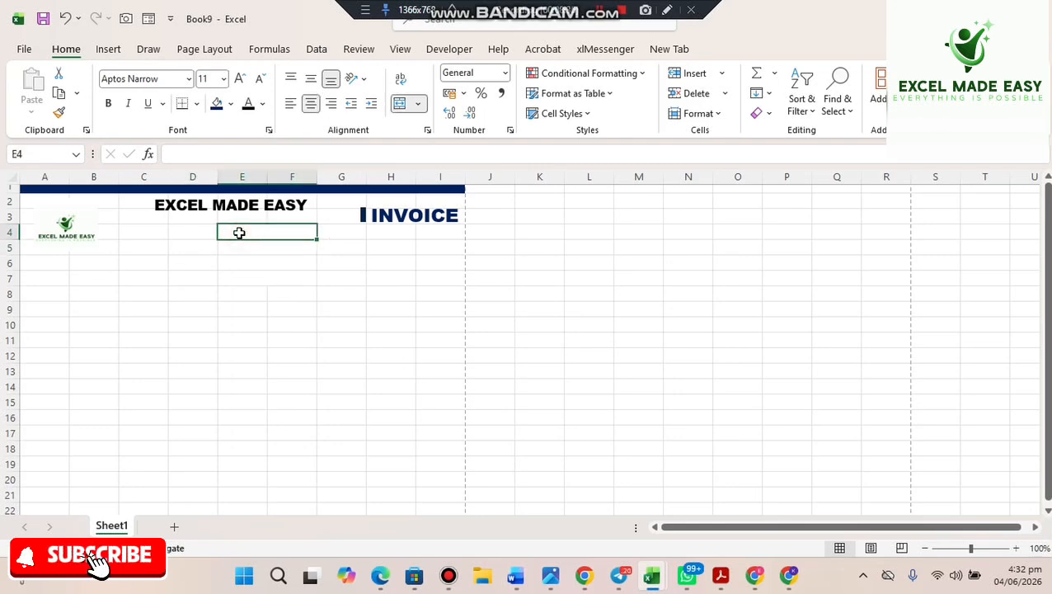
- Format merged cell E4 as Text and enter the company phone number with its leading zero
click(505, 73)
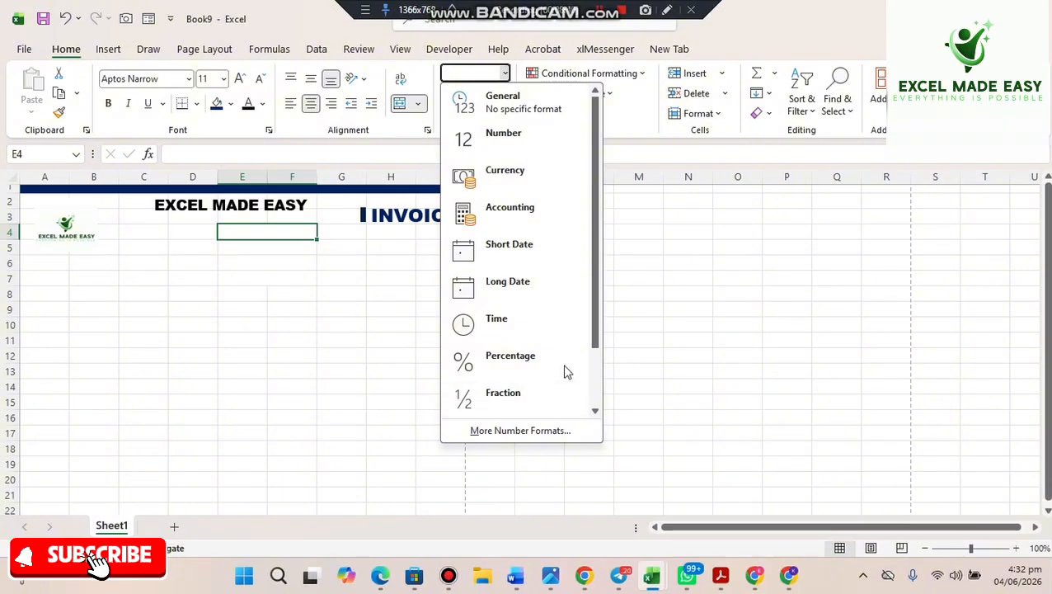
drag(597, 318, 592, 397)
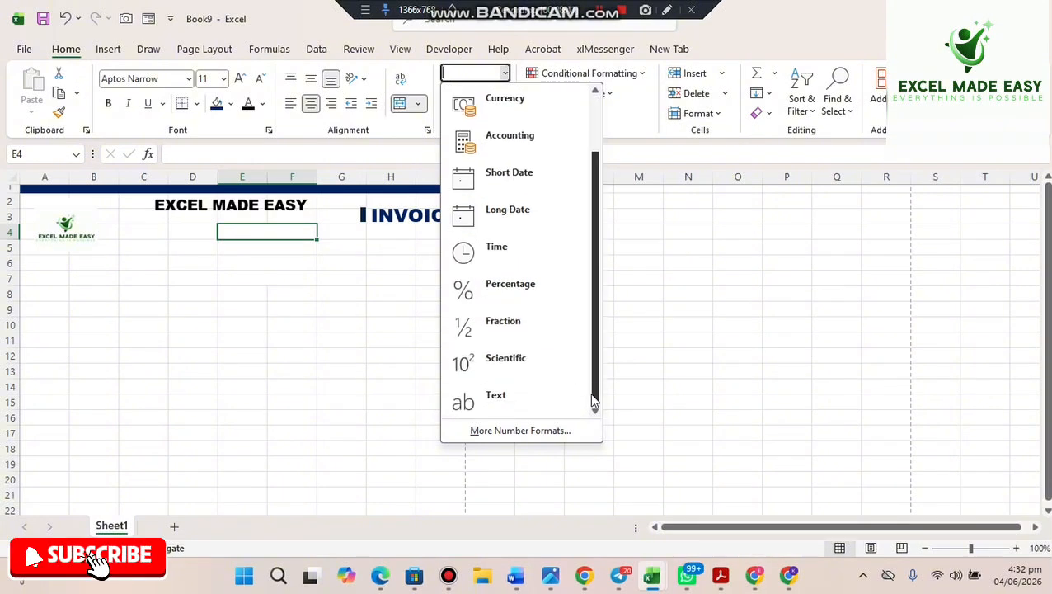
click(521, 398)
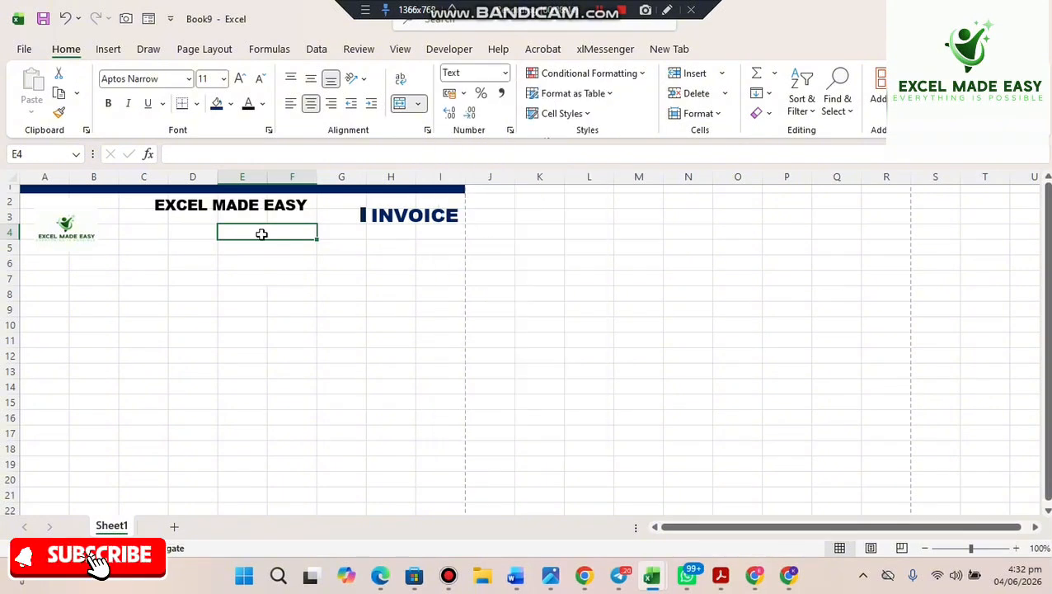
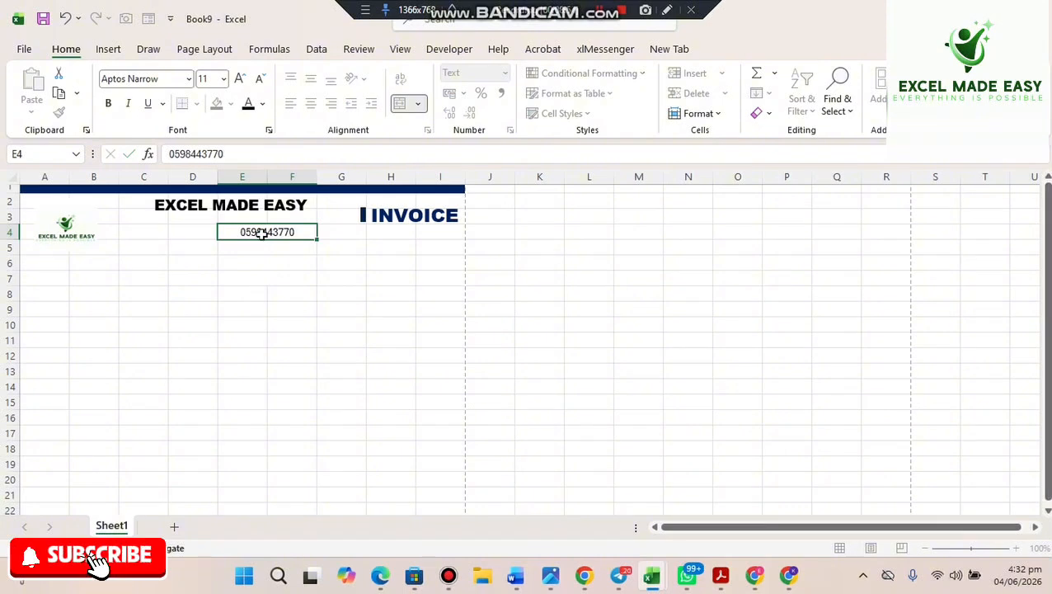
key(Return)
click(267, 234)
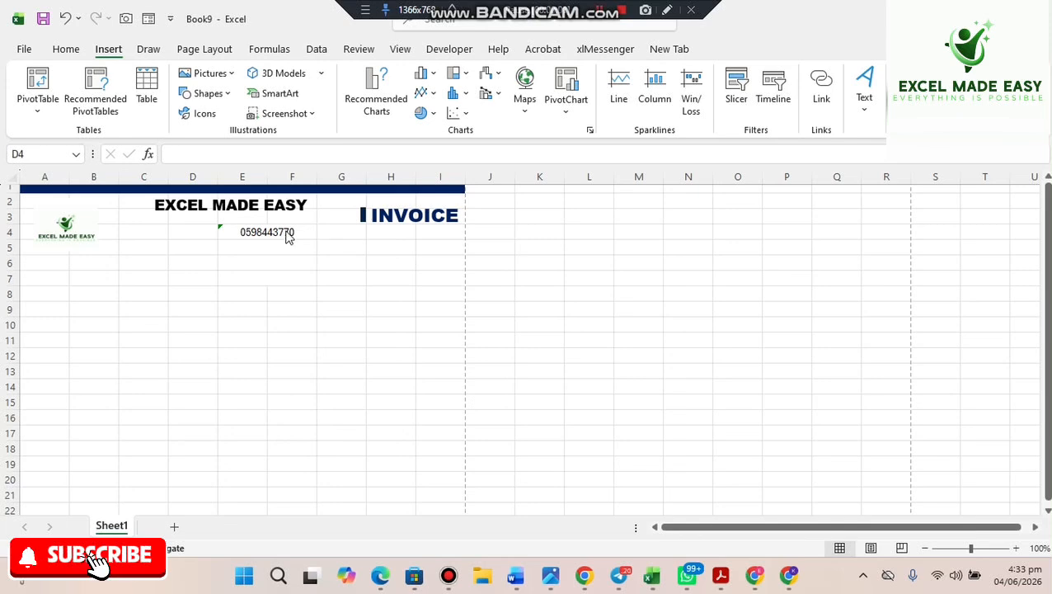
click(281, 229)
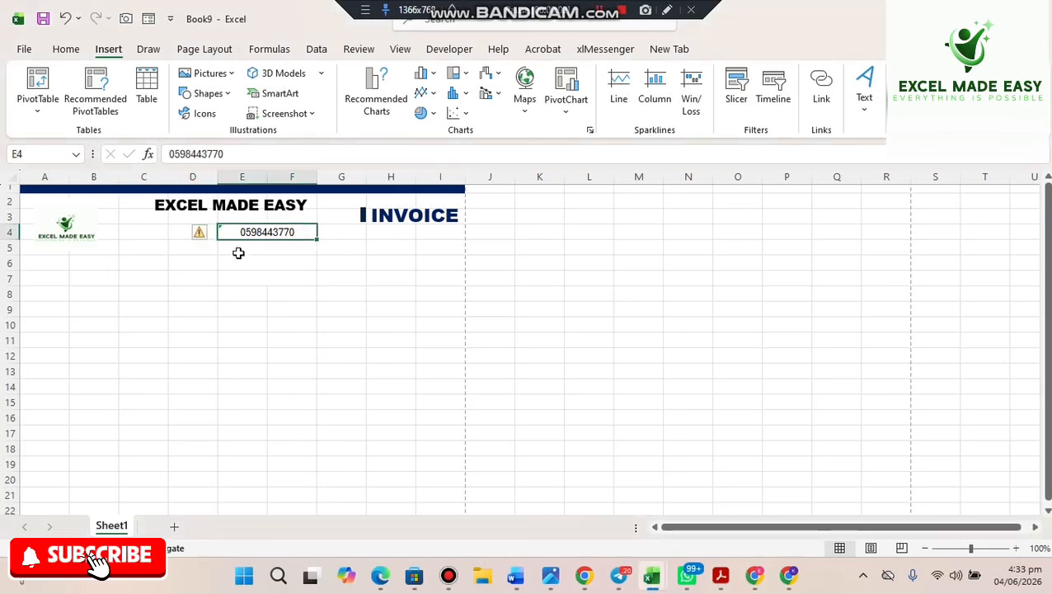
- Enter a 'Tel' label in cell D4
click(185, 230)
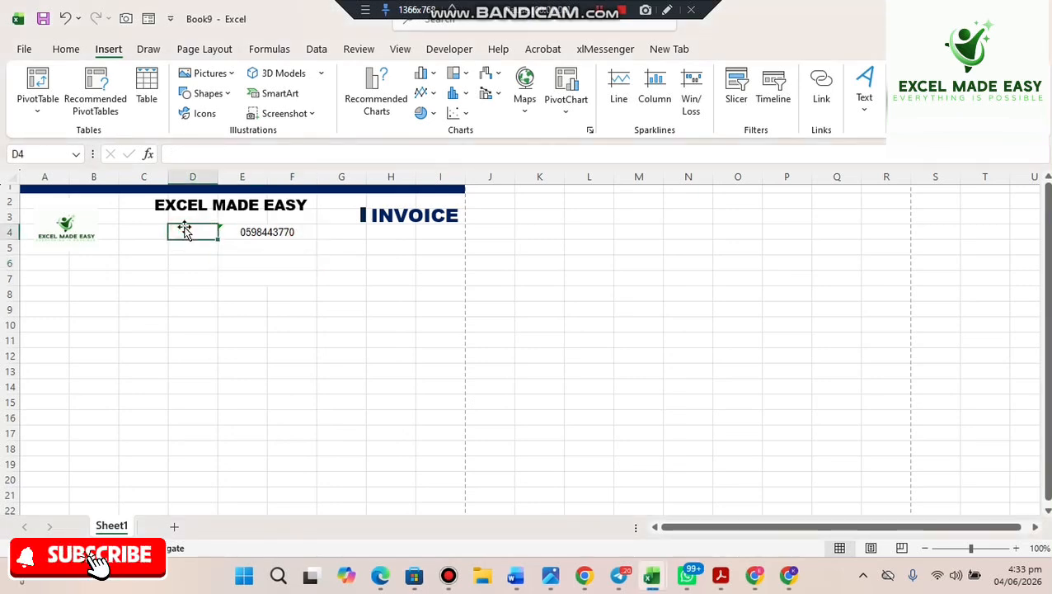
text(Tel)
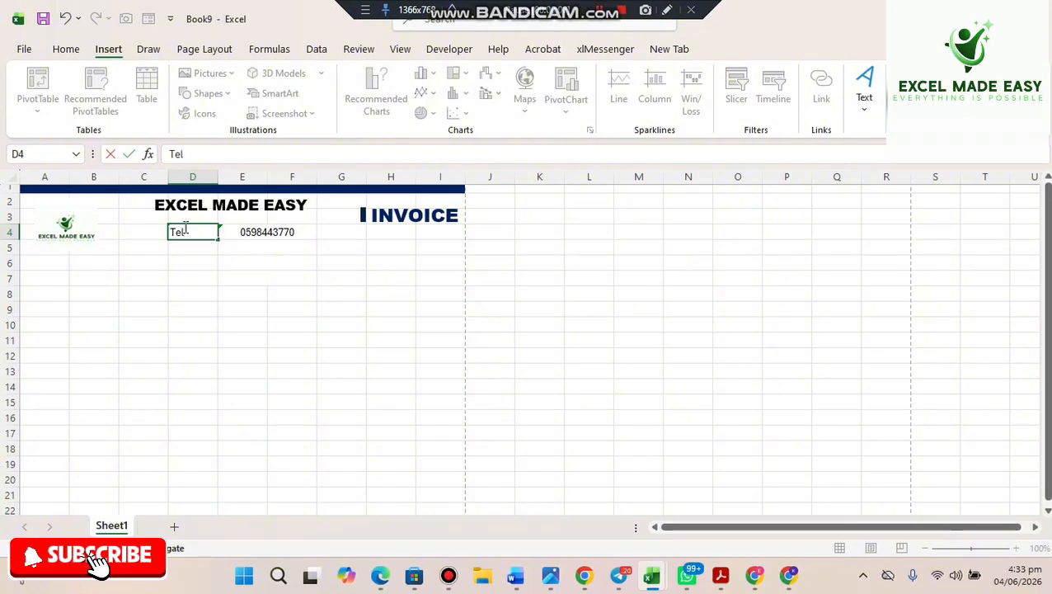
click(236, 281)
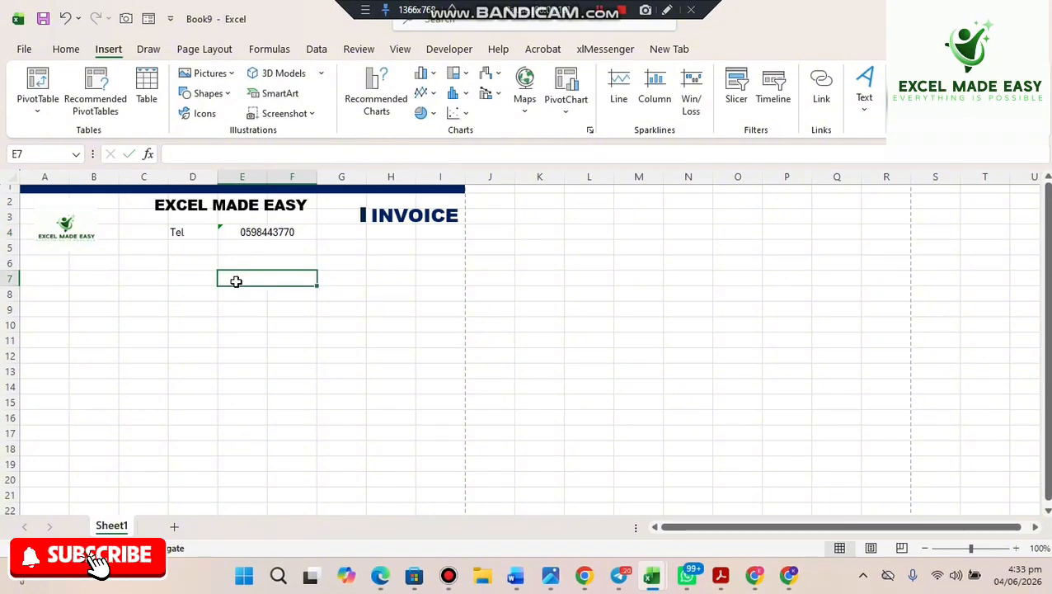
click(196, 233)
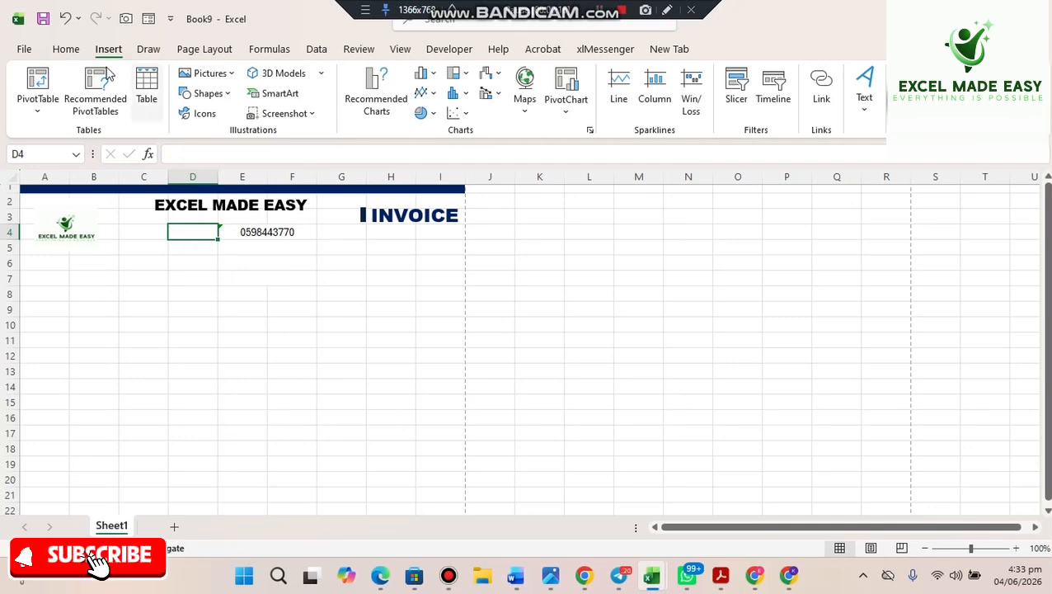
- Choose the ringing phone and location-pin icons from the stock icon library
click(212, 120)
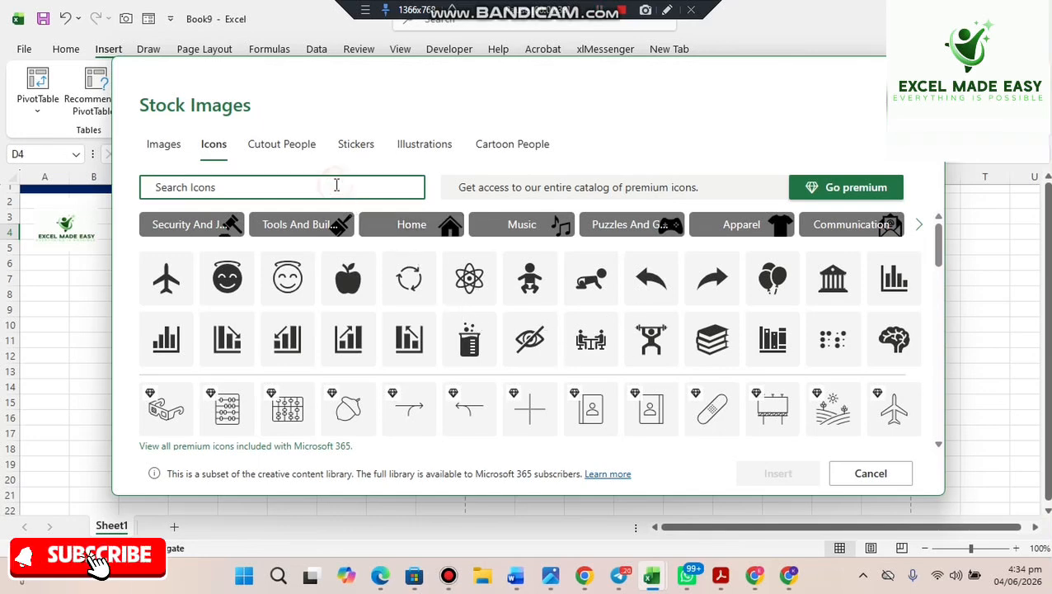
text(phone)
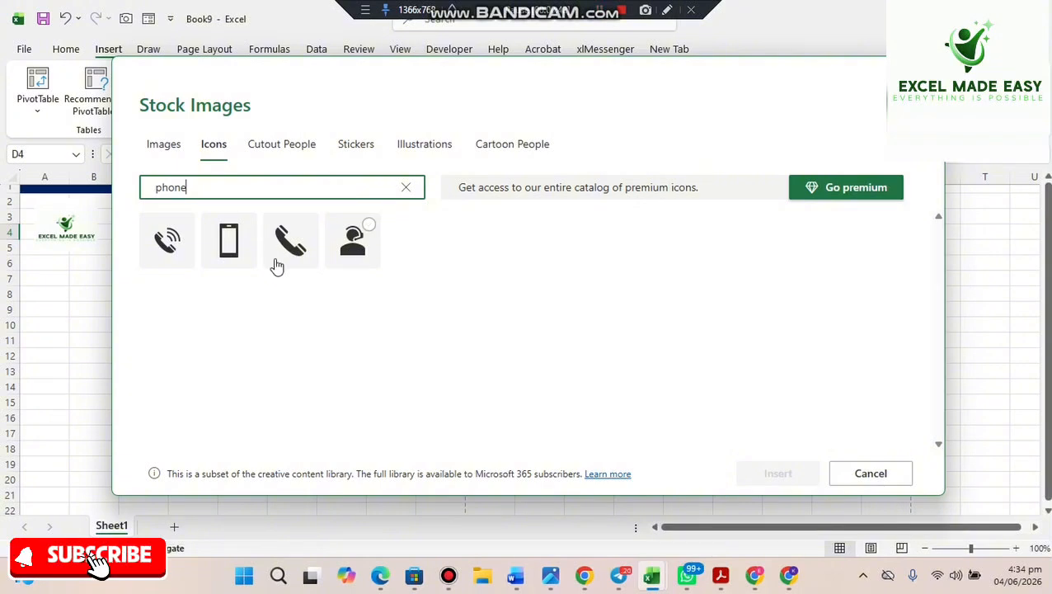
click(171, 241)
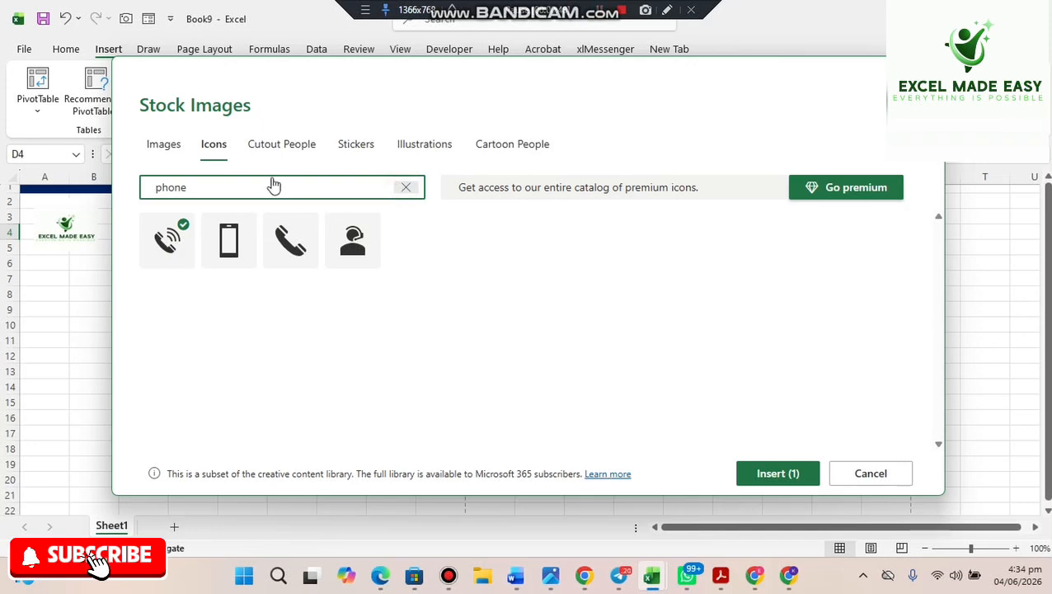
key(BackSpace)
key(BackSpace)
key(BackSpace)
key(BackSpace)
key(BackSpace)
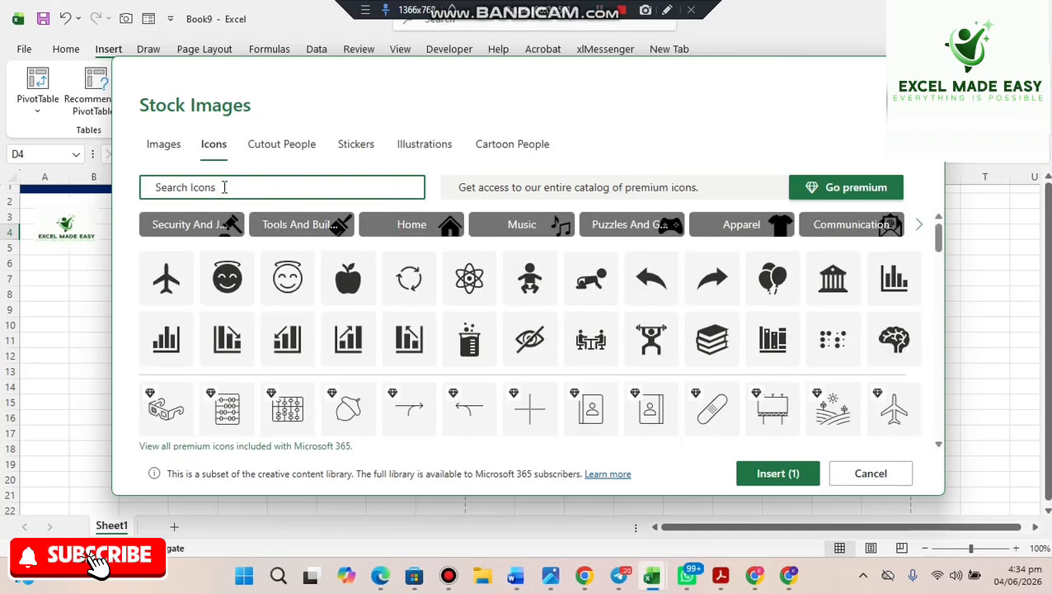
text(location)
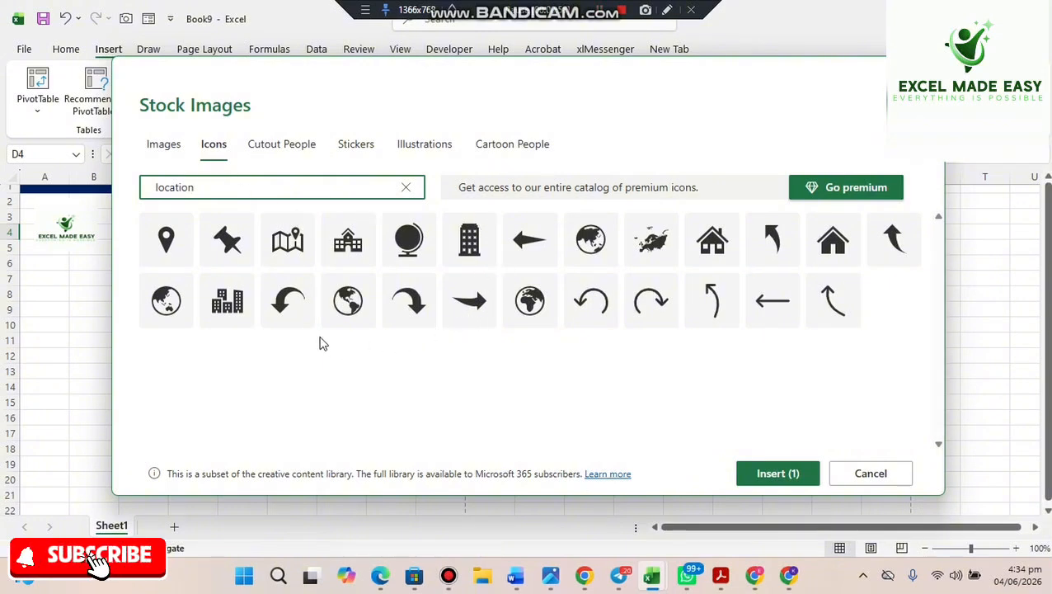
click(169, 241)
- Add the laptop-with-globe website and envelope email icons, then insert all four icons
click(396, 196)
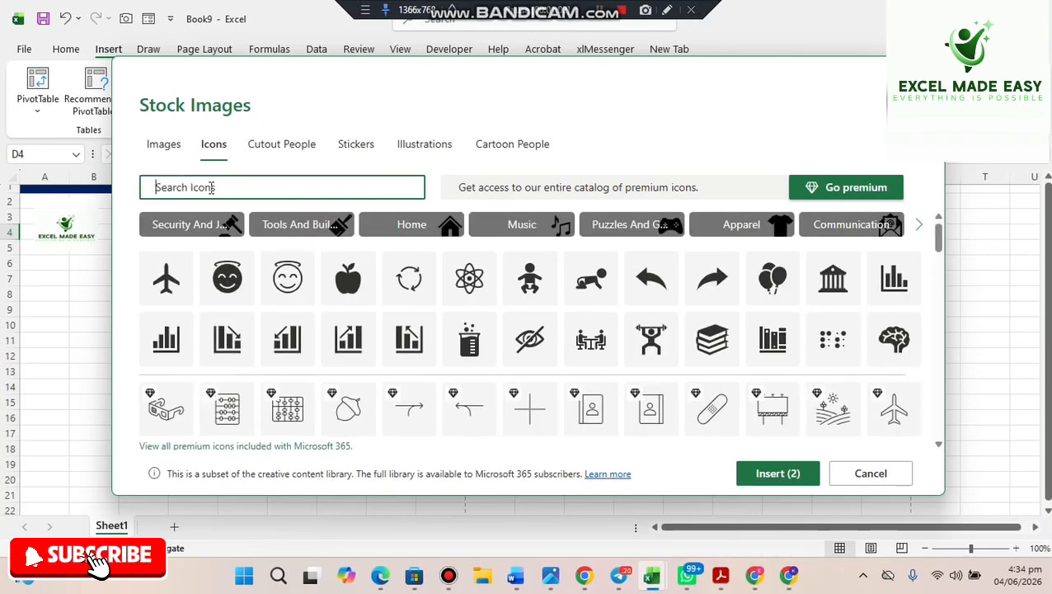
text(webs)
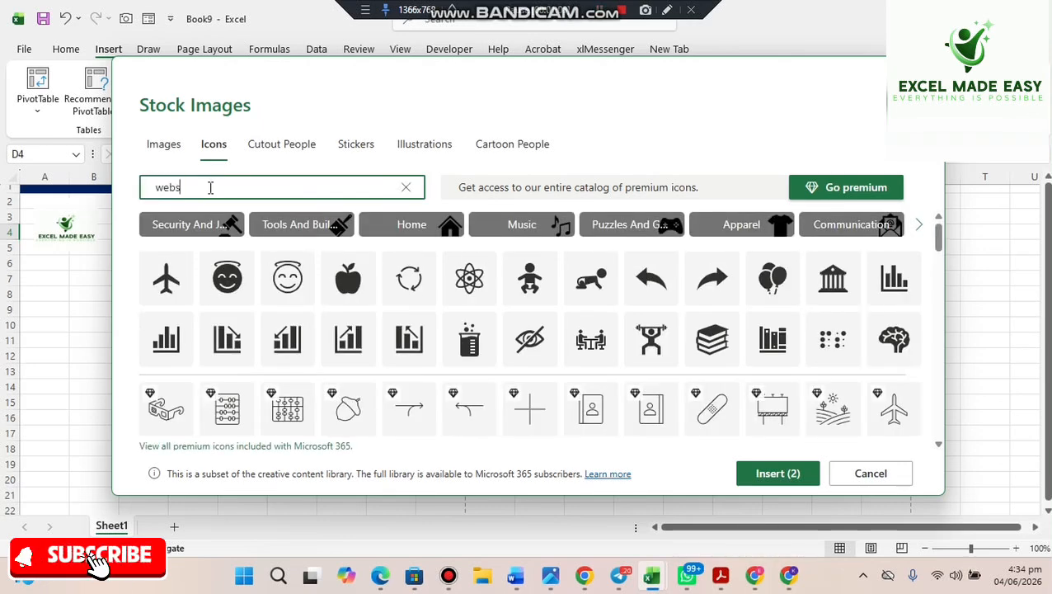
text(e)
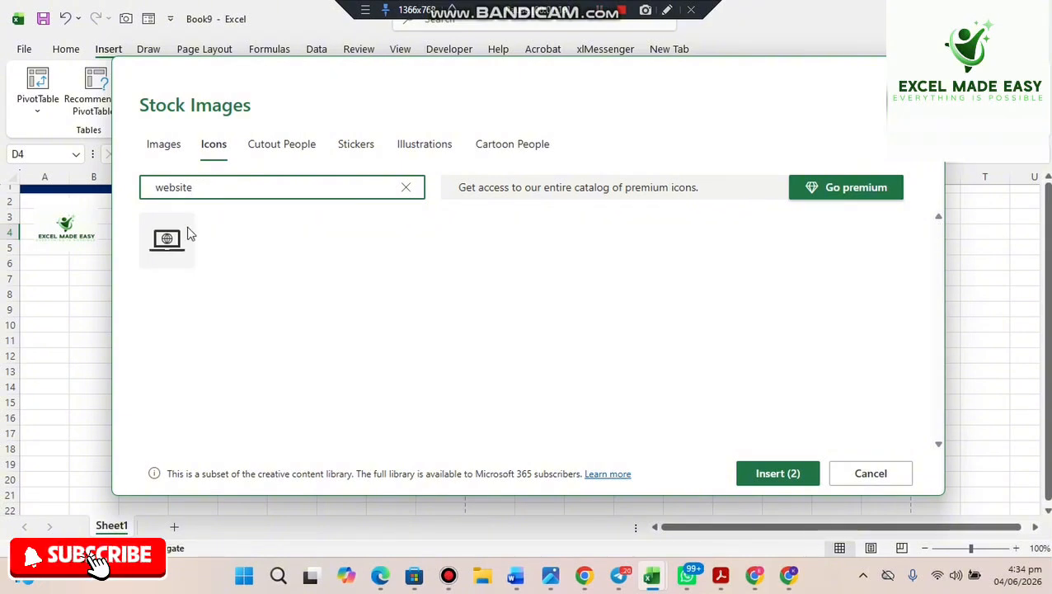
click(169, 257)
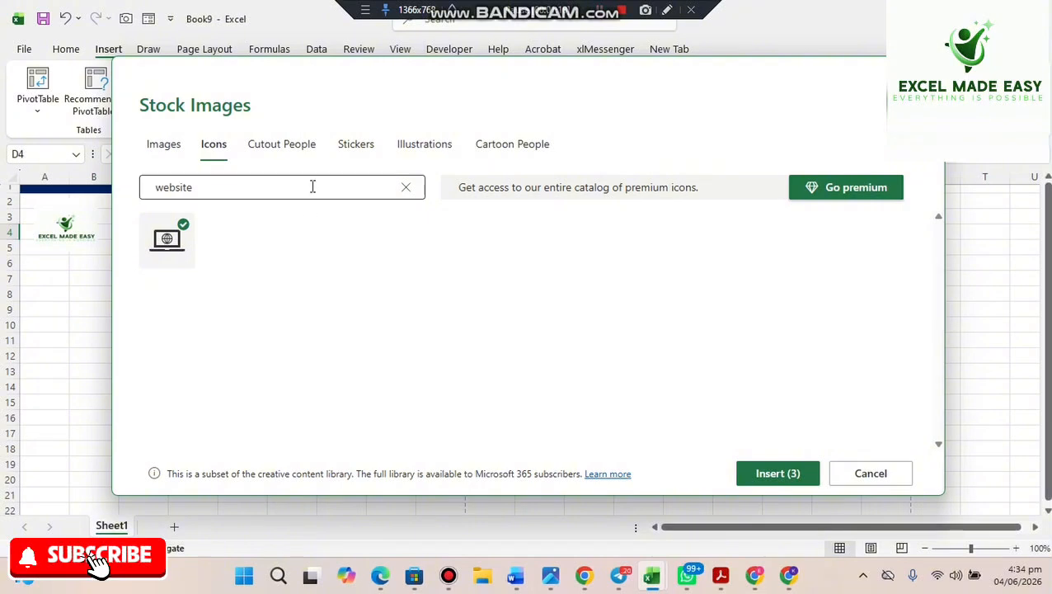
click(245, 186)
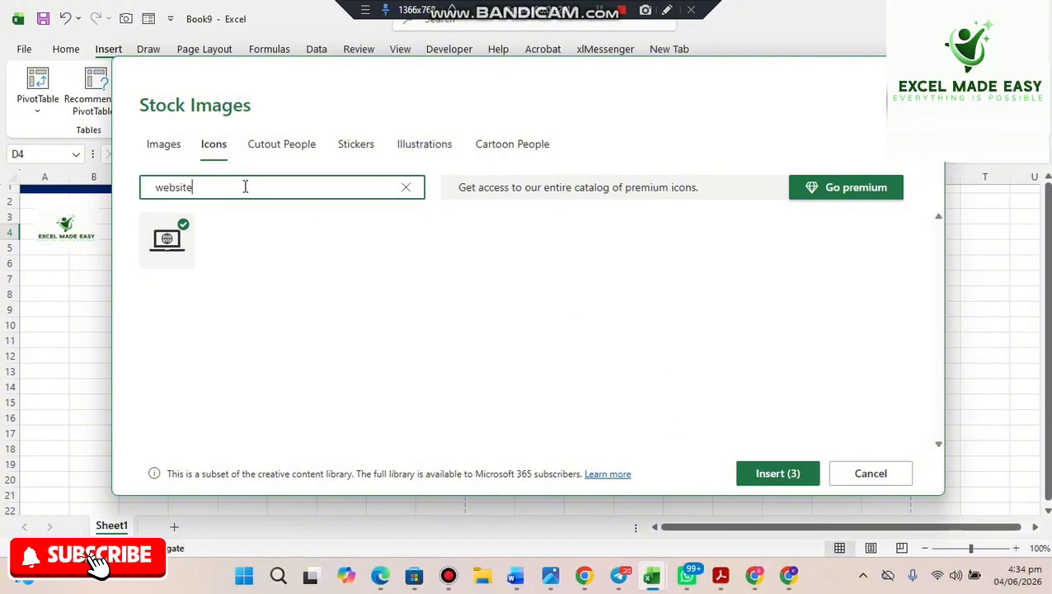
key(BackSpace)
key(BackSpace)
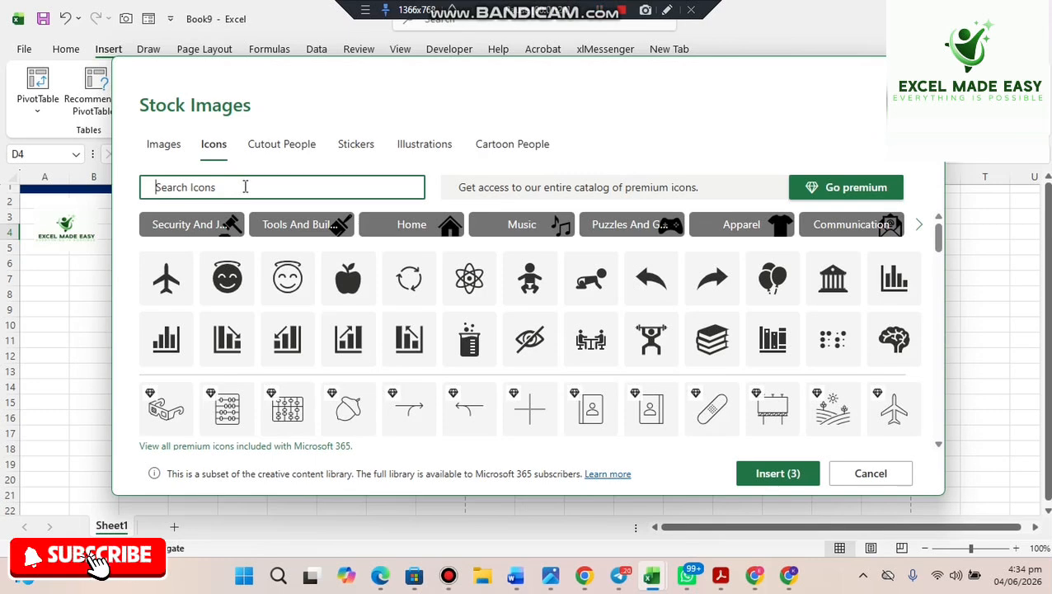
text(email)
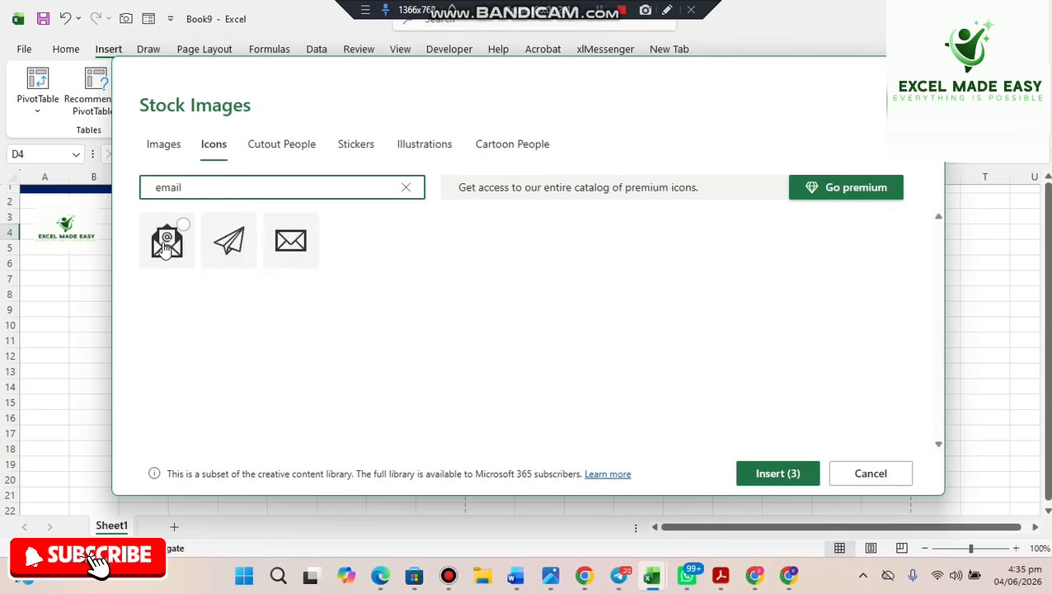
click(165, 246)
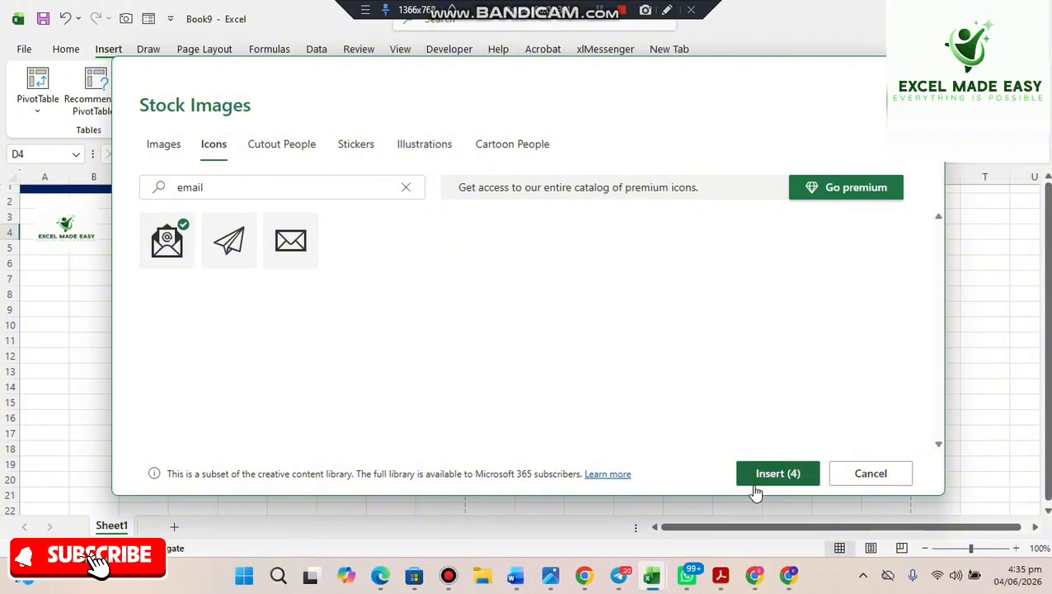
click(779, 473)
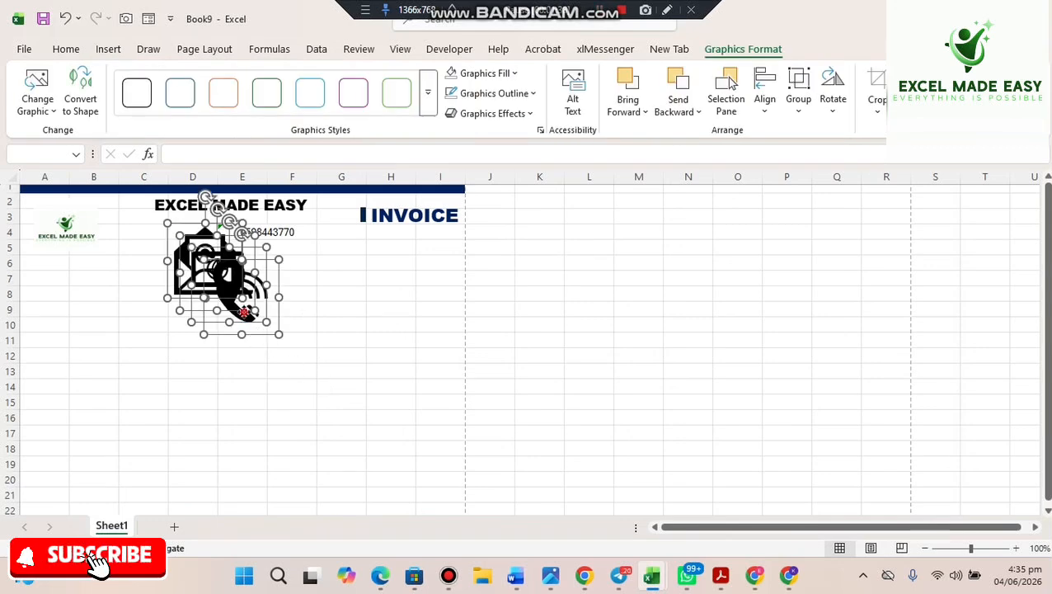
- Move the icons out to columns K–M, then shrink the phone icon and place it in D3
drag(308, 314, 670, 333)
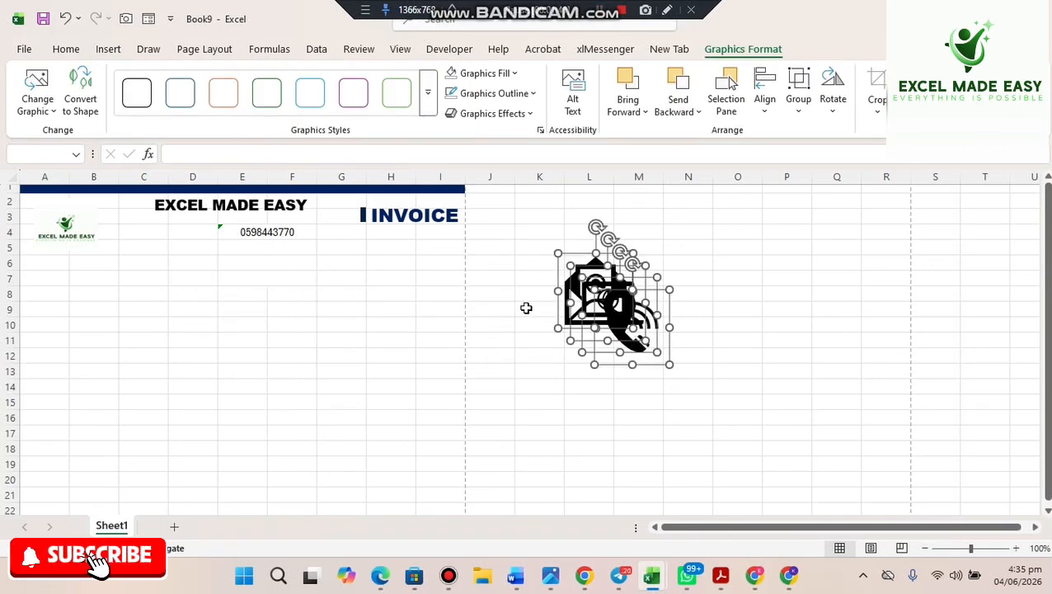
click(527, 276)
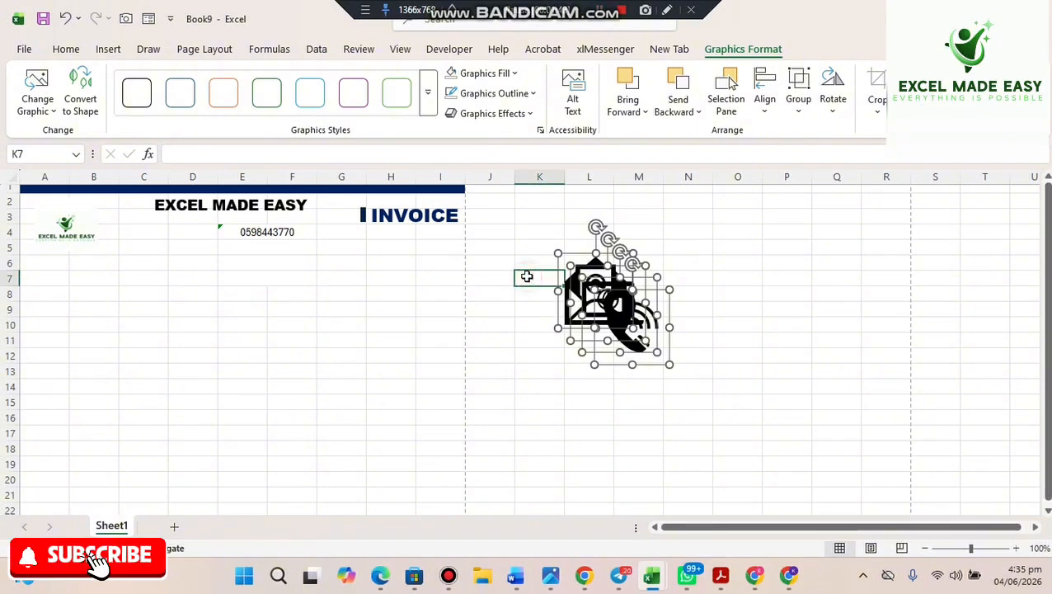
click(619, 299)
drag(607, 330, 185, 227)
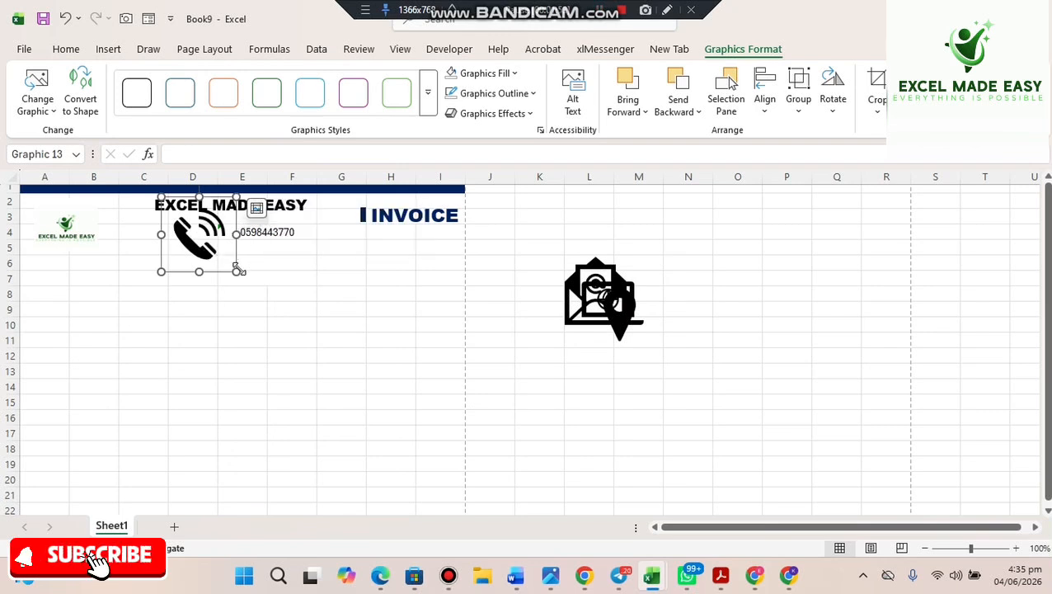
drag(237, 272, 218, 252)
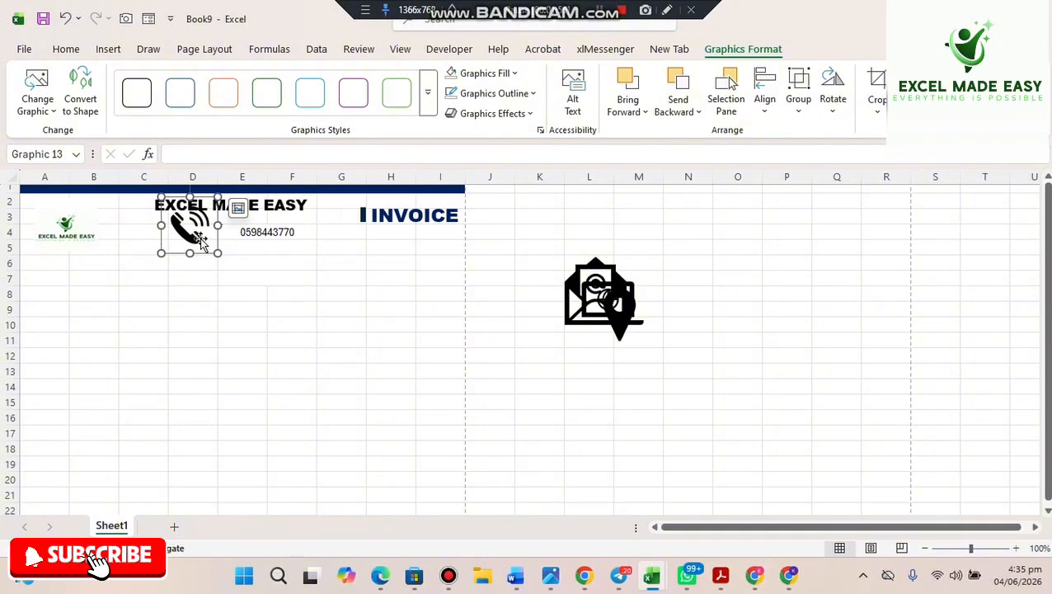
drag(218, 198, 202, 240)
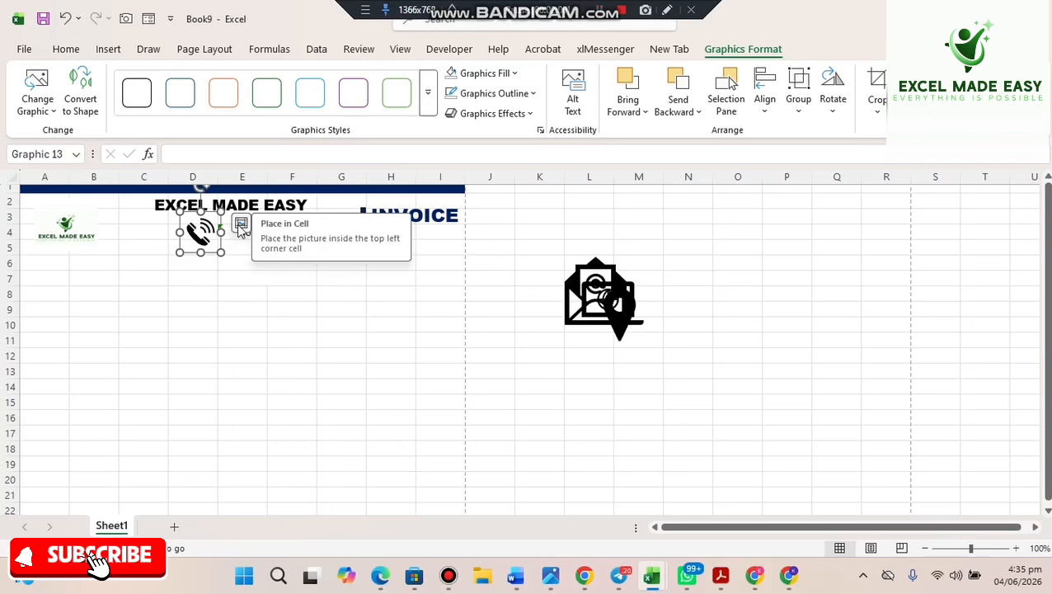
click(242, 226)
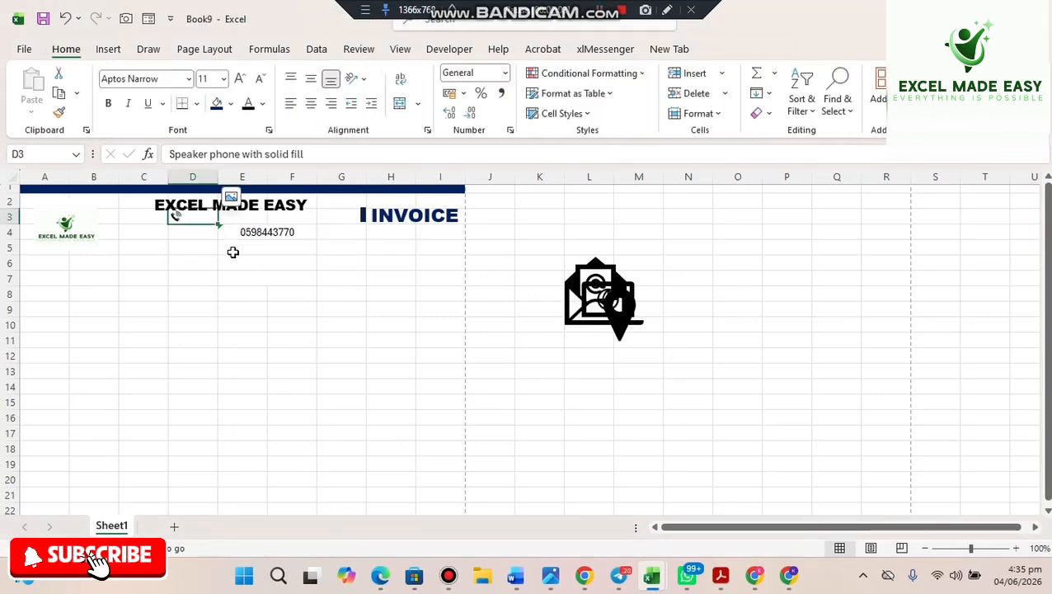
- Move the company name aside and delete the phone icon from cell D3
click(190, 219)
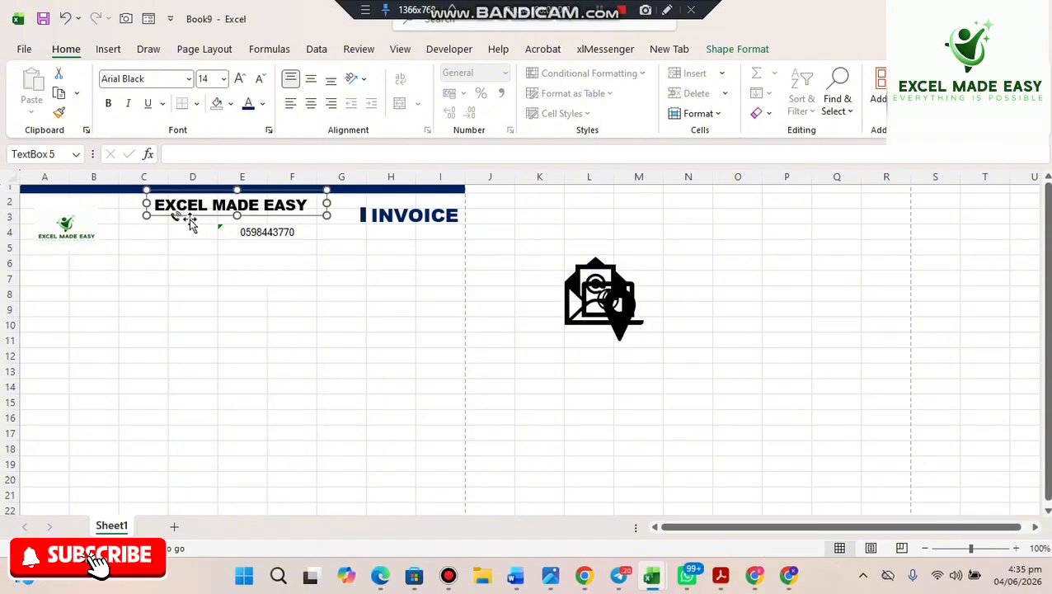
click(188, 229)
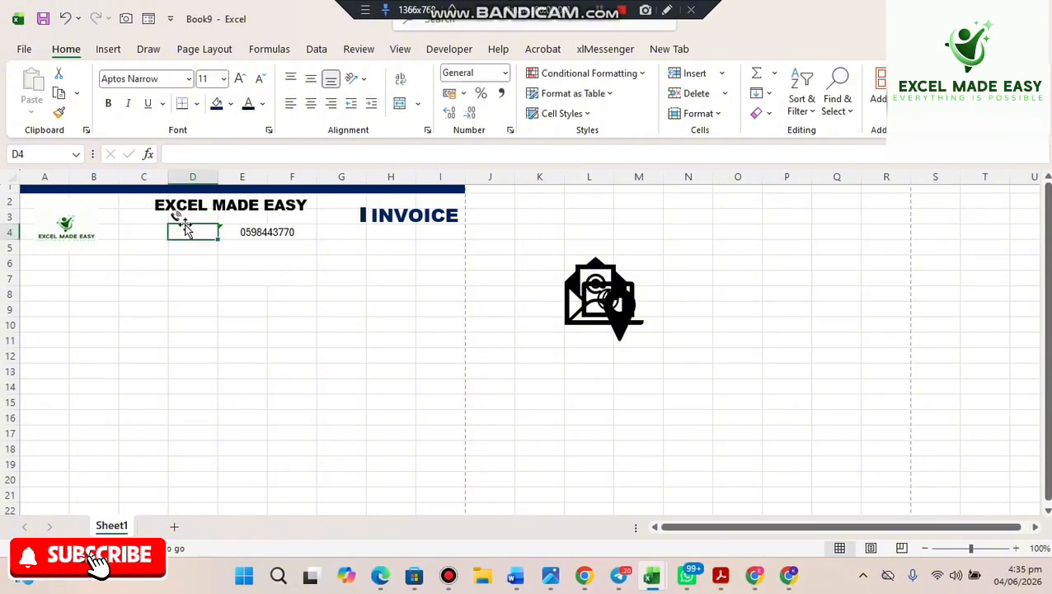
click(173, 218)
click(202, 246)
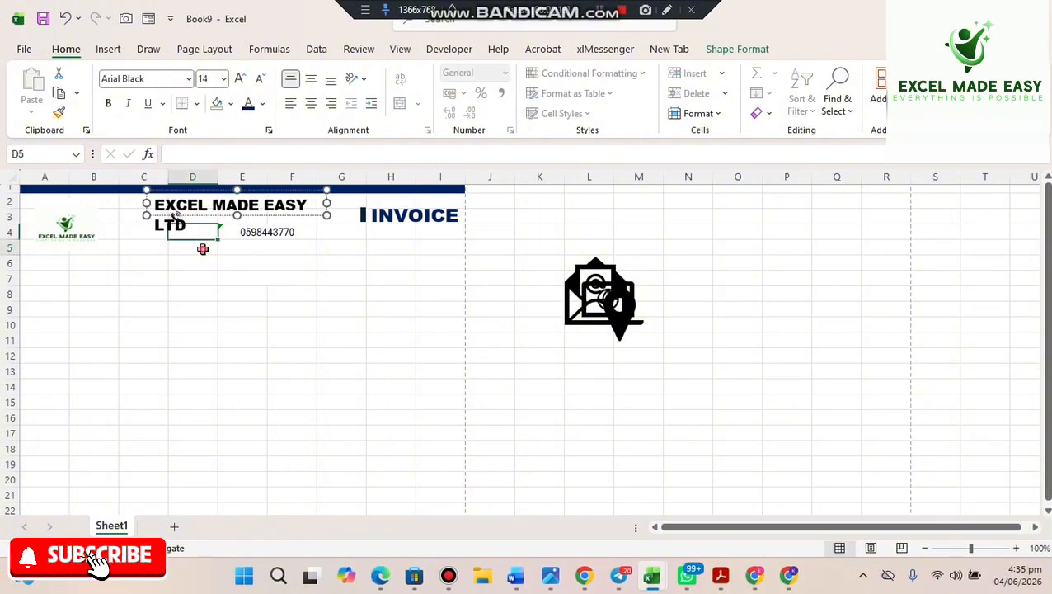
click(263, 254)
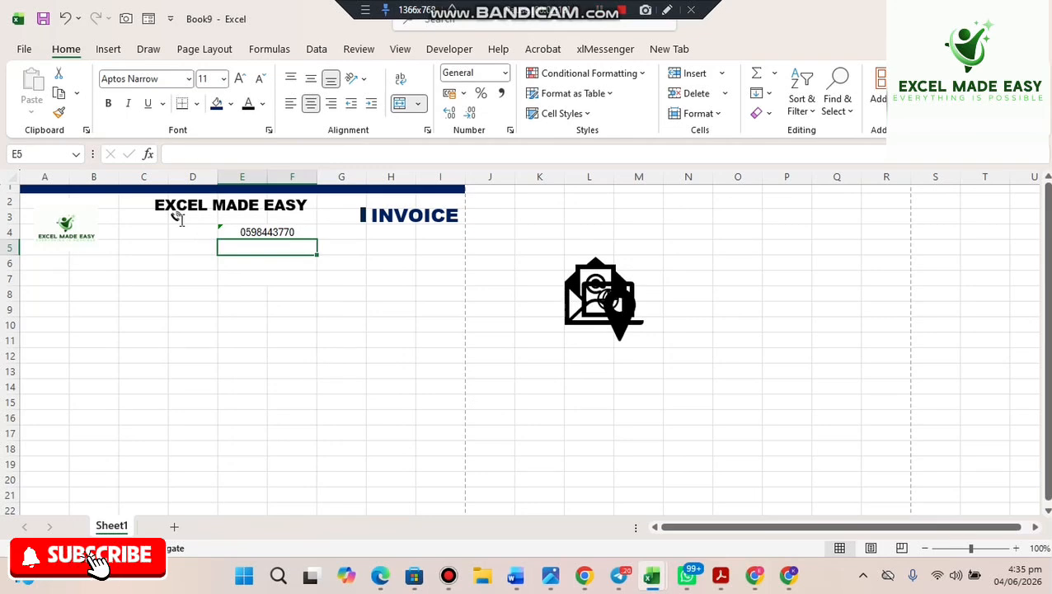
click(176, 217)
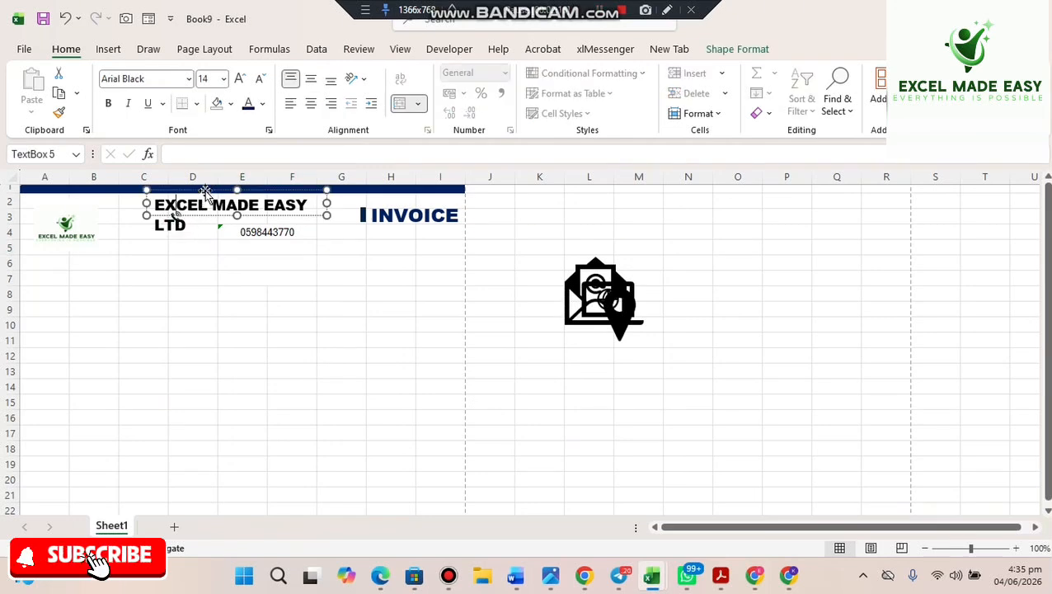
drag(205, 190, 279, 285)
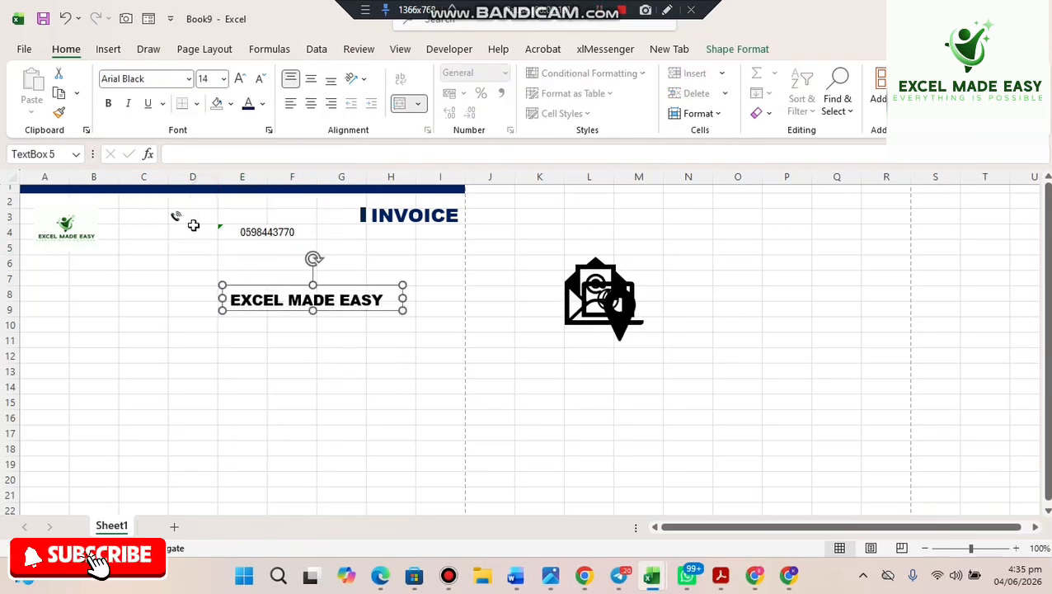
double_click(184, 218)
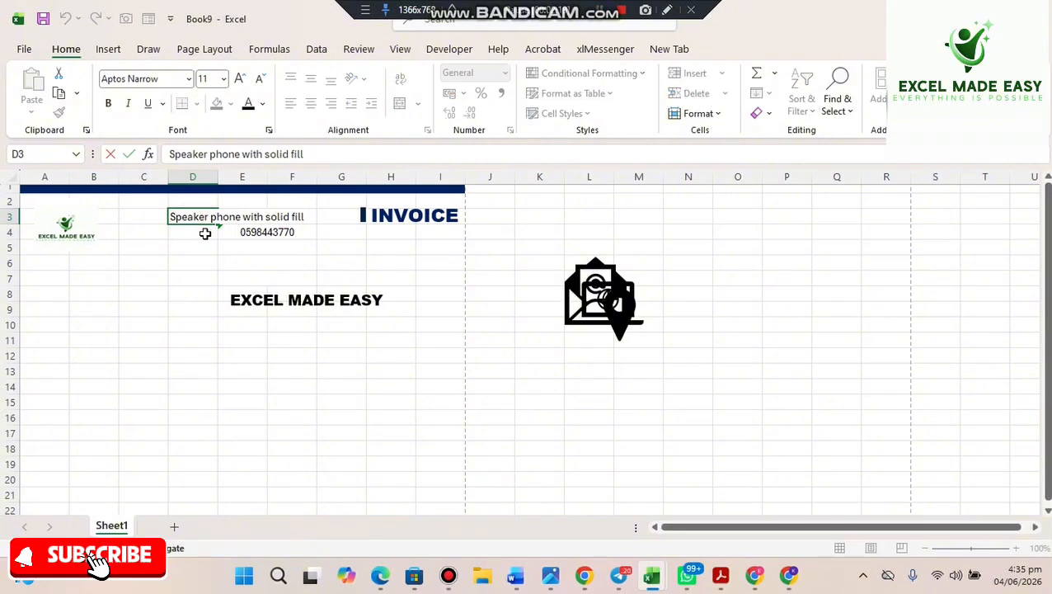
click(205, 234)
click(255, 219)
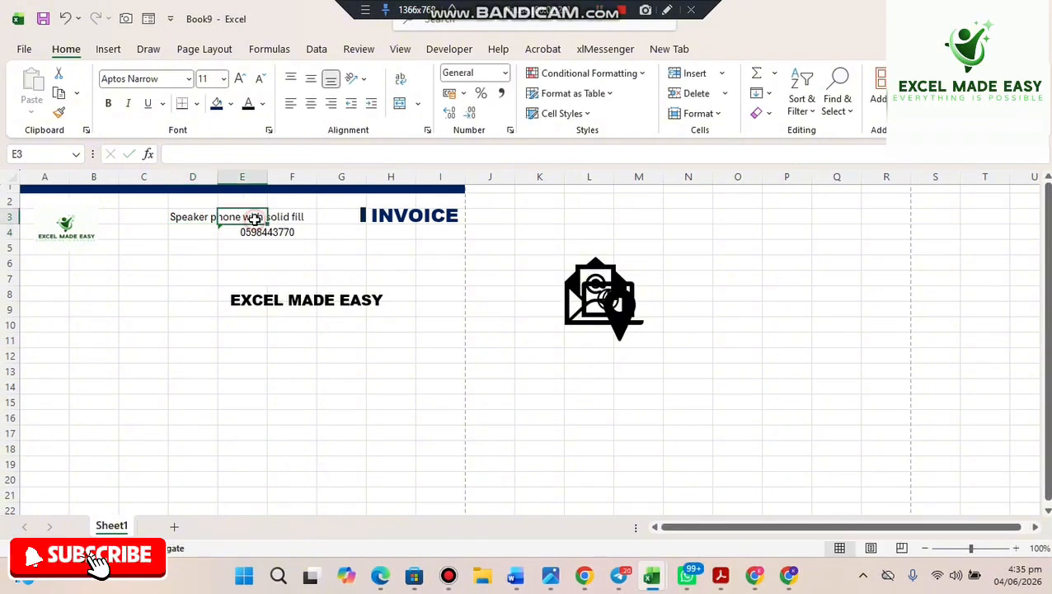
click(203, 225)
key(Delete)
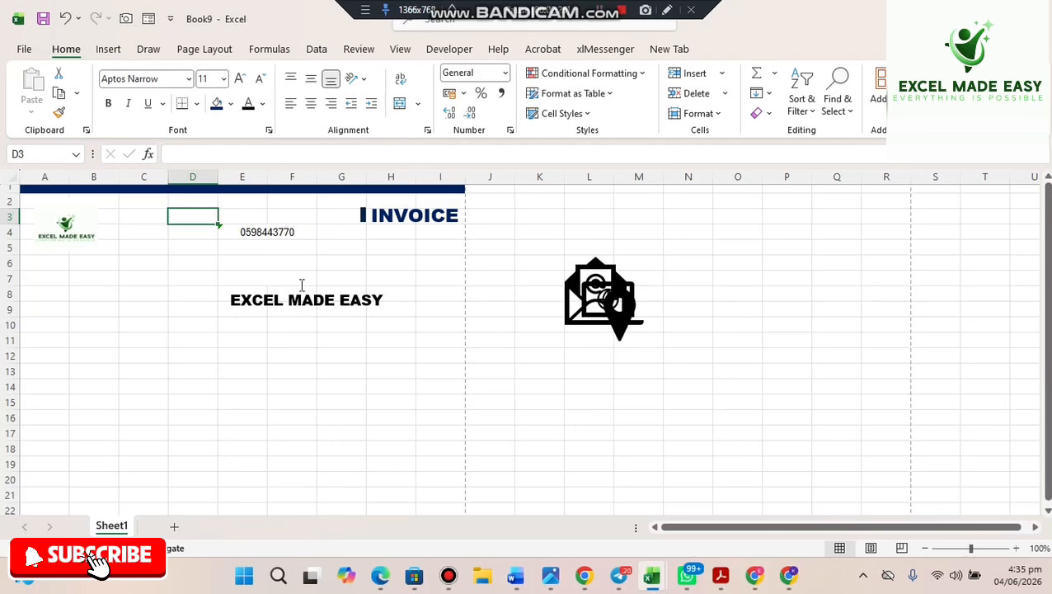
- Move EXCEL MADE EASY back up into row 2, beneath the navy band
drag(177, 454, 142, 486)
click(278, 299)
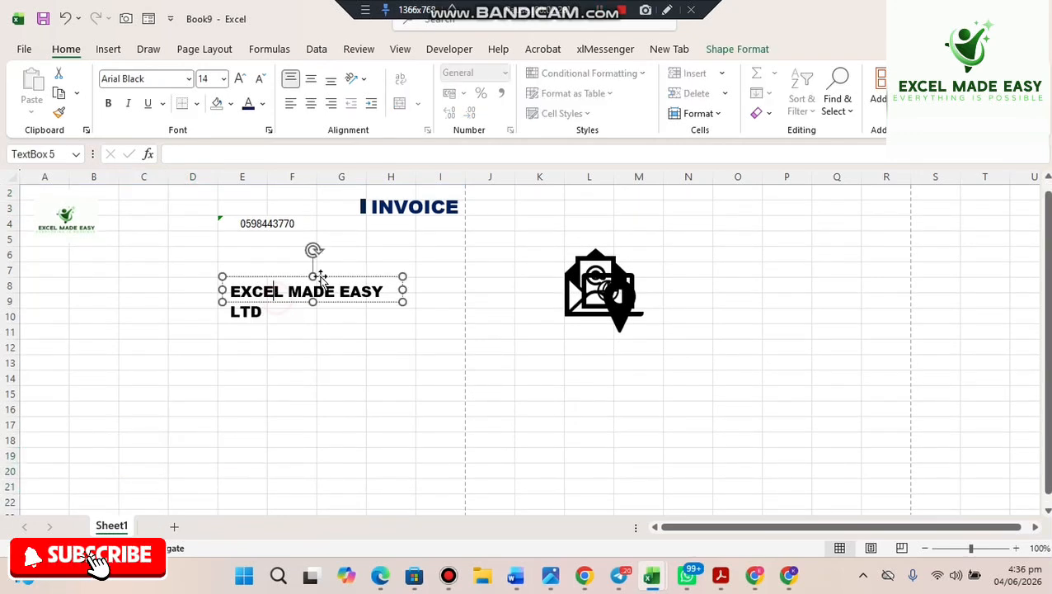
click(372, 275)
drag(372, 275, 290, 203)
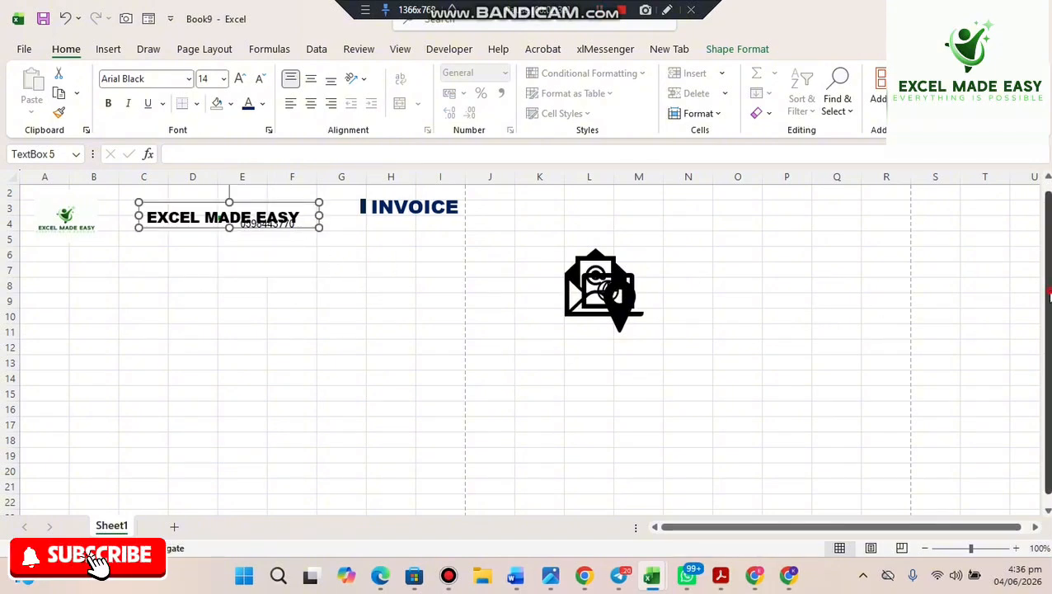
drag(1048, 290, 1046, 282)
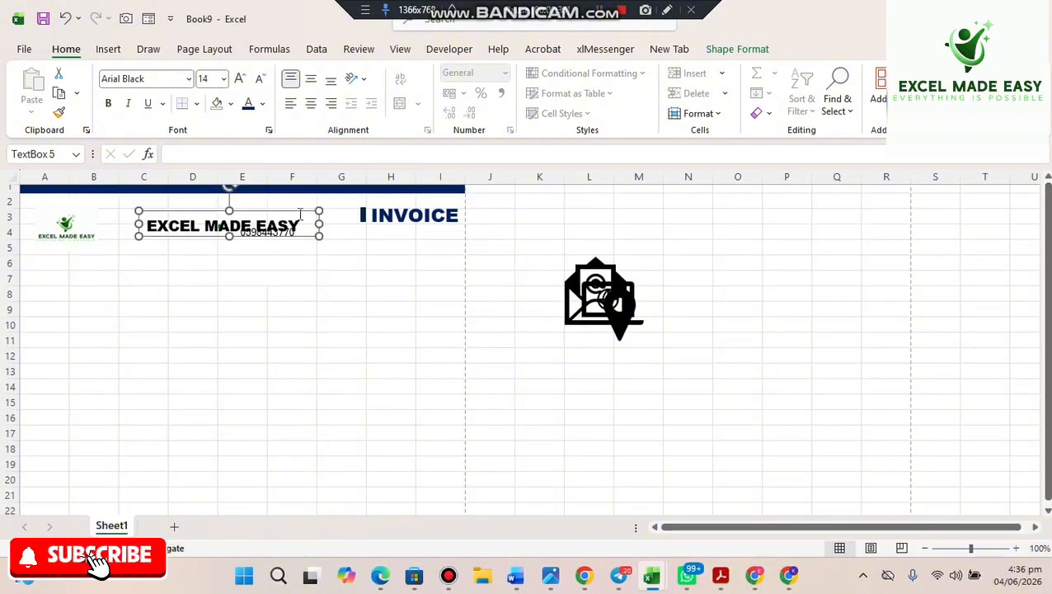
drag(280, 212, 292, 195)
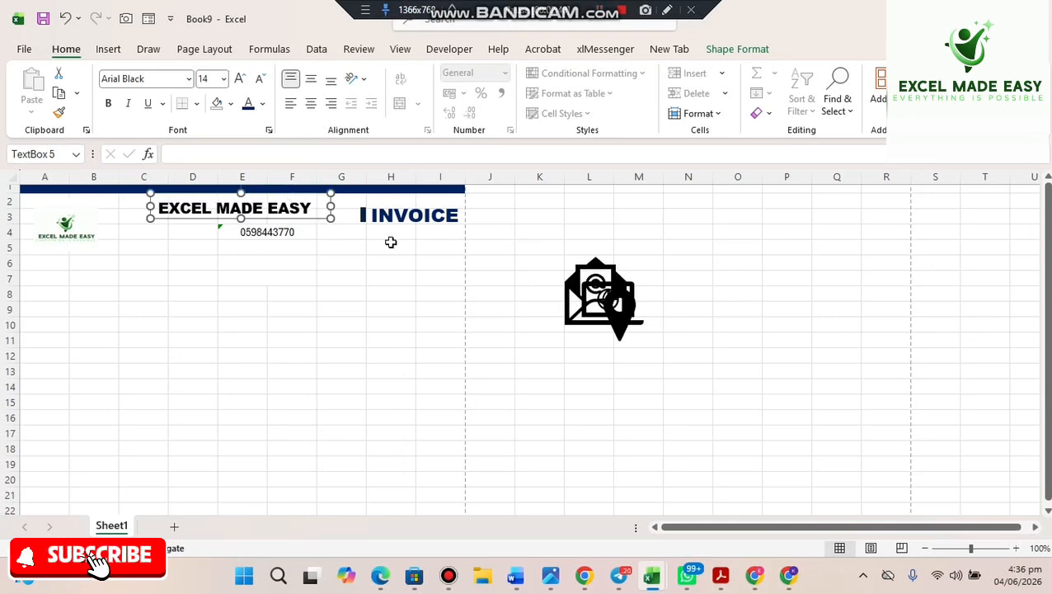
click(372, 308)
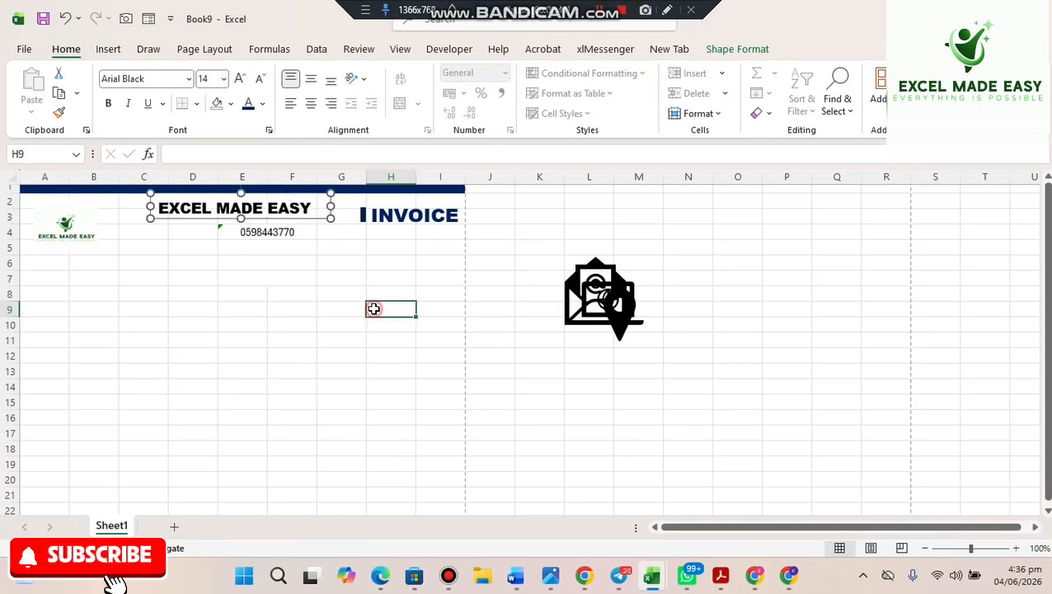
- Insert the first ringing phone icon from an Icons search for 'phon'
click(108, 49)
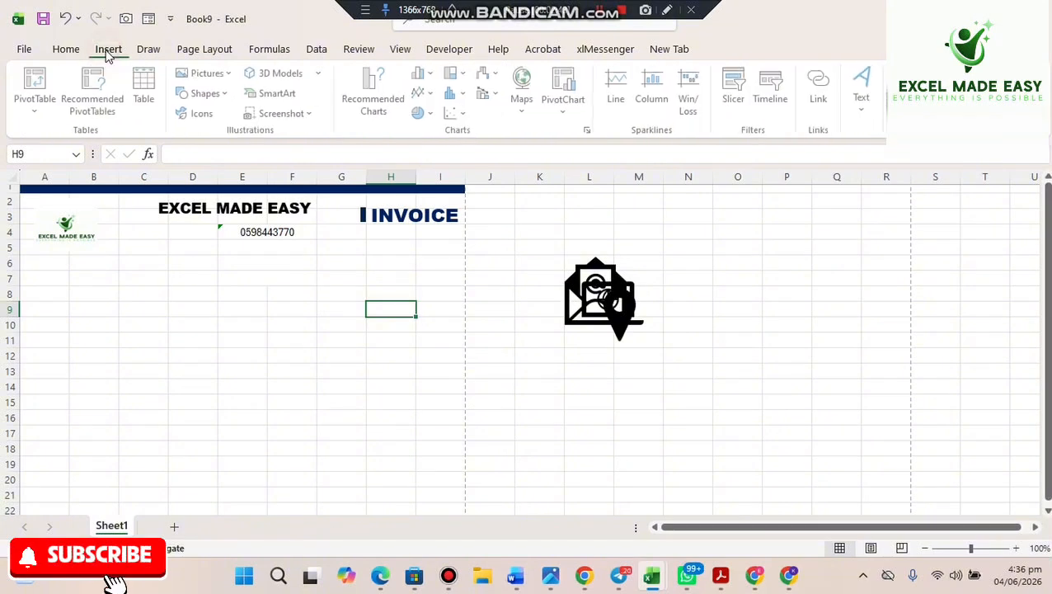
click(205, 116)
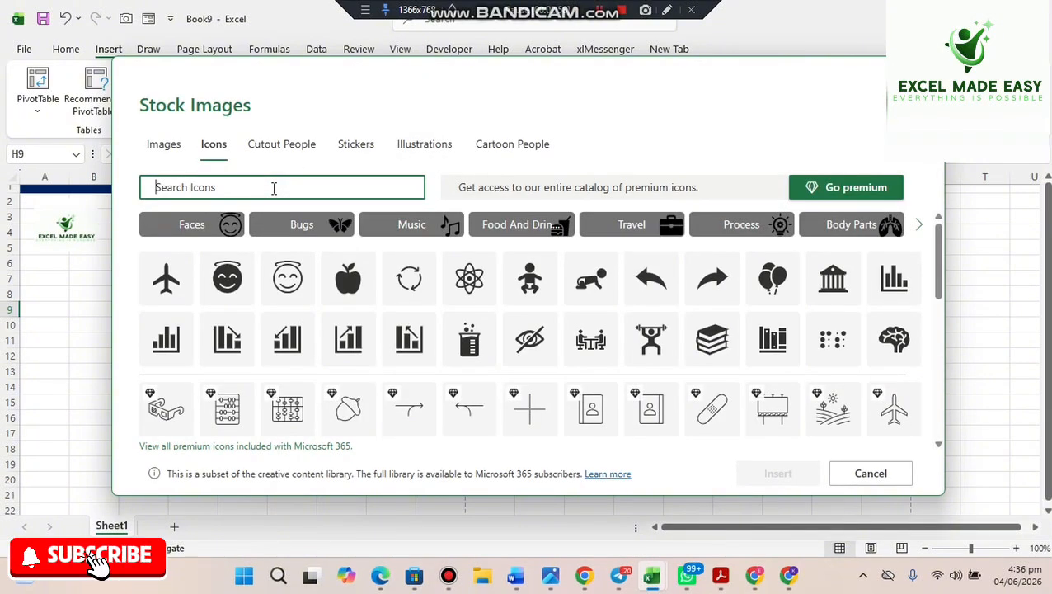
text(phone)
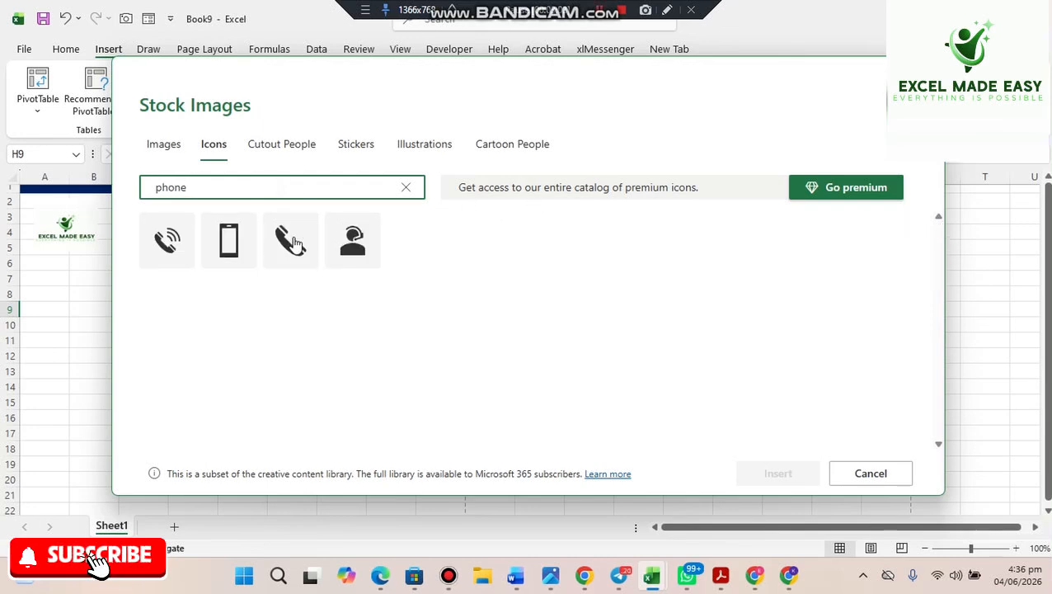
click(172, 242)
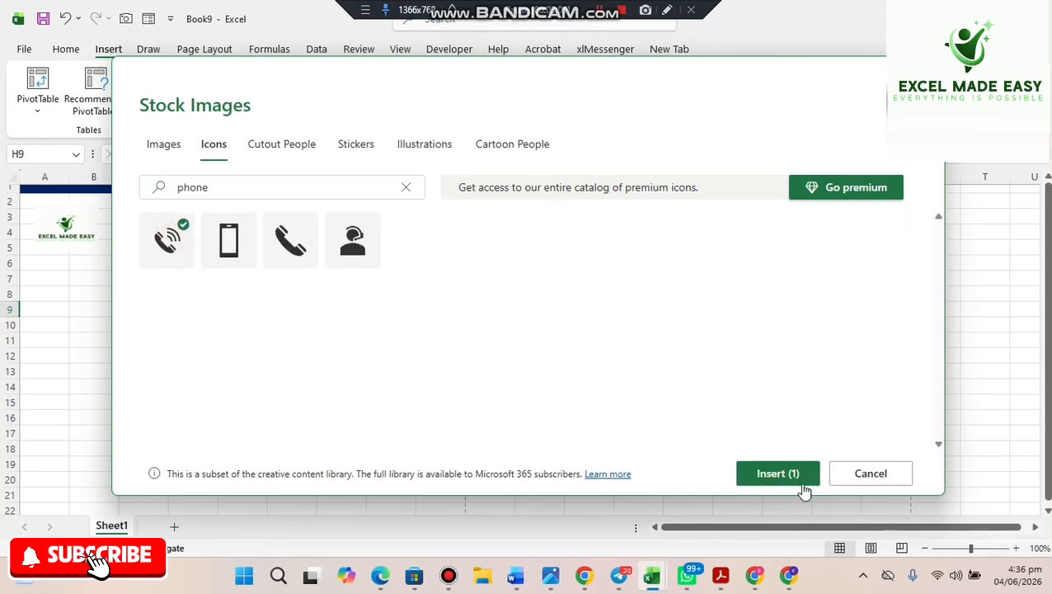
click(777, 475)
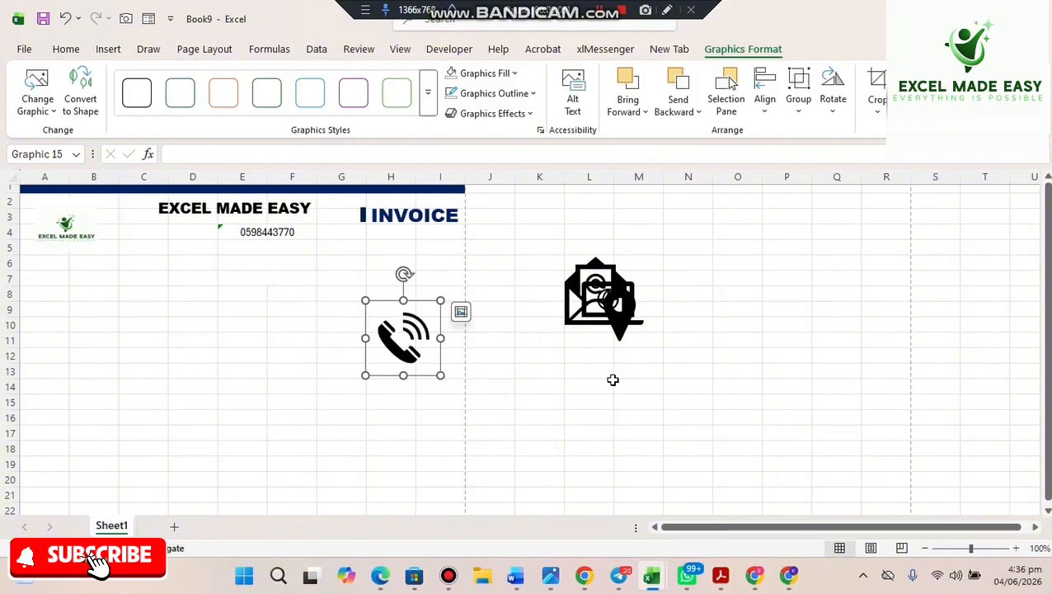
- Narrow column D, shrink the phone icon beside the phone number, and move the pin icon aside
mouse_move(439, 371)
mouse_down()
mouse_move(258, 313)
mouse_move(447, 364)
mouse_up()
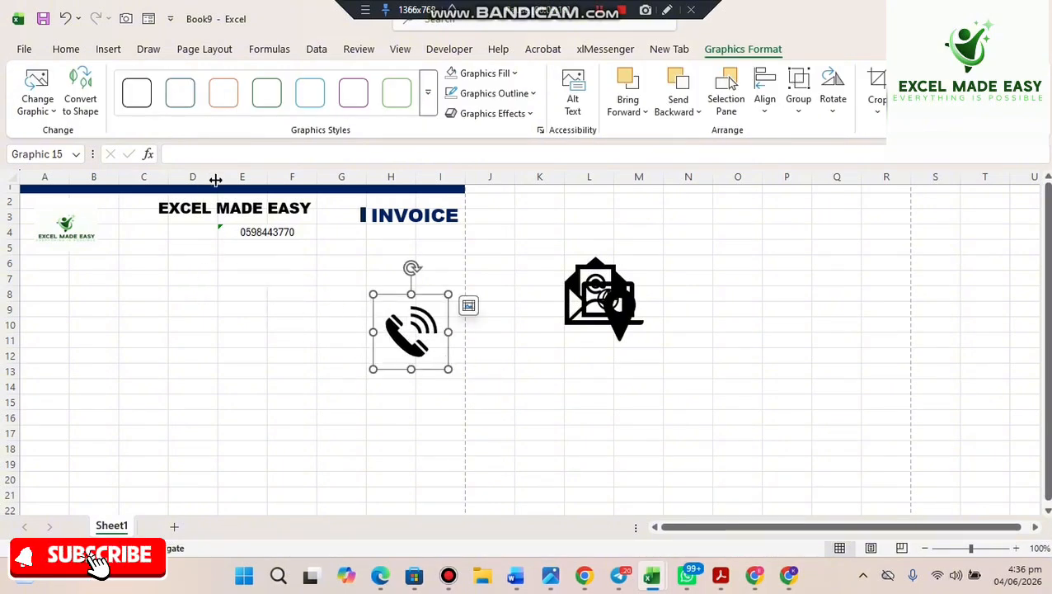
drag(215, 180, 202, 180)
drag(378, 330, 182, 252)
drag(235, 290, 193, 242)
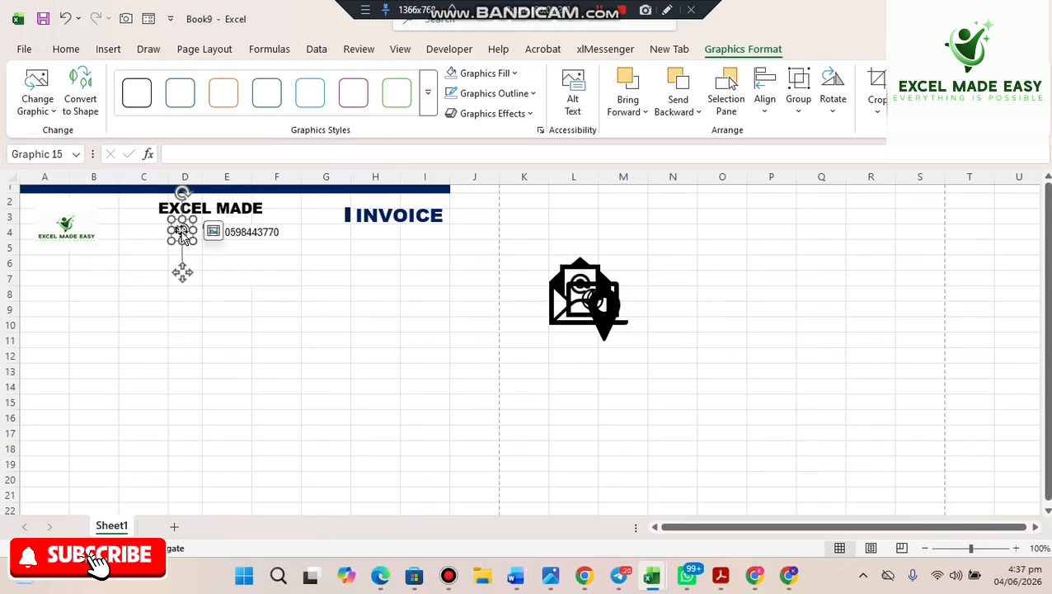
drag(181, 232, 183, 231)
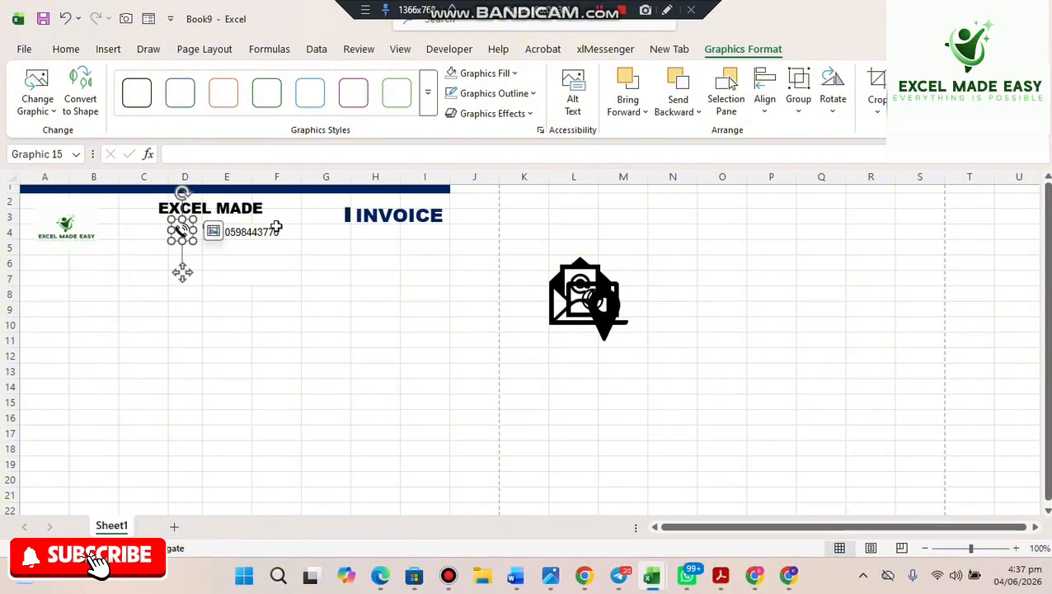
click(214, 232)
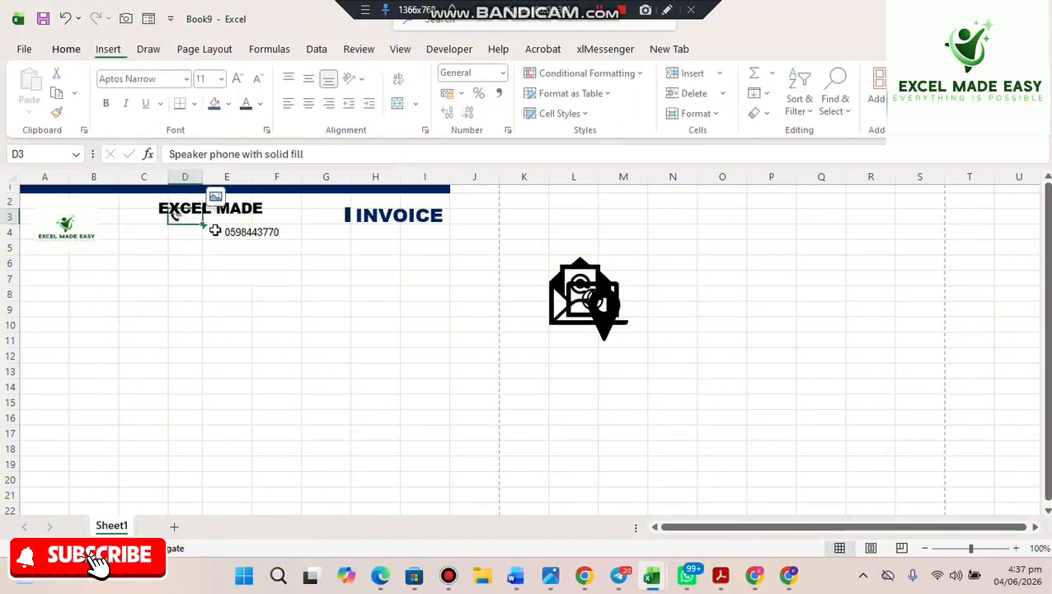
key(ctrl+z)
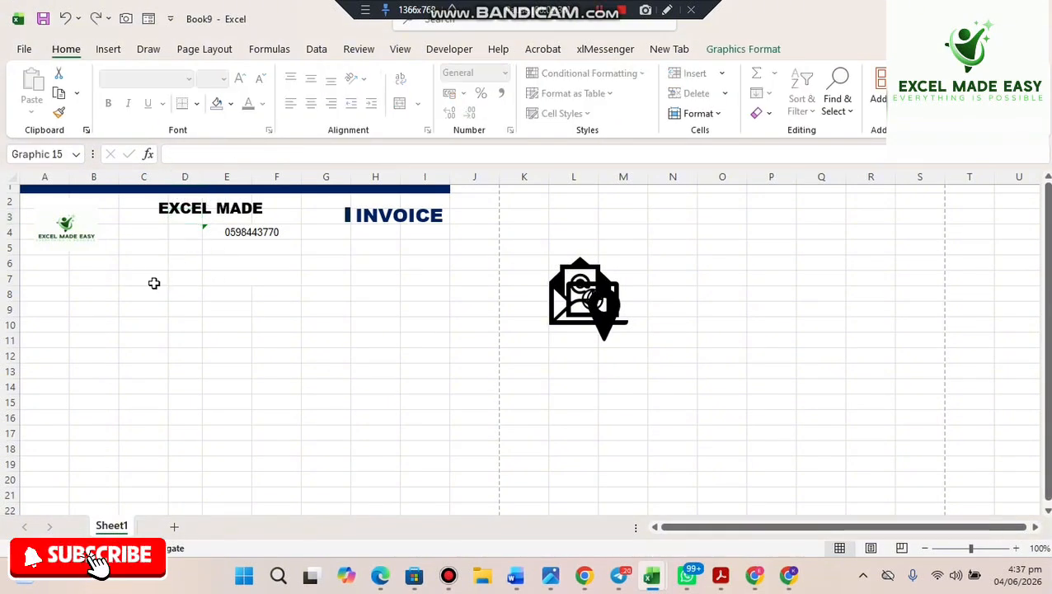
click(221, 280)
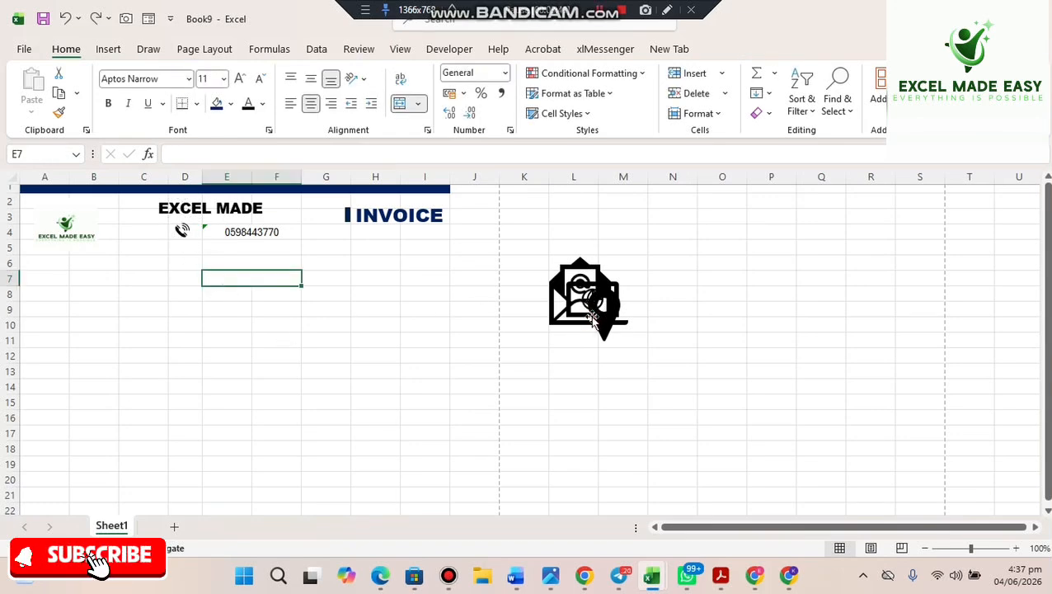
click(593, 317)
drag(594, 317, 720, 318)
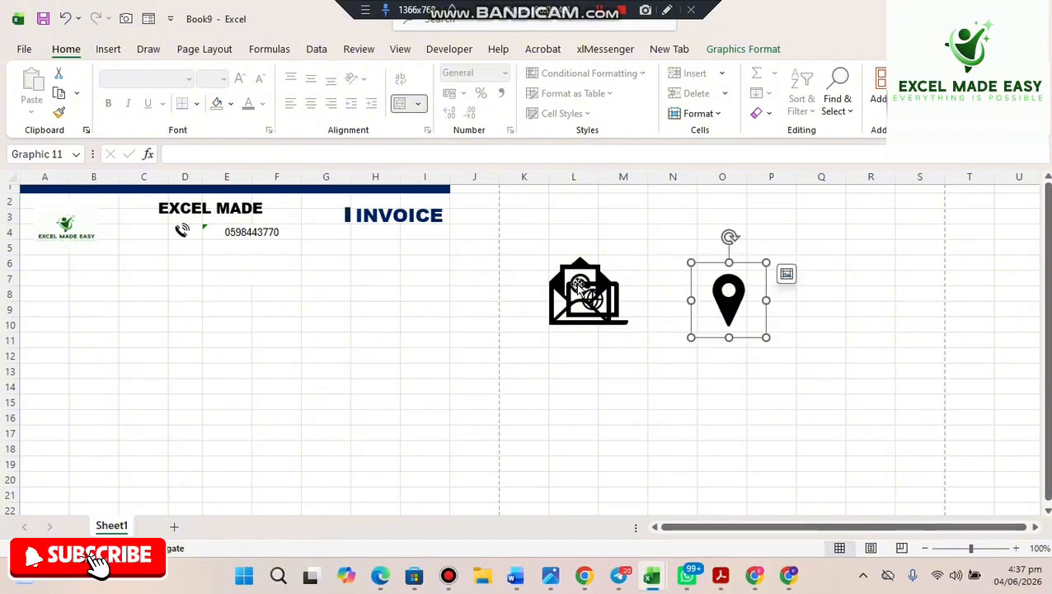
- Shrink the envelope icon and place it in column D under the phone icon
click(582, 276)
drag(582, 276, 167, 260)
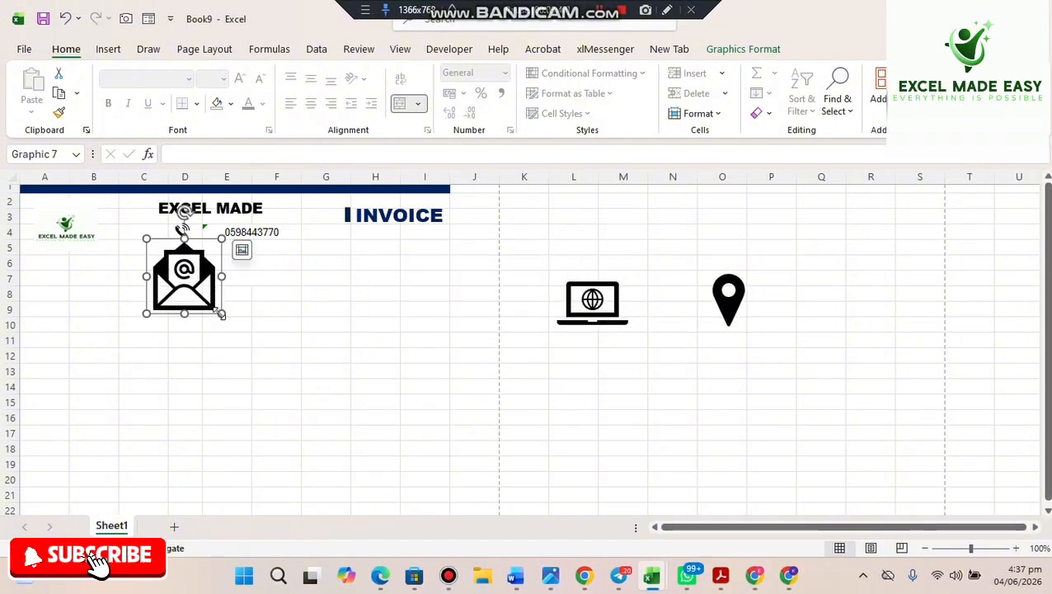
drag(221, 317, 190, 252)
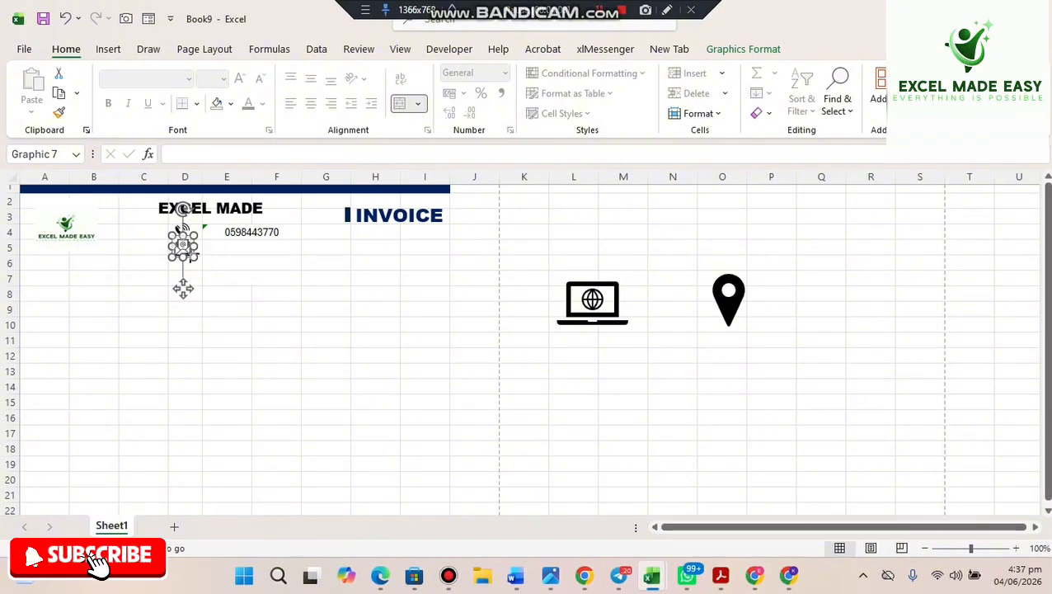
drag(183, 288, 184, 284)
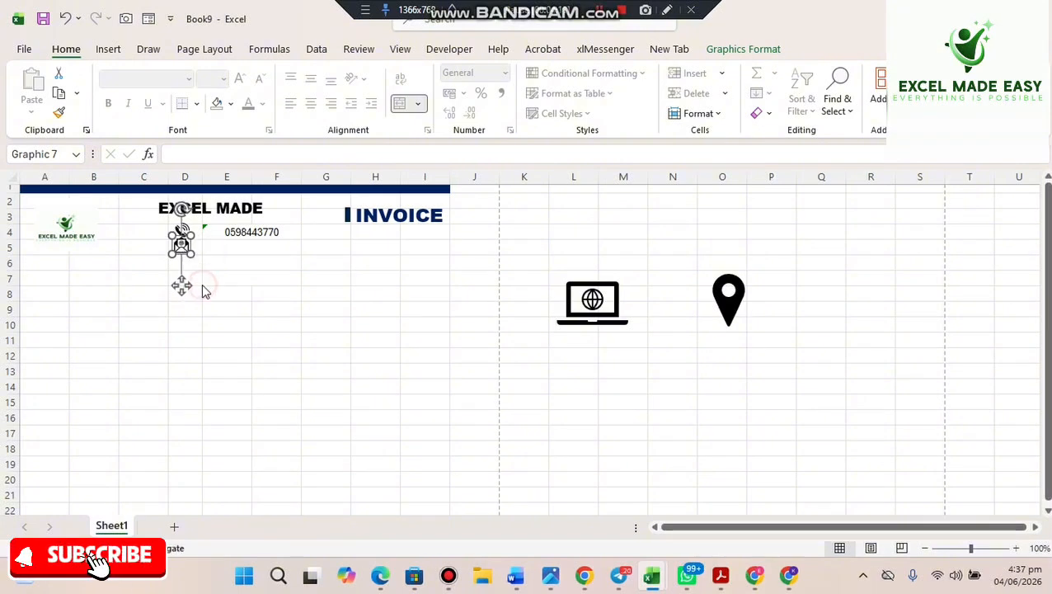
click(207, 279)
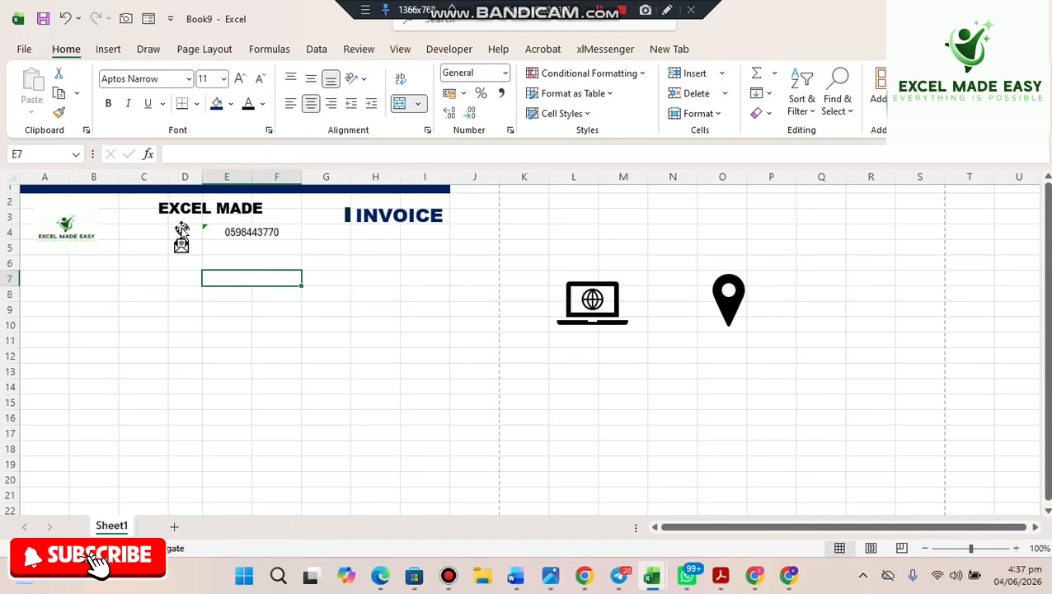
click(181, 228)
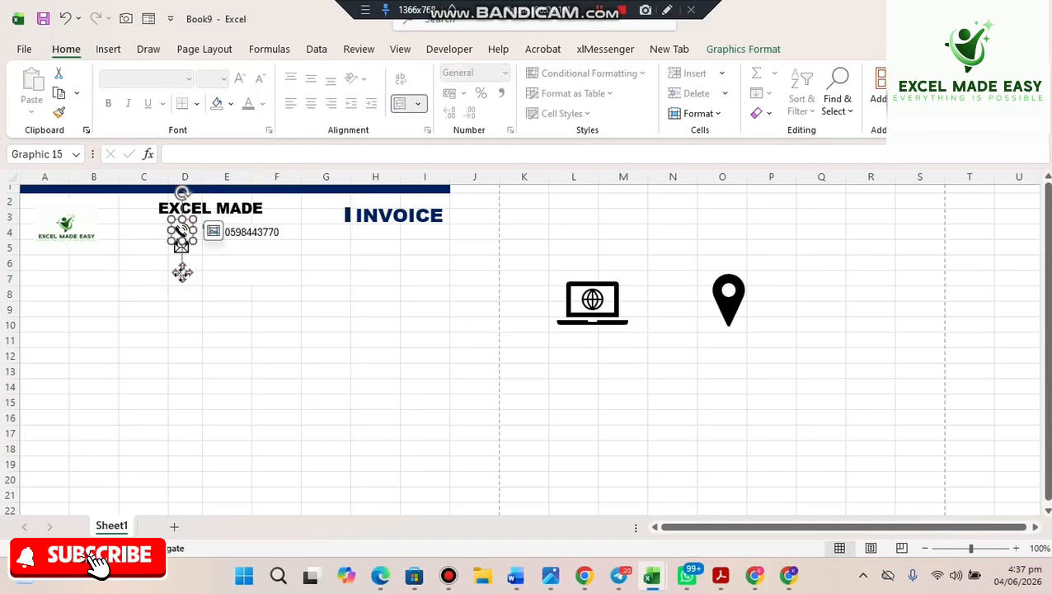
click(348, 308)
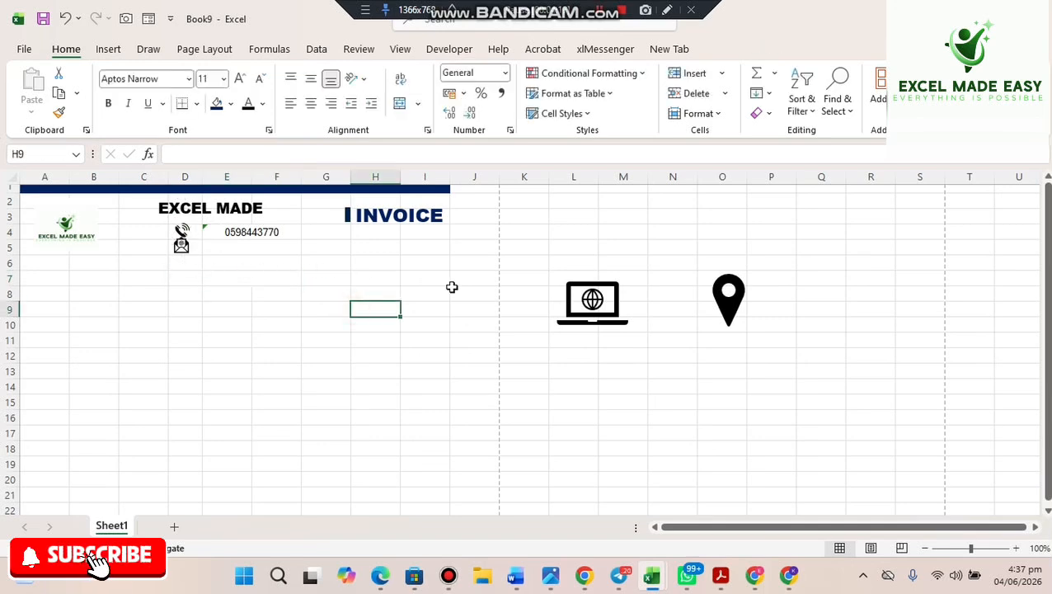
- Shrink the laptop website icon and place it below the envelope in column D
click(581, 307)
drag(582, 307, 259, 298)
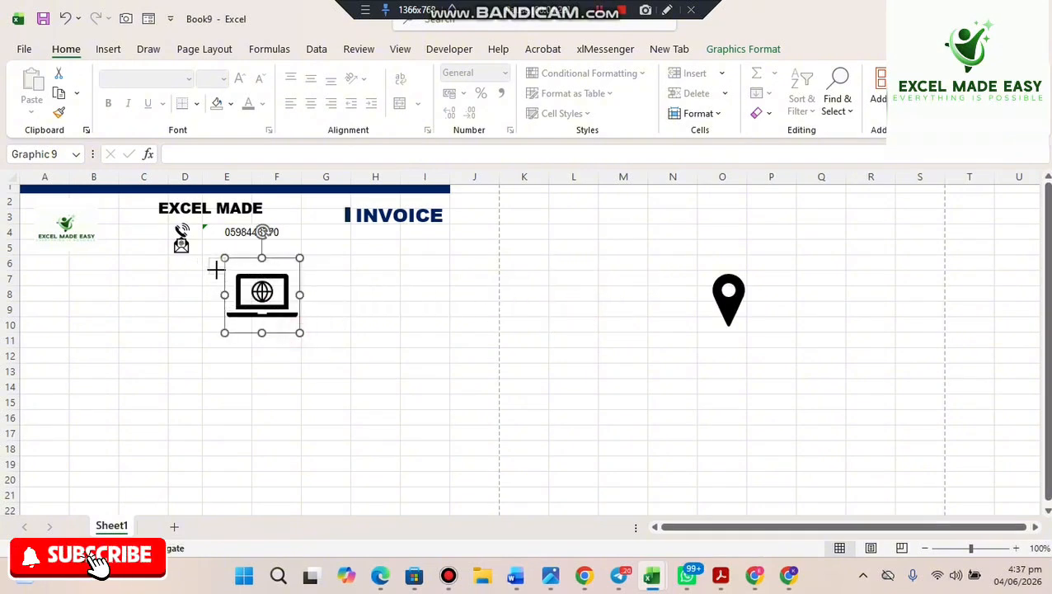
drag(216, 269, 216, 266)
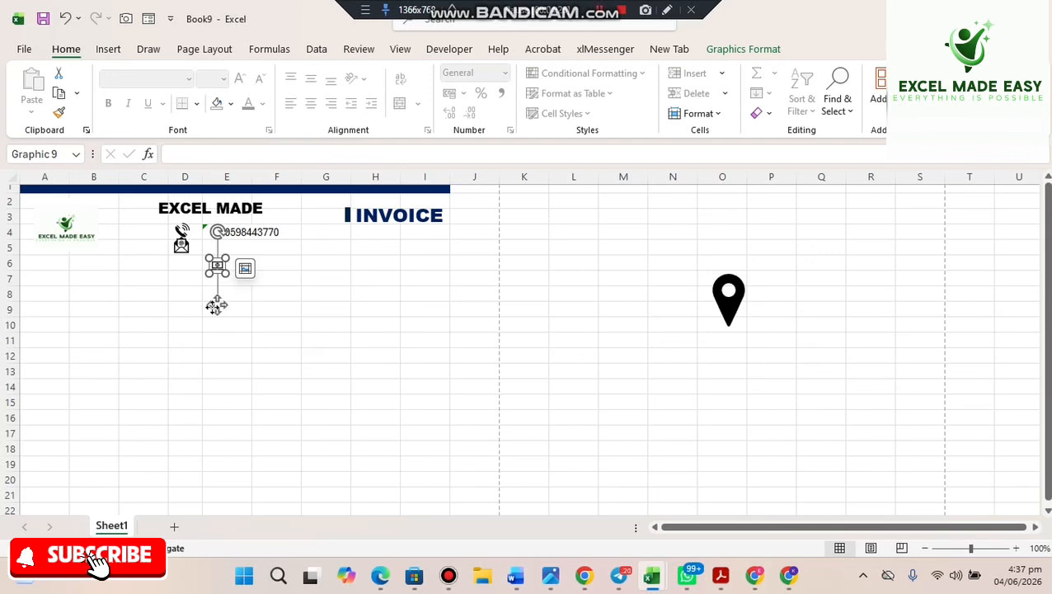
drag(216, 306, 180, 304)
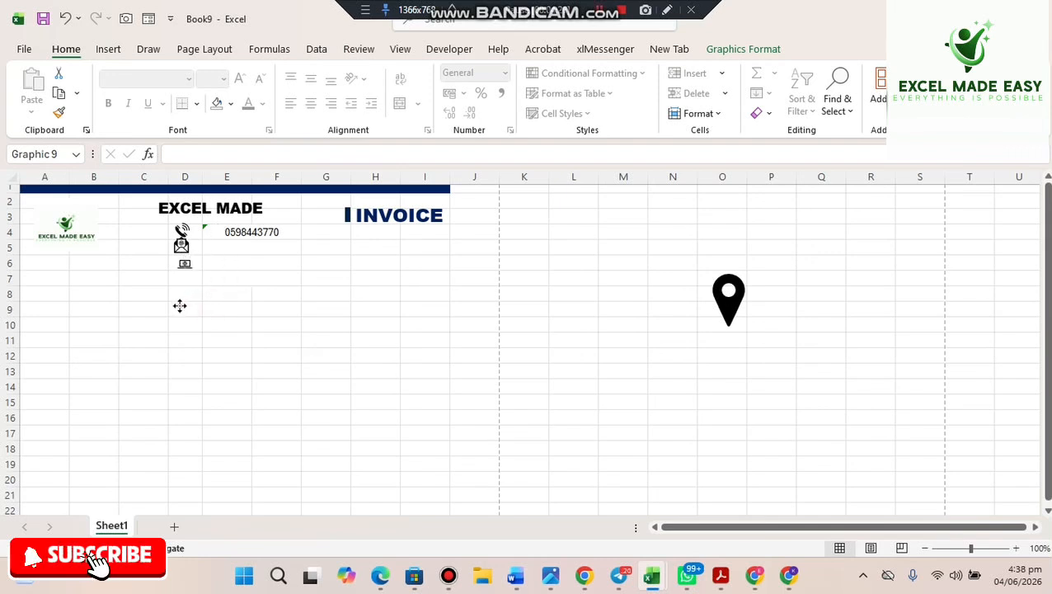
drag(180, 306, 177, 305)
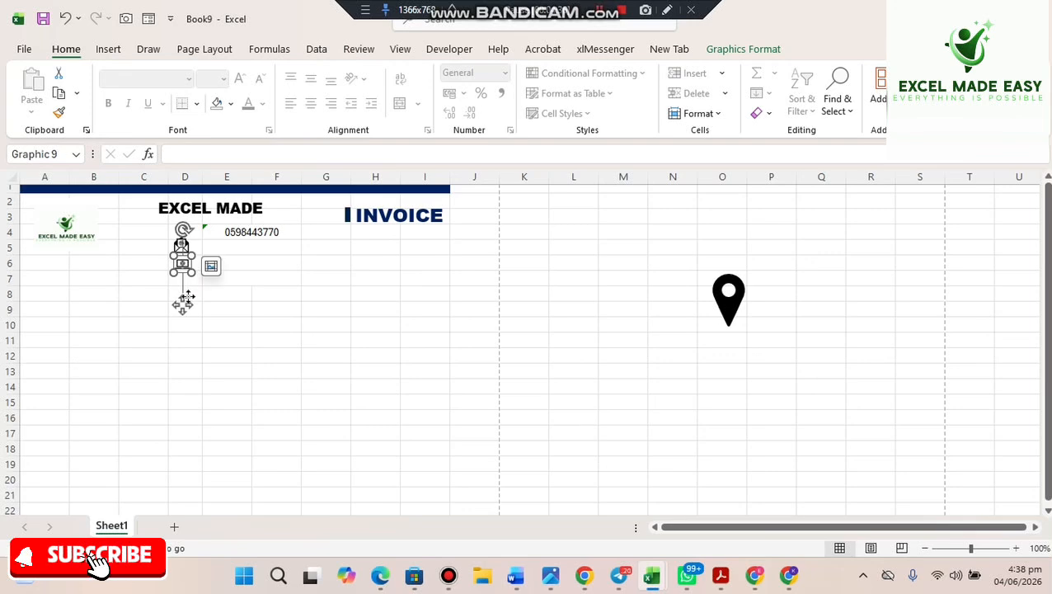
click(263, 322)
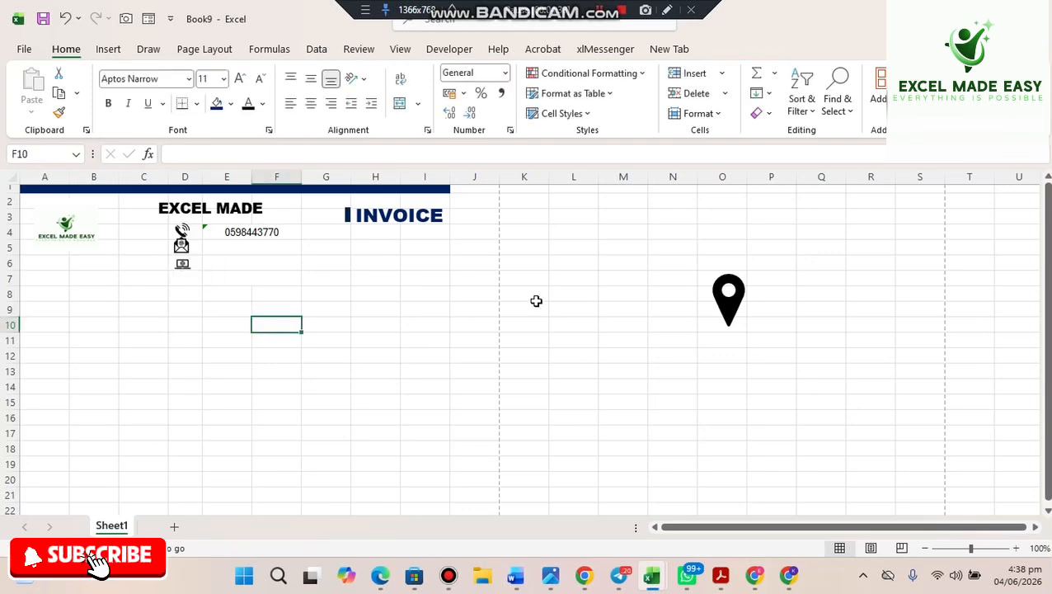
- Shrink the location-pin icon and place it below the laptop in column D
click(724, 303)
drag(724, 302, 182, 305)
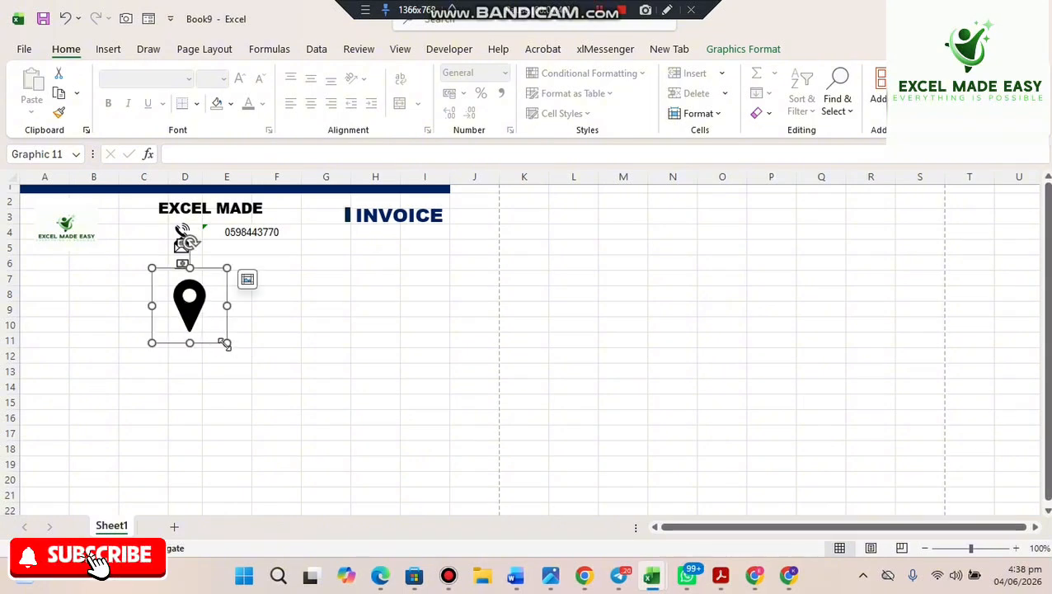
drag(224, 344, 180, 321)
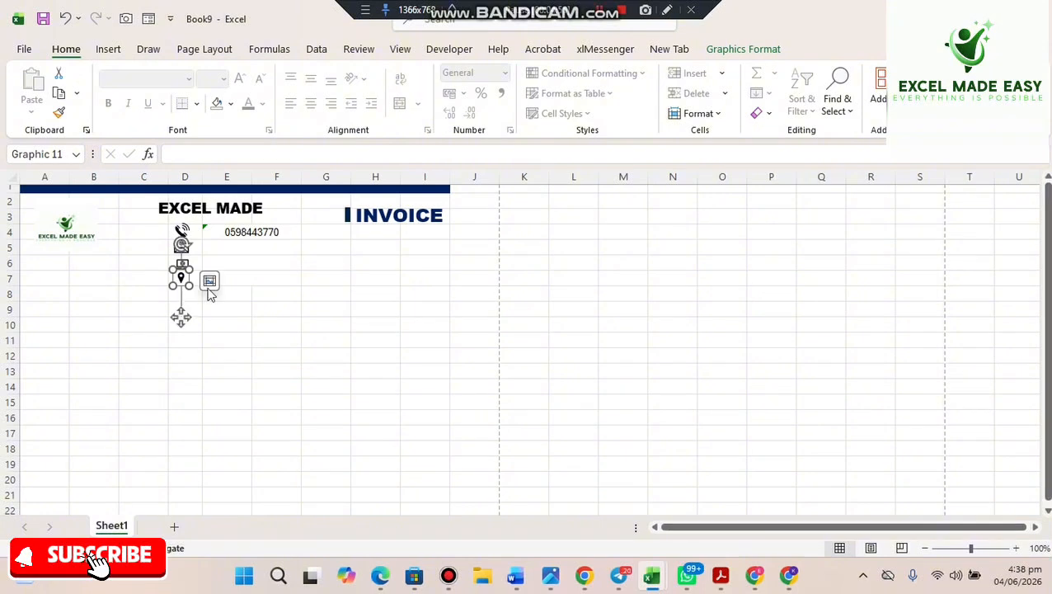
click(220, 244)
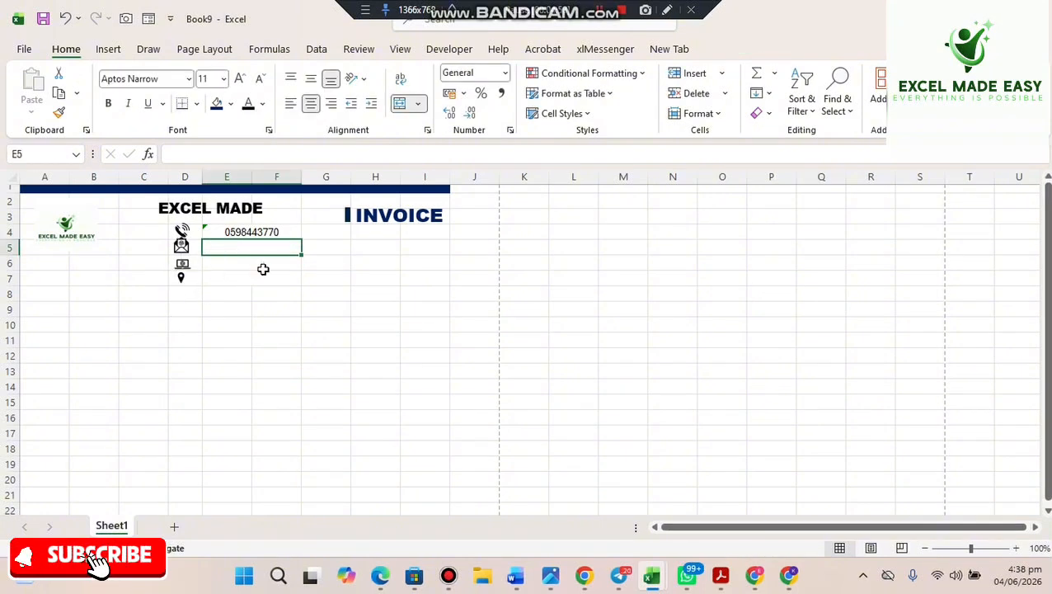
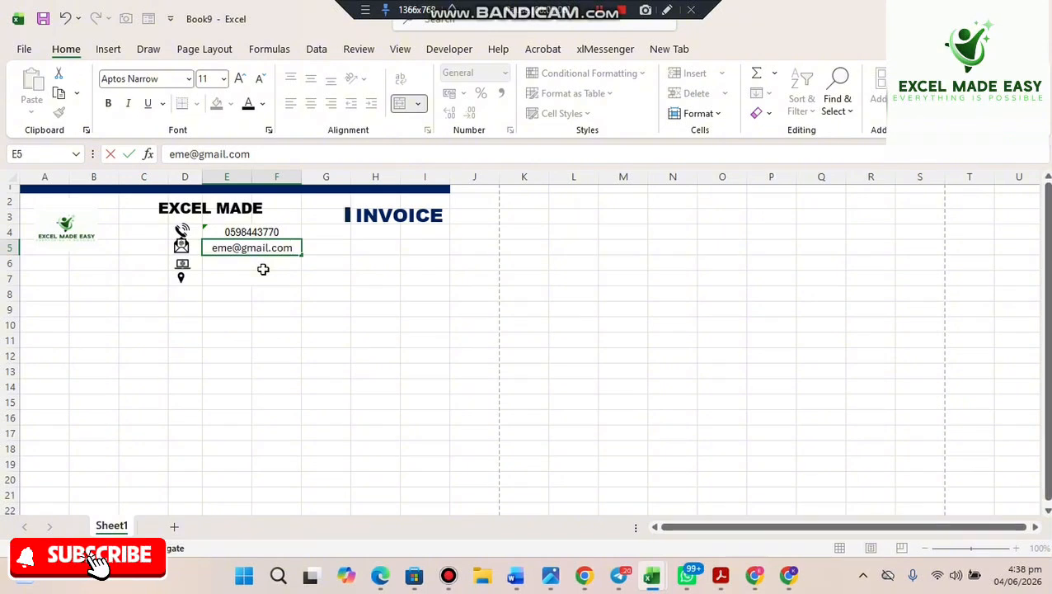
click(263, 269)
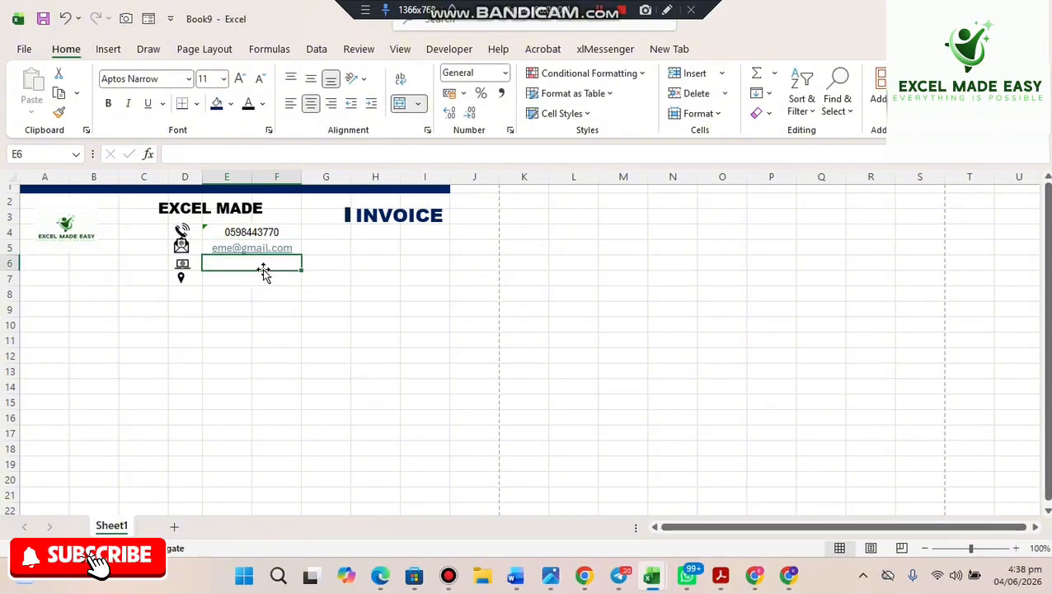
text(www.)
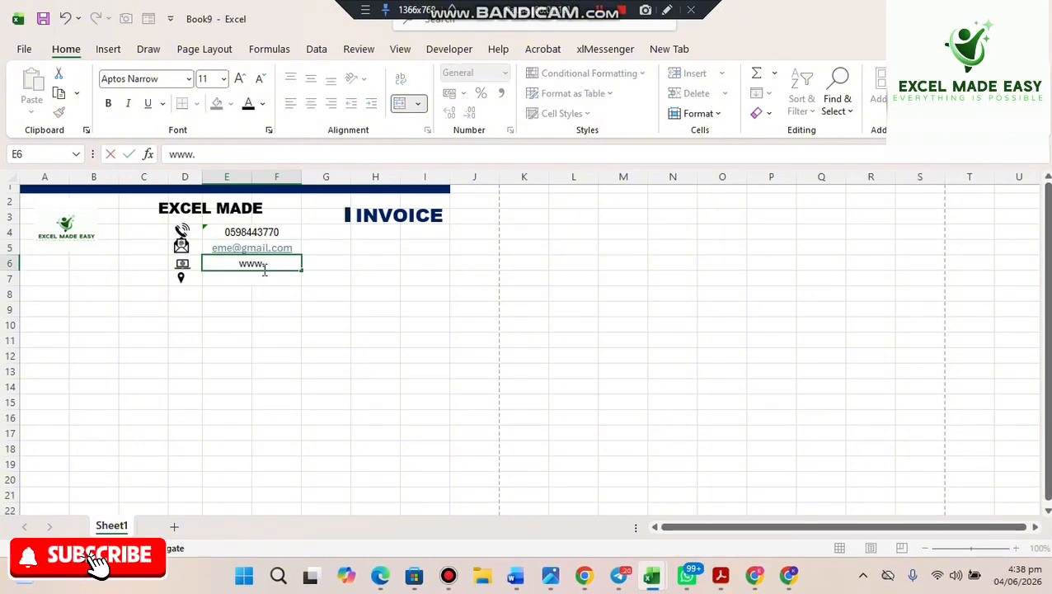
text(eme)
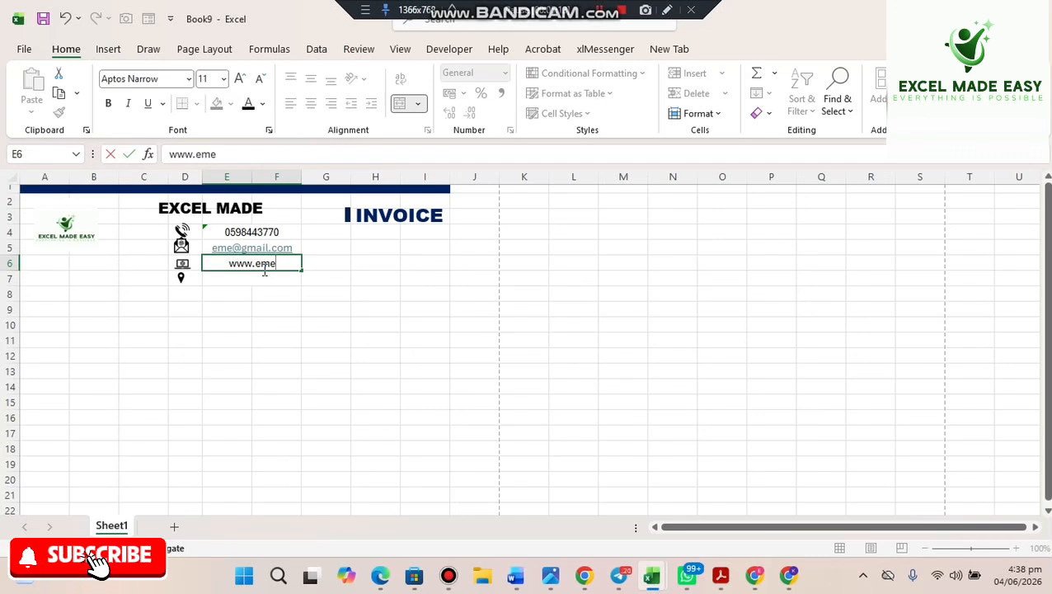
text(.com)
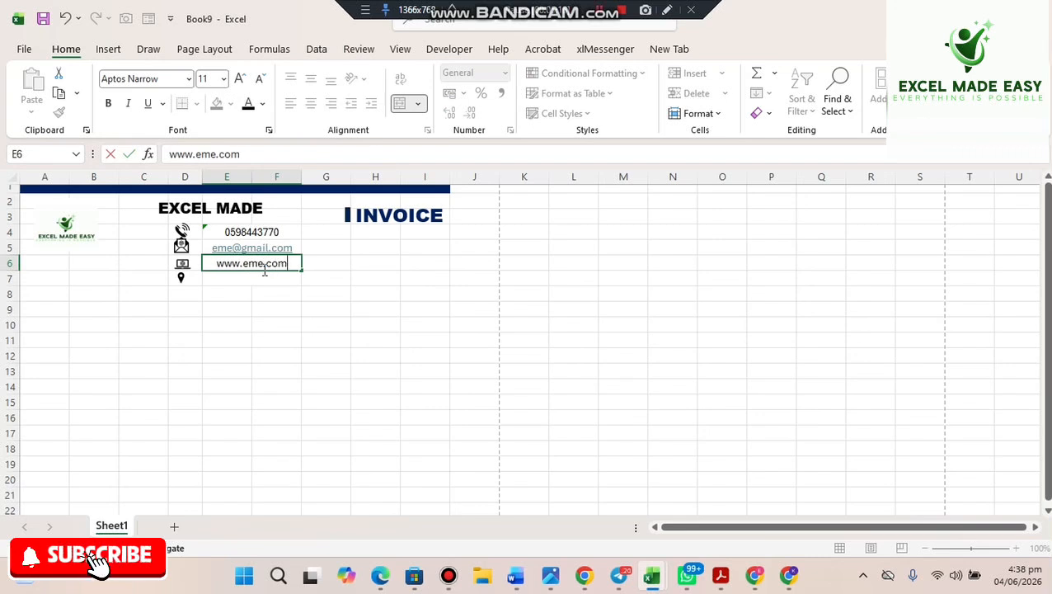
key(Return)
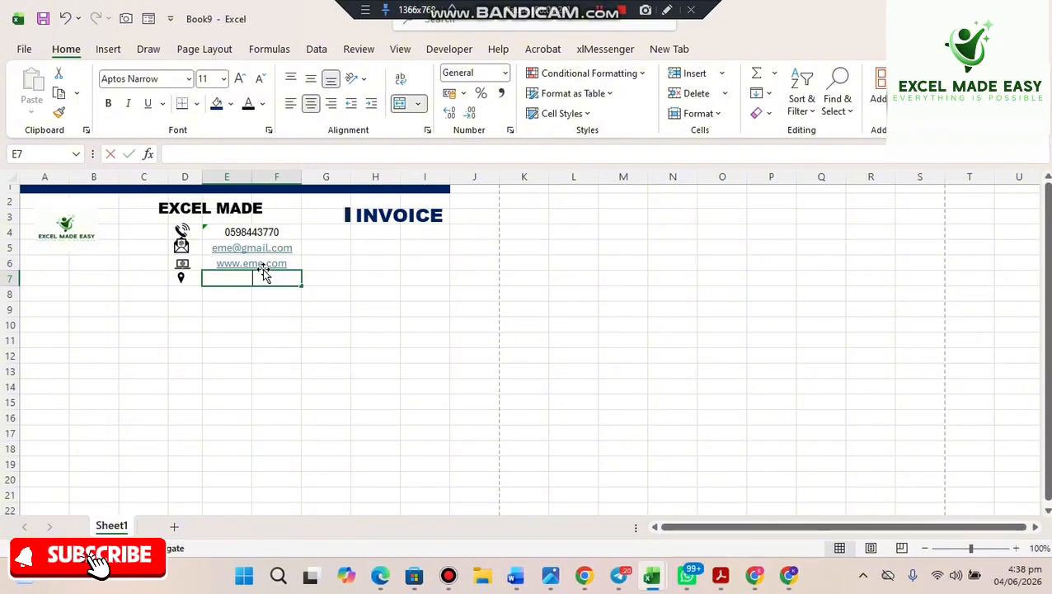
text(Accra)
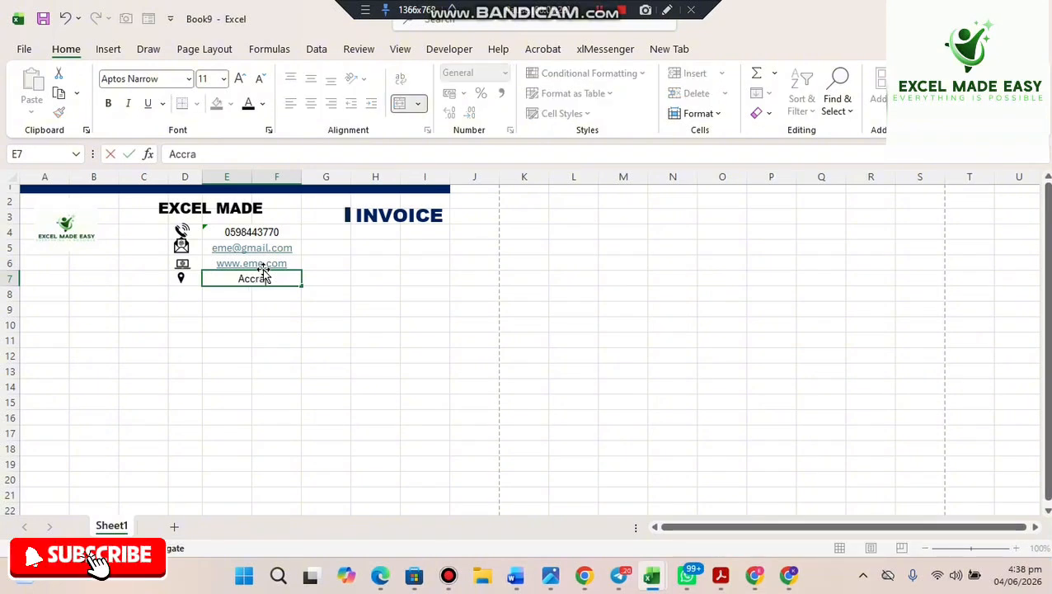
text(, Ghana)
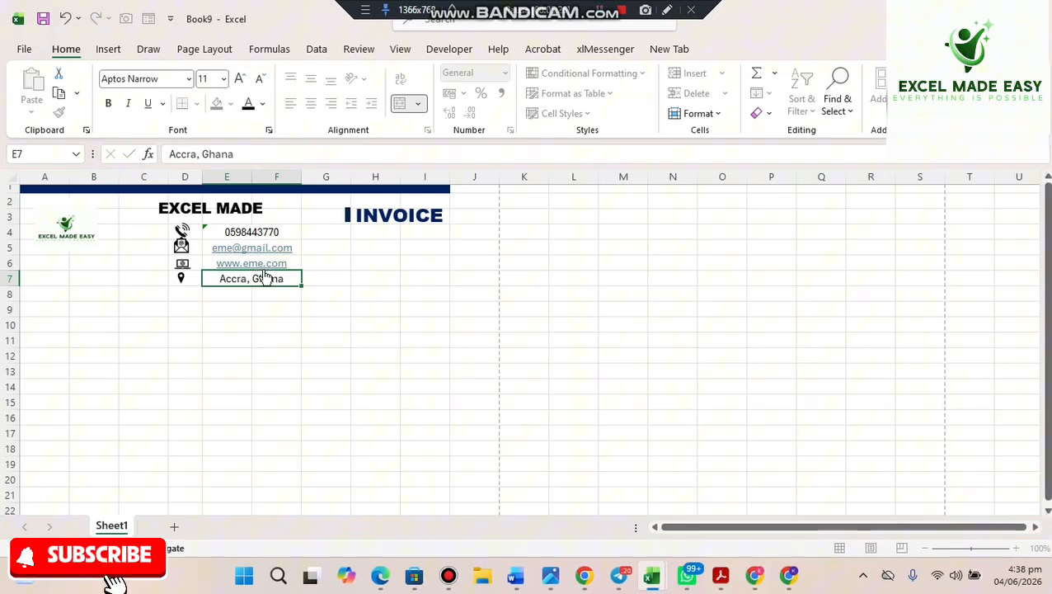
key(Return)
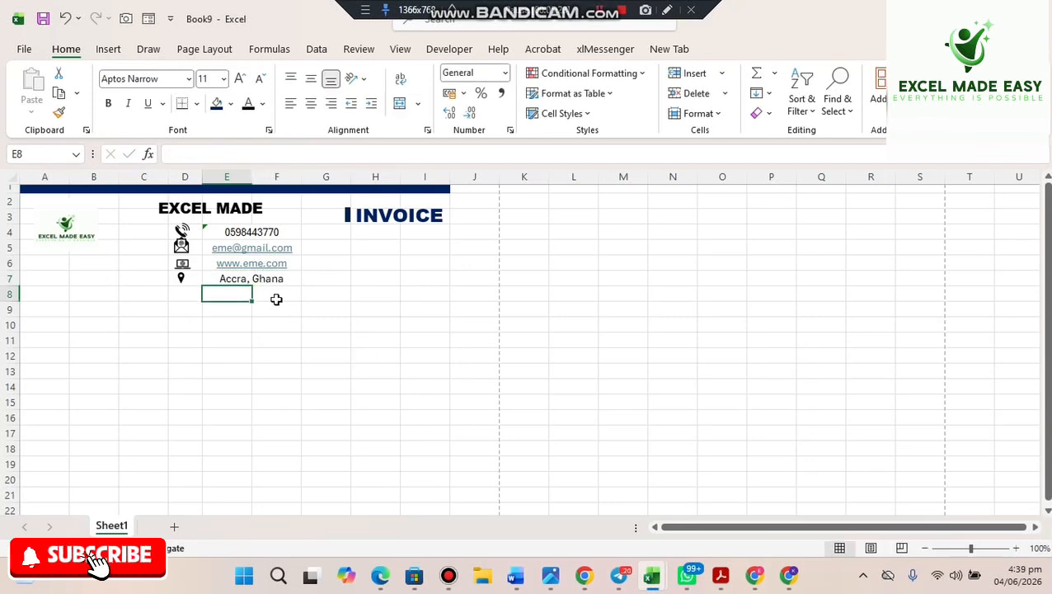
click(248, 250)
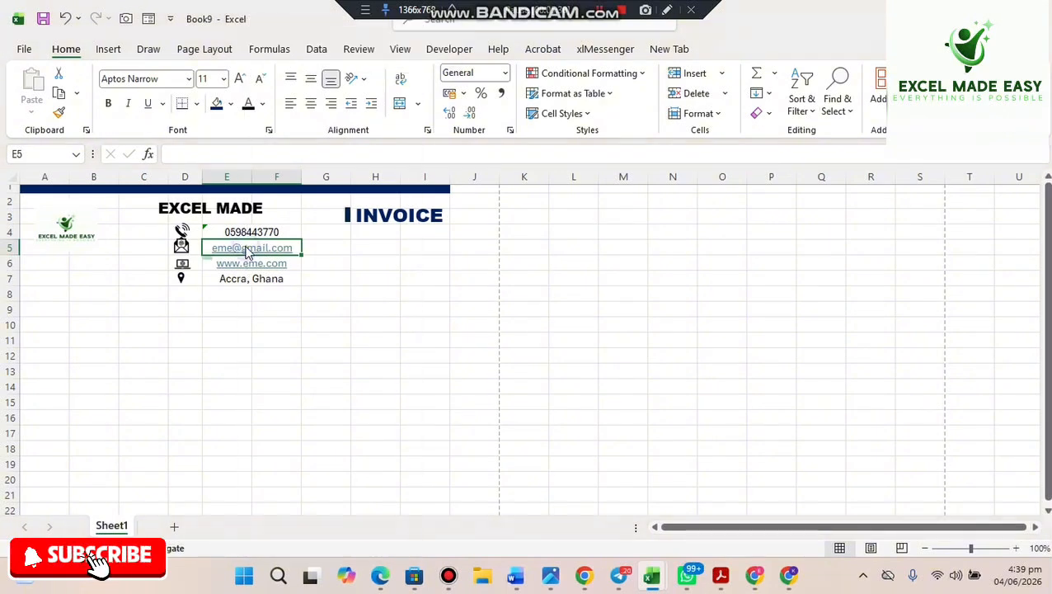
- Remove the hyperlinks from the e-mail in E5 and the website in E6
right_click(247, 252)
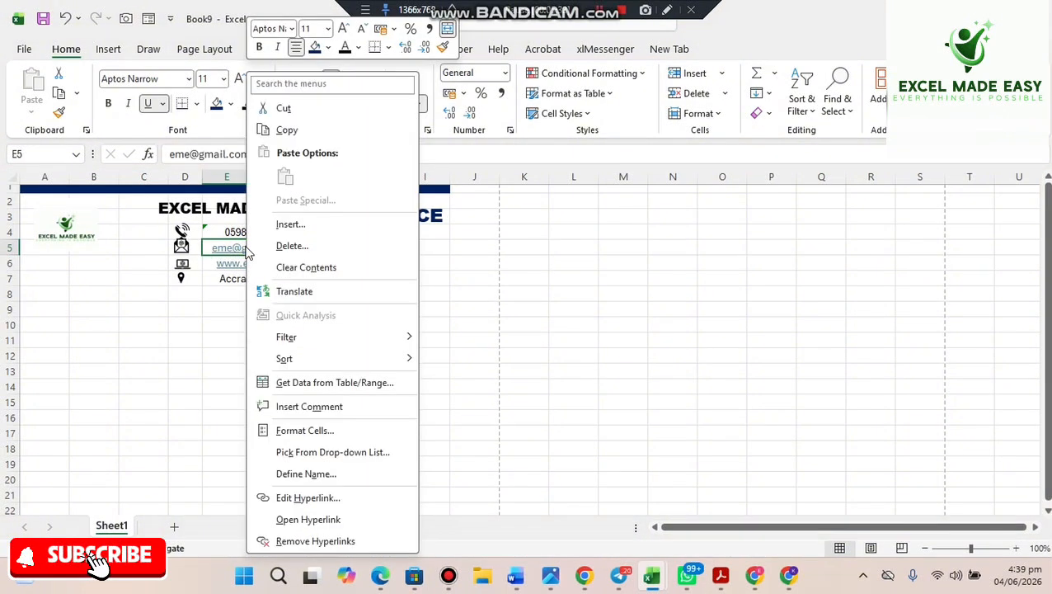
click(306, 541)
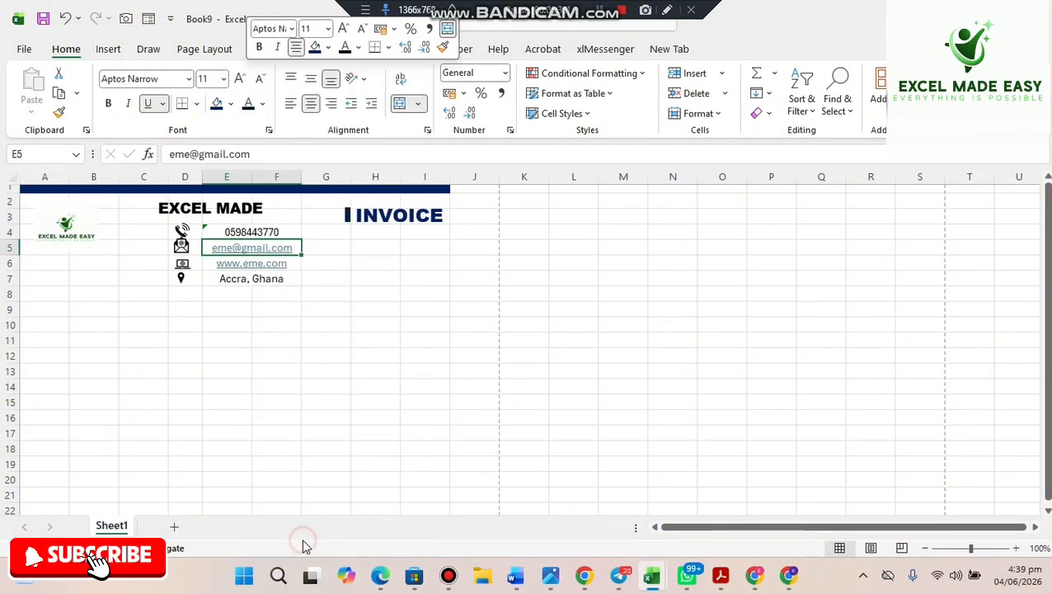
right_click(262, 270)
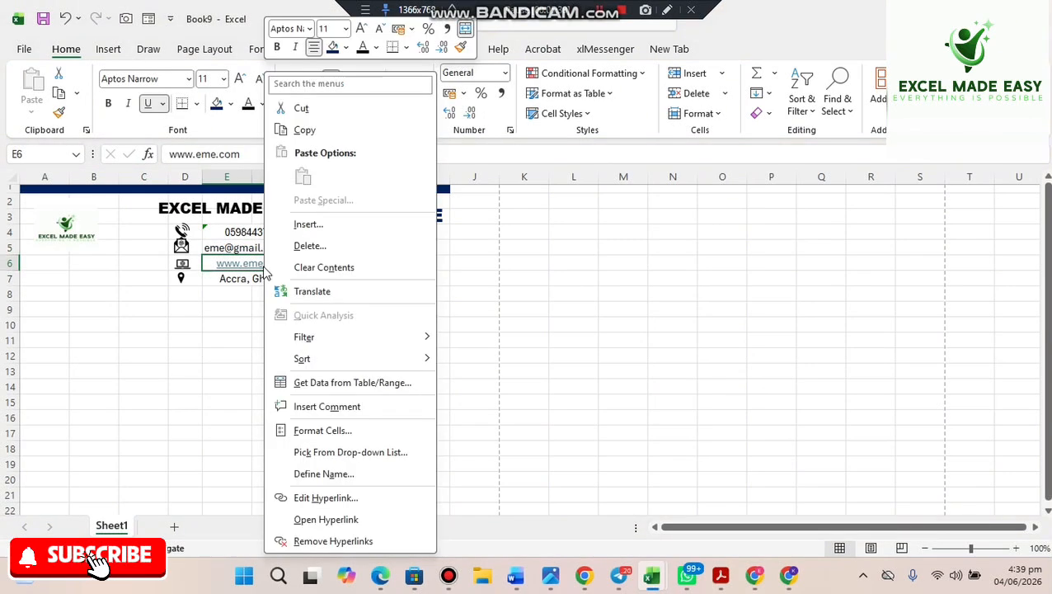
click(310, 541)
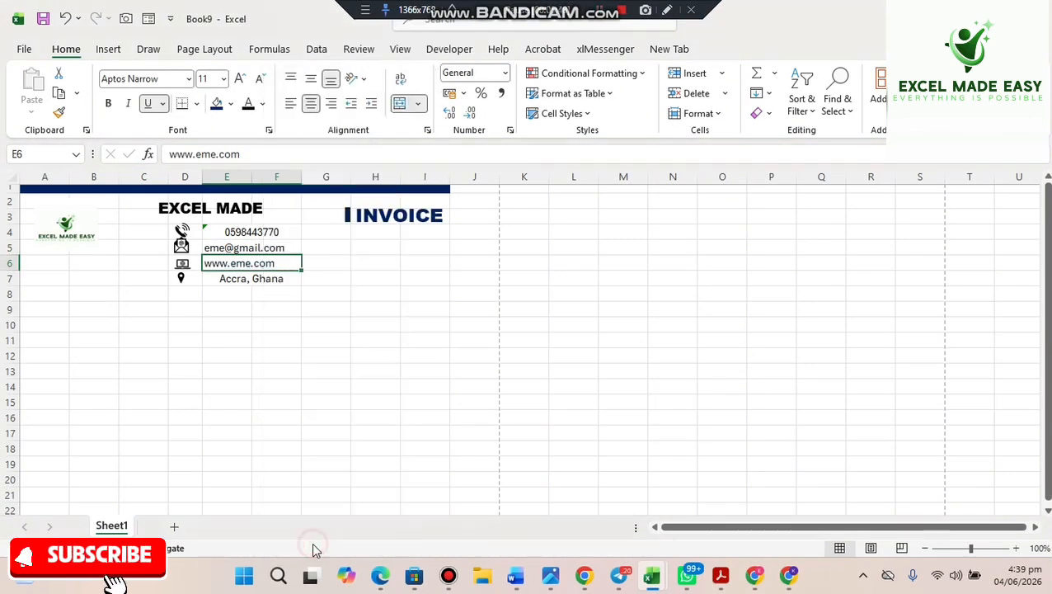
click(278, 322)
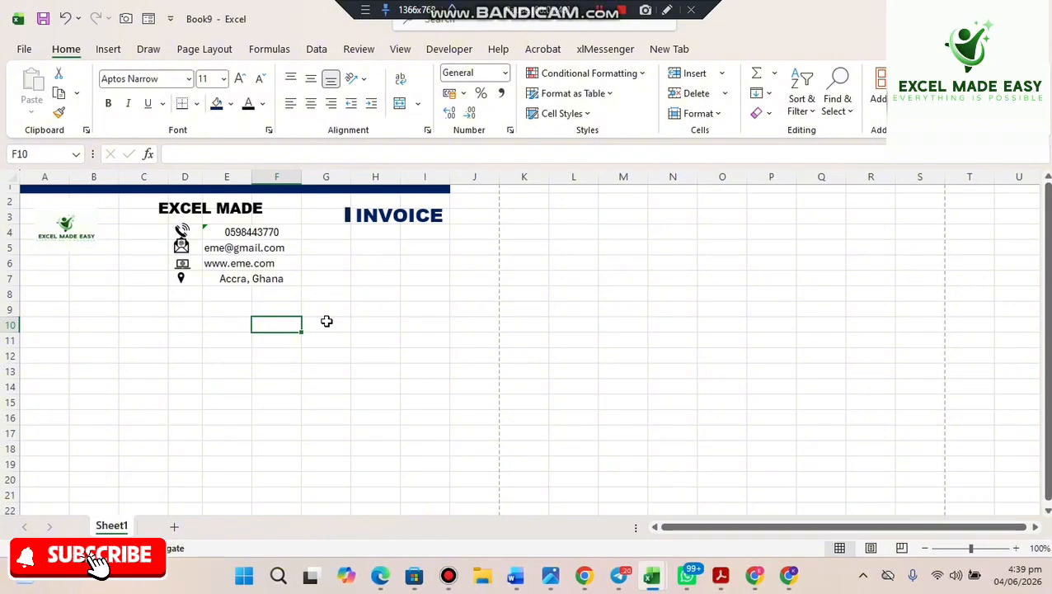
- Widen the EXCEL MADE EASY LTD text box to one line and shift it slightly right
click(189, 207)
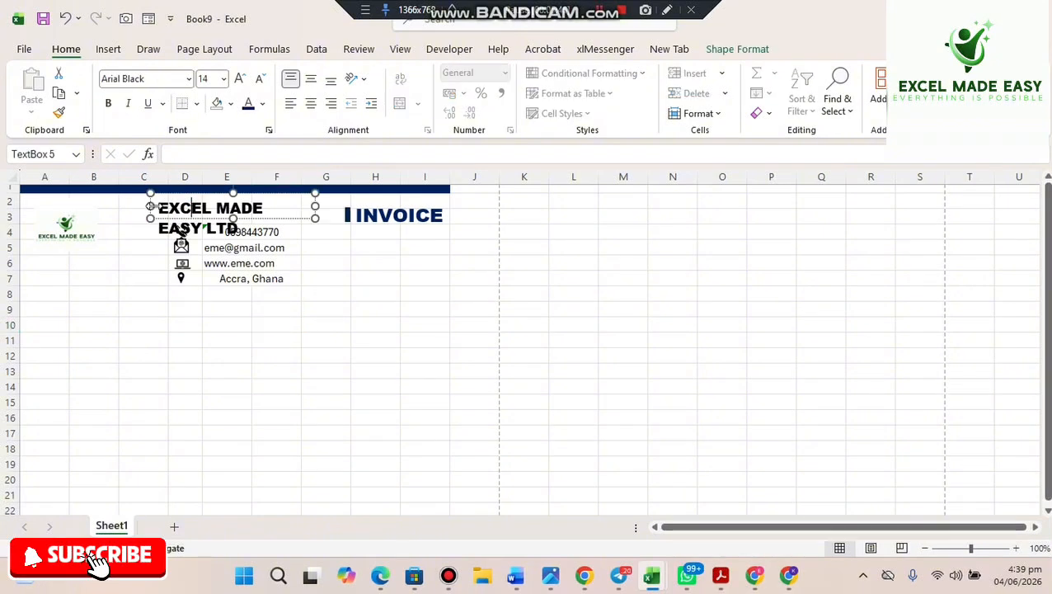
drag(151, 206, 108, 205)
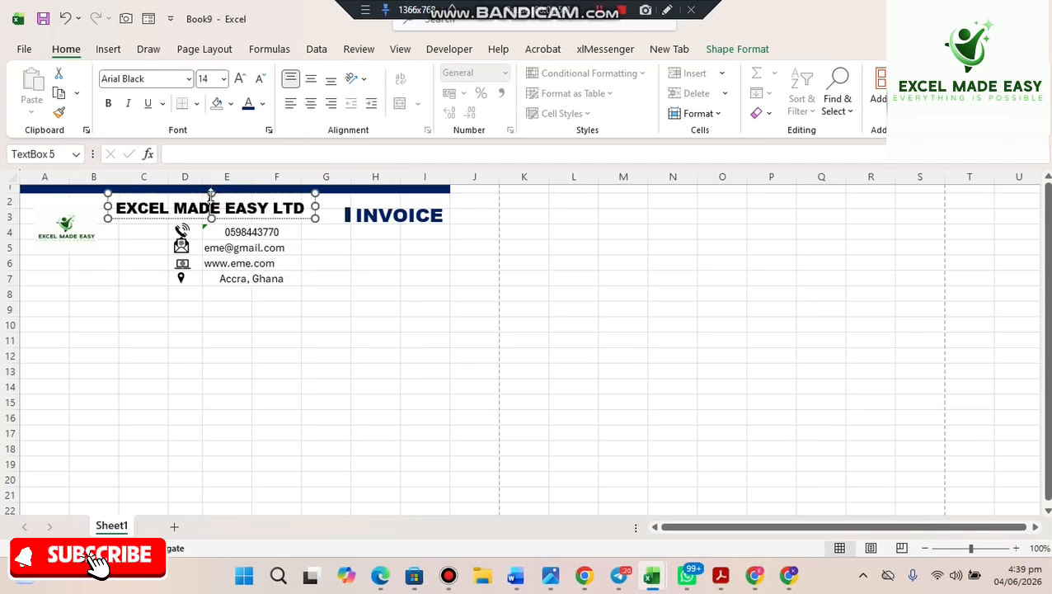
drag(198, 194, 213, 193)
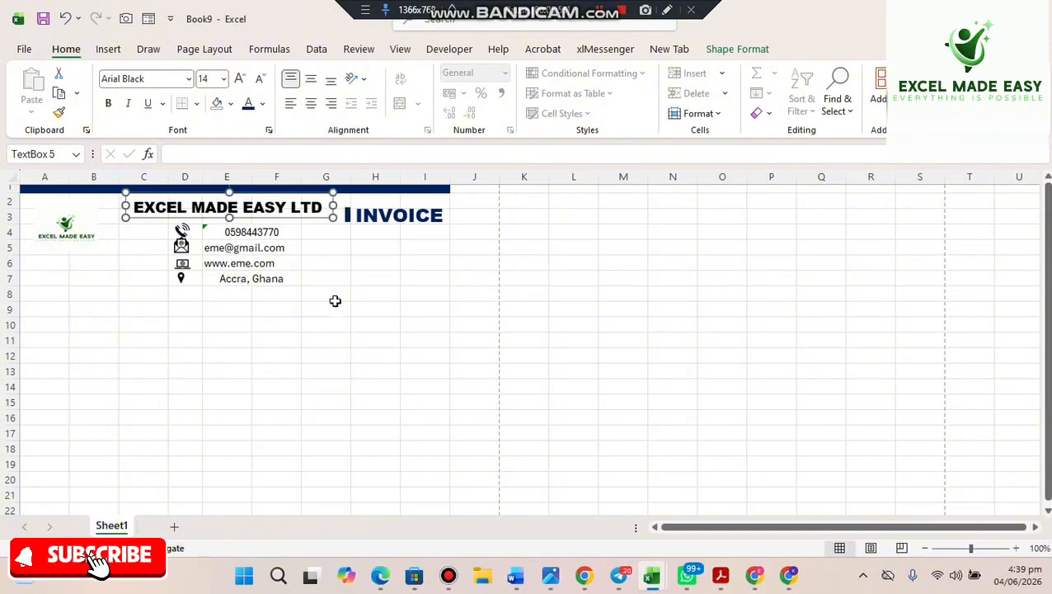
click(343, 339)
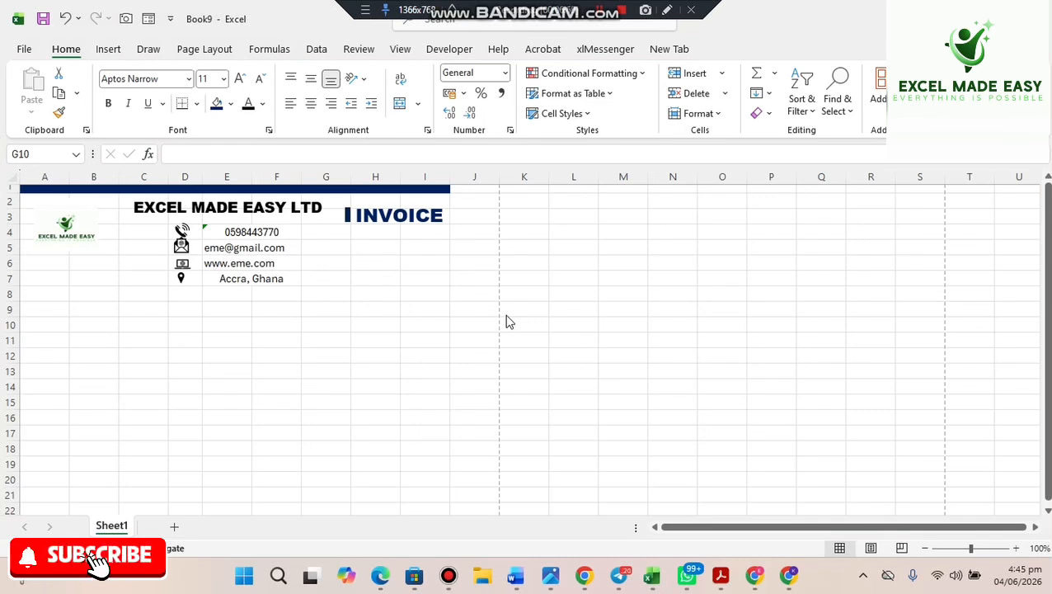
- Label G9 'Invoice NO' and G10 'INVOICE DATE'
click(336, 295)
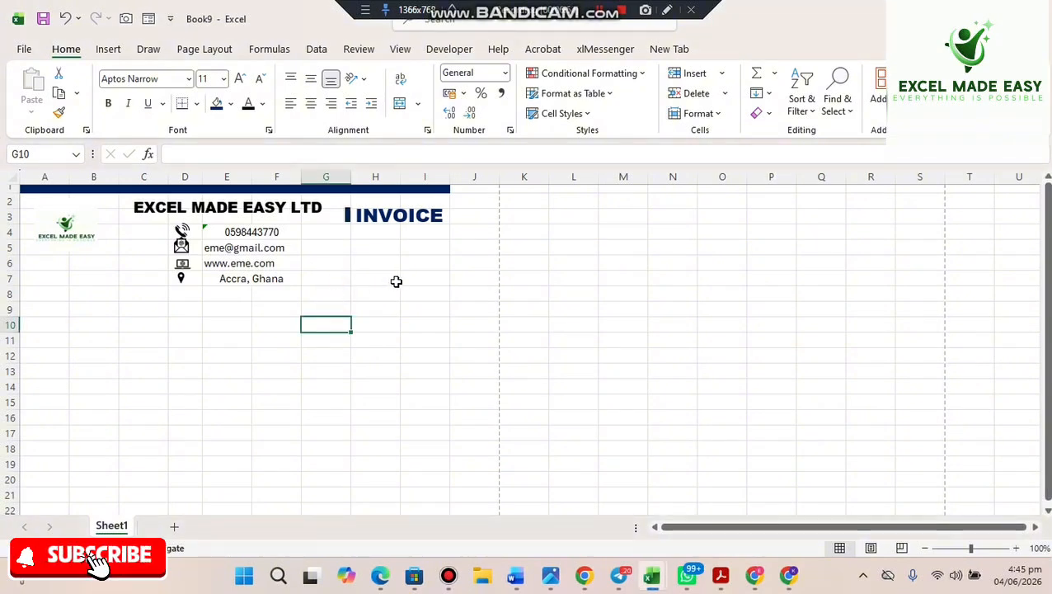
click(327, 296)
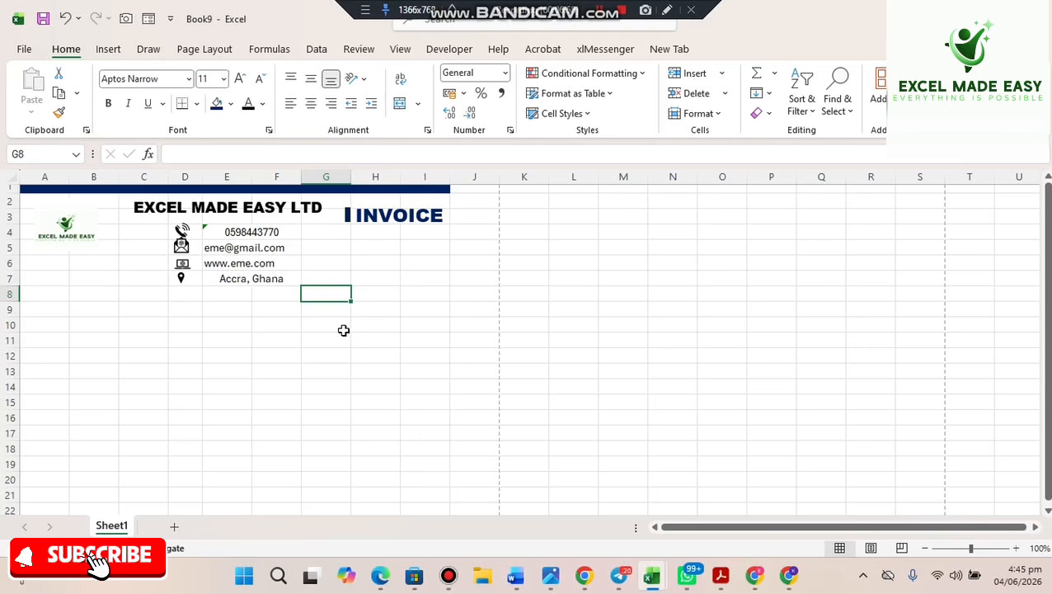
click(328, 312)
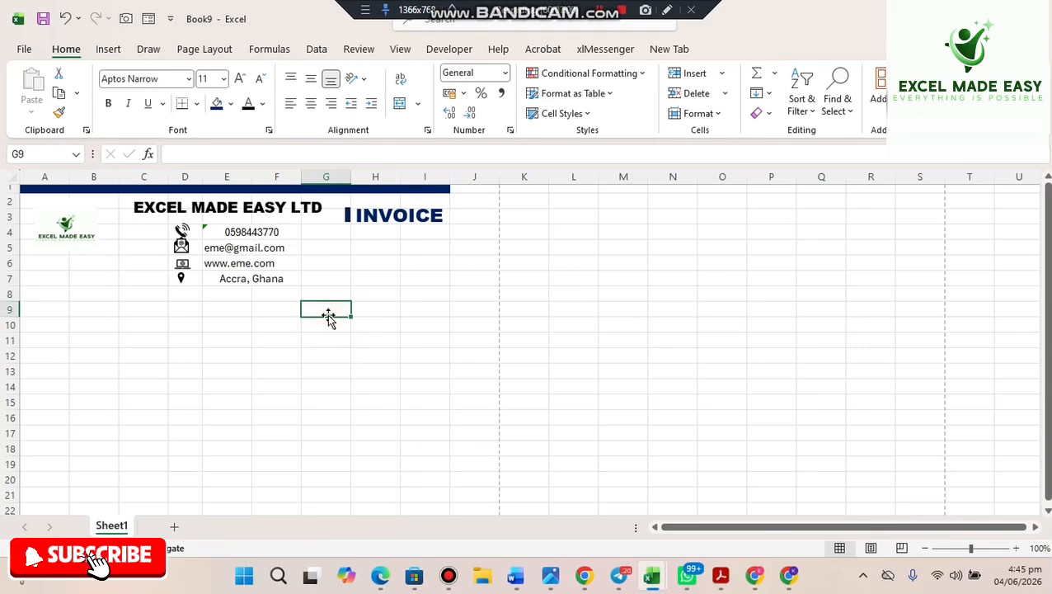
text(Invoic)
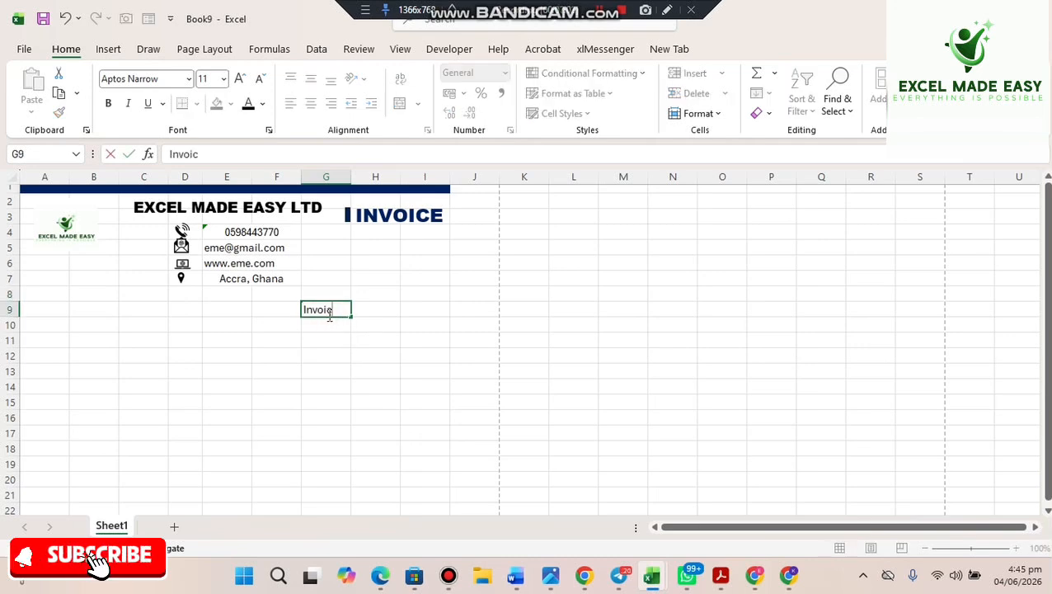
text(e No)
key(BackSpace)
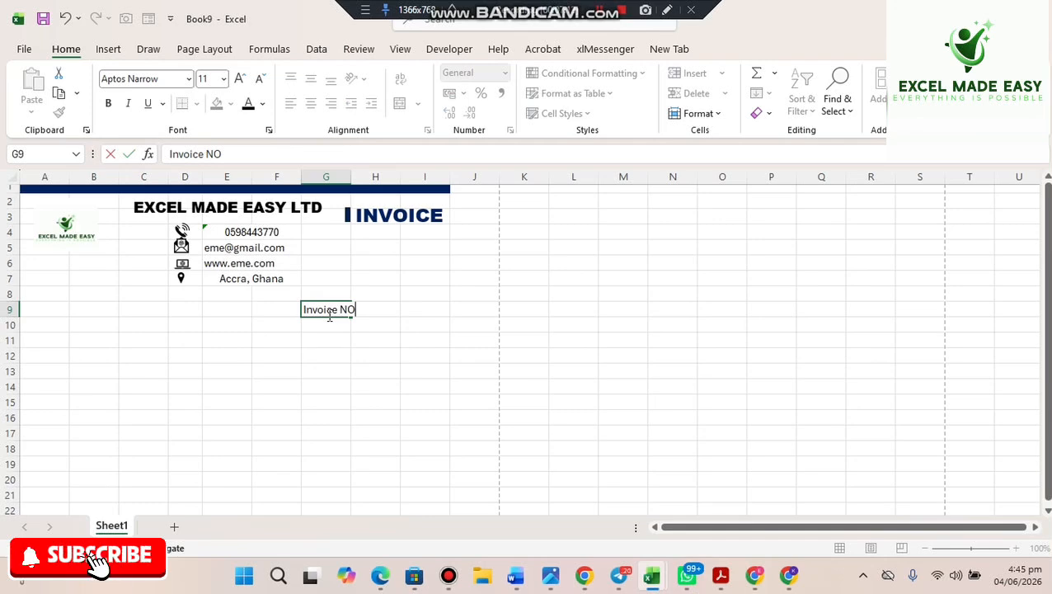
click(329, 320)
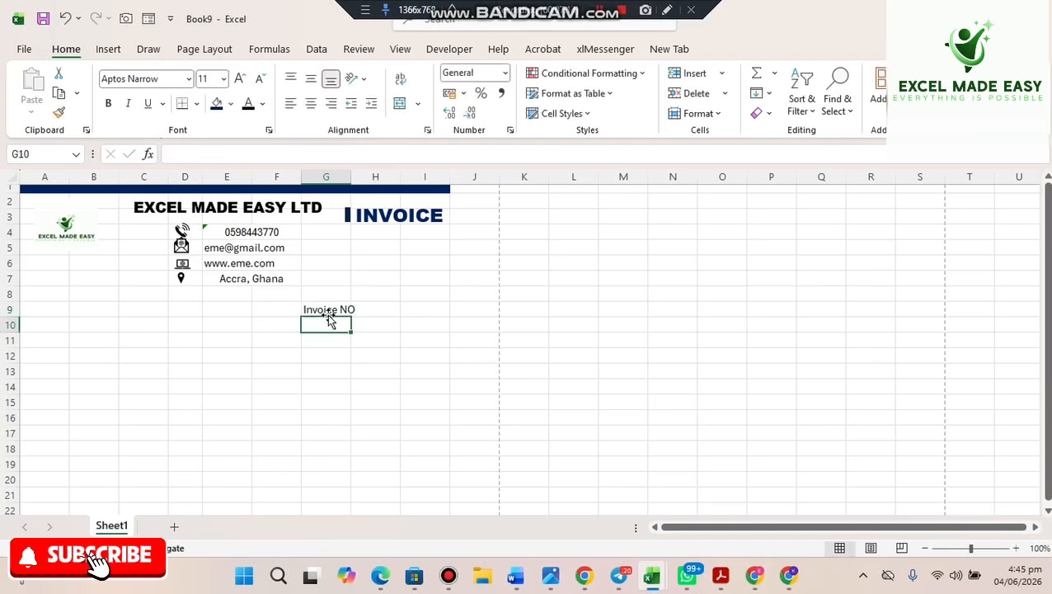
text(I)
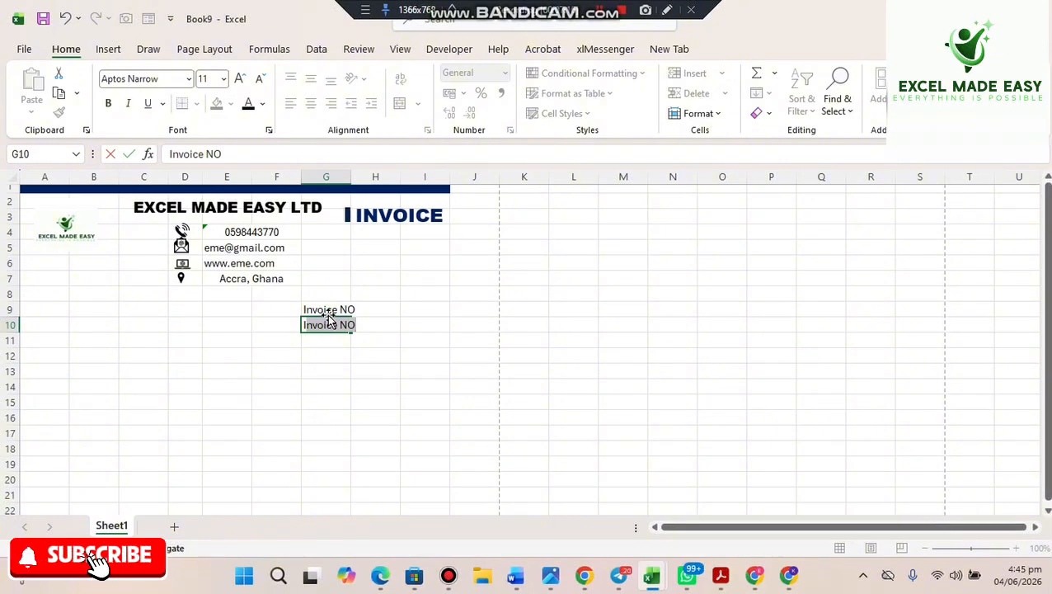
text(NVO)
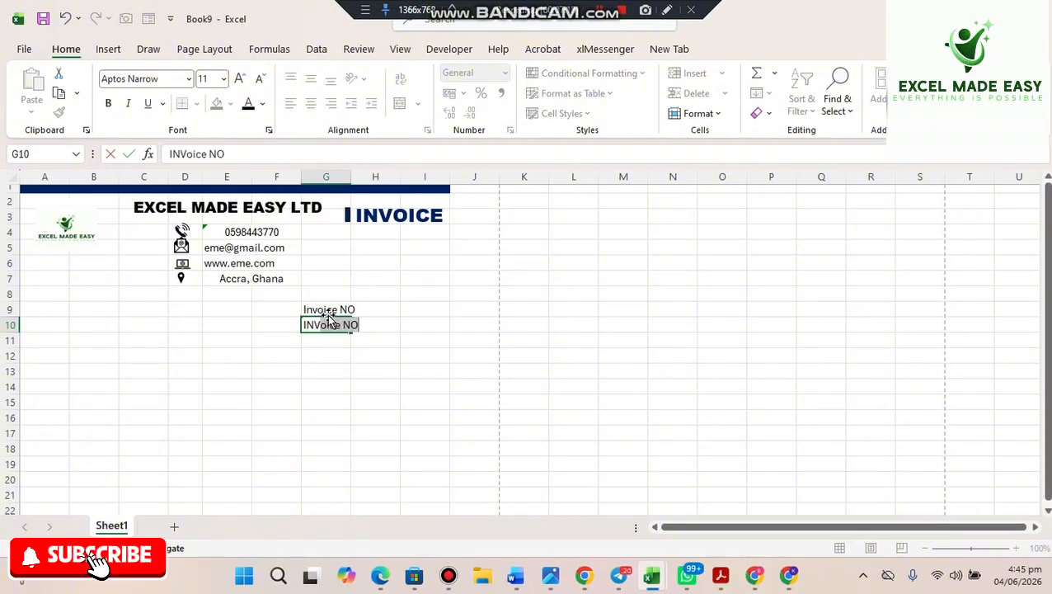
text(ICE)
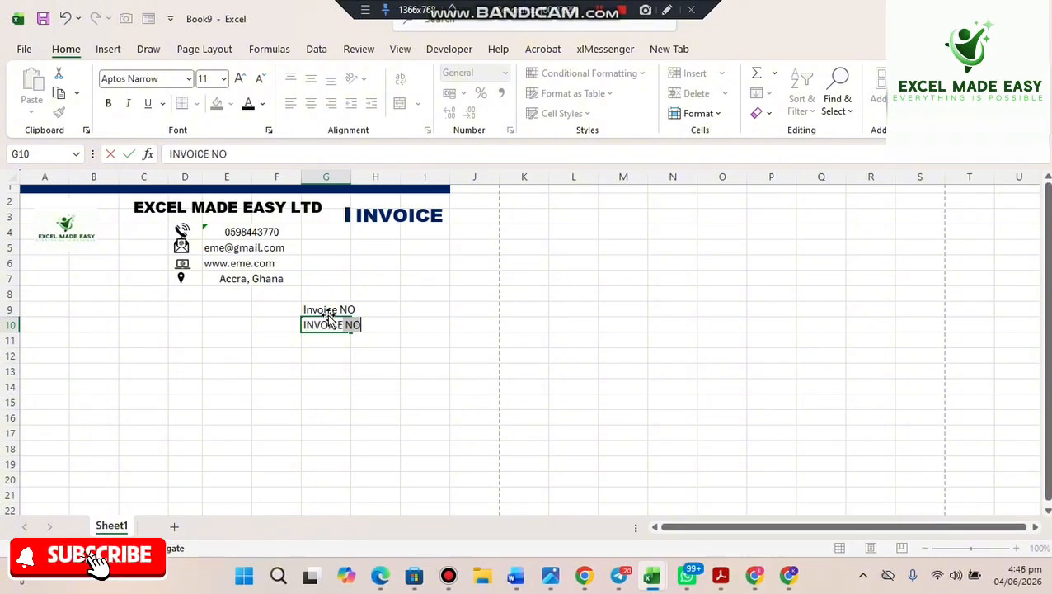
text( DAT)
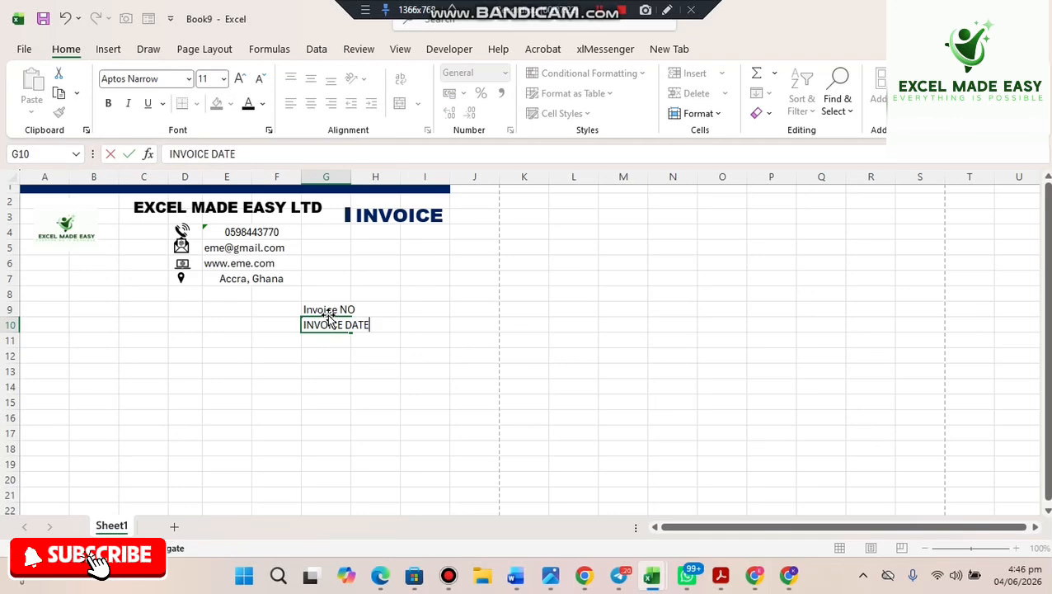
text(E)
key(Return)
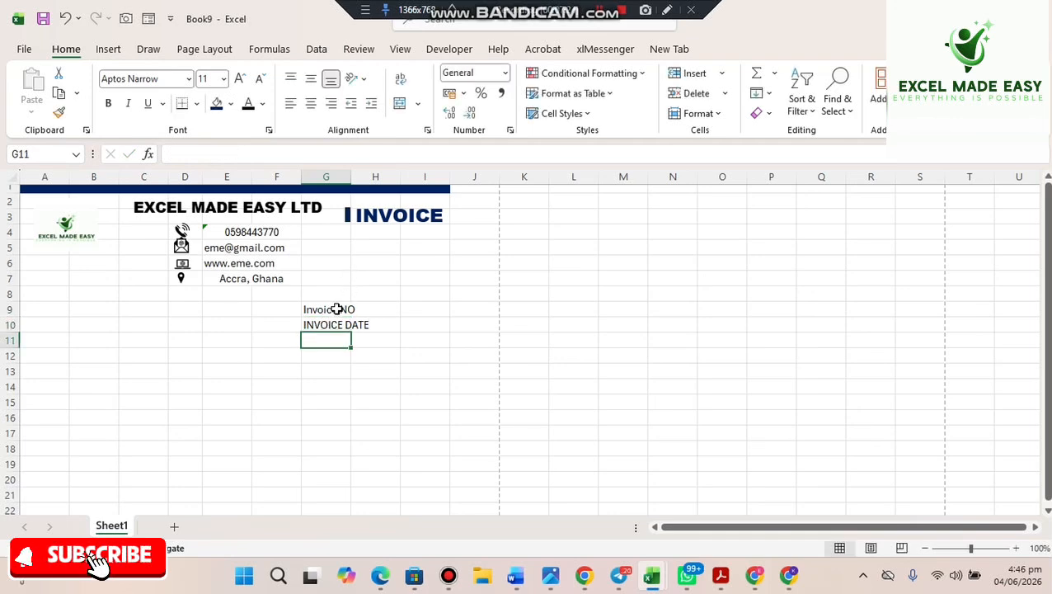
- AutoFit column G, then merge H9:I9 and H10:I10 into single value fields
double_click(350, 177)
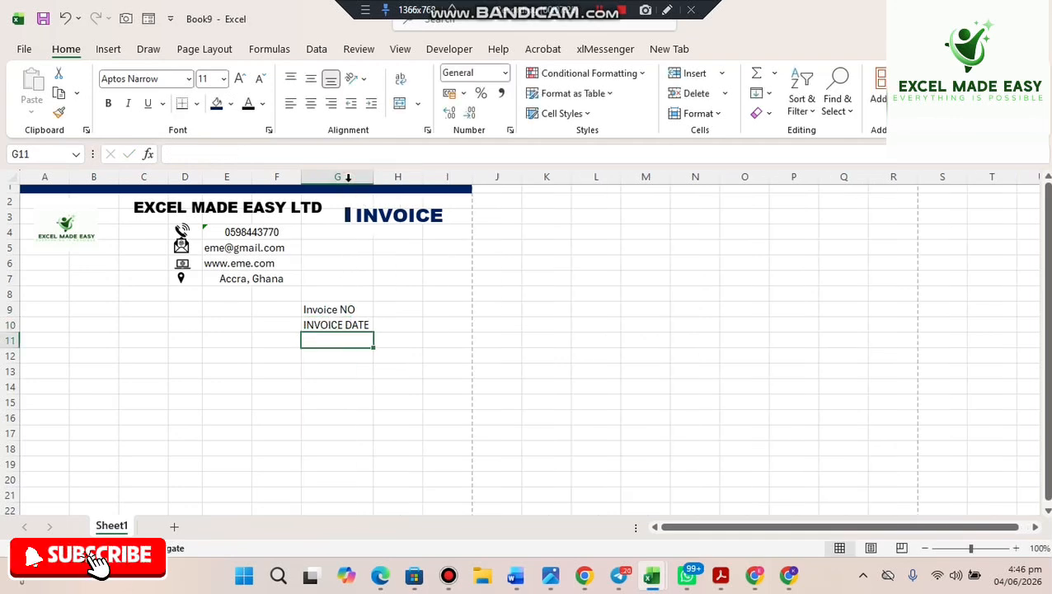
click(341, 311)
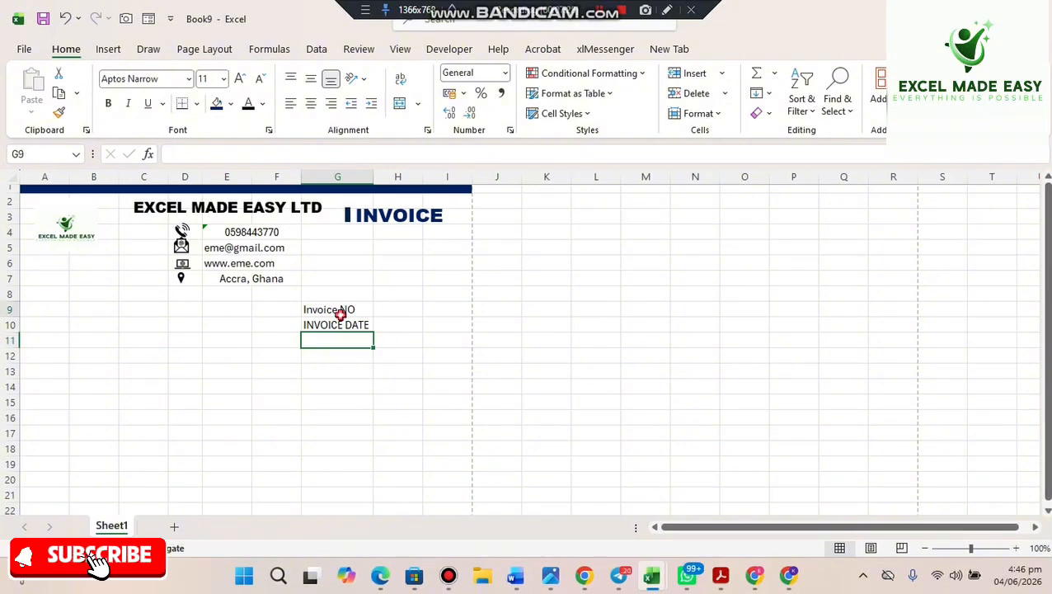
drag(397, 318, 451, 307)
click(409, 314)
click(398, 106)
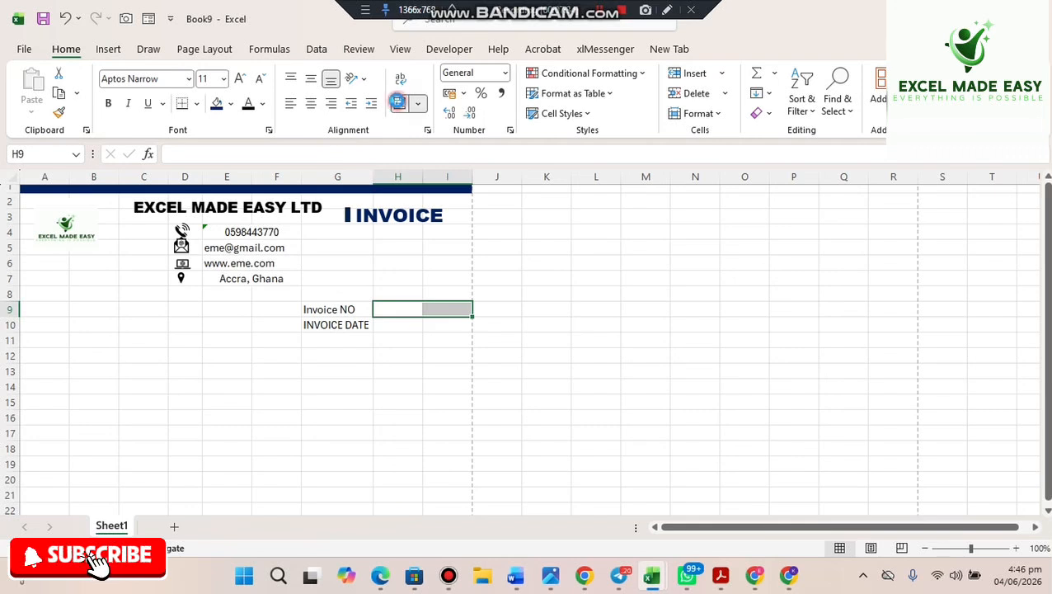
click(400, 326)
drag(400, 326, 439, 324)
click(399, 102)
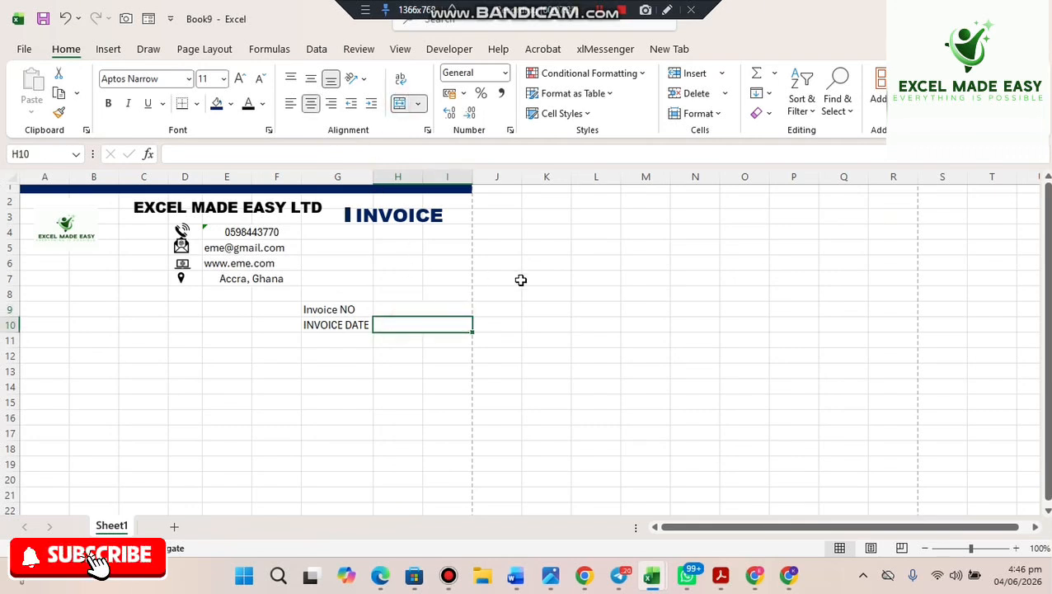
click(519, 280)
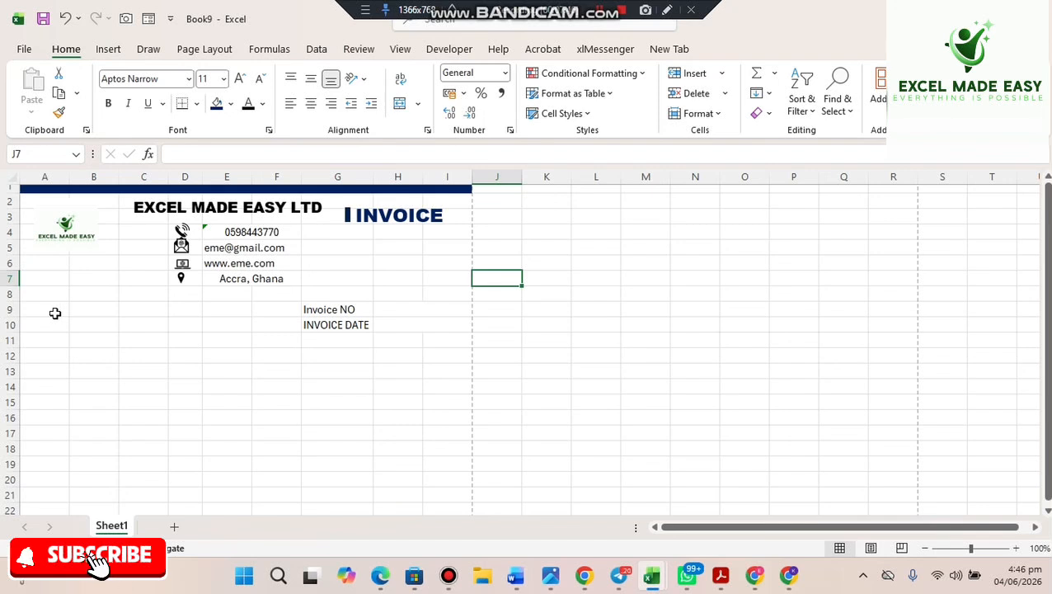
- Merge A9:C9 and enter the heading 'Bill To'
drag(50, 311, 124, 311)
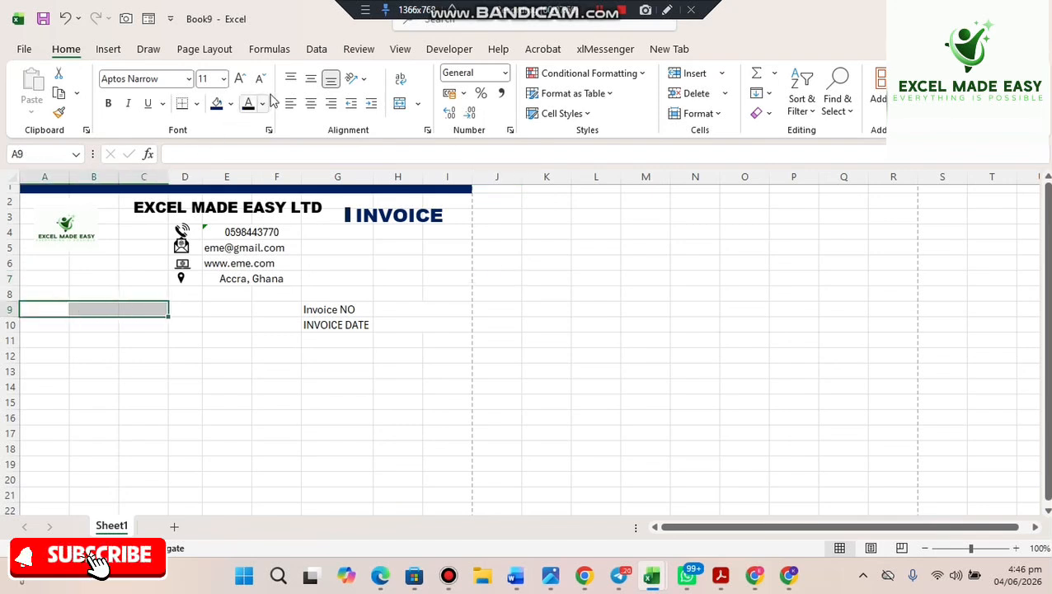
click(399, 104)
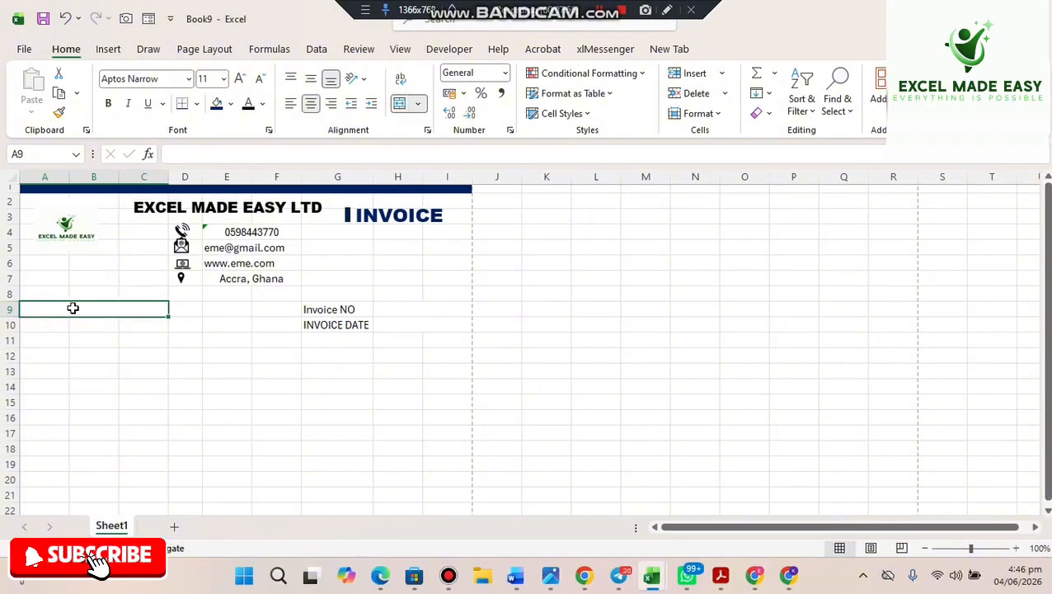
text(b)
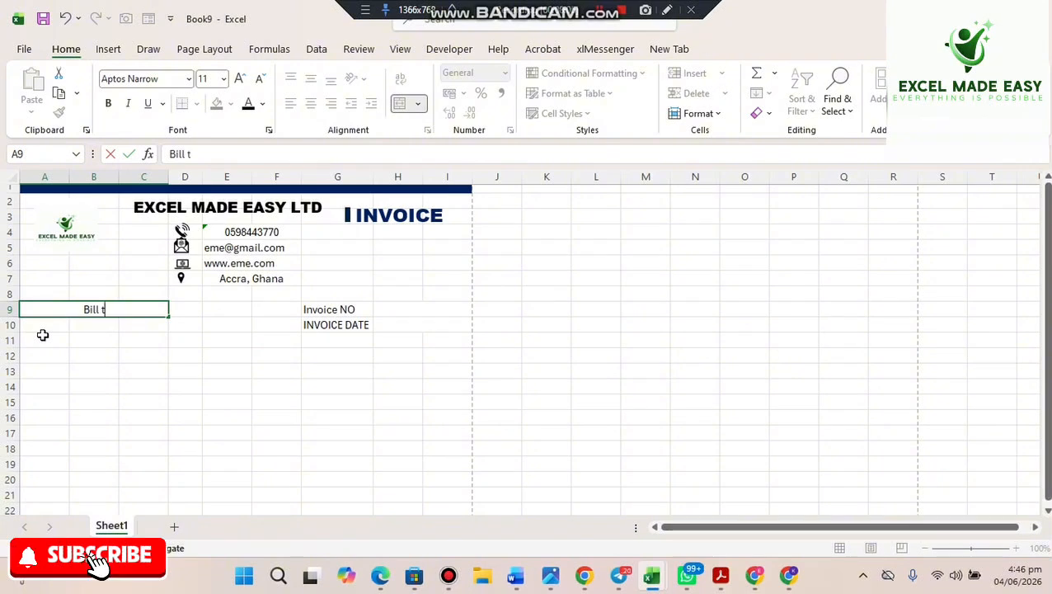
text(To)
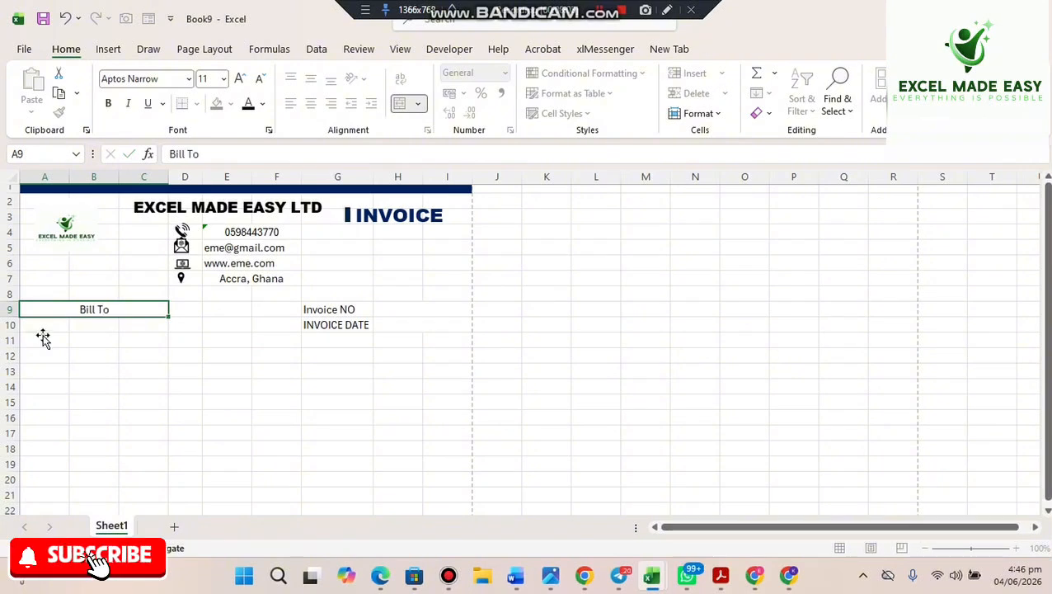
key(Return)
- Give the Bill To heading a navy fill with white text
click(88, 312)
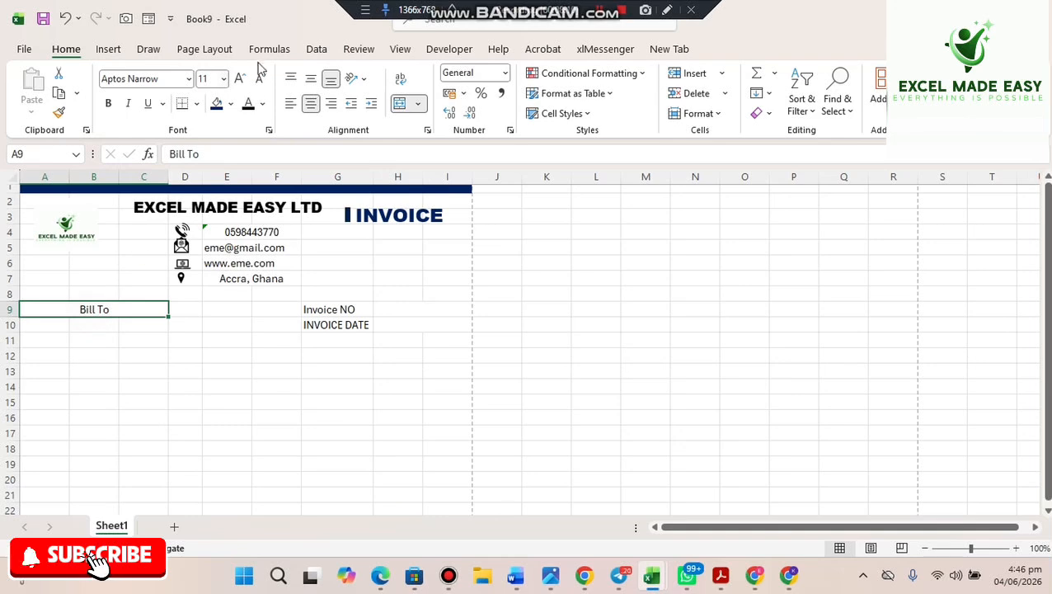
click(227, 105)
click(222, 106)
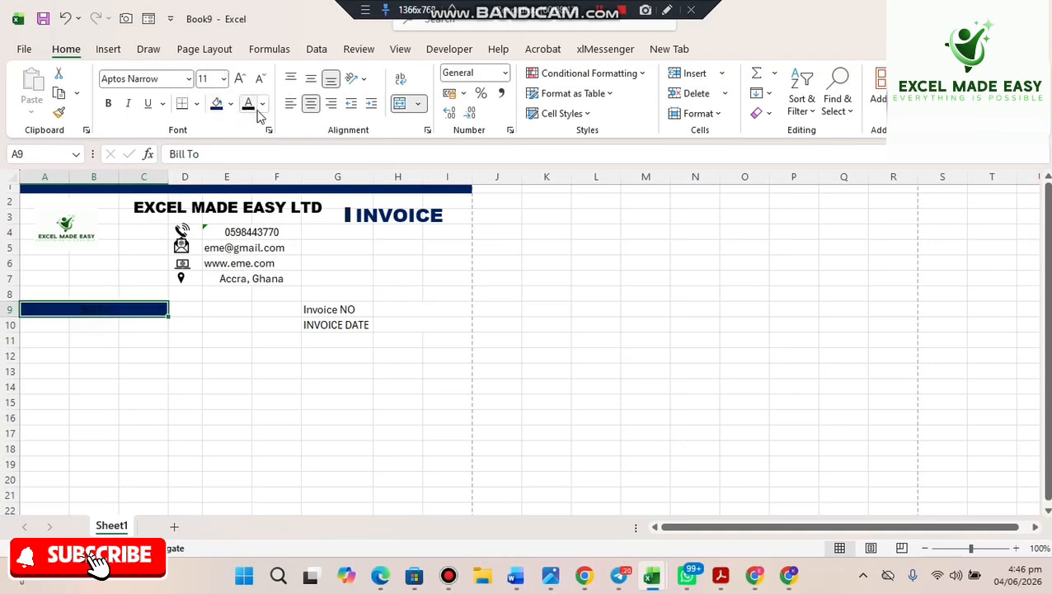
click(263, 106)
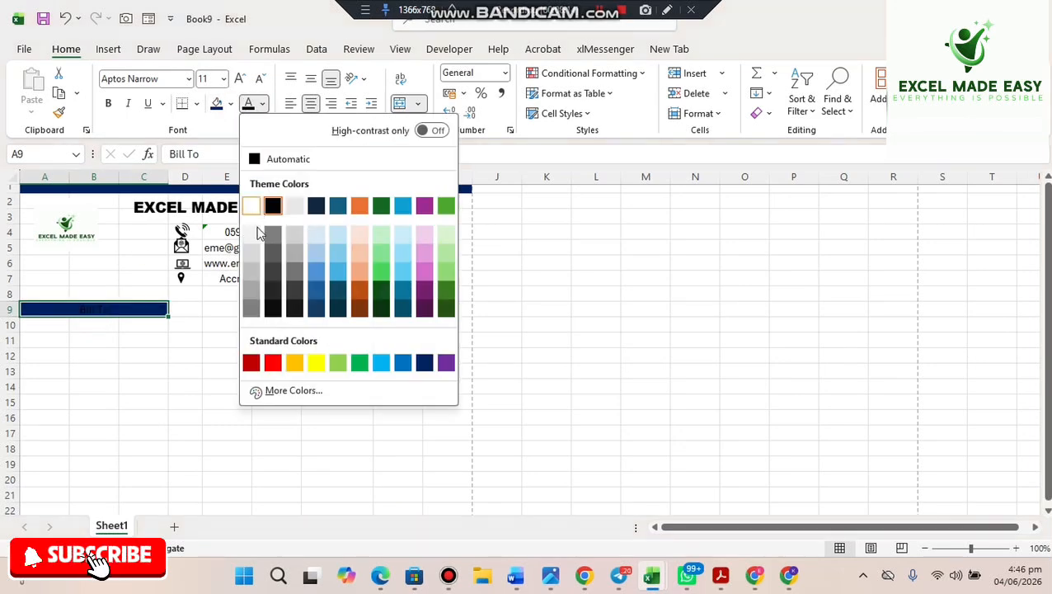
click(249, 205)
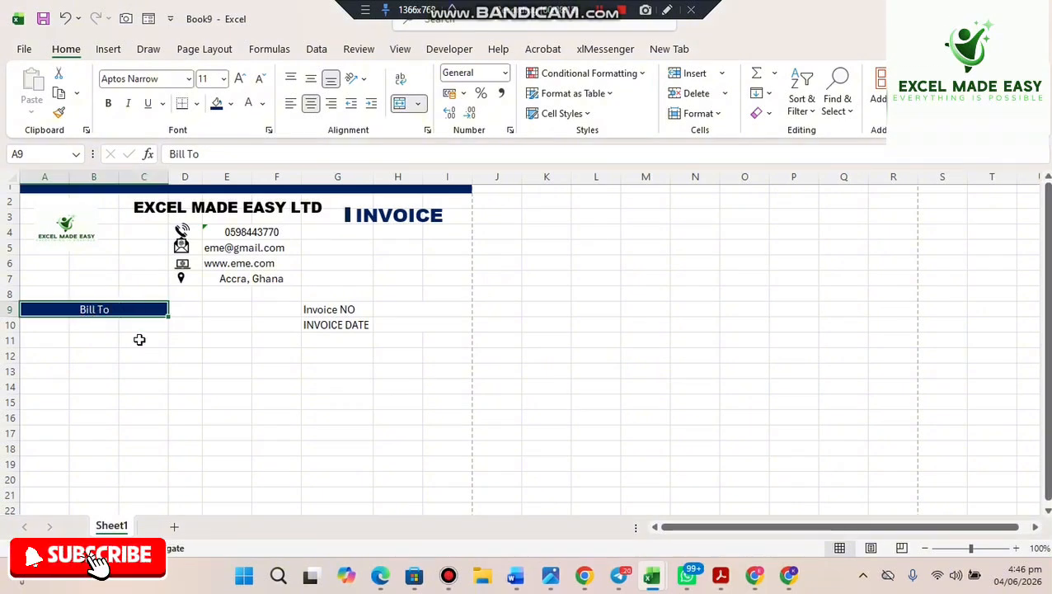
- Enter the label Company's name in A10
click(49, 328)
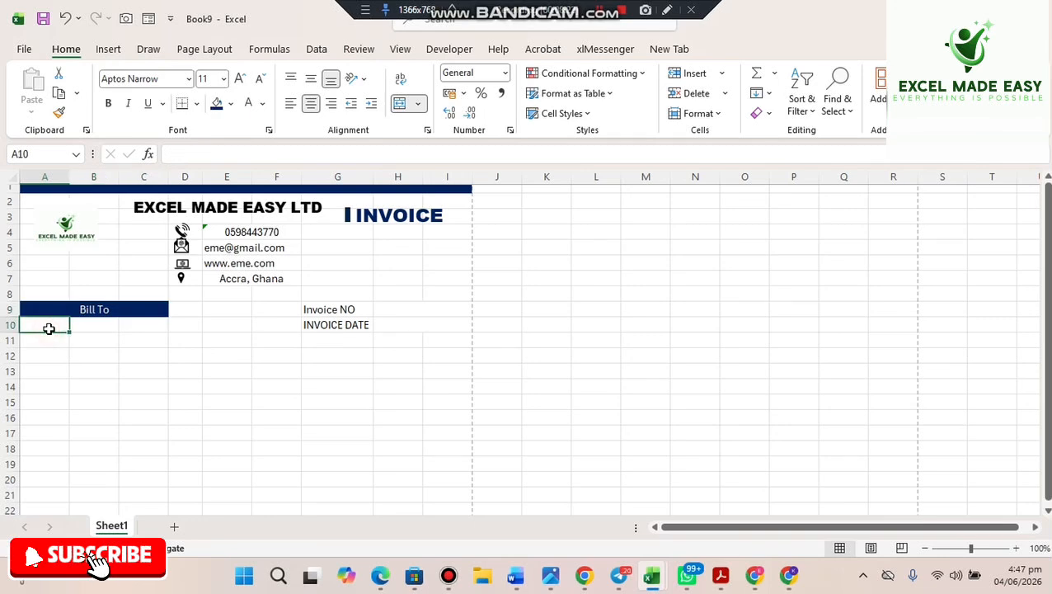
drag(56, 327, 78, 325)
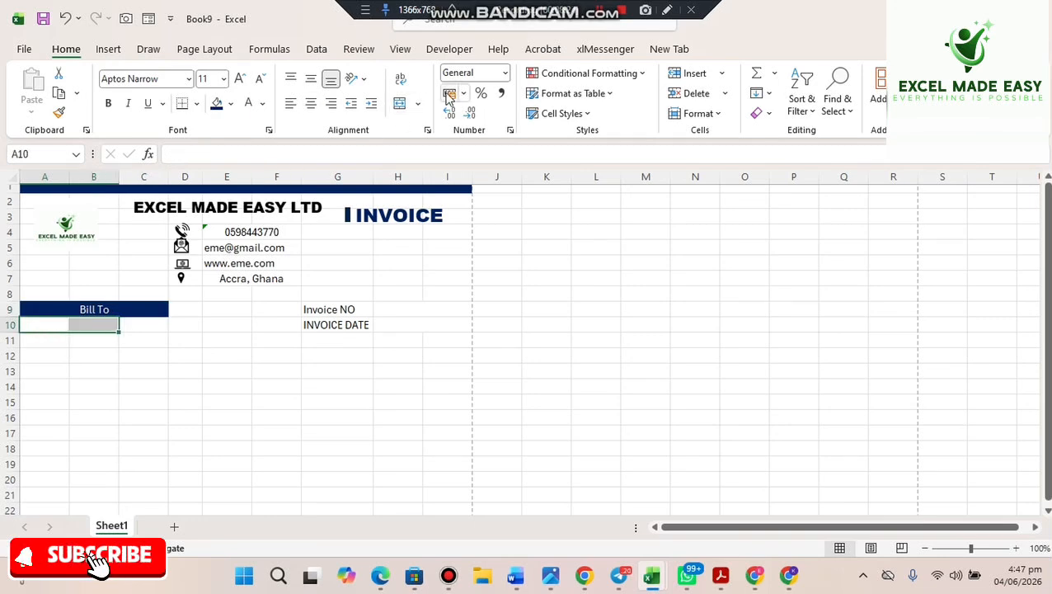
click(48, 325)
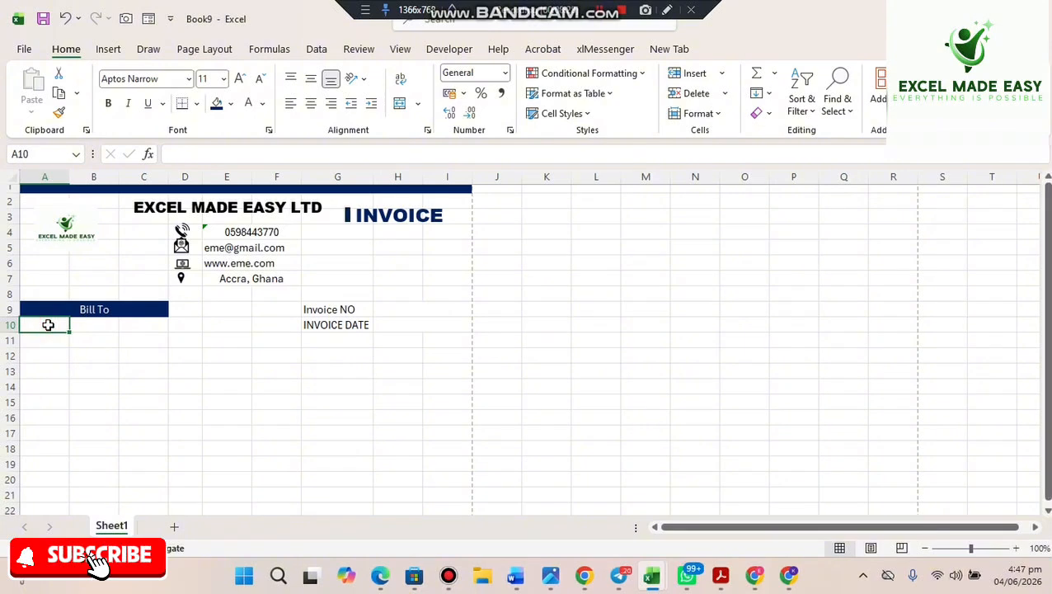
text(Comp)
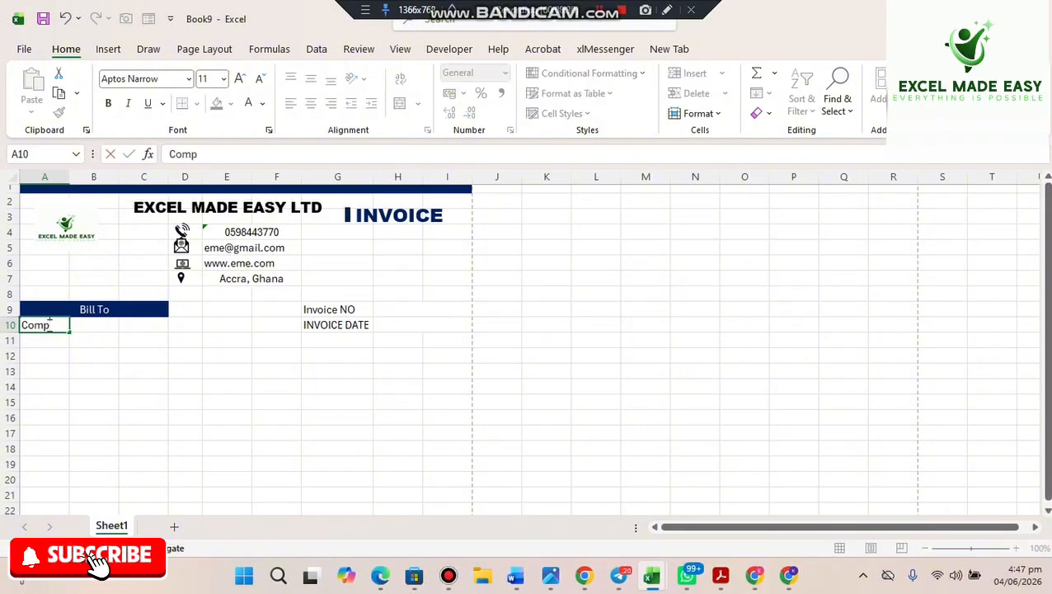
text('s name)
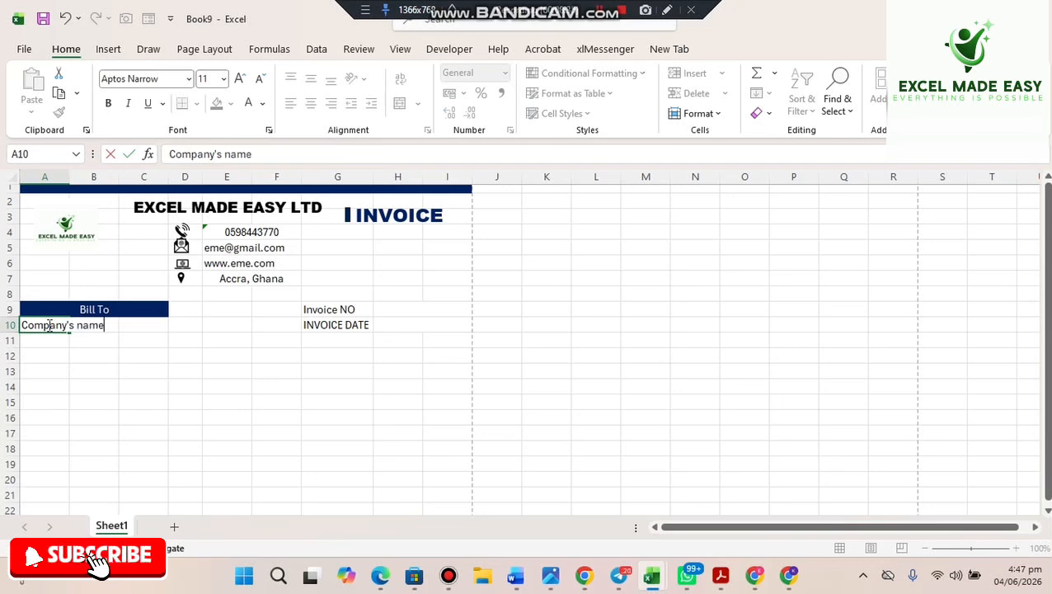
key(Return)
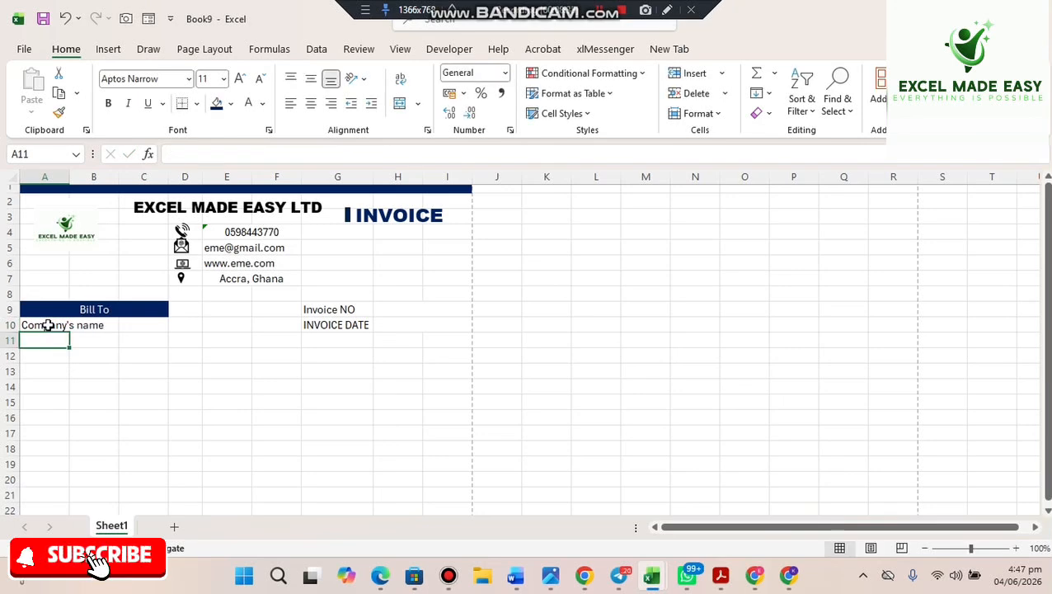
- Add Company Tel. in A11 and Company's address in A12
key(ctrl+apostrophe)
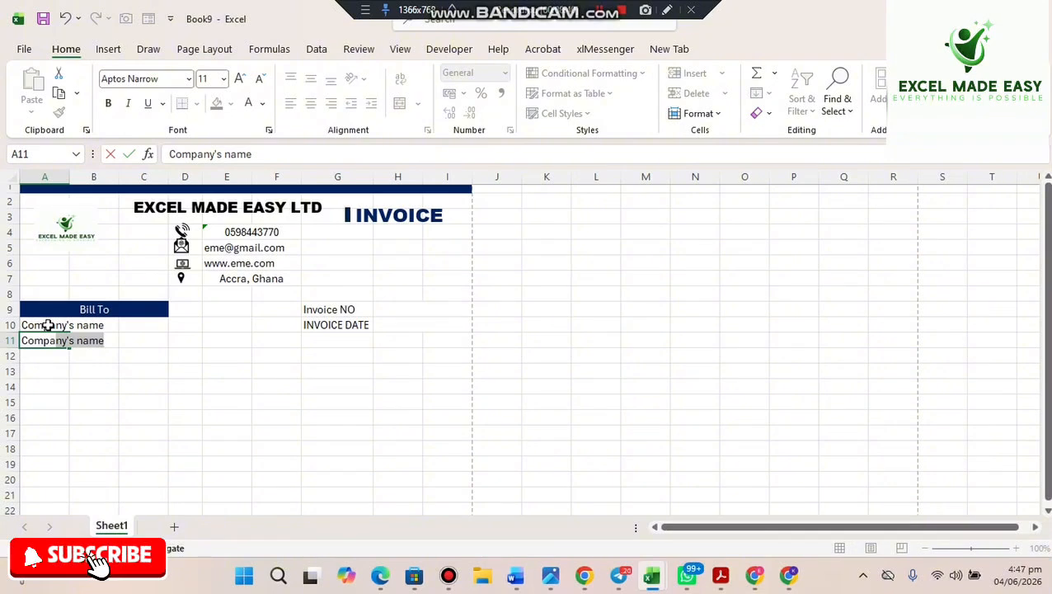
key(BackSpace)
key(BackSpace)
key(BackSpace)
key(BackSpace)
key(BackSpace)
key(BackSpace)
key(BackSpace)
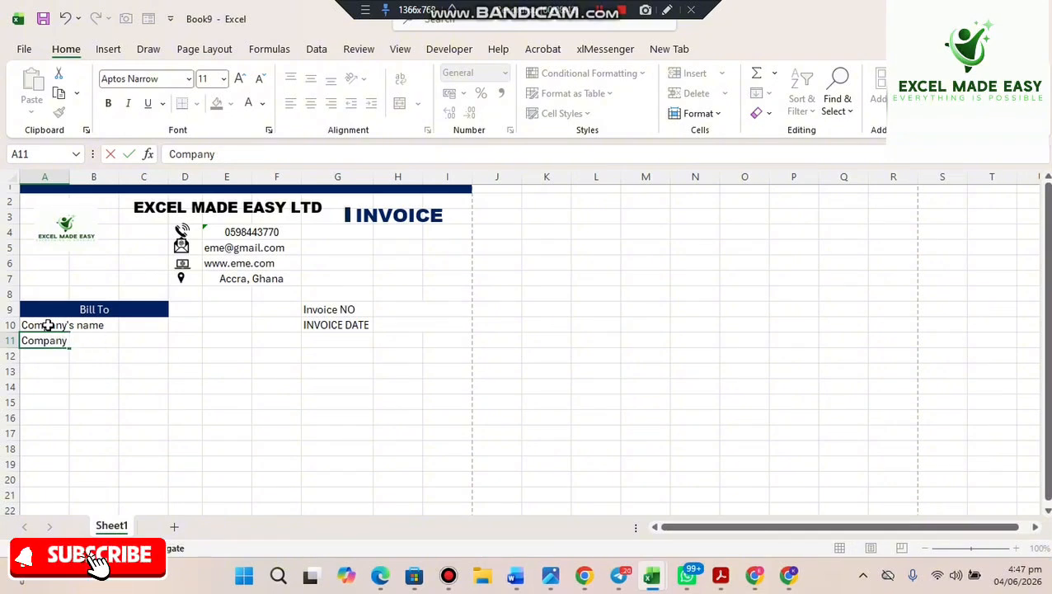
text(Tel.)
key(Return)
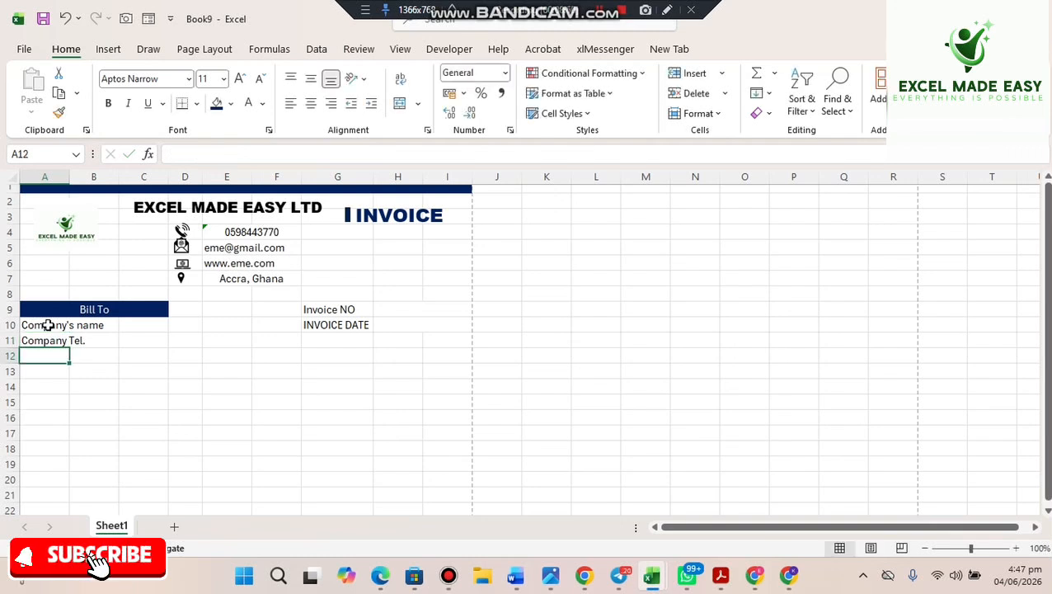
text(Com)
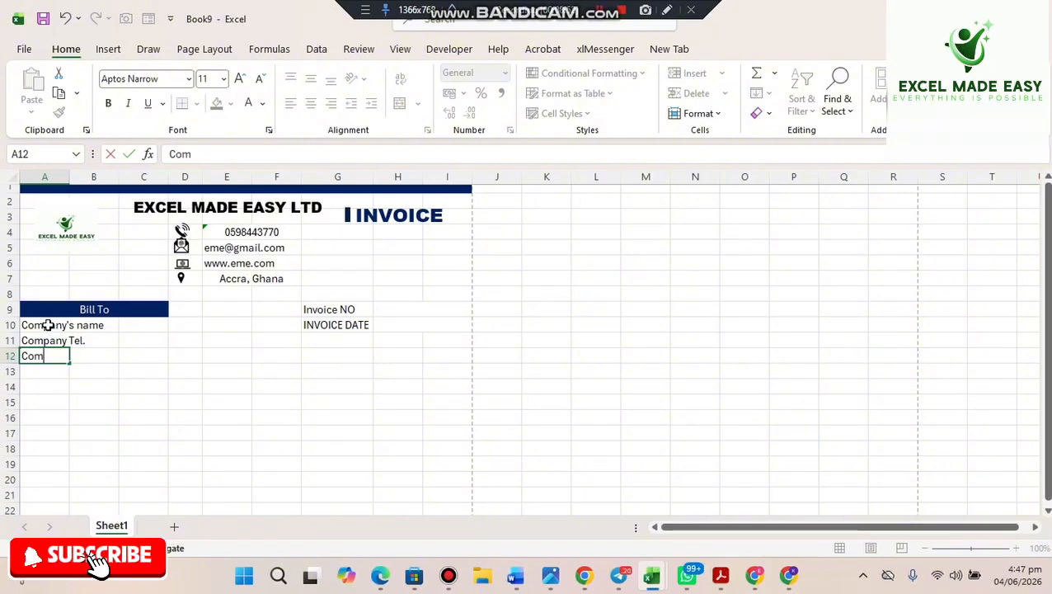
text(pany)
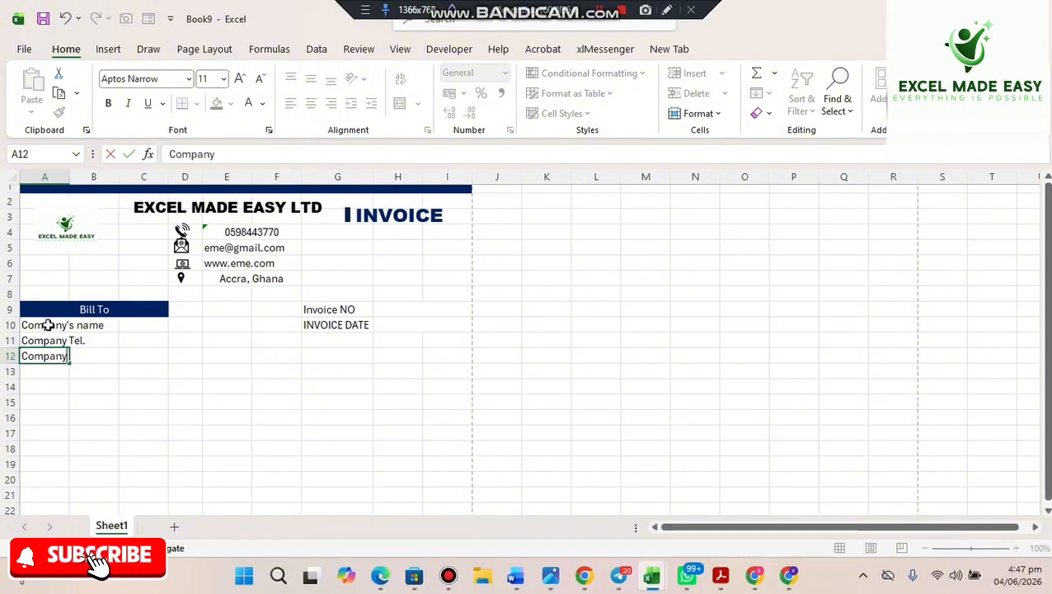
text('s )
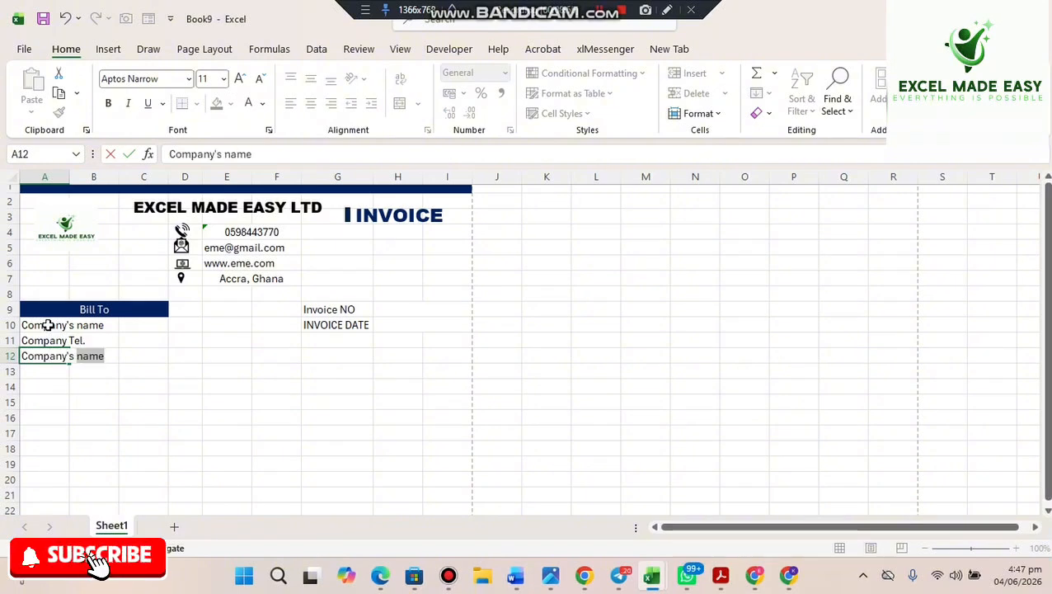
text(address)
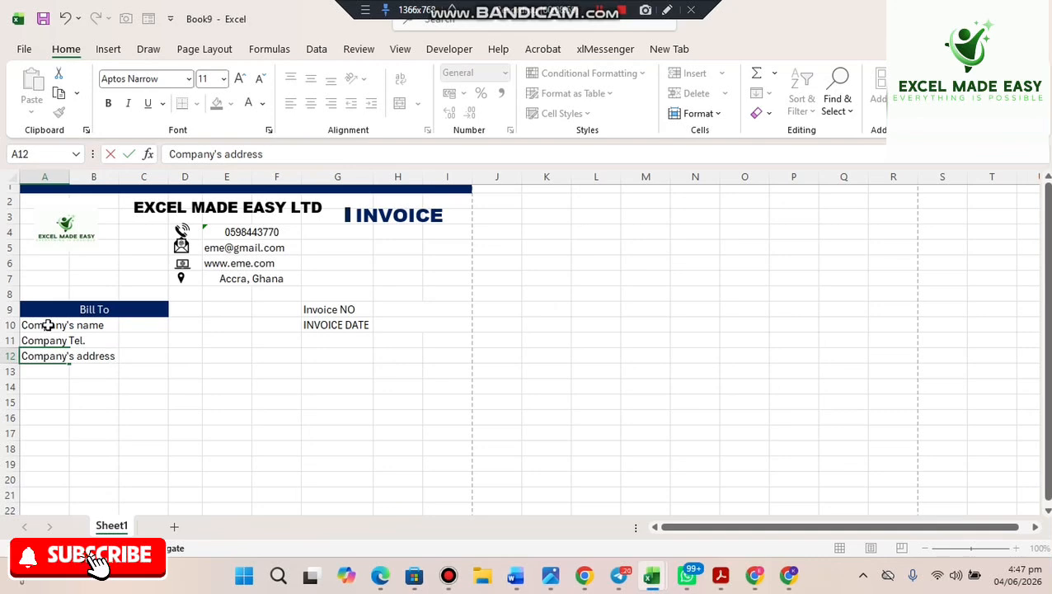
key(Return)
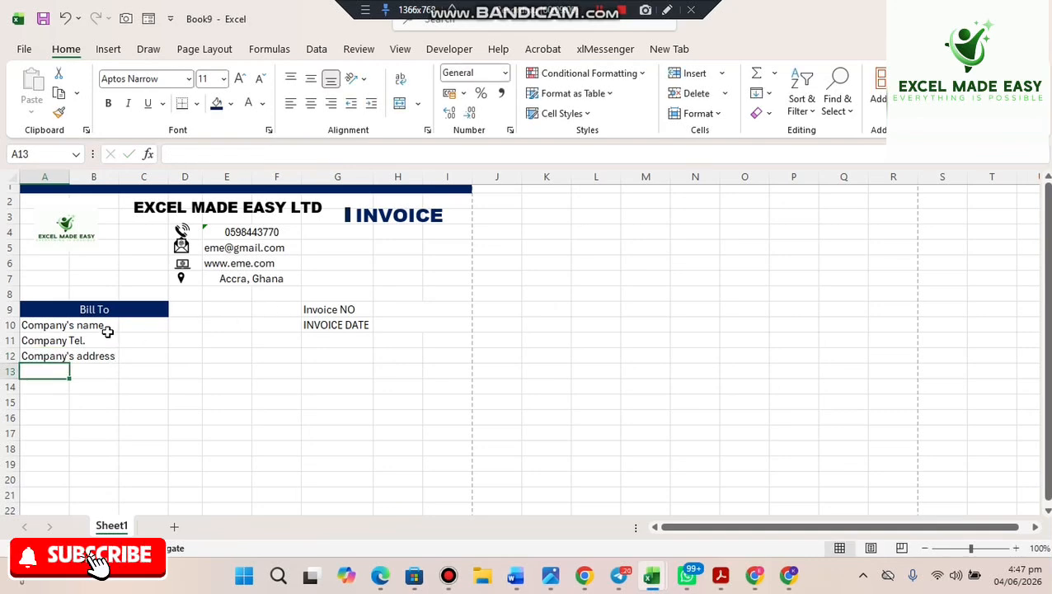
- Merge C10:E10 into one cell beside Company's name
click(148, 324)
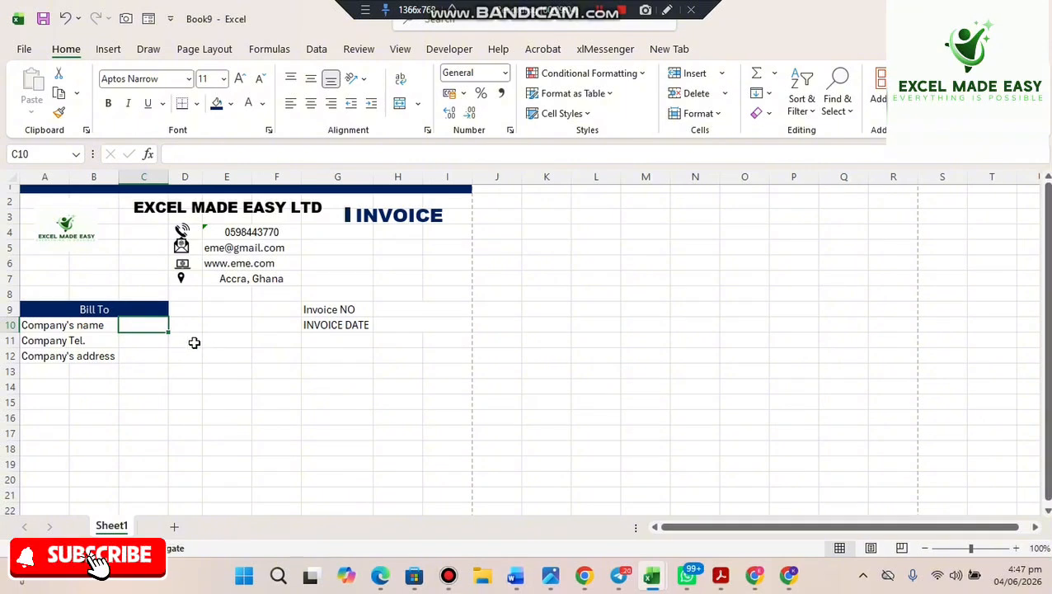
drag(144, 324, 217, 327)
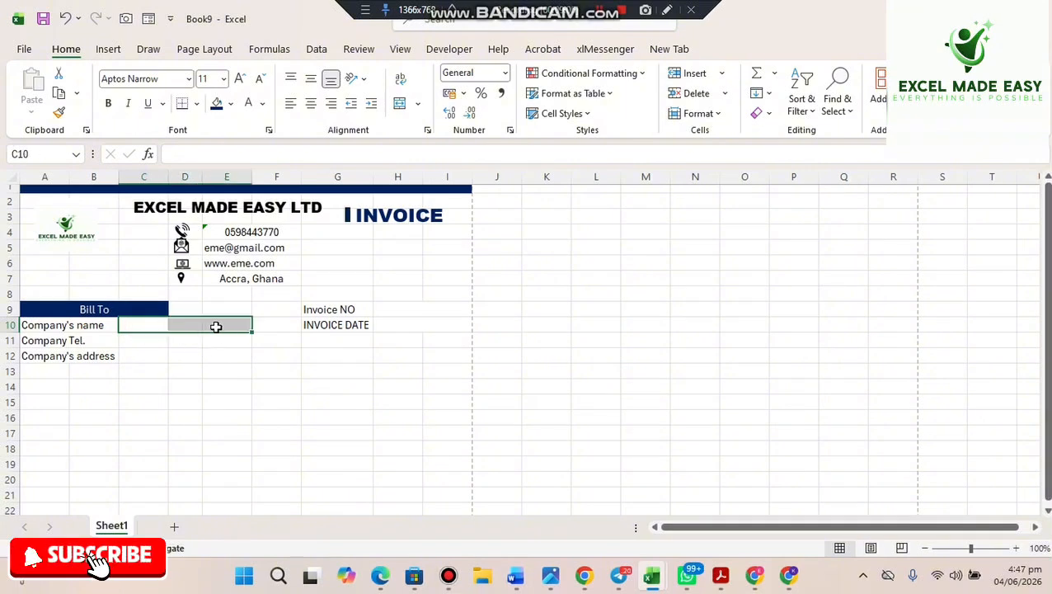
click(399, 102)
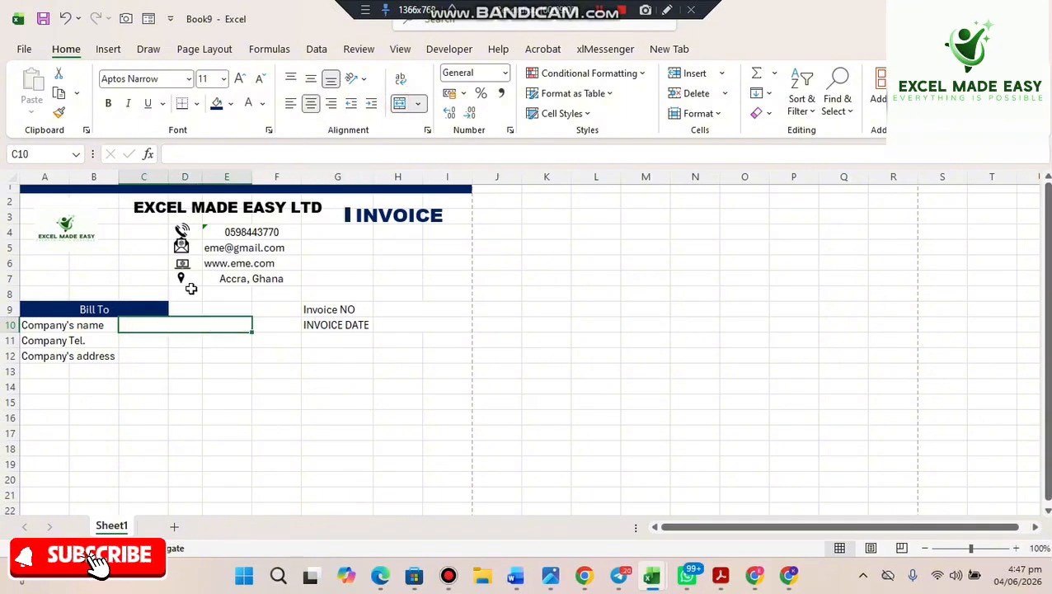
click(144, 343)
drag(144, 343, 216, 352)
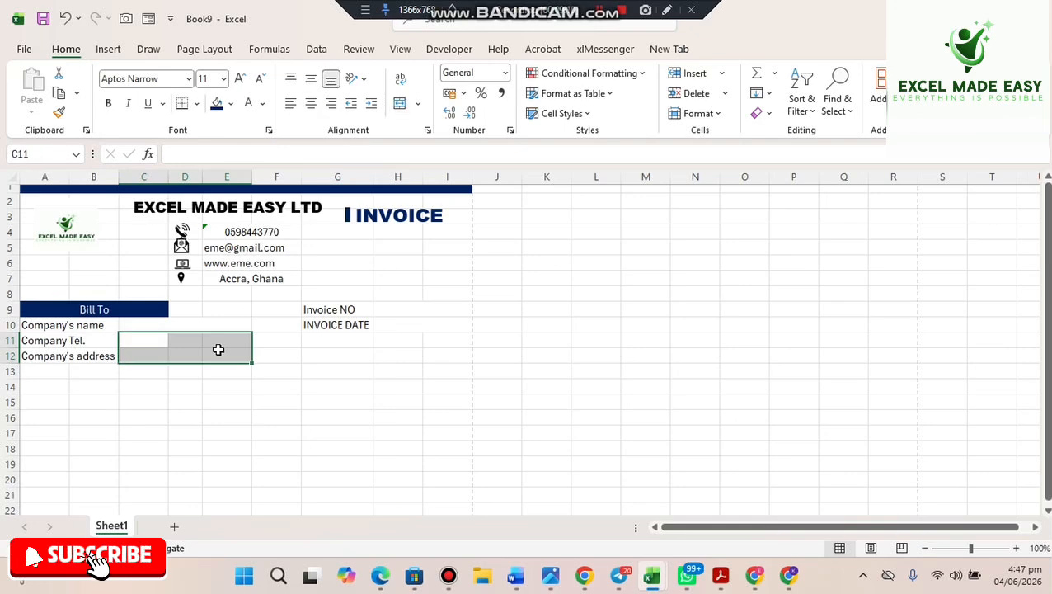
- Copy the merge with Format Painter to C11:E11 and C12:E12
click(183, 324)
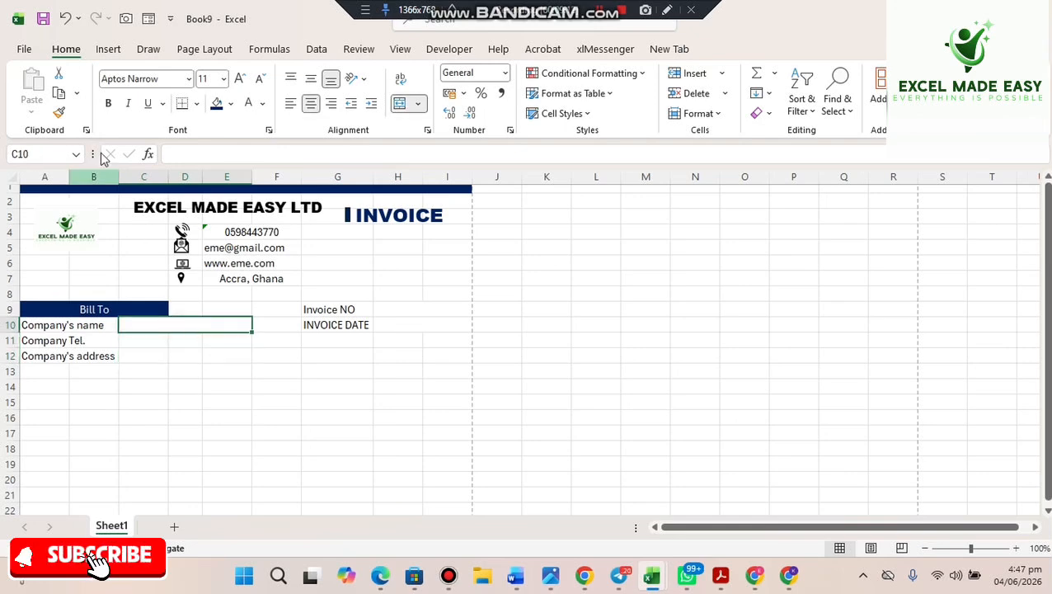
click(59, 111)
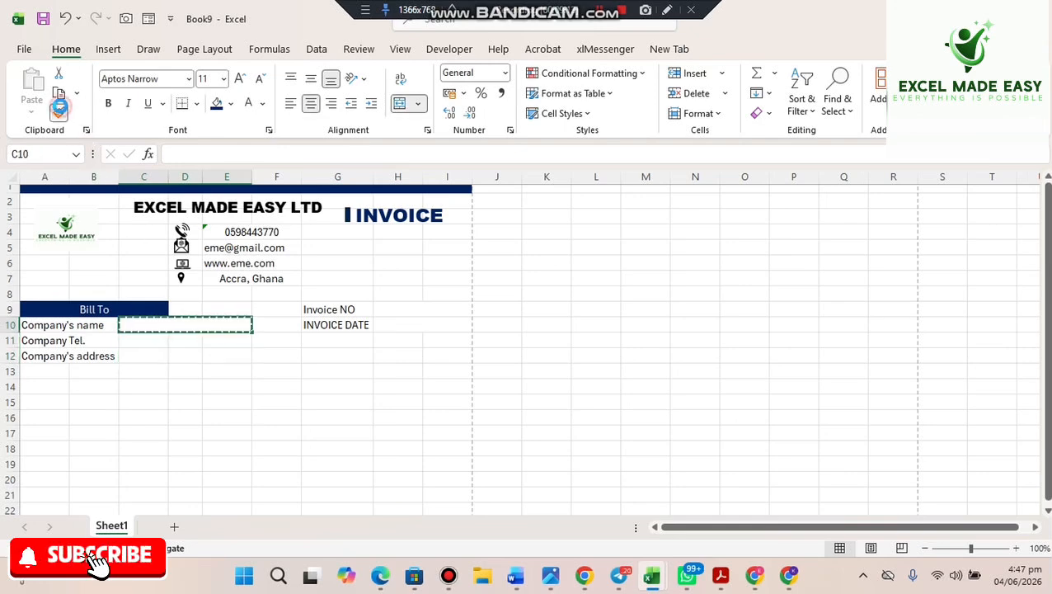
click(132, 338)
click(58, 110)
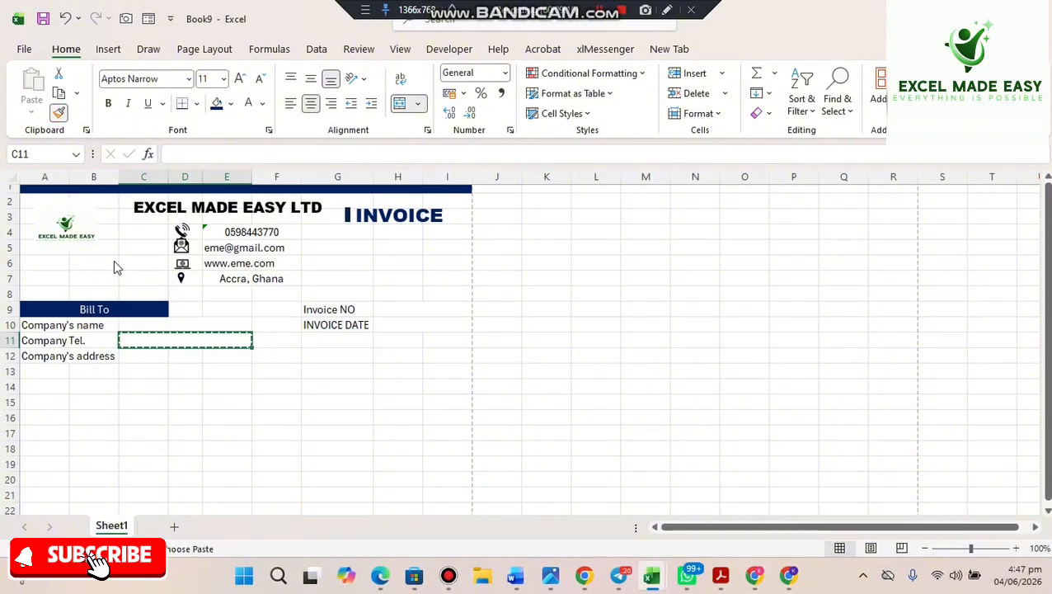
click(136, 352)
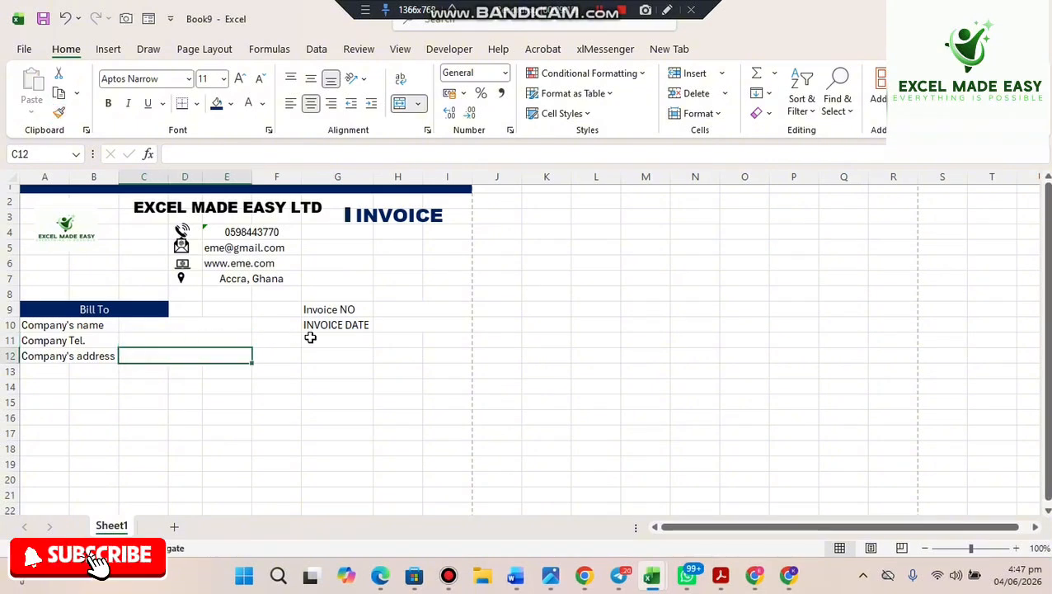
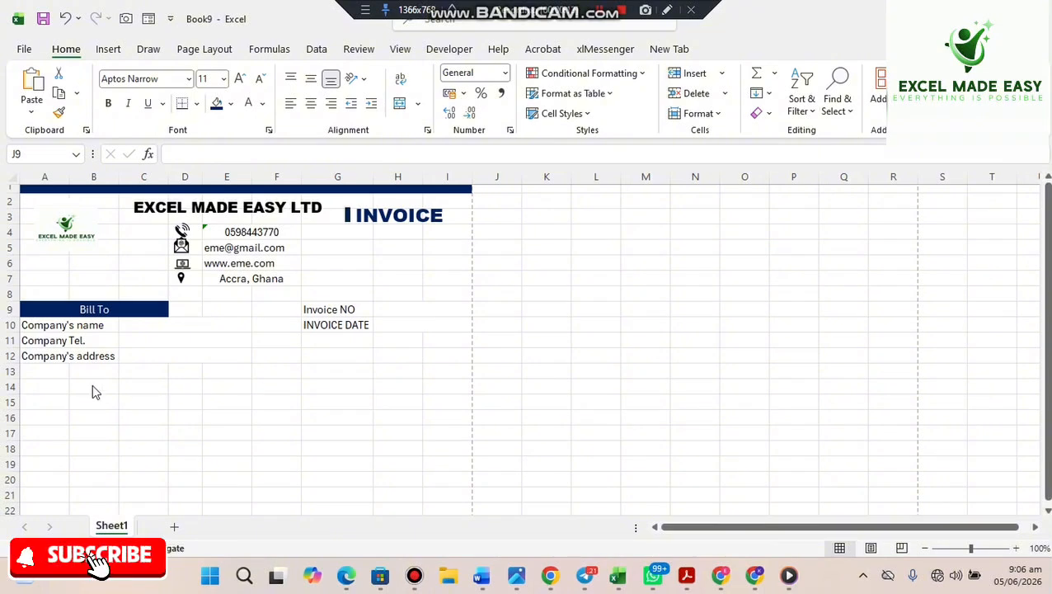
- Merge A14:I14 into one cell and enter the centred heading ORDER DETAILS
click(54, 387)
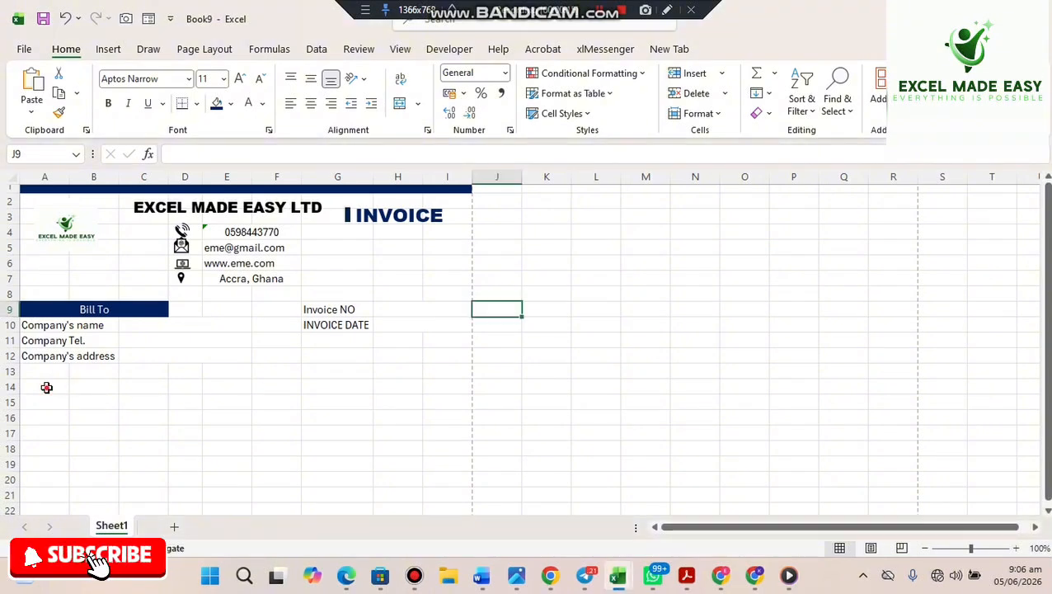
drag(46, 388, 440, 383)
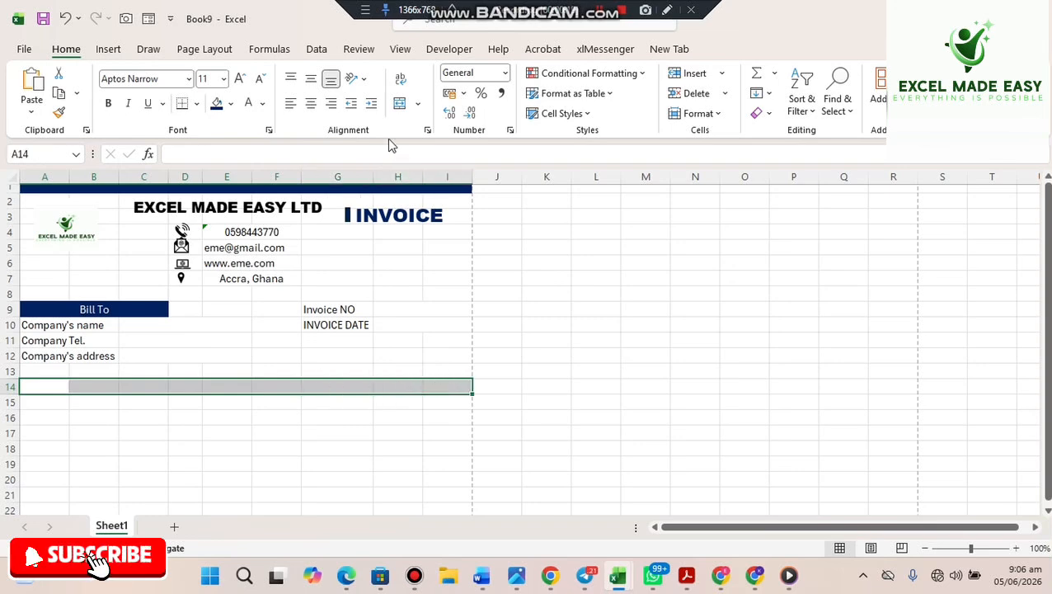
click(402, 105)
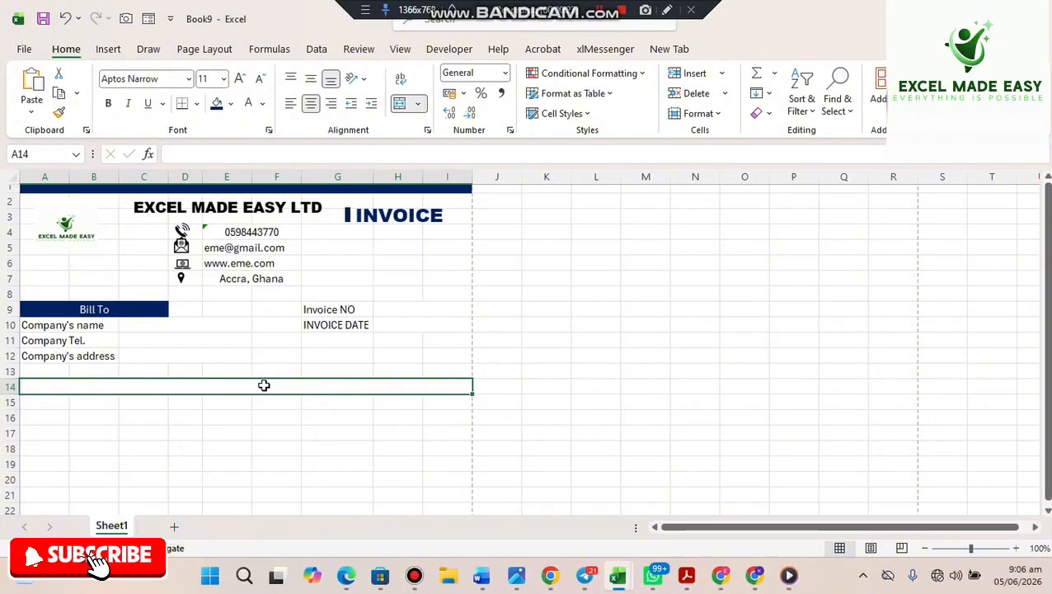
text(O)
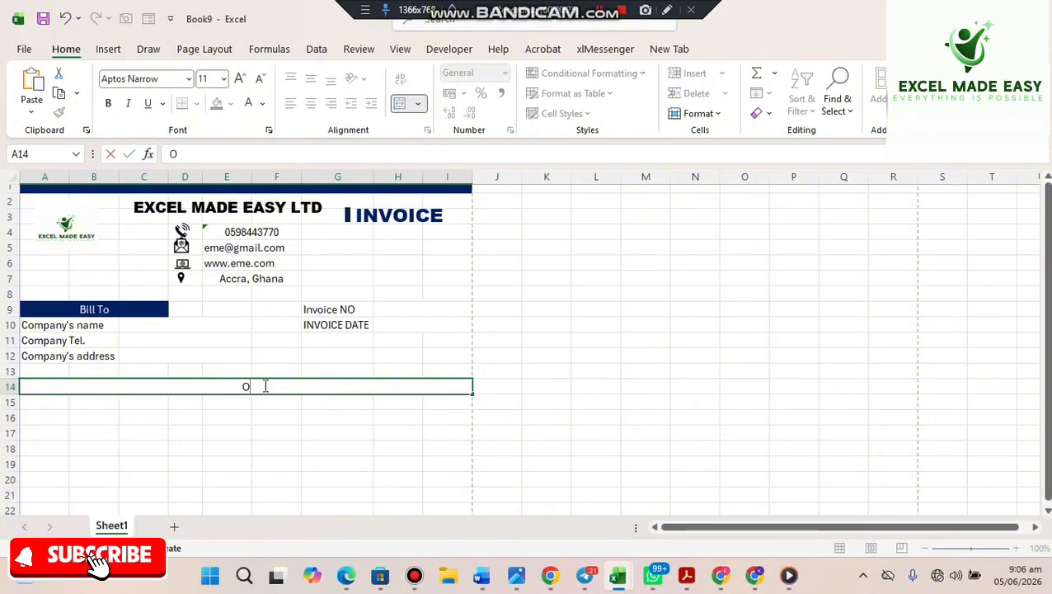
text(O)
key(BackSpace)
text(RDER)
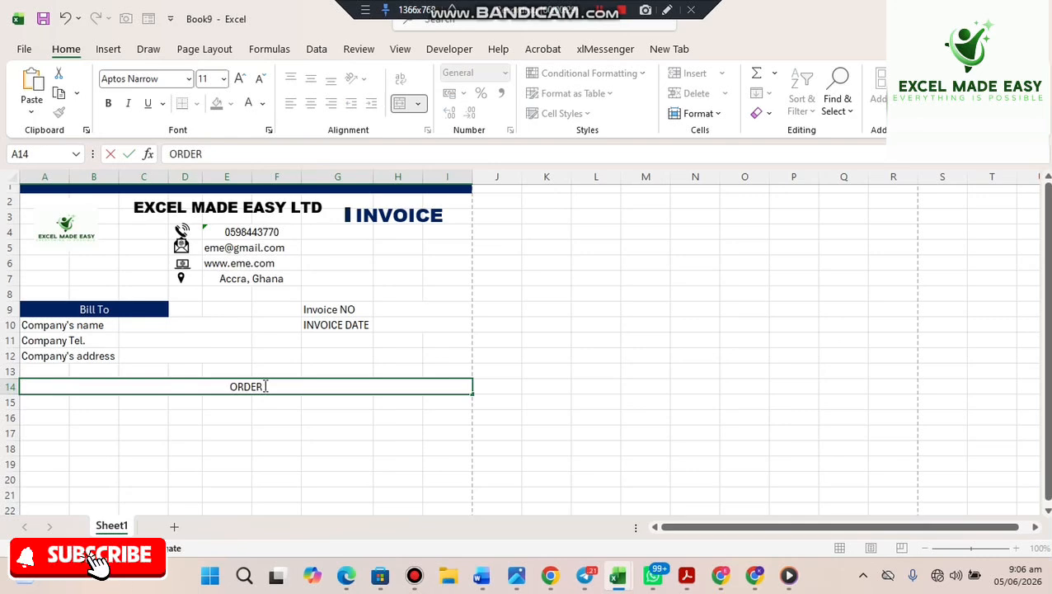
text( DETAILS)
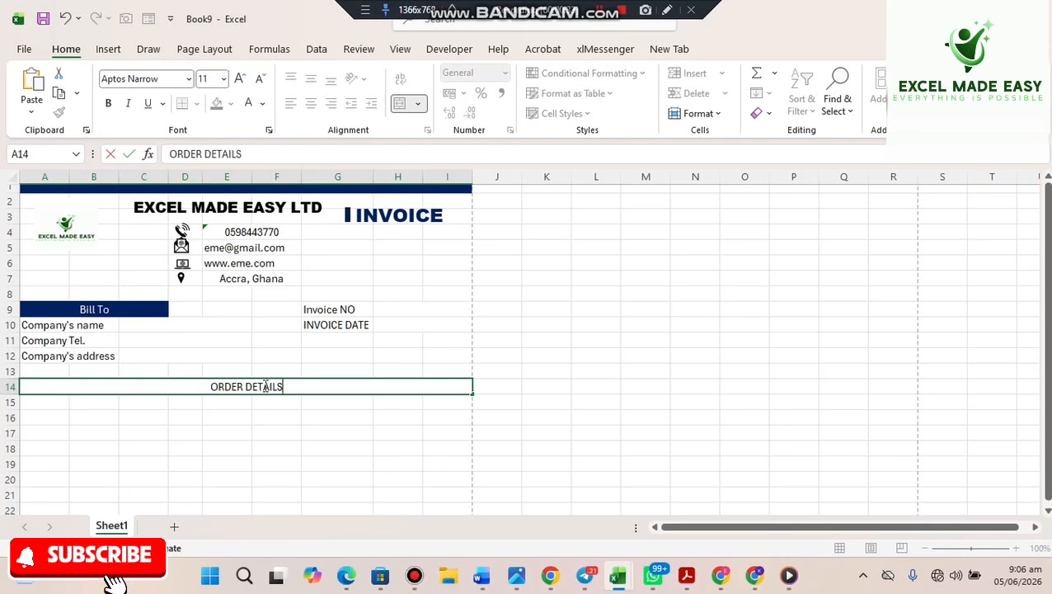
key(Return)
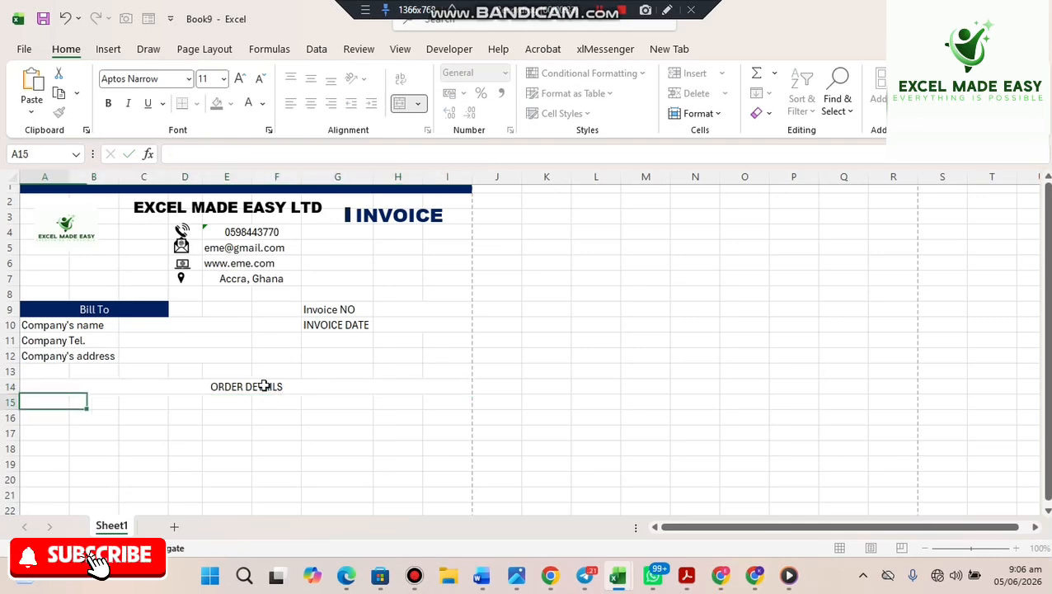
- Make the ORDER DETAILS heading bold white Arial Black text on a dark blue fill
click(251, 383)
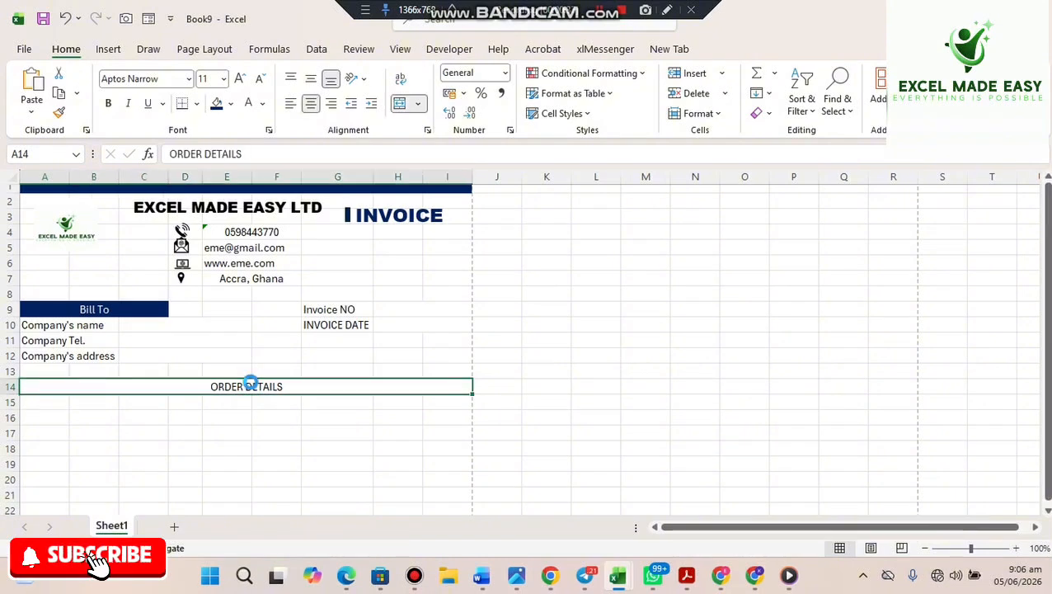
key(ctrl+b)
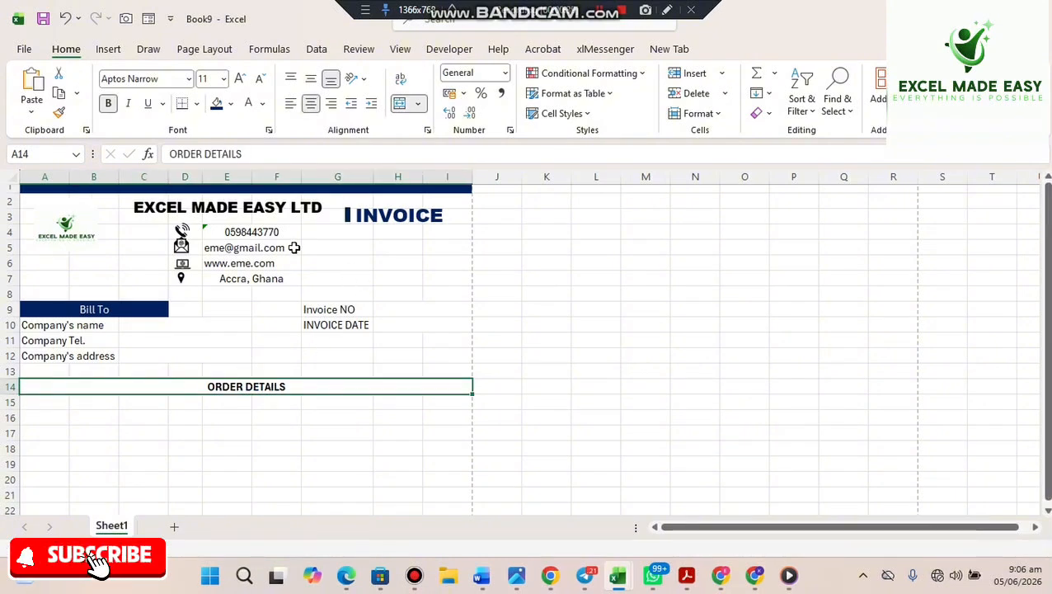
click(216, 105)
click(249, 103)
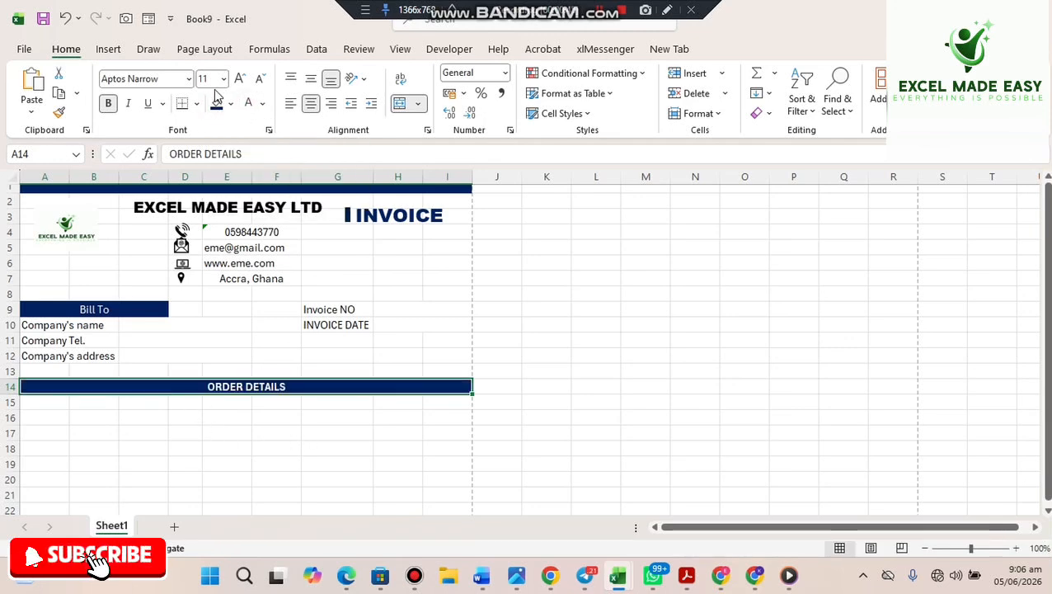
click(189, 79)
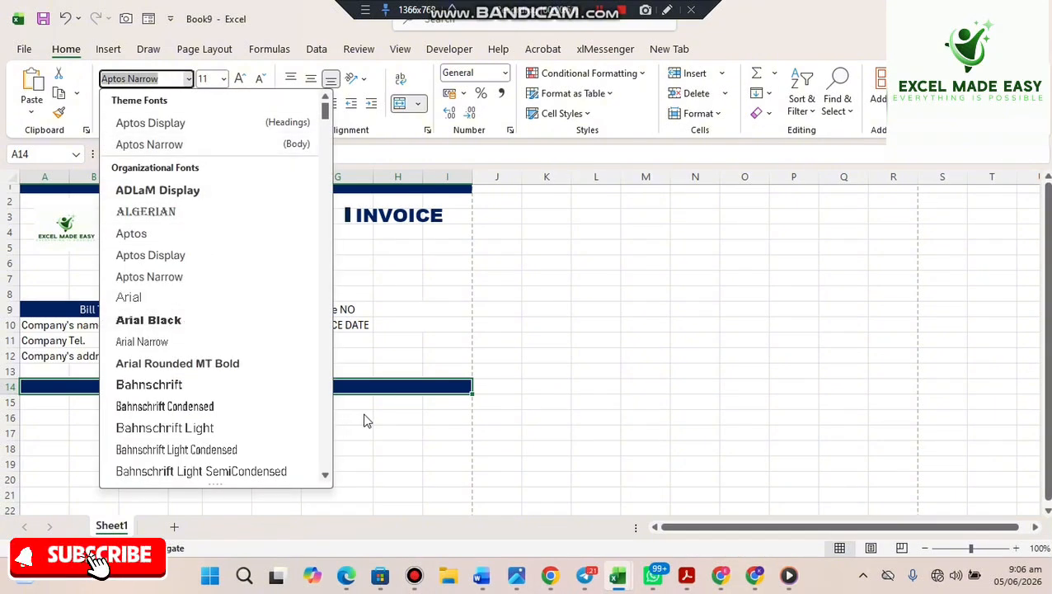
click(209, 314)
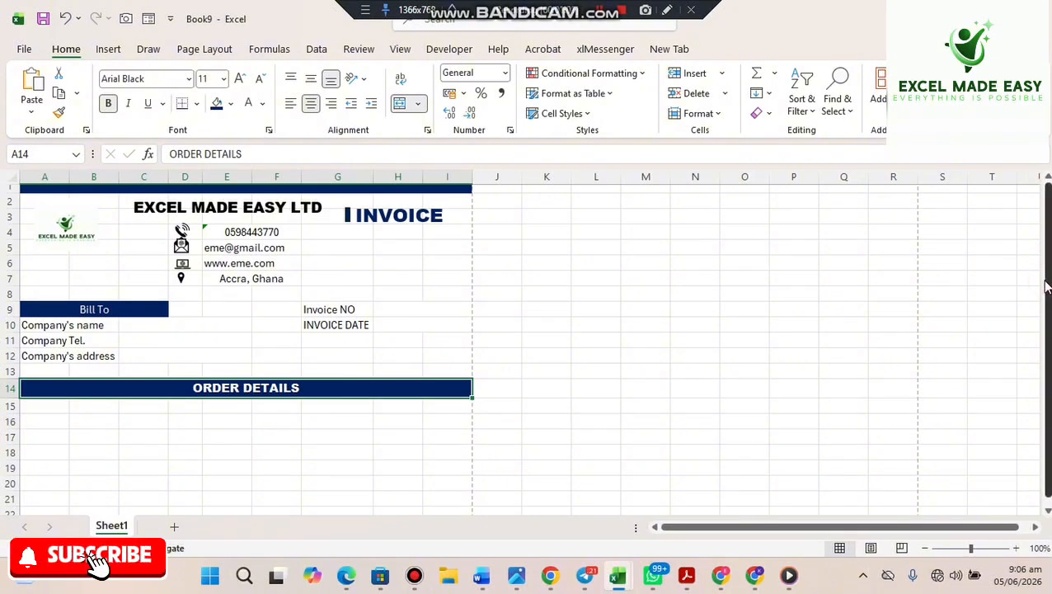
scroll(1046, 285, down, 1)
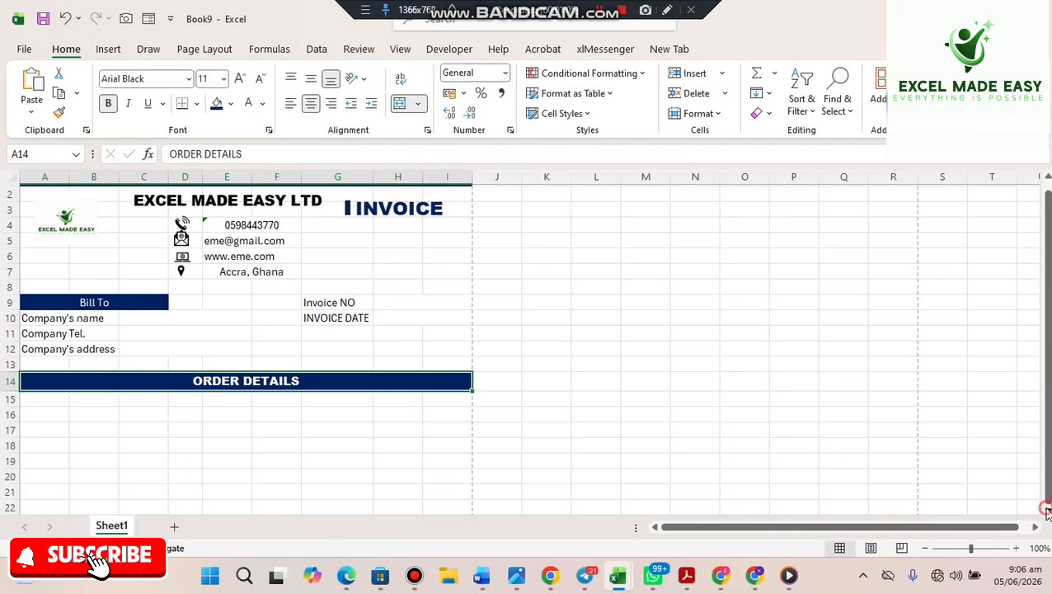
scroll(1046, 511, down, 3)
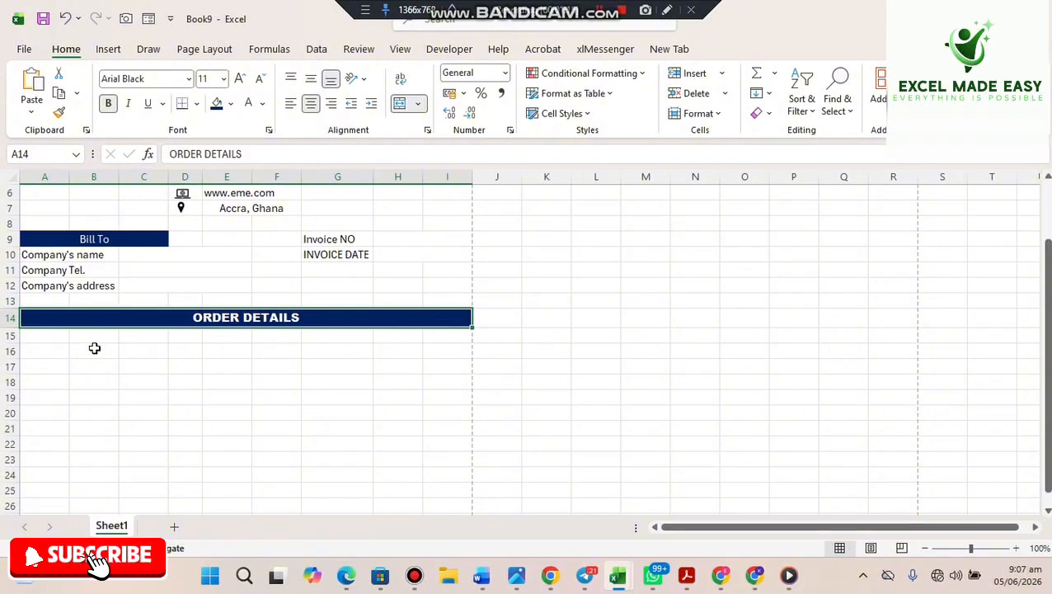
- Add the Item header in merged A16:B16 and Description in merged C16:F16
drag(51, 336, 83, 336)
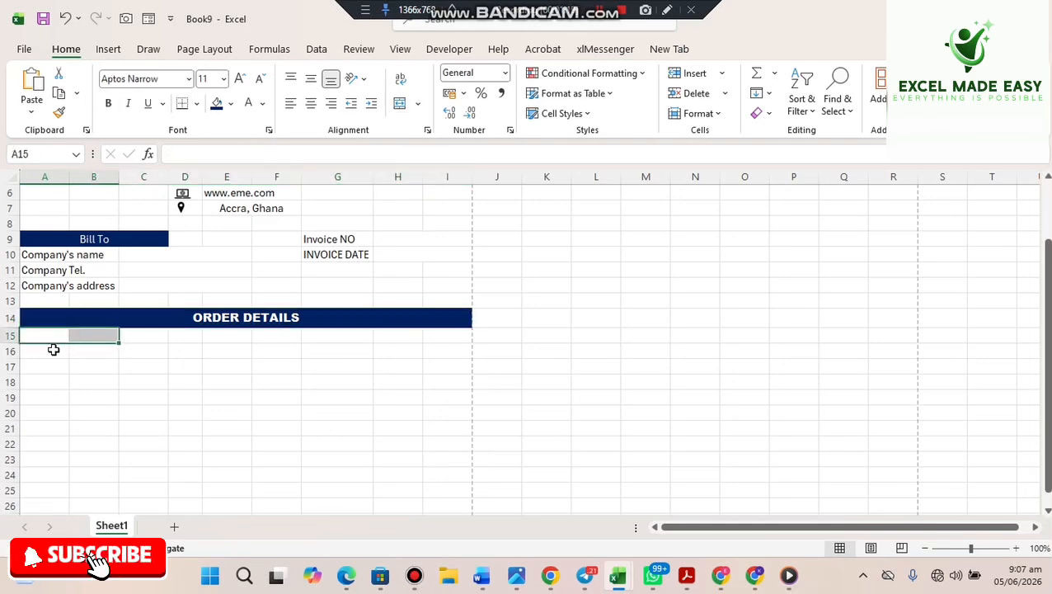
click(48, 350)
drag(49, 349, 86, 347)
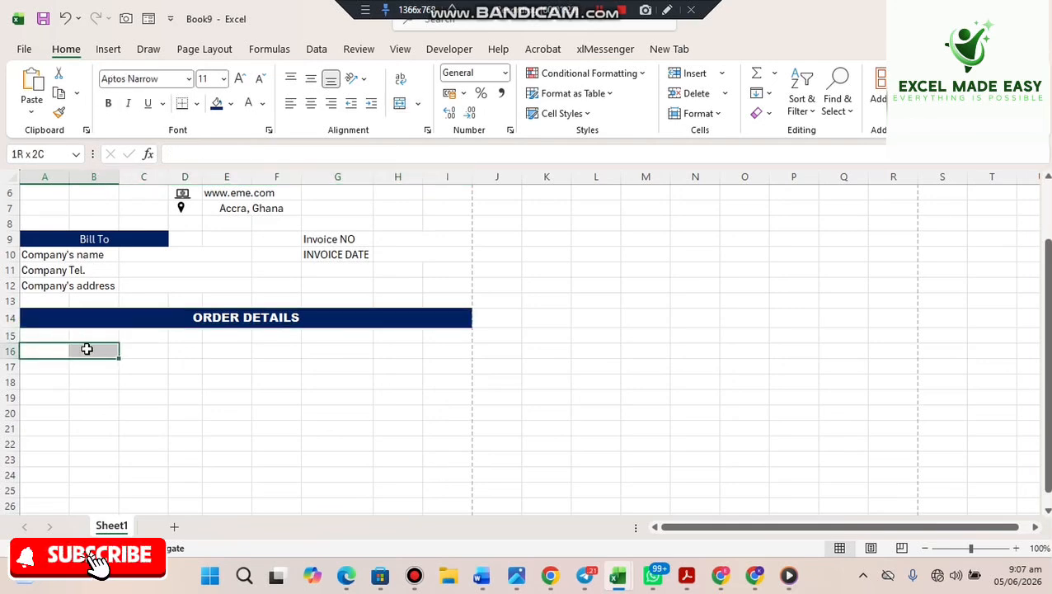
click(399, 105)
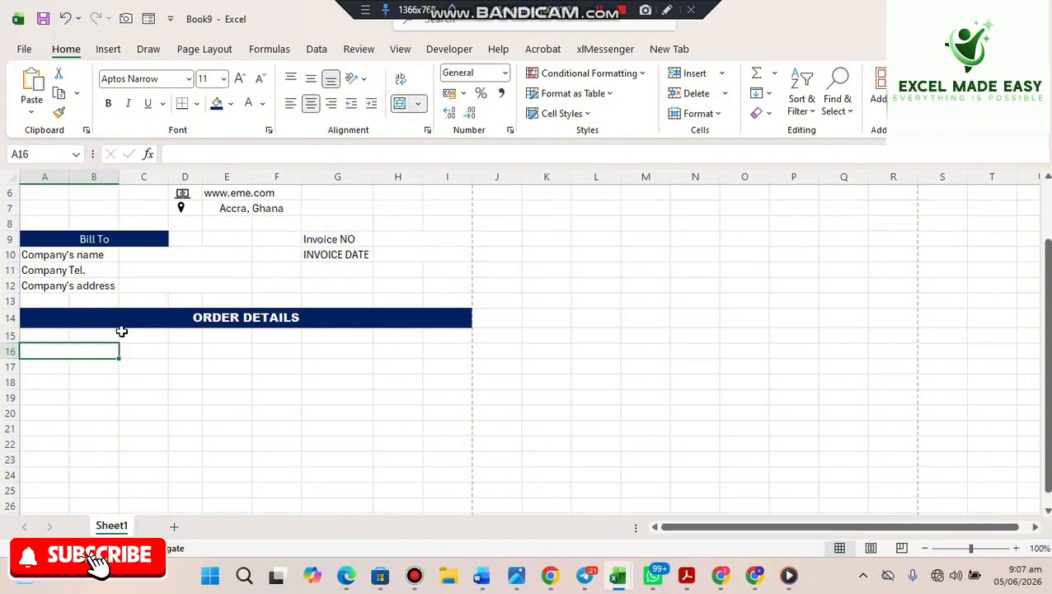
text(Item)
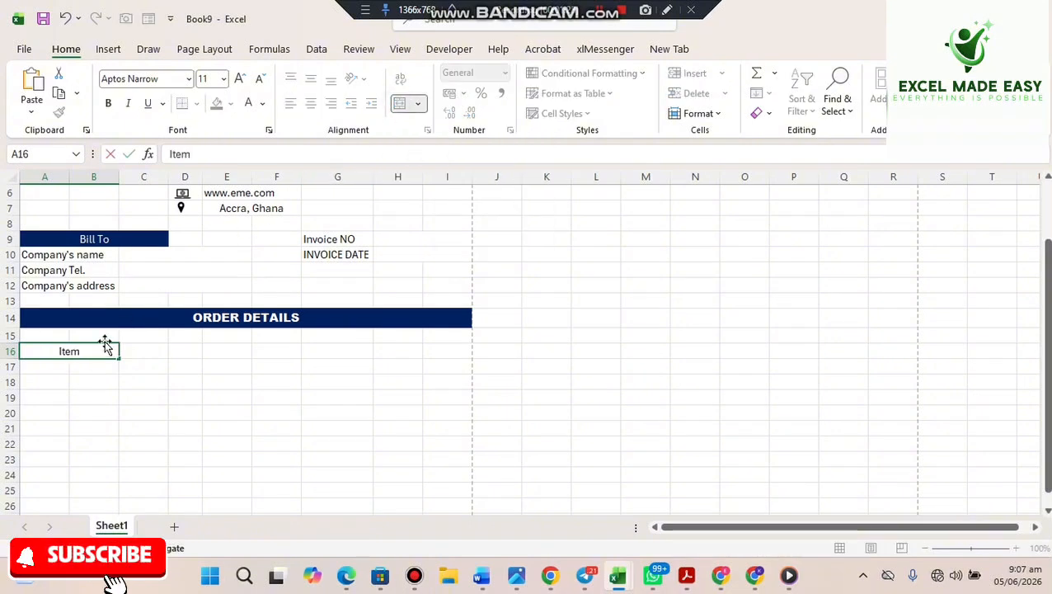
key(Tab)
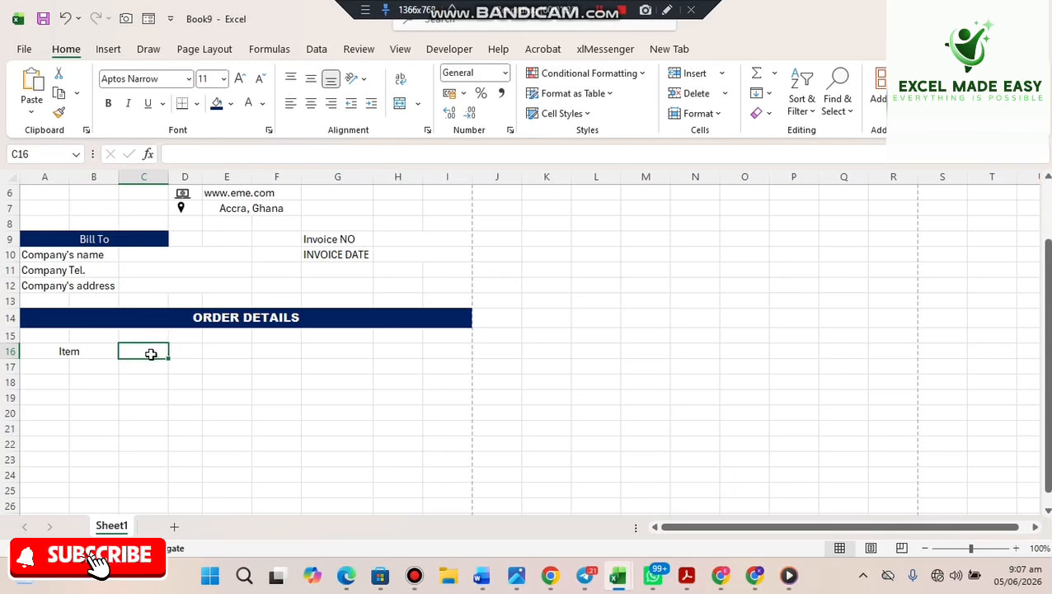
drag(151, 354, 264, 350)
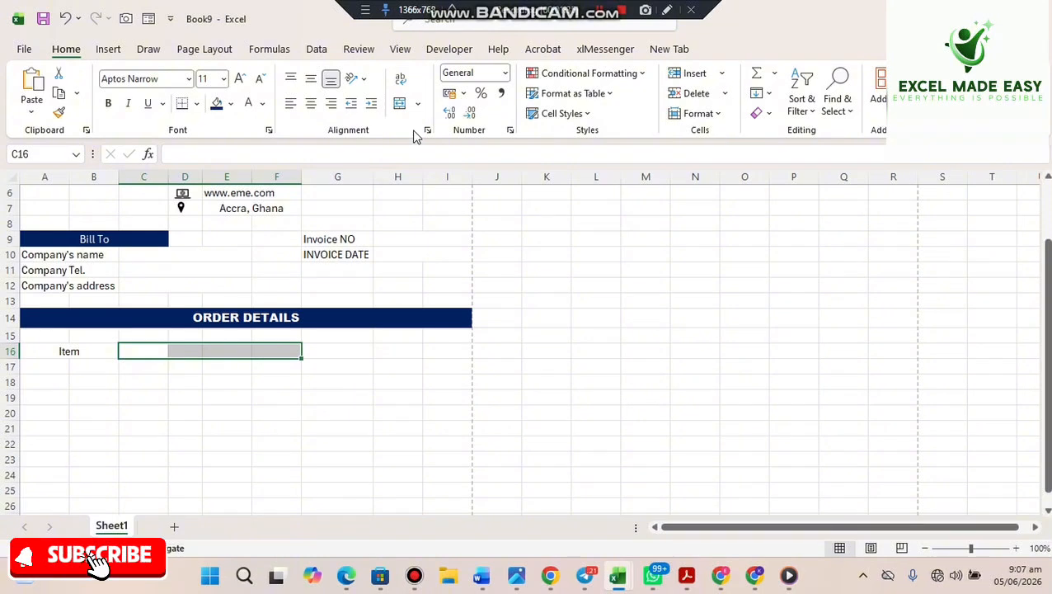
click(400, 106)
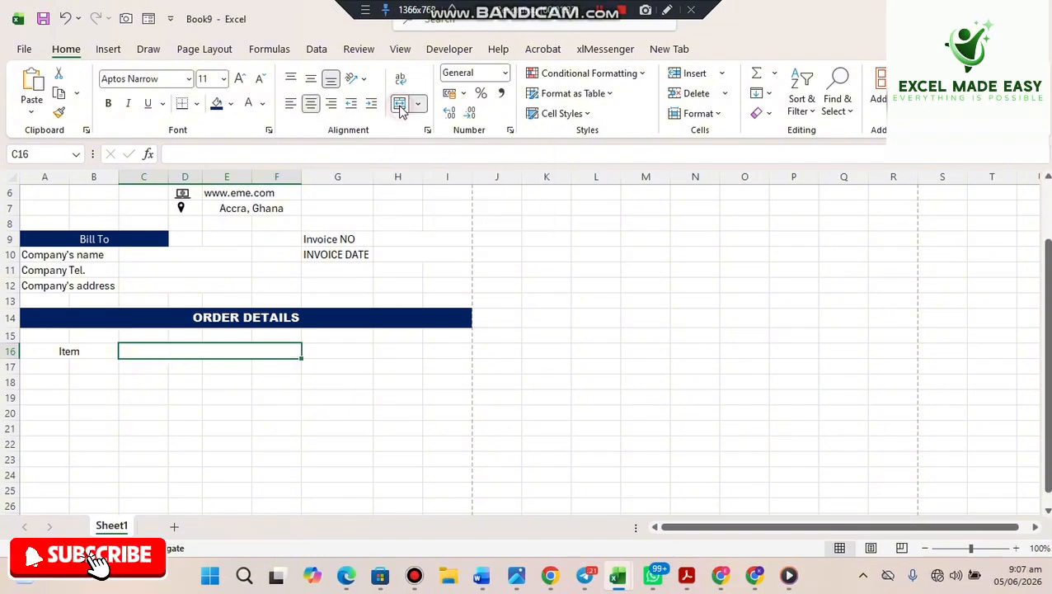
text(D)
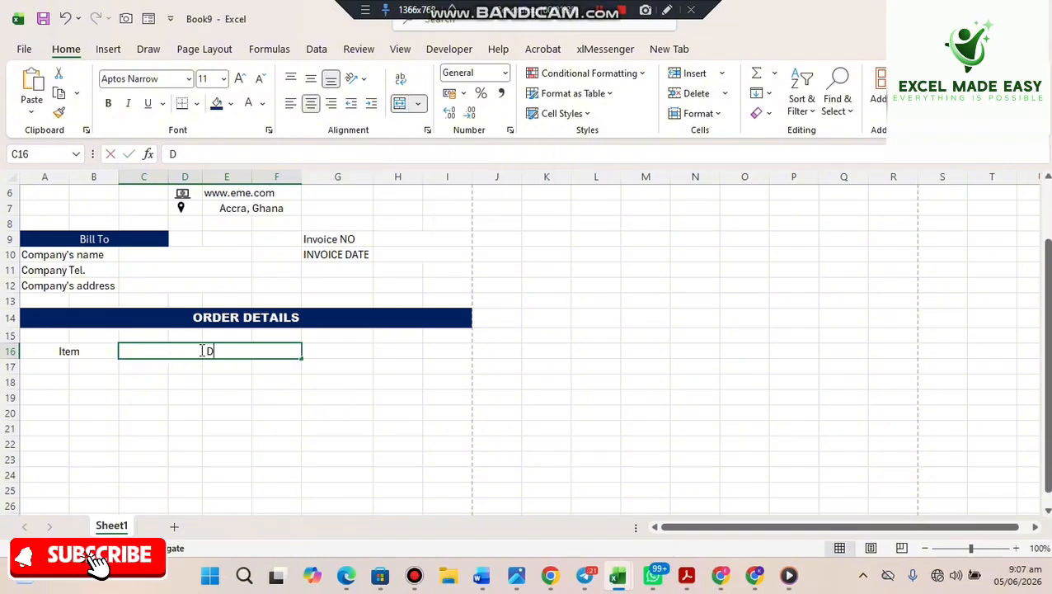
text(escripti)
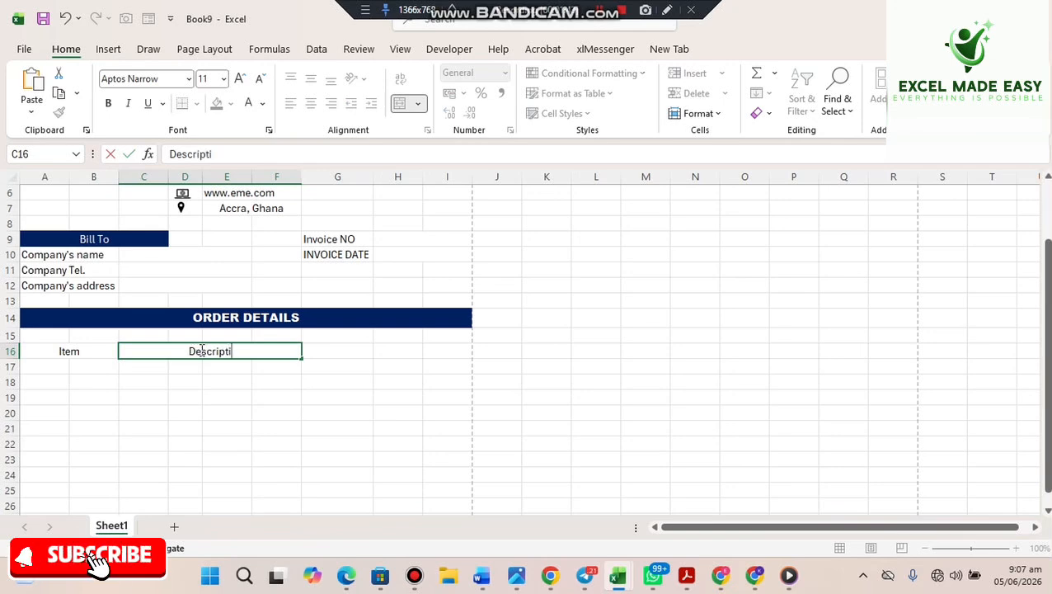
text(on)
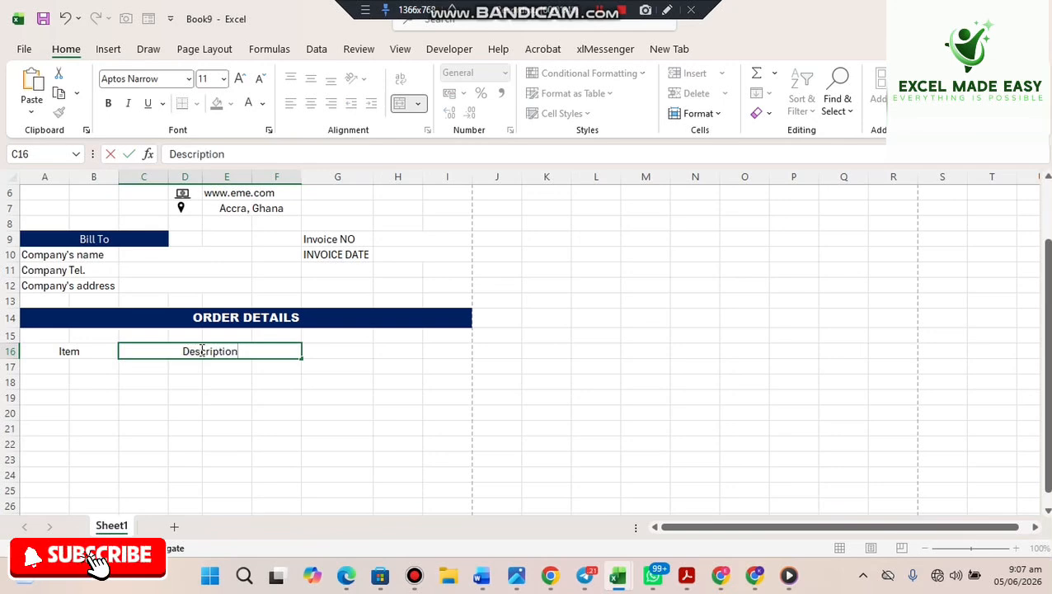
key(Tab)
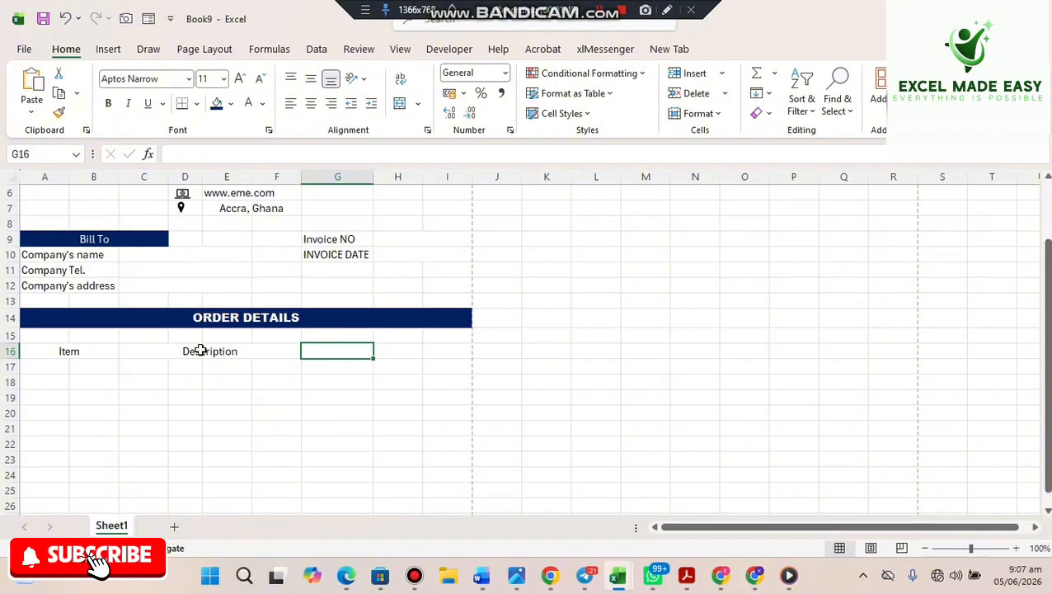
- Add the Quantity and Unit Price headers, then Total in I16
text(Qua)
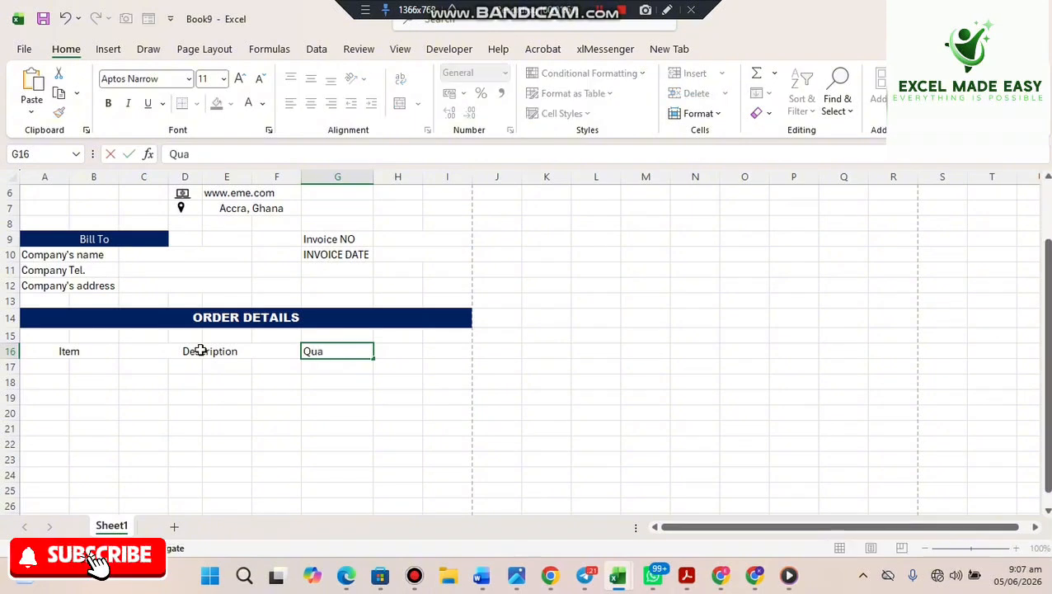
text(ntity)
key(Tab)
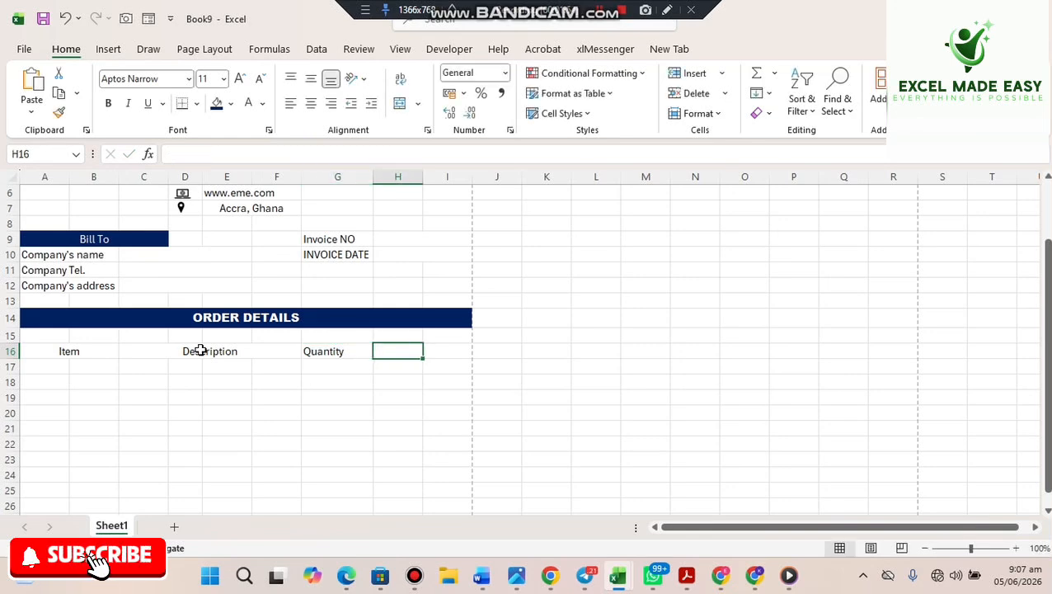
text(Unit)
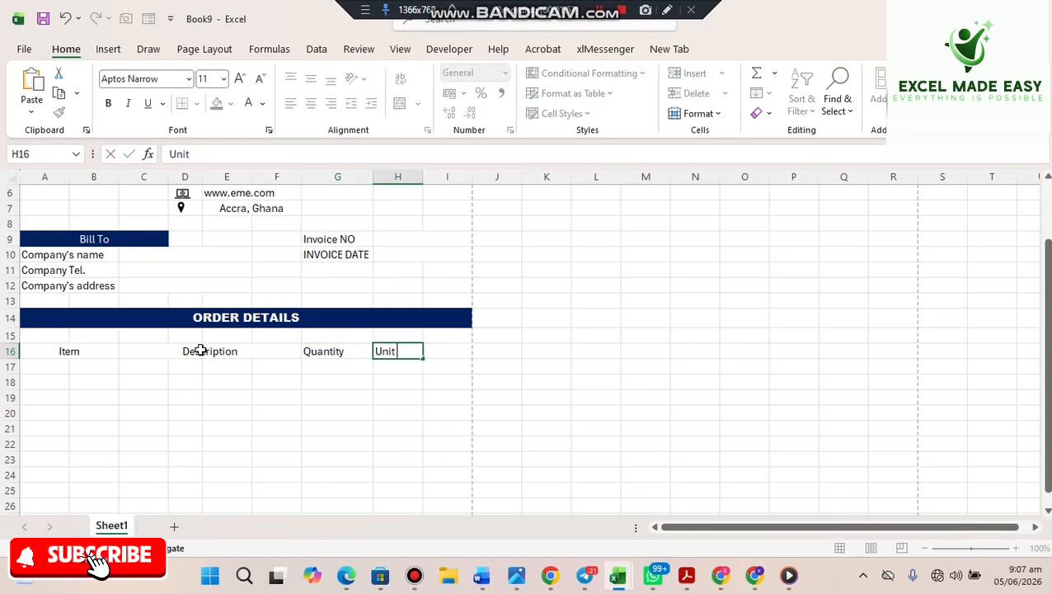
text( Price)
key(Return)
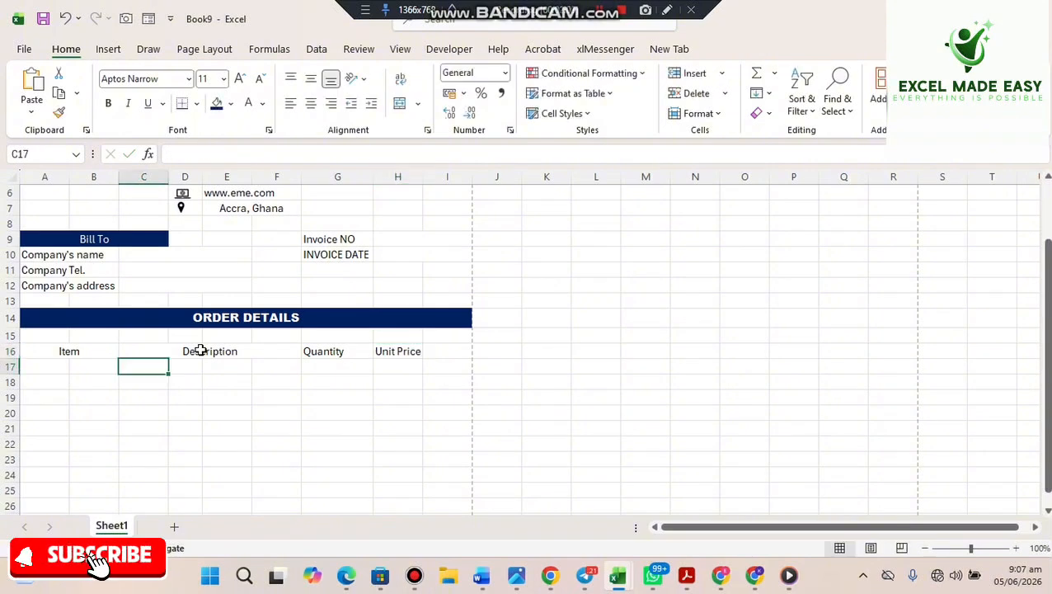
click(434, 351)
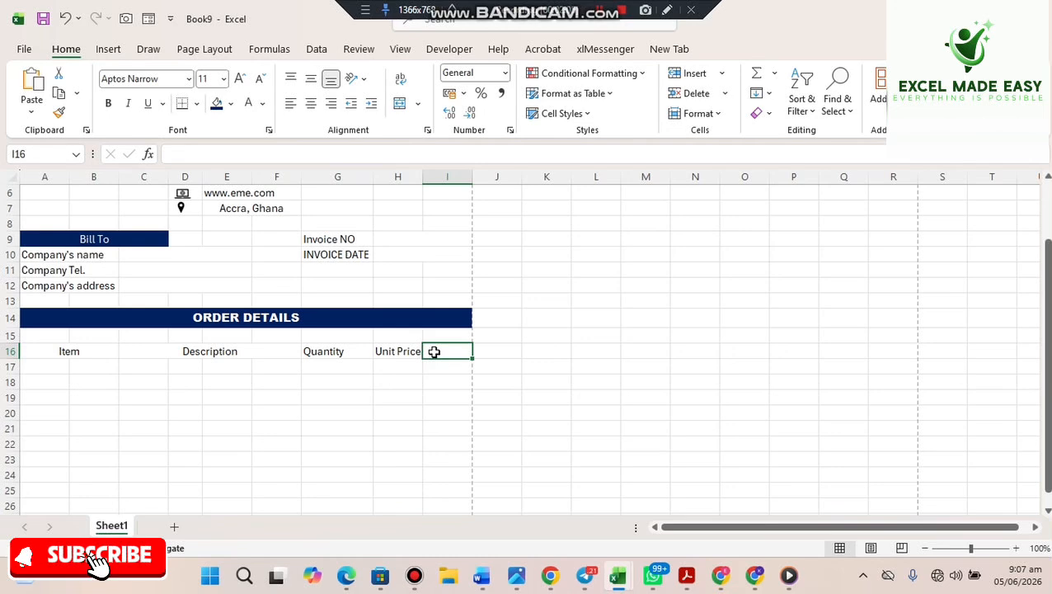
text(Total)
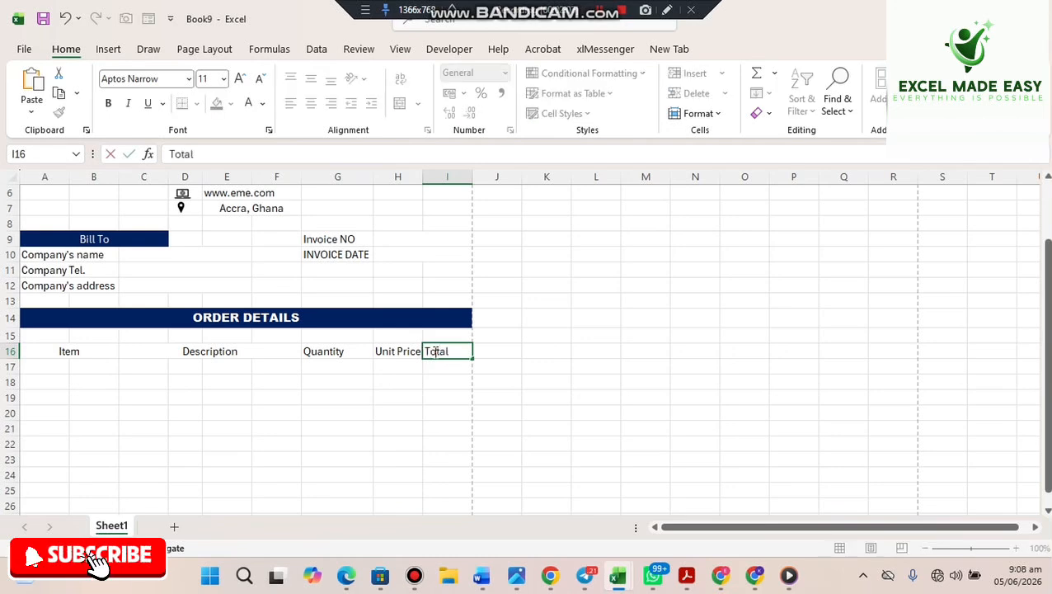
key(Return)
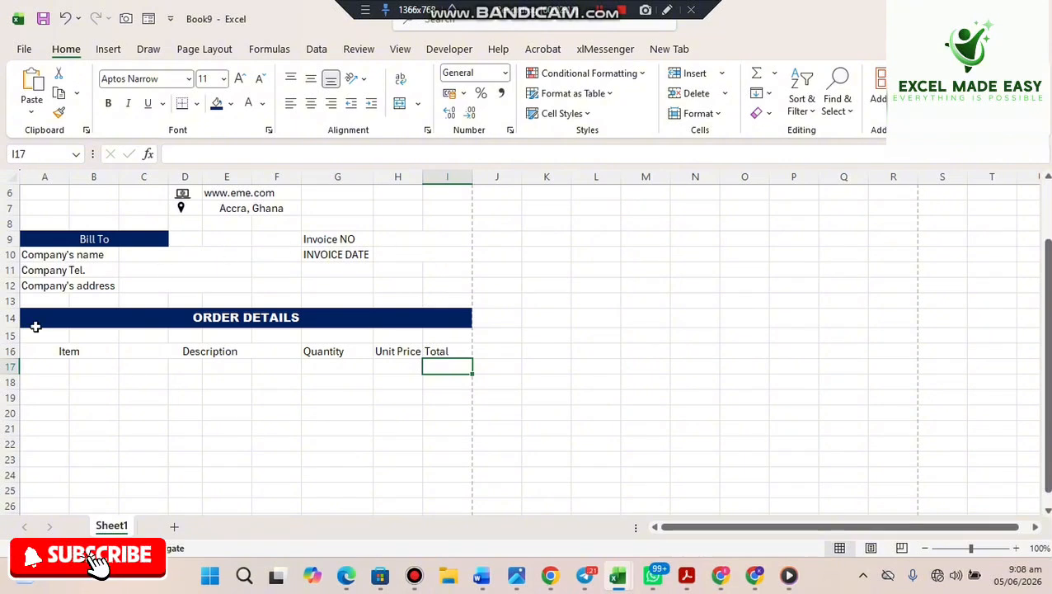
- Give the A16:I16 header row a dark navy fill with bold white Arial text
drag(56, 352, 427, 350)
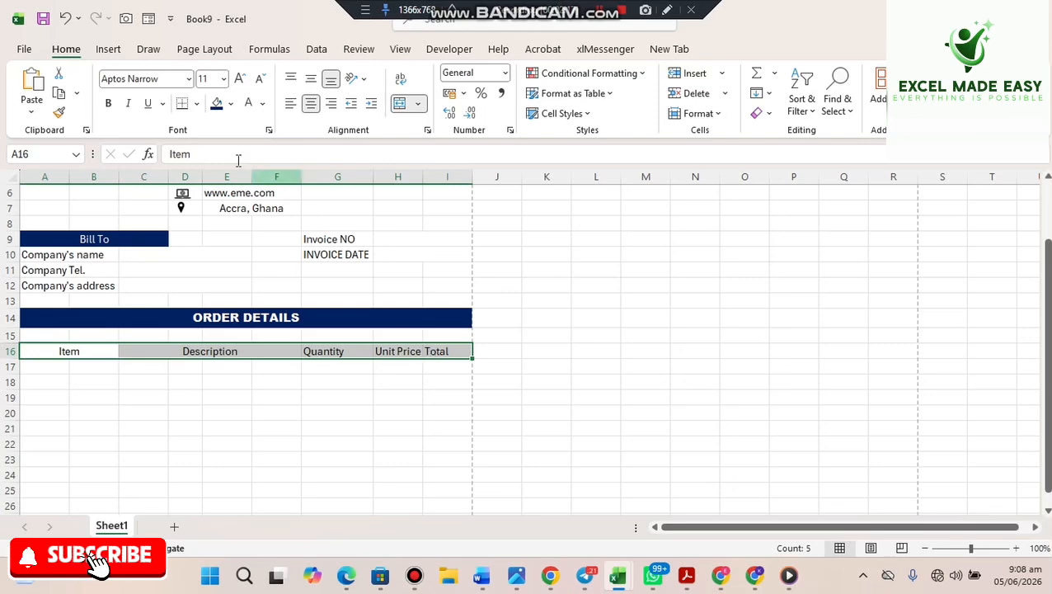
click(218, 103)
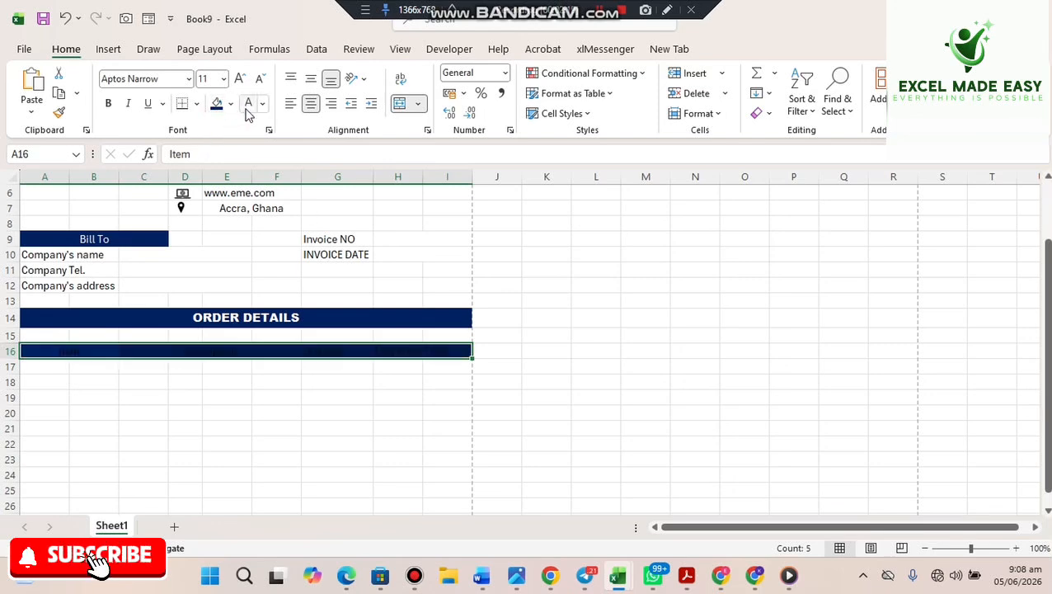
click(247, 104)
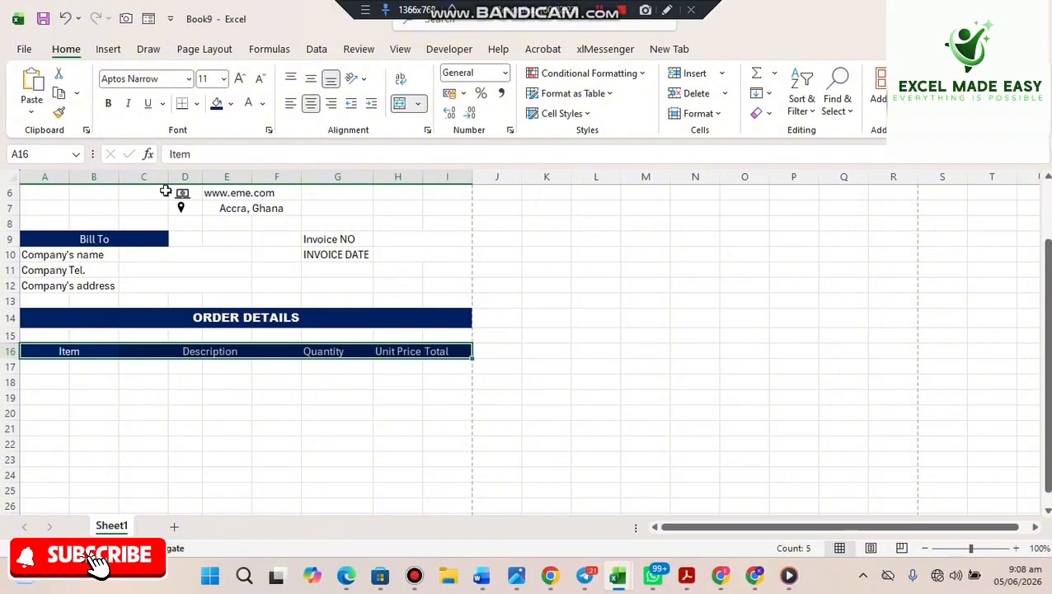
click(107, 104)
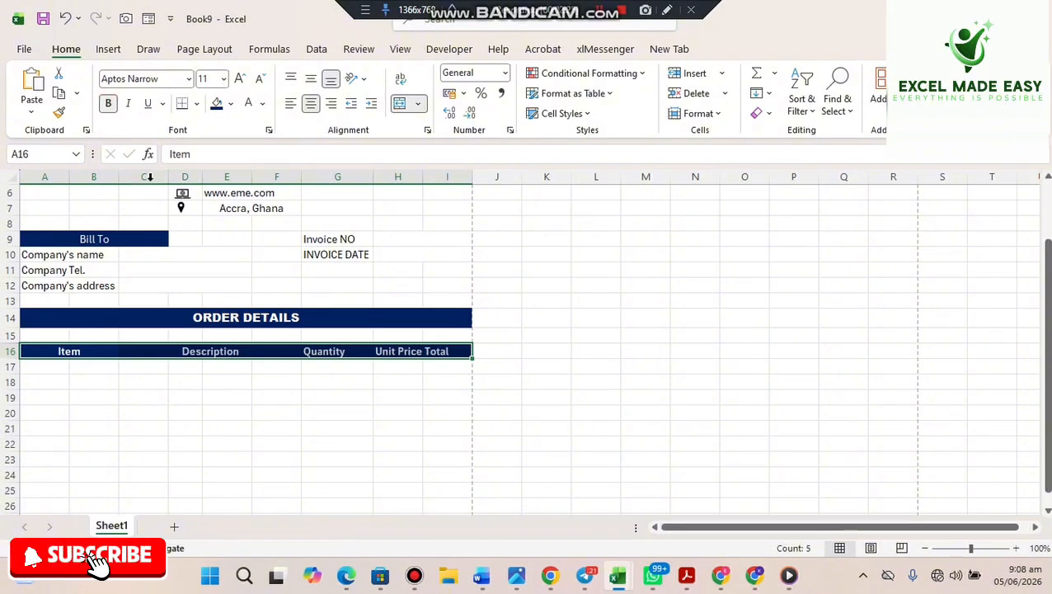
click(189, 80)
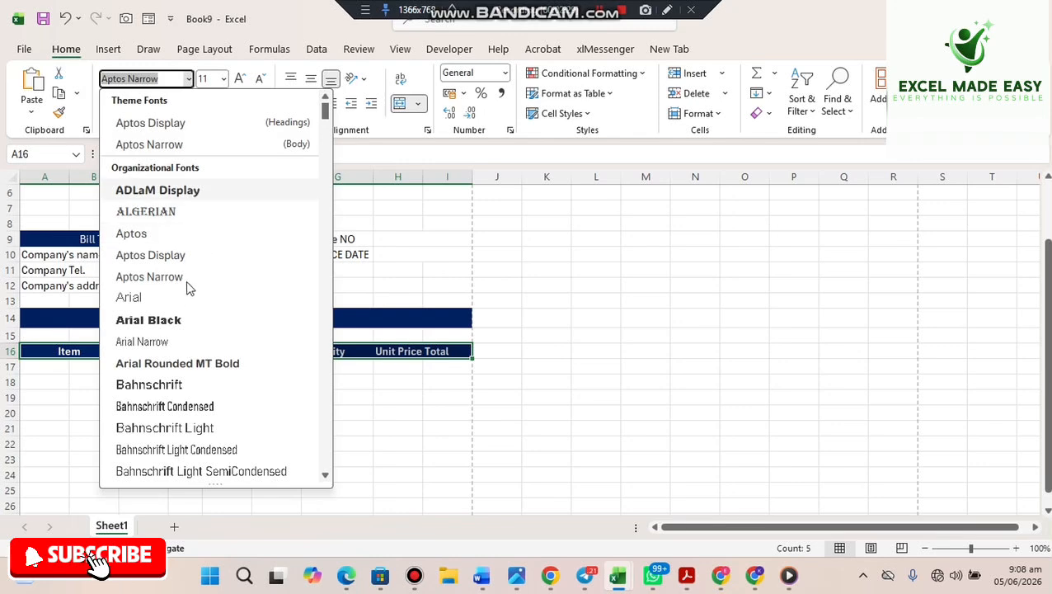
click(147, 300)
click(342, 455)
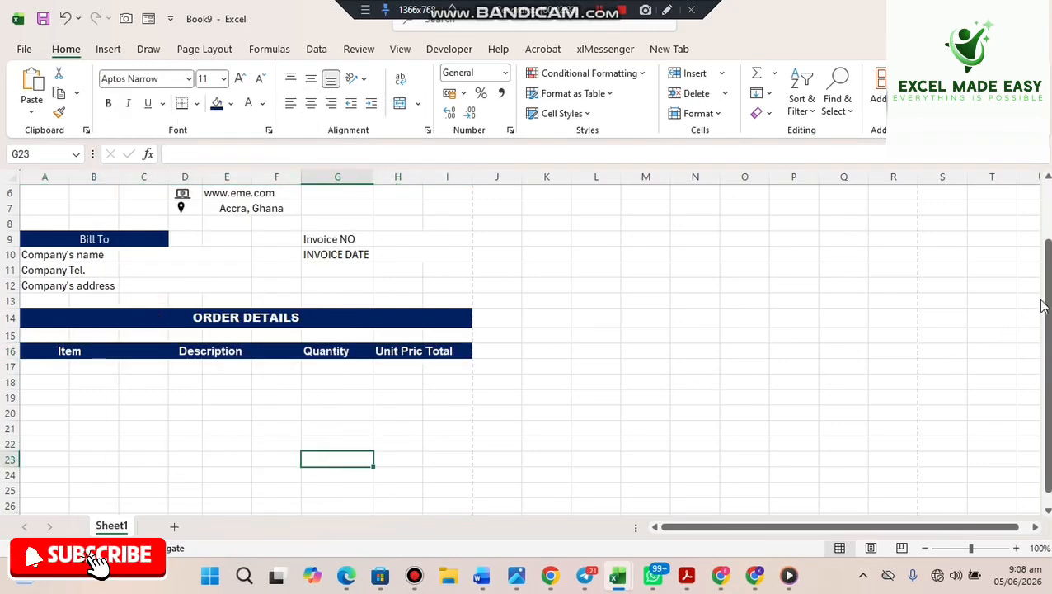
drag(1050, 306, 1046, 363)
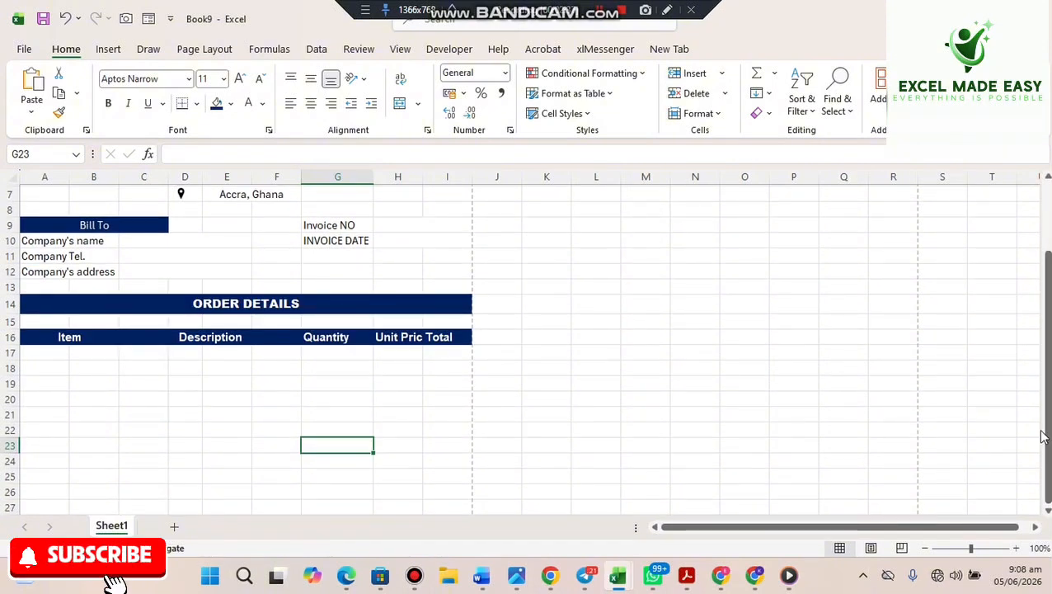
scroll(1048, 512, down, 1)
click(1048, 511)
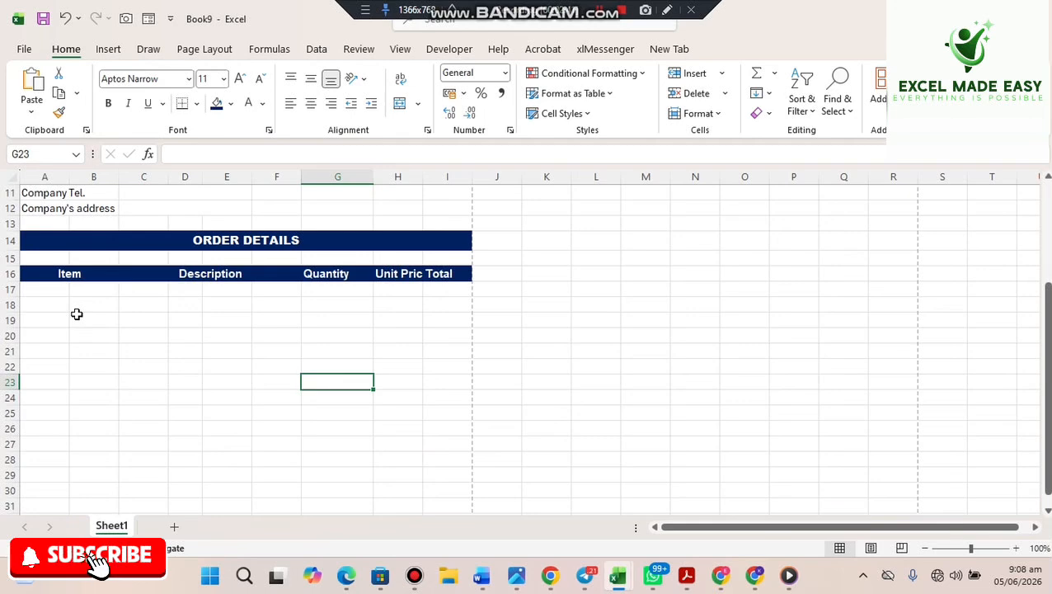
click(98, 269)
- Merge A17:B17 and copy that merge with Format Painter to rows 18–21
click(49, 287)
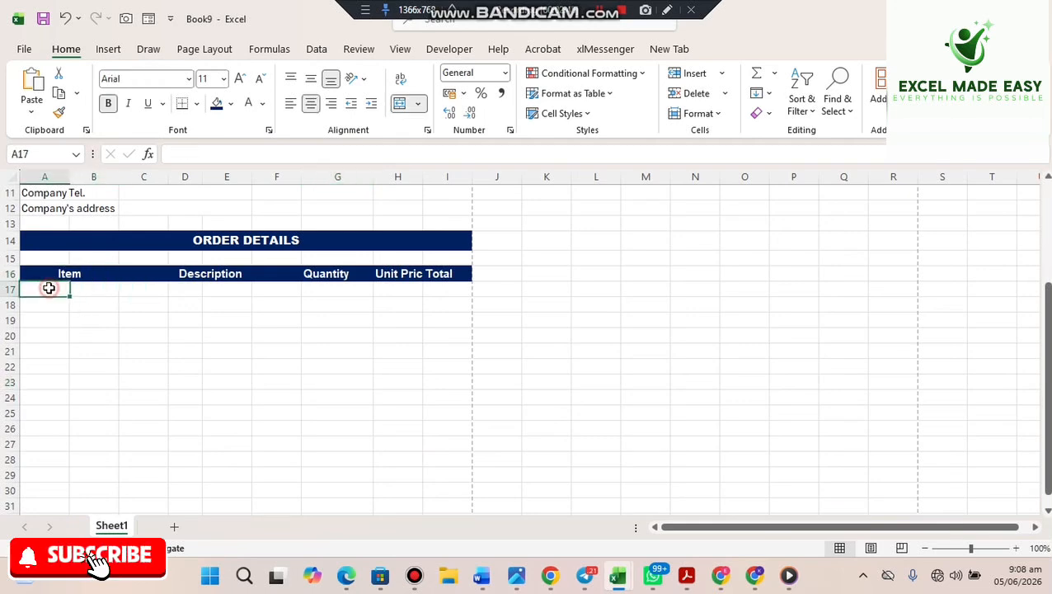
drag(71, 287, 84, 287)
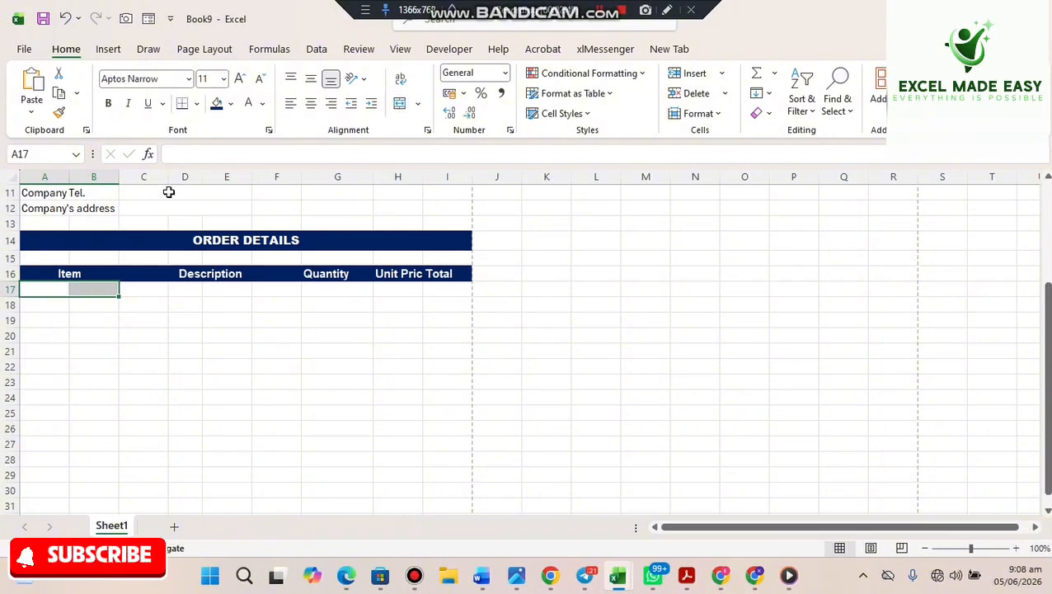
click(399, 103)
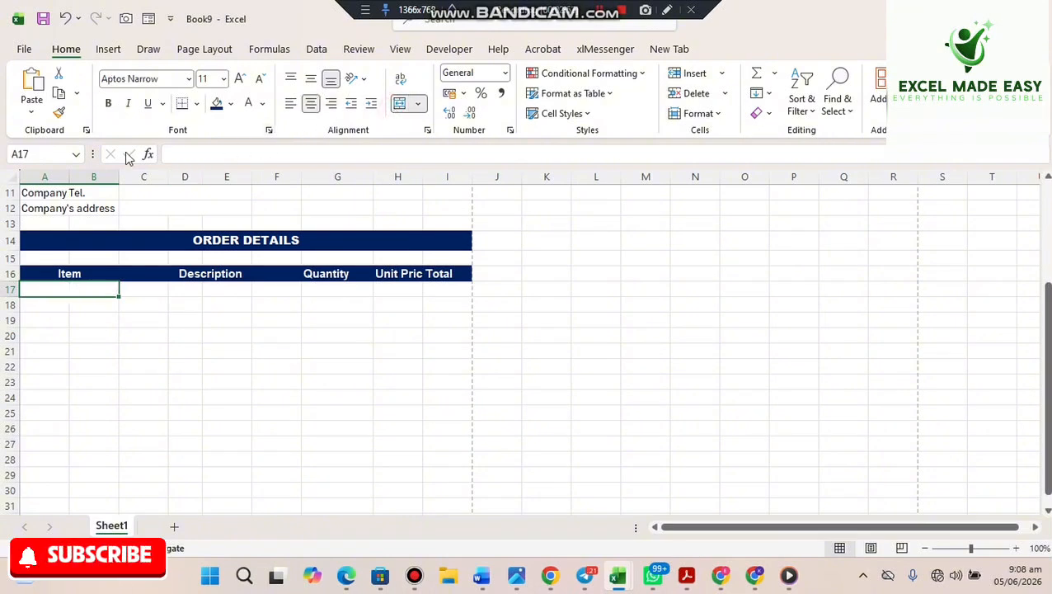
click(59, 110)
click(41, 305)
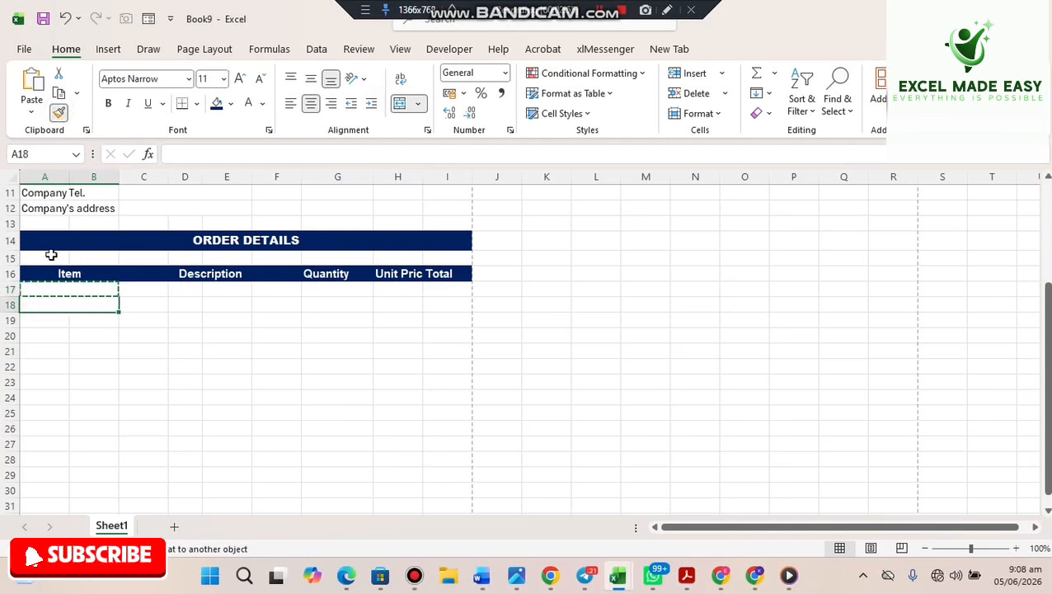
click(59, 111)
click(45, 316)
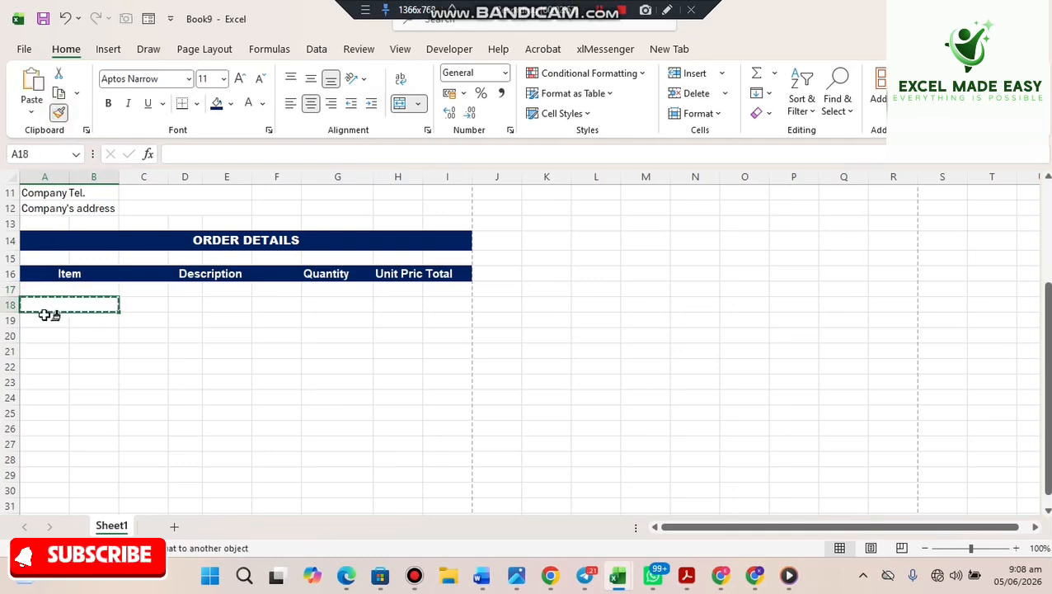
click(59, 113)
click(47, 334)
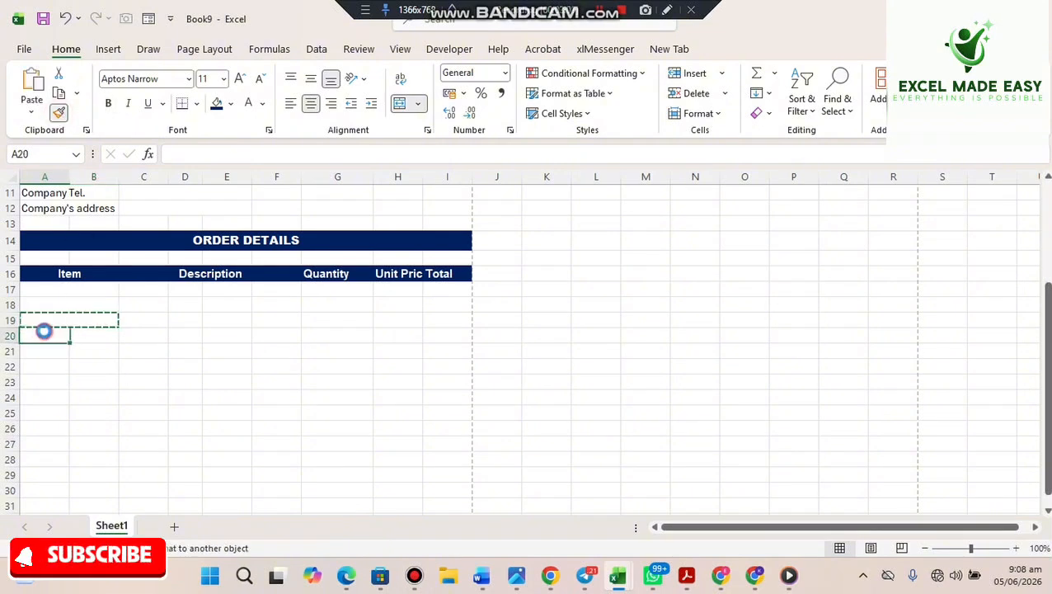
click(61, 114)
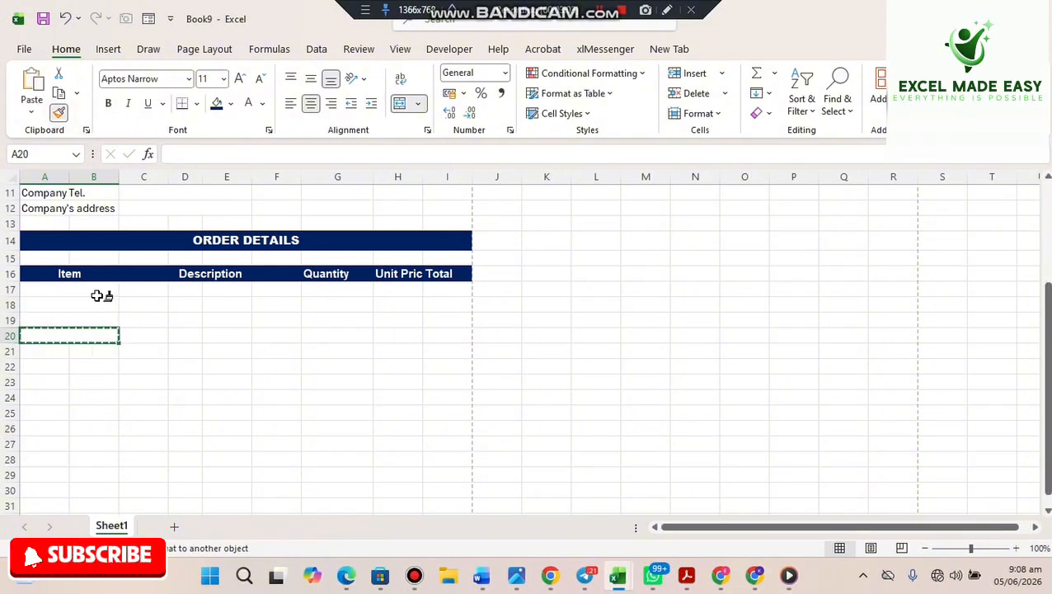
click(41, 352)
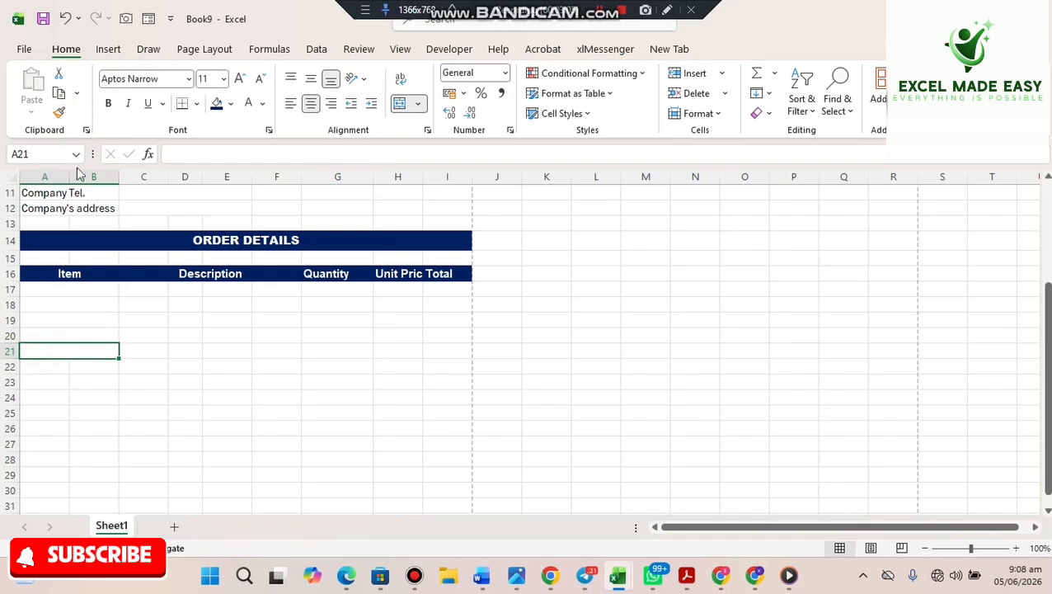
- Extend the merged A:B Item cells down through rows 22–26
click(59, 112)
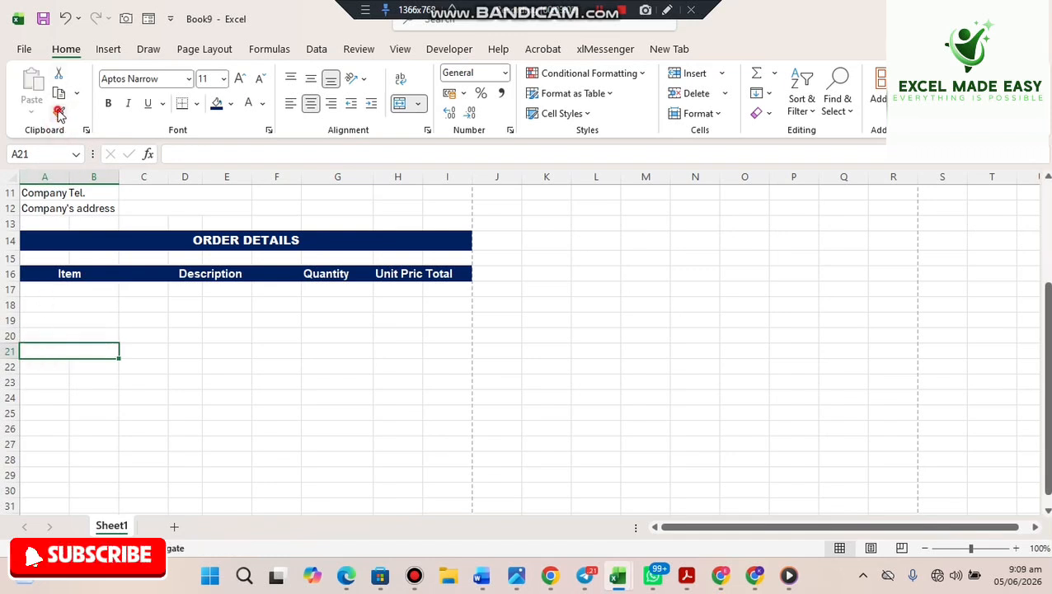
click(40, 363)
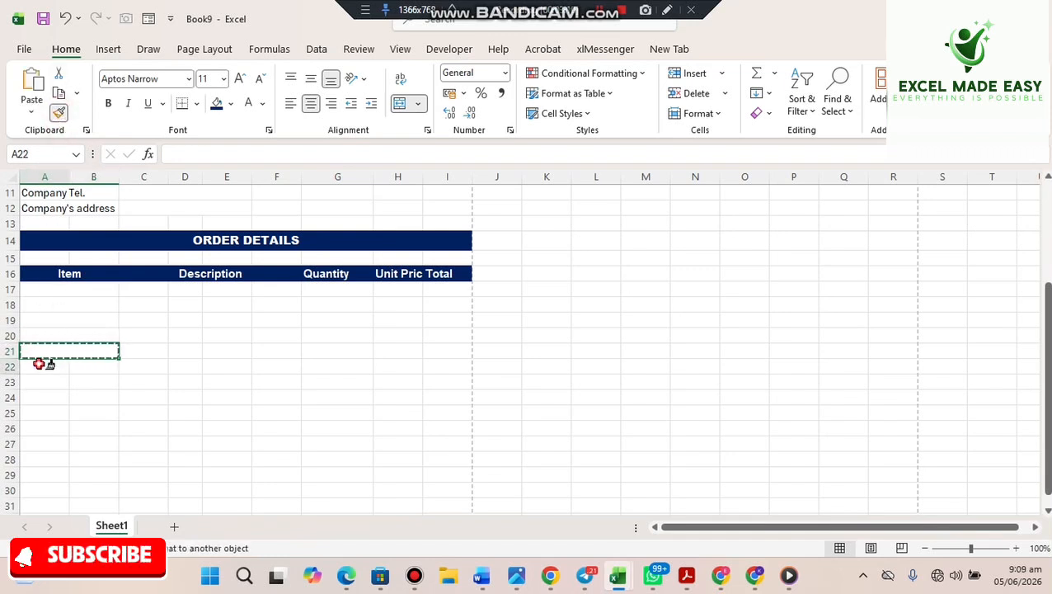
click(58, 113)
click(47, 381)
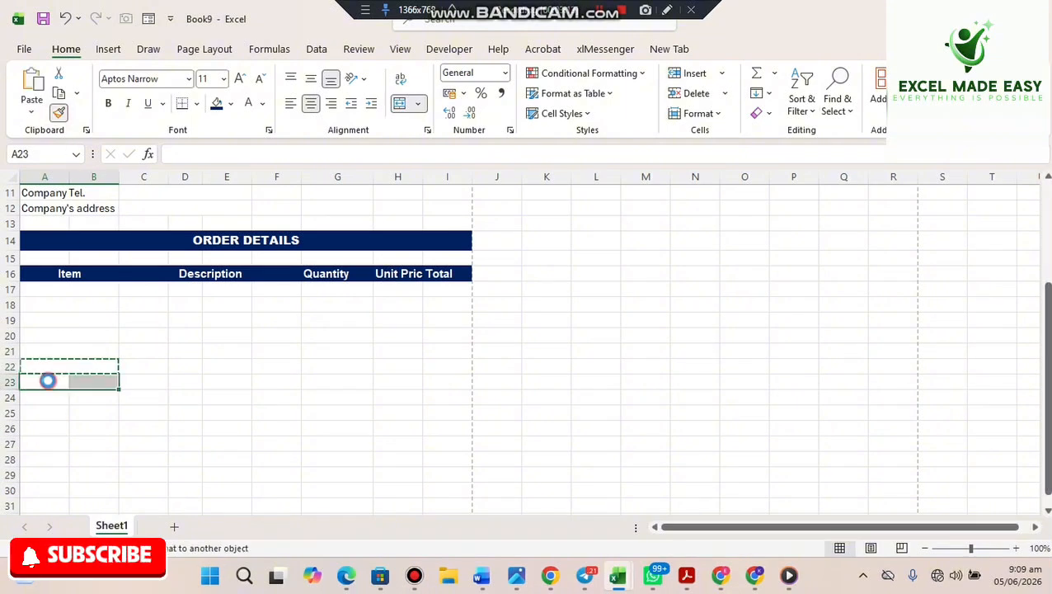
click(58, 113)
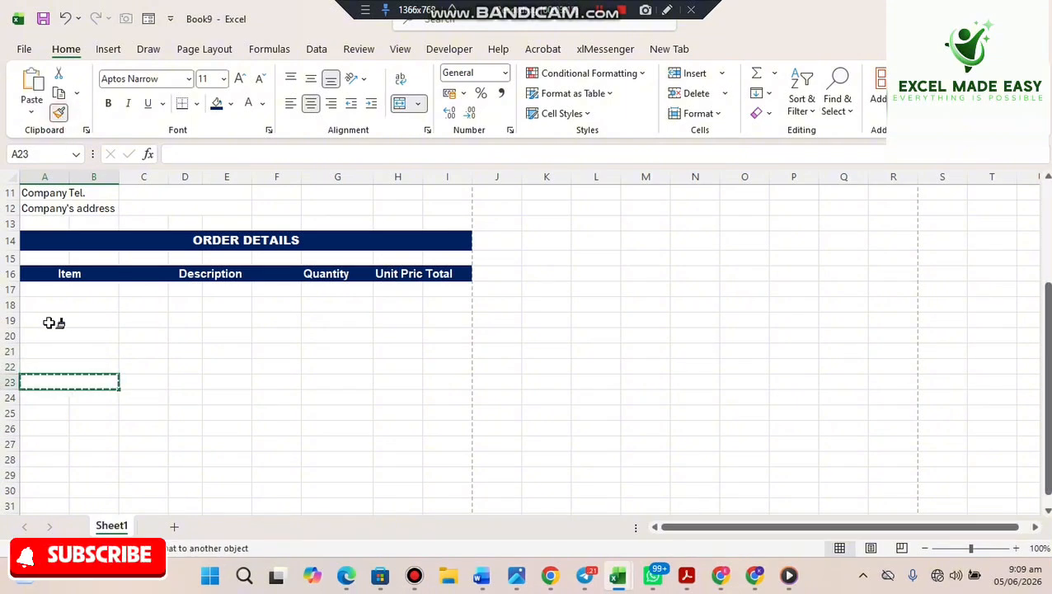
drag(54, 394, 55, 395)
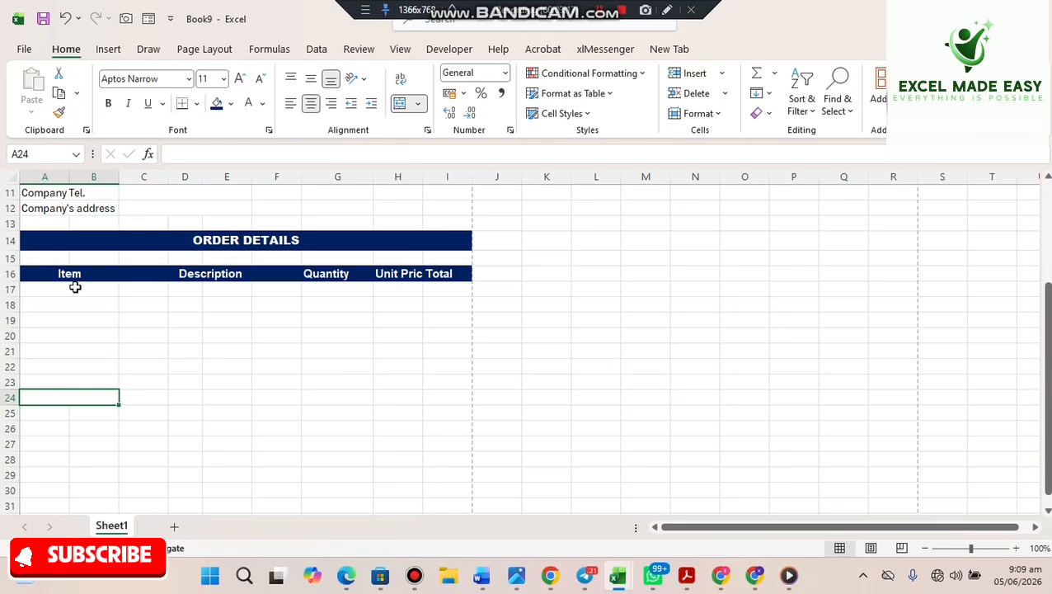
click(58, 113)
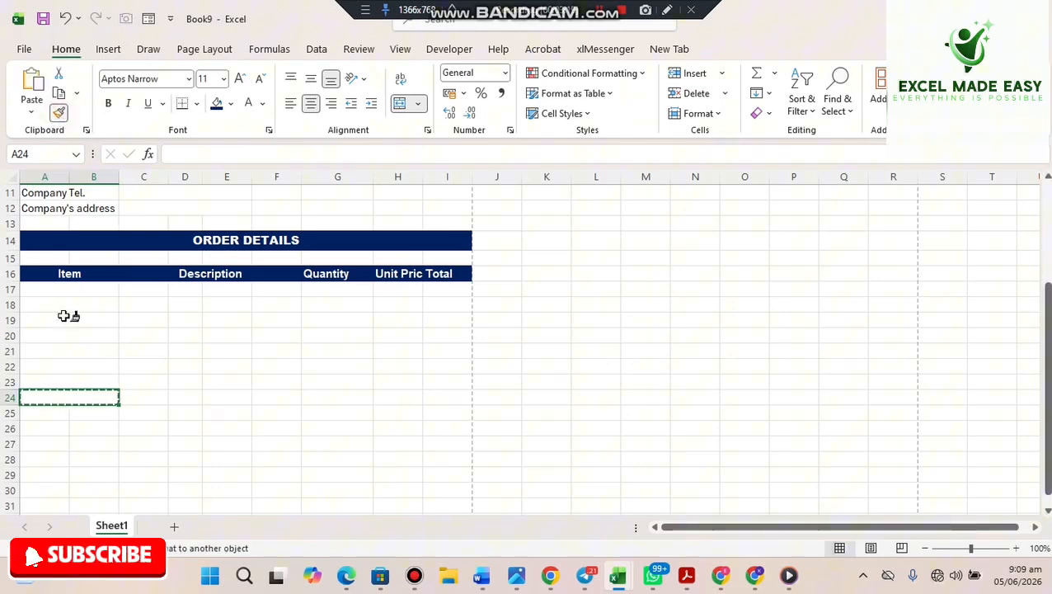
click(49, 410)
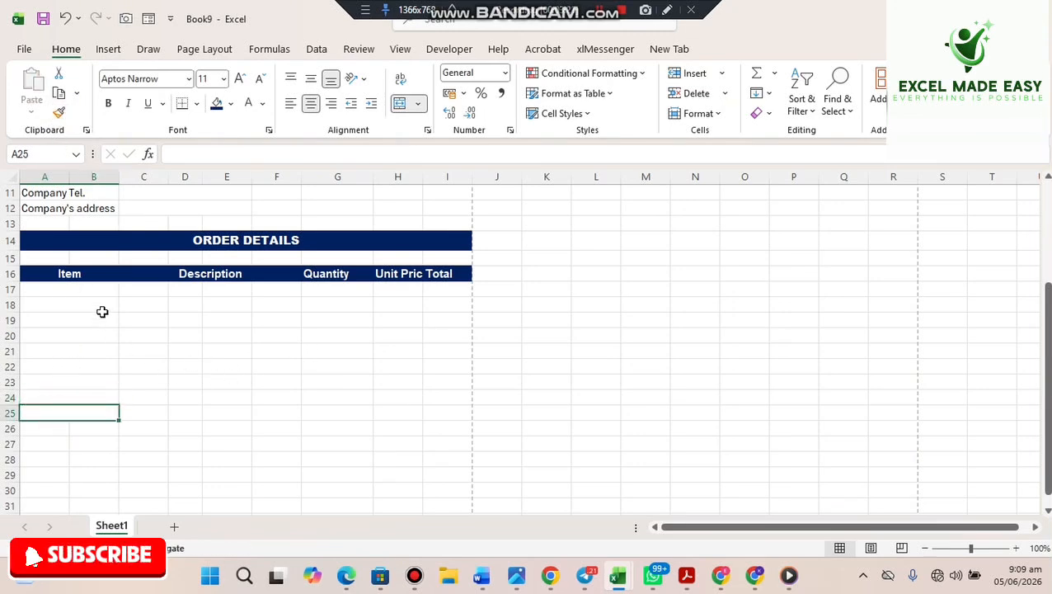
drag(88, 288, 103, 387)
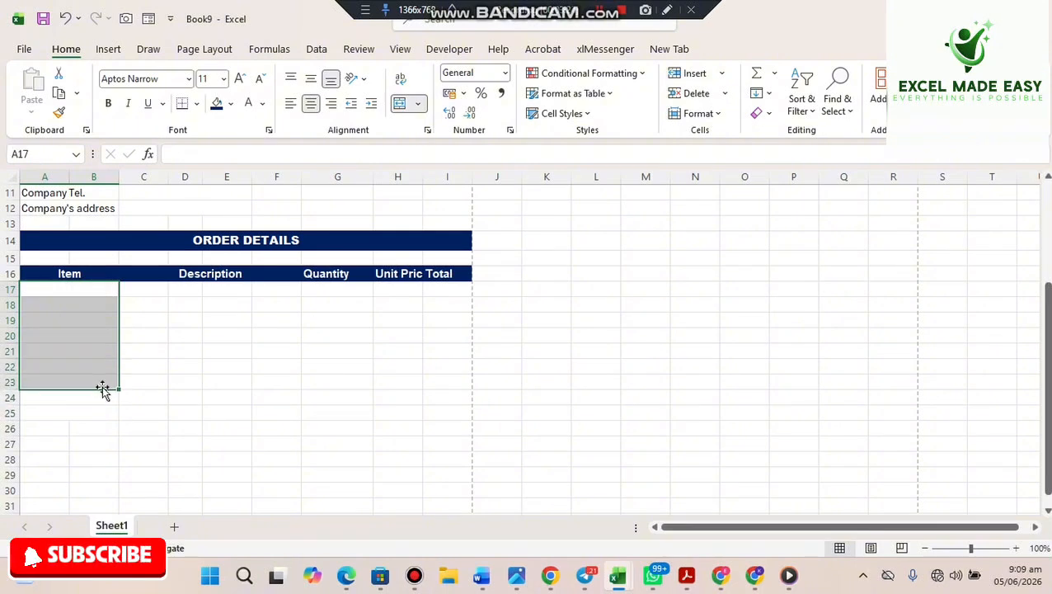
click(178, 335)
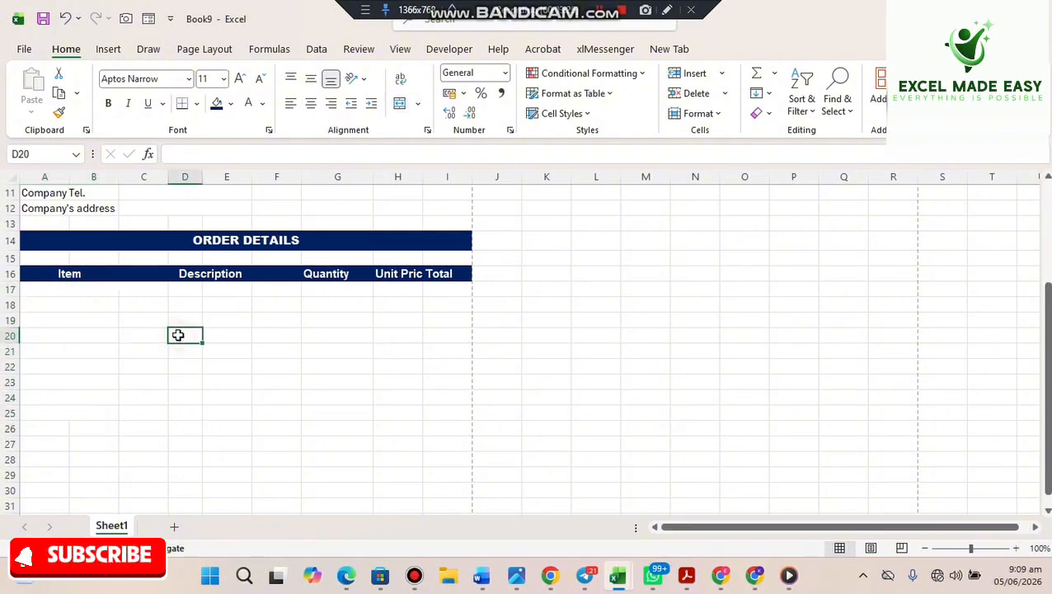
click(76, 417)
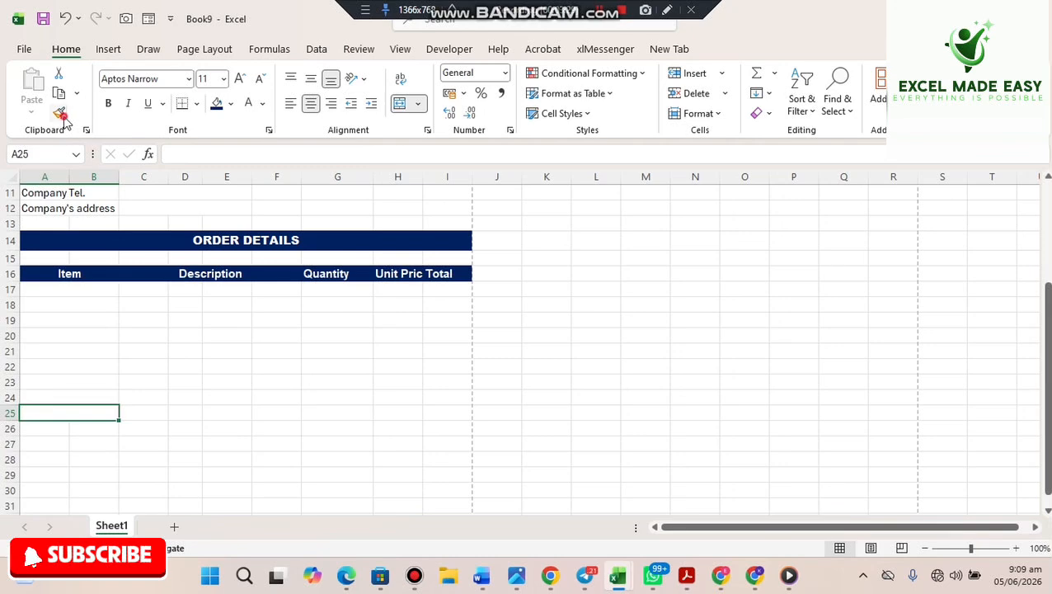
click(60, 113)
click(45, 425)
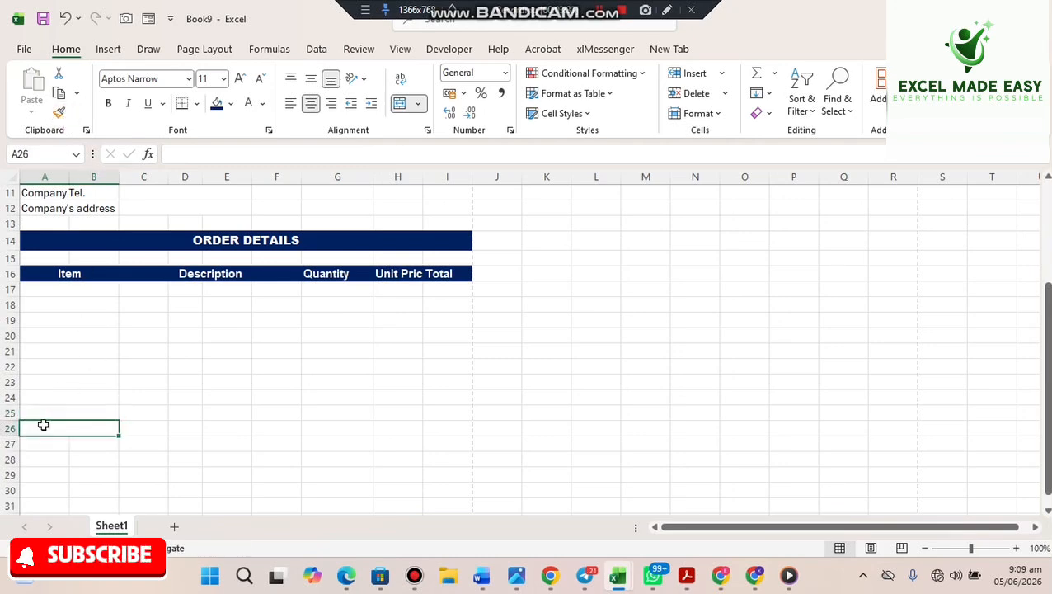
click(237, 348)
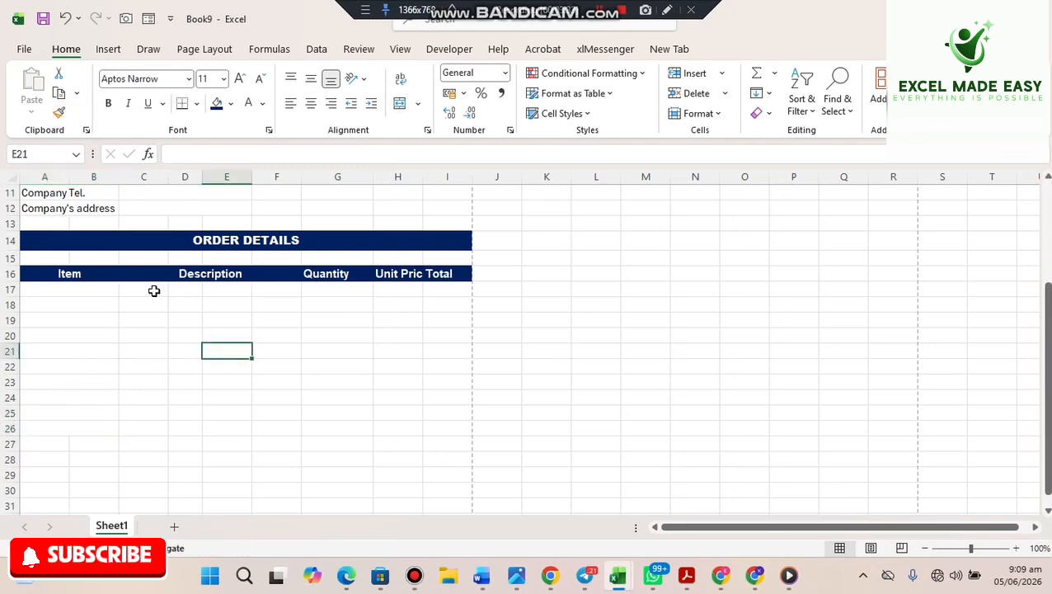
- Merge C17:F17 and copy that merge with Format Painter to rows 18–21
drag(144, 291, 273, 290)
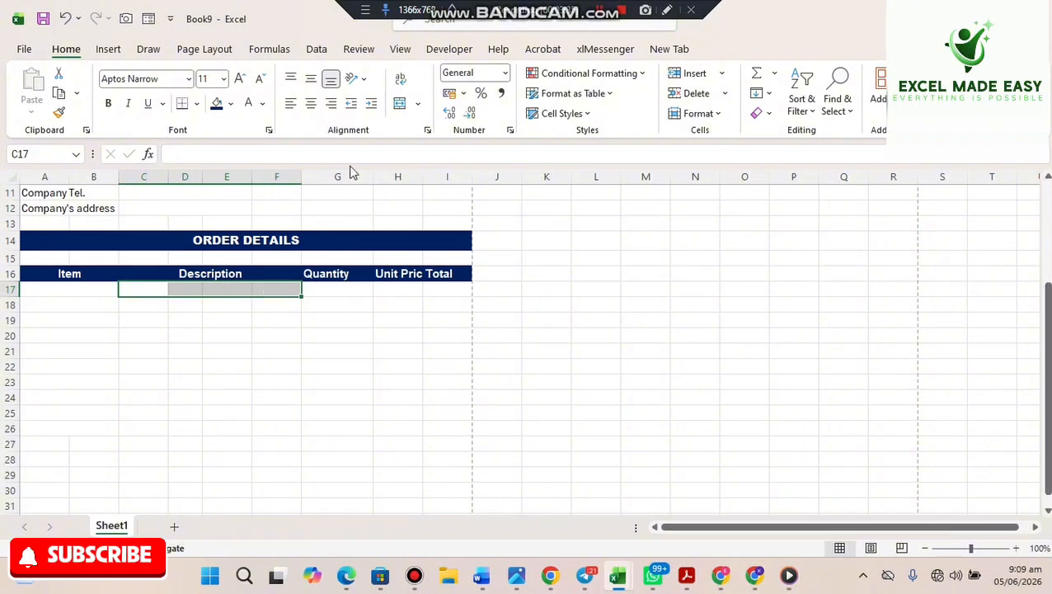
click(400, 103)
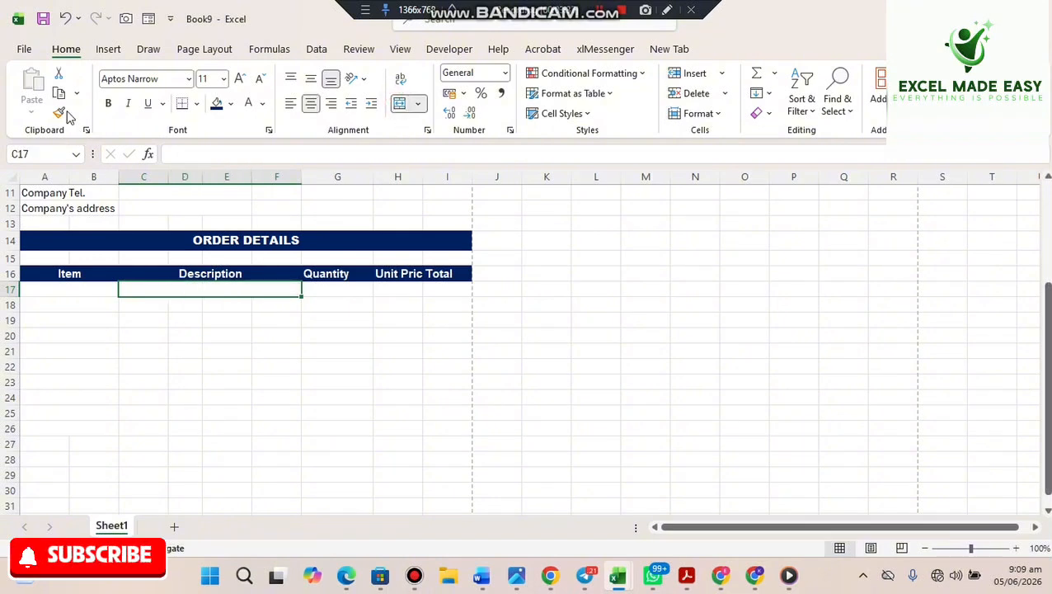
click(59, 113)
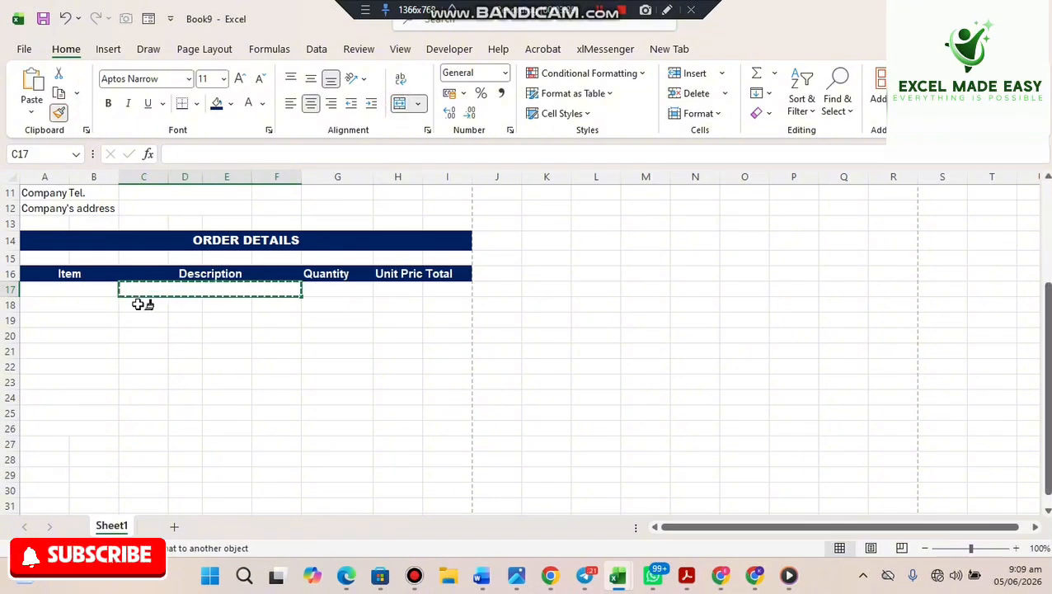
click(138, 304)
click(59, 113)
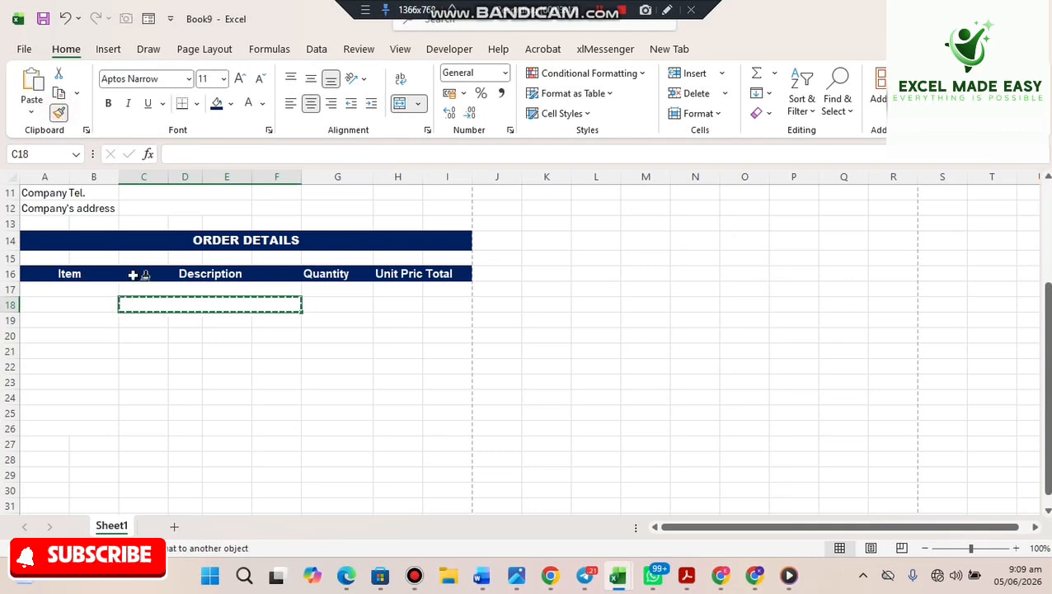
click(138, 318)
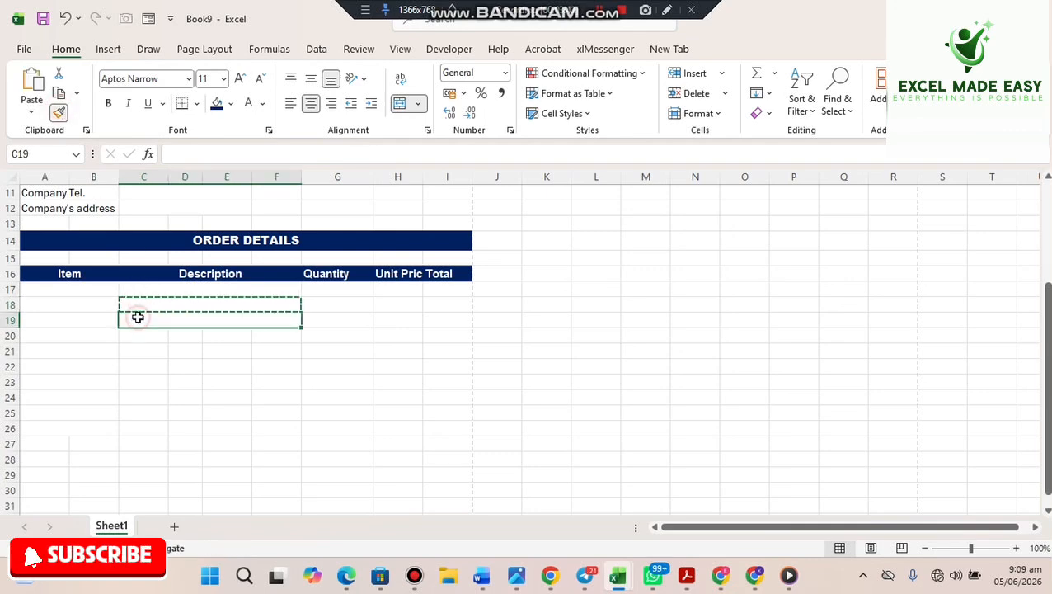
click(60, 113)
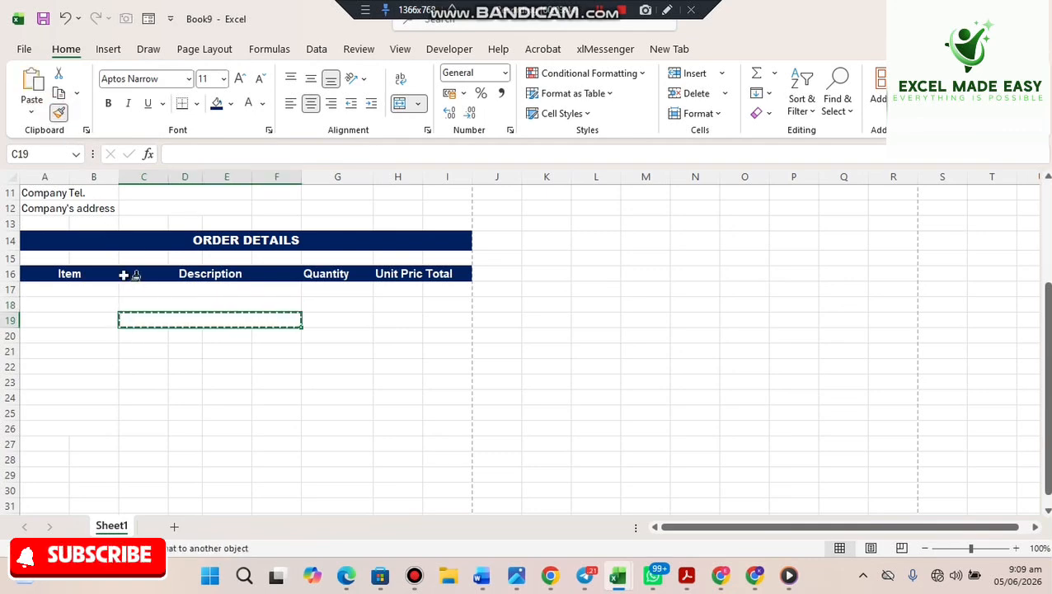
click(138, 336)
click(60, 113)
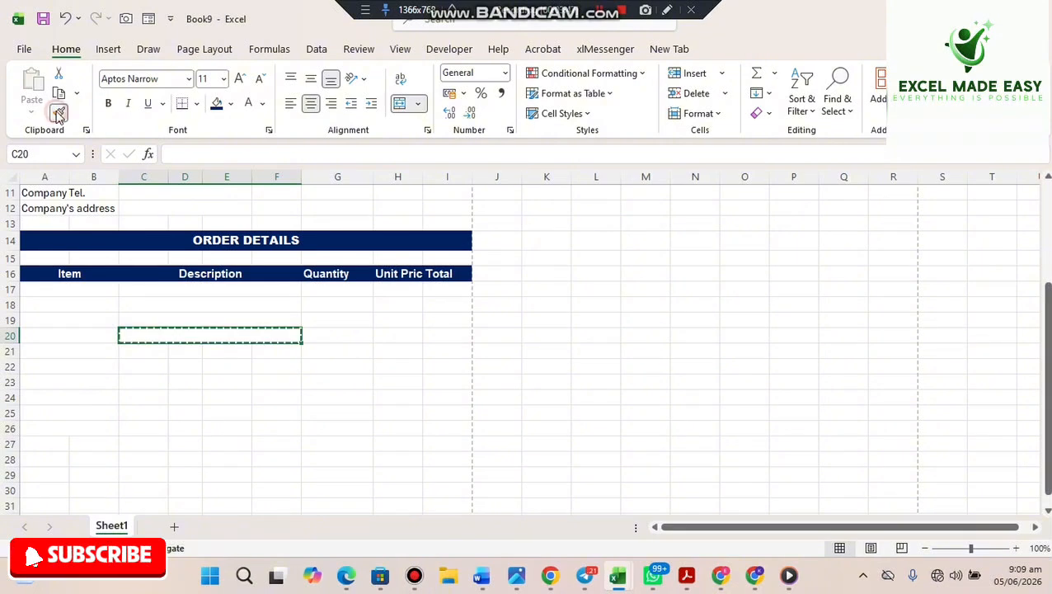
click(135, 344)
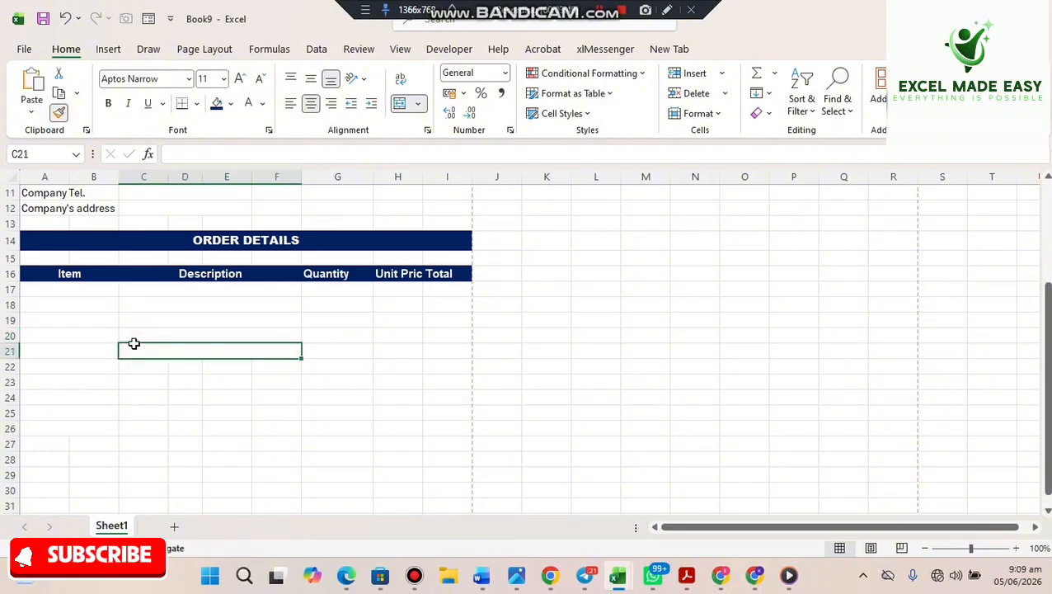
- Extend the merged C:F Description cells down through rows 22–26
click(59, 113)
click(140, 364)
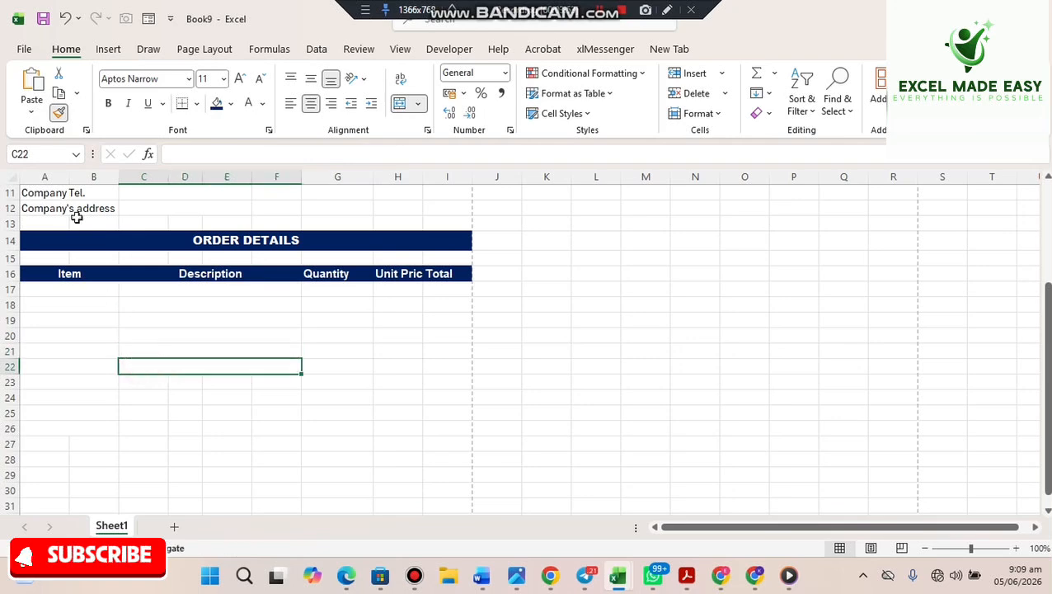
click(56, 113)
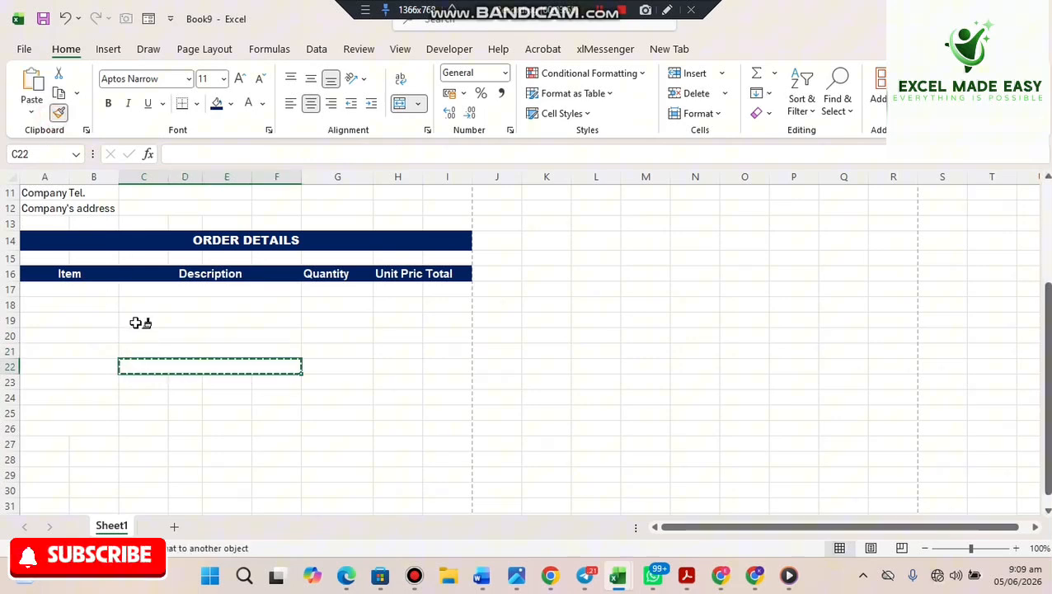
click(129, 380)
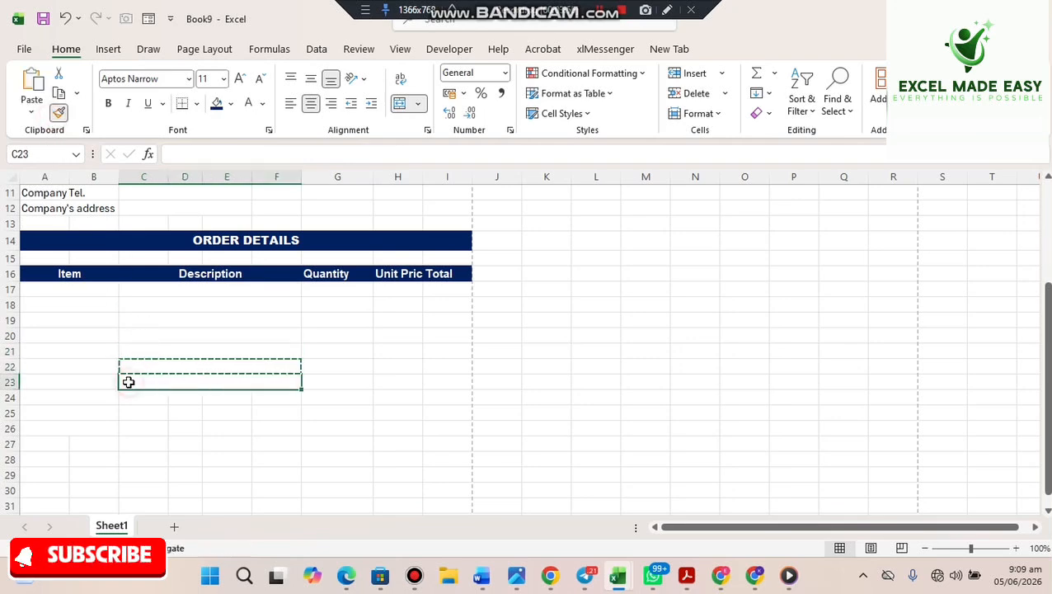
click(58, 113)
click(141, 396)
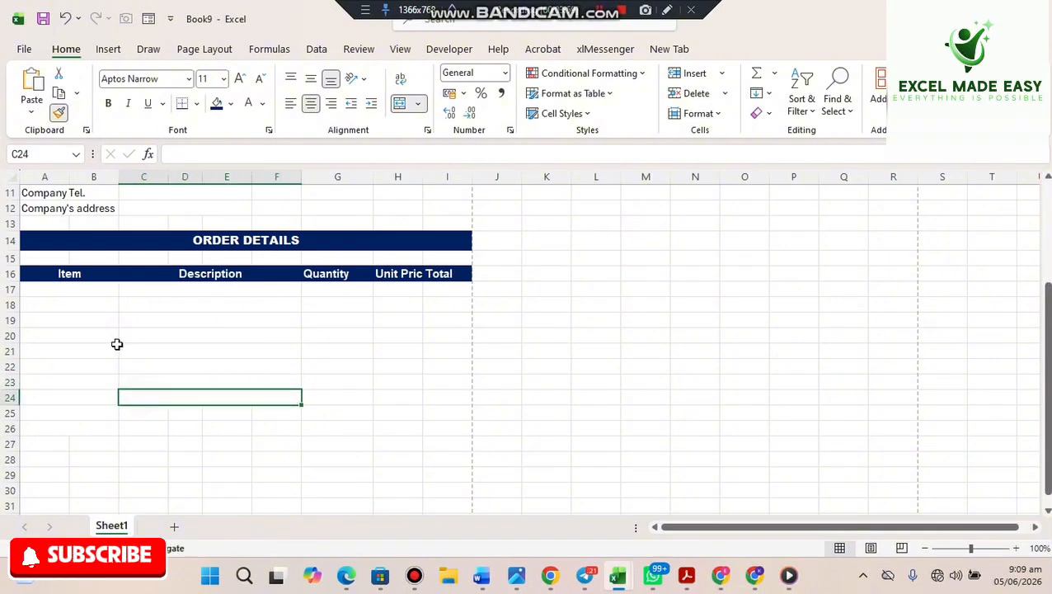
click(58, 113)
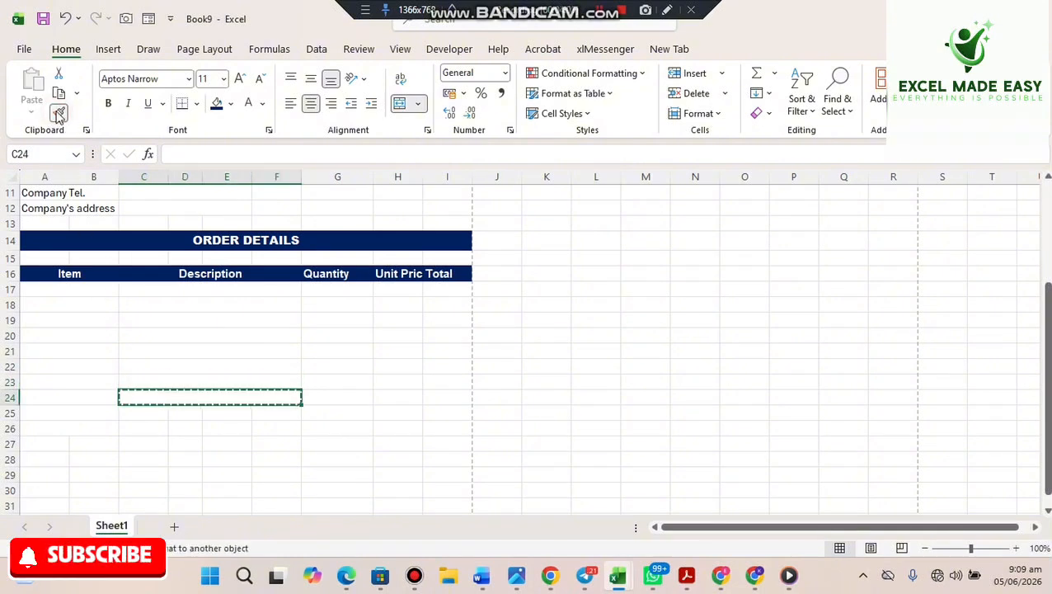
click(134, 409)
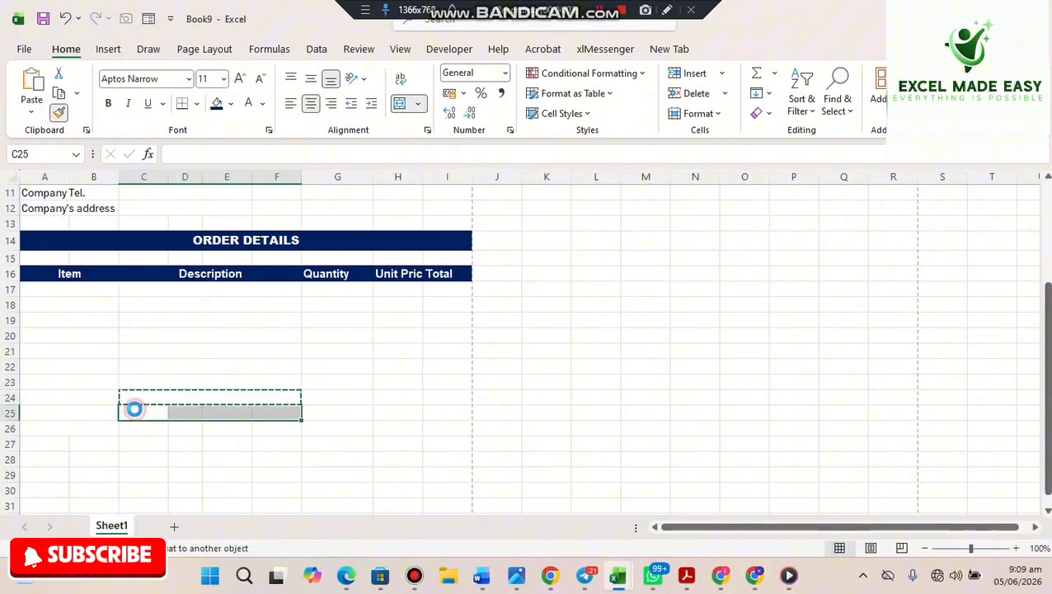
click(58, 113)
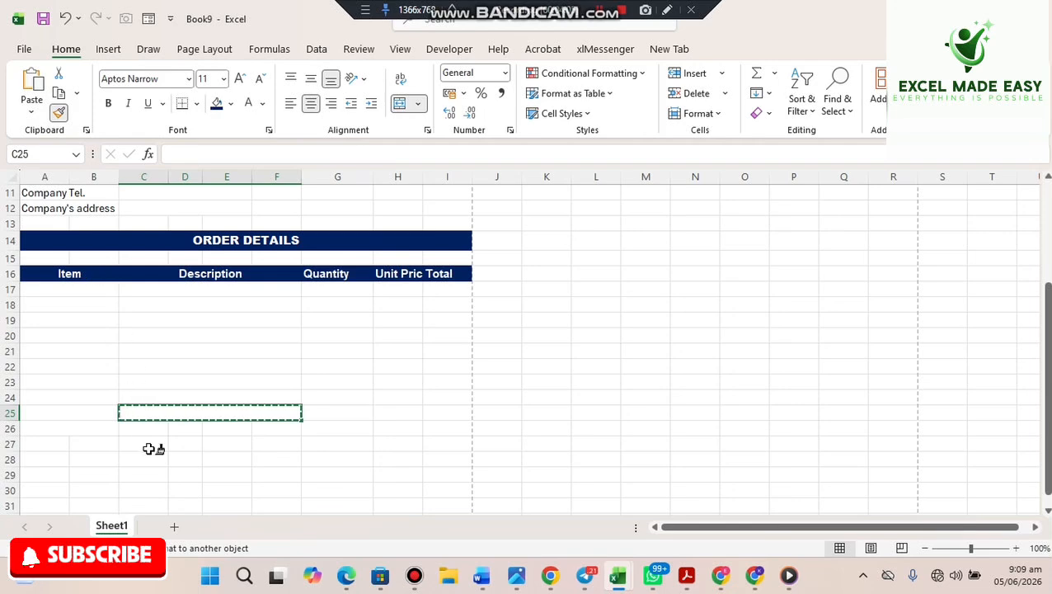
click(136, 427)
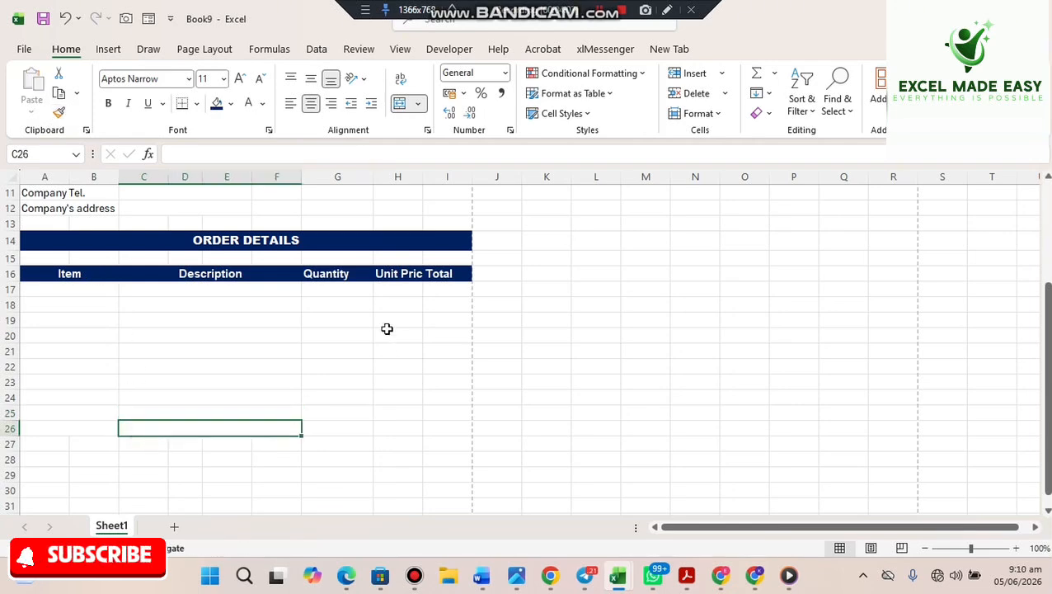
- Apply All Borders to the order table range A17:I26
click(338, 284)
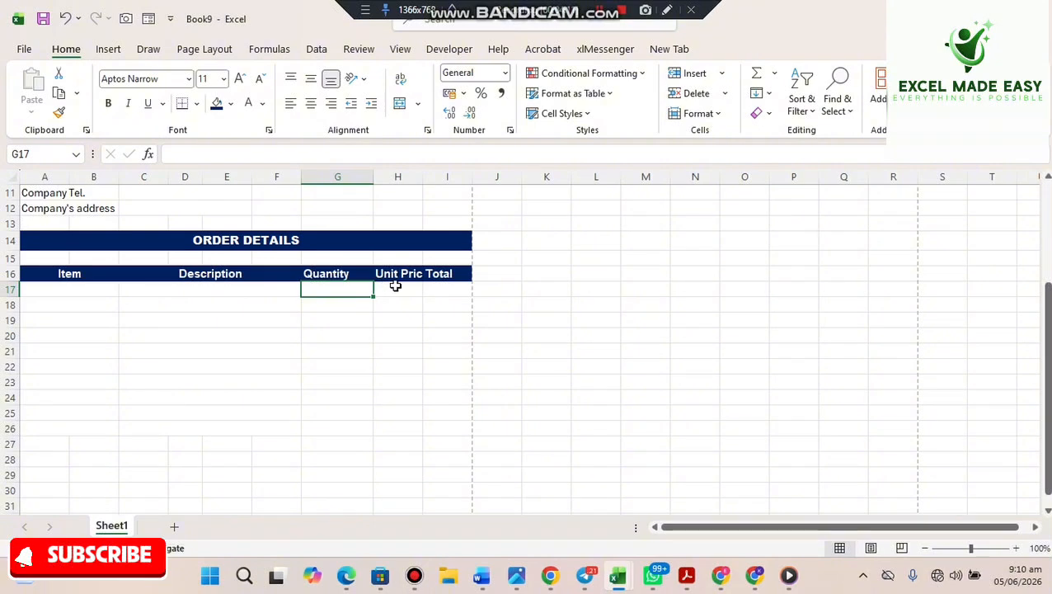
click(396, 286)
click(449, 276)
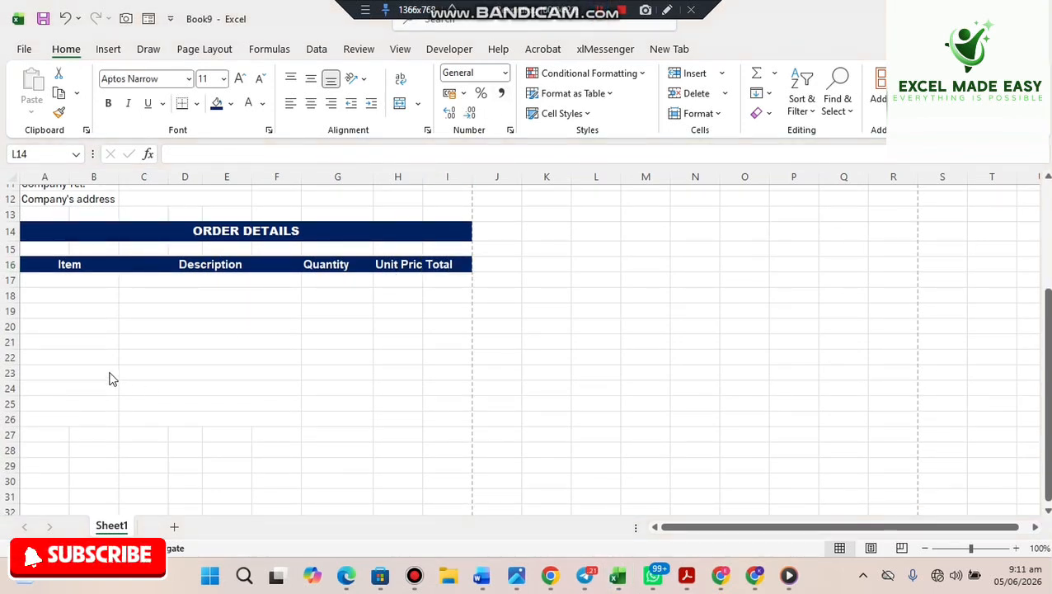
drag(54, 280, 432, 420)
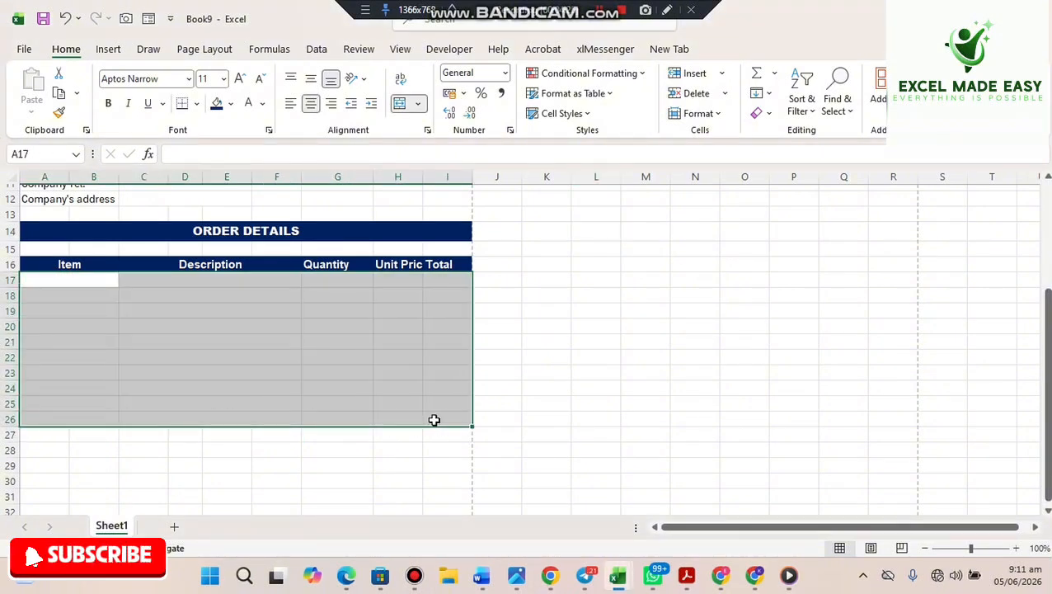
click(195, 105)
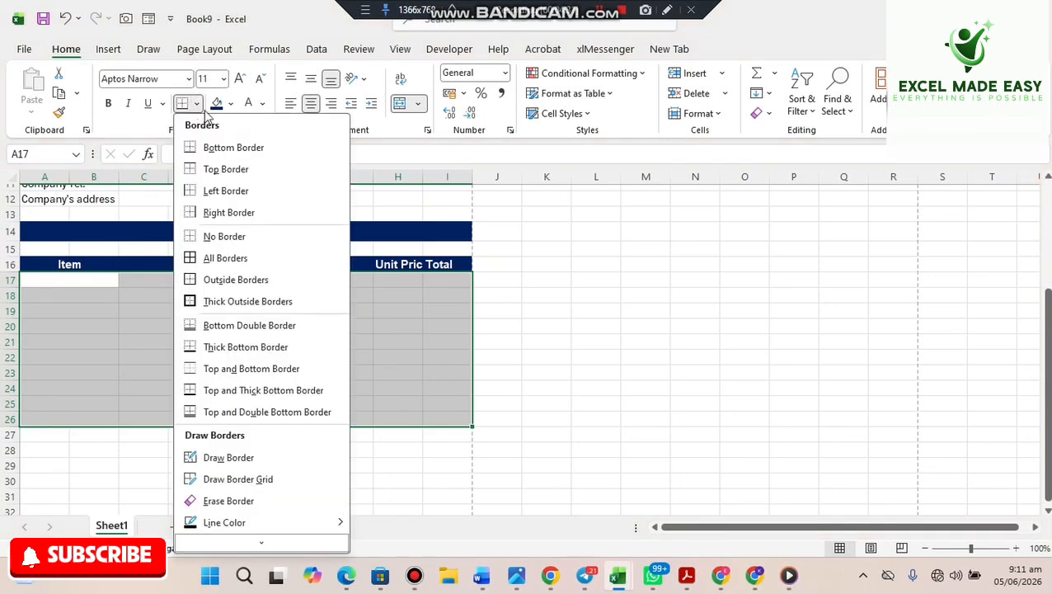
click(223, 261)
click(525, 354)
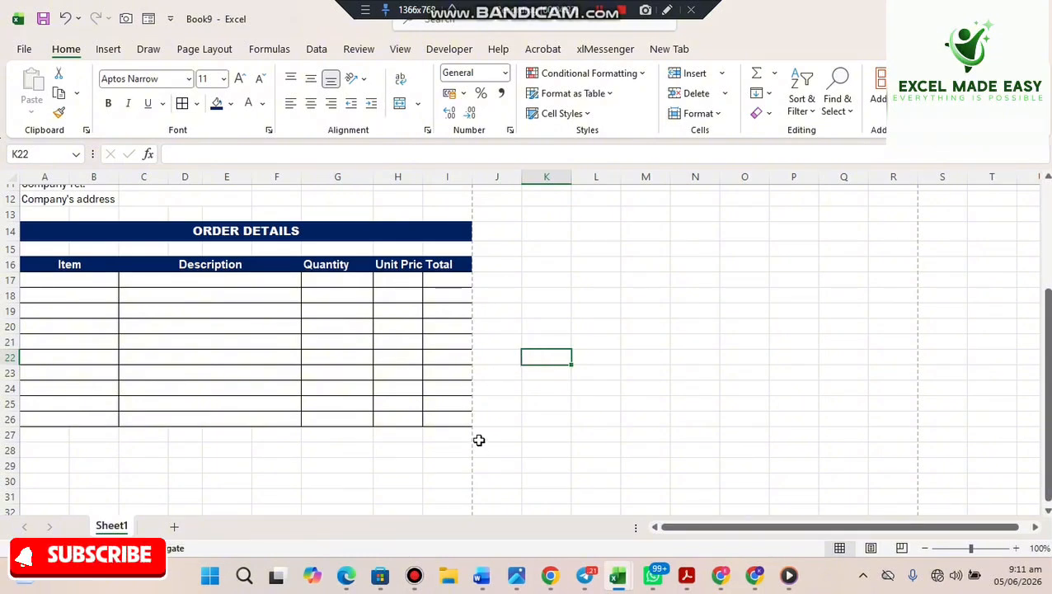
drag(412, 437, 431, 483)
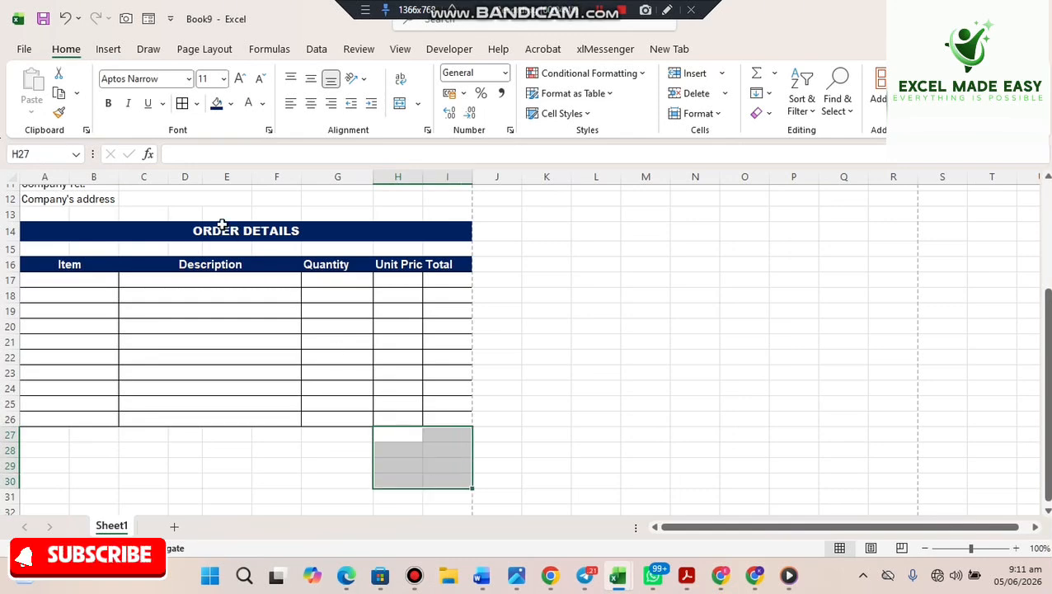
- Border the summary block H27:I30 and label H27 Sub total
click(182, 103)
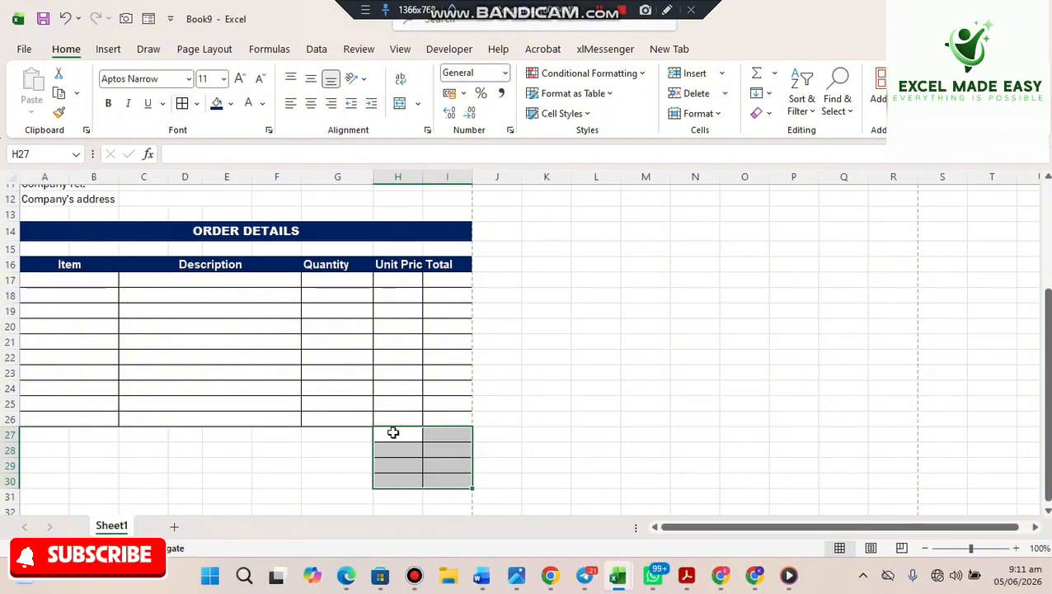
click(393, 432)
text(Su)
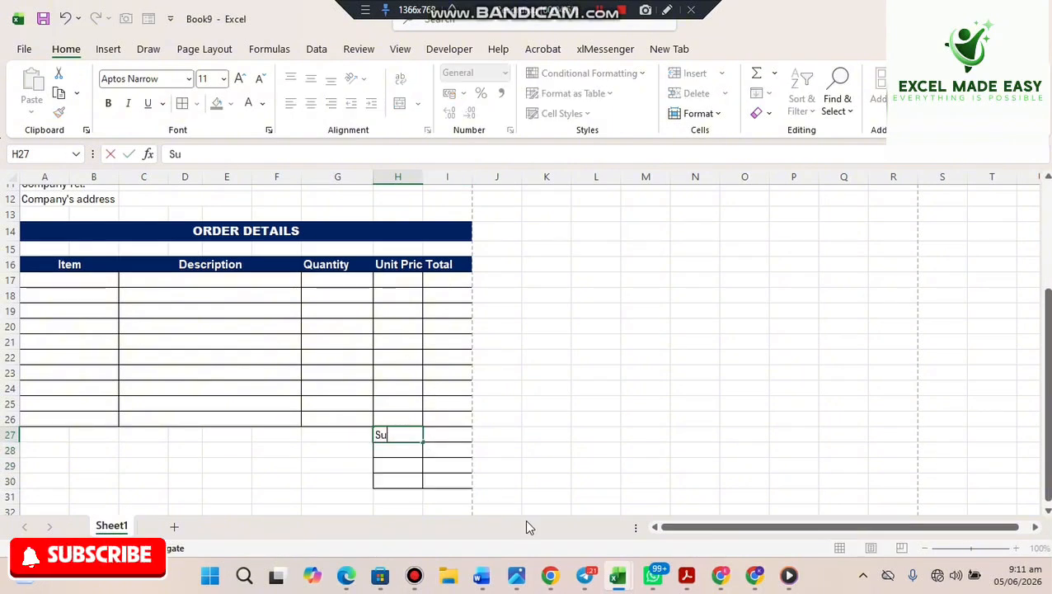
text(b tot)
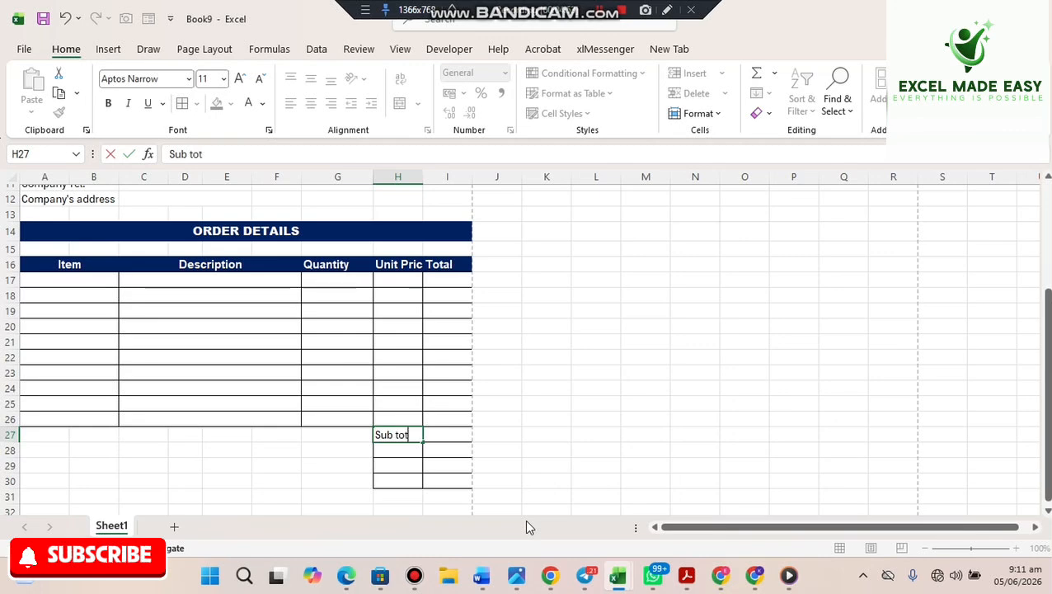
text(al)
key(Return)
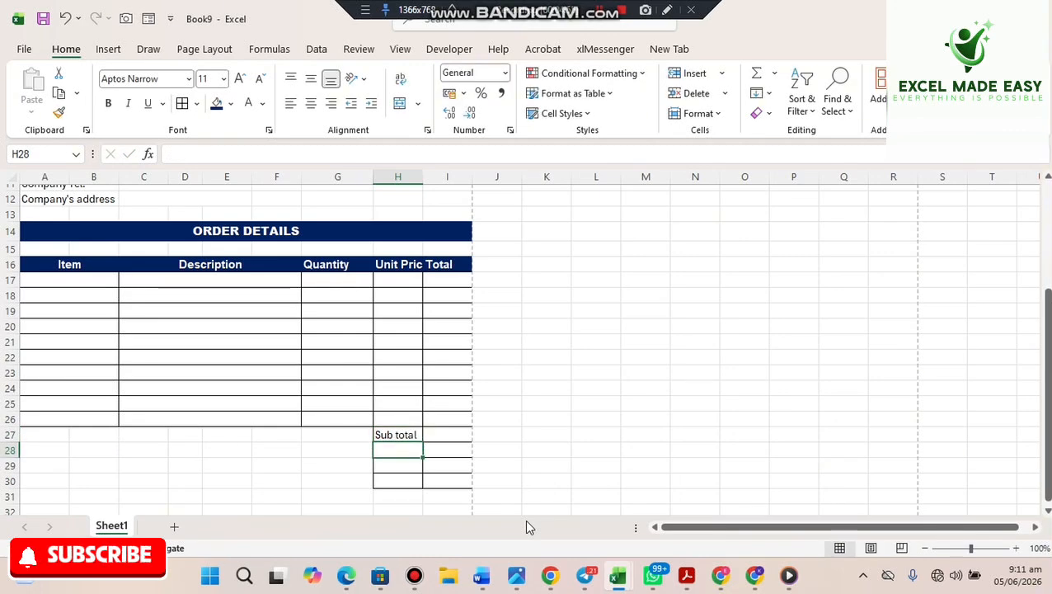
- Enter Tax (20%), Discount and Total in H28 to H30
text(Tax)
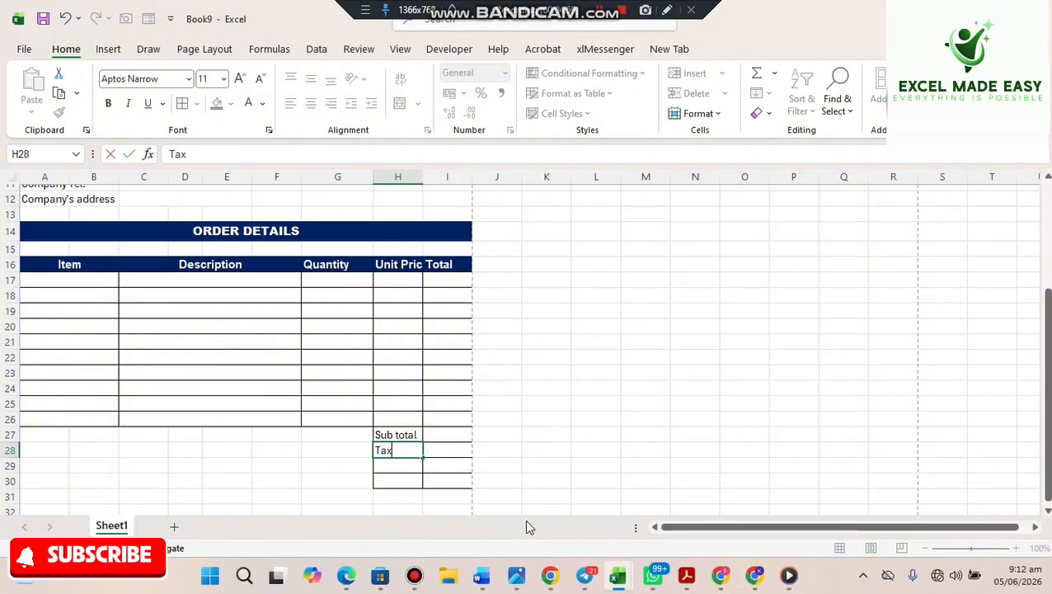
text( (20%))
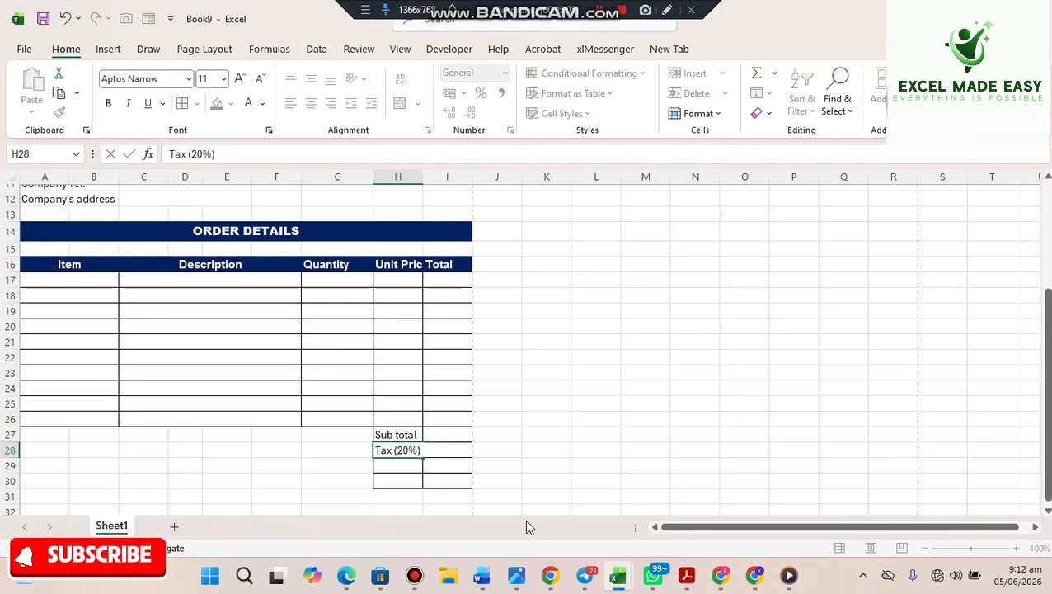
key(Return)
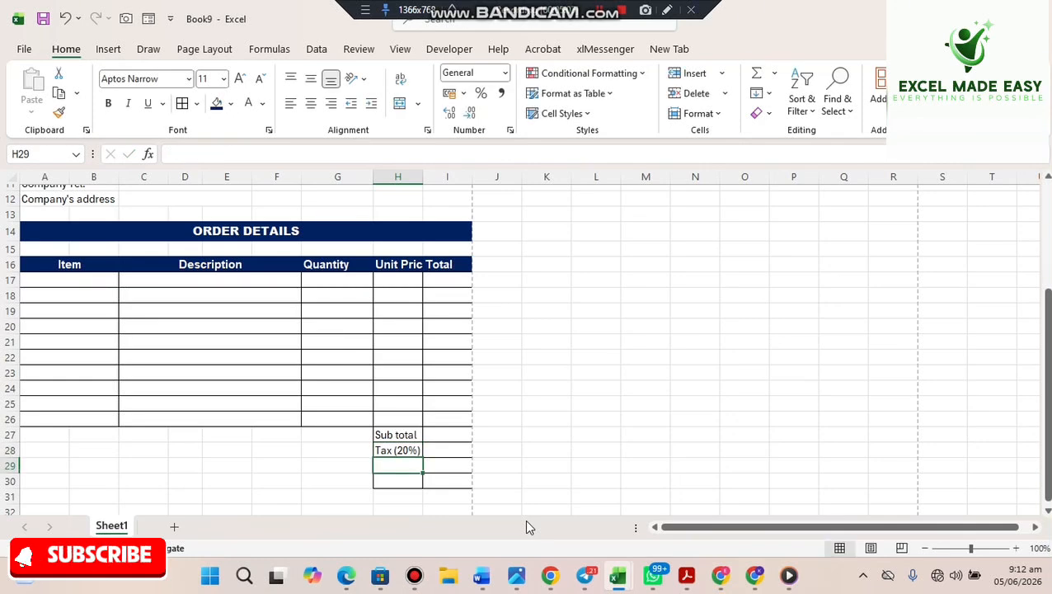
text(Disco)
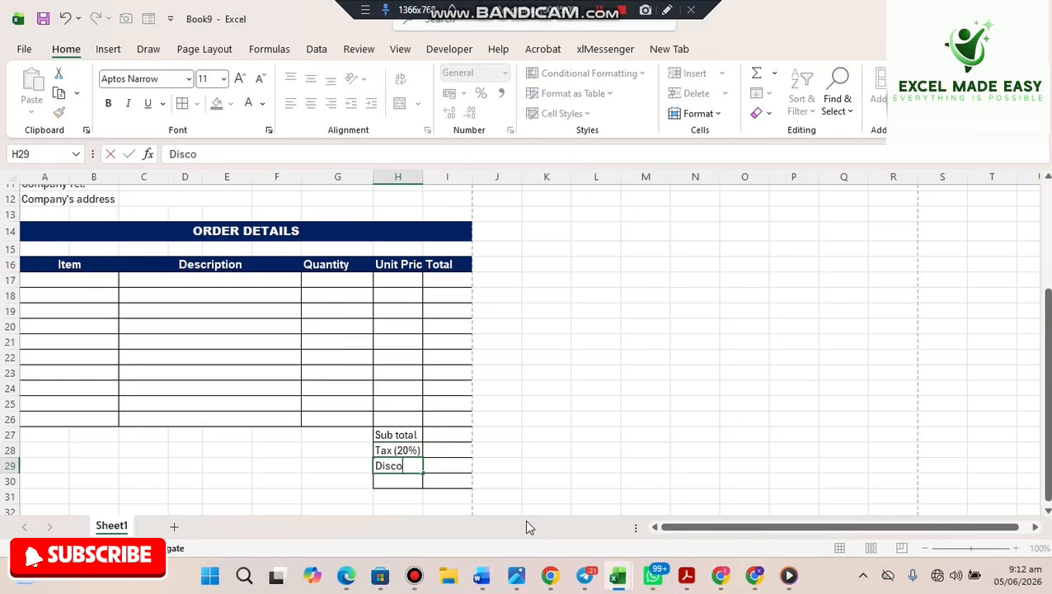
text(unt)
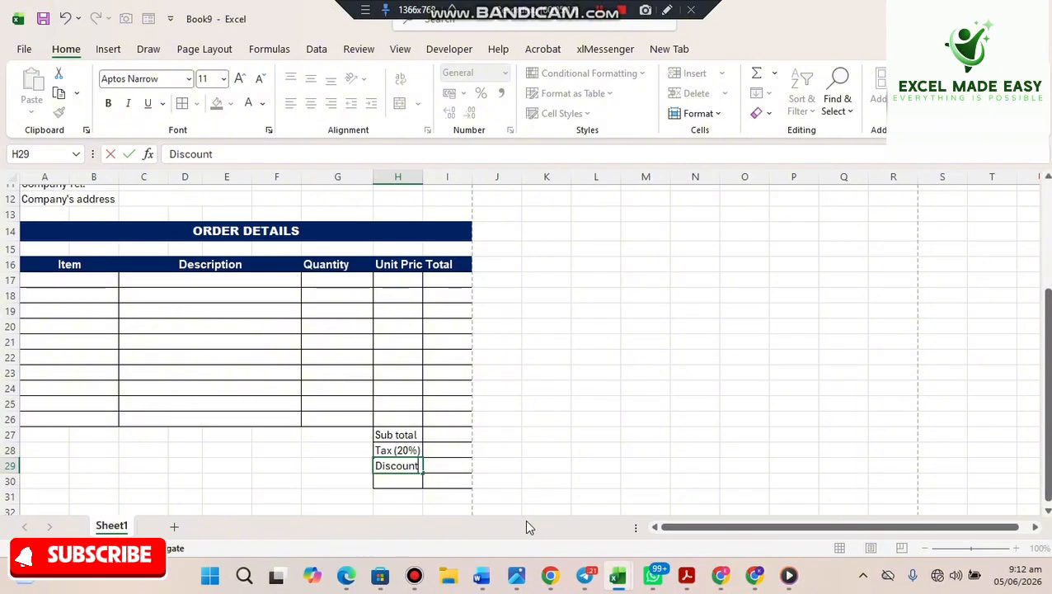
key(Return)
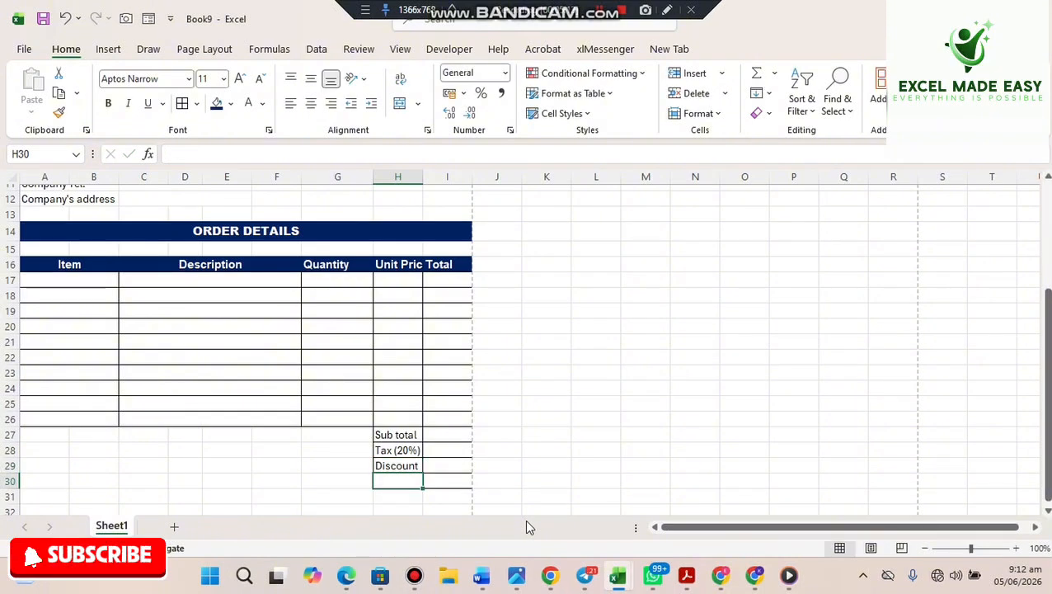
text(Tota)
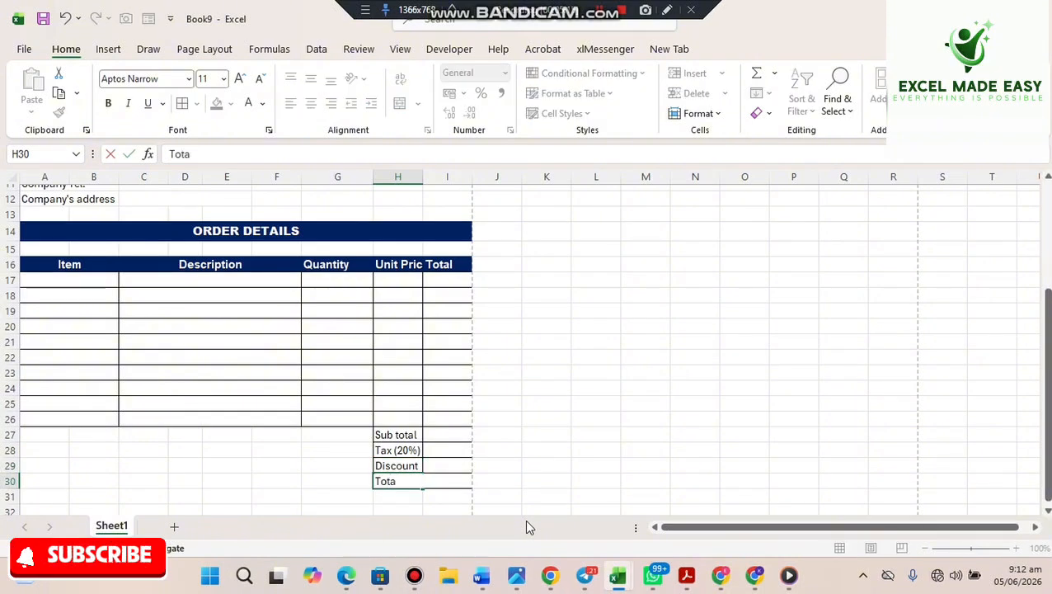
text(l)
key(Return)
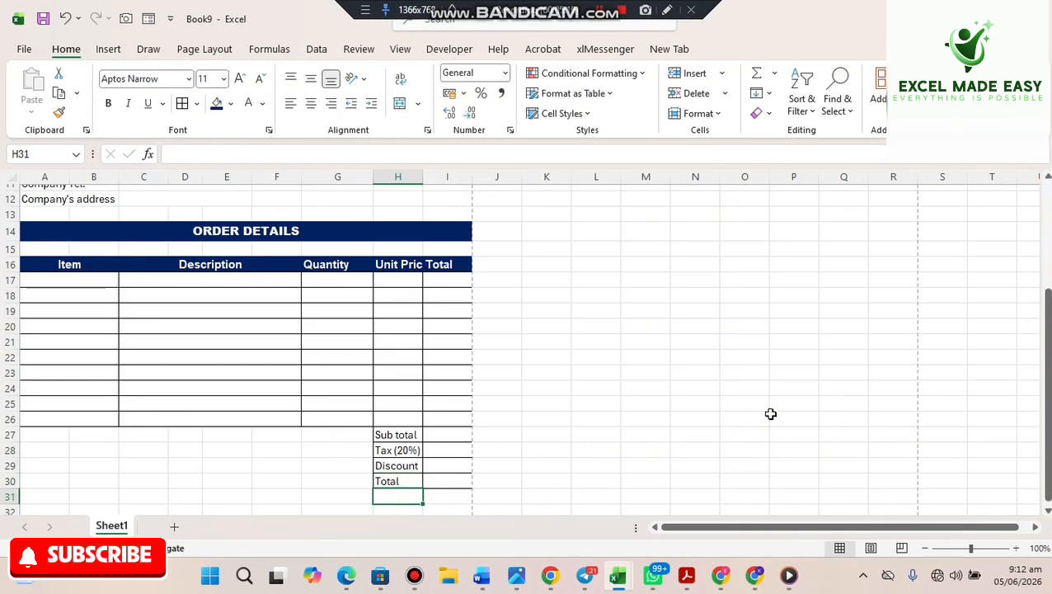
drag(1047, 303, 1036, 344)
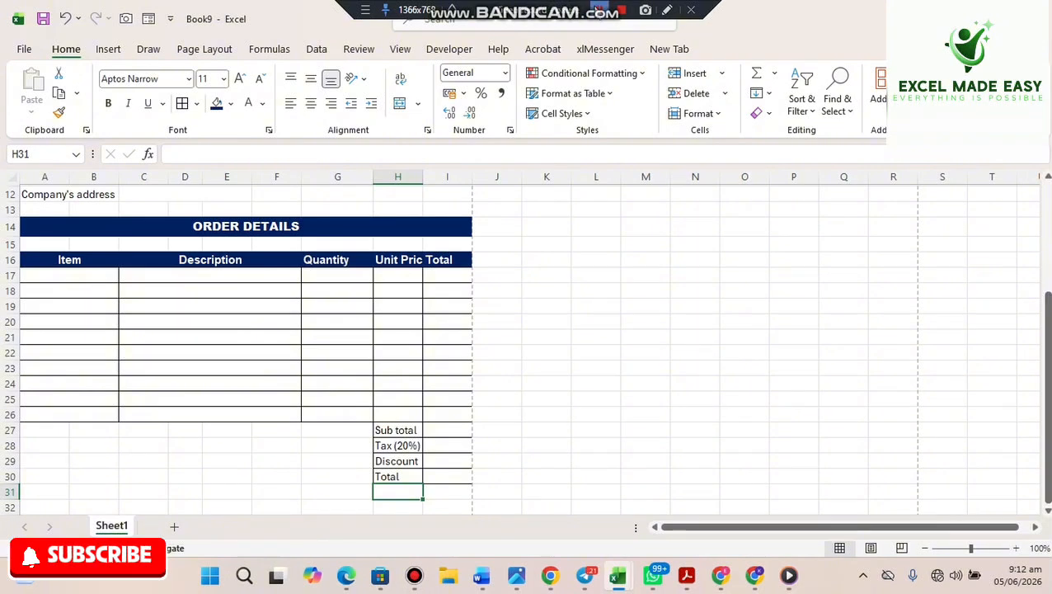
scroll(722, 316, down, 5)
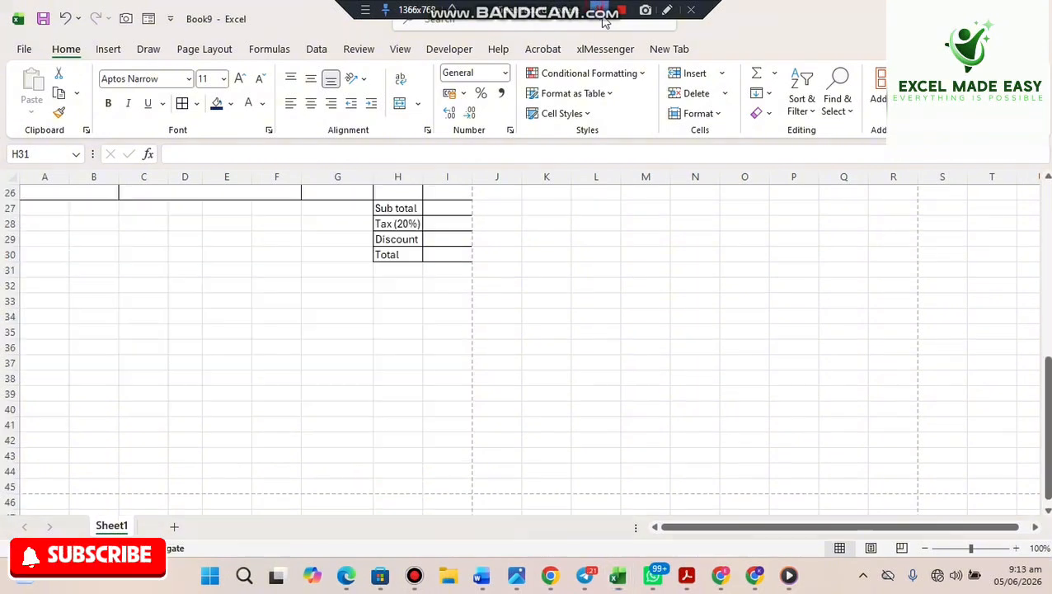
click(1046, 406)
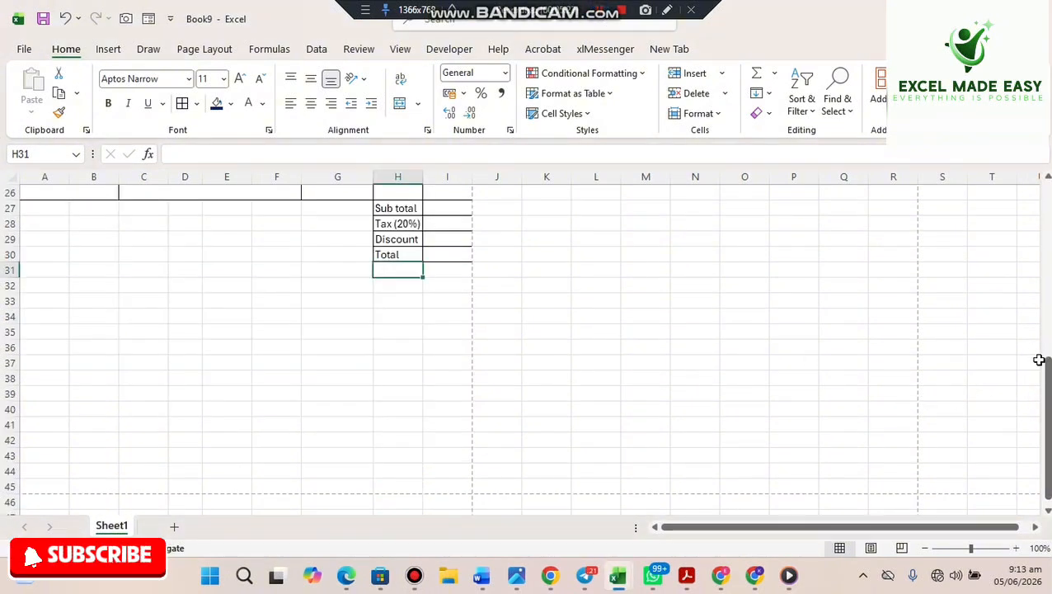
drag(1039, 359, 1048, 285)
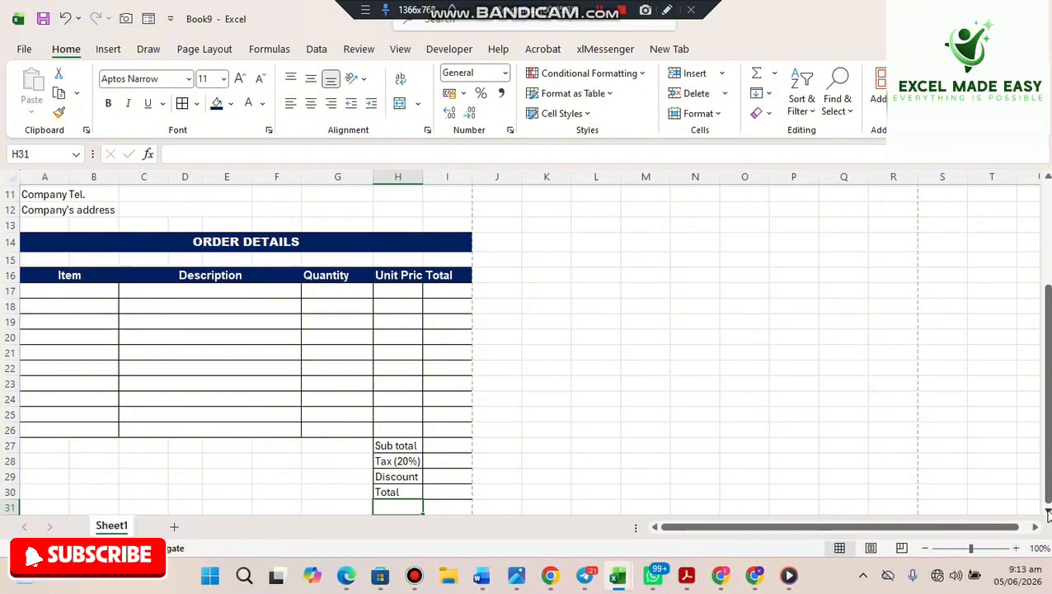
drag(1048, 513, 1047, 513)
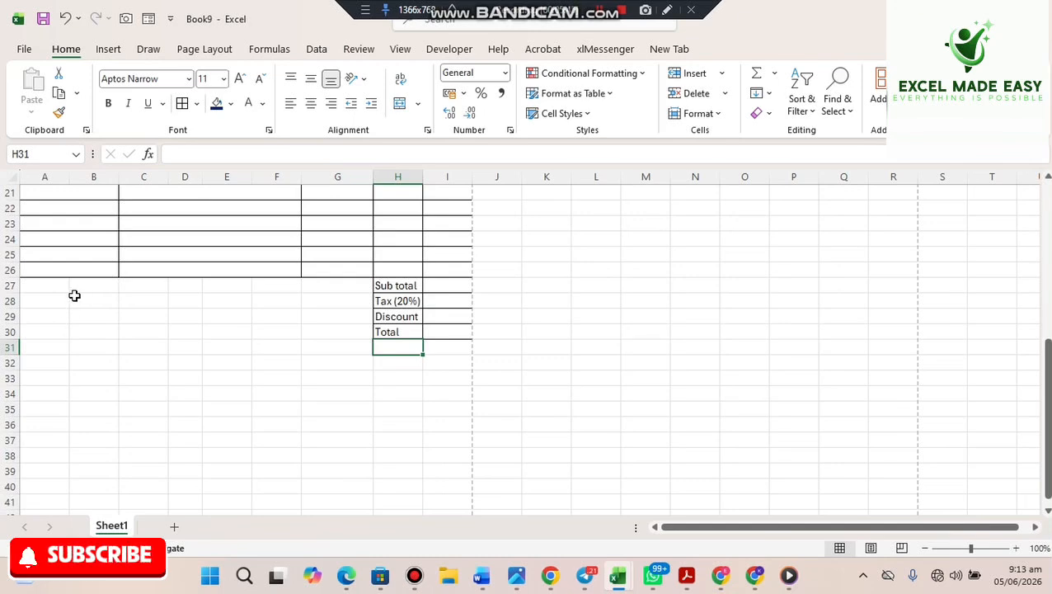
drag(88, 300, 188, 300)
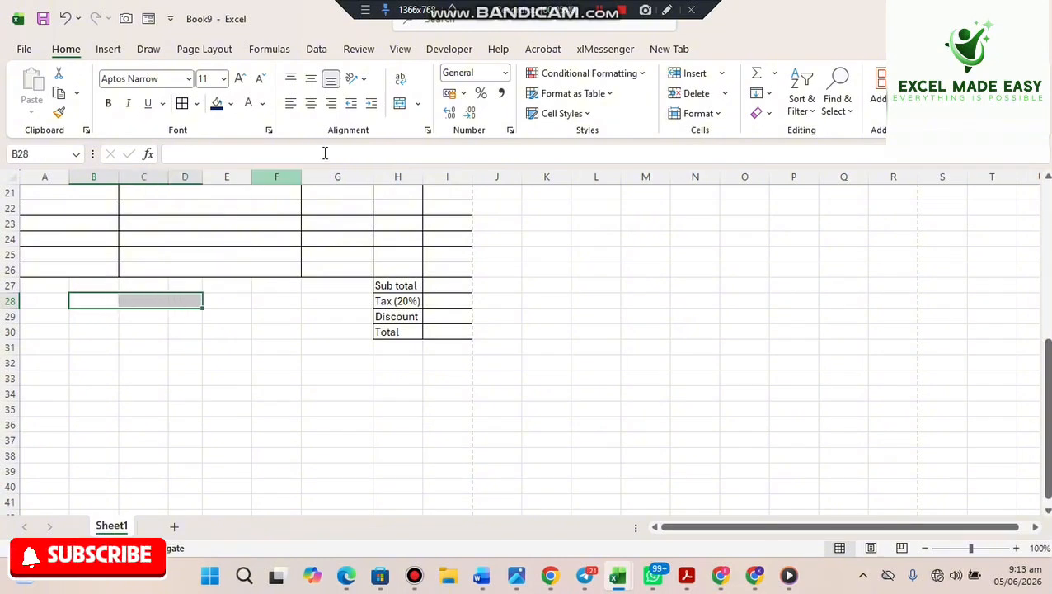
- Merge B28:D28 and enter the heading Payment Method
click(401, 103)
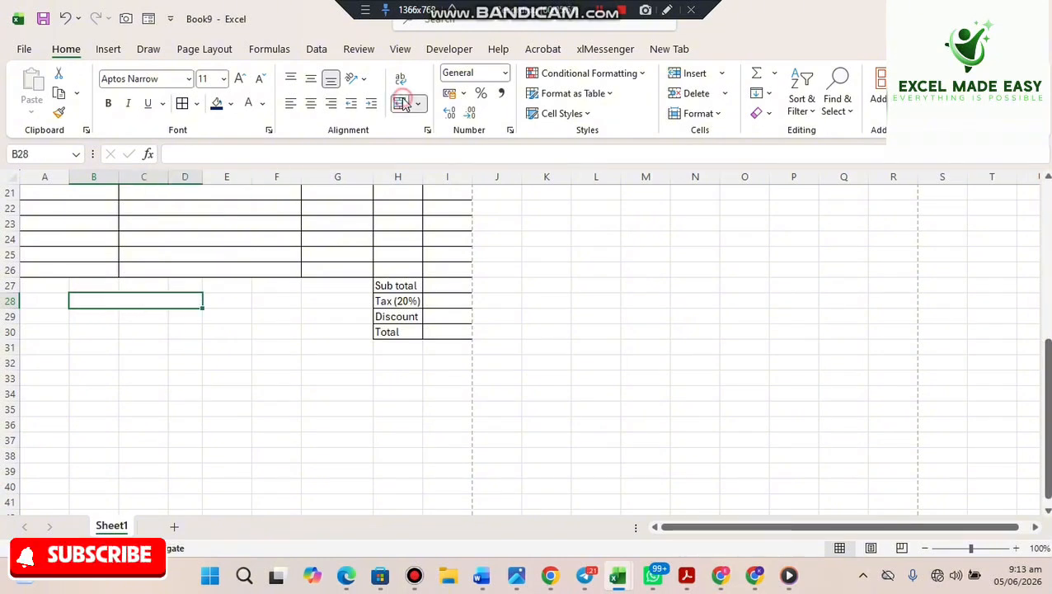
text(P)
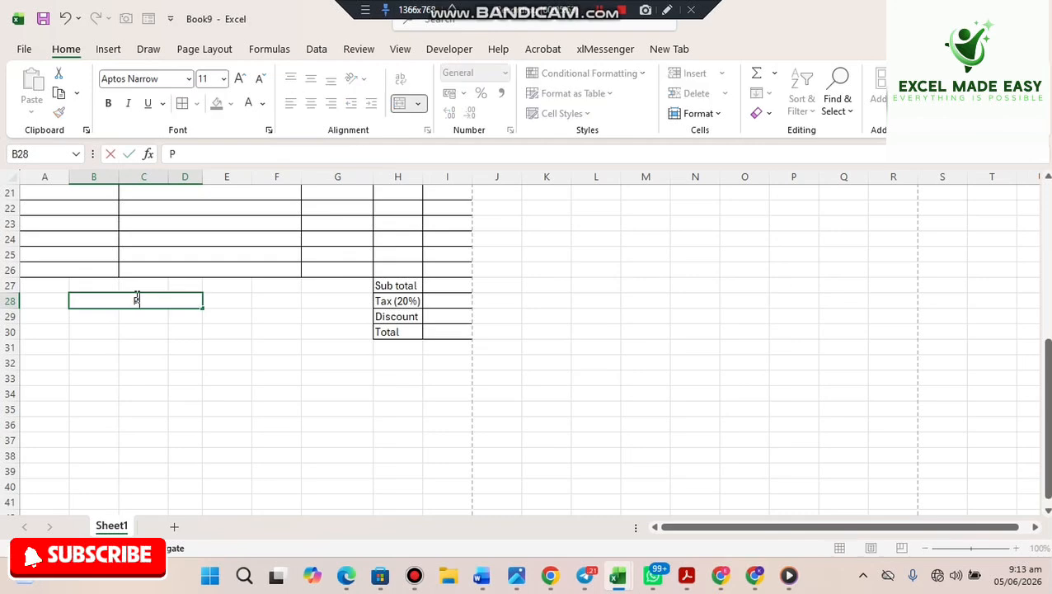
text(m)
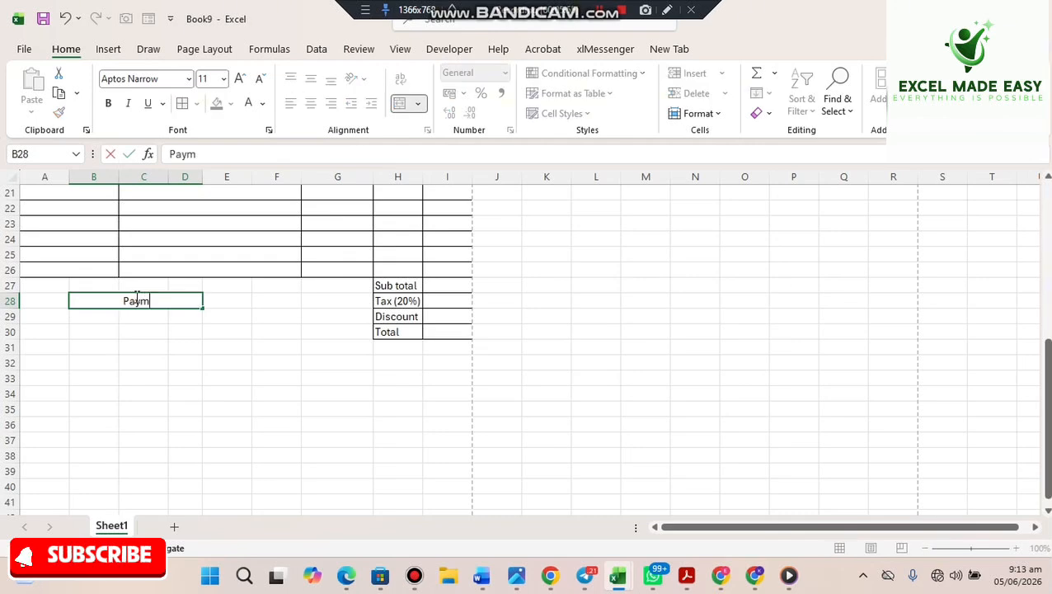
text(ent M)
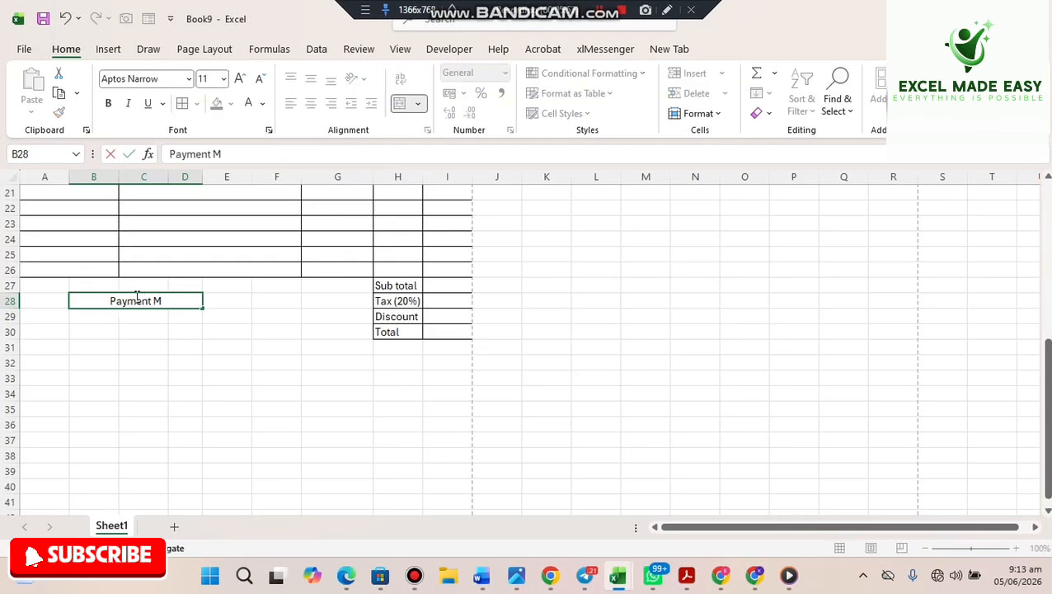
text(ethod)
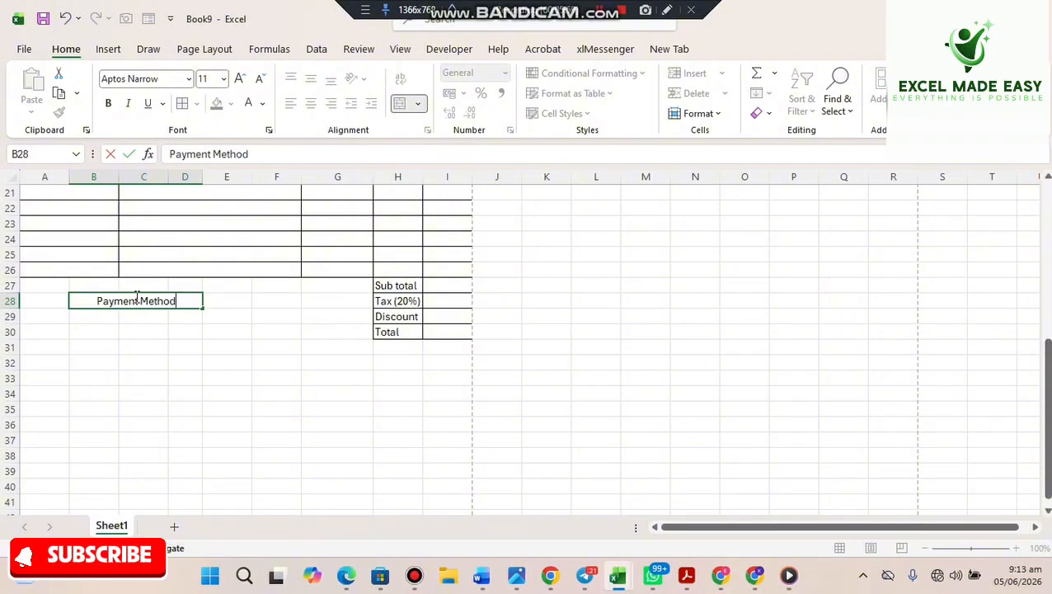
key(Return)
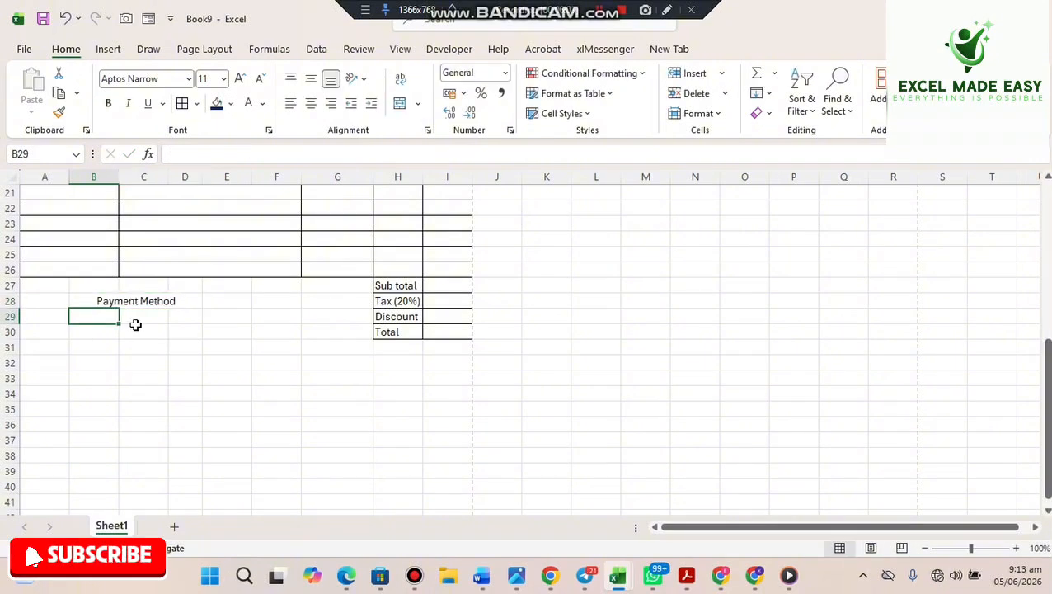
- List the labels Bank, Acc Num and Acc Holder in B29:B31
text(Bank)
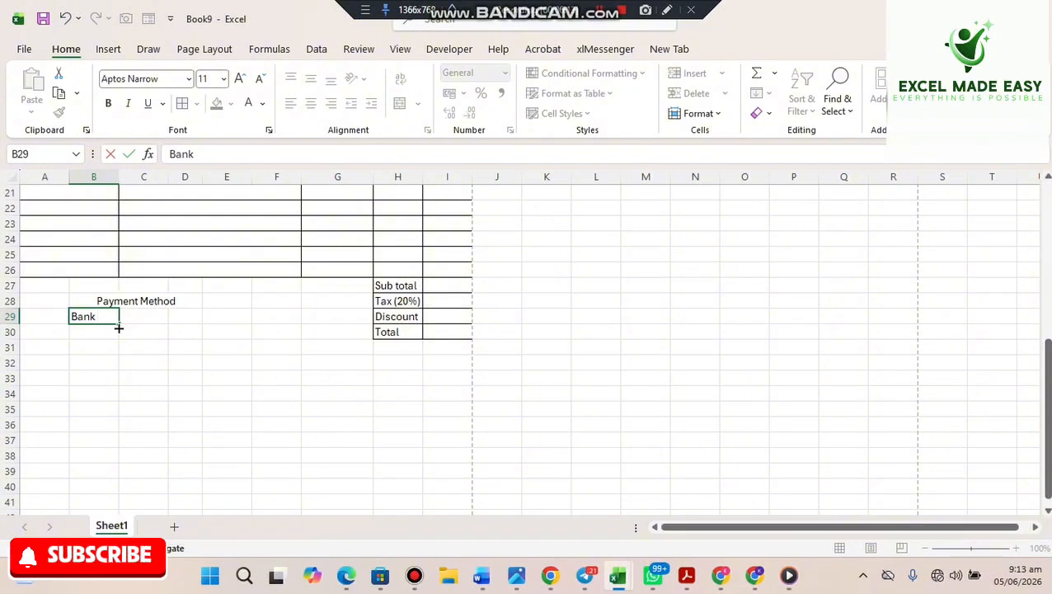
key(Return)
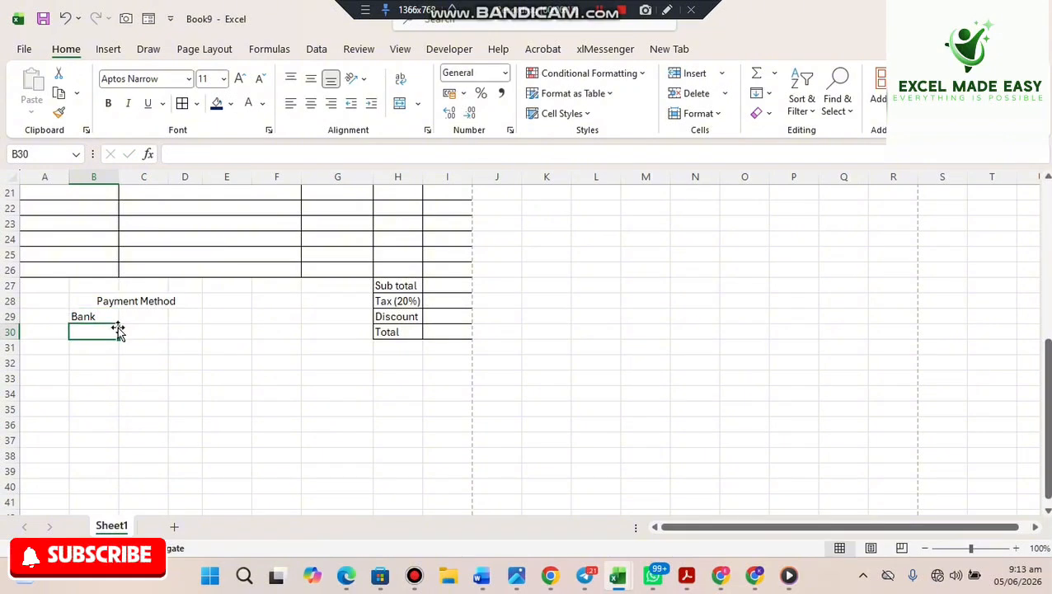
text(Acc Num)
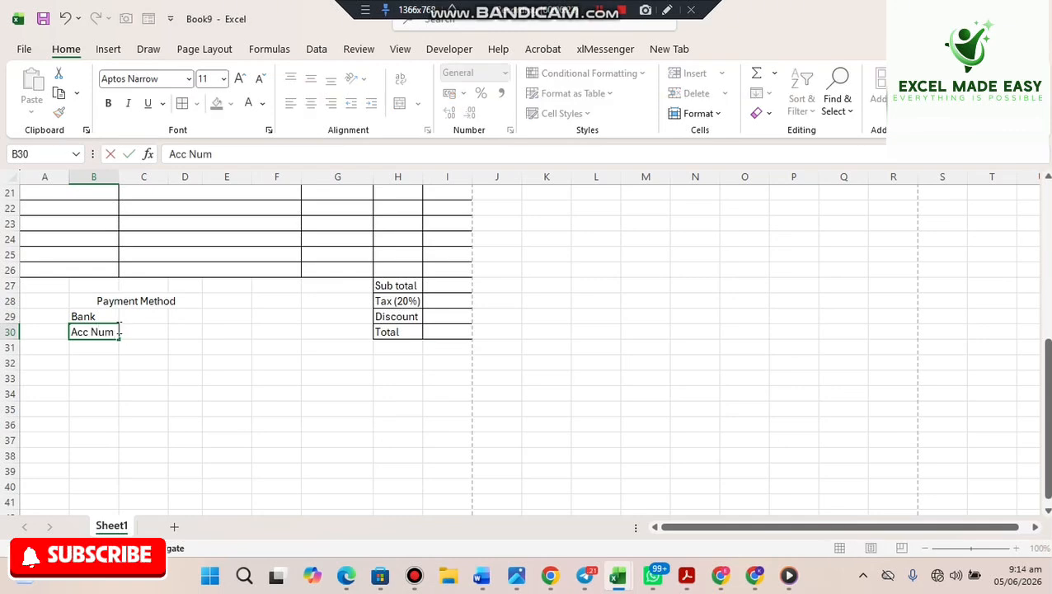
key(Return)
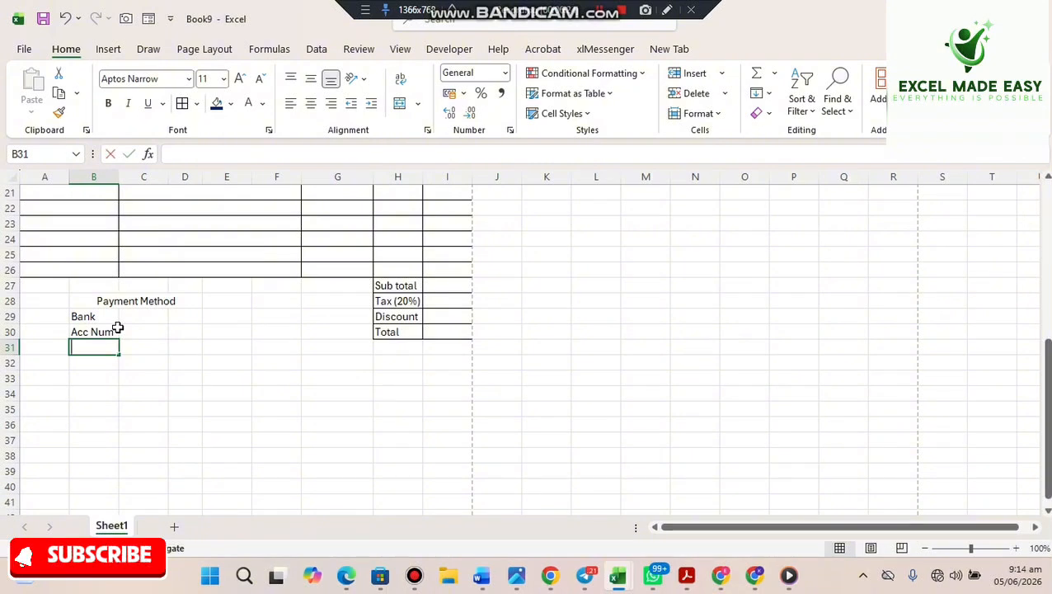
text(Acc )
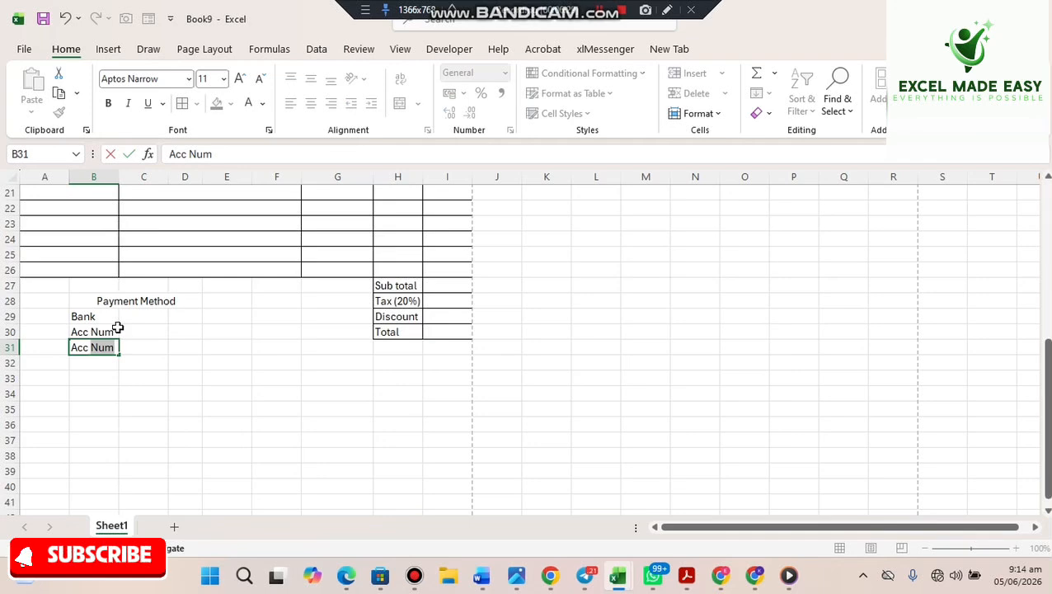
text(Holder)
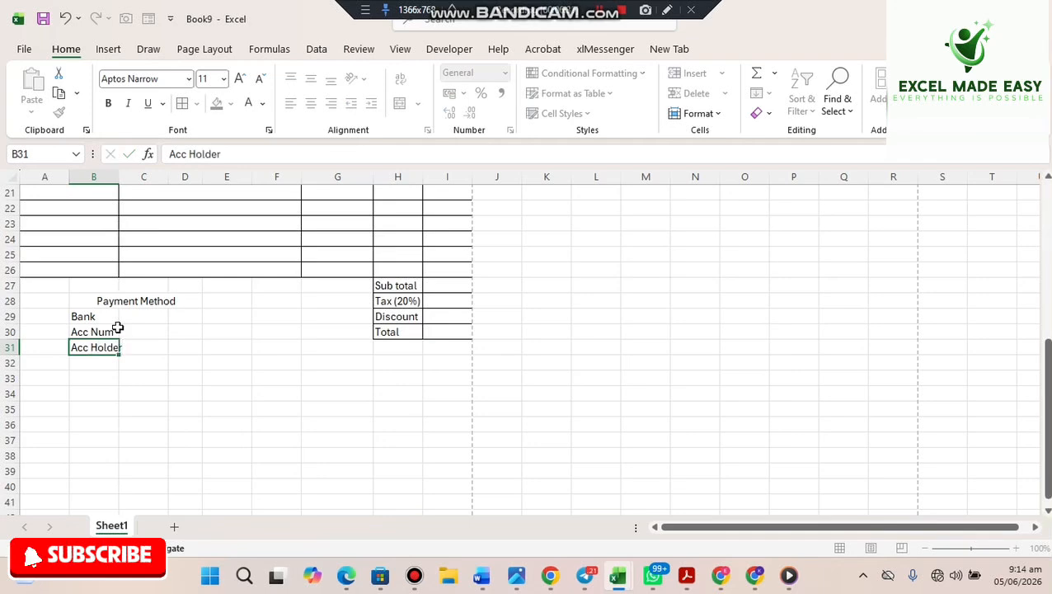
key(Return)
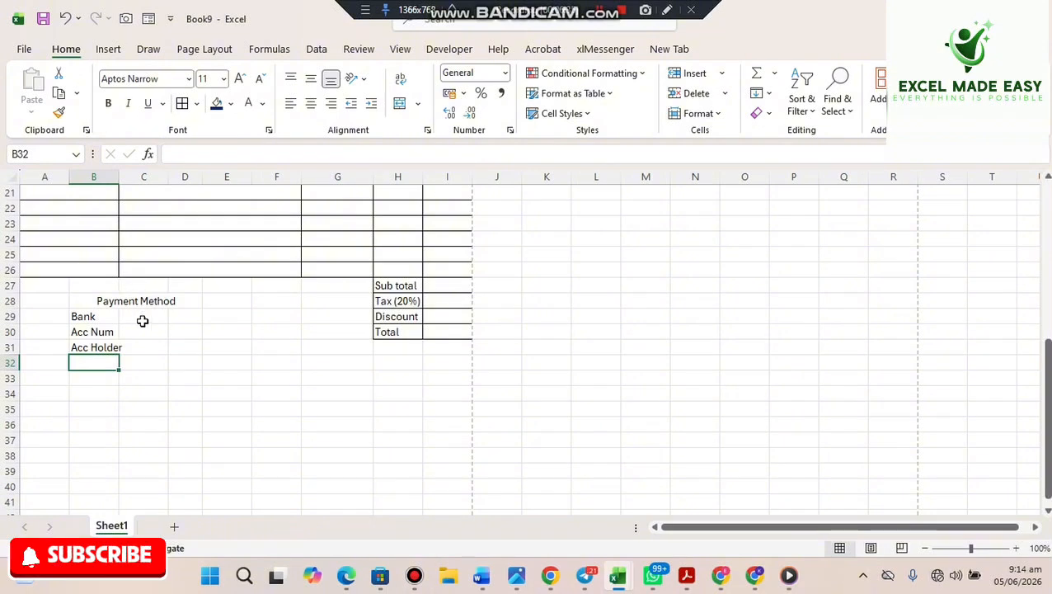
click(138, 370)
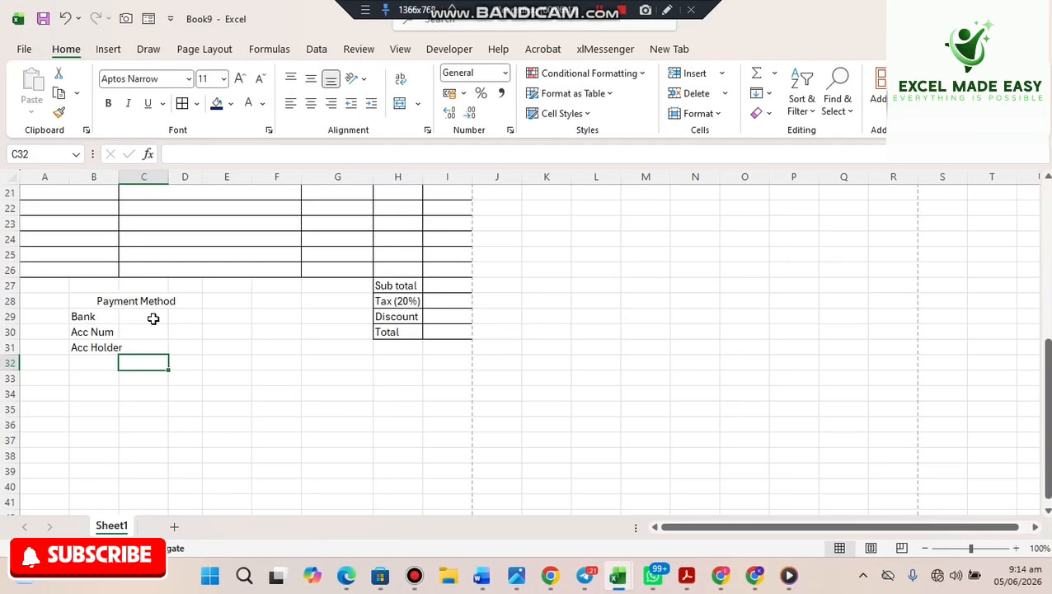
- Merge C29:E29 and copy that merge to C30:E30 and C31:E31
drag(153, 319, 224, 318)
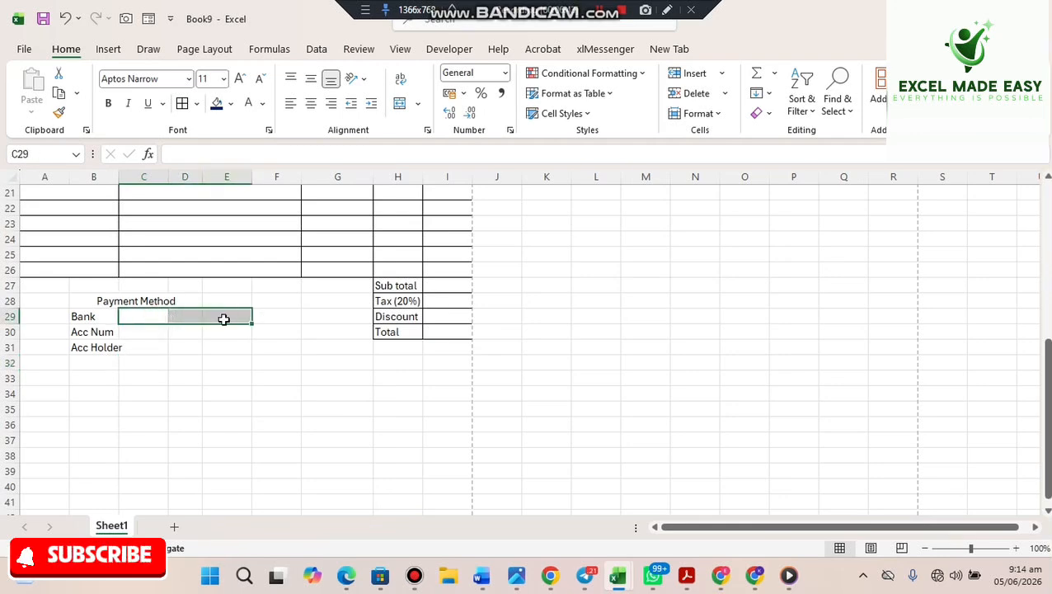
click(400, 106)
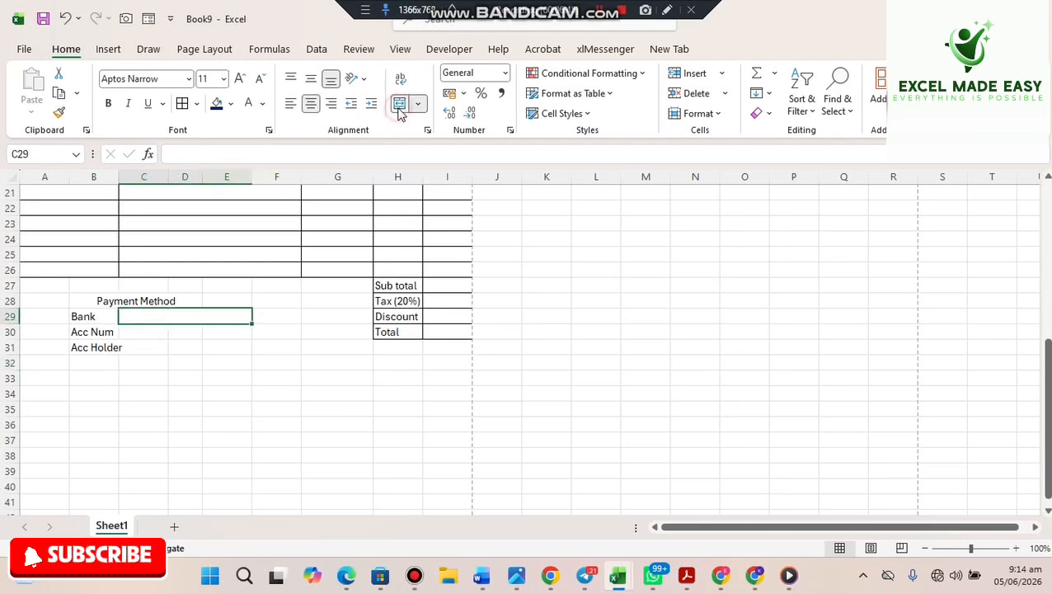
click(58, 115)
click(151, 328)
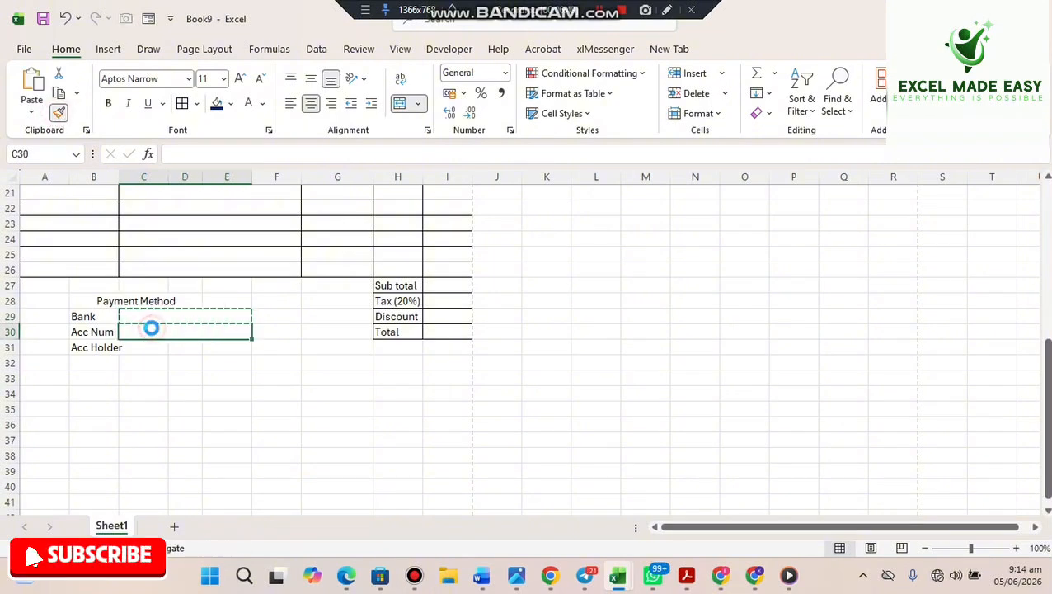
click(60, 113)
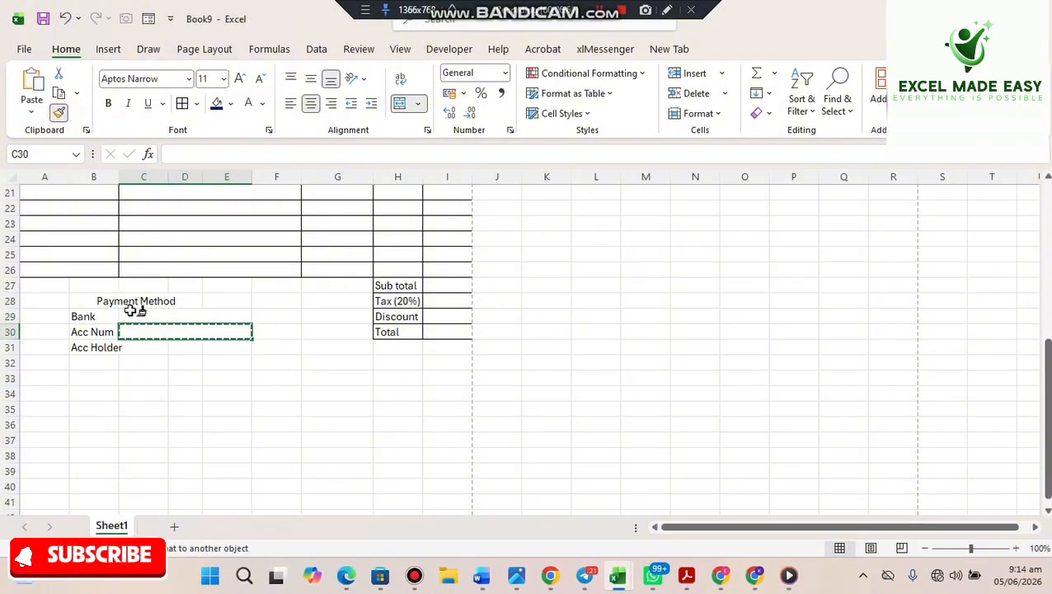
click(138, 346)
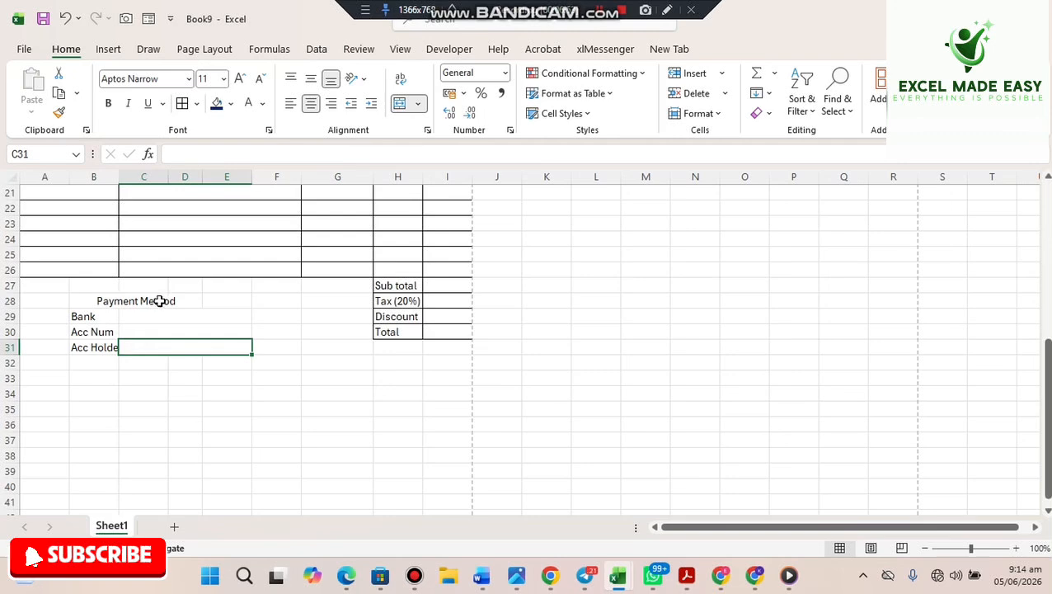
- Enter Access Bank, the account number and the holder's name, then auto-fit column B
click(152, 312)
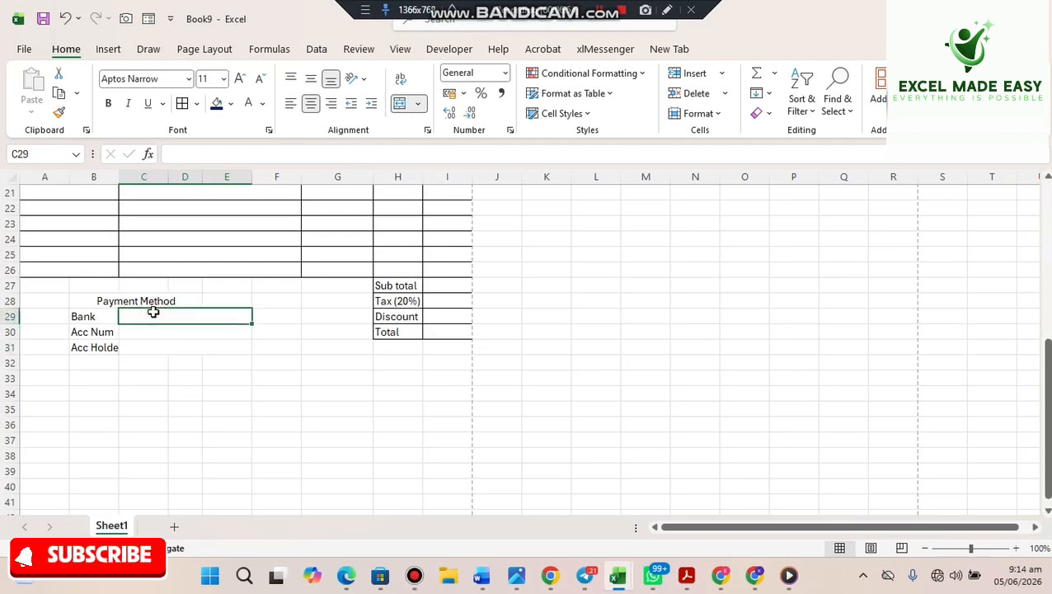
text(Access)
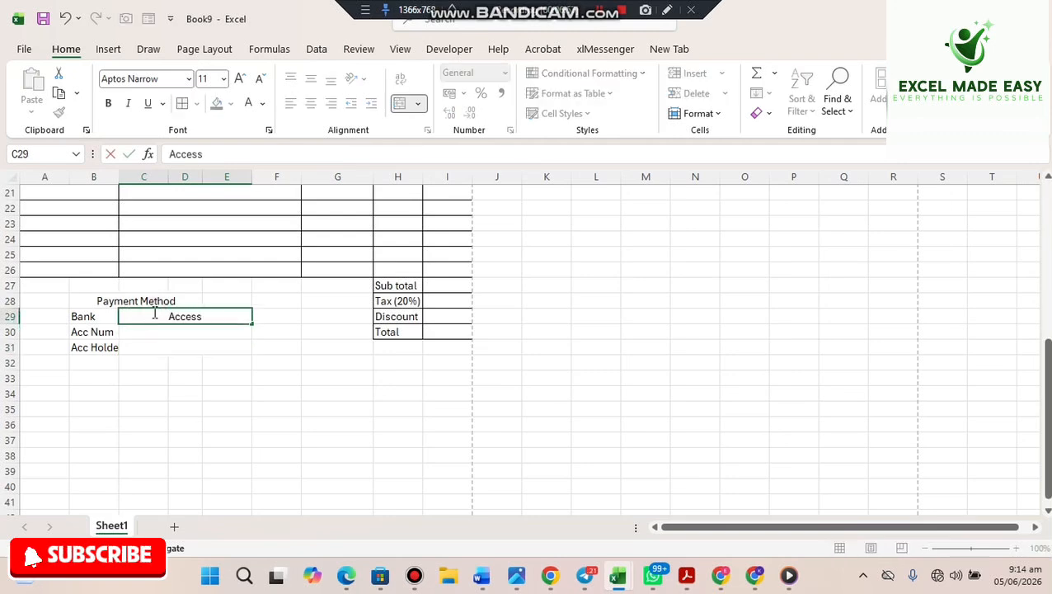
text( Bank)
key(Return)
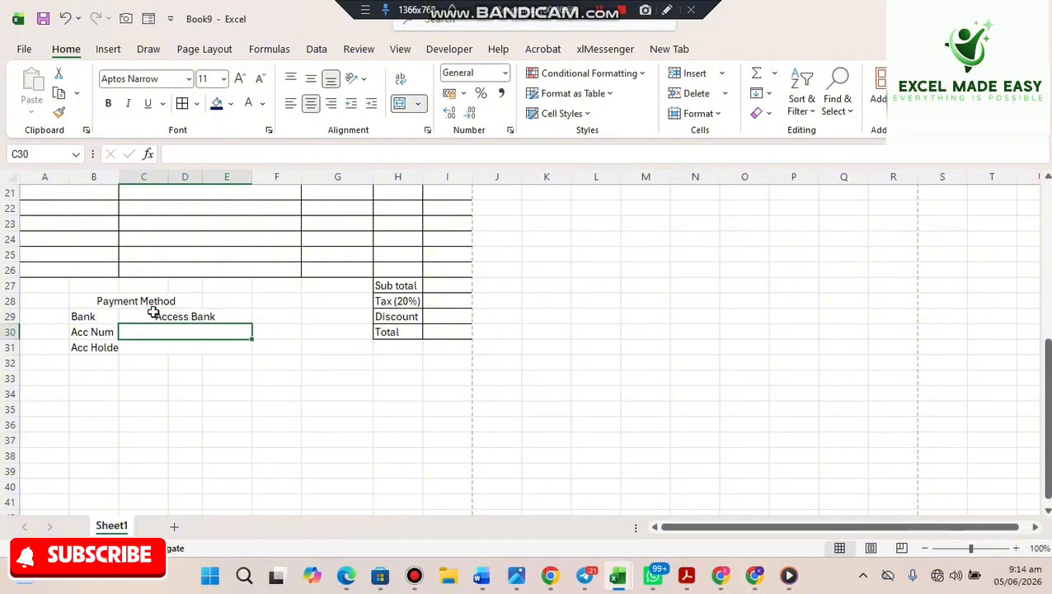
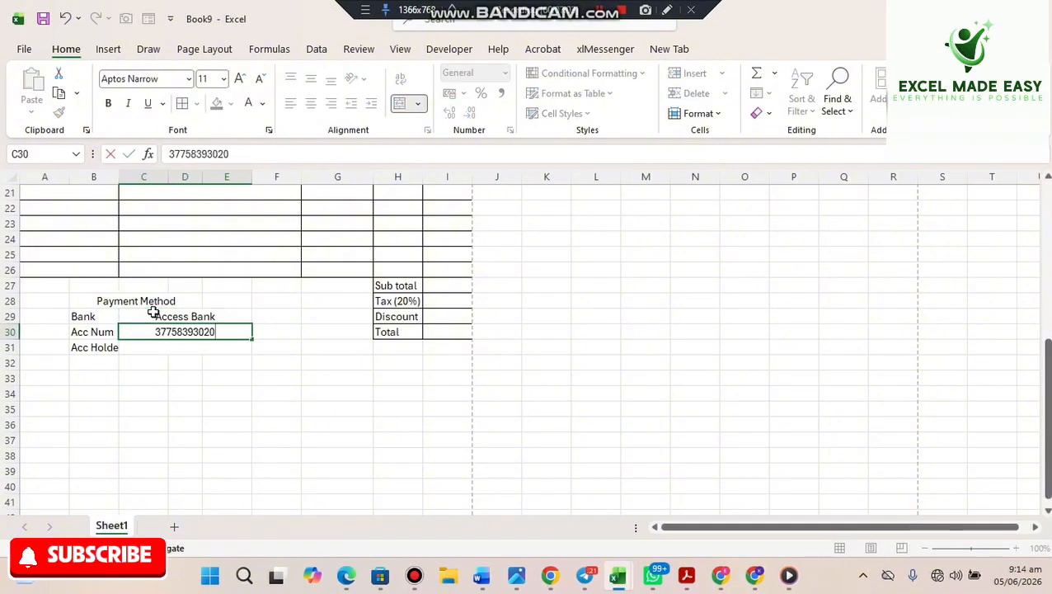
key(Return)
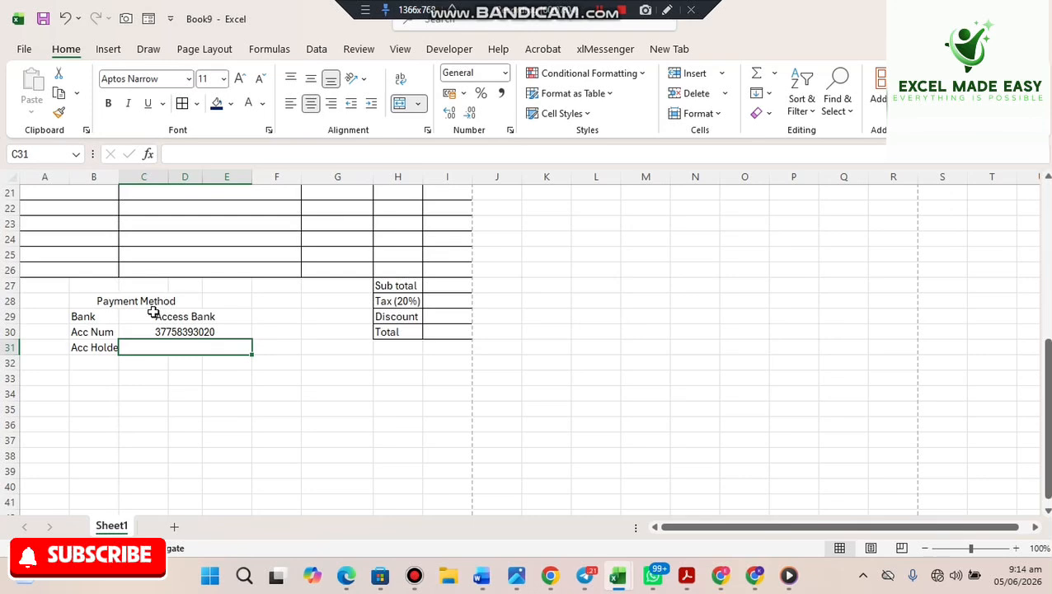
text(Mr)
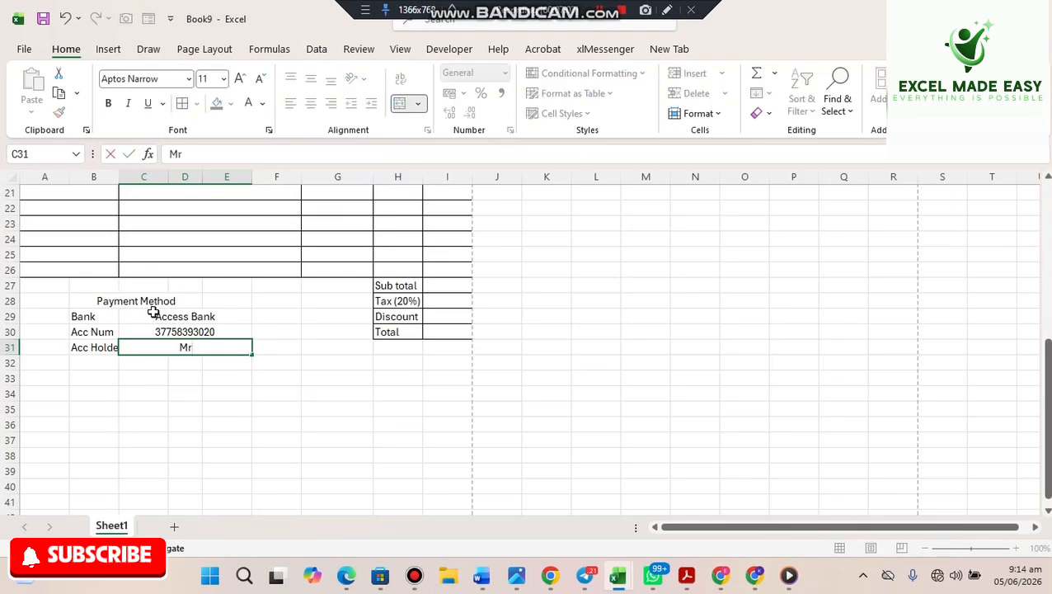
text(. Frimpong)
key(Return)
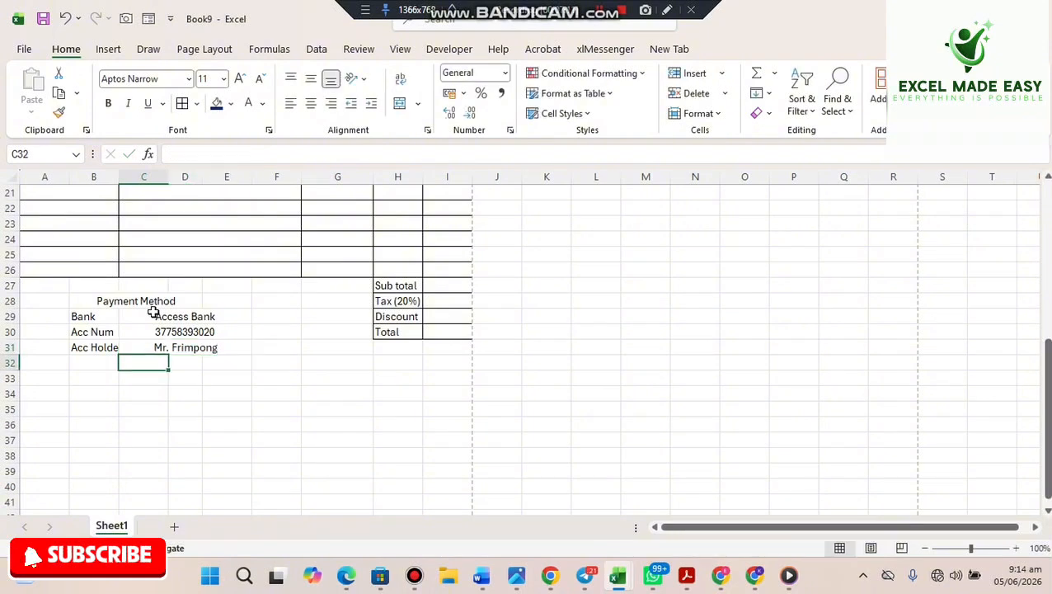
double_click(119, 177)
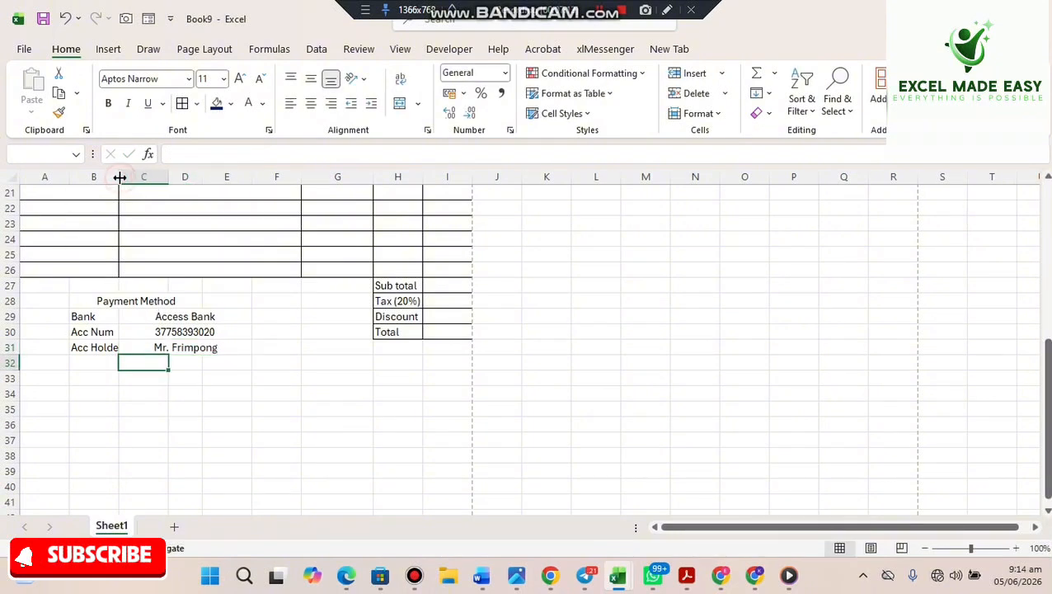
double_click(119, 177)
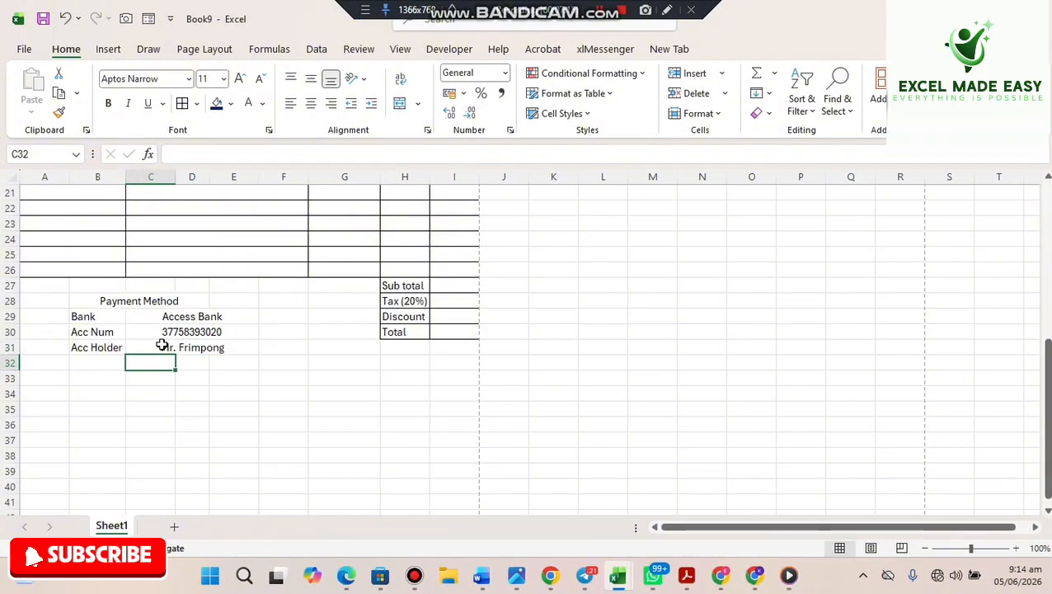
- Enter the label Mobile Money in B33 and auto-fit column B to it
click(85, 378)
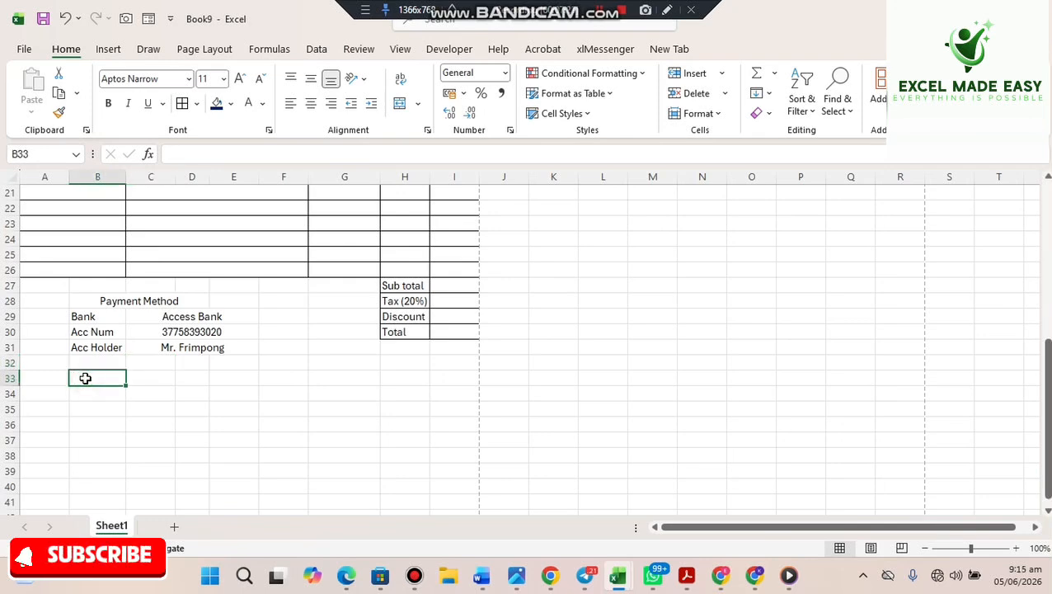
text(Mo)
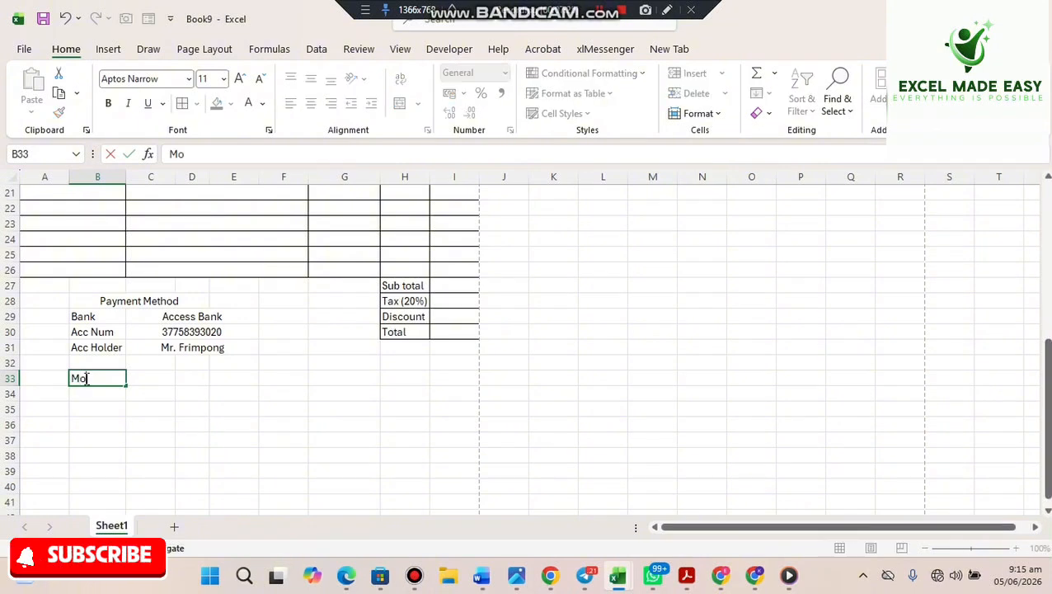
text(bile Money)
key(Return)
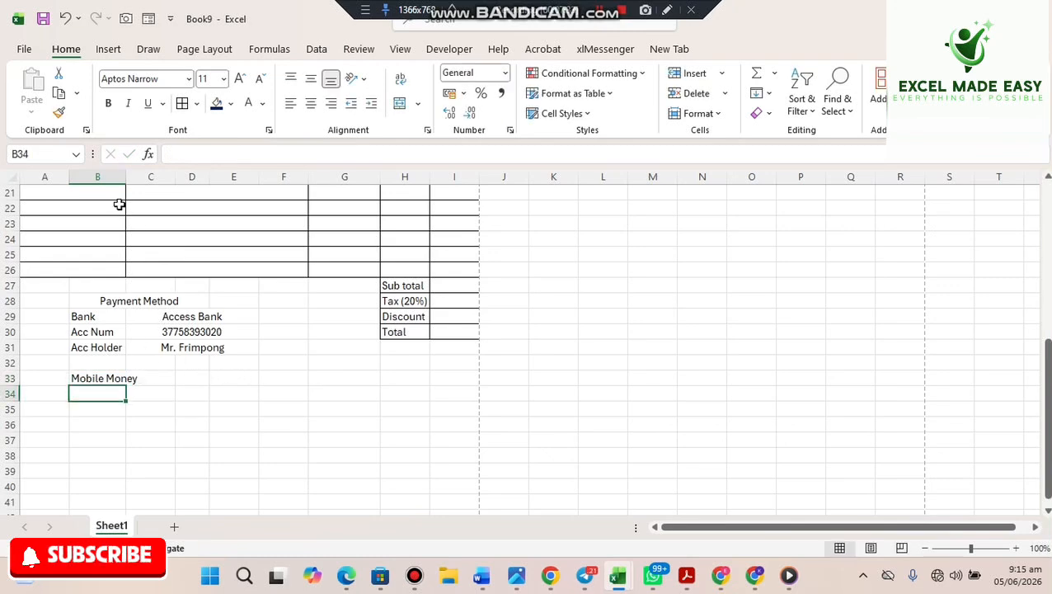
double_click(128, 180)
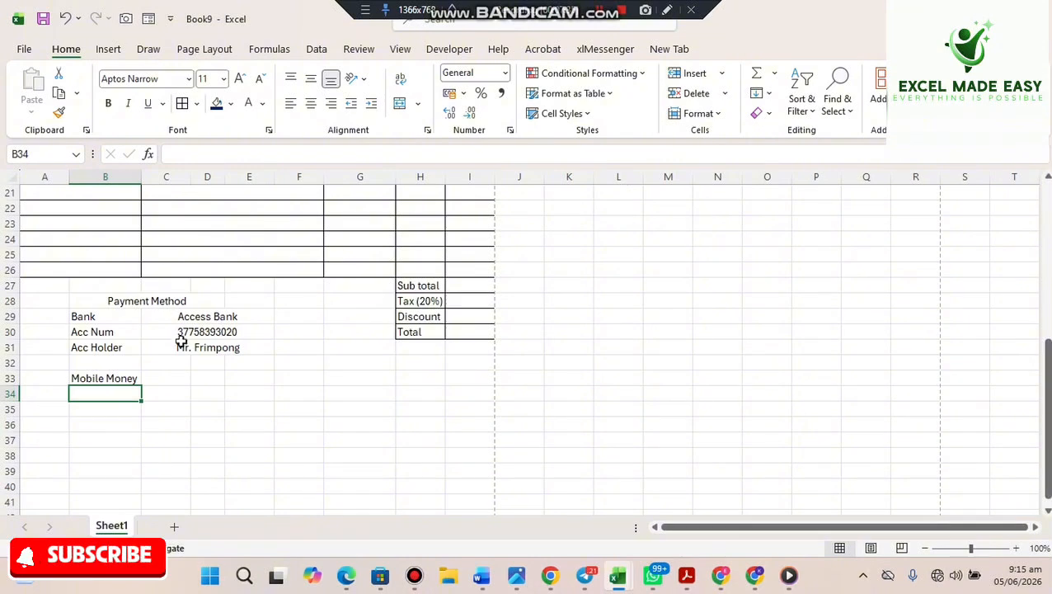
- Merge and centre C33:E33 and enter the mobile money number there
drag(177, 376, 234, 377)
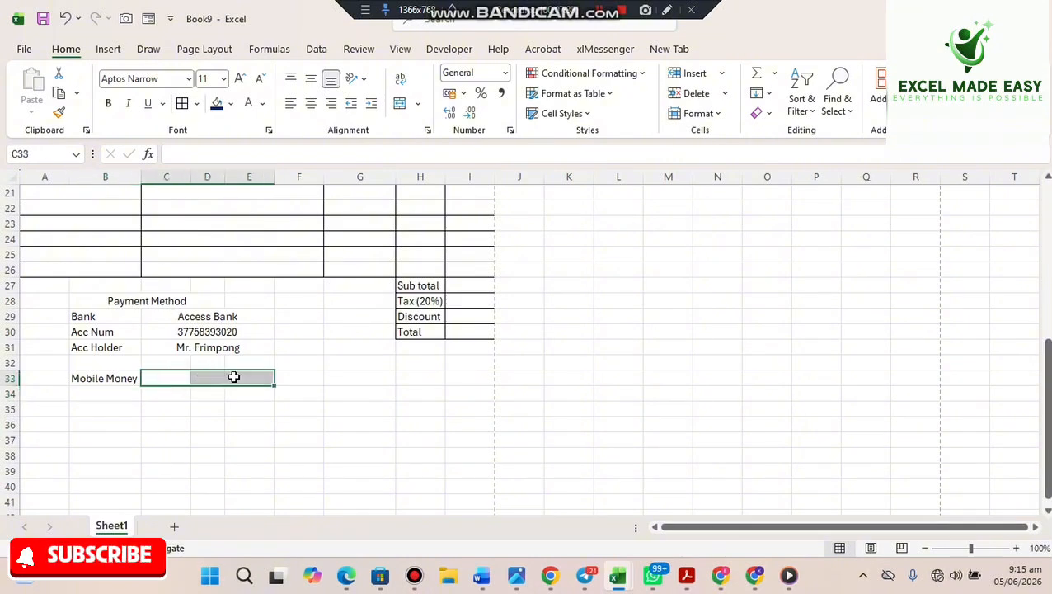
click(398, 106)
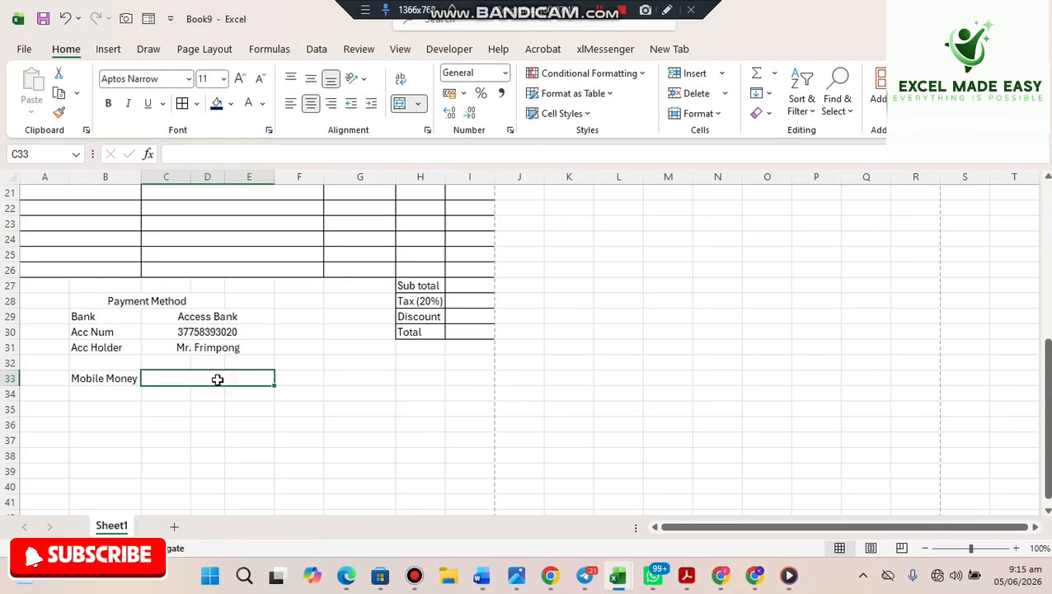
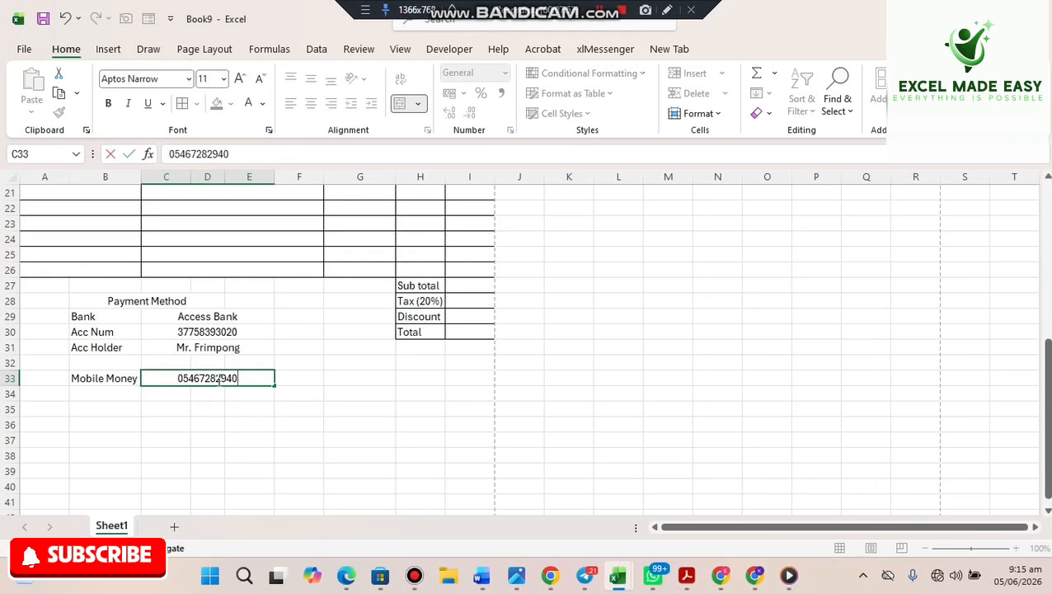
key(Return)
- Format C33 as Text and restore the mobile money number's leading zero
click(207, 377)
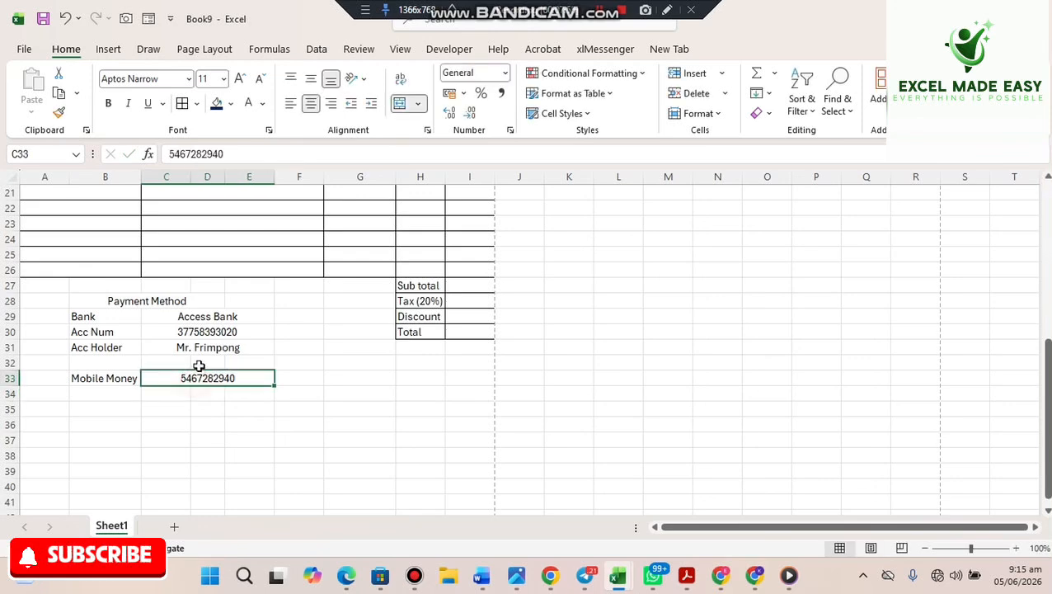
click(507, 71)
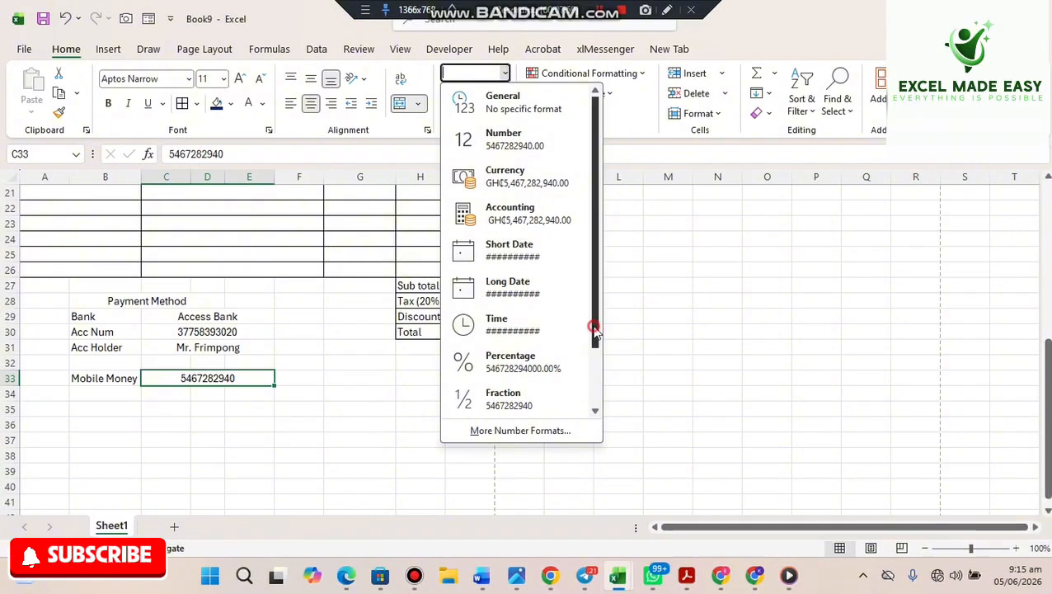
drag(594, 329, 595, 433)
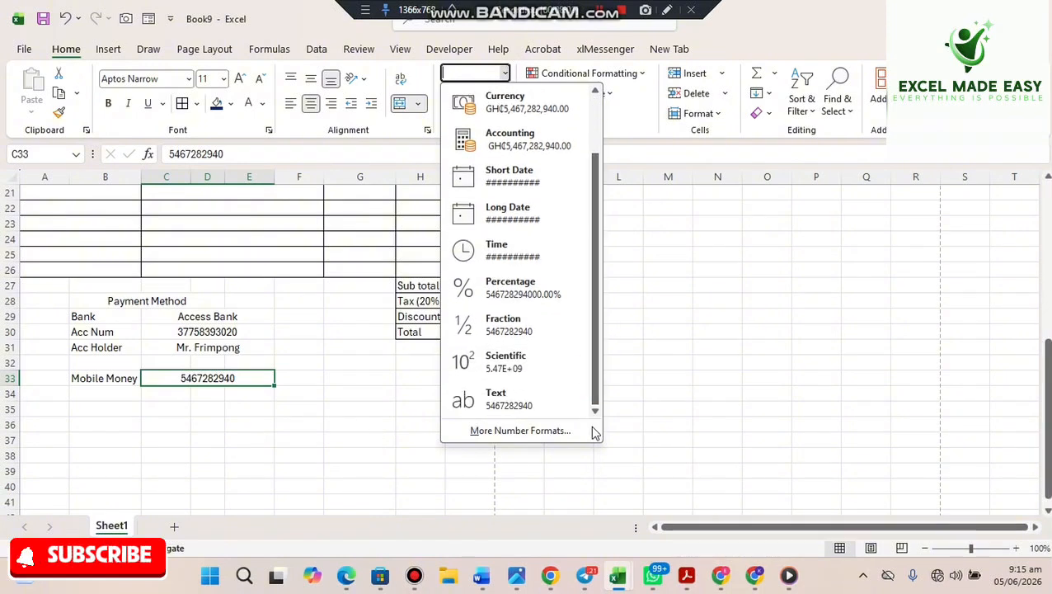
click(495, 402)
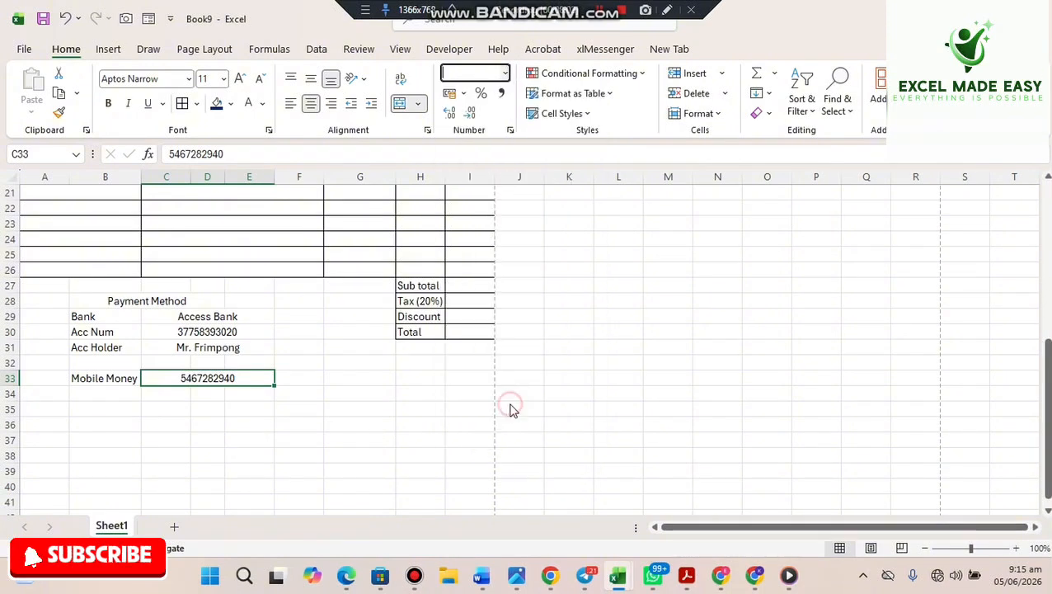
double_click(176, 377)
text(0)
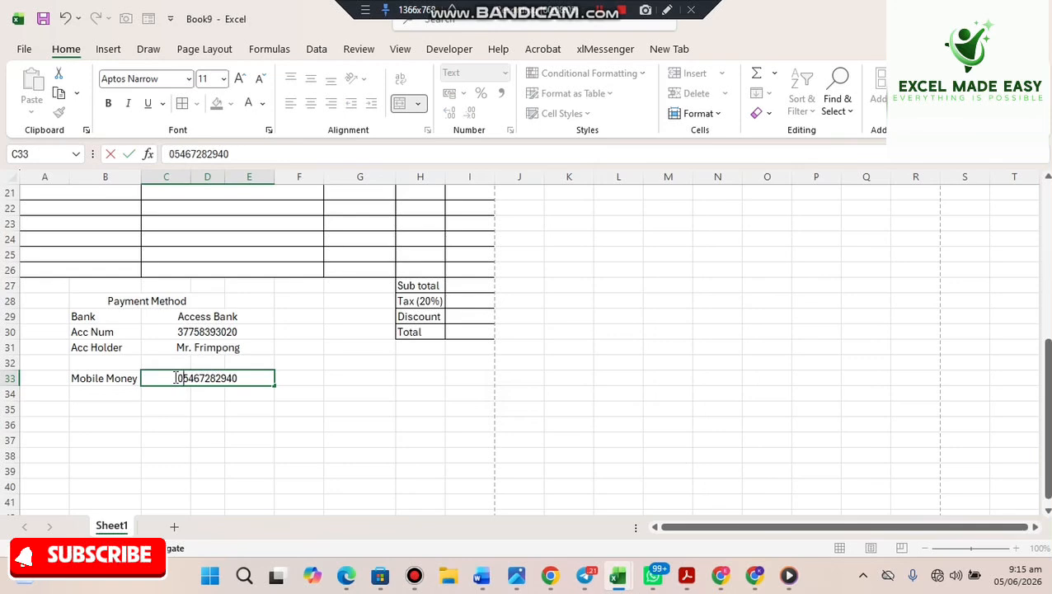
key(Return)
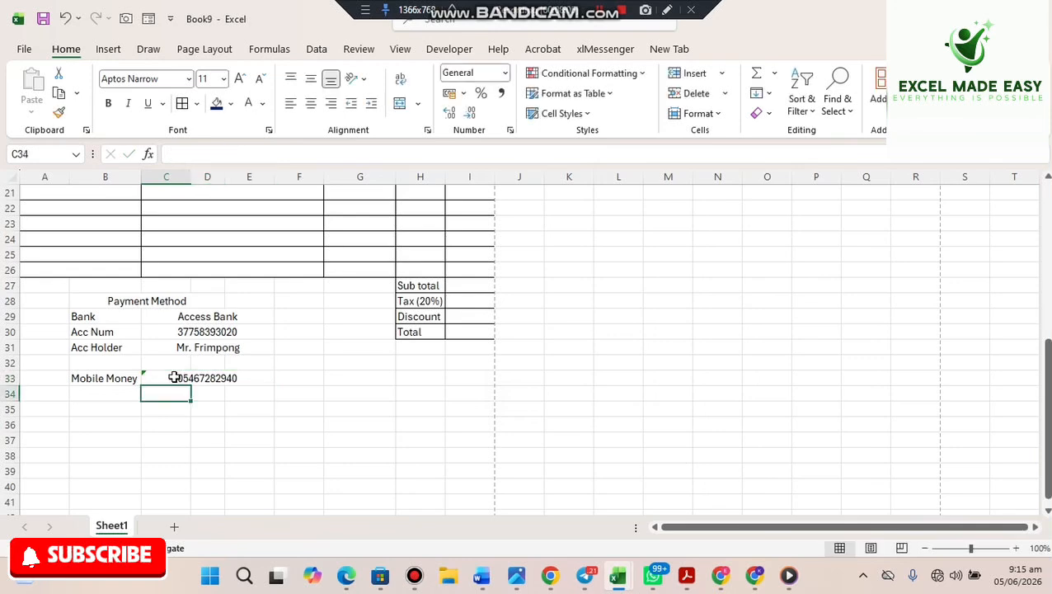
- Label B34 Paypal and merge and centre C34:E34 beside it
click(97, 400)
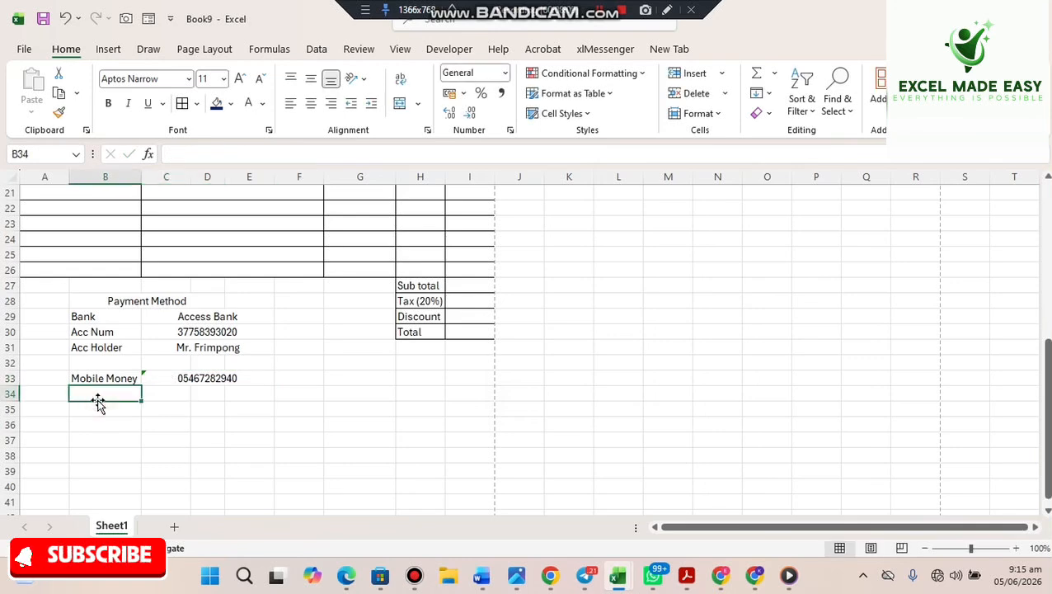
text(Paypa)
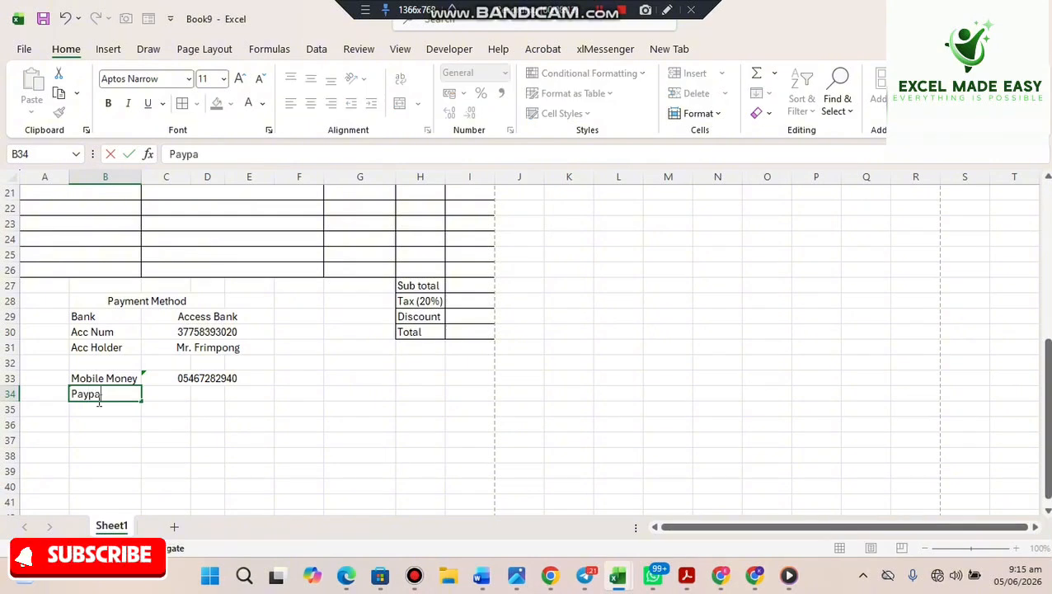
text(l)
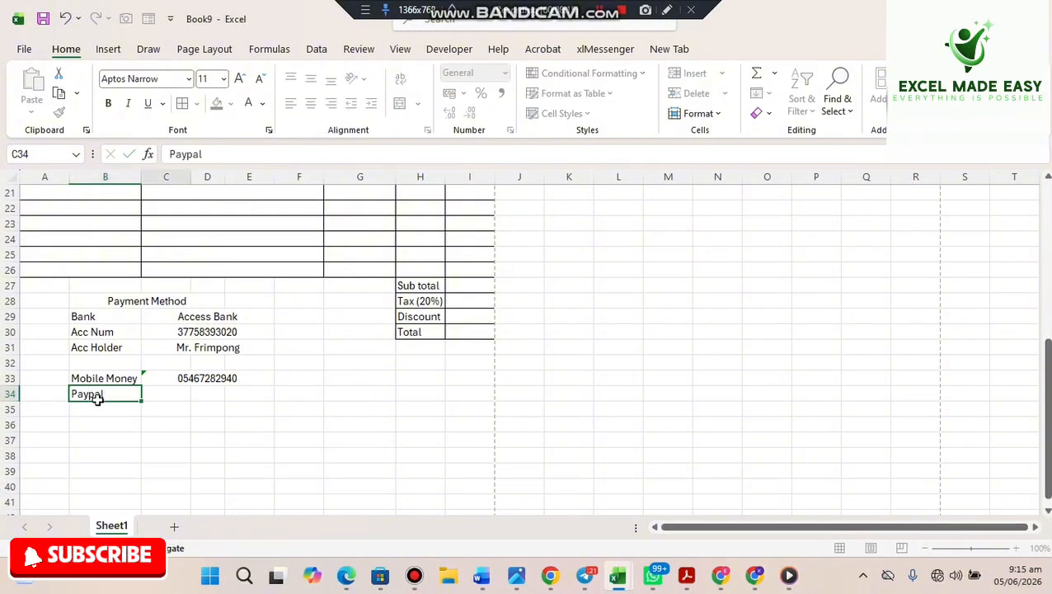
key(Tab)
drag(176, 392, 235, 395)
click(400, 102)
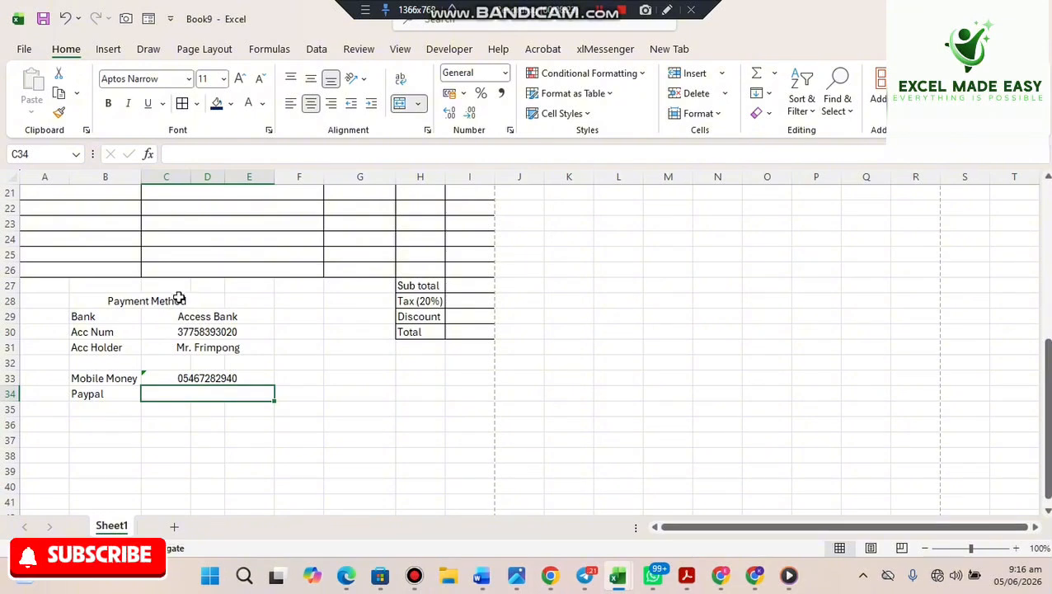
- Left-align the Payment Method heading in B28
click(133, 299)
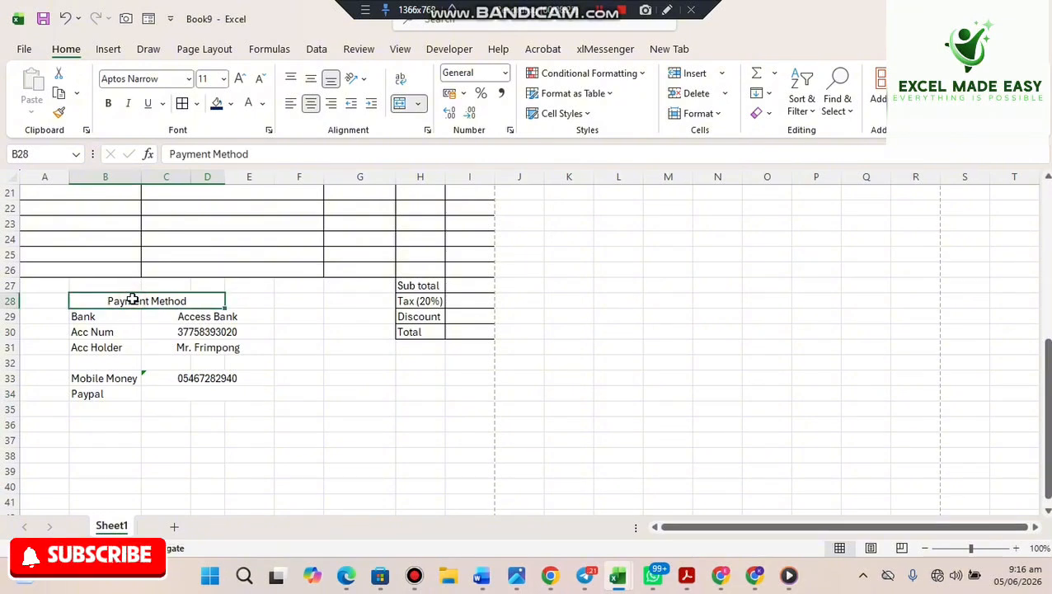
click(600, 11)
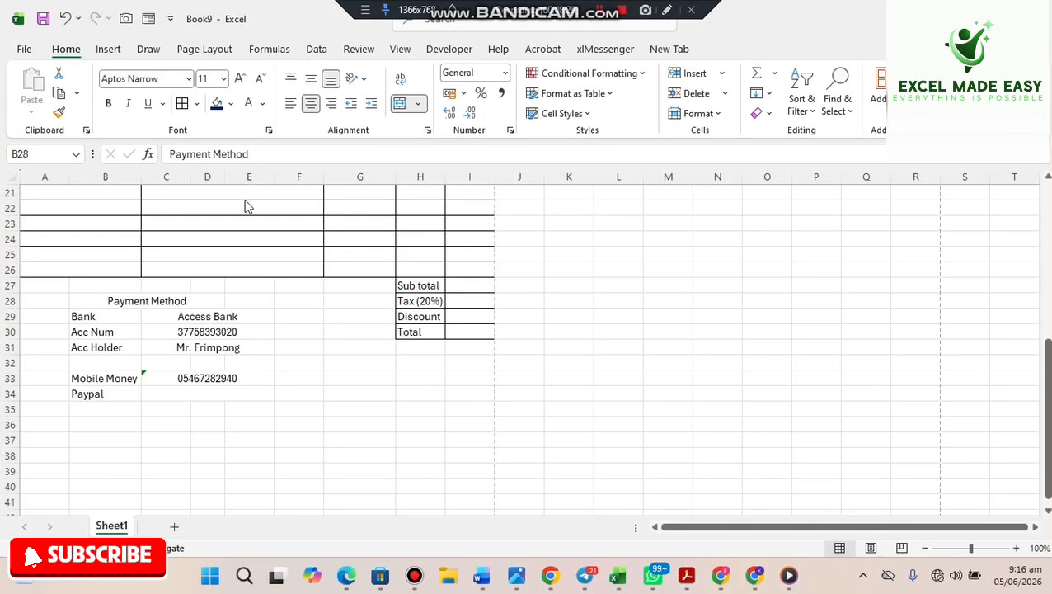
click(163, 305)
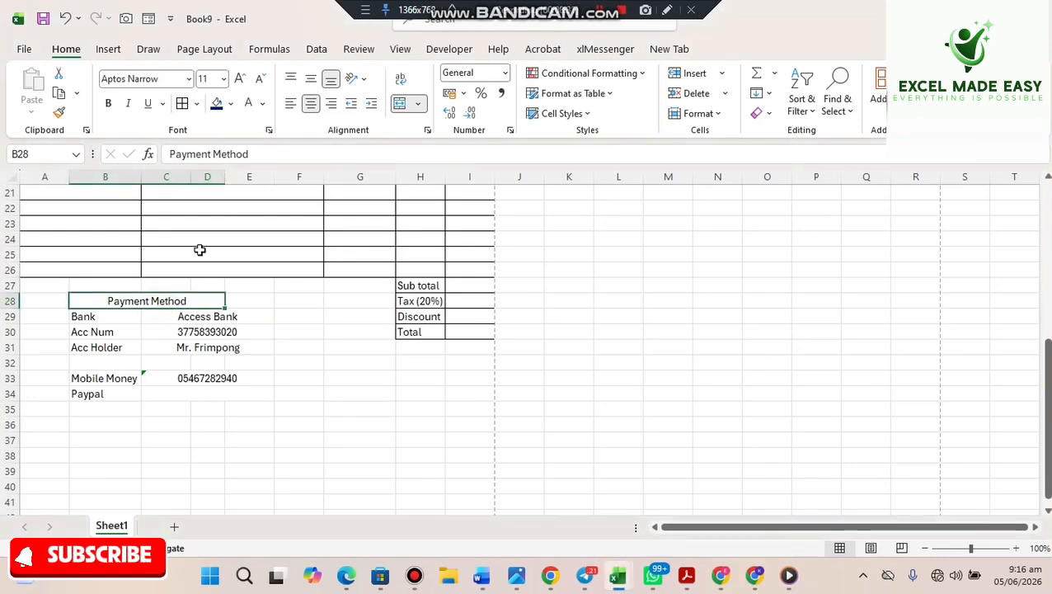
click(290, 104)
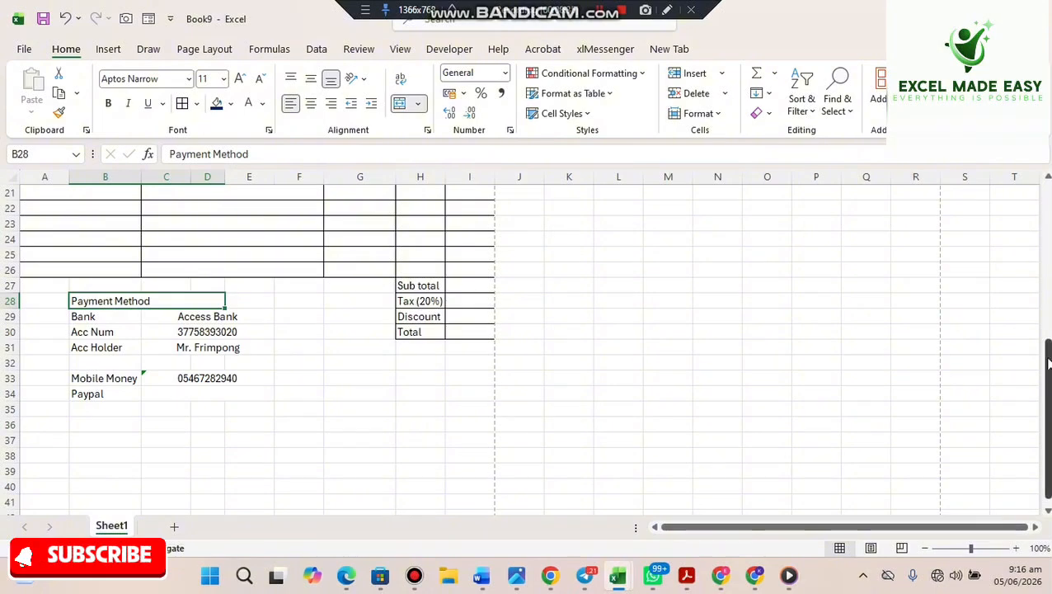
drag(1048, 363, 1025, 192)
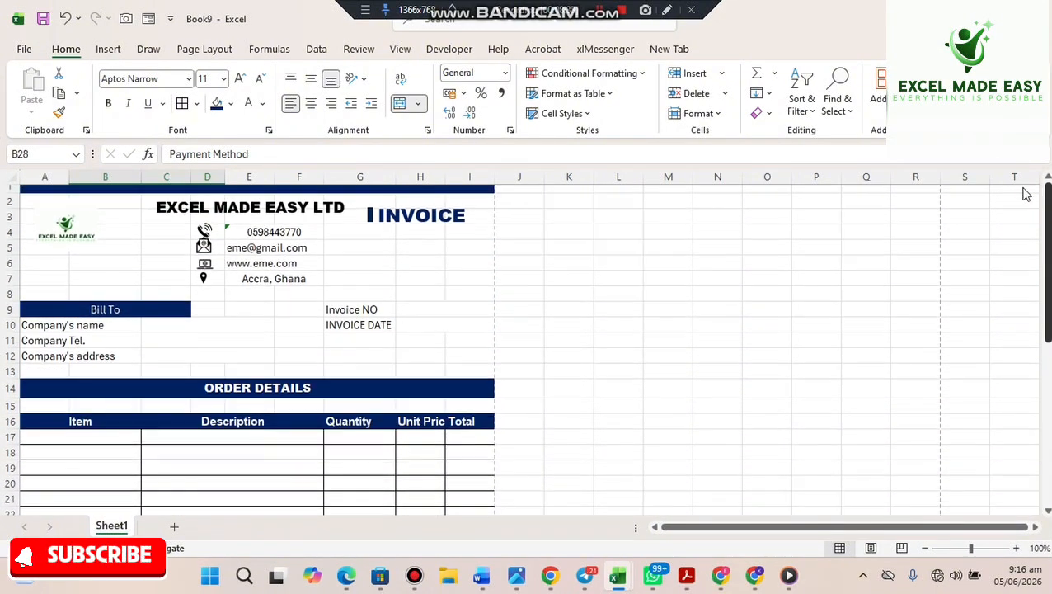
- Copy the thin dark accent bar from beside INVOICE and place it beside Payment Method
click(367, 214)
key(ctrl+c)
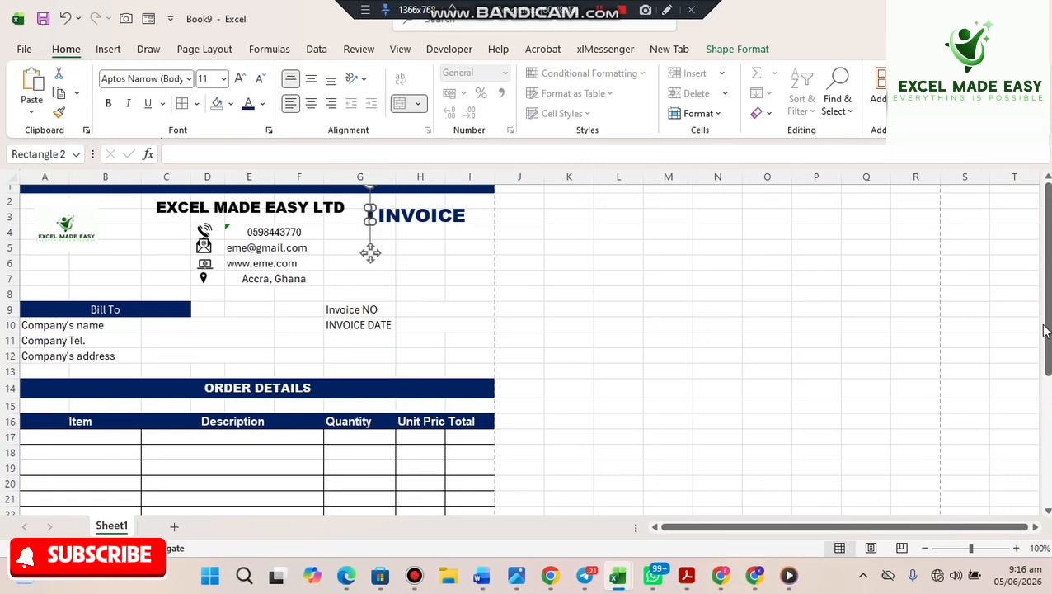
drag(1045, 374, 1043, 495)
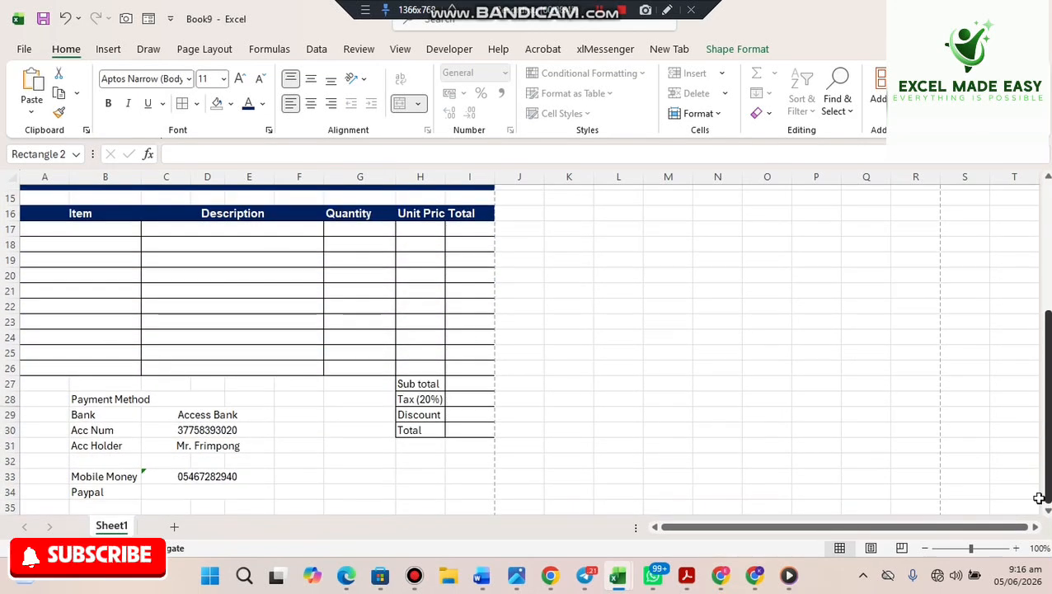
click(58, 402)
click(57, 404)
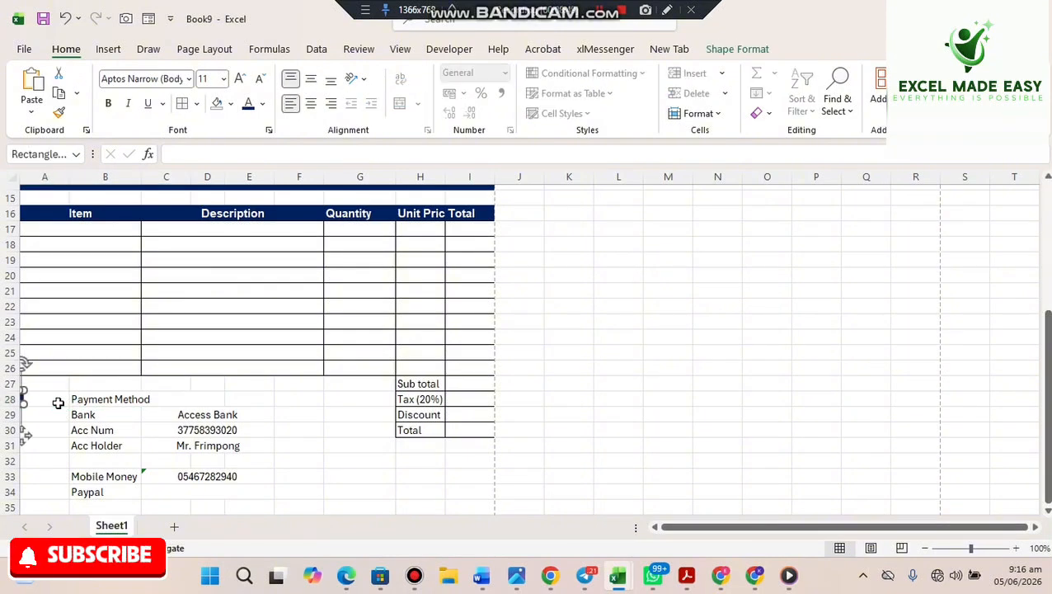
drag(25, 437, 69, 443)
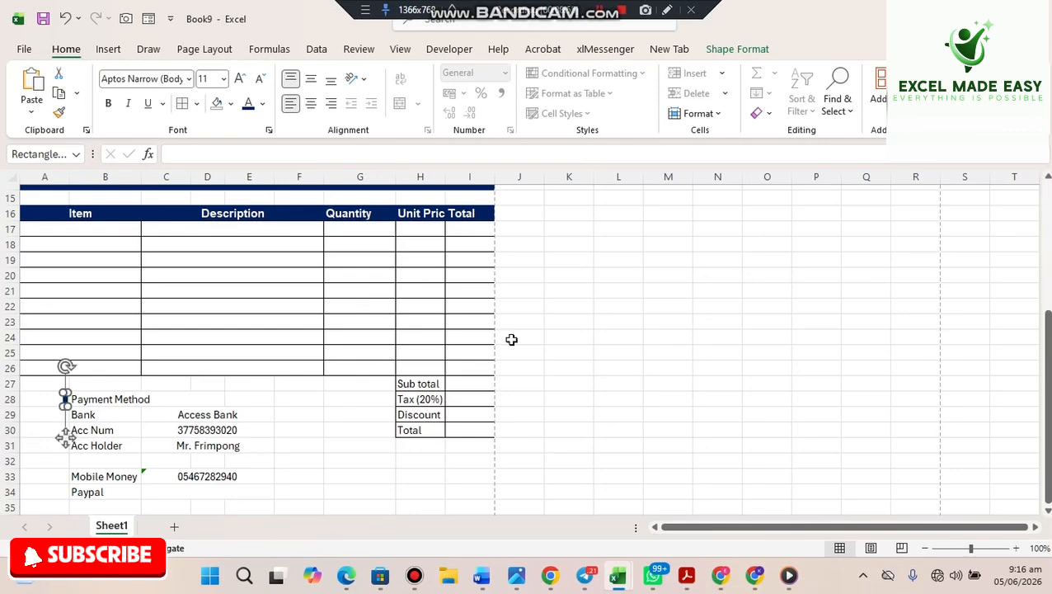
click(652, 339)
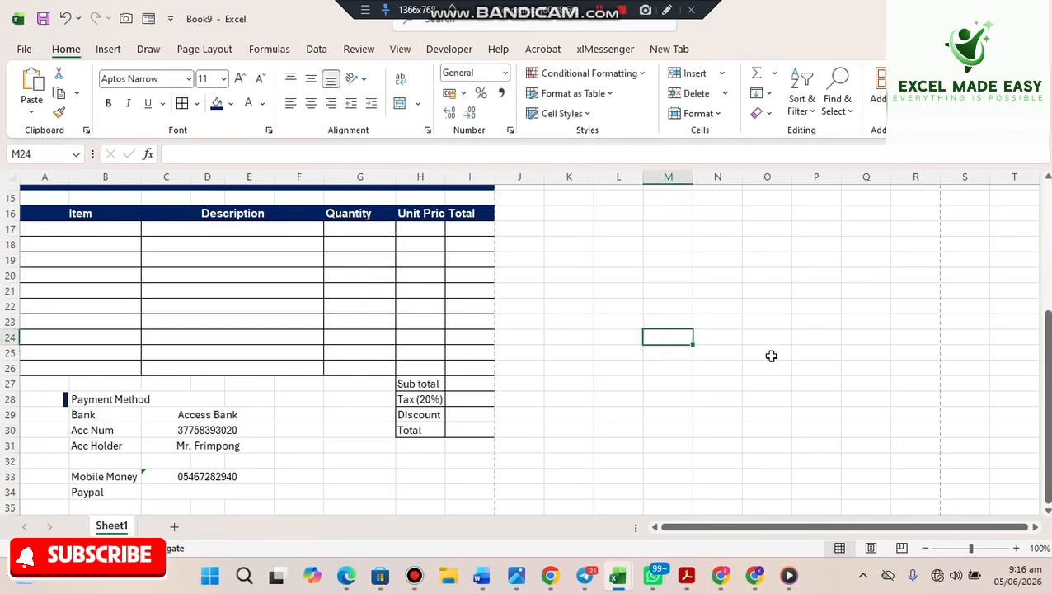
- Scroll down to bring the empty rows below the payment details into view
click(1047, 512)
click(1047, 511)
click(1047, 511)
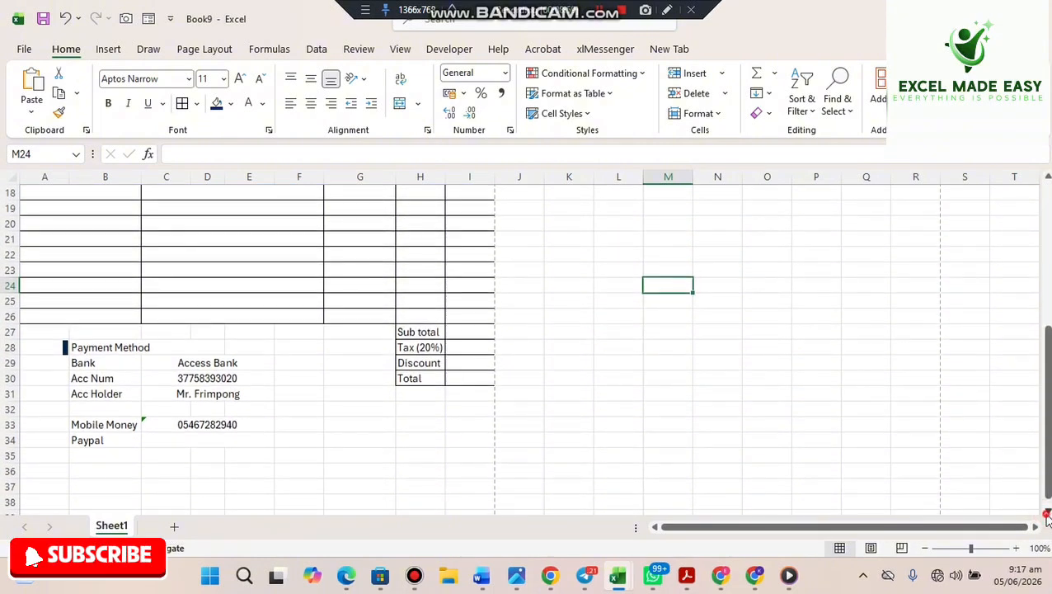
click(1047, 513)
click(1048, 513)
click(1048, 513)
click(1048, 513)
click(1047, 513)
click(1047, 513)
click(1047, 513)
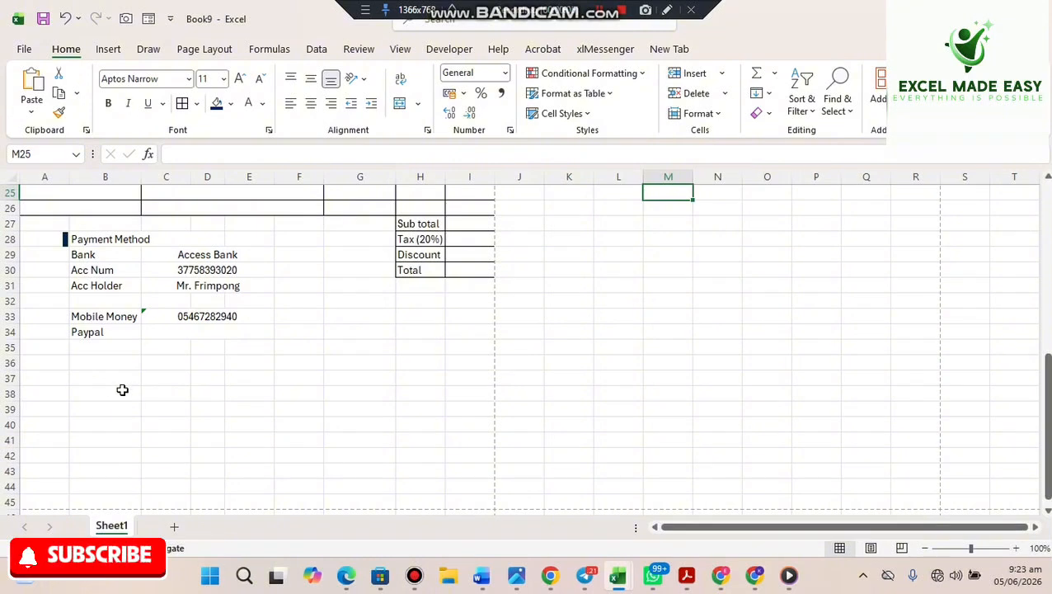
- Merge and centre B37:D37 and enter the heading 'Terms and Conditions'
drag(77, 377, 202, 377)
click(399, 103)
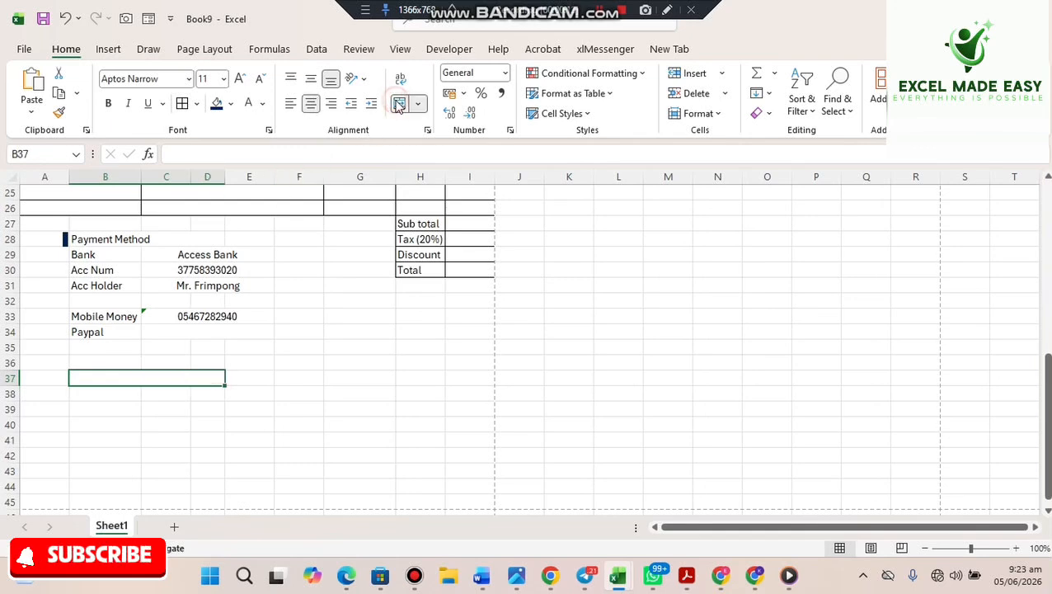
text(Ter)
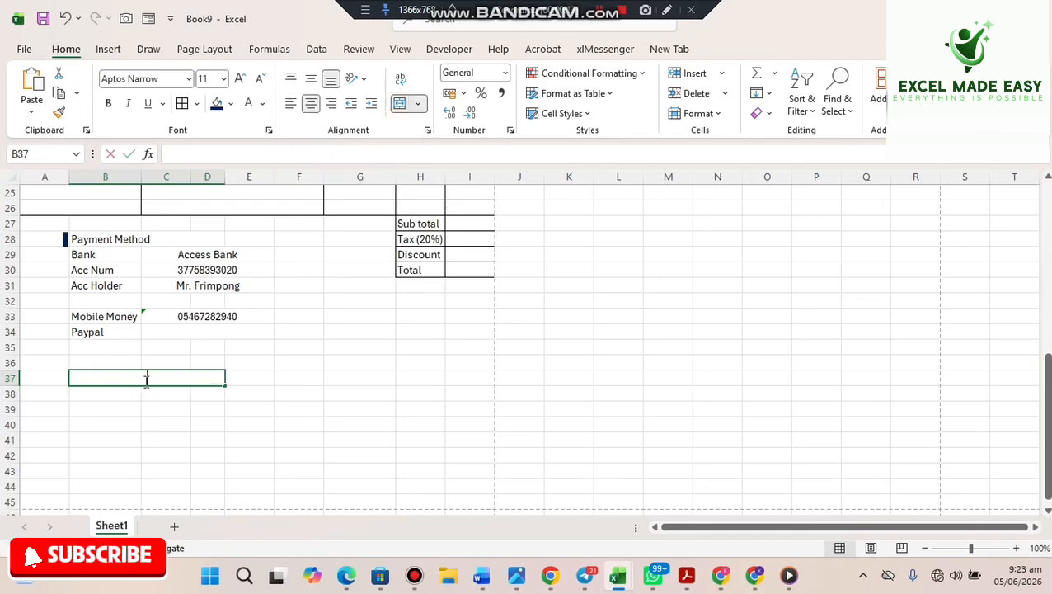
text(ms and)
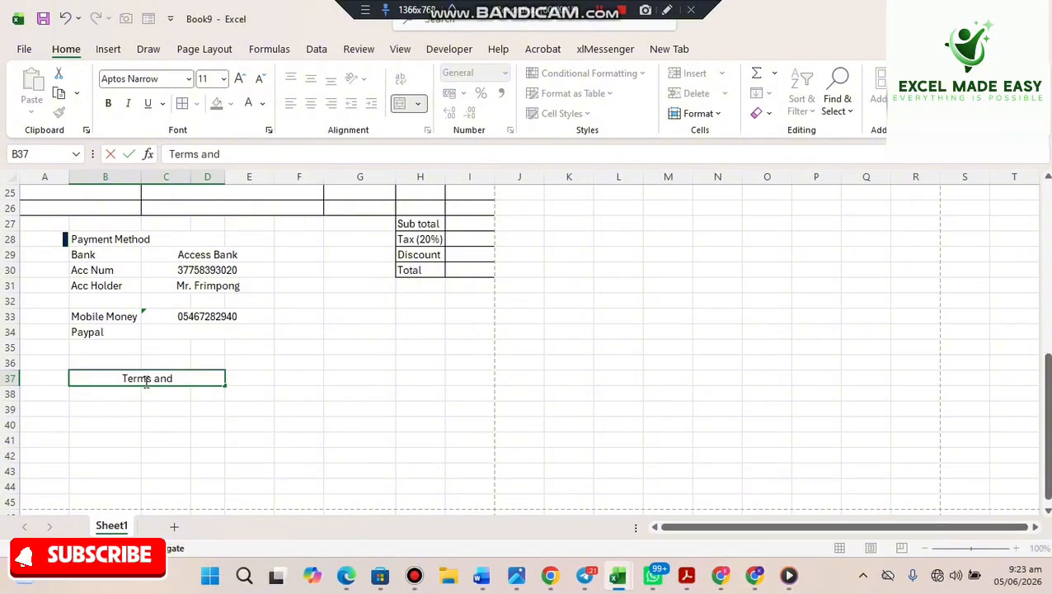
text( CO)
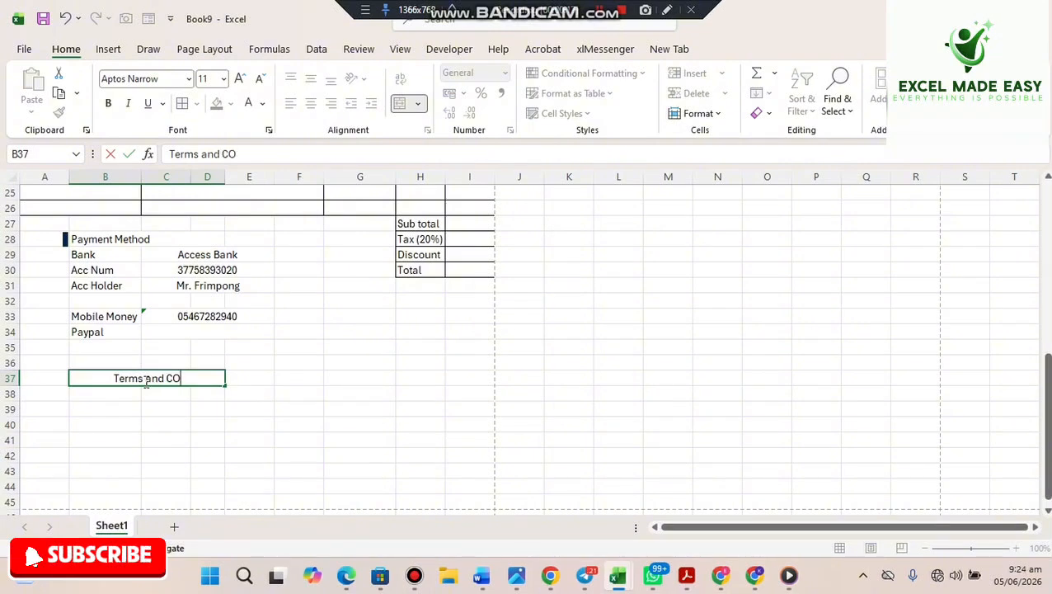
key(BackSpace)
text(ondit)
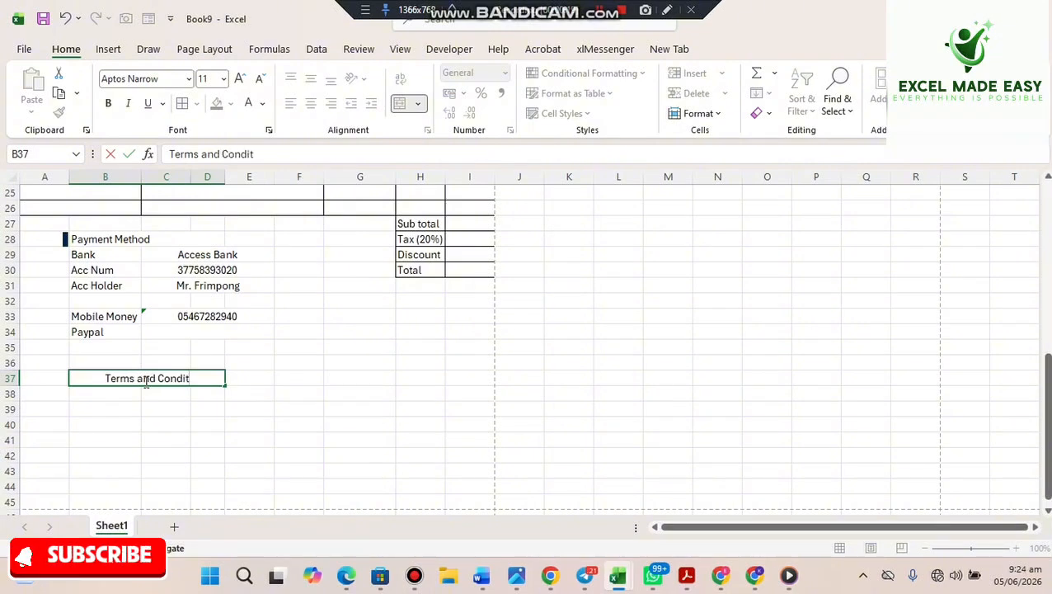
text(ions)
key(Return)
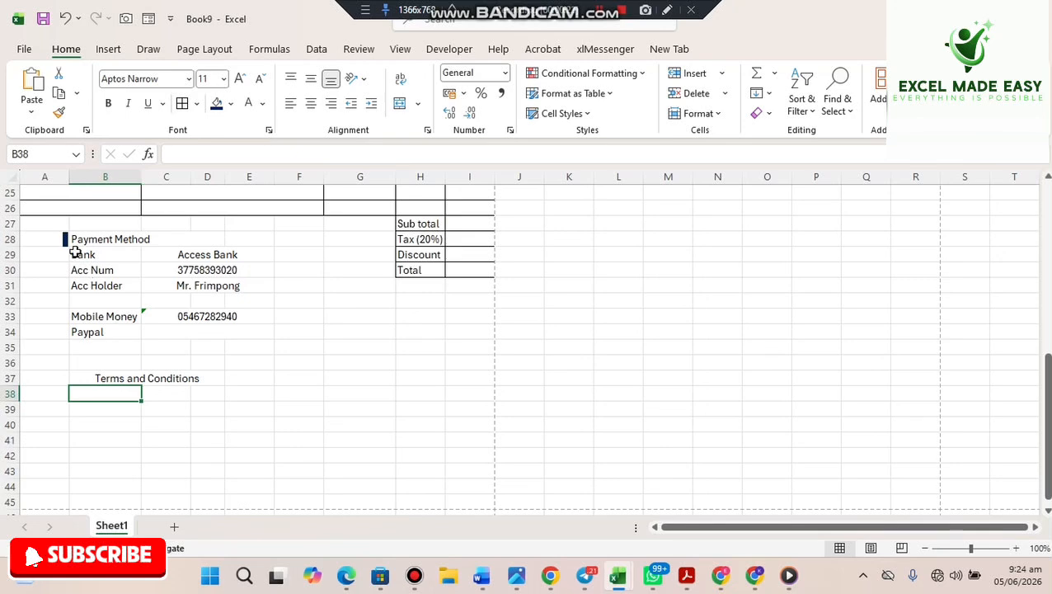
- Place a copy of the accent bar beside Terms and Conditions and left-align that heading
click(68, 247)
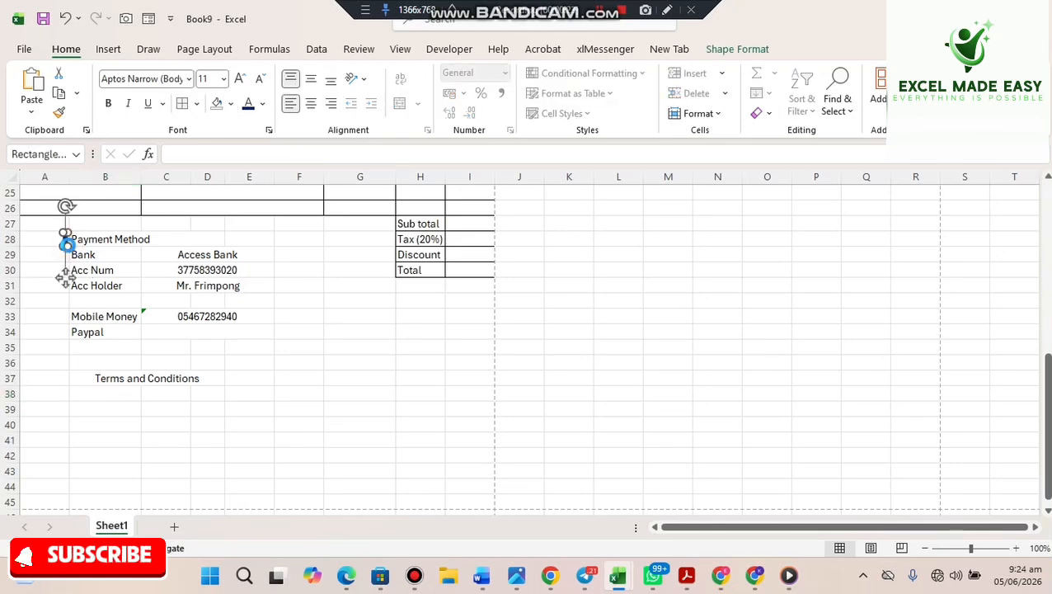
drag(65, 280, 61, 421)
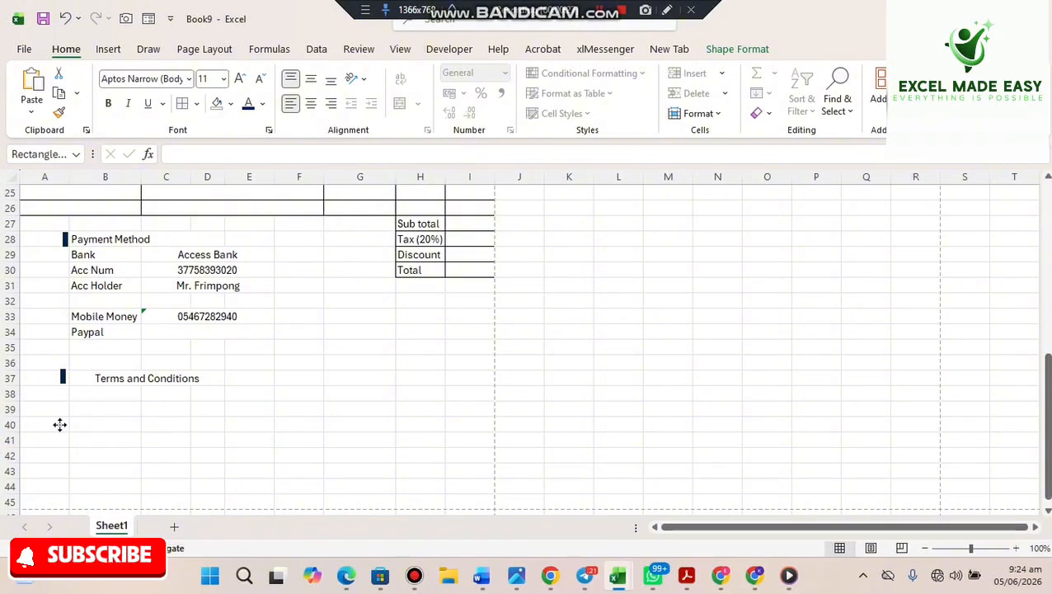
mouse_move(59, 424)
mouse_down()
mouse_move(96, 416)
mouse_move(50, 442)
mouse_move(63, 422)
mouse_up()
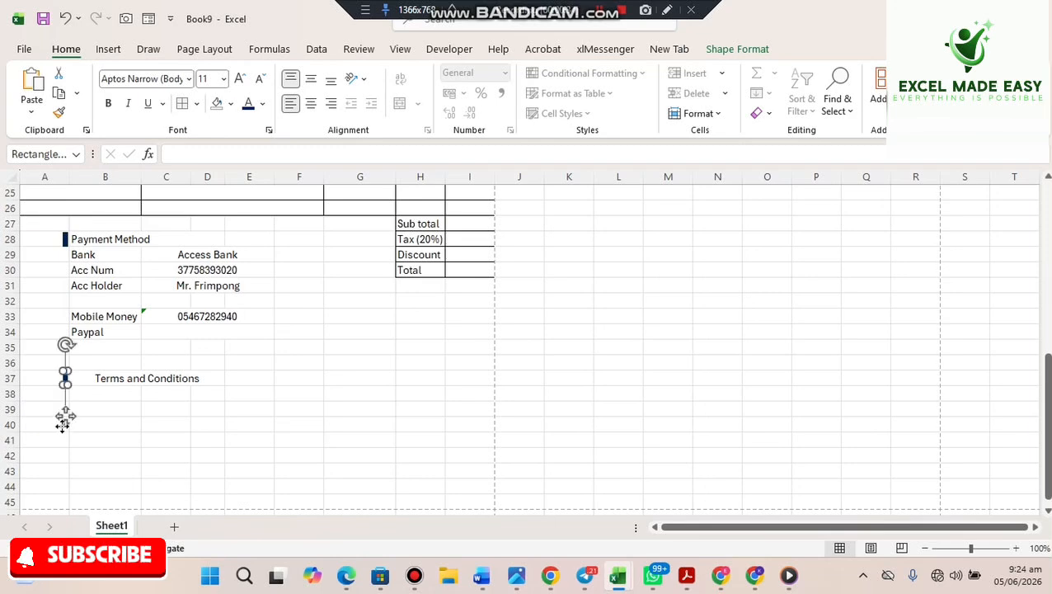
click(128, 379)
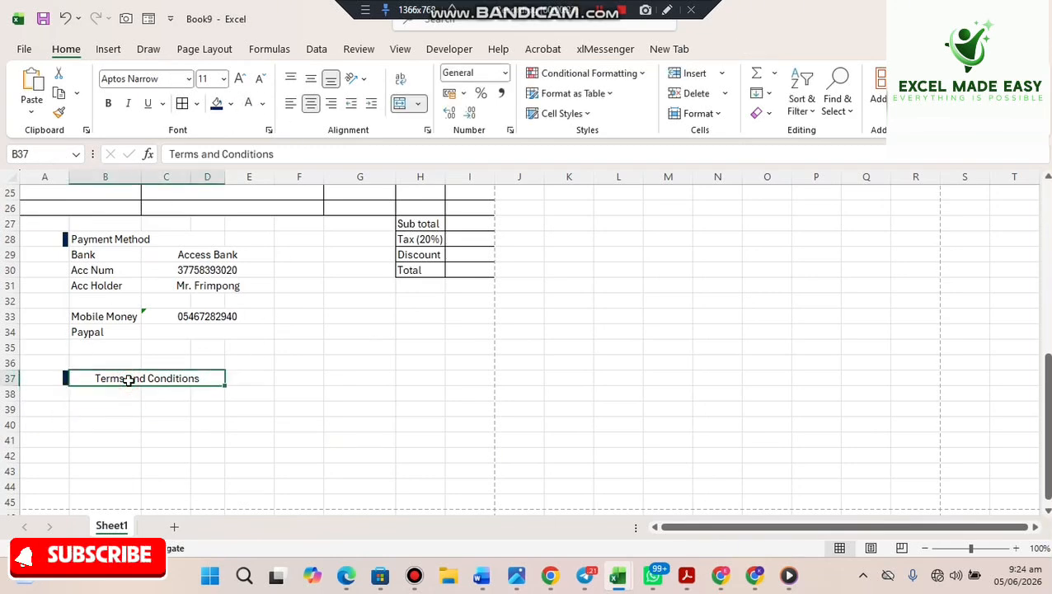
click(290, 106)
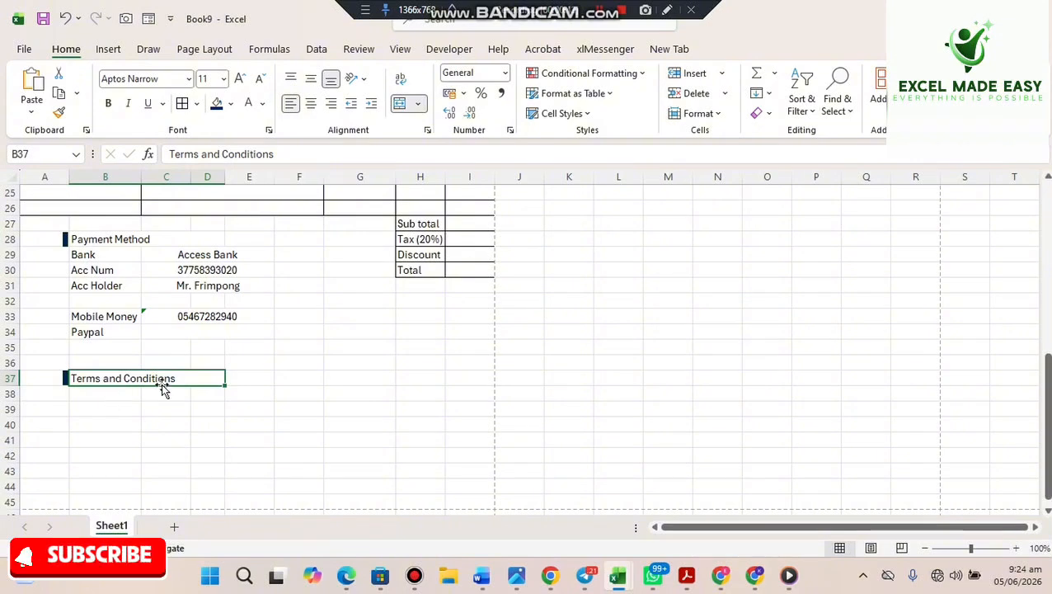
drag(122, 391, 247, 410)
click(124, 452)
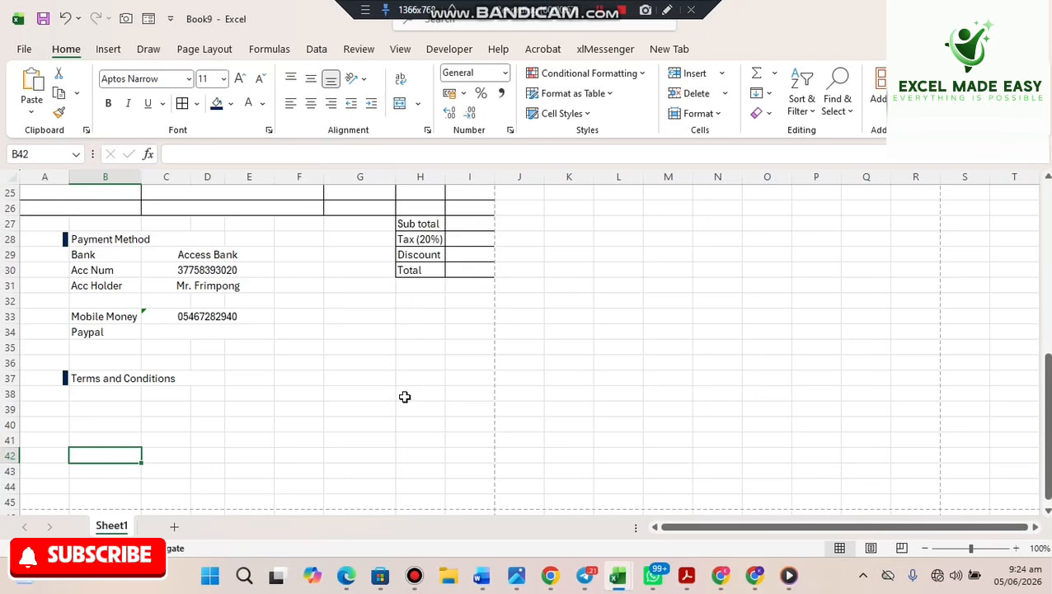
- Merge H38:I39 as signature space, then merge H40:I40 and enter the manager's name
drag(405, 393, 459, 416)
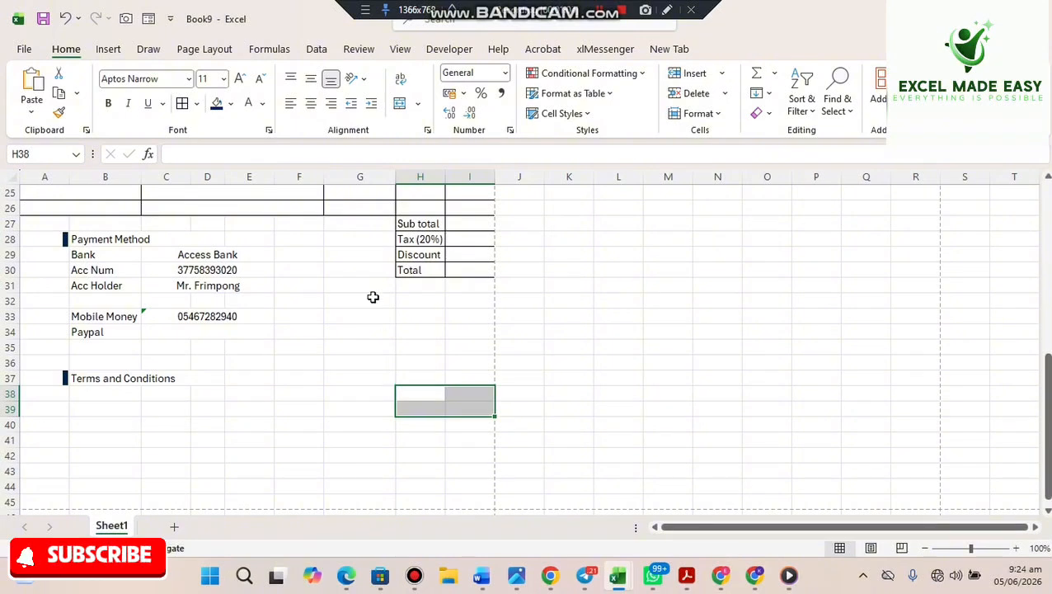
click(395, 112)
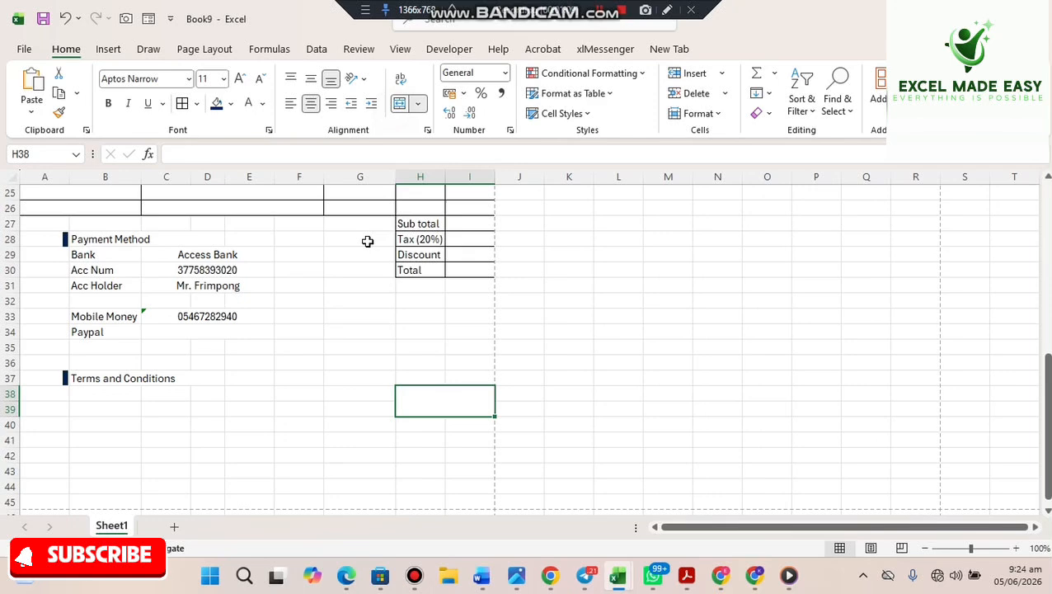
click(409, 424)
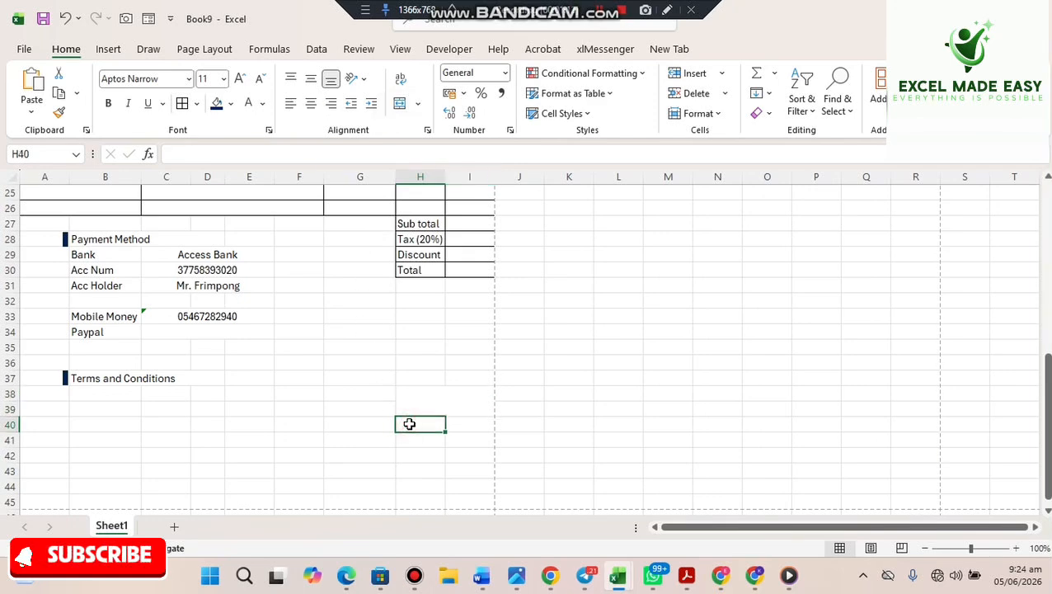
drag(423, 423, 452, 424)
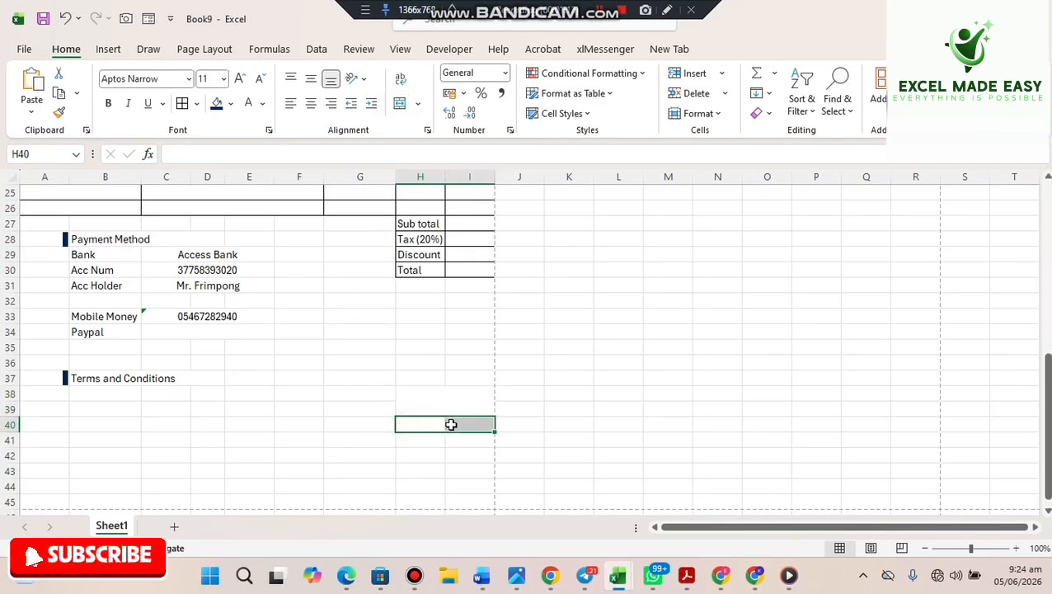
click(400, 104)
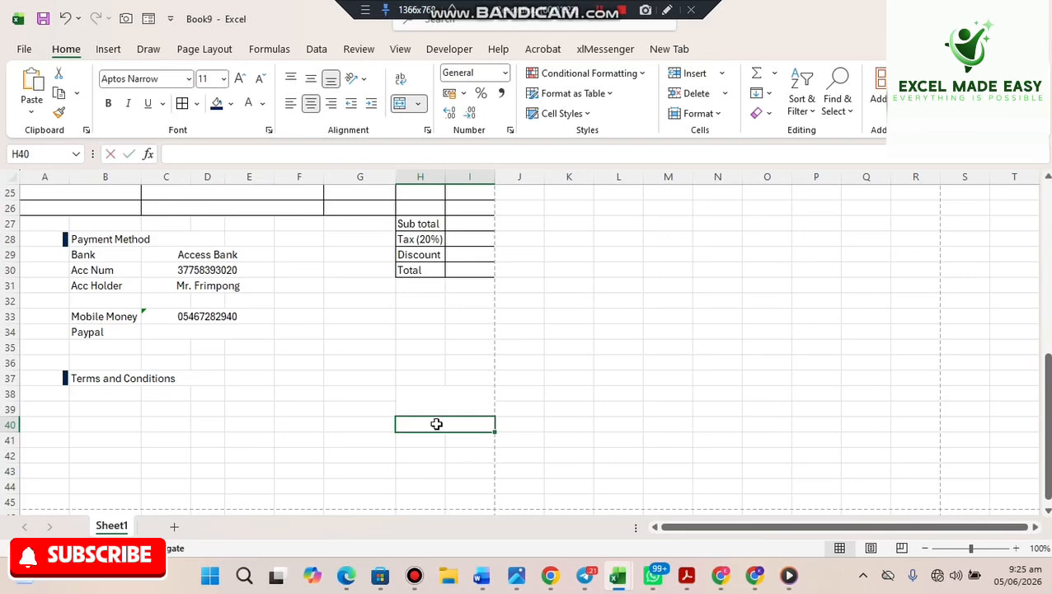
text(Mr. )
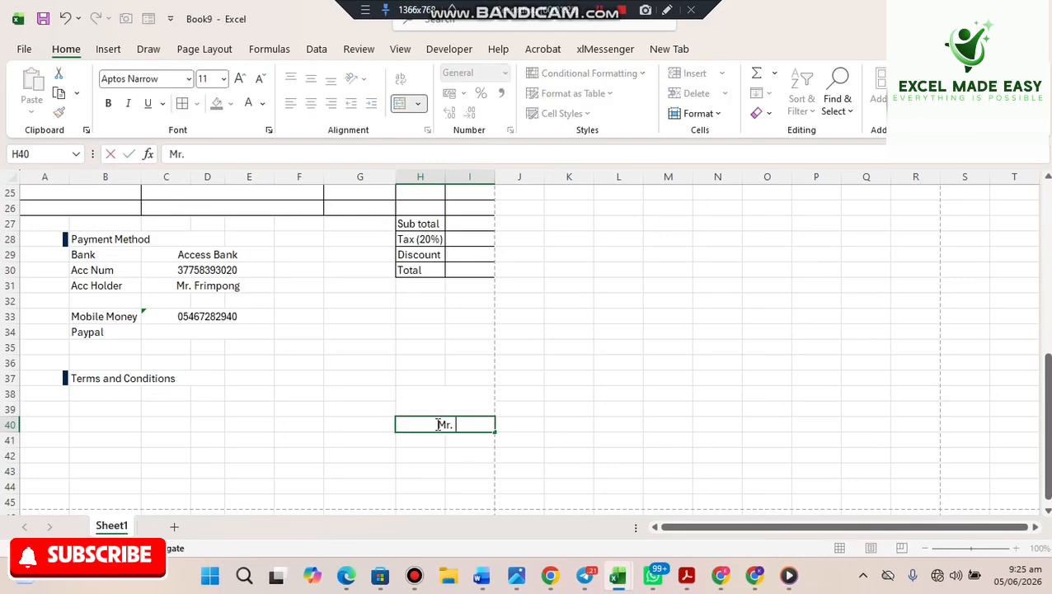
text(Frimpong)
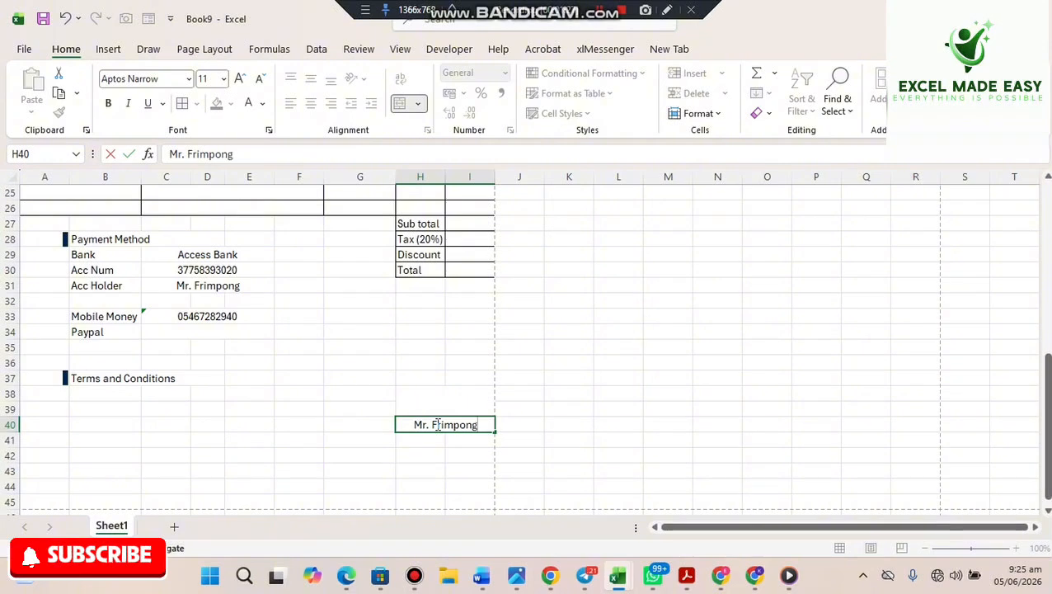
key(Return)
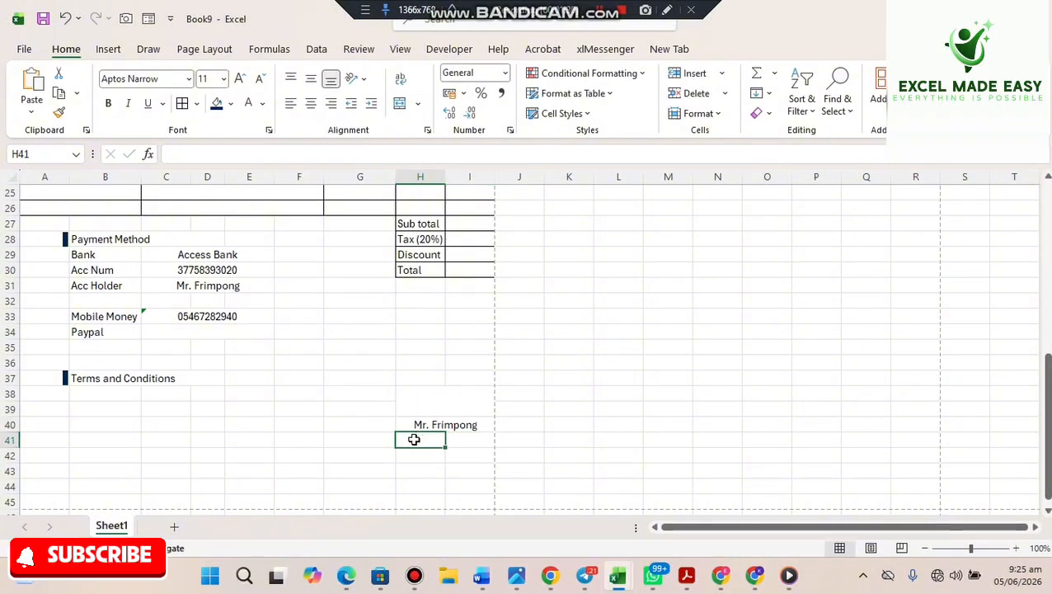
- Merge and centre H41:I41 and enter the title (Manager)
drag(414, 439, 458, 441)
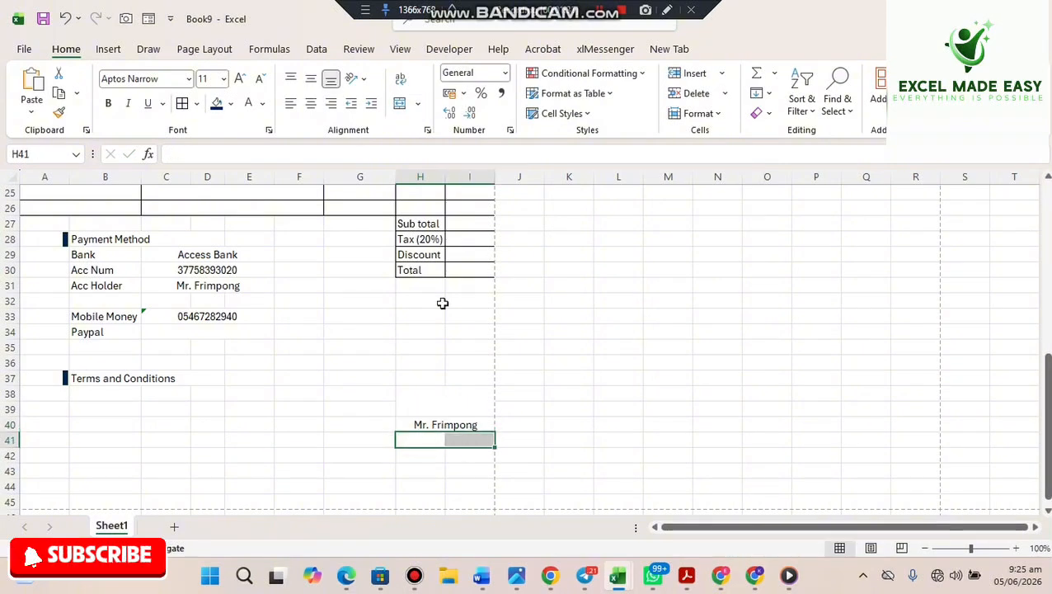
click(397, 103)
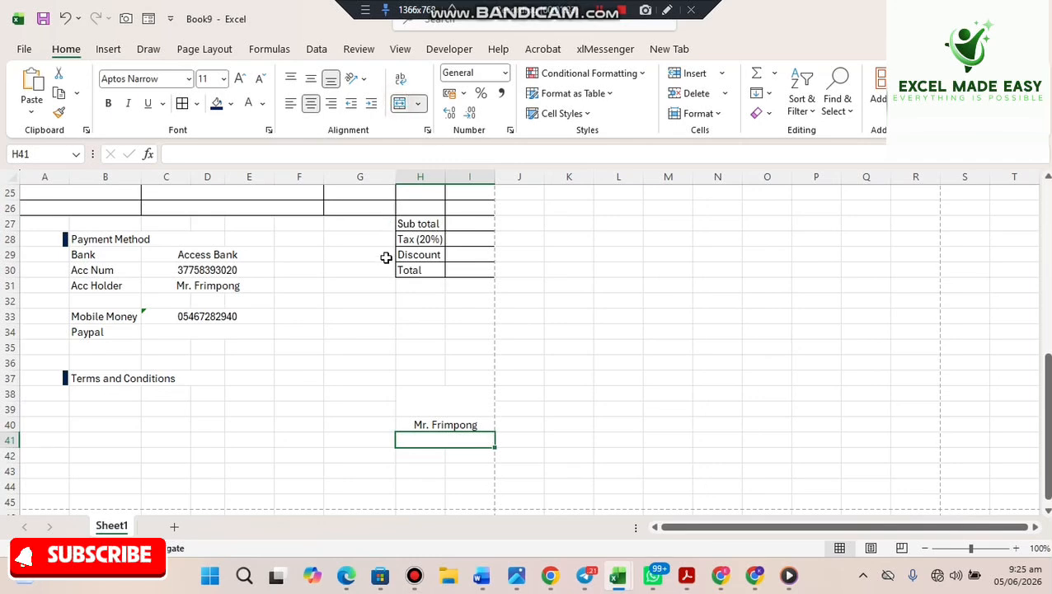
text(Manager)
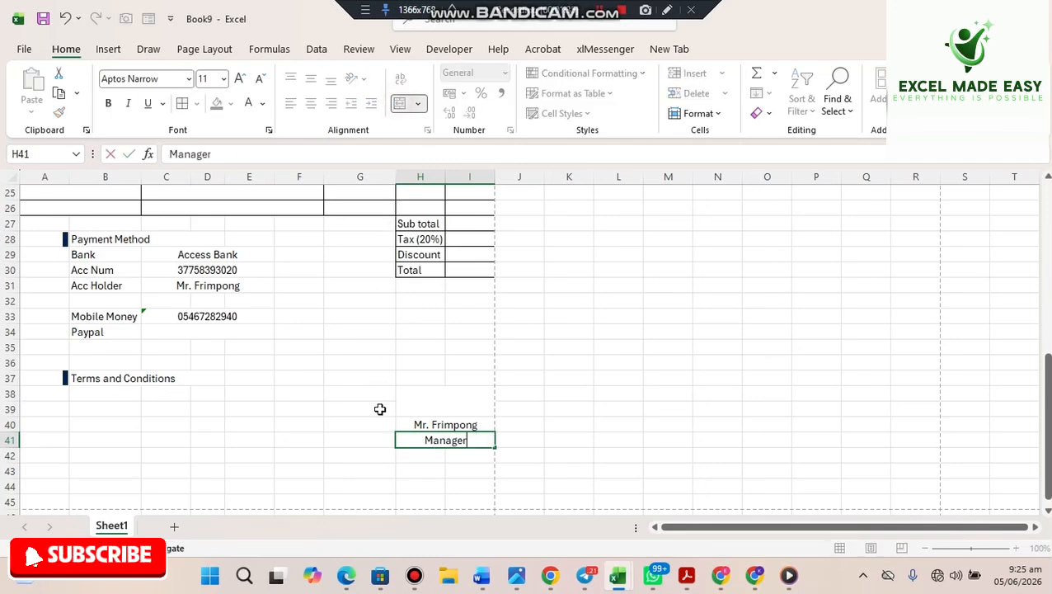
key(Return)
click(421, 439)
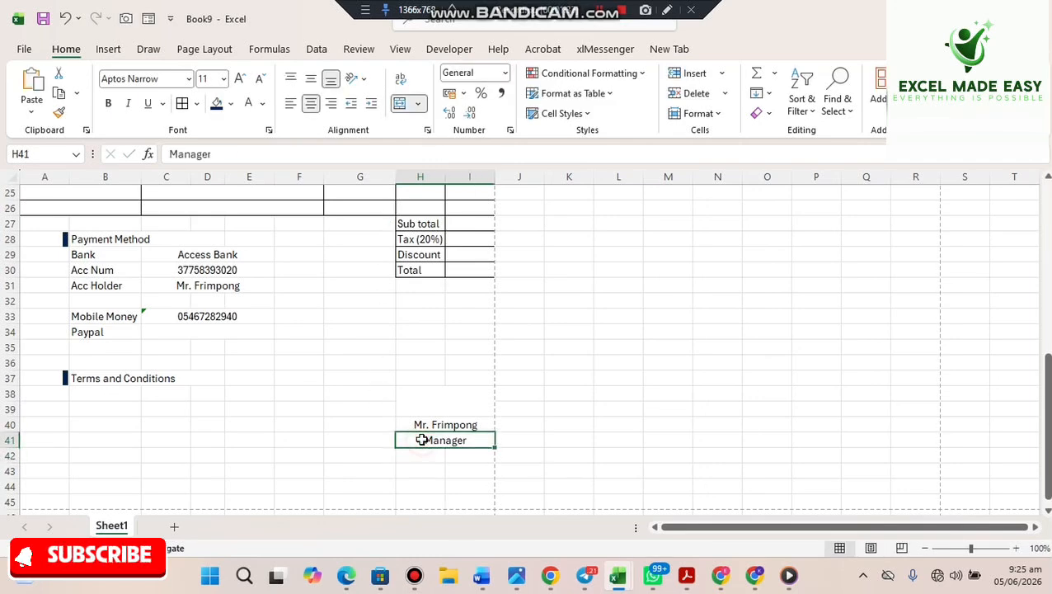
double_click(421, 440)
text(()
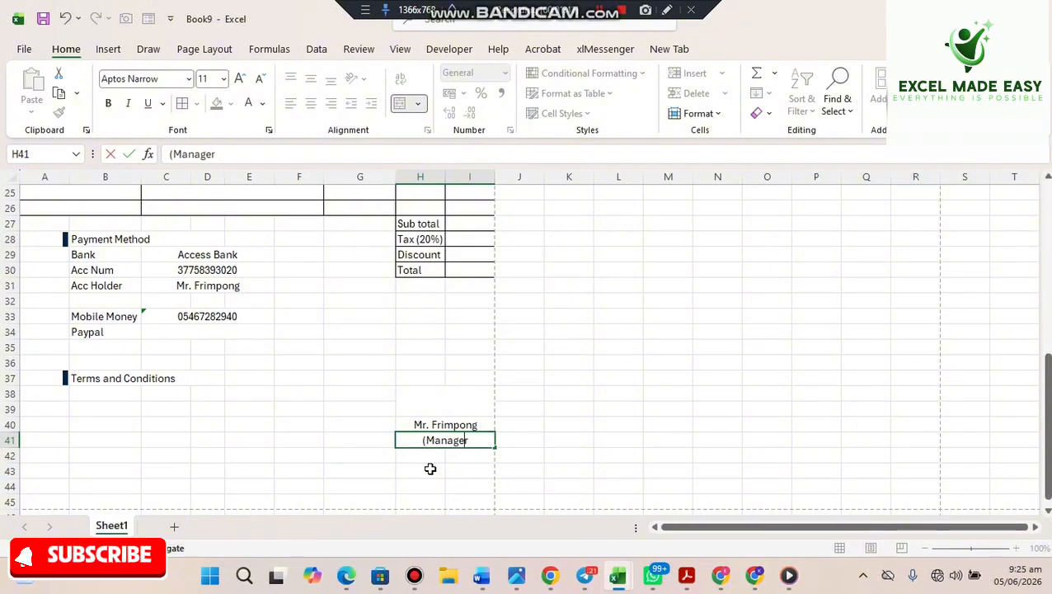
key(End)
text())
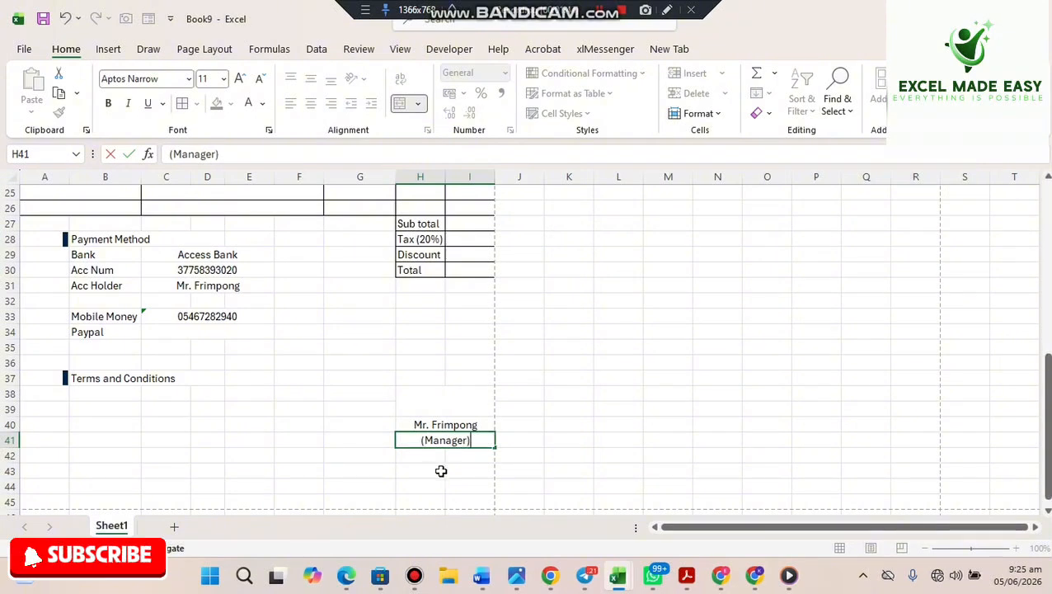
click(441, 470)
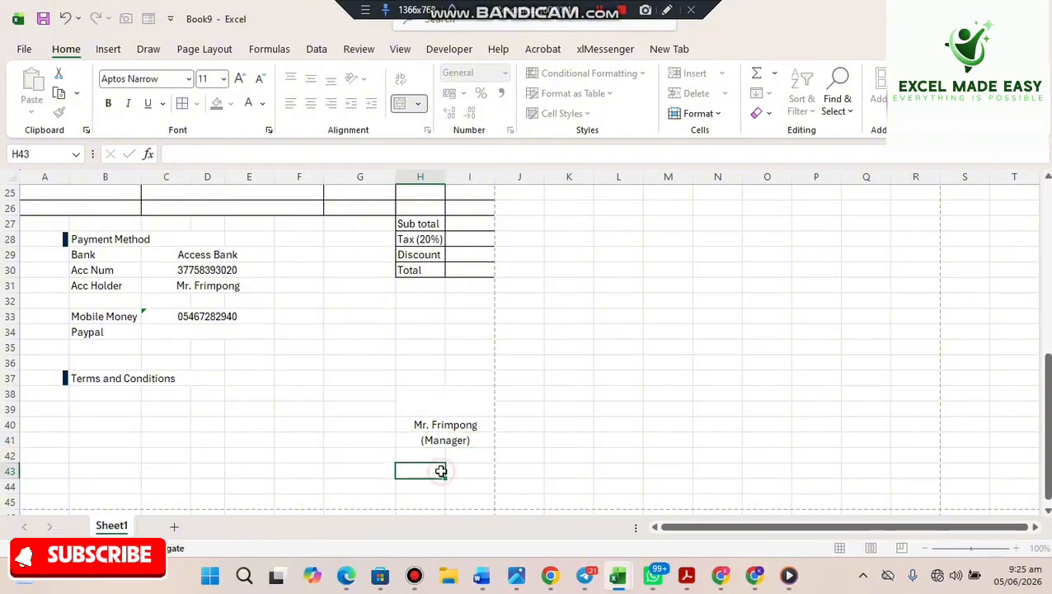
click(423, 421)
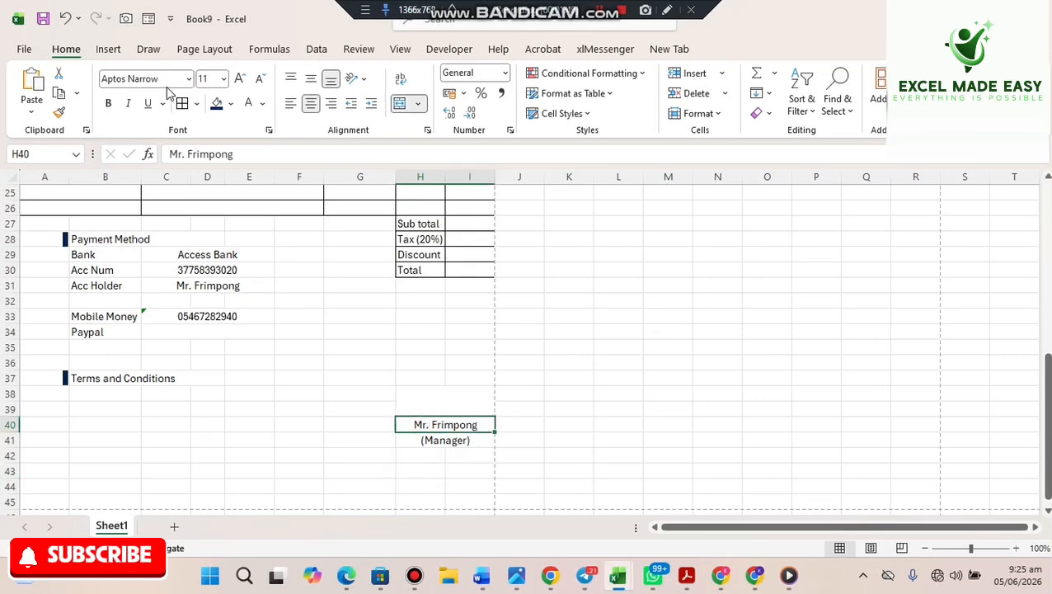
- Add a top border across H40:I40 as the signature line
click(196, 103)
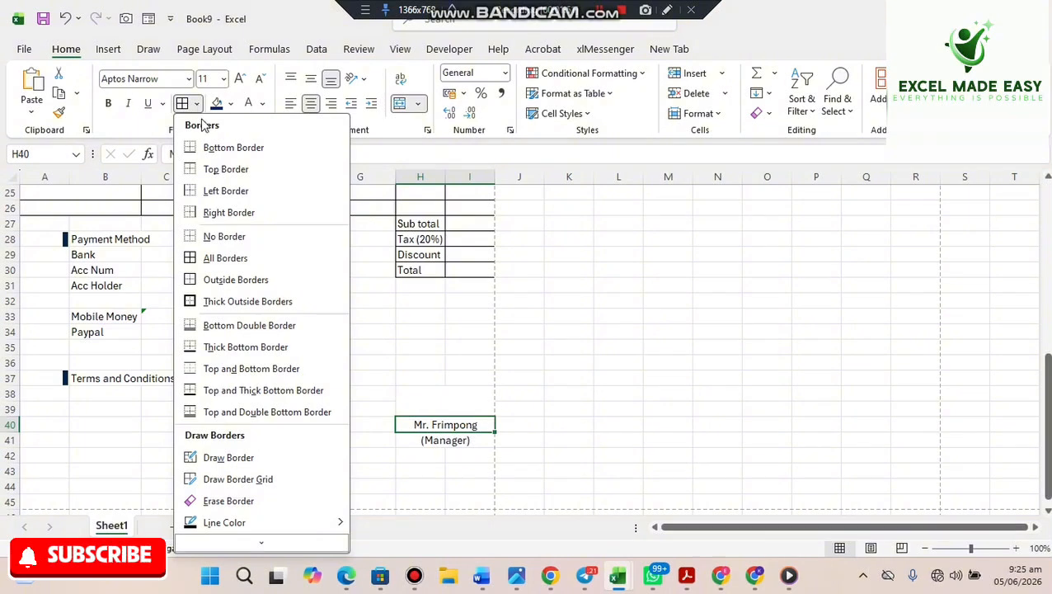
click(206, 172)
click(373, 443)
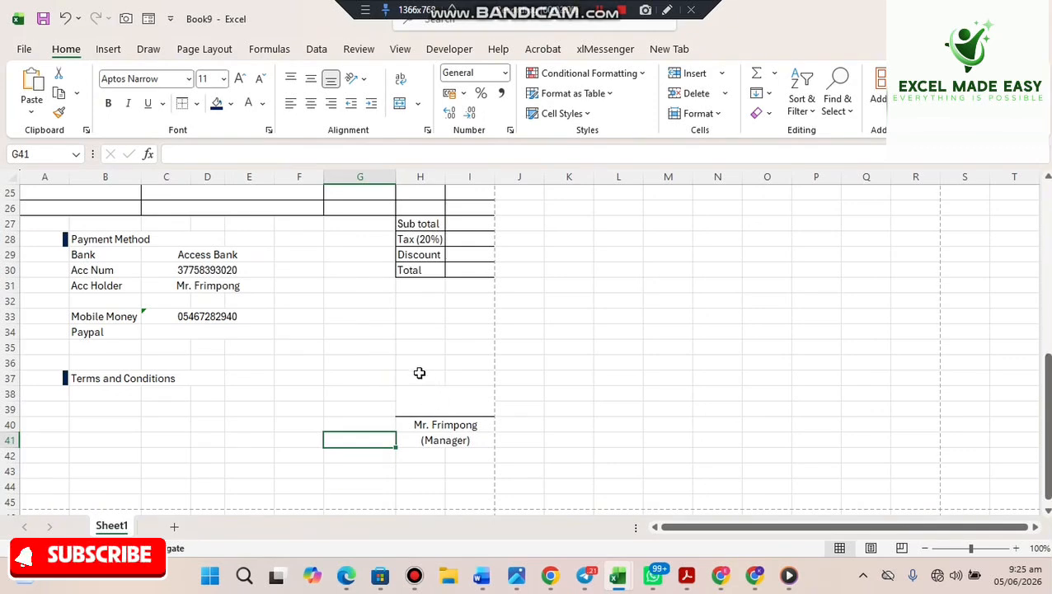
click(448, 456)
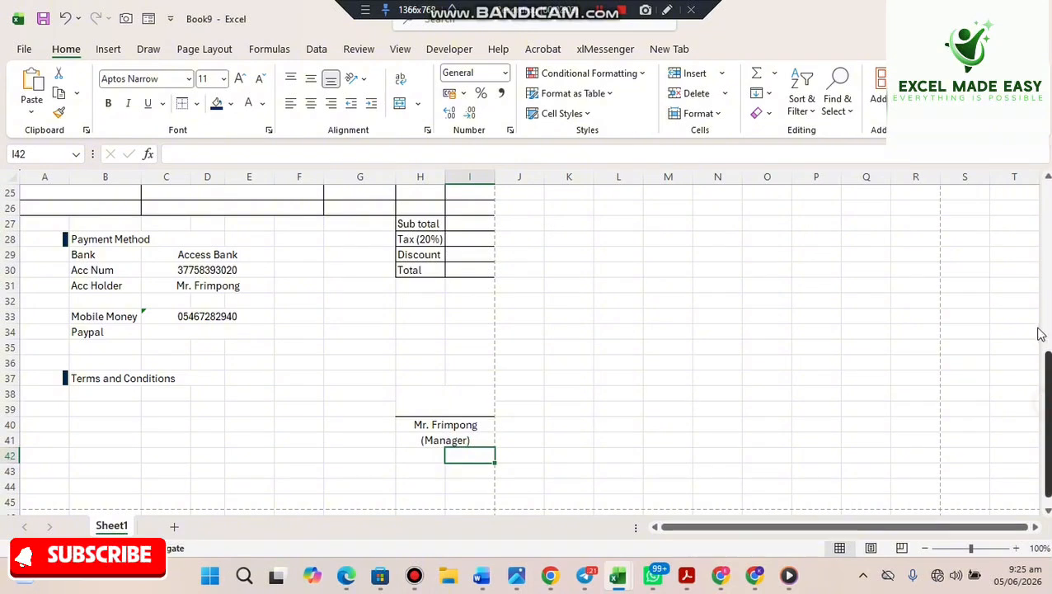
- Select row 45 across the invoice width for the footer banner
scroll(1029, 252, up, 8)
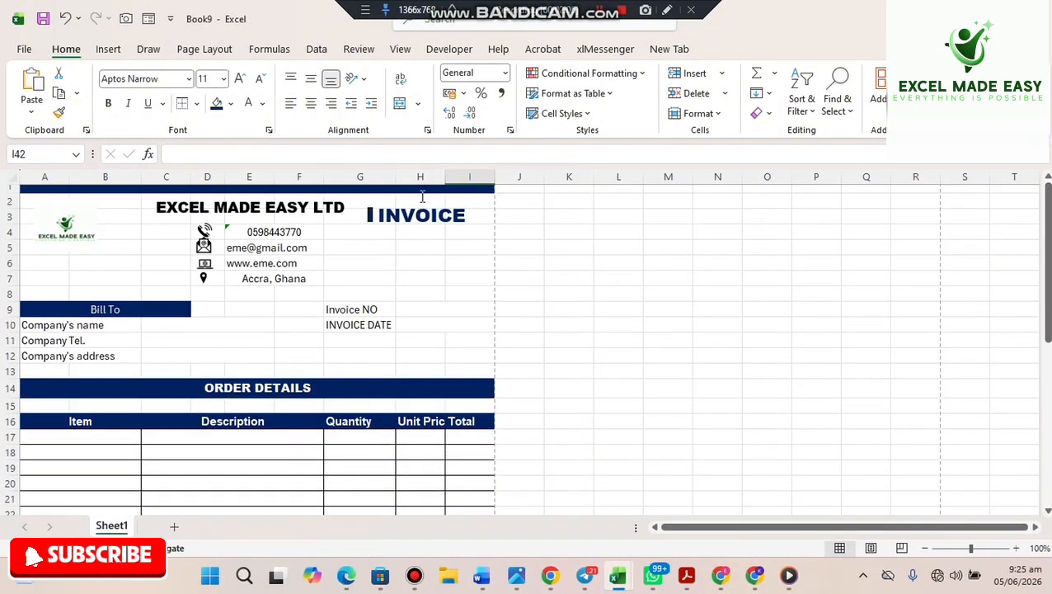
click(409, 188)
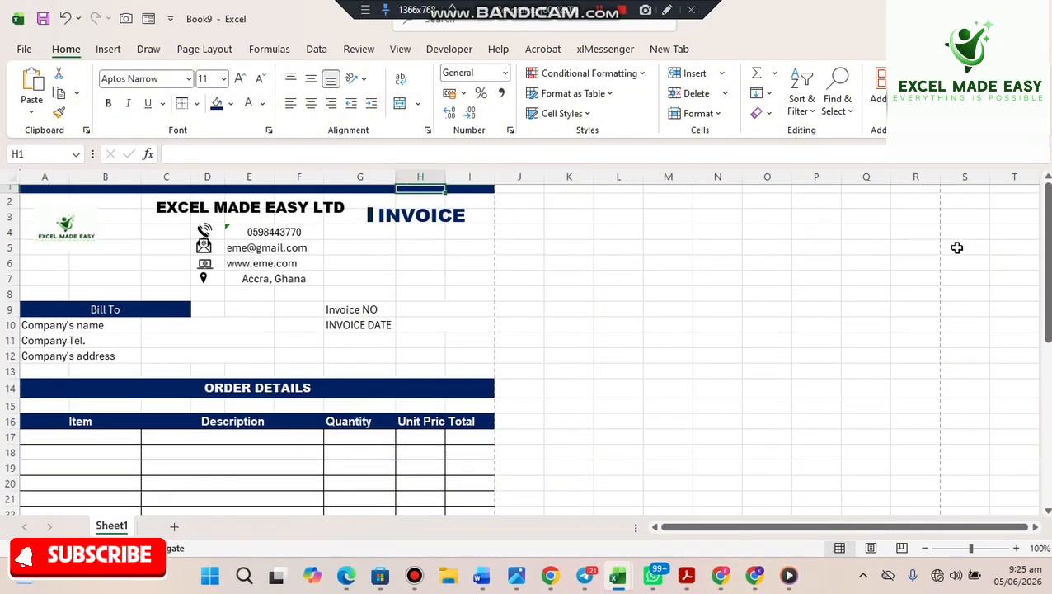
drag(1046, 309, 1044, 463)
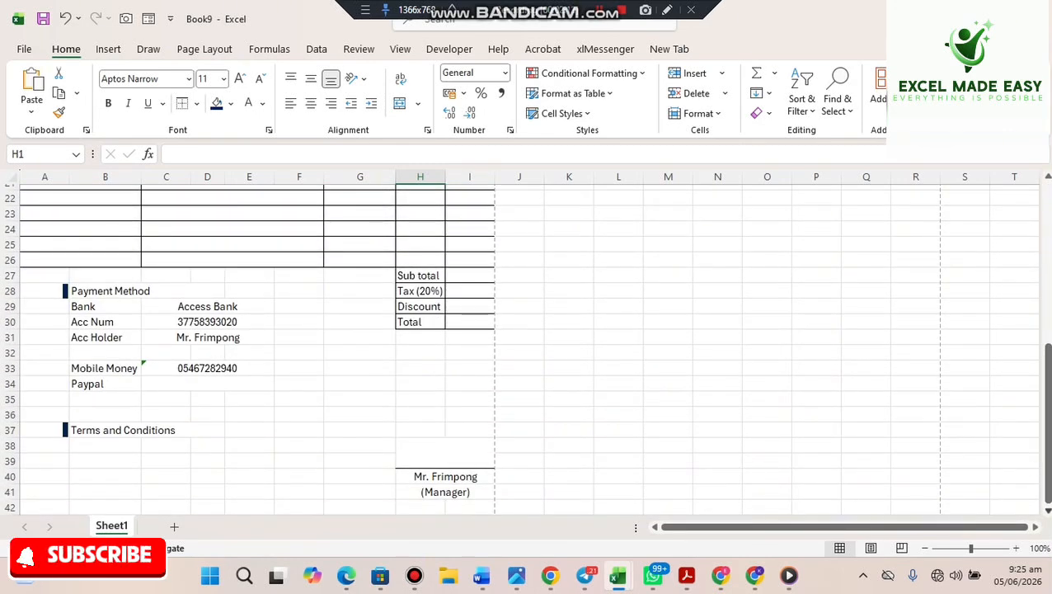
scroll(1048, 511, down, 2)
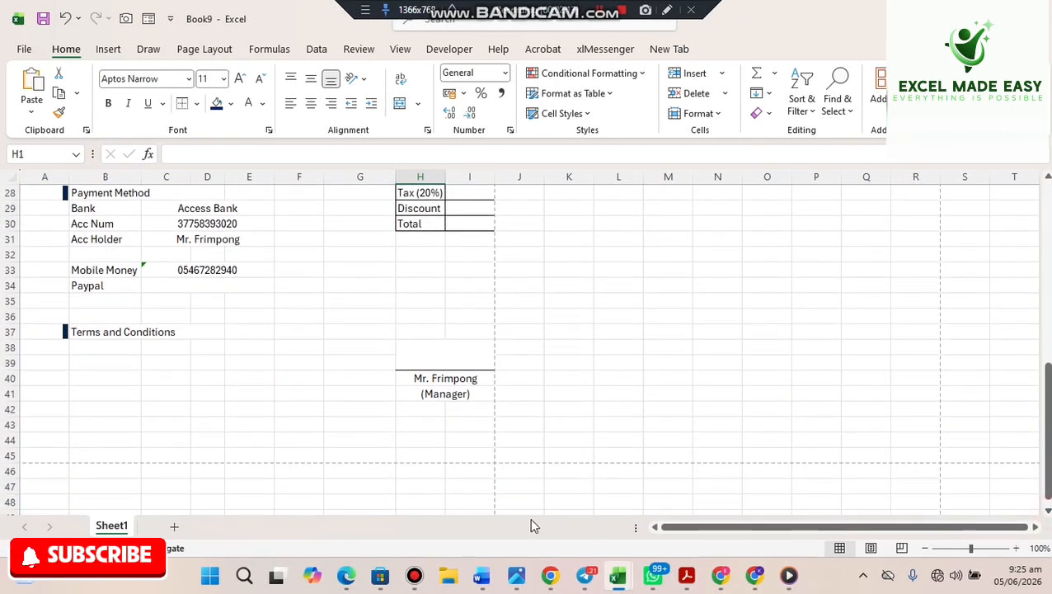
drag(480, 460, 10, 455)
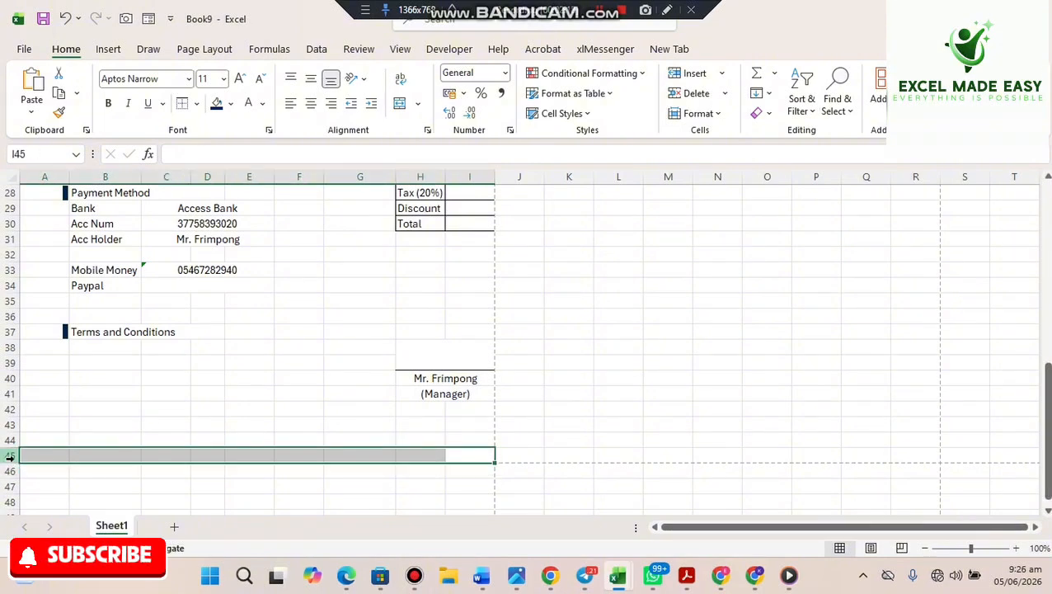
- Fill the row 45 cells dark blue and make row 44 taller above the footer
click(216, 105)
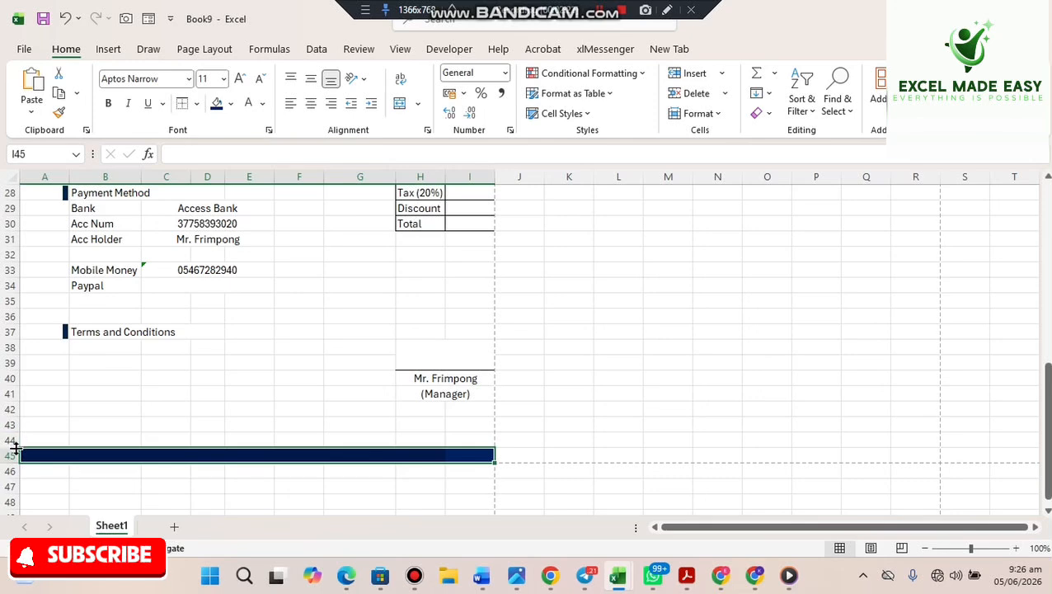
drag(15, 444, 17, 450)
click(589, 407)
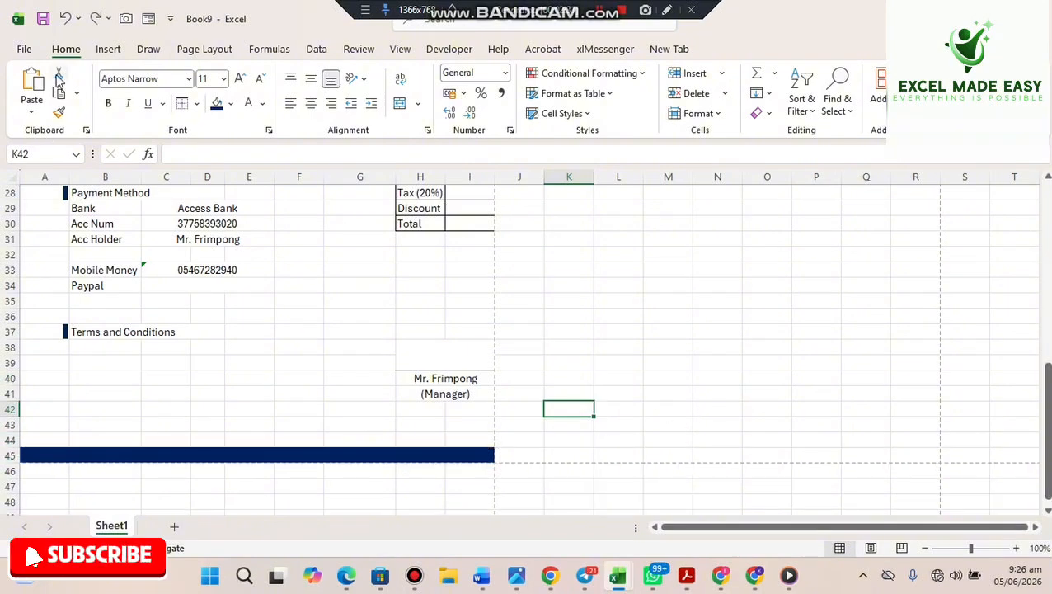
click(639, 362)
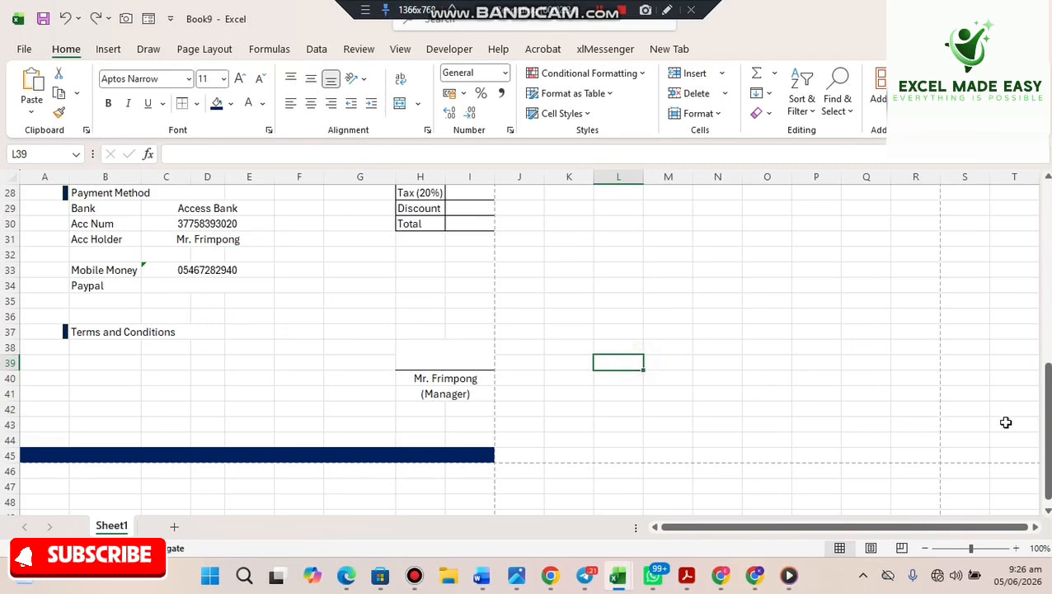
click(252, 457)
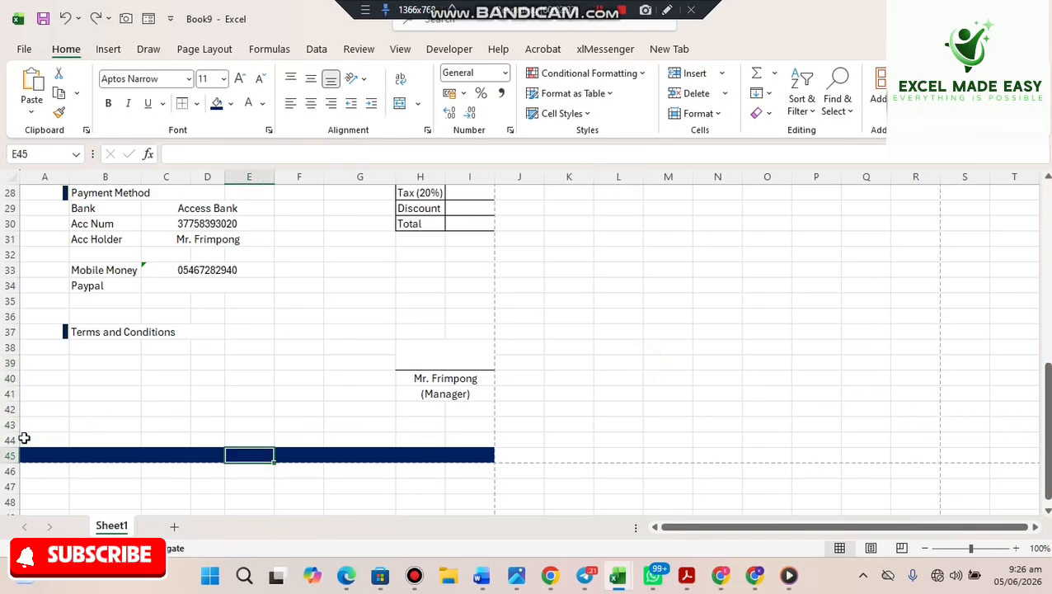
- Merge and centre A45:I45 and enter the slogan EVERYTHING IS POSSIBLE
drag(35, 454, 454, 450)
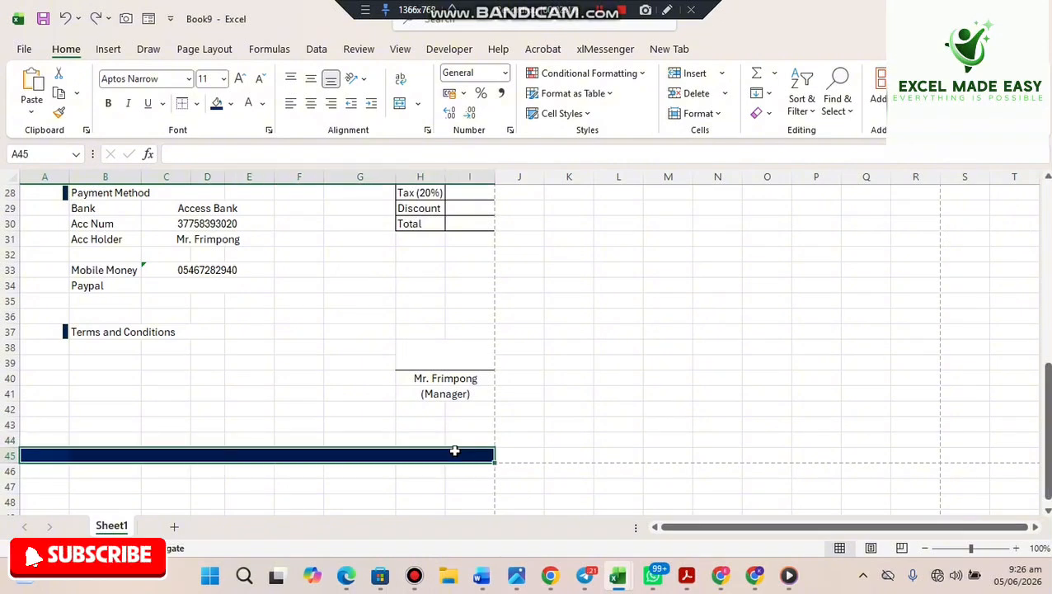
click(399, 103)
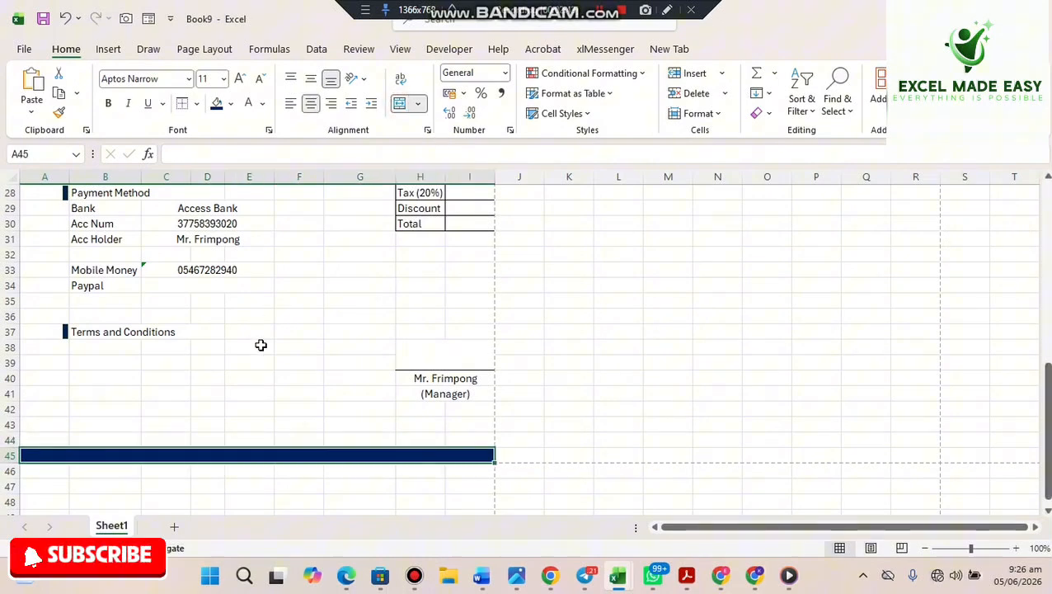
double_click(197, 454)
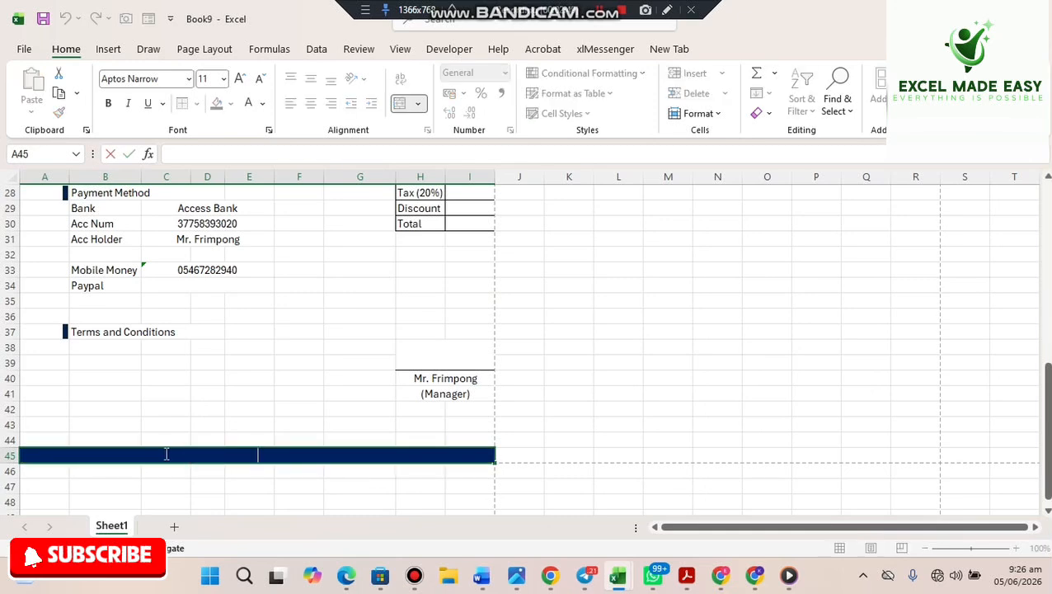
text(vert)
key(BackSpace)
text(YTHING IS P)
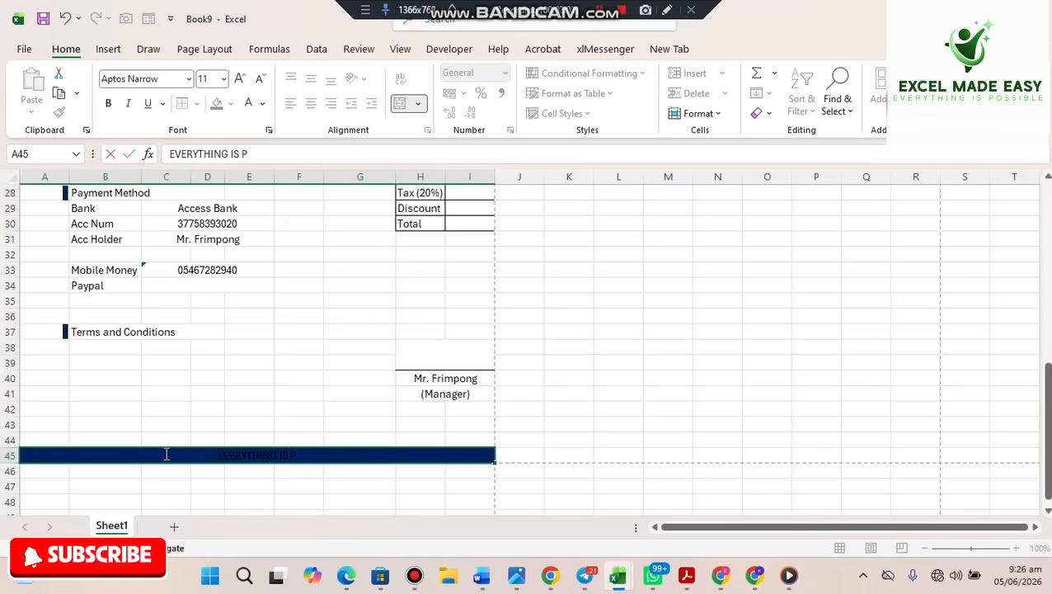
text(OSSIBLE)
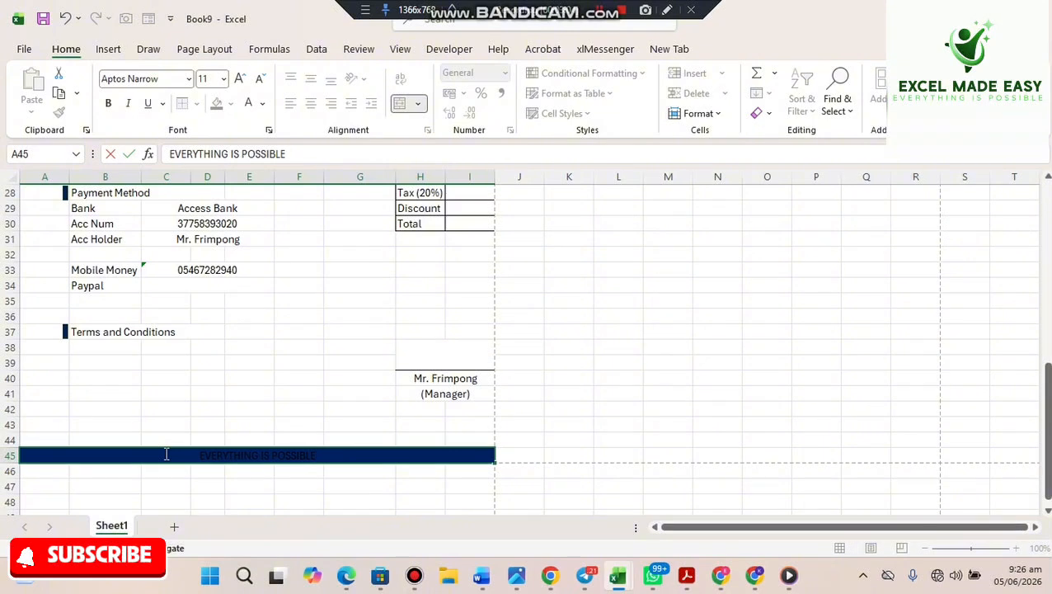
click(312, 379)
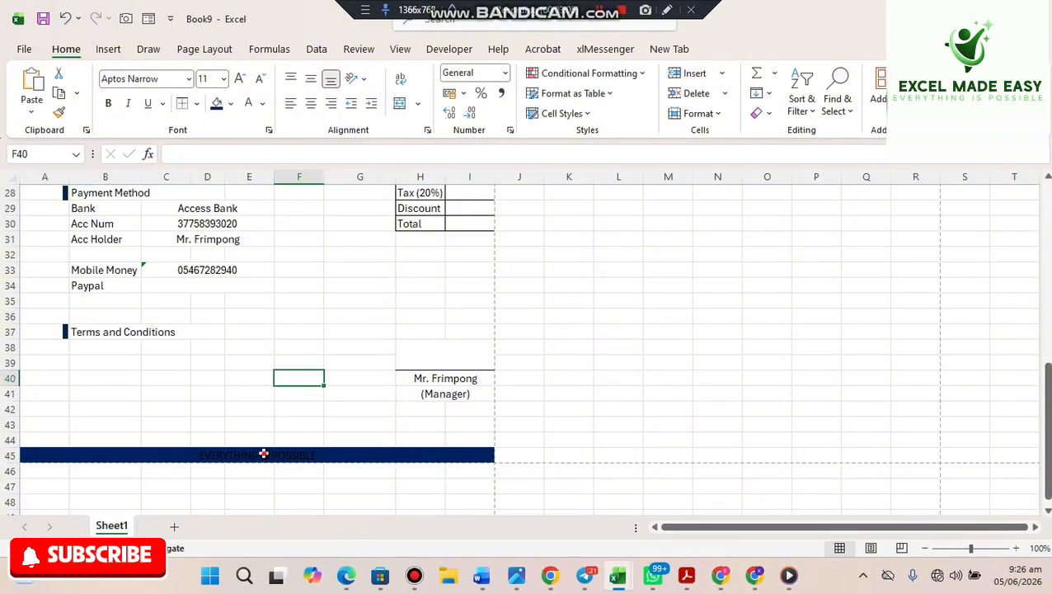
- Make the footer banner text white and bold
click(263, 453)
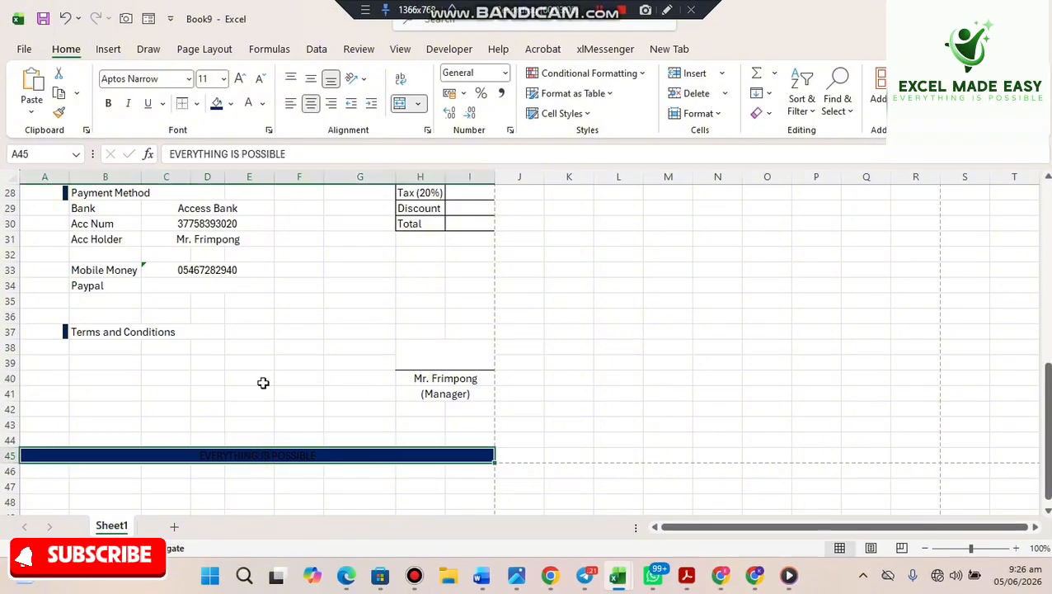
click(249, 105)
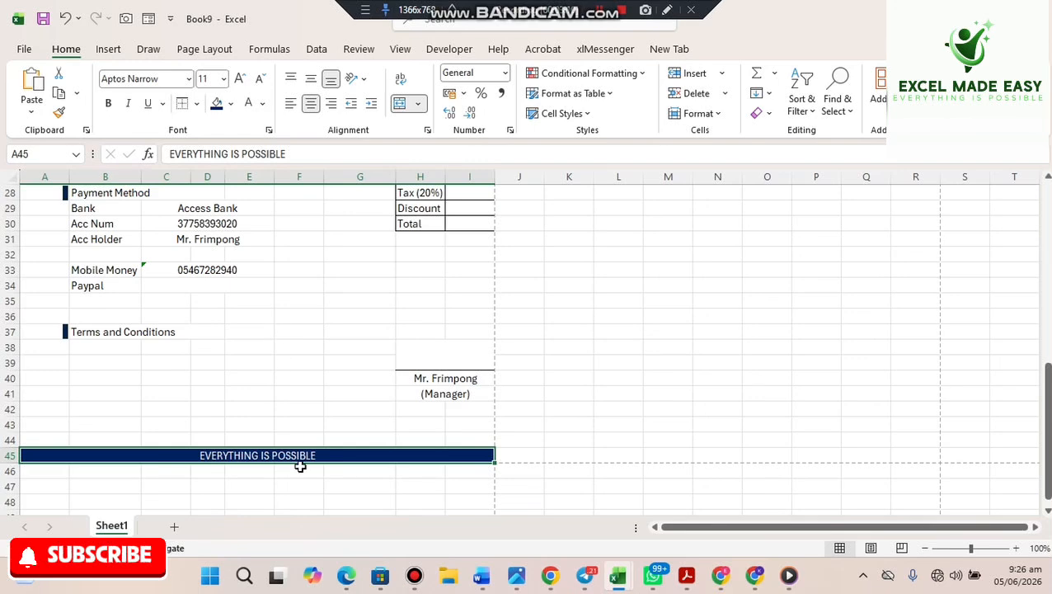
key(ctrl+b)
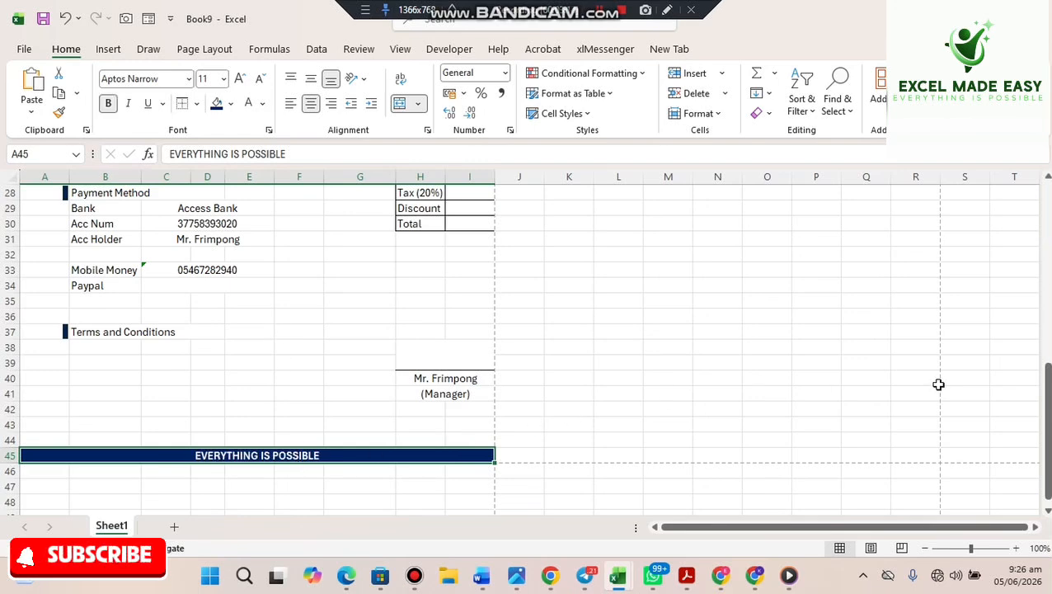
drag(1049, 382, 1048, 357)
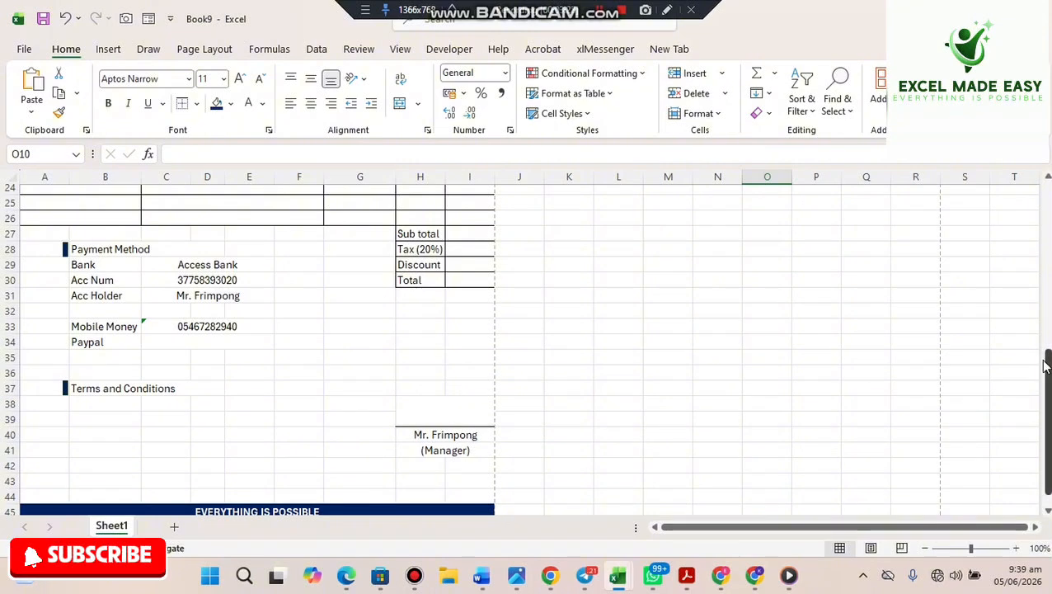
- Enter =TODAY() in the invoice date cell H10
drag(1046, 367, 1025, 235)
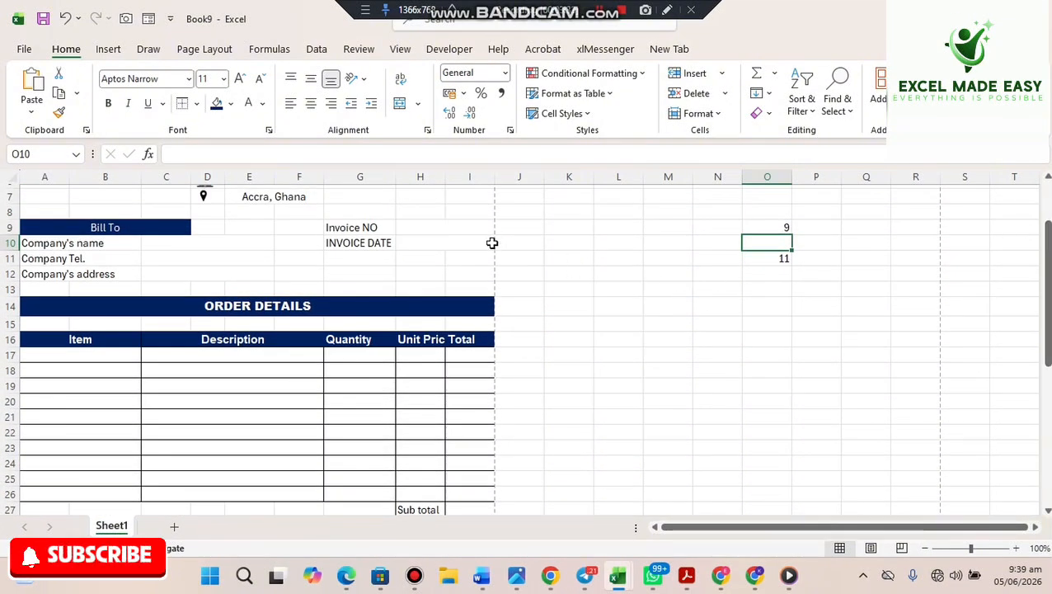
click(490, 244)
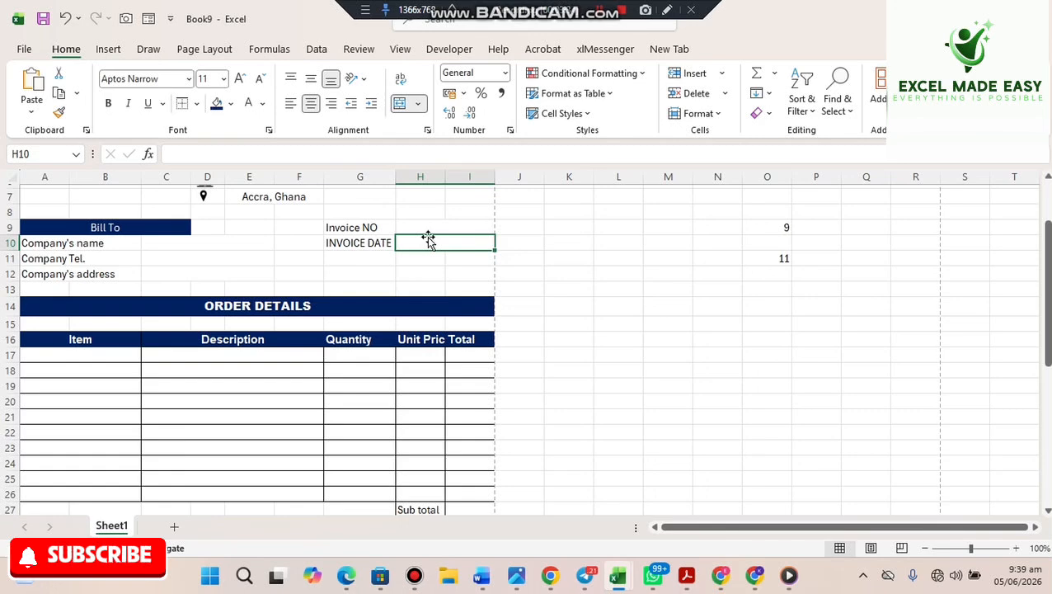
text(=)
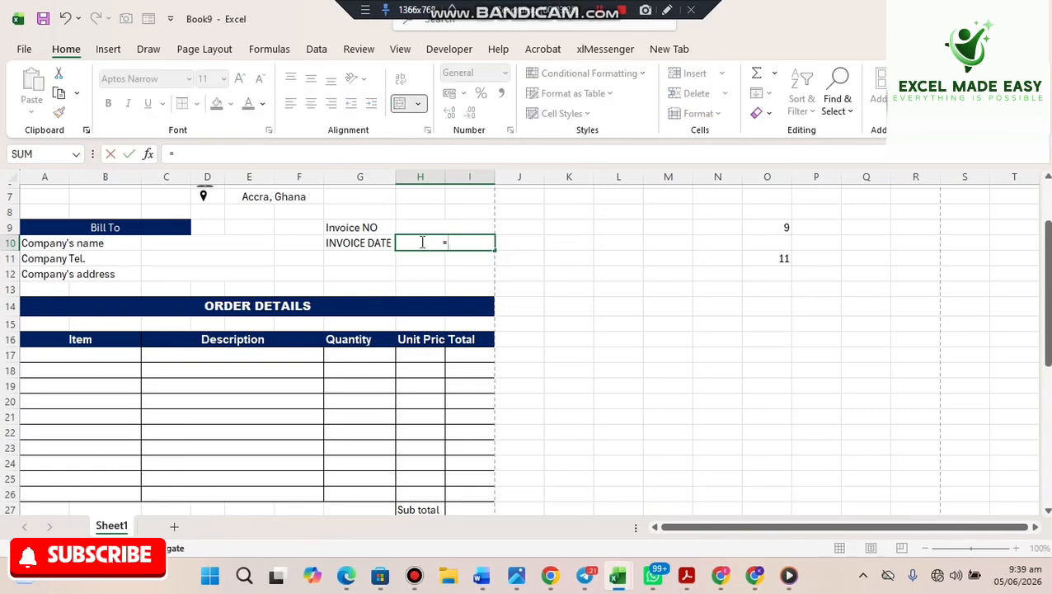
text(TO)
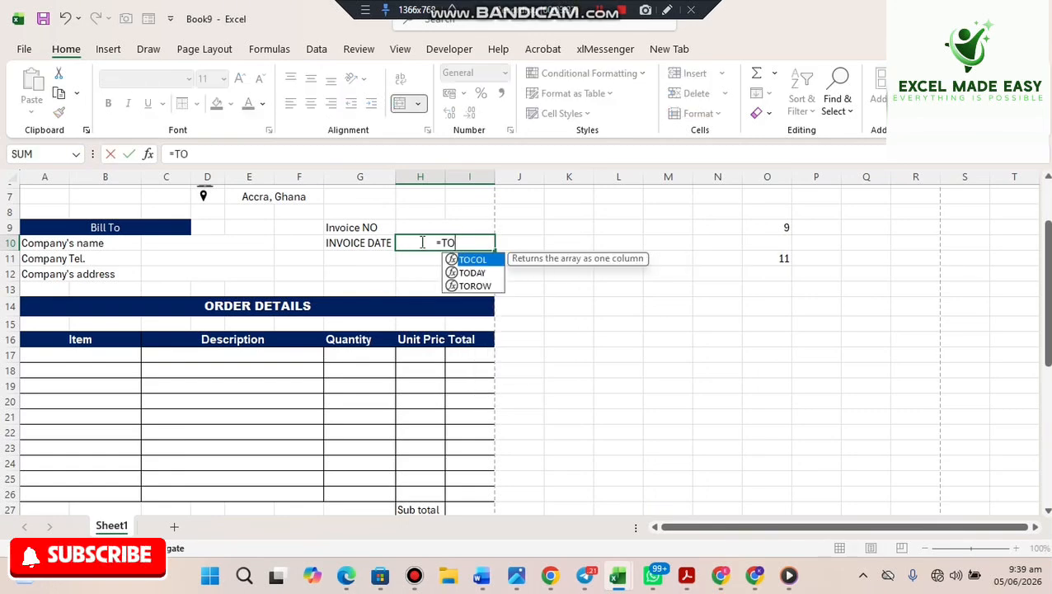
key(Down)
key(Tab)
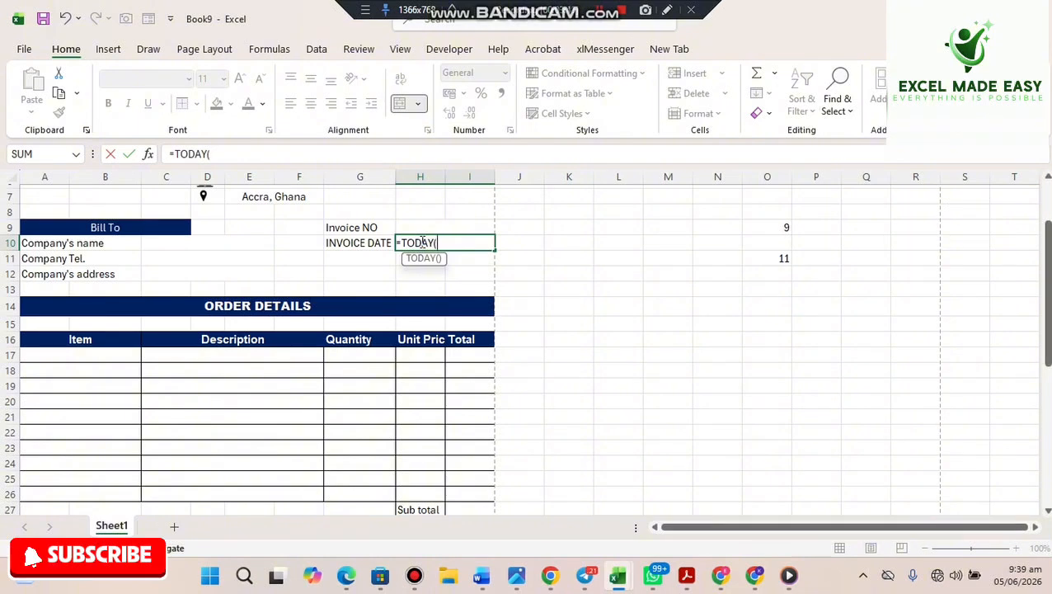
text())
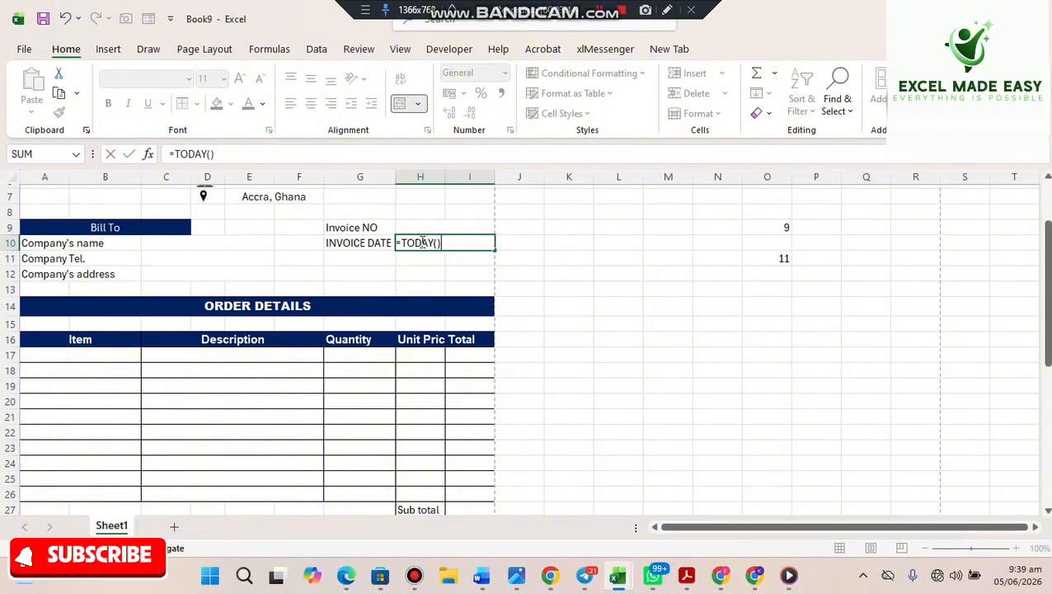
key(Return)
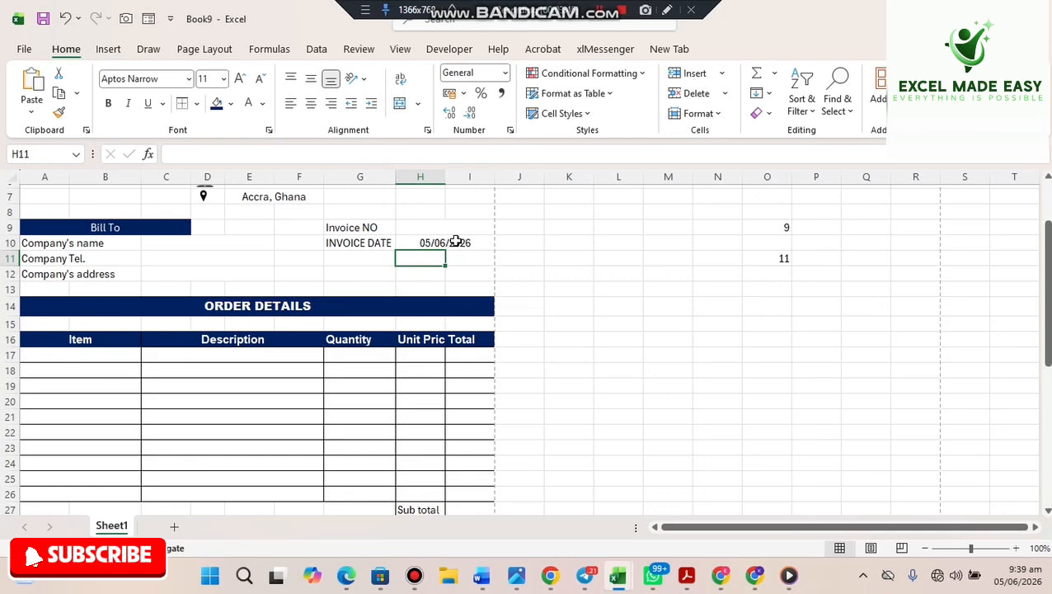
- Format H10 as Long Date so it shows Friday, 5 June 2026
click(456, 240)
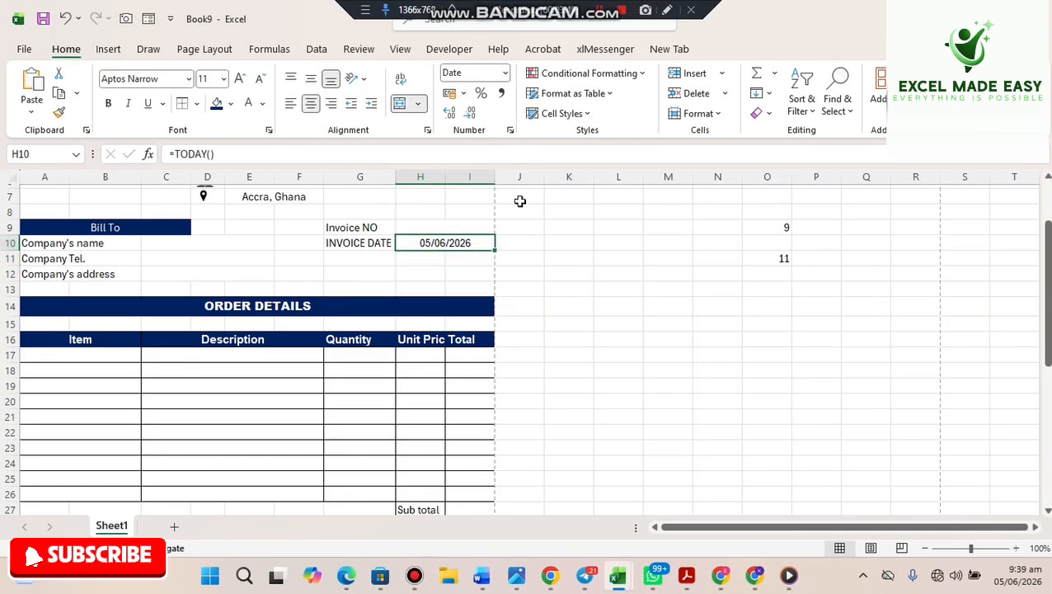
click(503, 75)
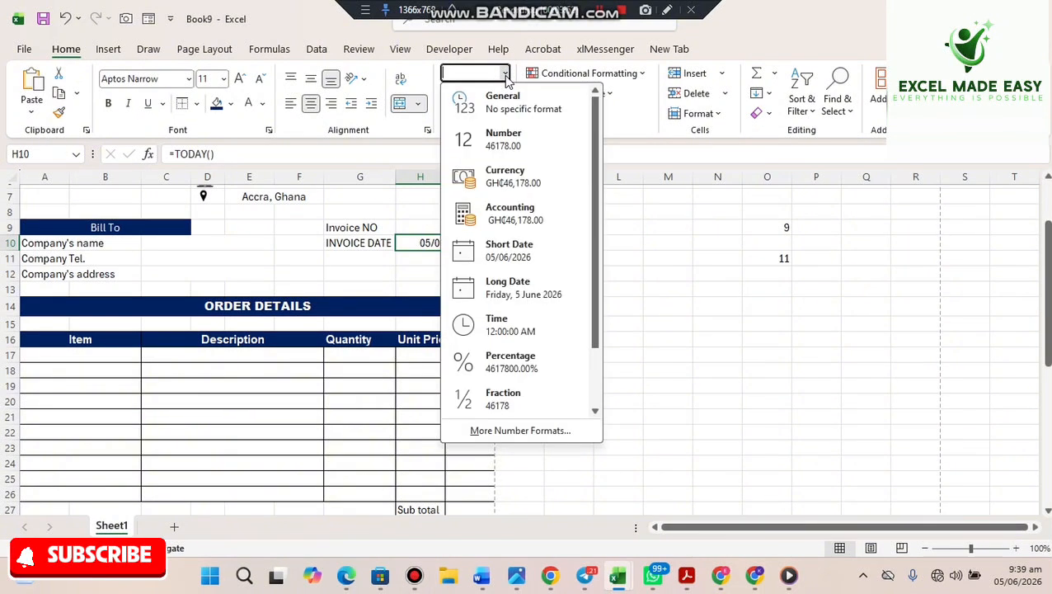
click(528, 296)
click(592, 288)
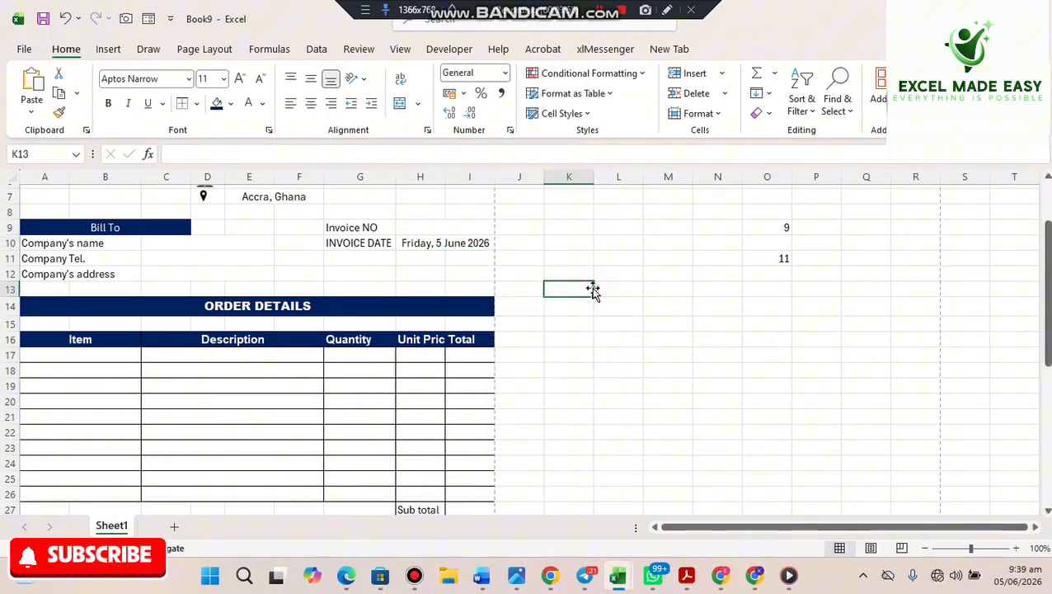
click(463, 246)
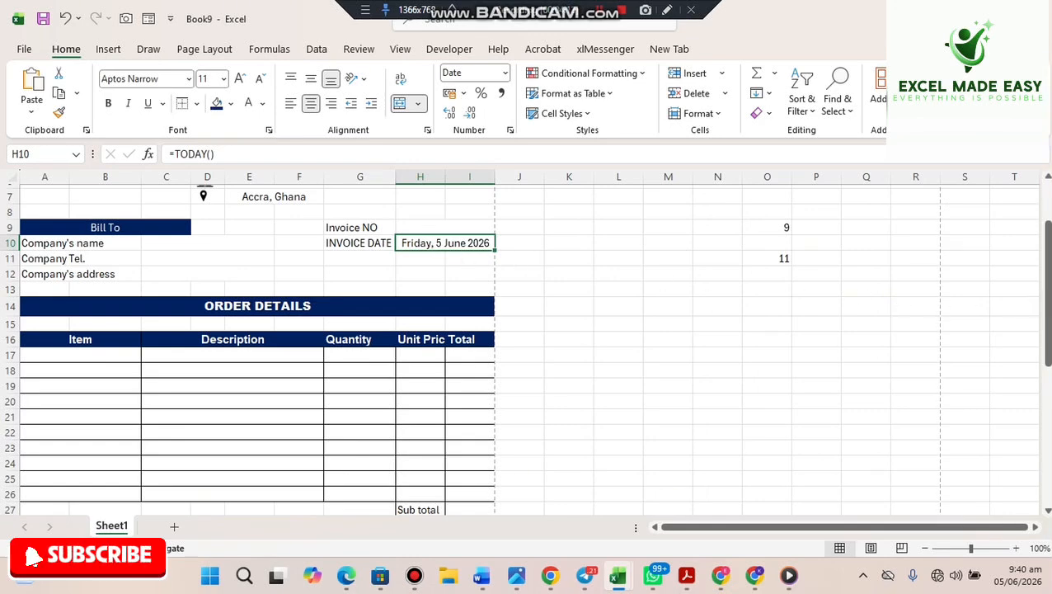
- Narrow column F and widen columns G and H so the INVOICE DATE and Unit Price headings fit
drag(1048, 291, 1044, 363)
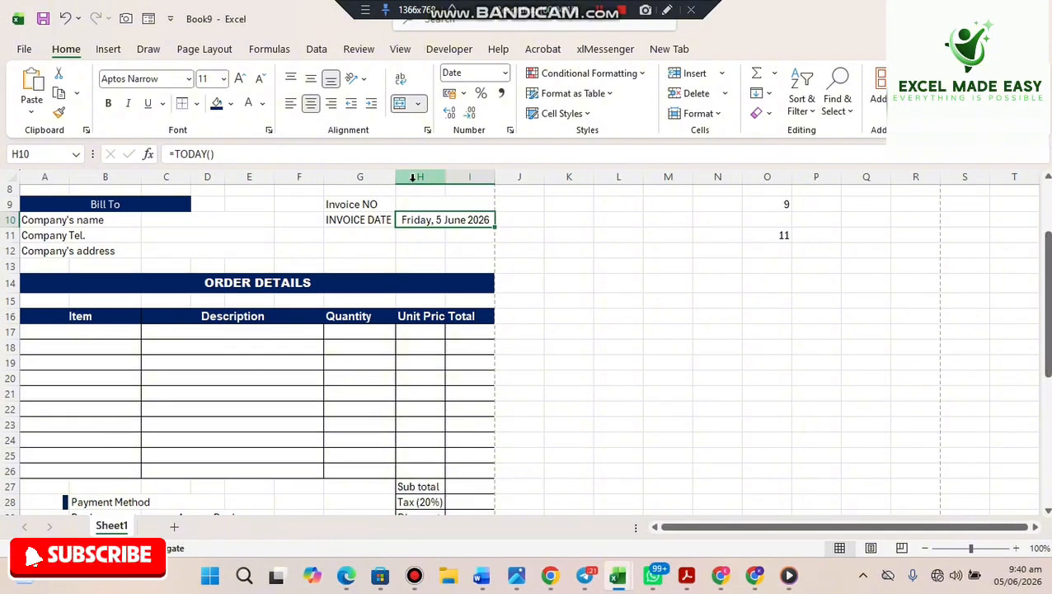
drag(395, 177, 449, 177)
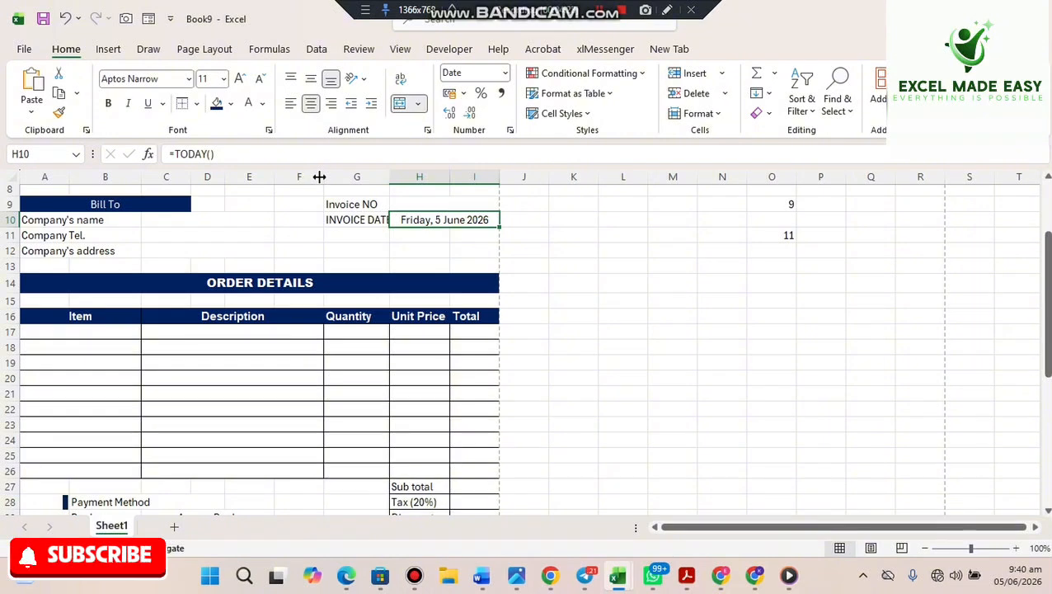
drag(324, 176, 318, 177)
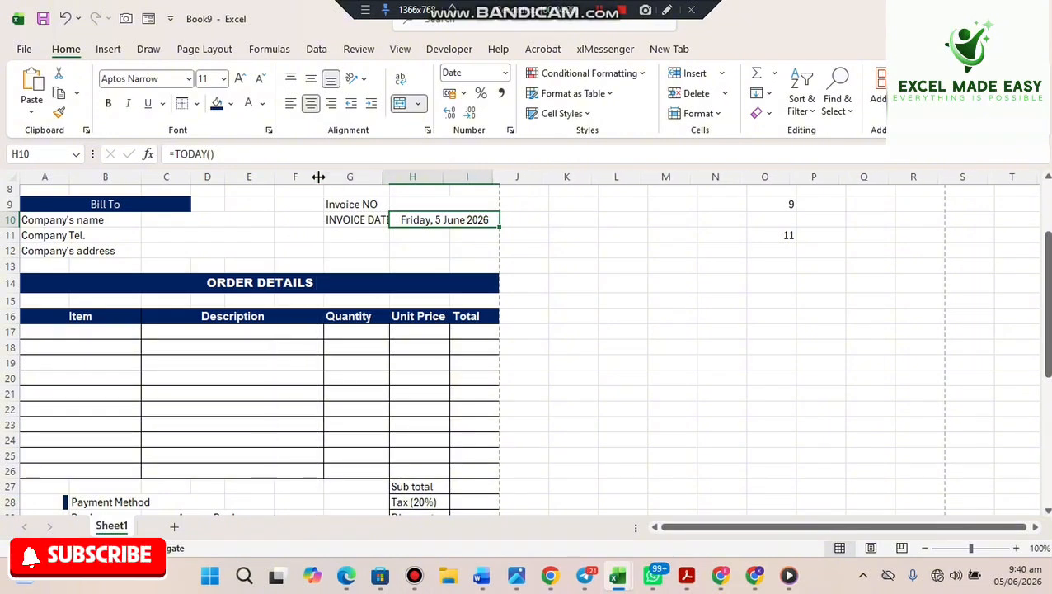
click(556, 282)
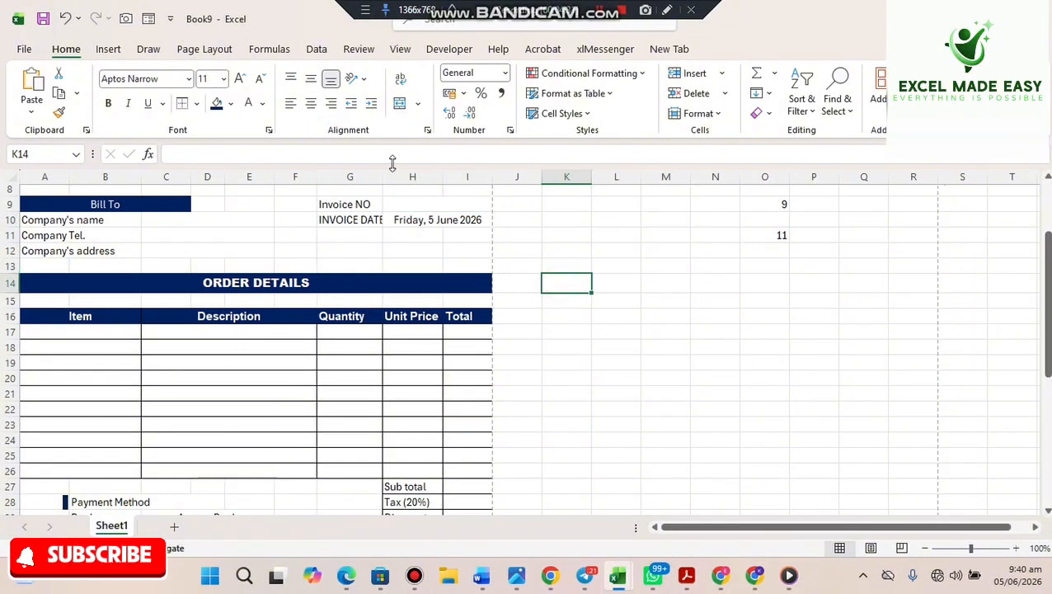
drag(383, 178, 389, 182)
click(614, 391)
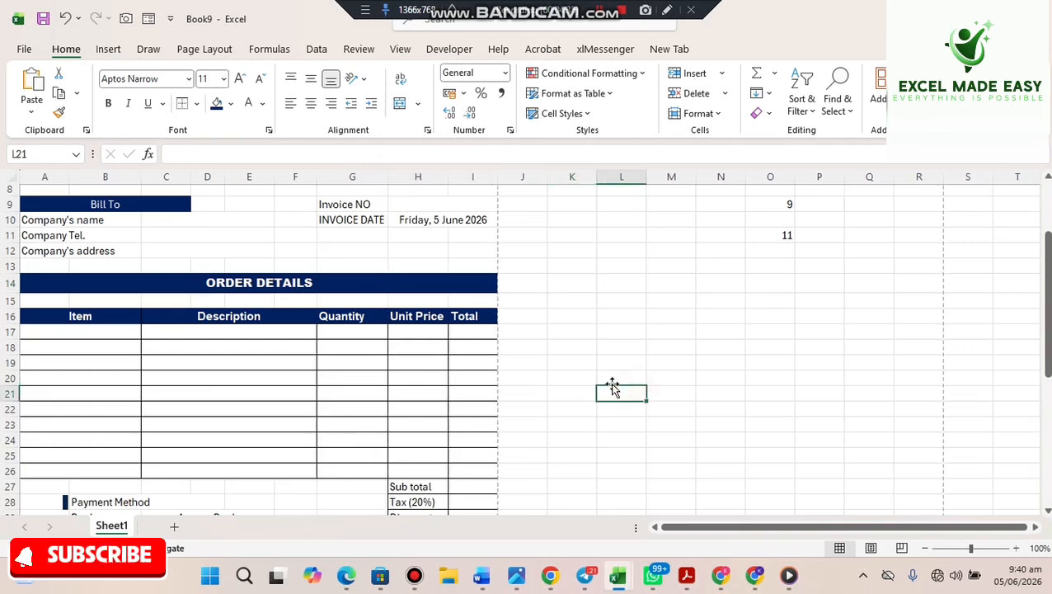
click(327, 334)
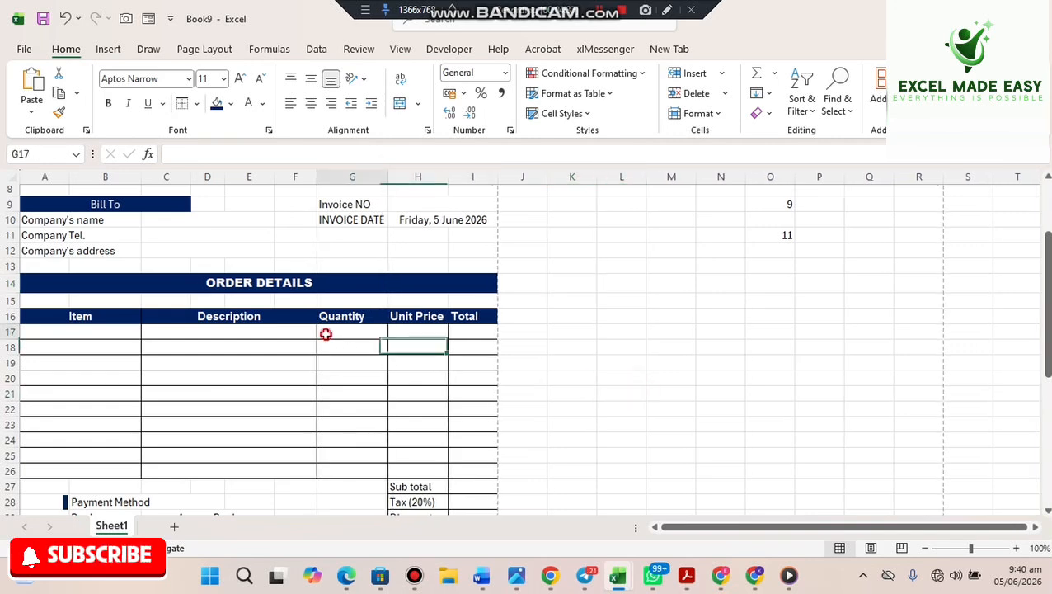
- Enter the Total formula =G17*H17 in cell I17
click(412, 332)
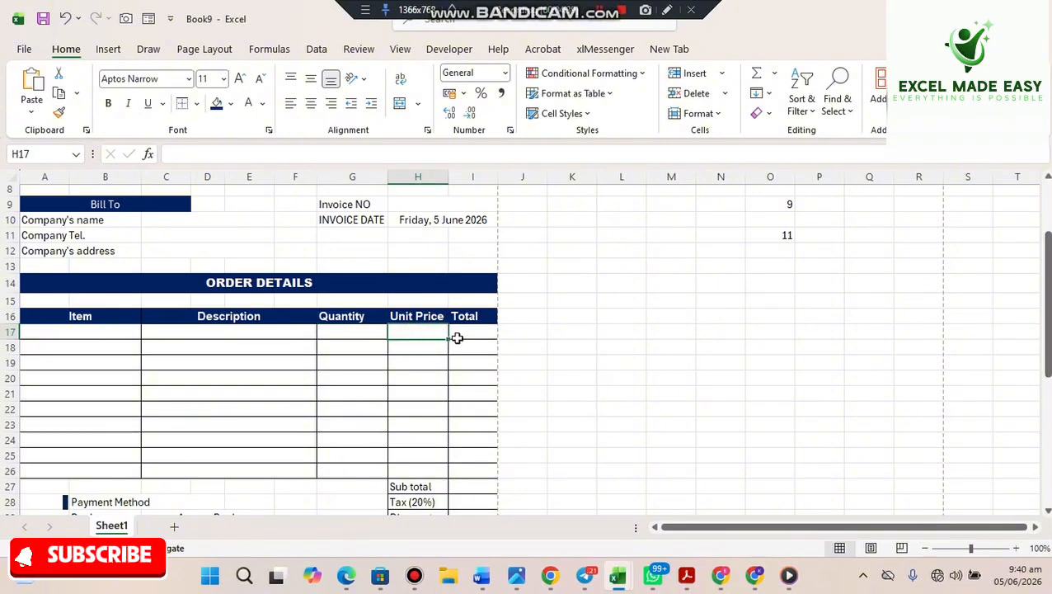
click(467, 333)
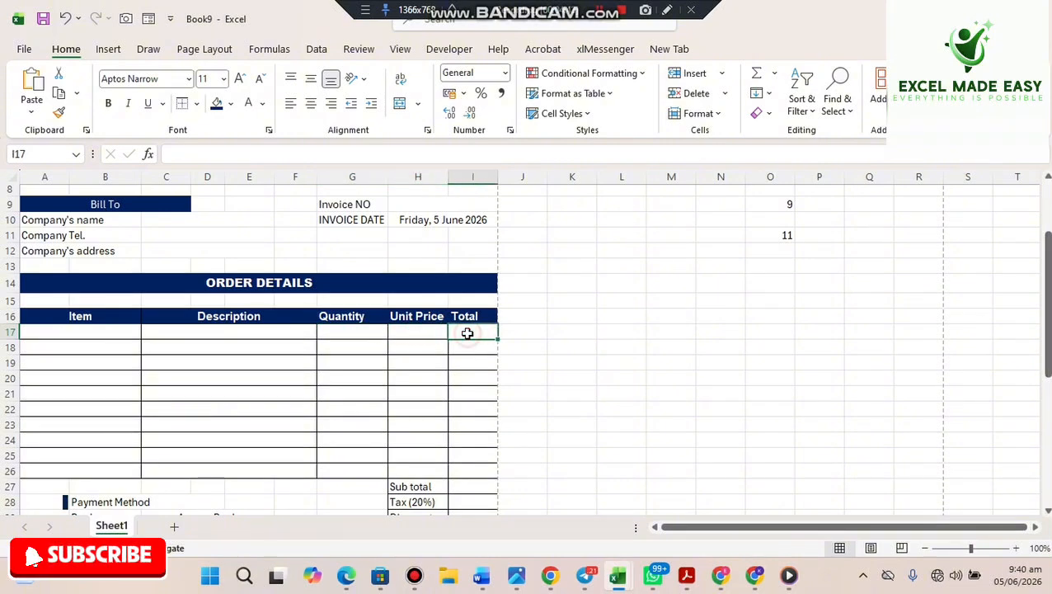
text(=)
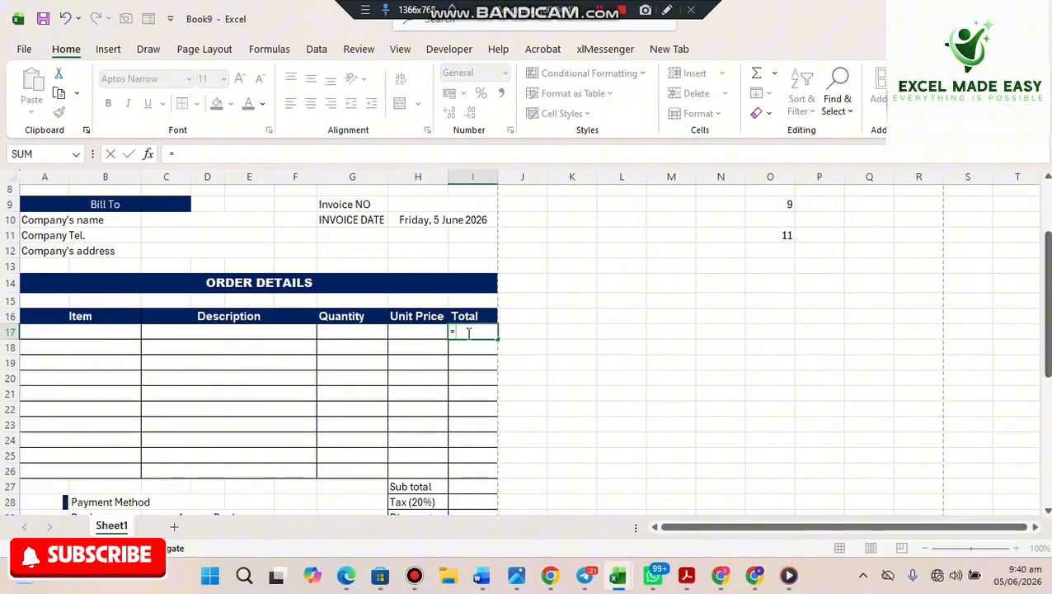
click(359, 336)
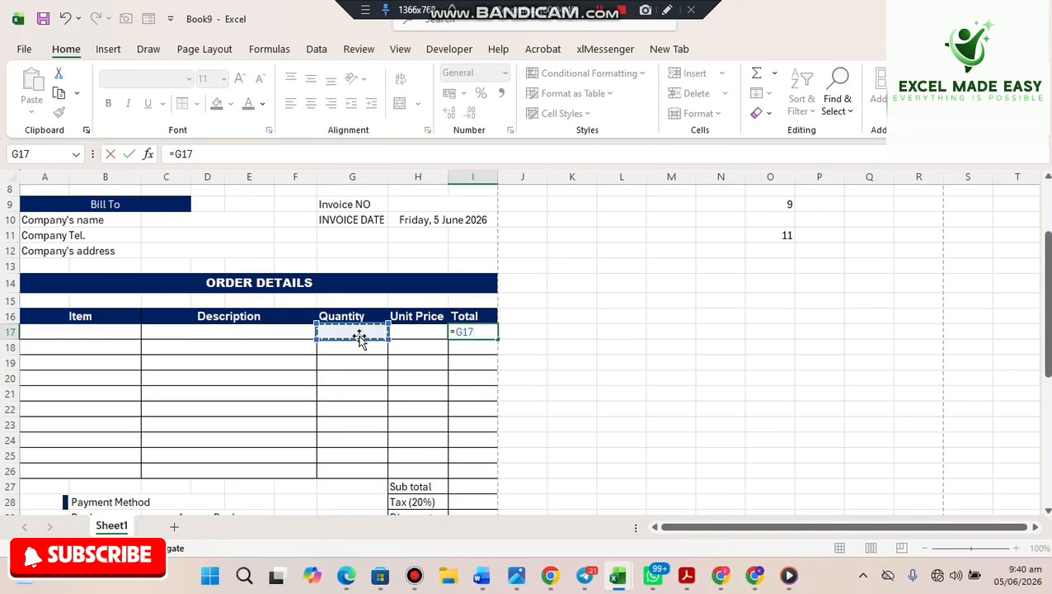
text(*)
click(406, 332)
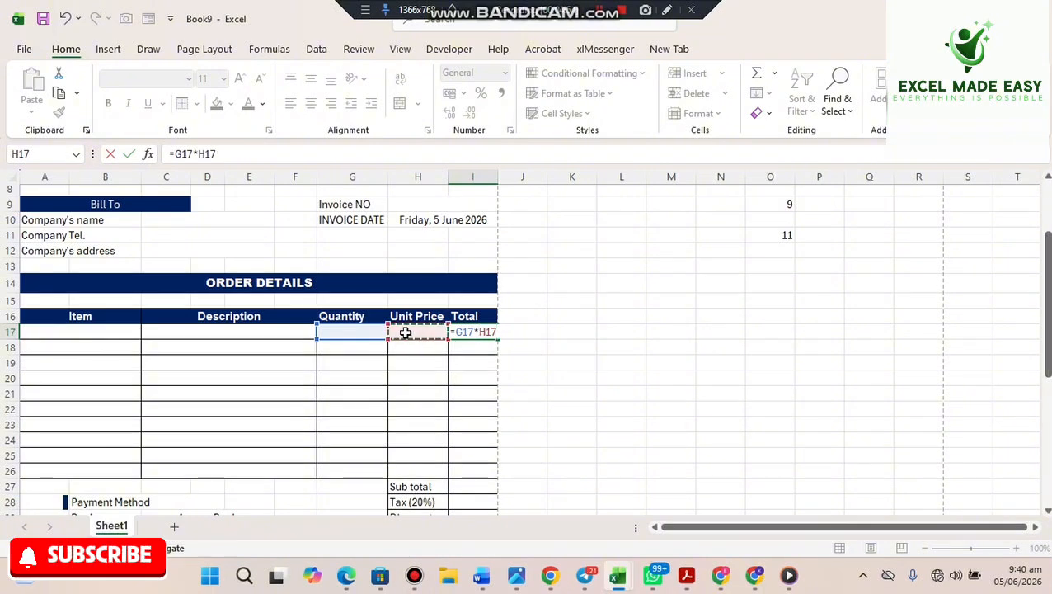
key(Return)
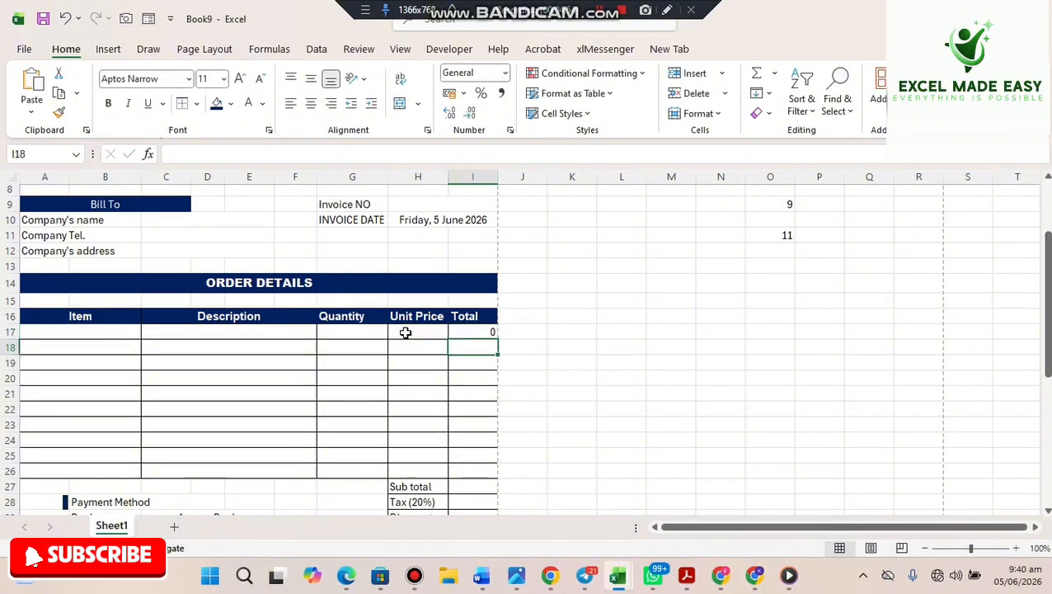
- Fill the Total formula down to I26 and centre the values
click(474, 330)
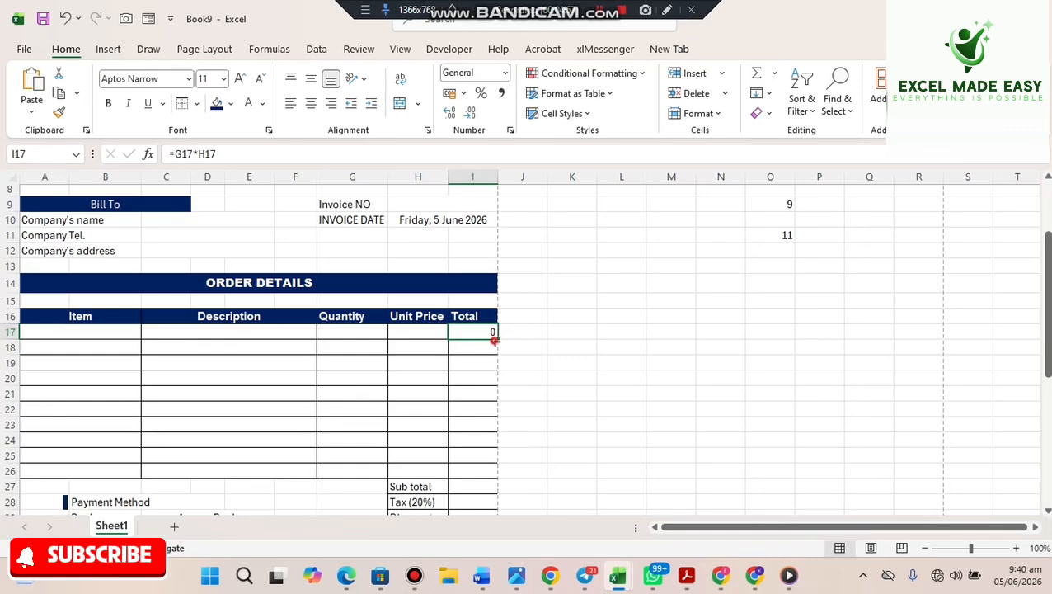
drag(497, 341, 478, 475)
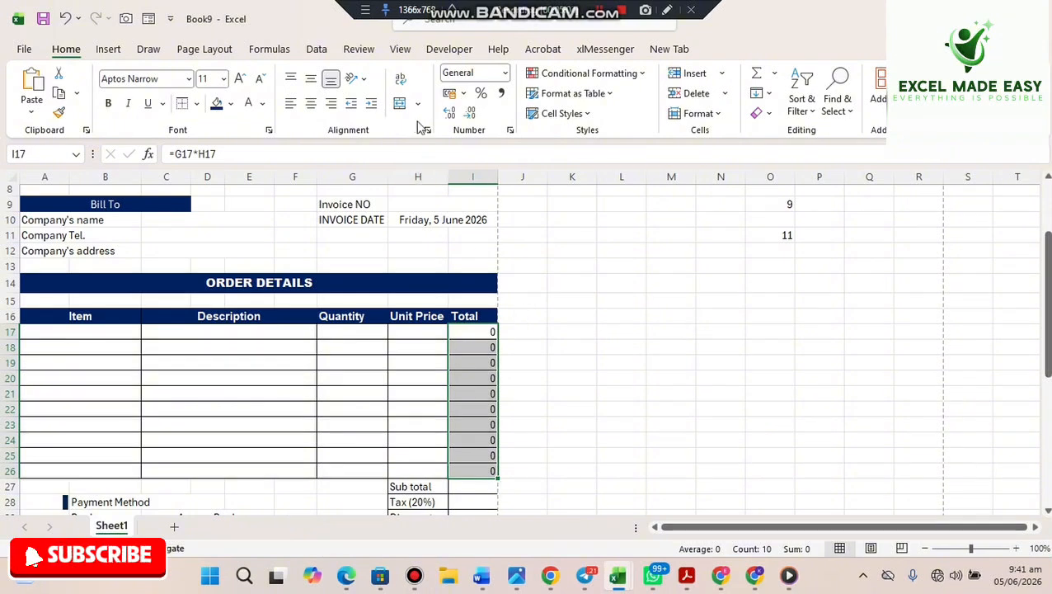
click(311, 107)
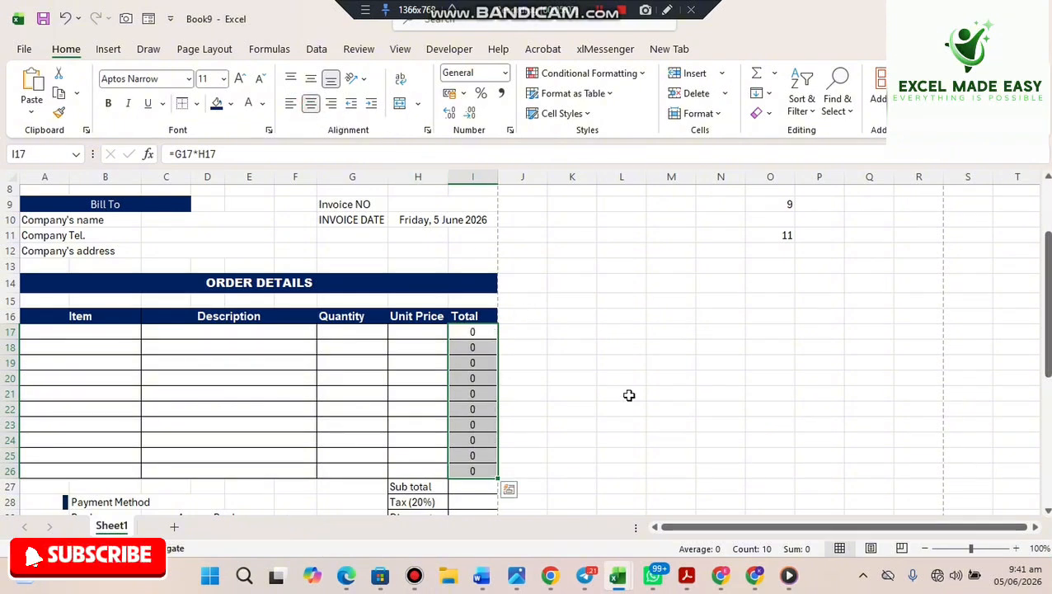
click(593, 320)
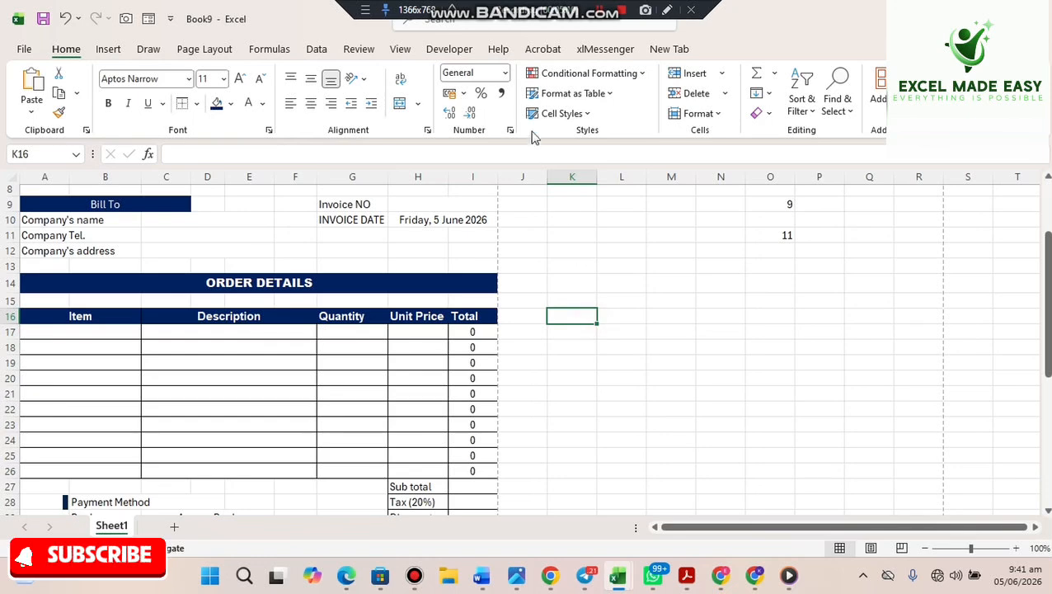
- Apply Accounting number format to Total cells I17:I26 so each shows GH₵ -
drag(473, 333, 472, 473)
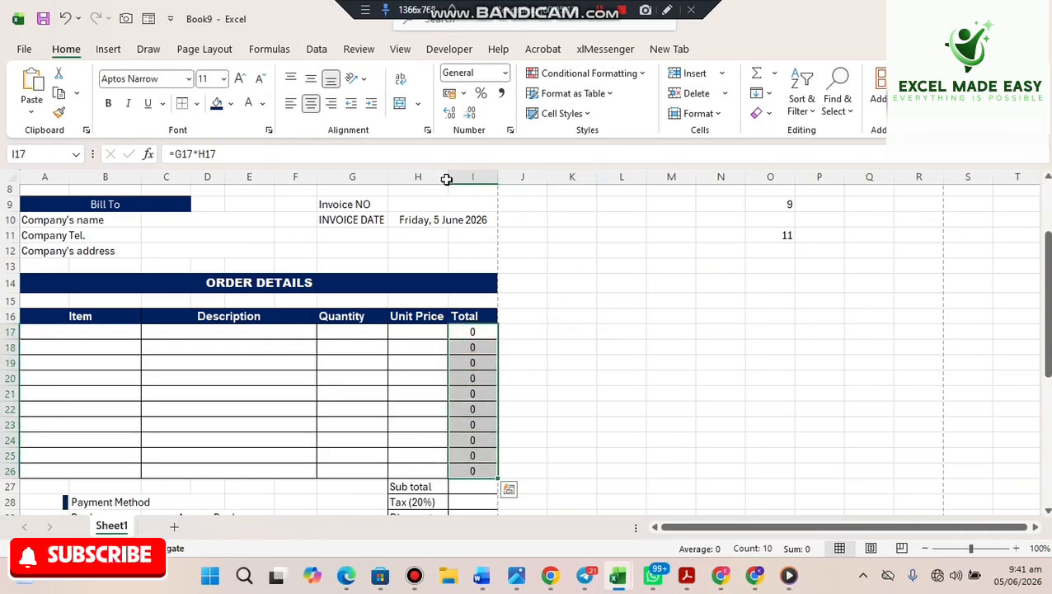
click(506, 75)
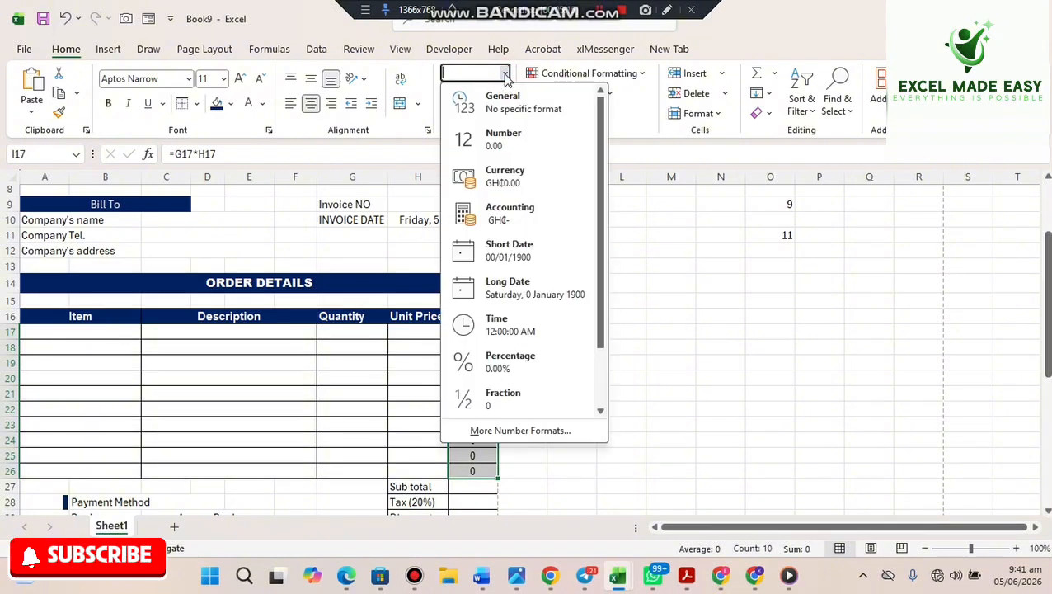
click(522, 221)
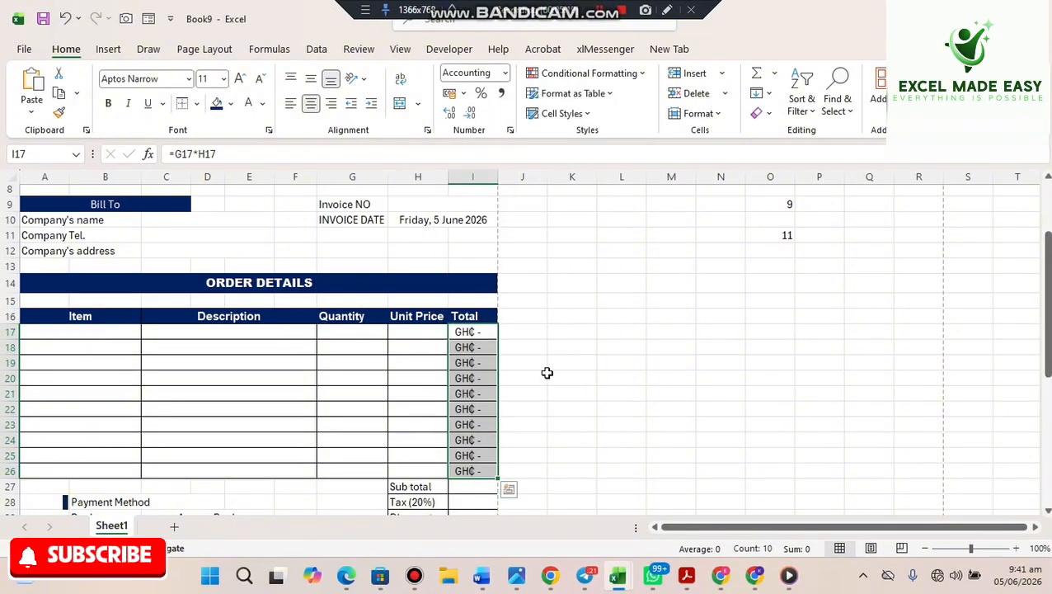
click(466, 332)
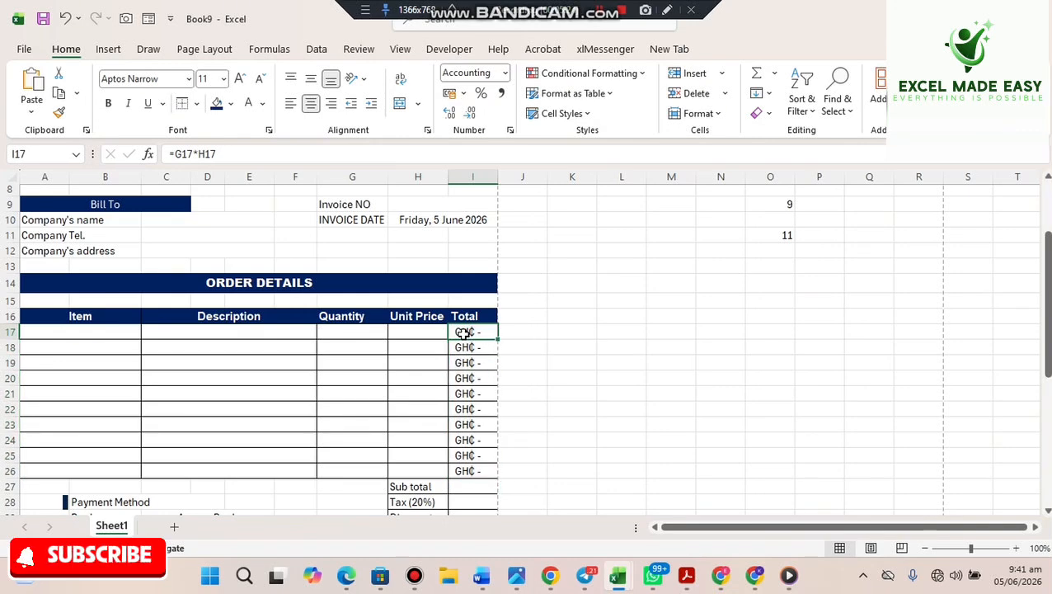
click(226, 336)
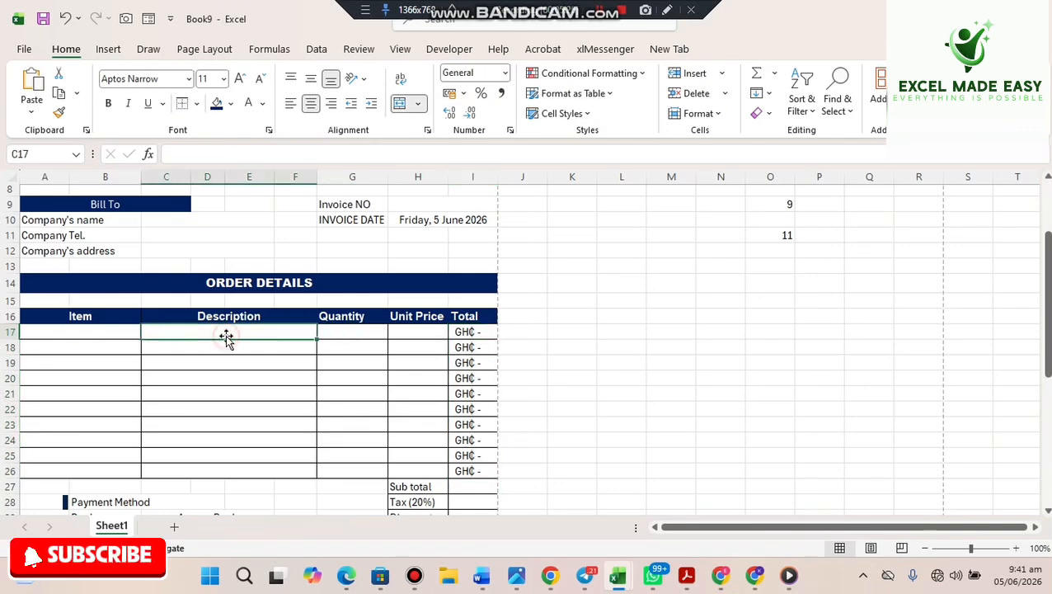
click(485, 333)
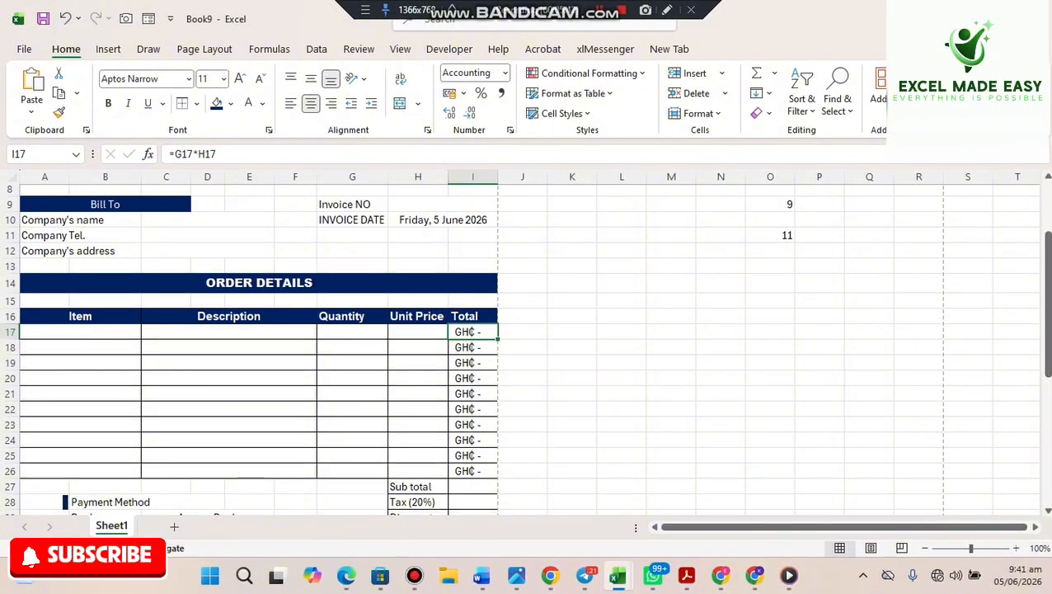
- Scroll down until the Sub total, Tax, Discount, Total and payment rows are visible
scroll(528, 347, down, 2)
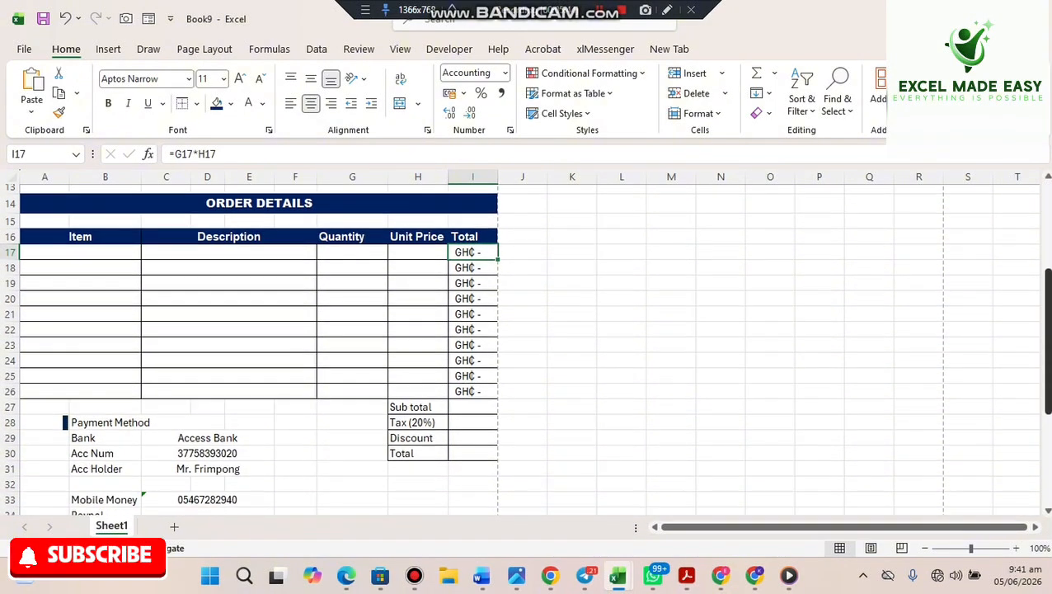
- Enter =SUM(I17:I26) in the Sub total cell I27
click(461, 412)
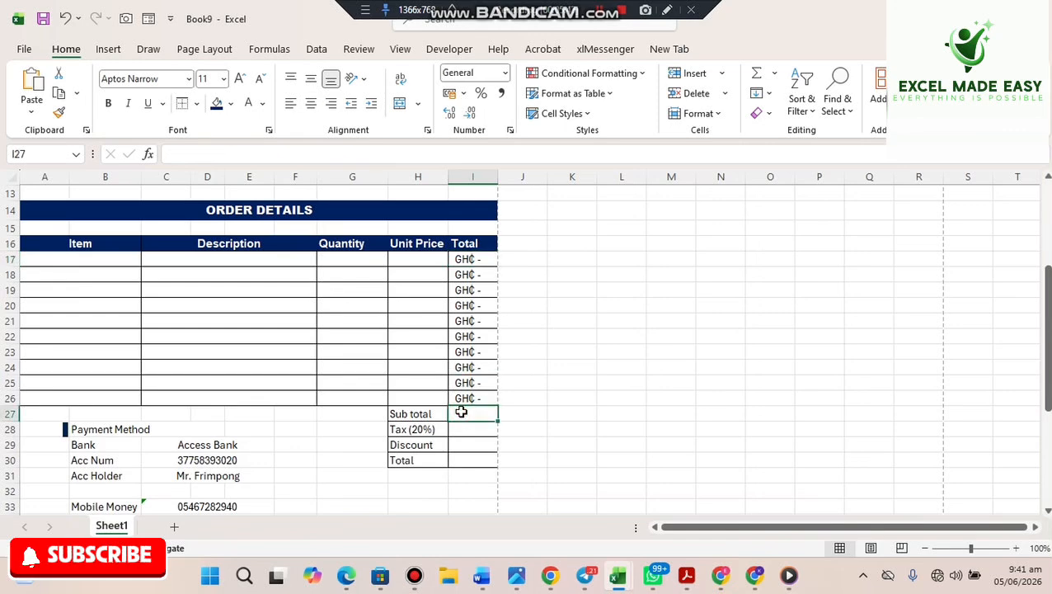
text(=)
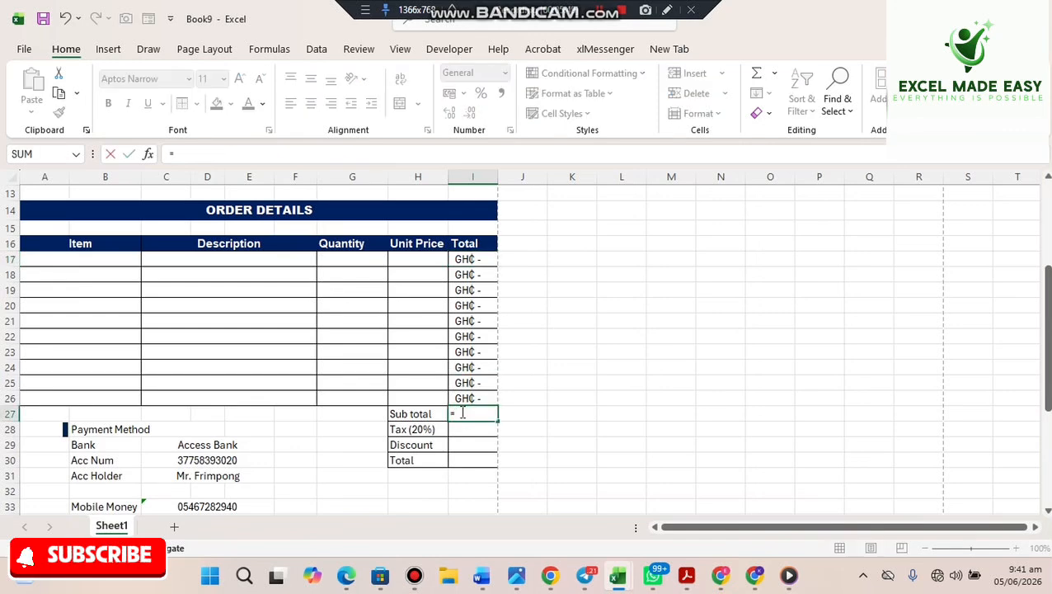
text(SUM()
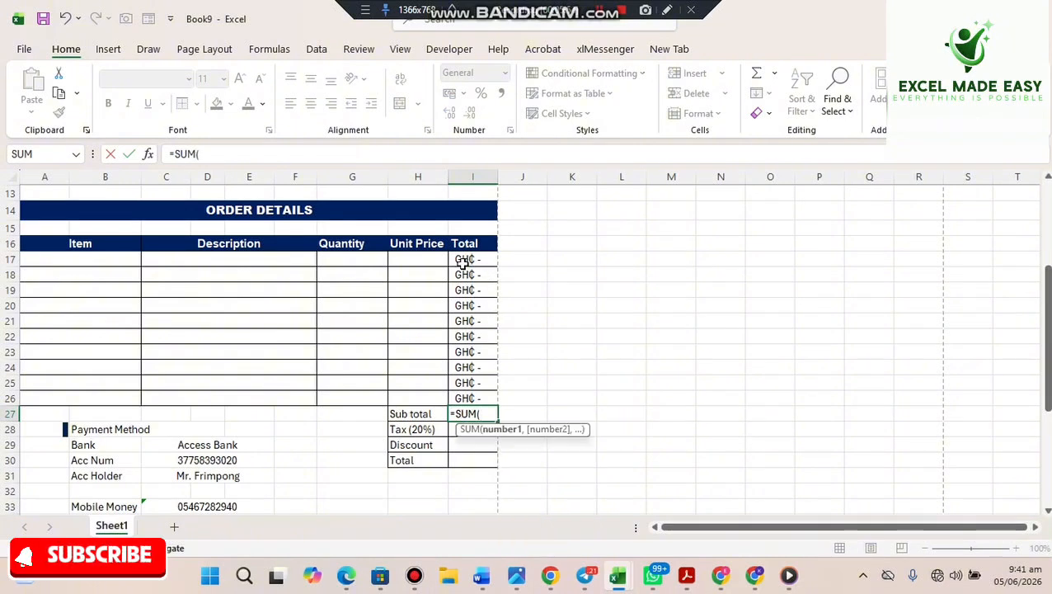
drag(461, 262, 453, 396)
key(Return)
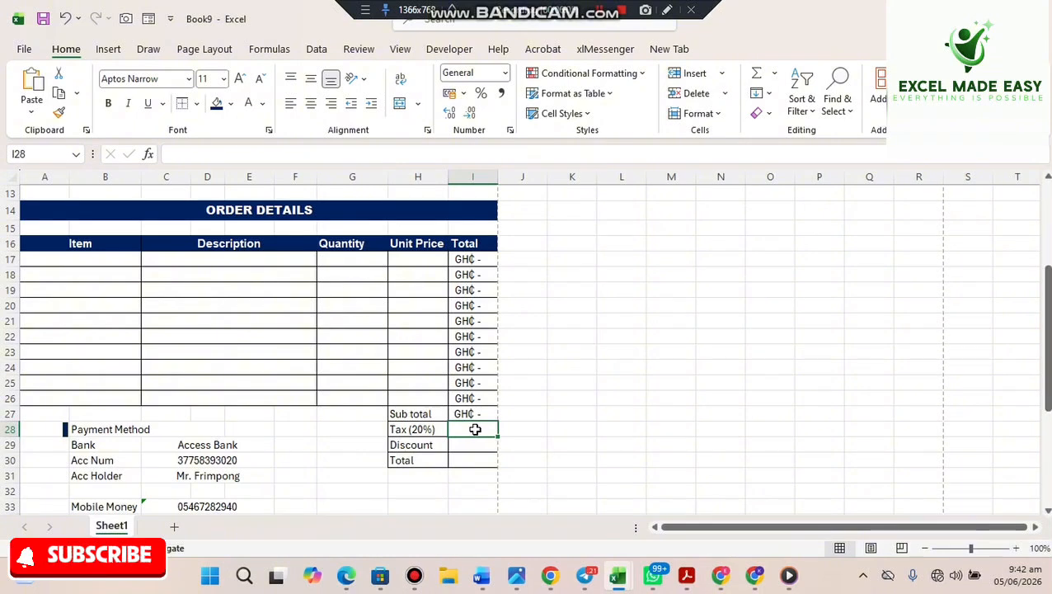
- Enter =20%*I27 in the Tax (20%) cell I28
double_click(475, 428)
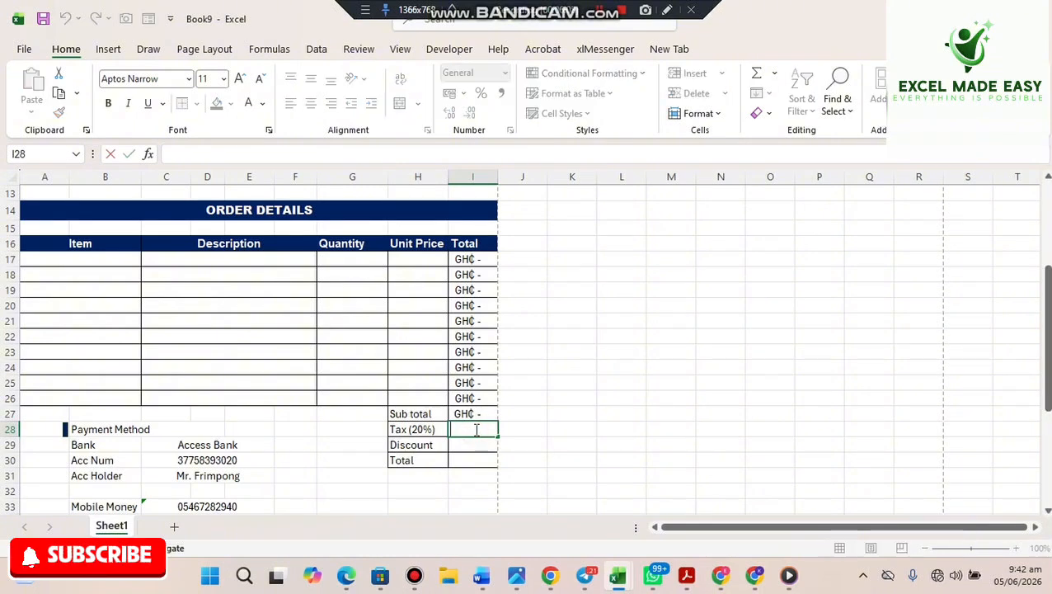
text(=)
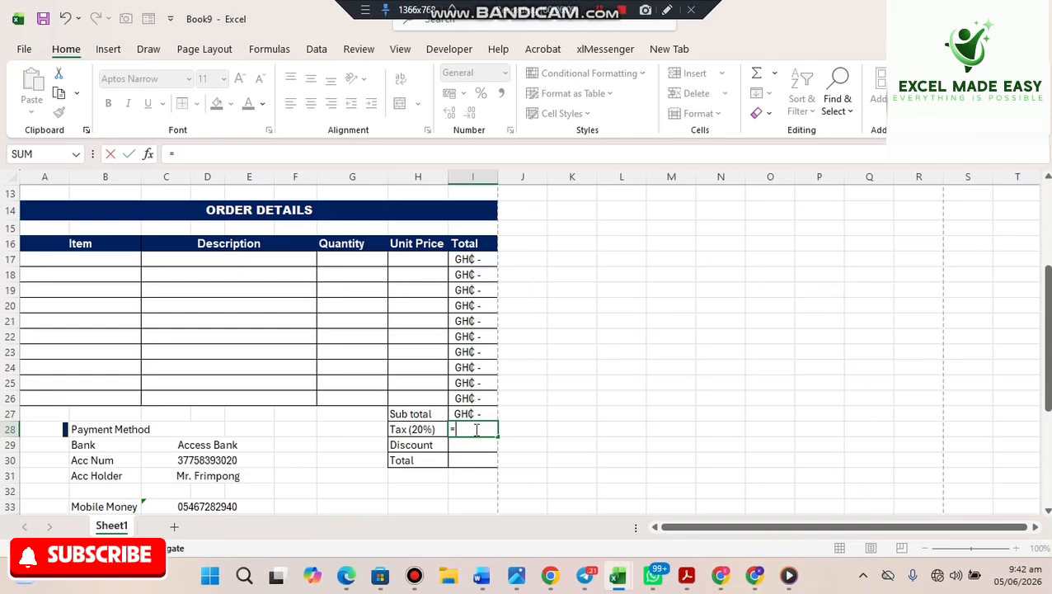
text(20% *)
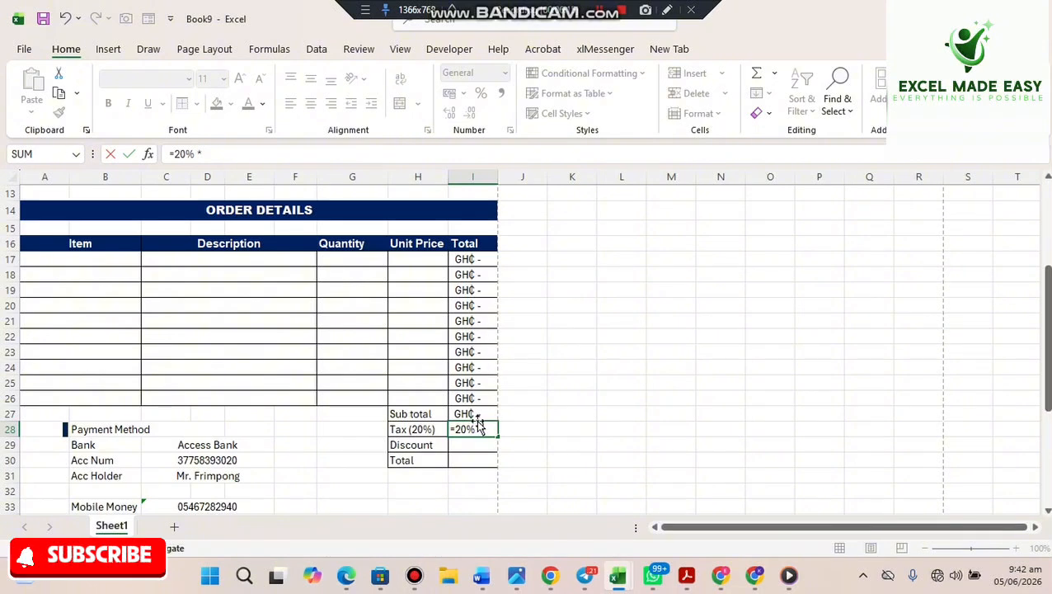
click(461, 414)
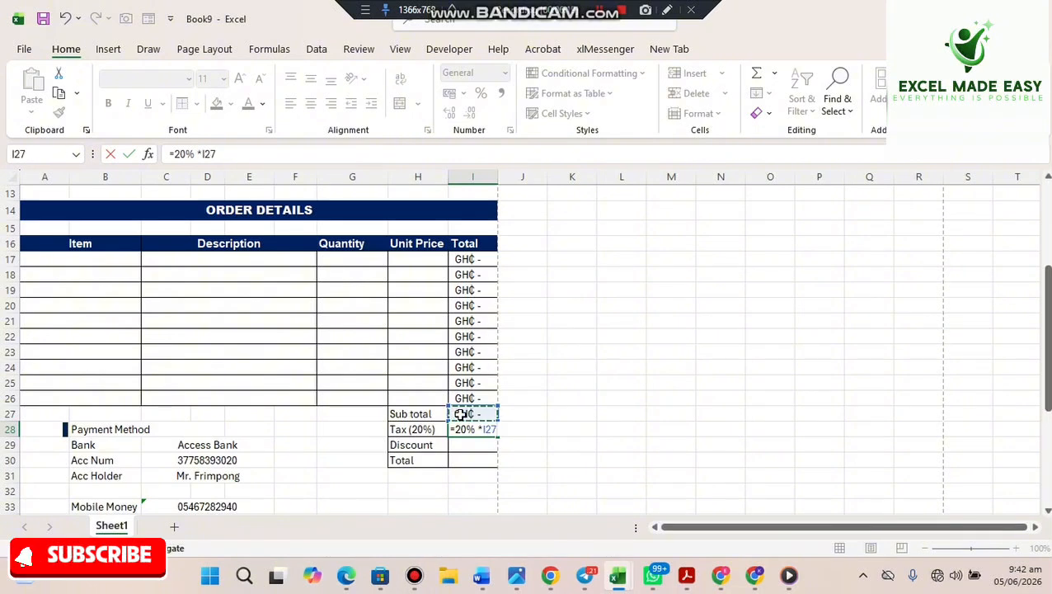
key(Return)
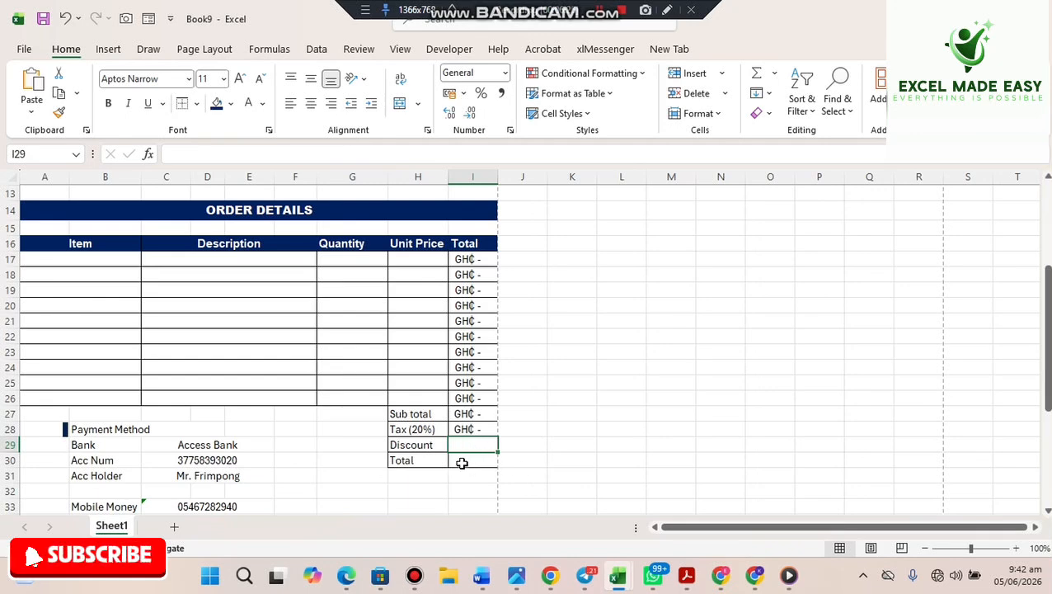
- Enter =SUM(I27:I29) in the Total cell I30
click(462, 463)
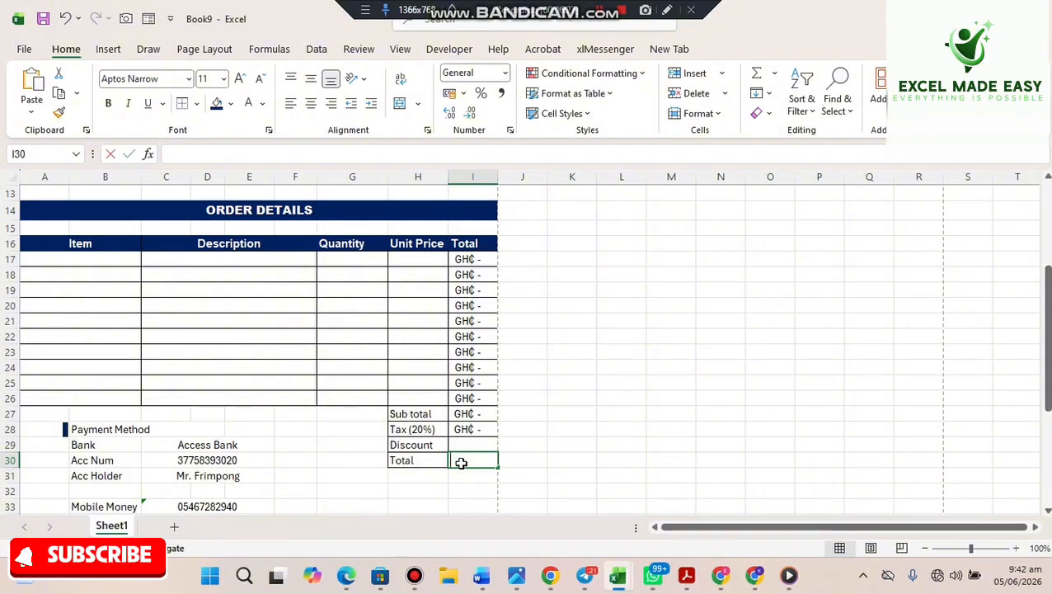
text(TOtal)
key(BackSpace)
key(BackSpace)
key(BackSpace)
key(BackSpace)
key(BackSpace)
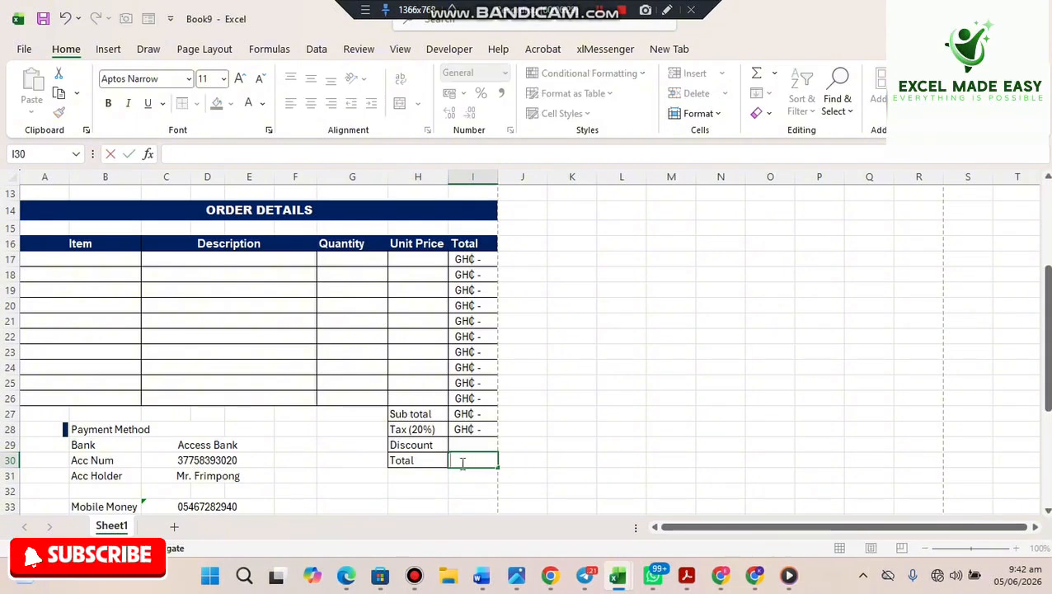
text(=SUM()
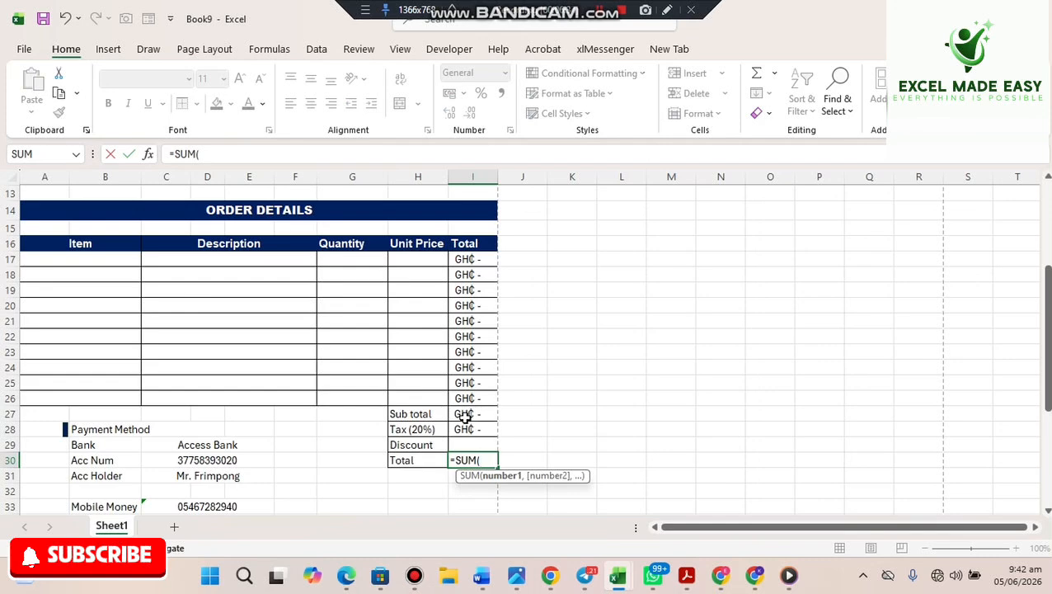
drag(462, 414, 464, 430)
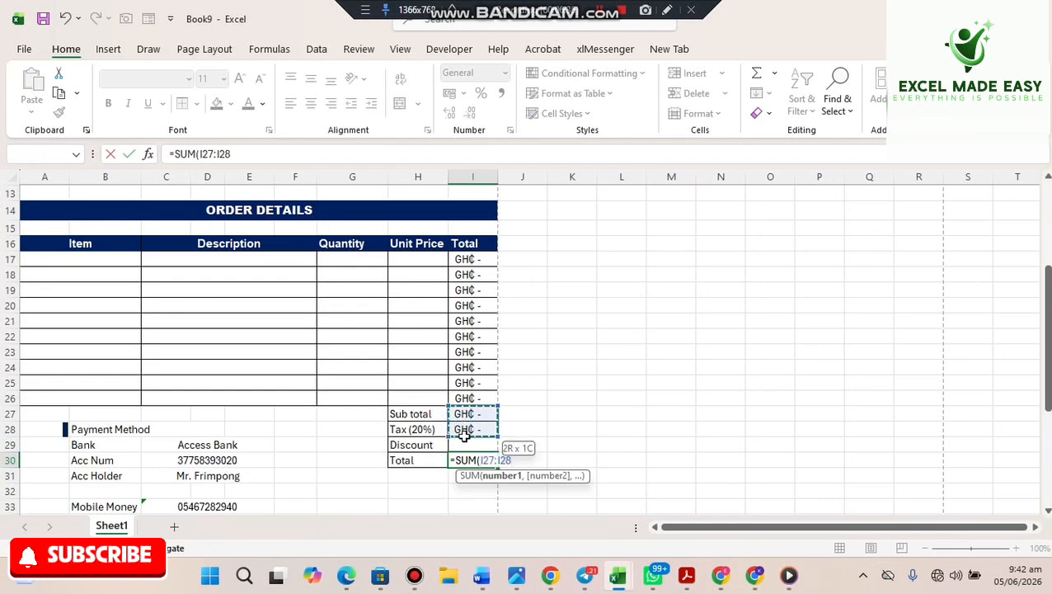
key(Return)
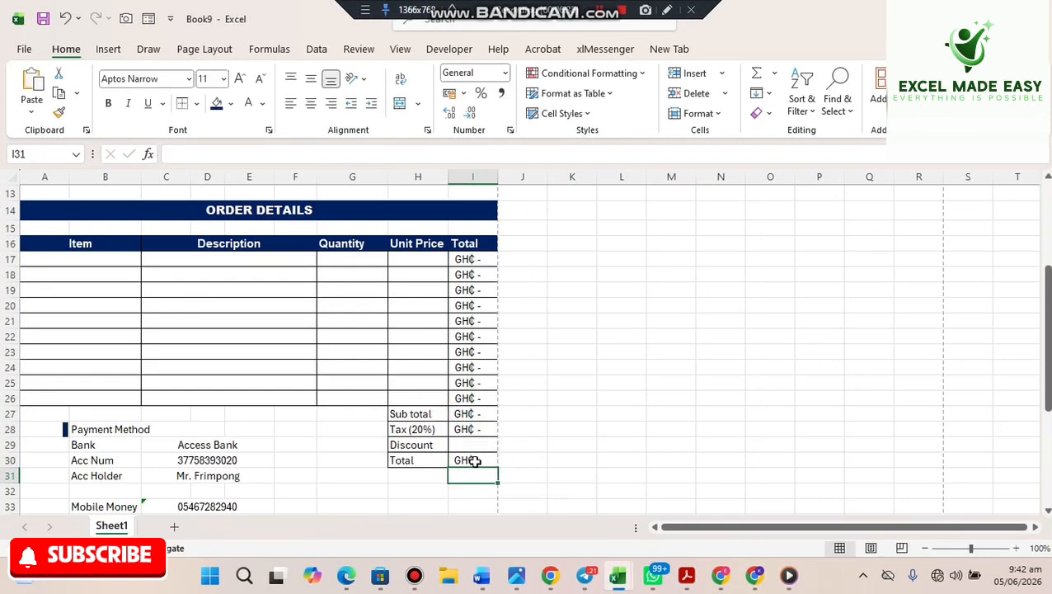
click(474, 462)
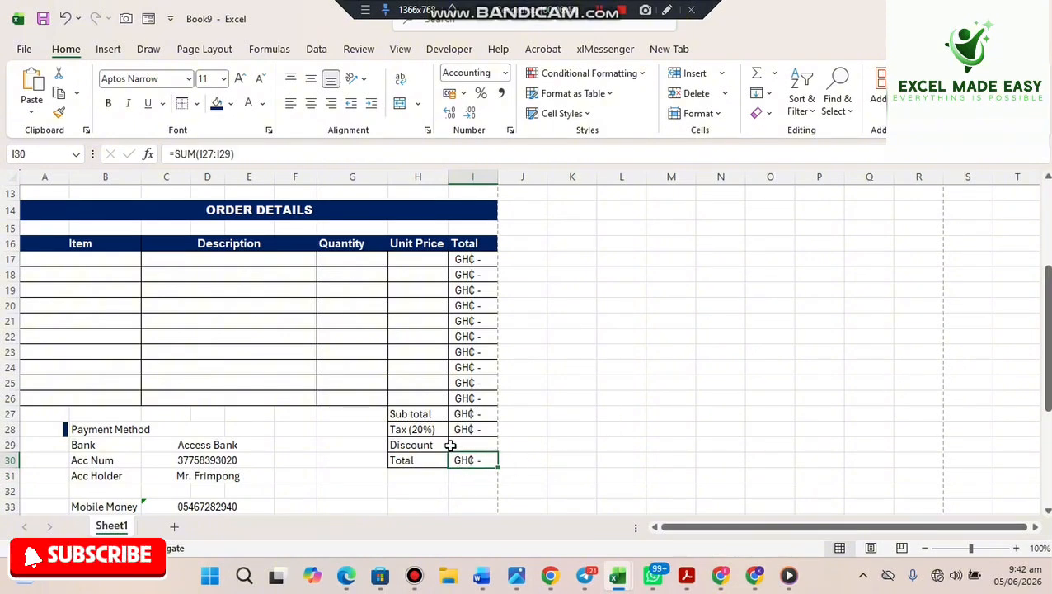
- Enter =1%*I27 in the Discount cell I29
click(450, 446)
click(443, 445)
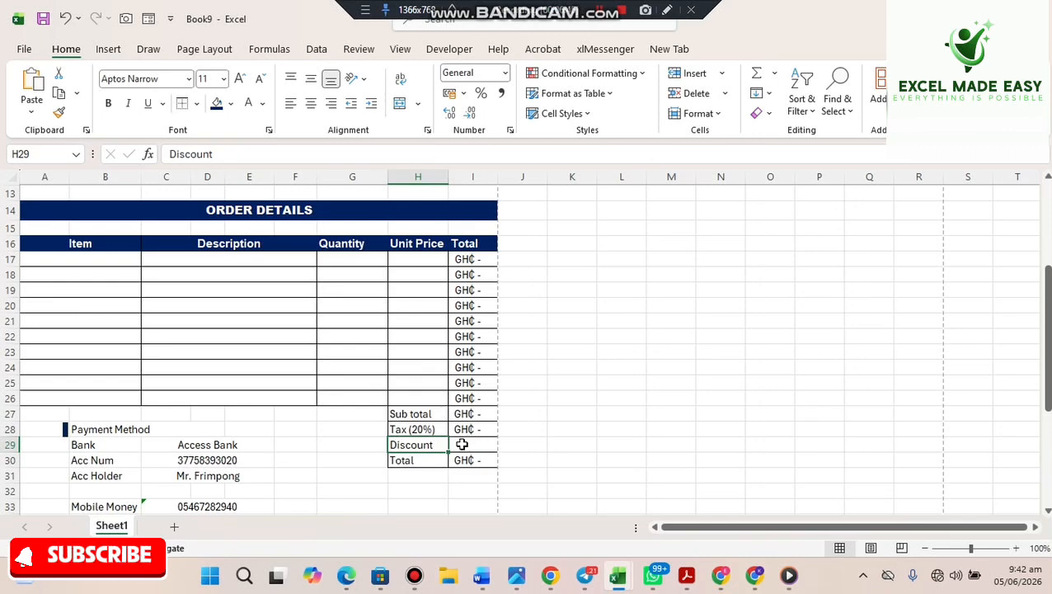
click(460, 446)
double_click(460, 445)
text(=)
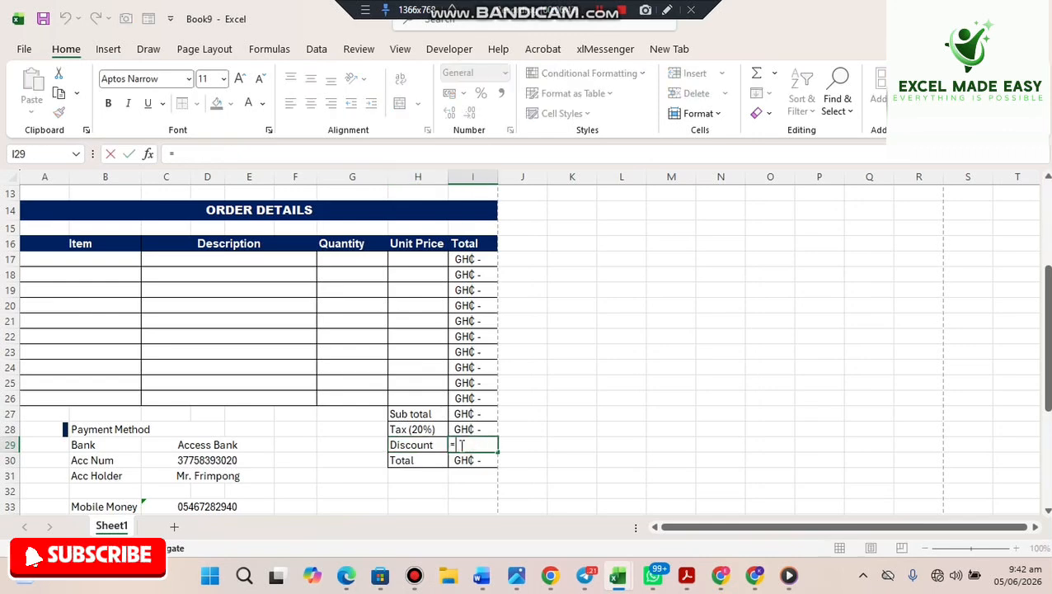
text(1)
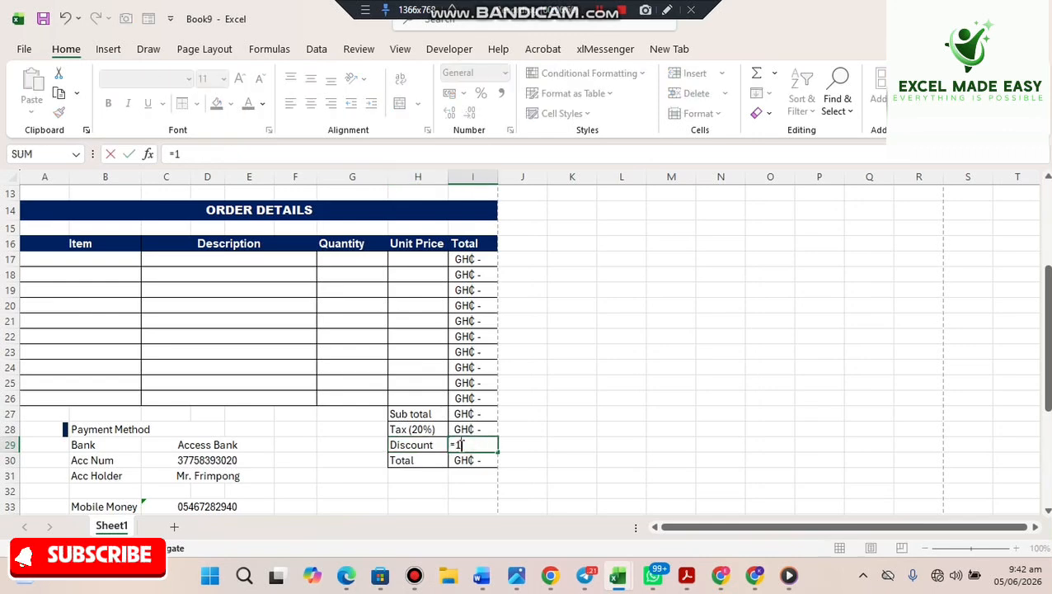
text(%*)
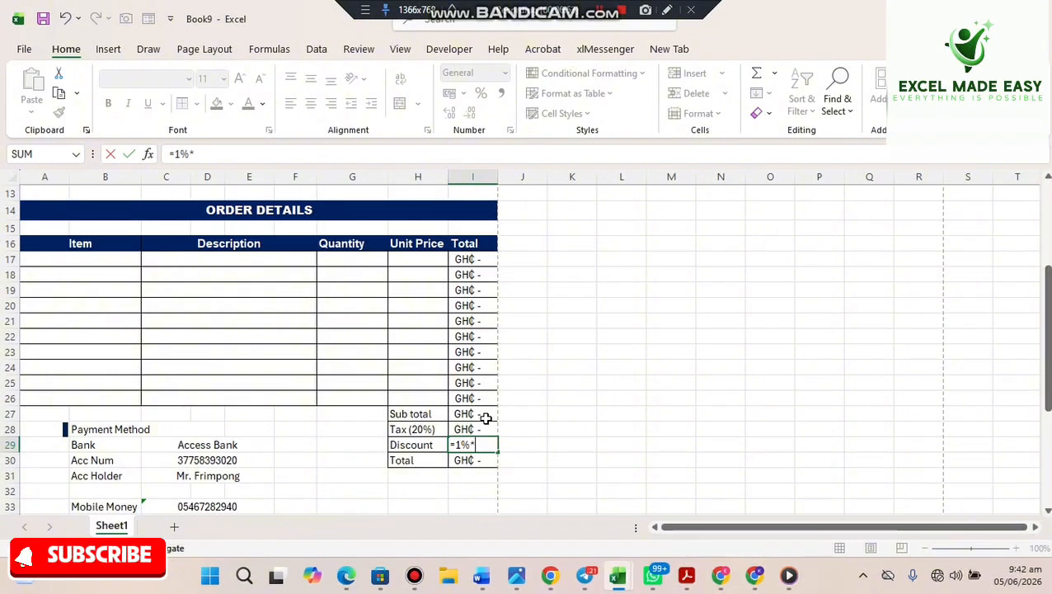
click(481, 418)
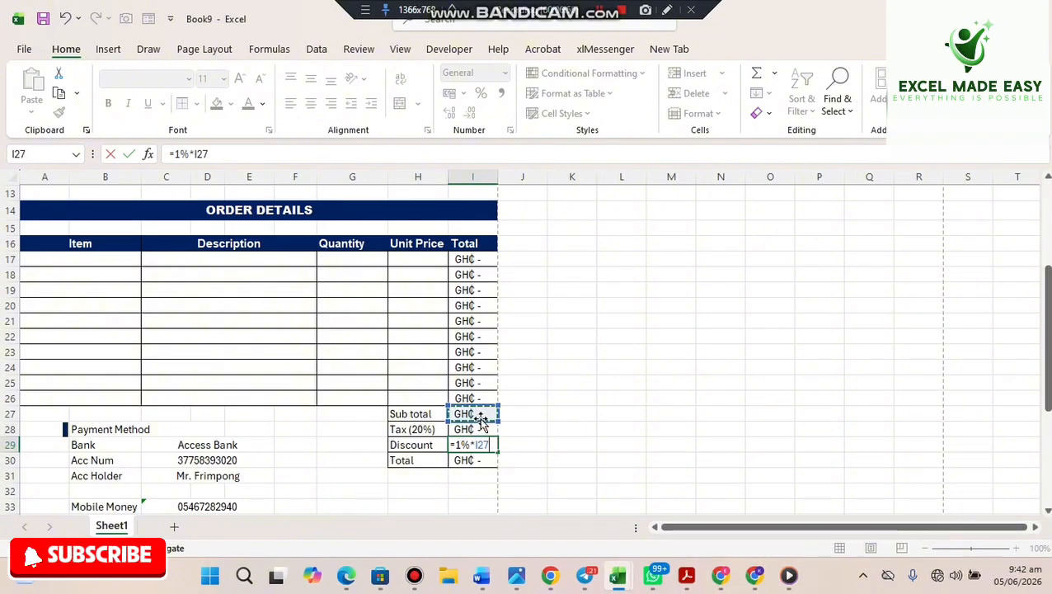
key(Return)
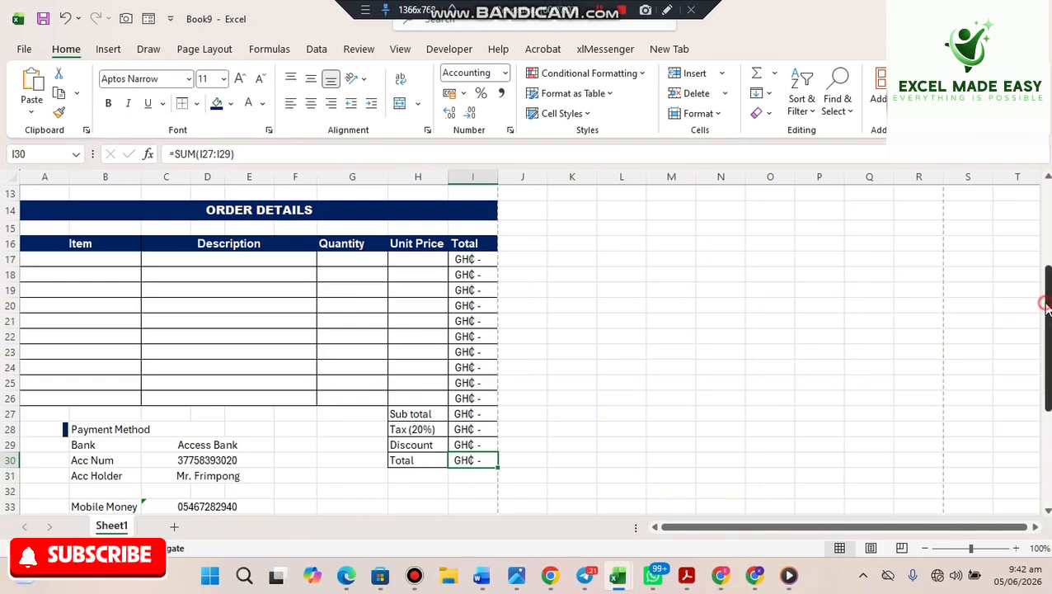
- Enter XYZ as the company name under Bill To
scroll(1034, 273, up, 2)
scroll(1031, 268, up, 1)
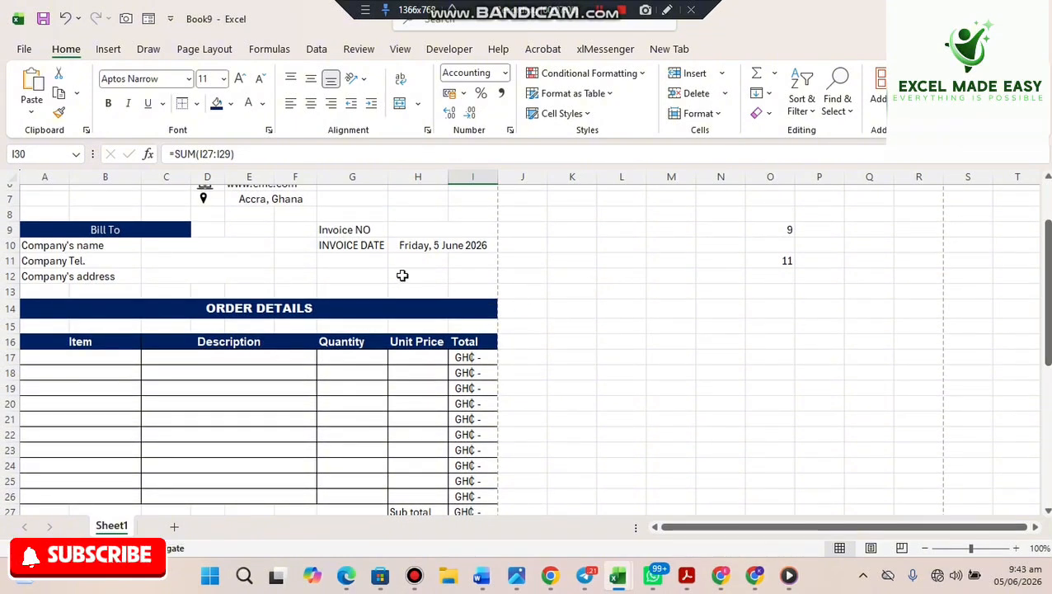
click(205, 251)
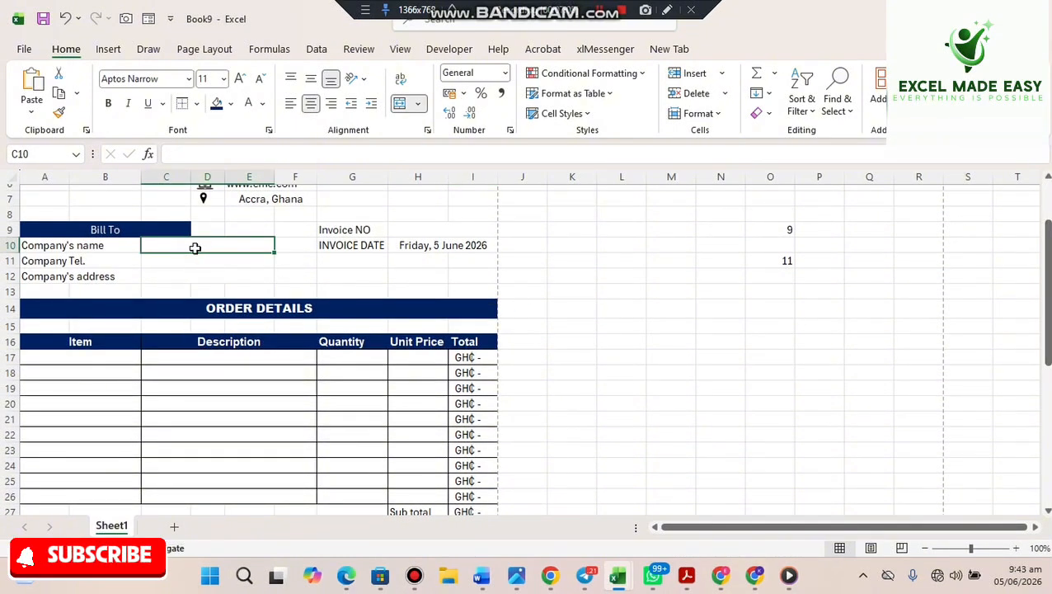
text(xy)
key(BackSpace)
key(BackSpace)
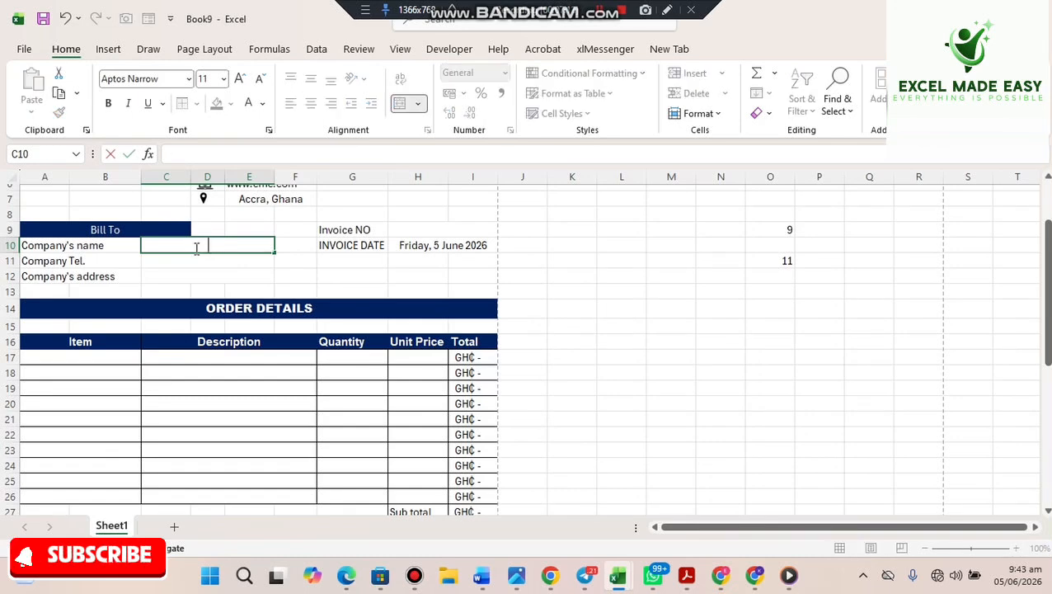
text(XYZ)
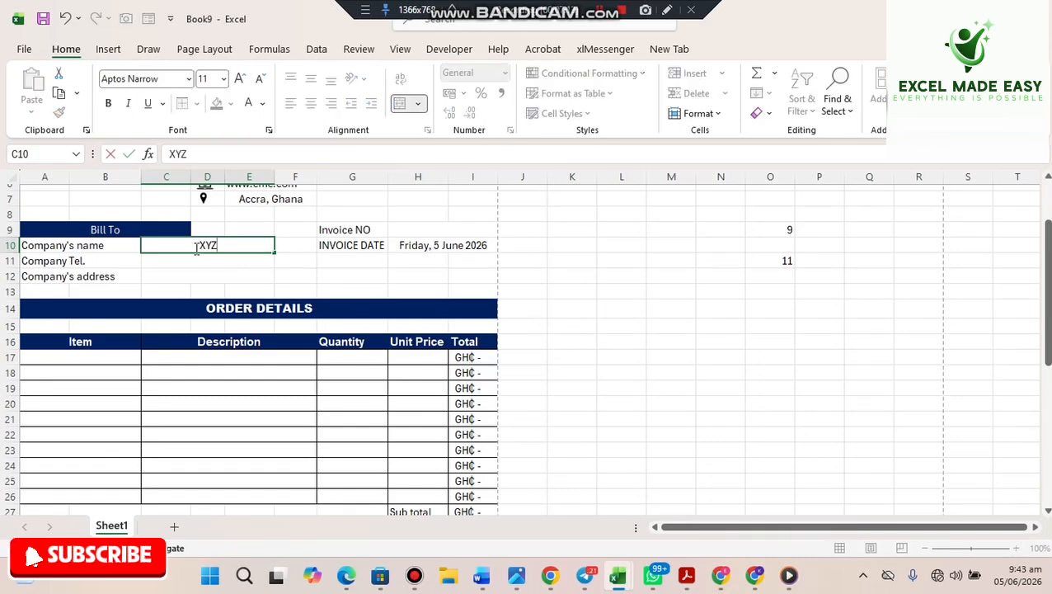
key(Return)
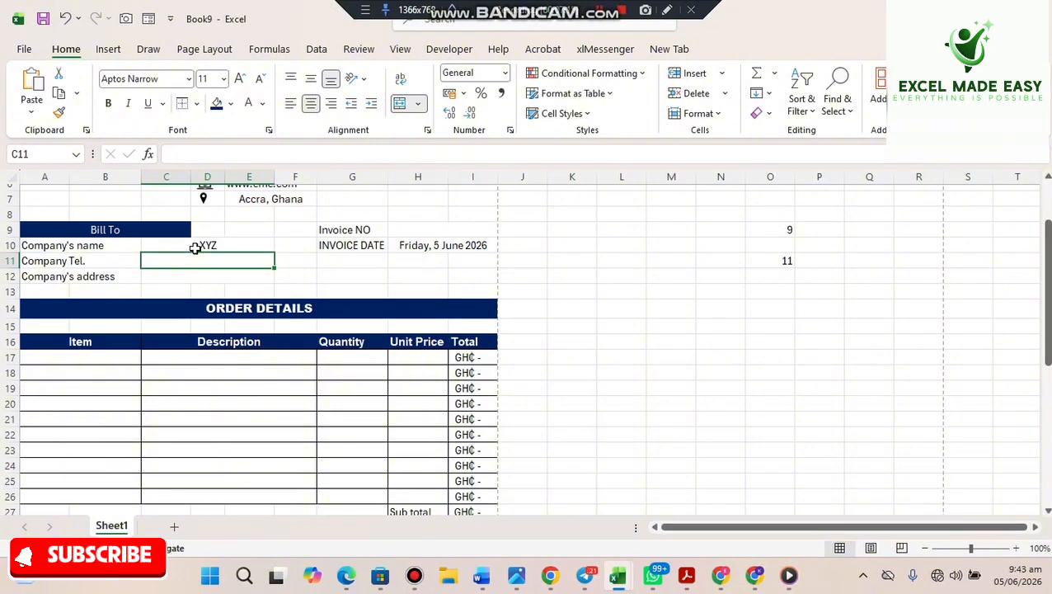
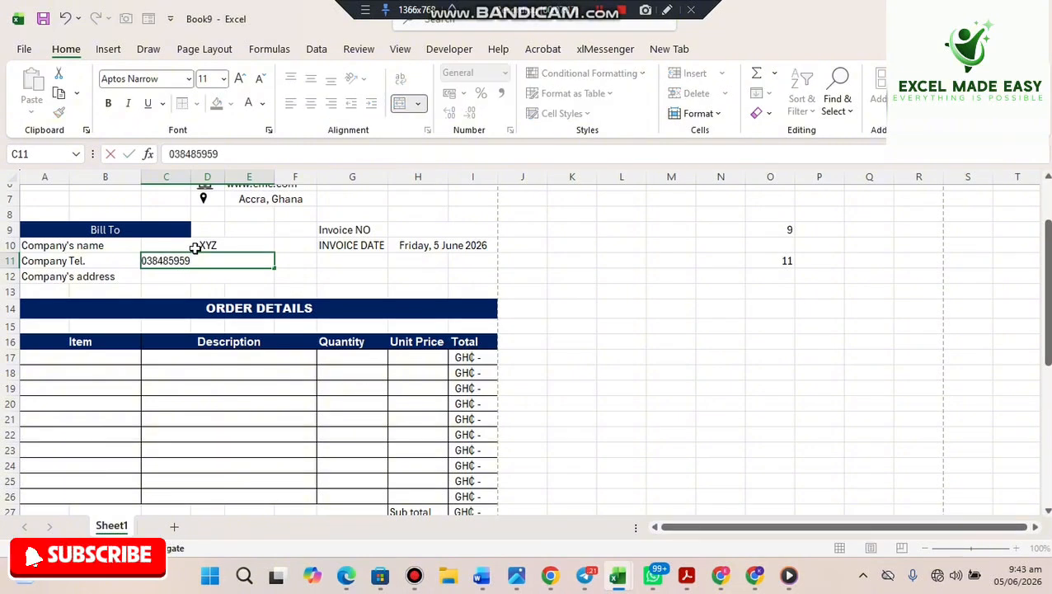
- Enter the company's telephone number in C11 and its address in C12
key(BackSpace)
key(BackSpace)
key(BackSpace)
key(BackSpace)
key(BackSpace)
key(BackSpace)
key(BackSpace)
key(BackSpace)
key(BackSpace)
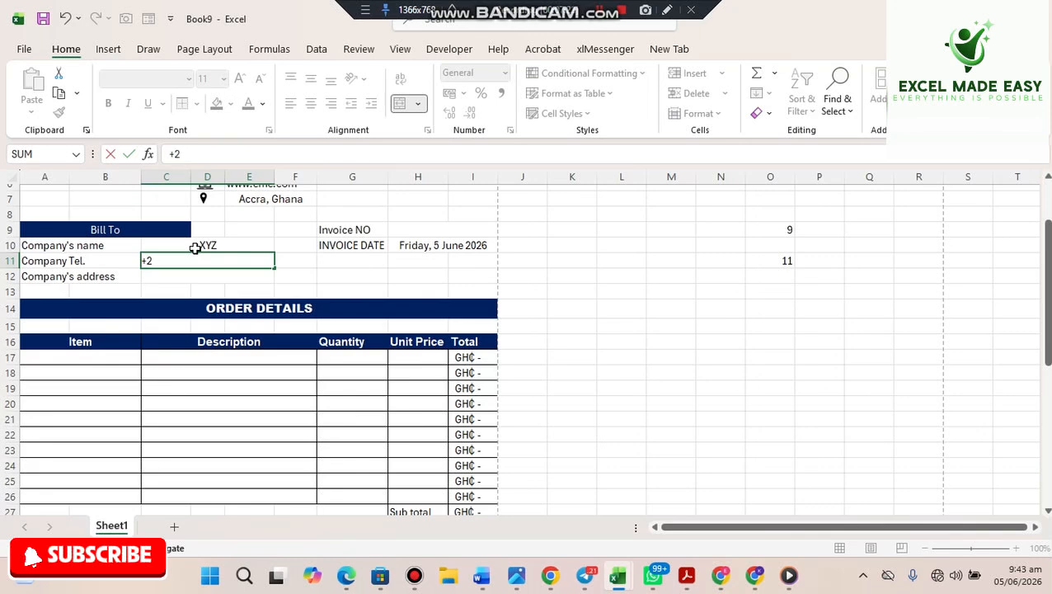
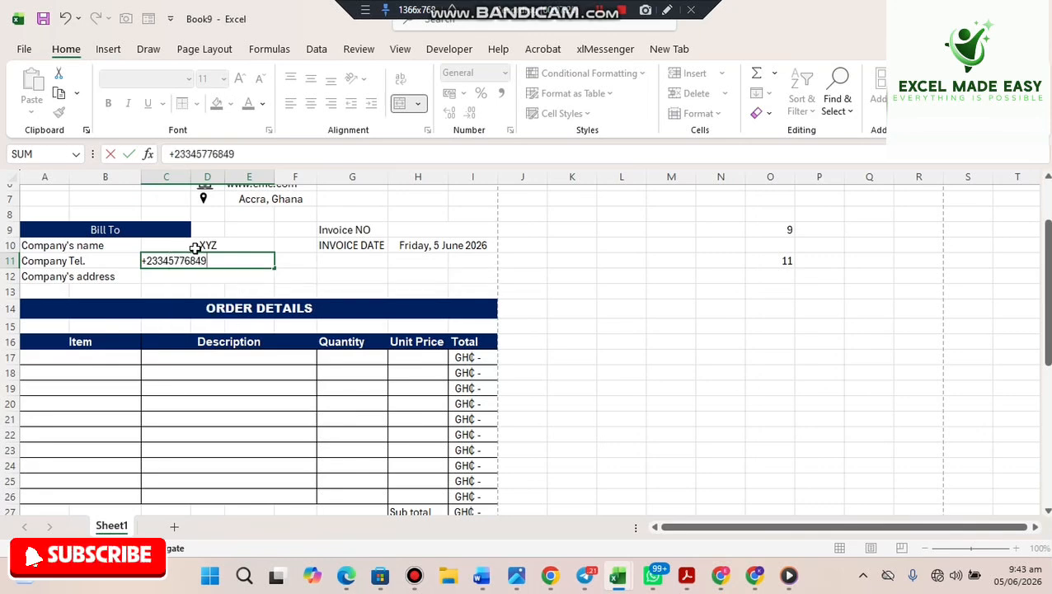
key(Return)
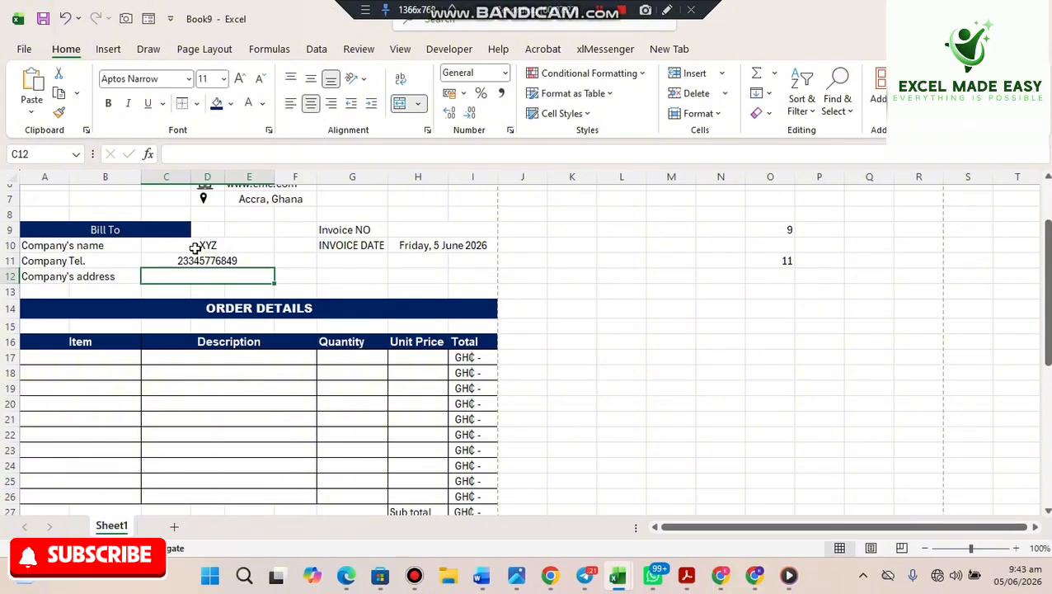
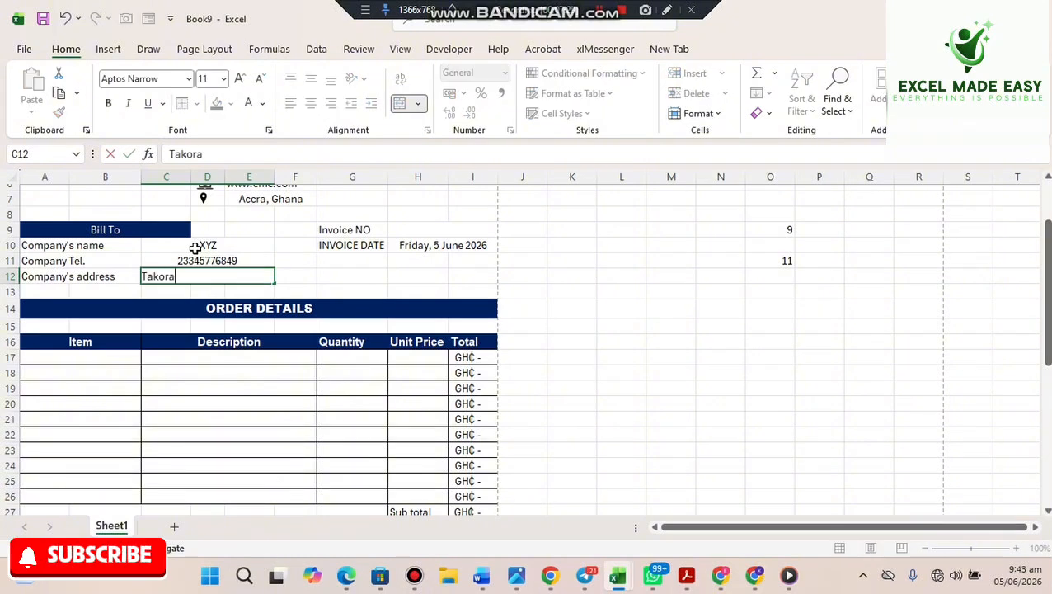
key(Return)
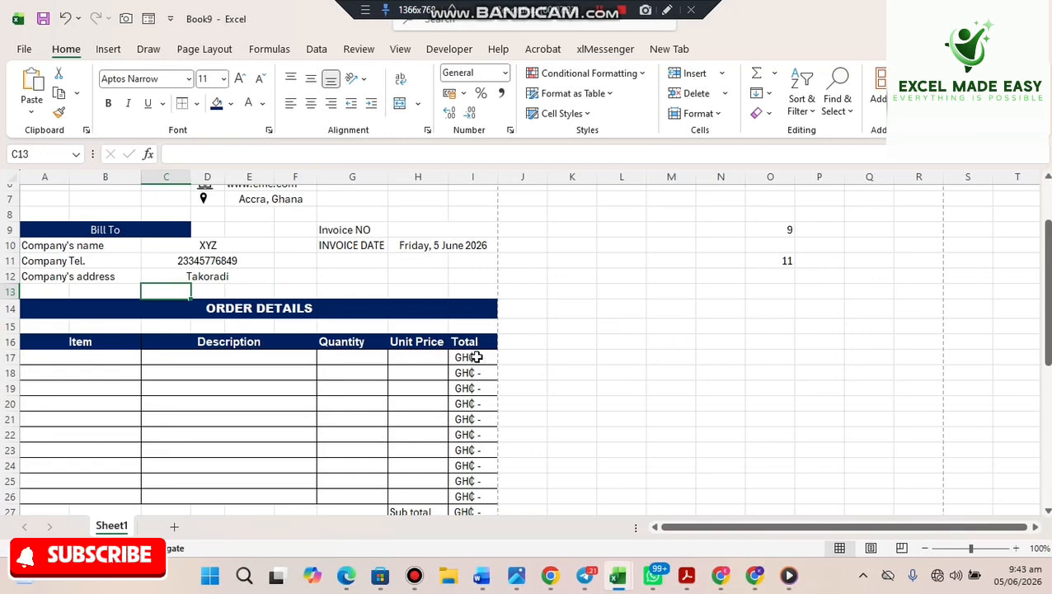
- Open the Format Cells border settings for the Item header cell A16
click(97, 341)
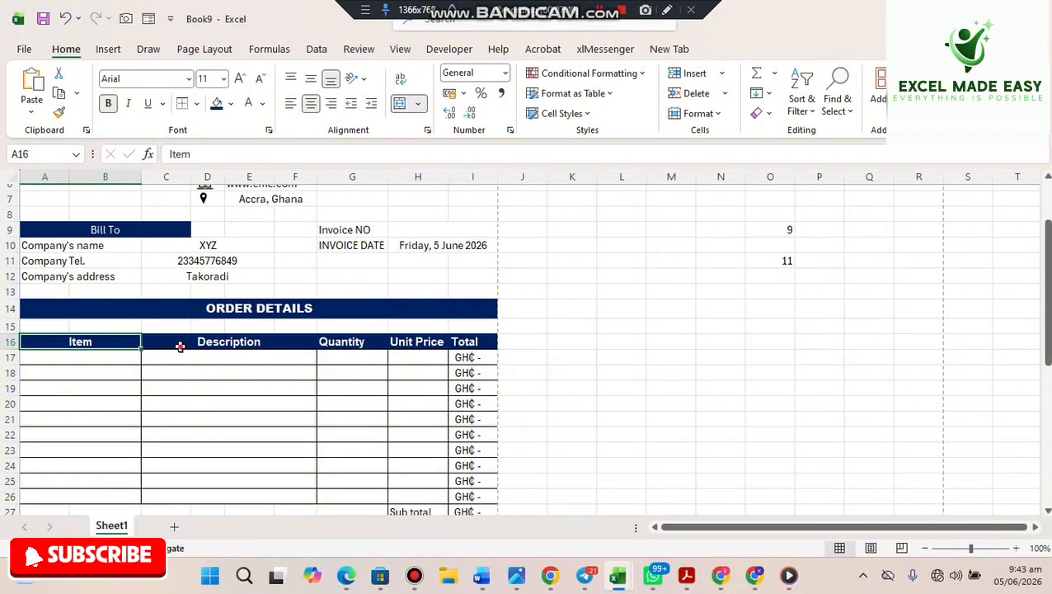
click(179, 346)
click(124, 343)
click(223, 386)
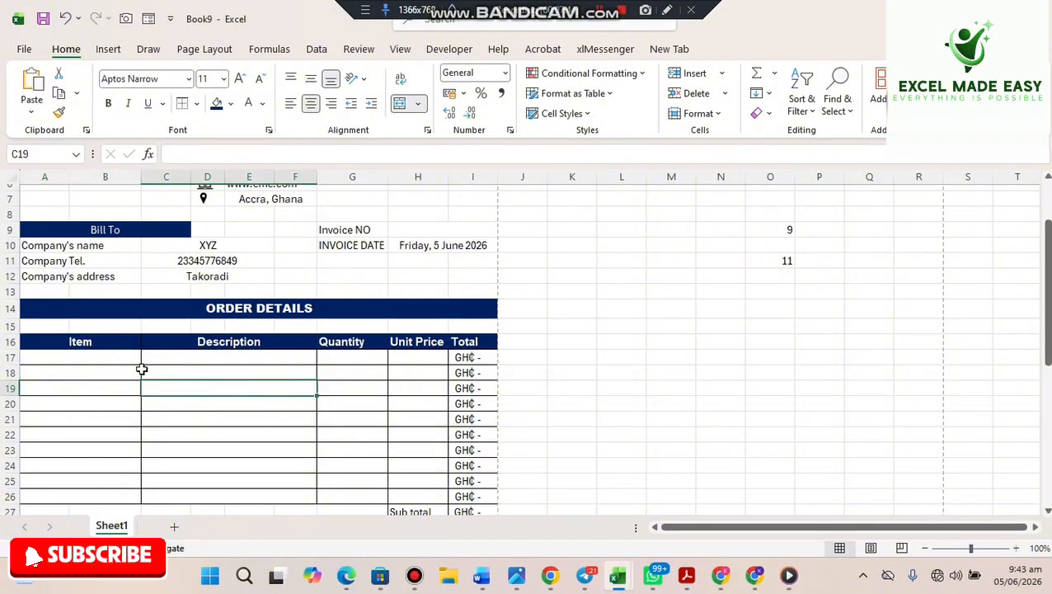
click(94, 345)
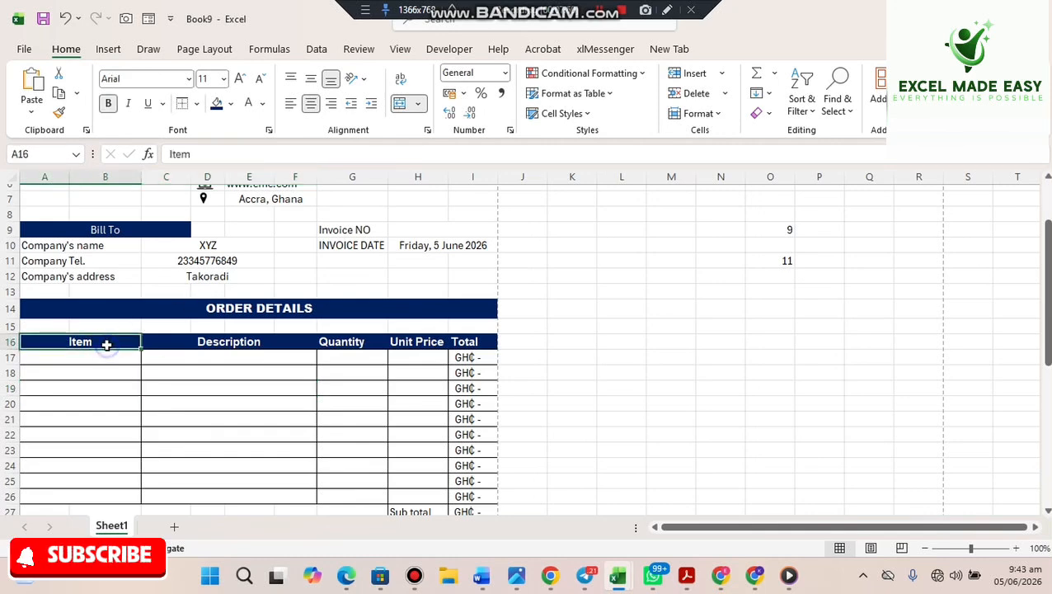
right_click(108, 346)
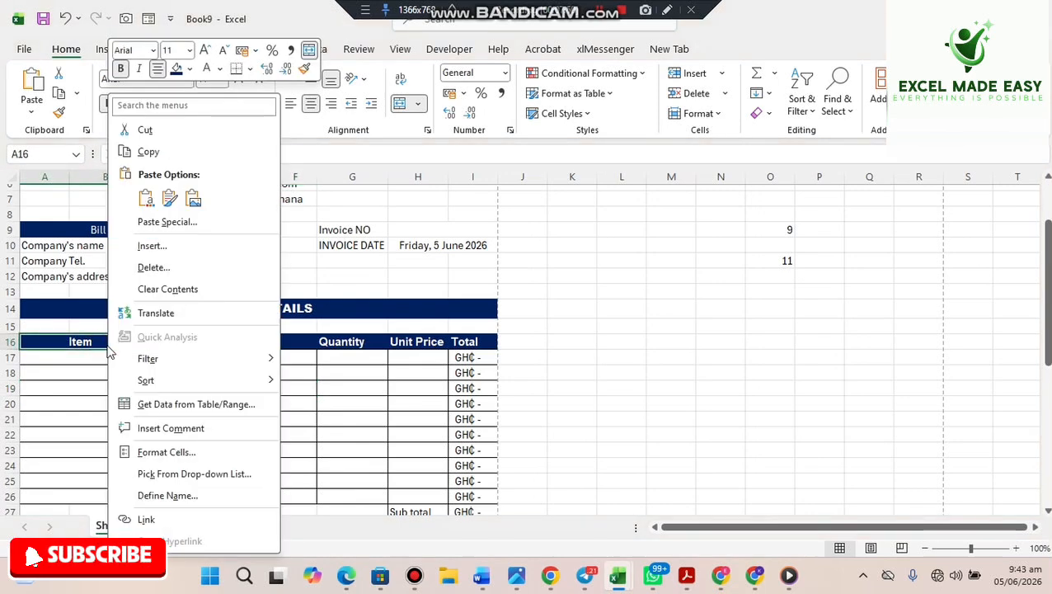
click(208, 454)
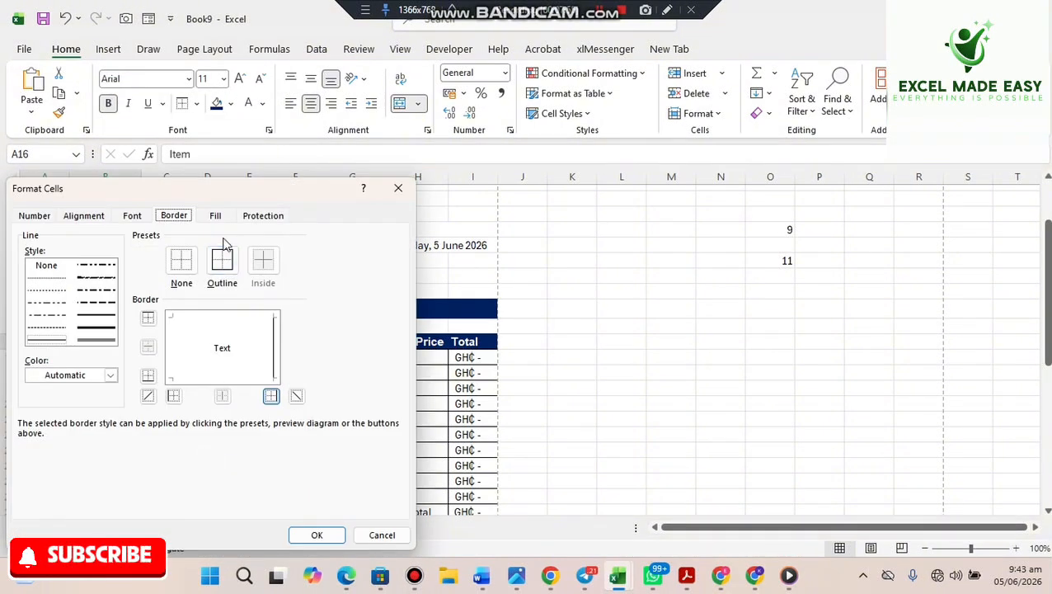
- Set the Item header's border colour to white and apply it
click(49, 215)
click(175, 216)
click(274, 355)
click(274, 354)
click(111, 375)
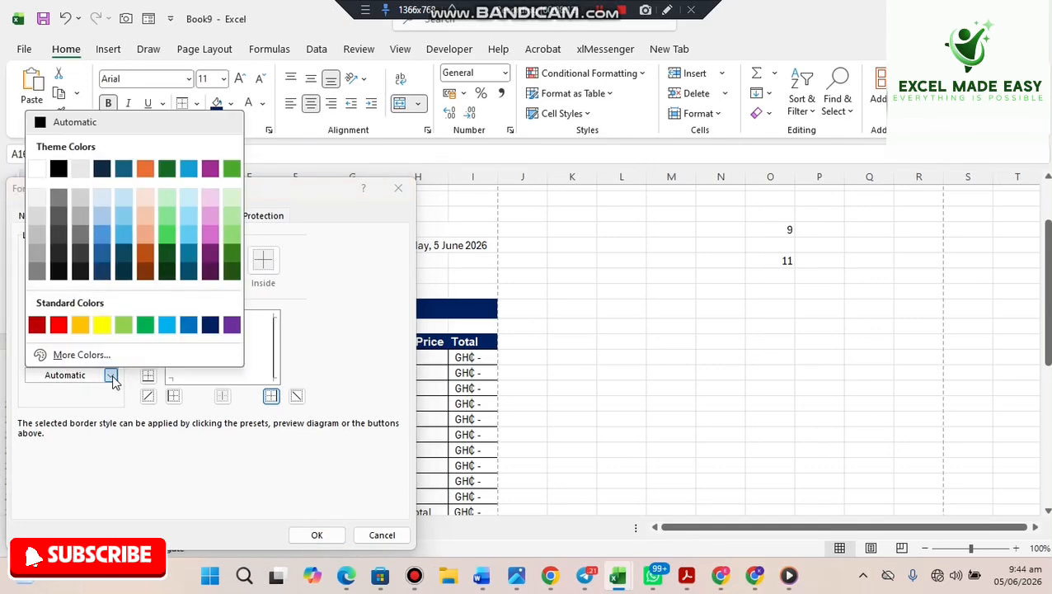
click(36, 170)
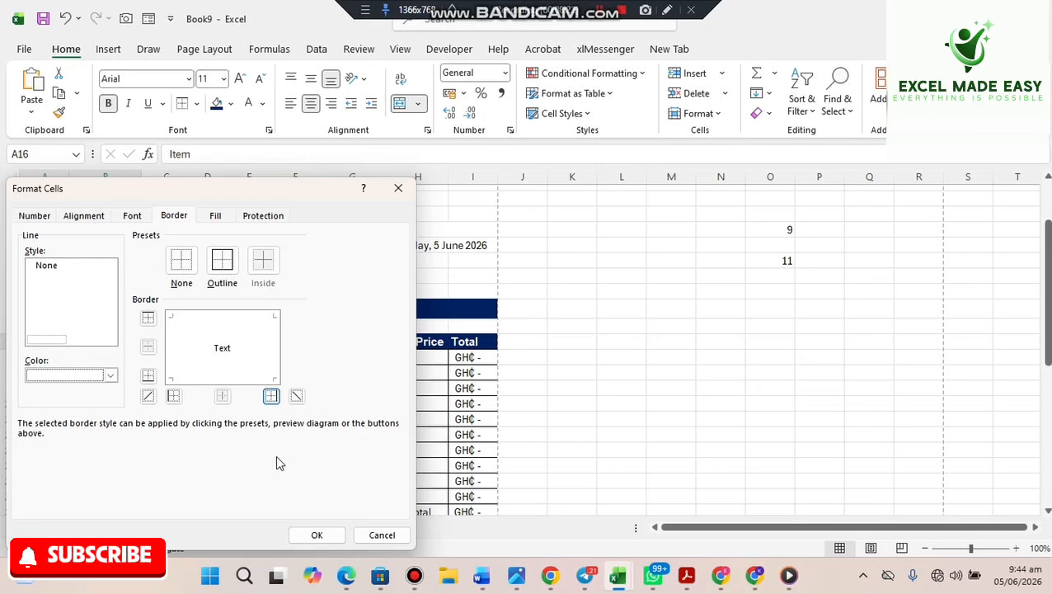
click(314, 534)
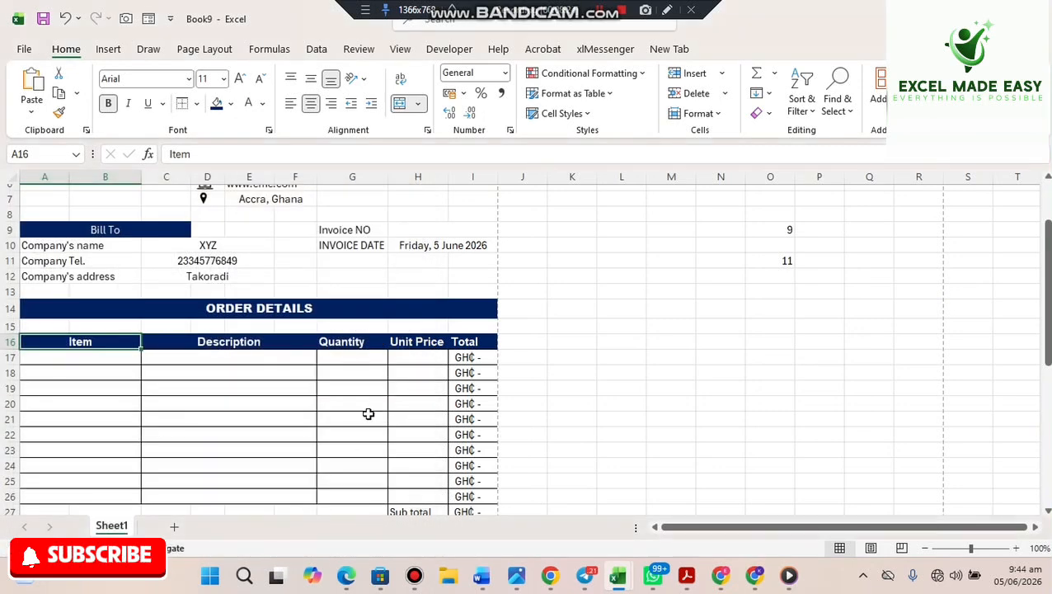
click(377, 400)
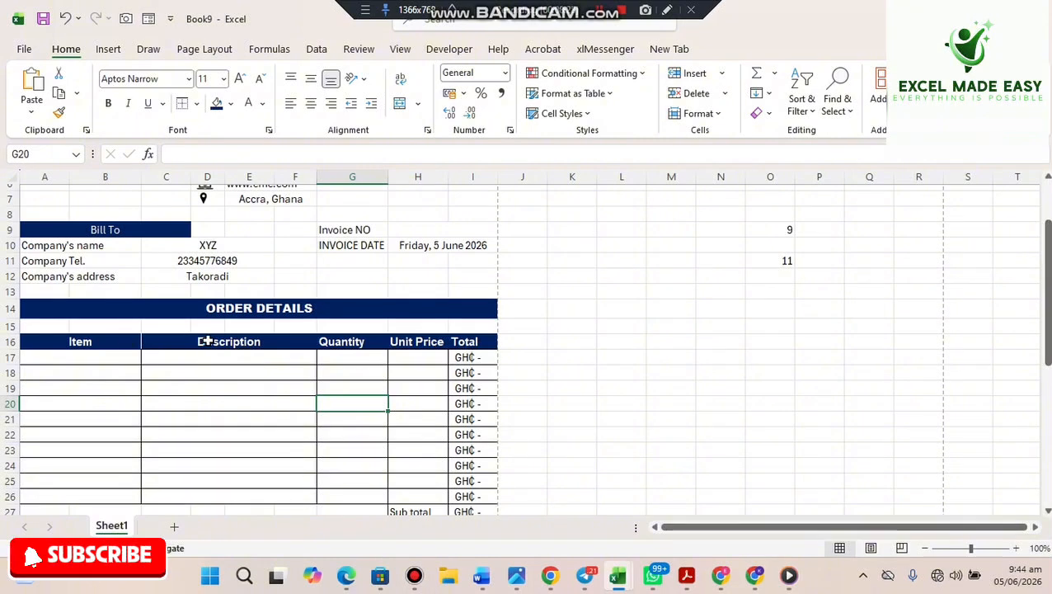
click(289, 344)
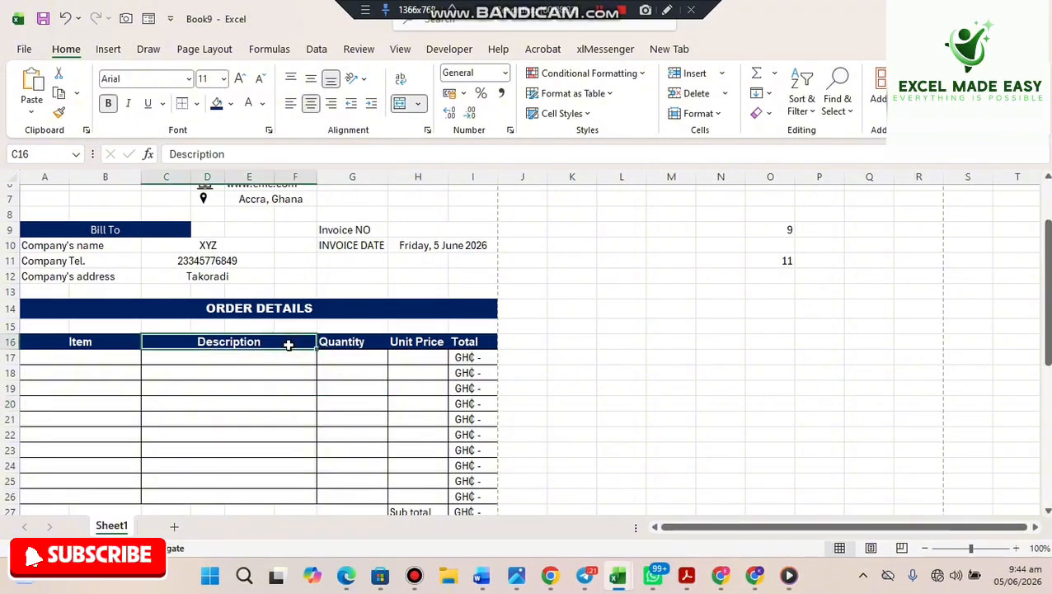
click(126, 343)
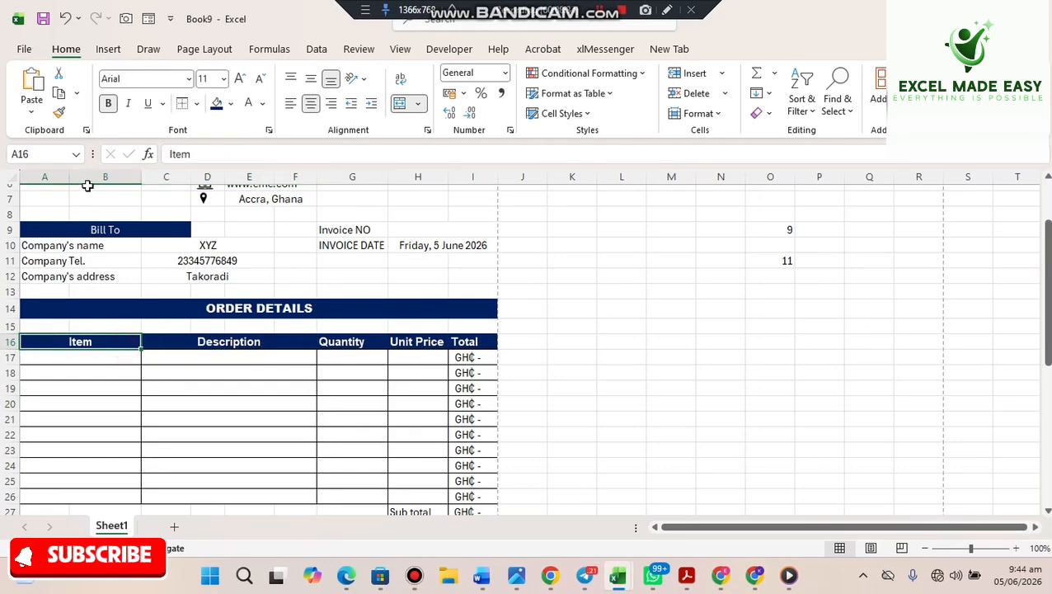
click(60, 114)
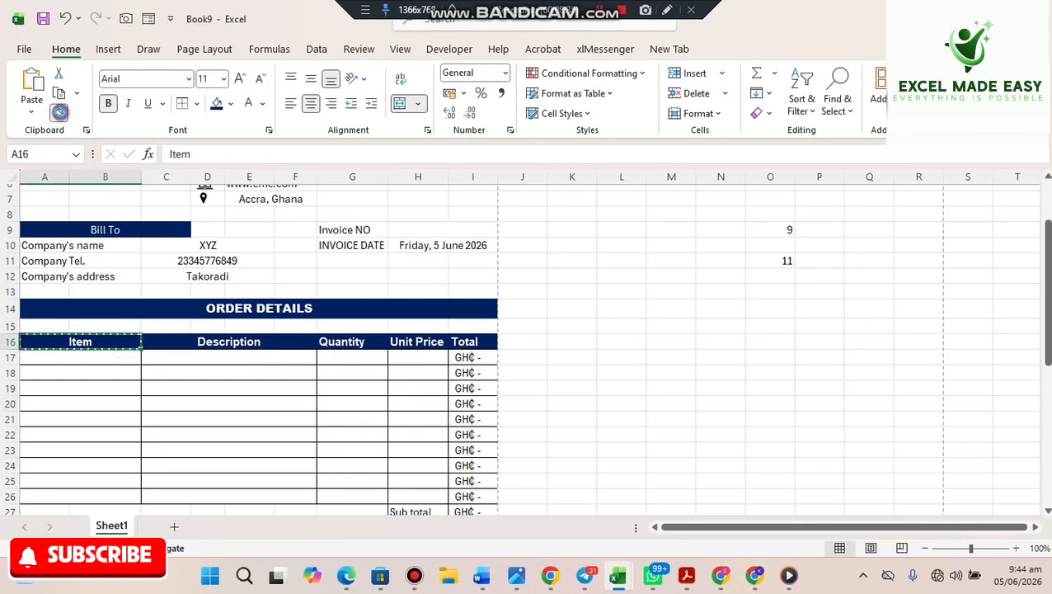
click(244, 337)
click(359, 404)
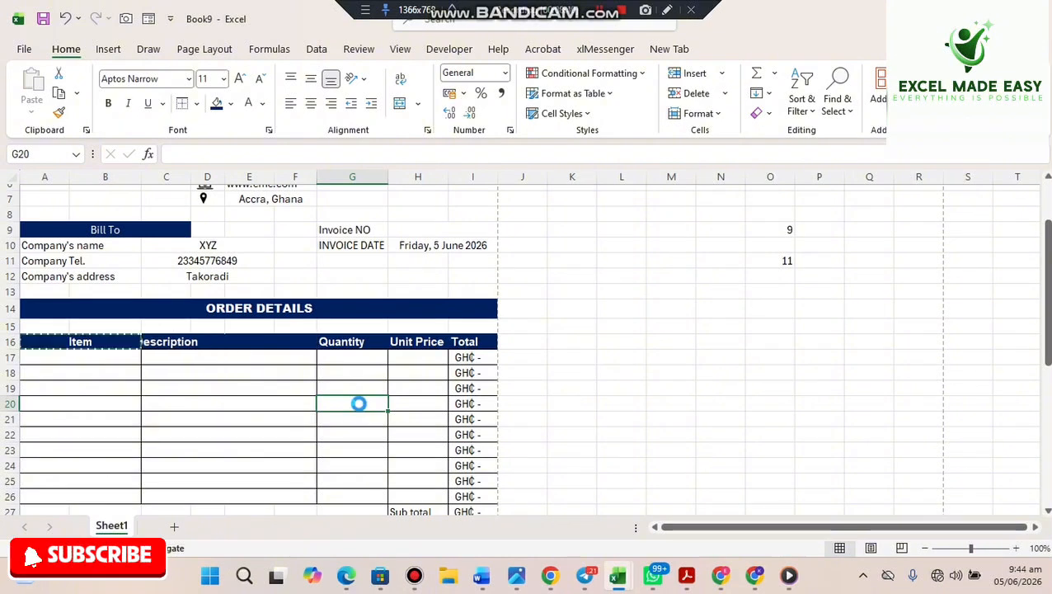
key(ctrl+z)
key(Escape)
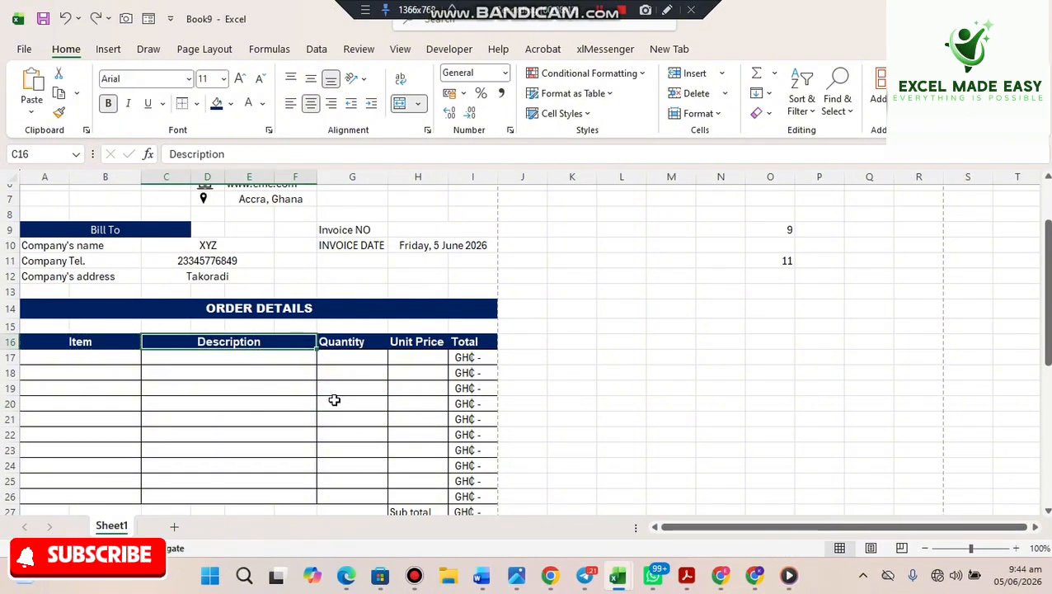
click(91, 338)
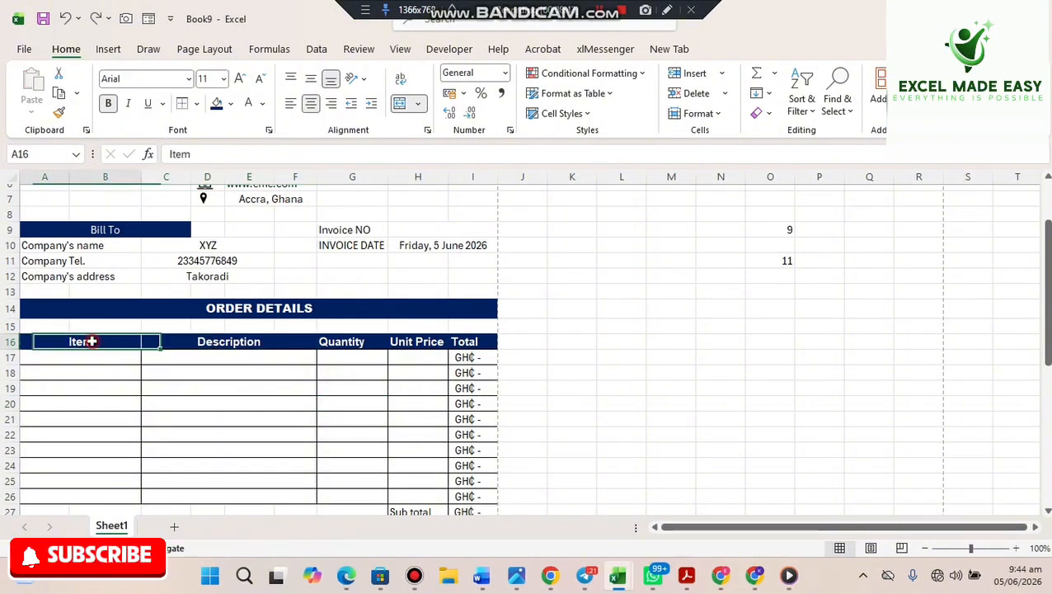
click(58, 111)
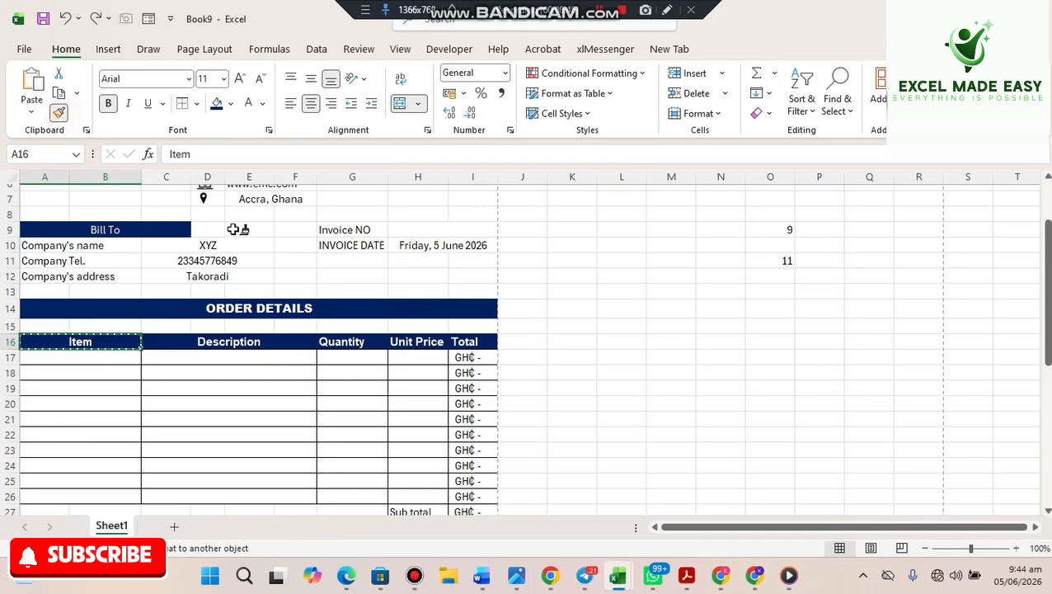
click(348, 341)
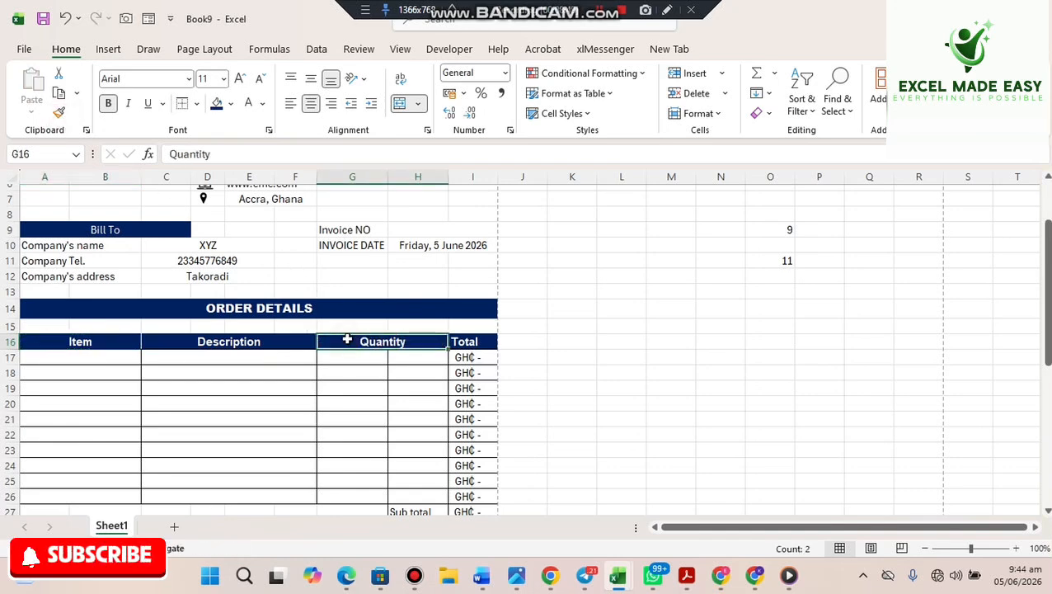
key(ctrl+z)
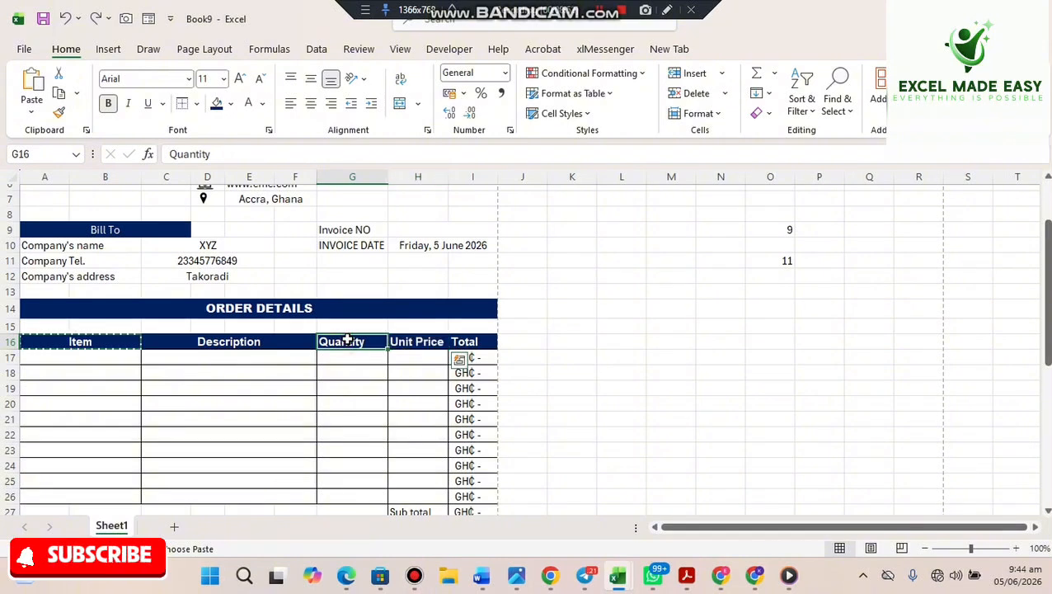
key(Escape)
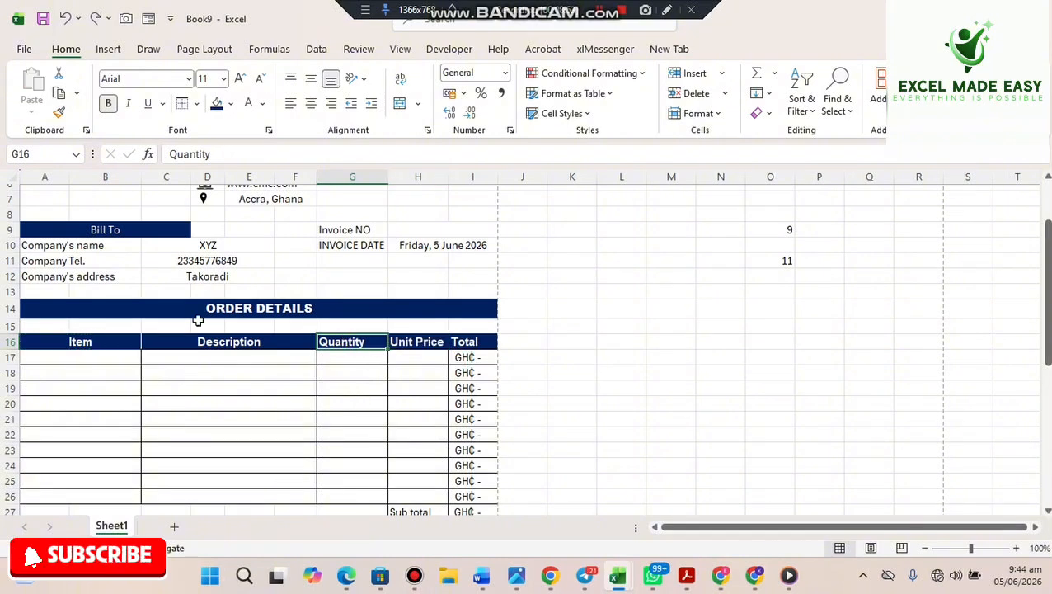
- Give the Quantity header G16 a white right border
right_click(356, 343)
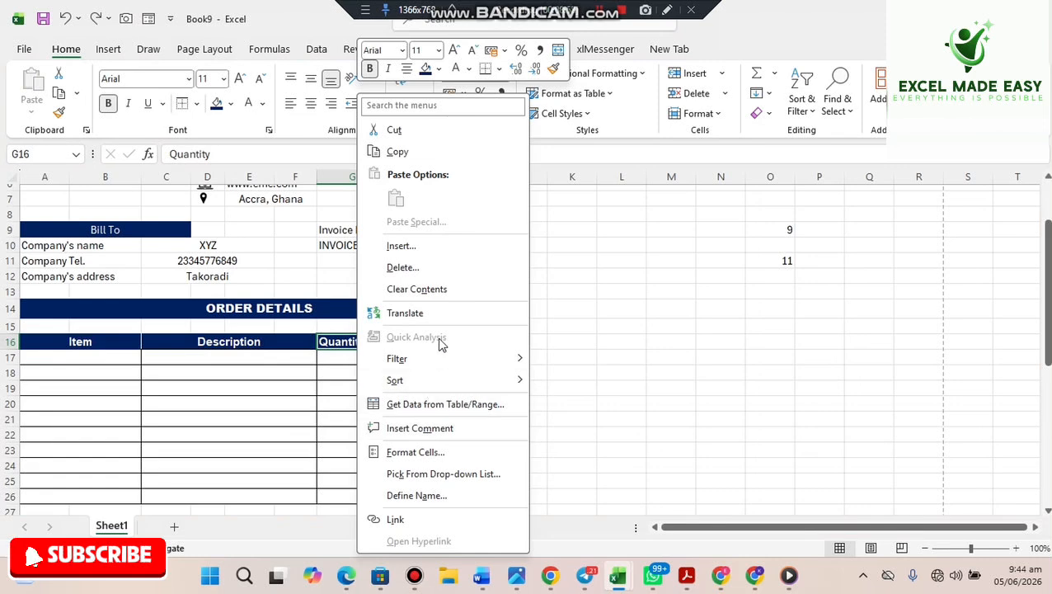
click(445, 454)
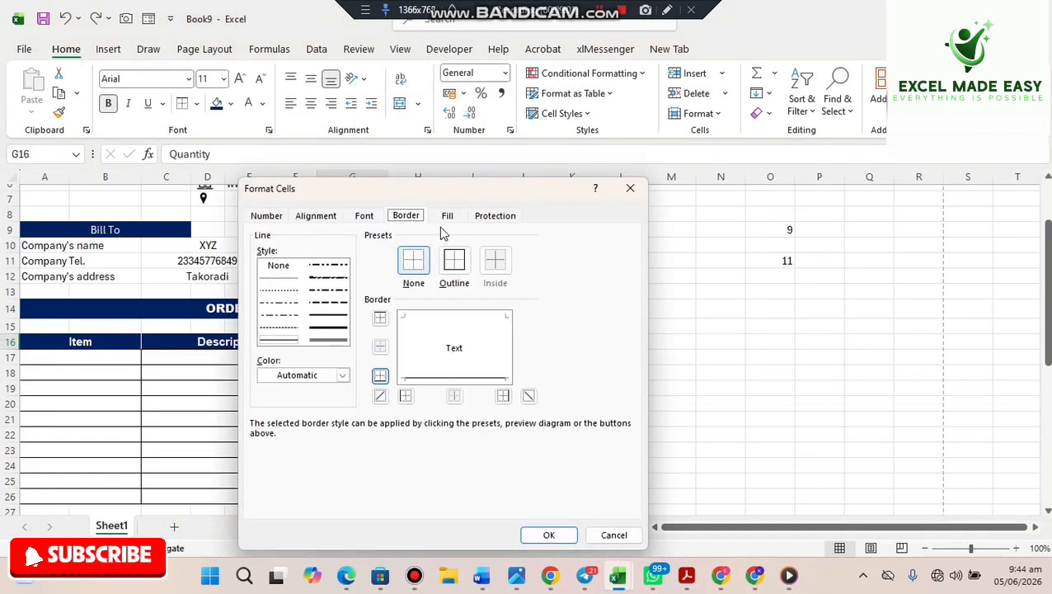
click(501, 341)
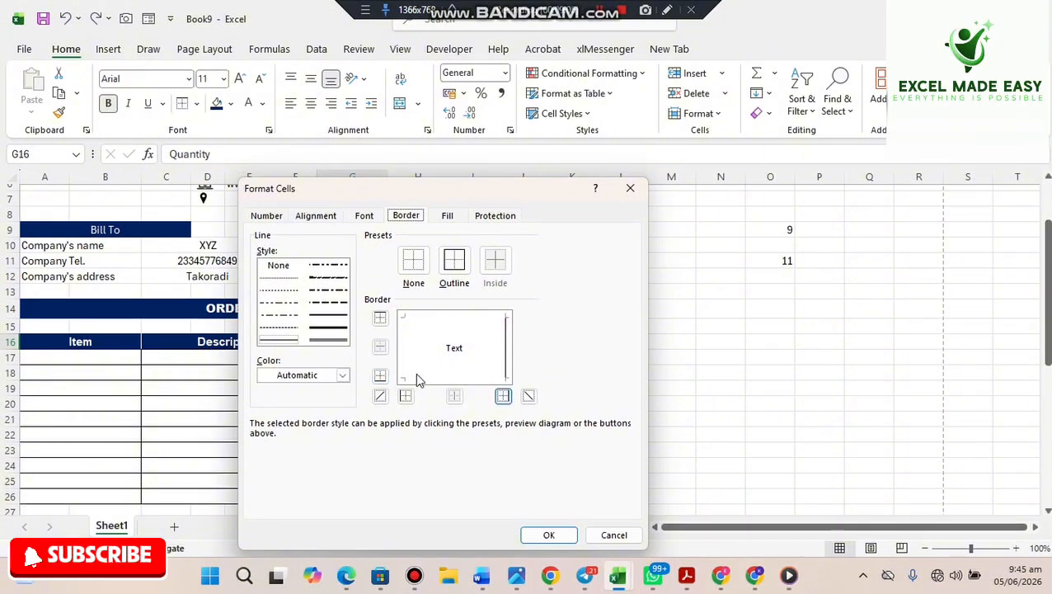
click(342, 375)
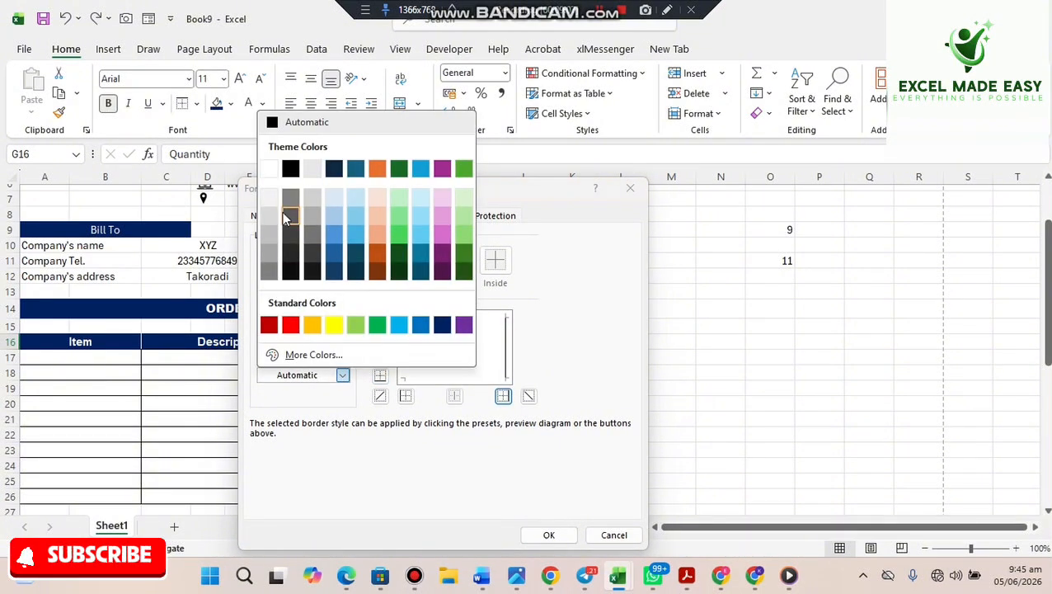
click(269, 170)
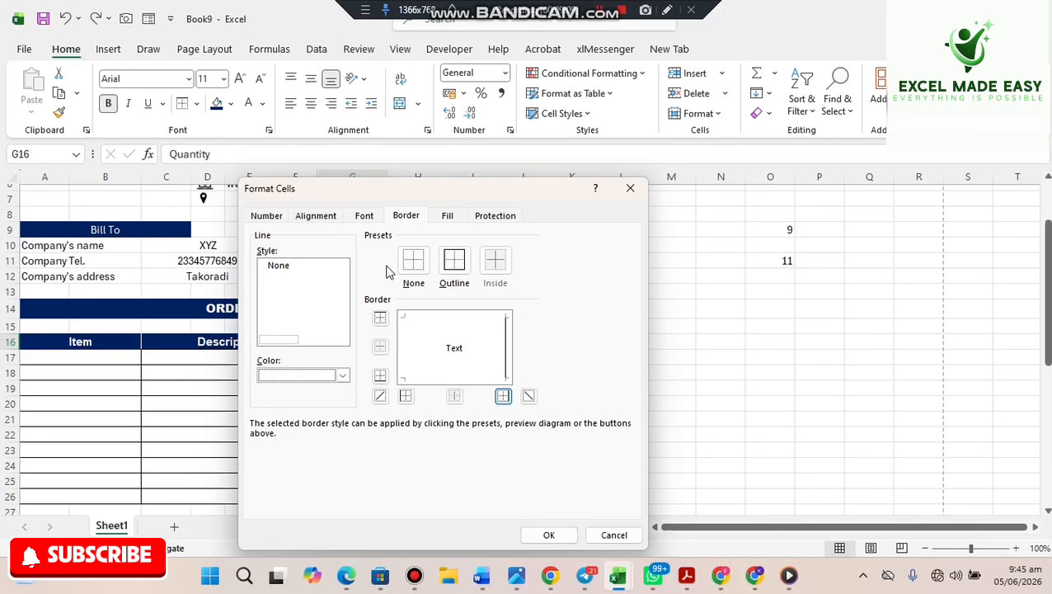
click(509, 350)
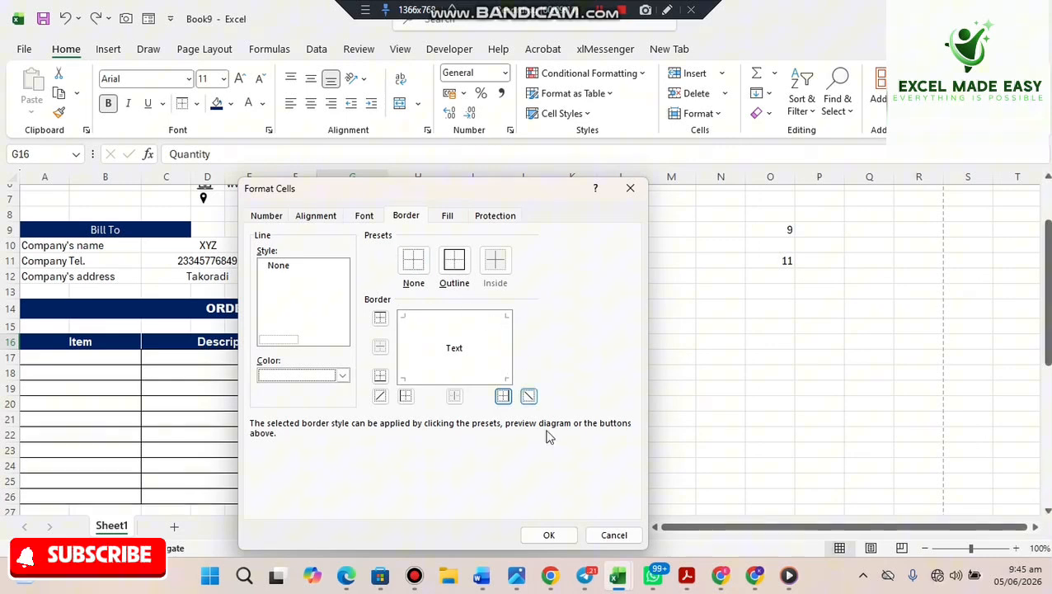
click(557, 534)
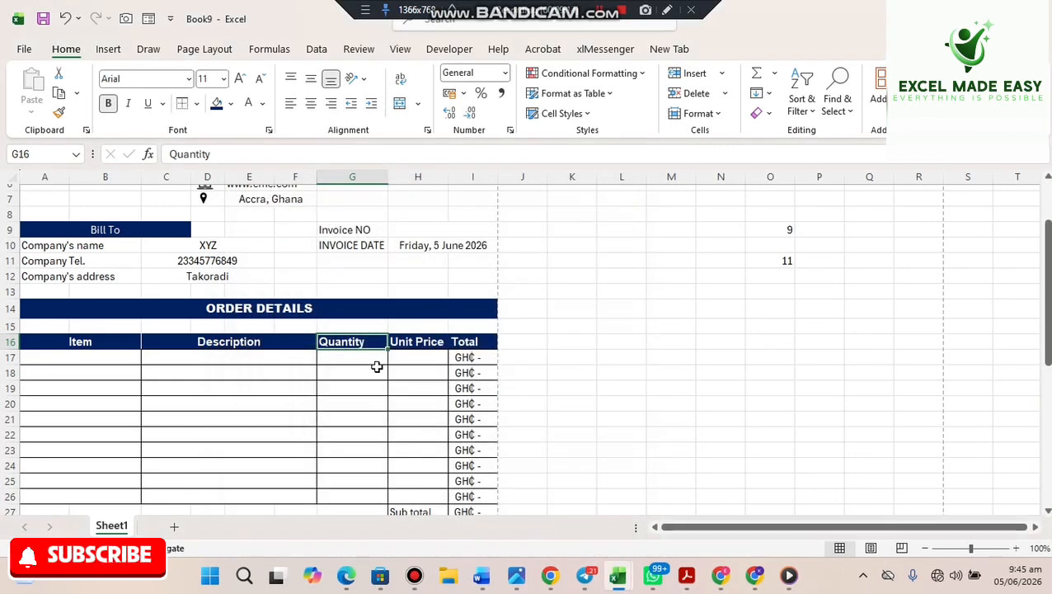
- Give the Description header C16 a right border and remove its bottom border
click(286, 344)
right_click(286, 344)
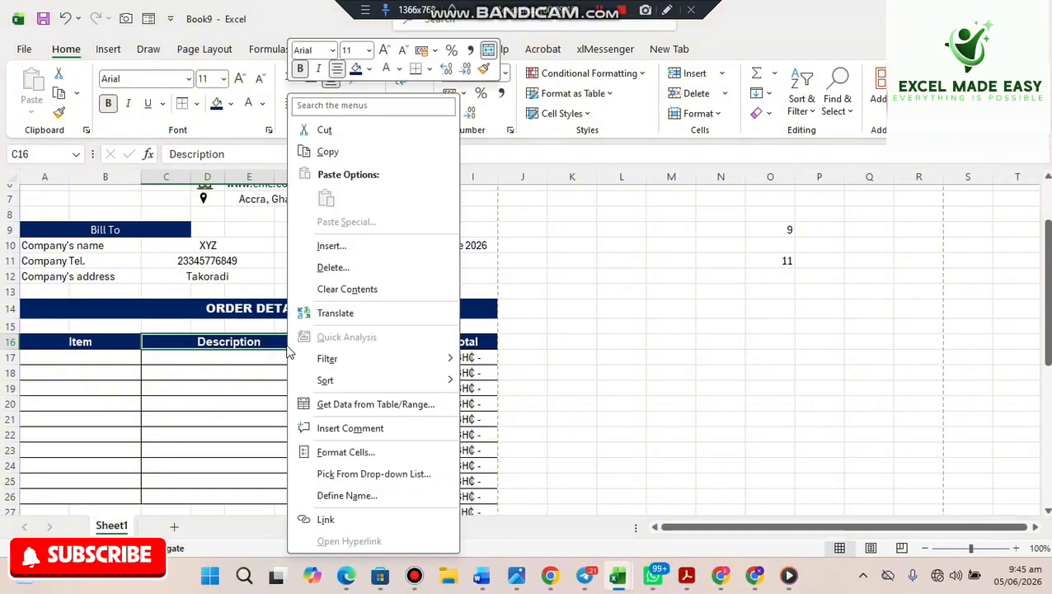
click(346, 452)
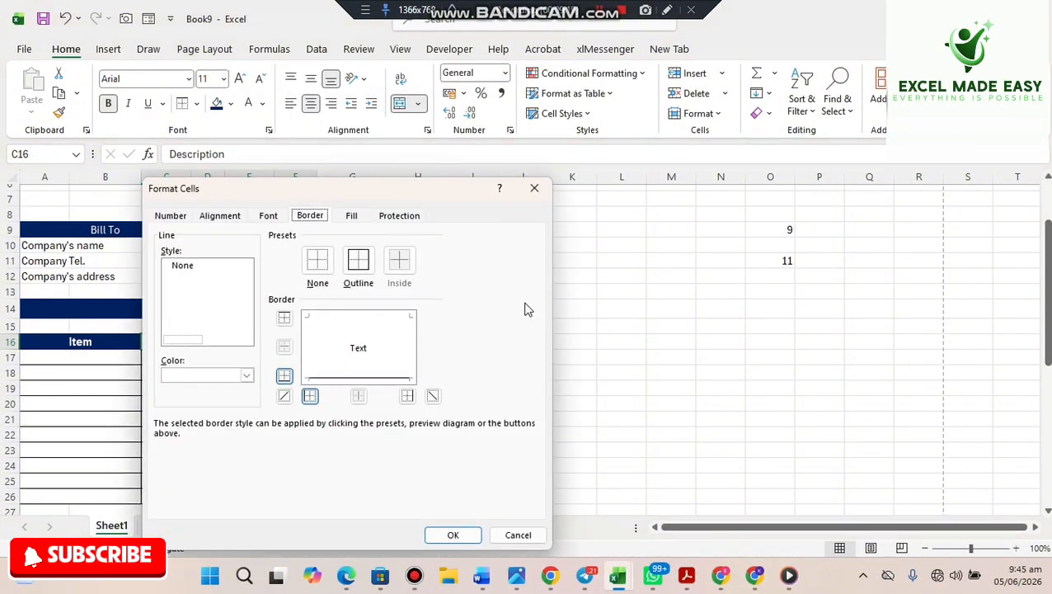
click(414, 345)
click(404, 355)
click(412, 355)
click(383, 379)
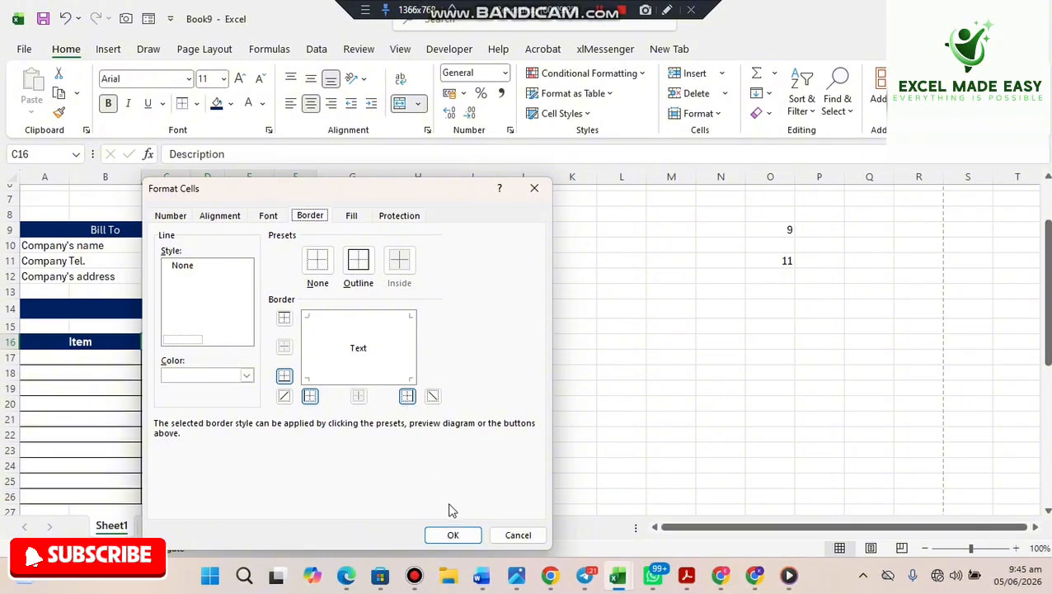
click(455, 531)
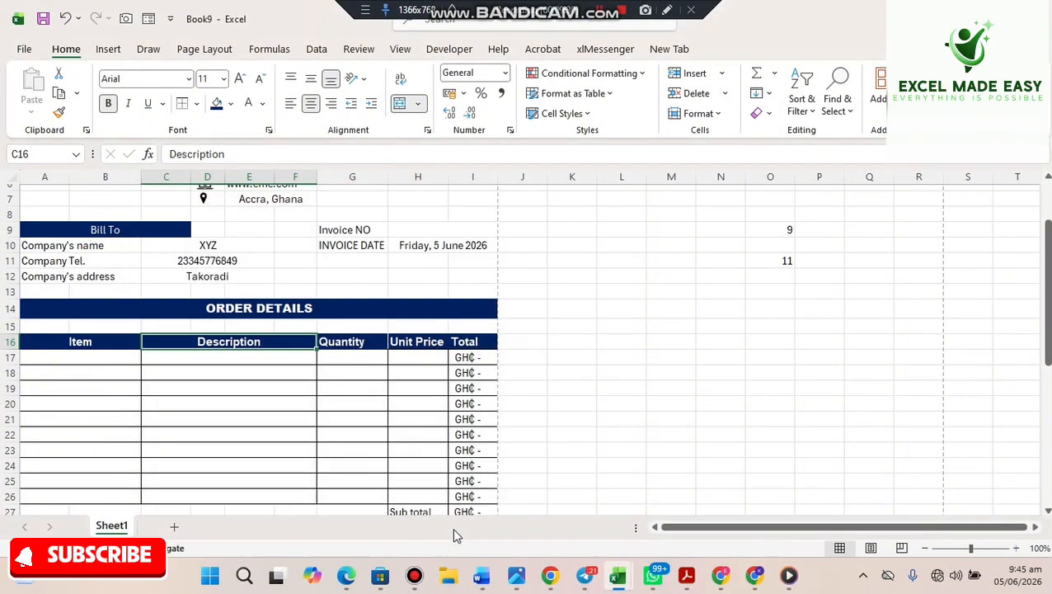
click(327, 449)
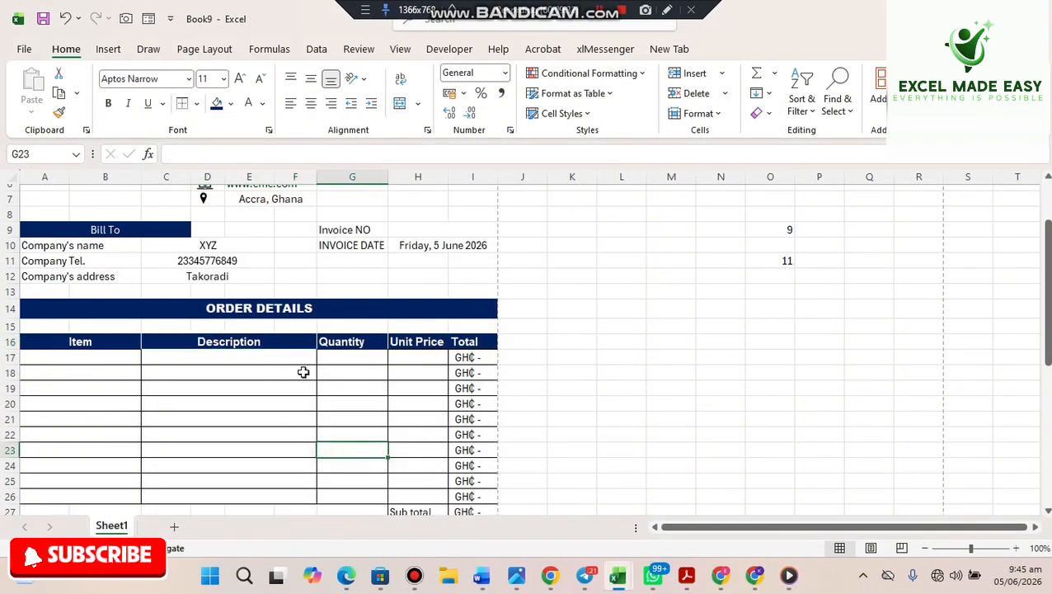
- Remove the bottom border from the Unit Price header H16
click(436, 340)
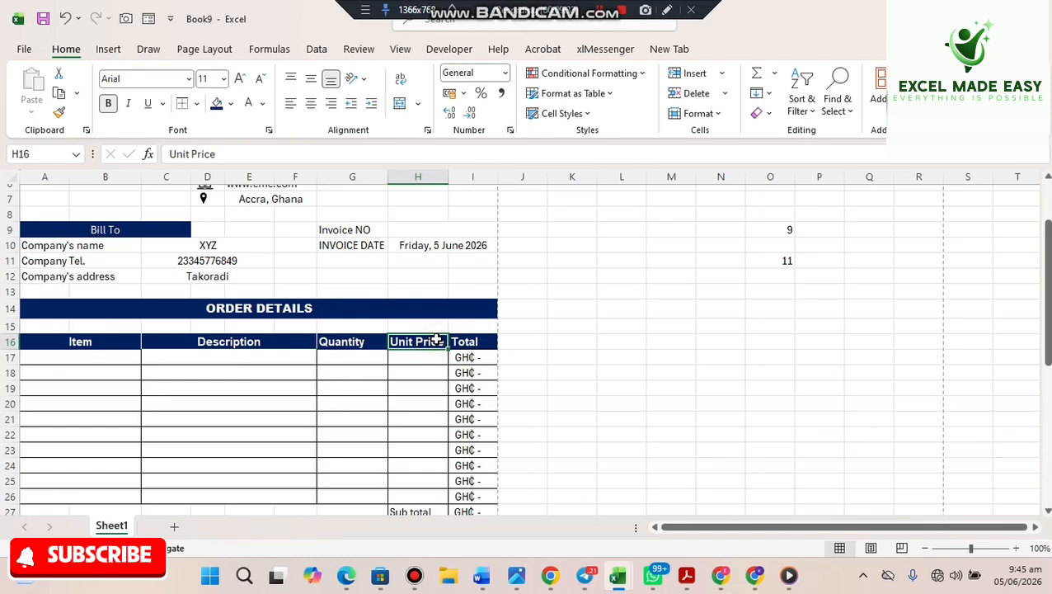
right_click(436, 339)
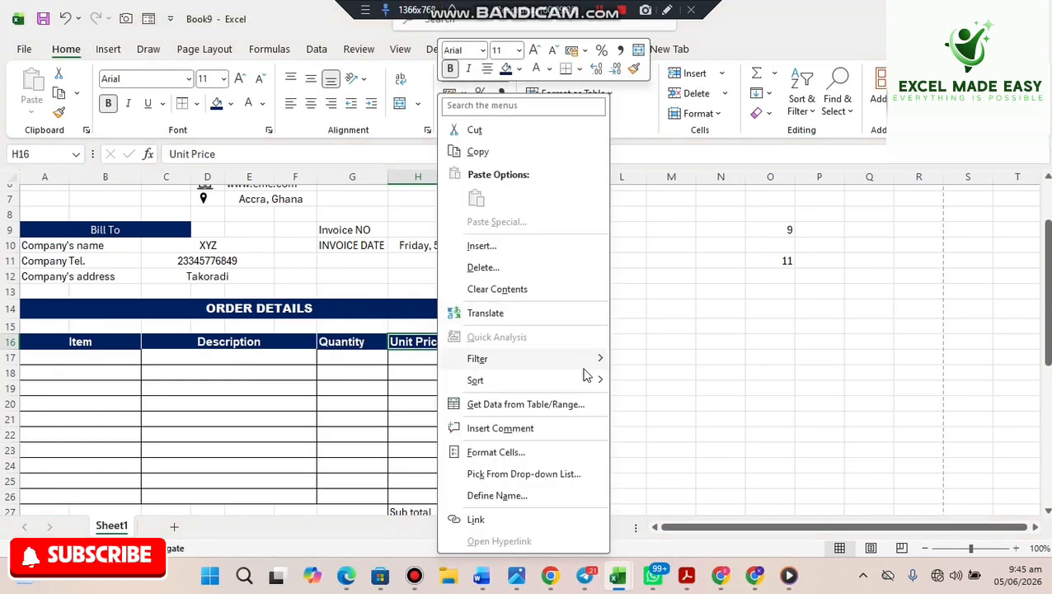
click(518, 451)
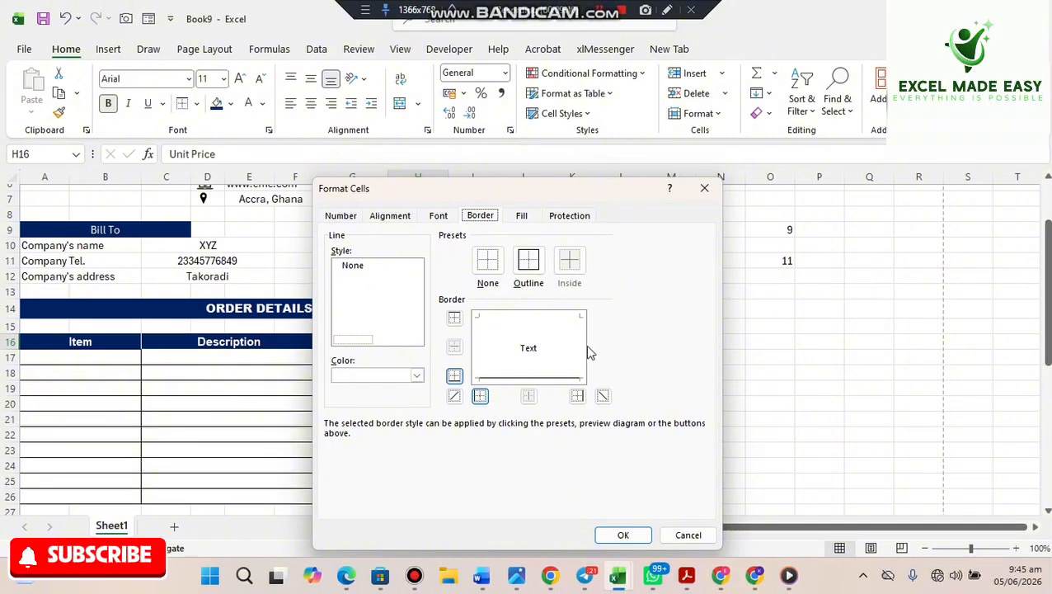
click(549, 381)
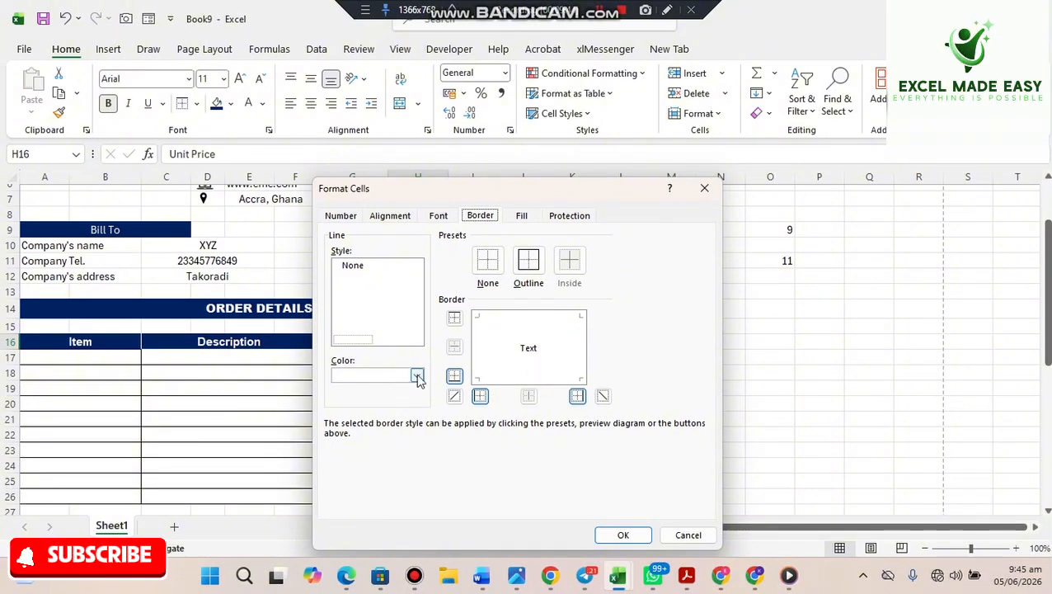
click(620, 535)
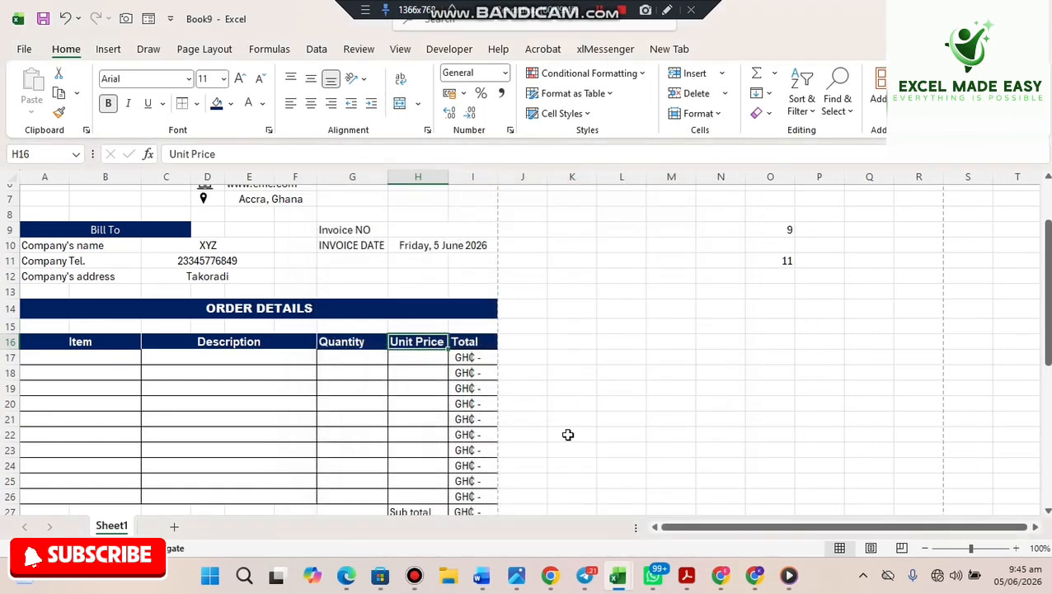
click(568, 435)
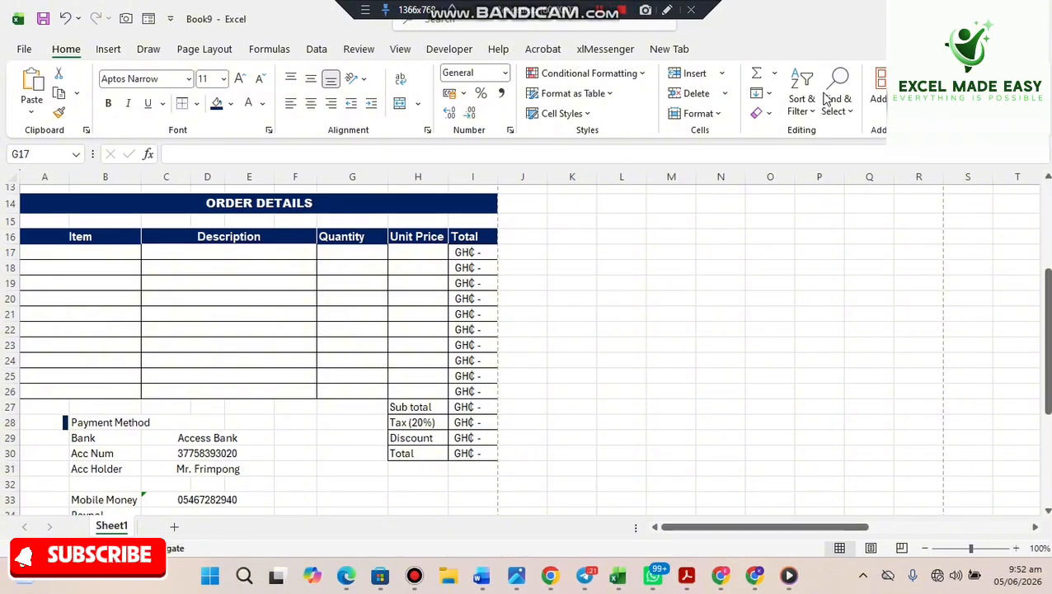
- Enter the items Laptop, Phone and Book in A17:A19
click(1050, 302)
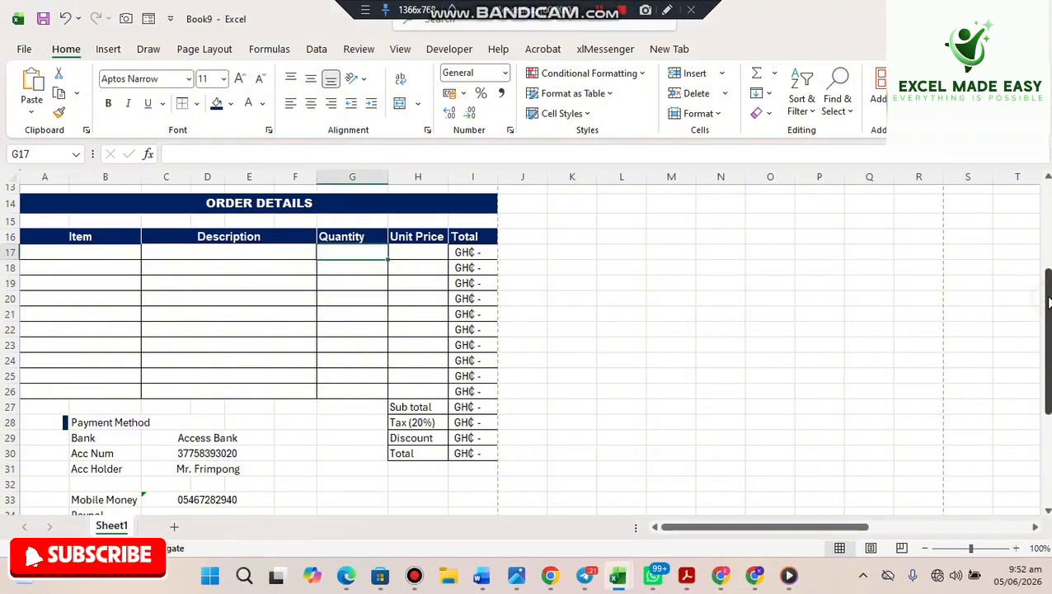
click(44, 256)
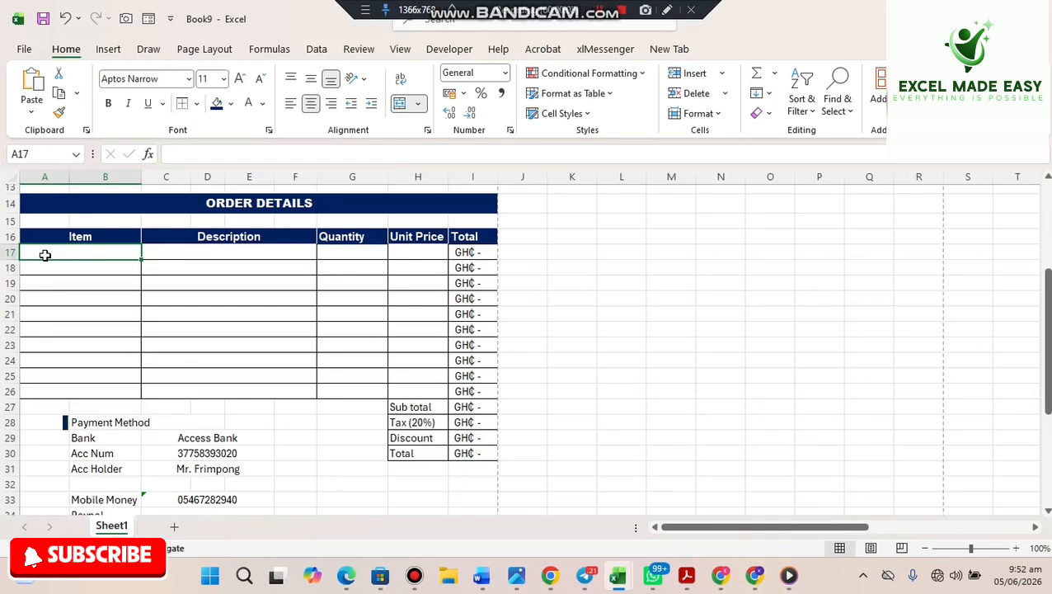
text(Laptop)
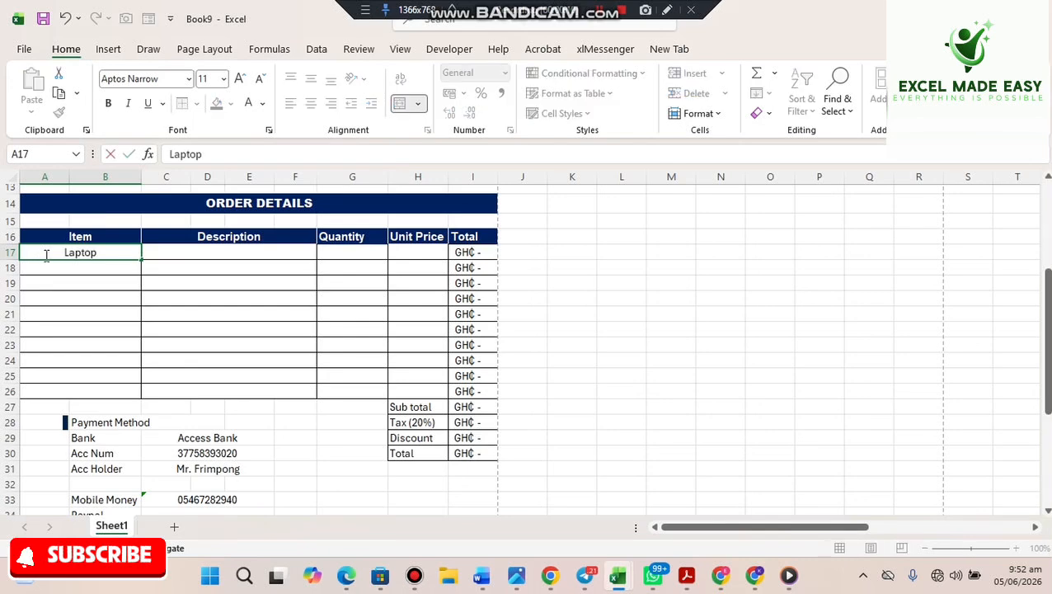
key(Return)
text(Phone)
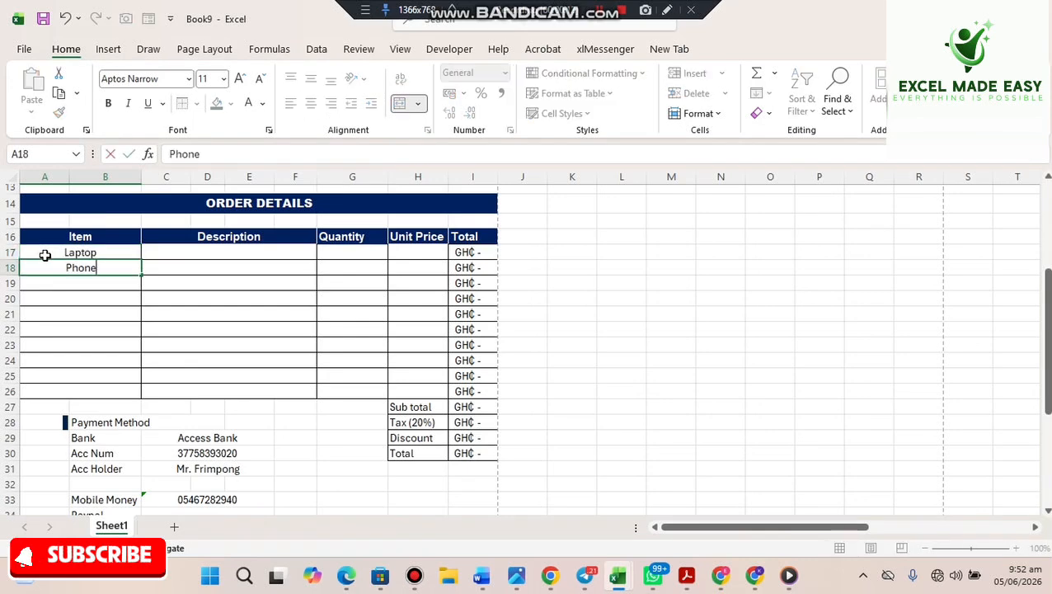
key(Return)
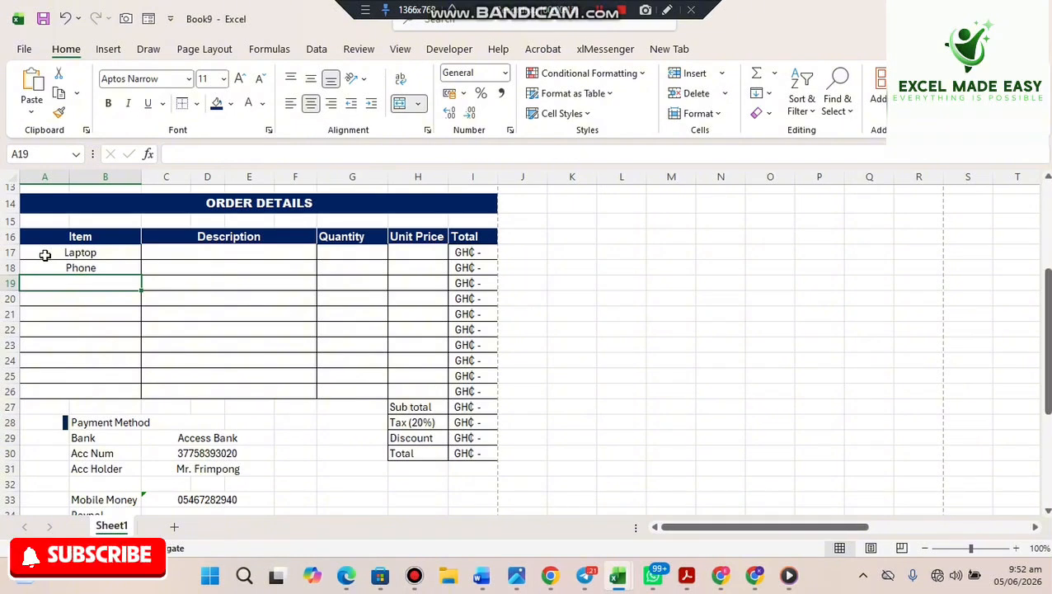
text(Boo)
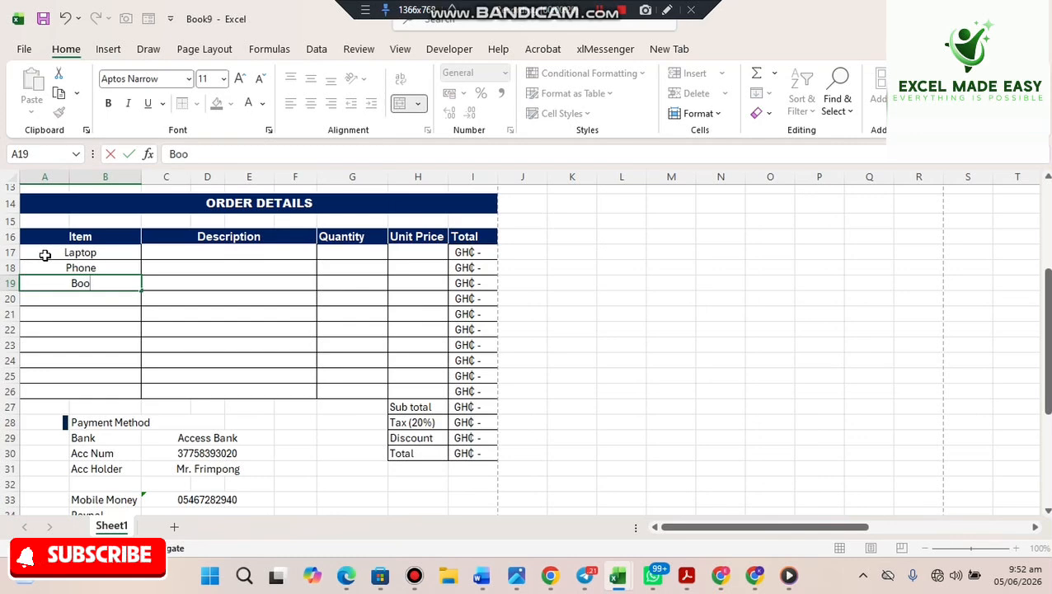
text(k)
key(Return)
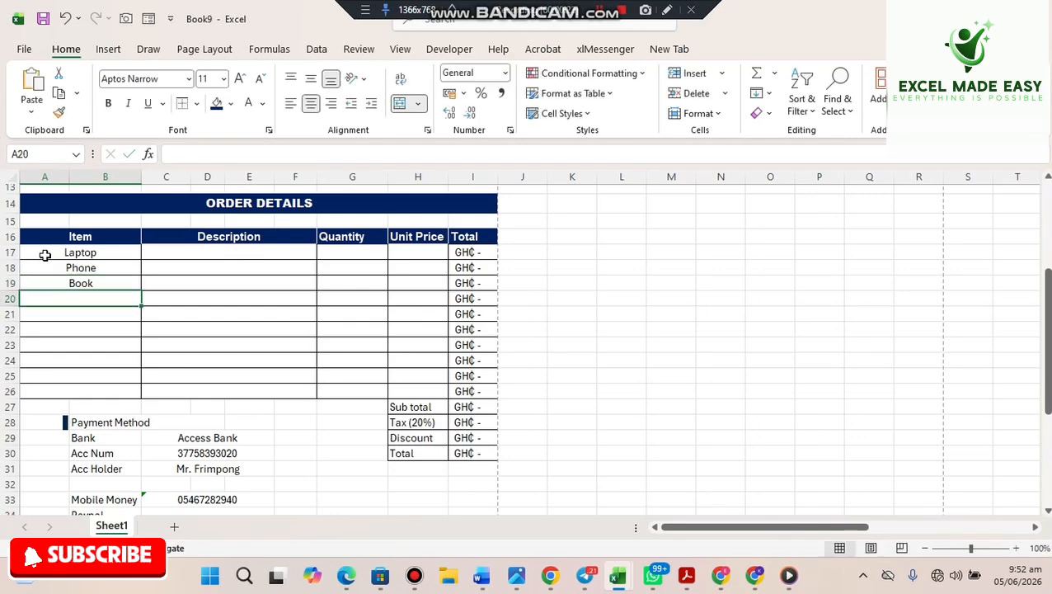
- Enter descriptions Macbook, Iphone 17 pro max and Best Brain book in C17:C19
click(188, 256)
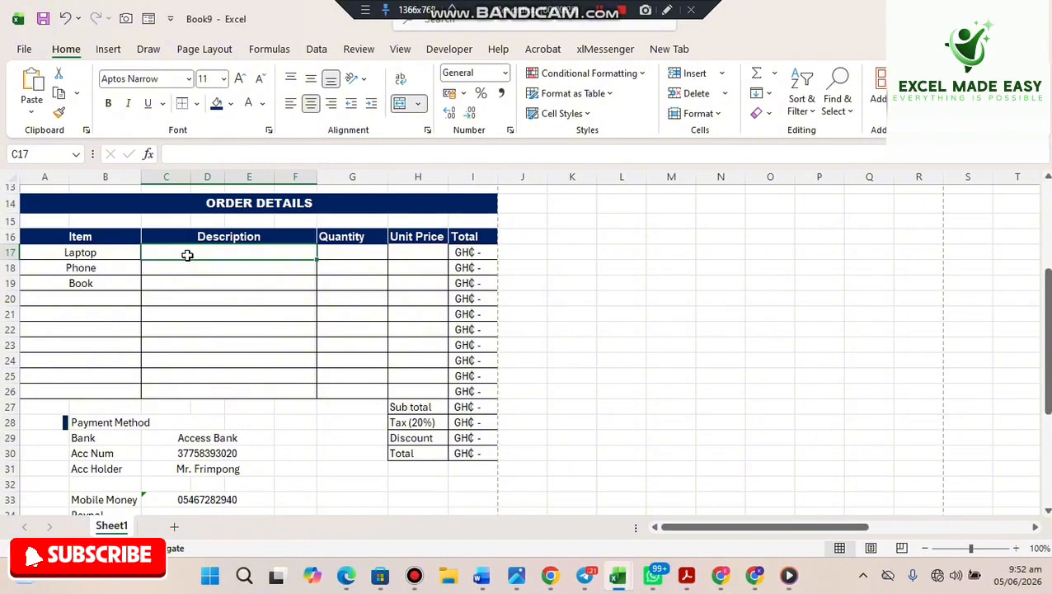
text(Lenov)
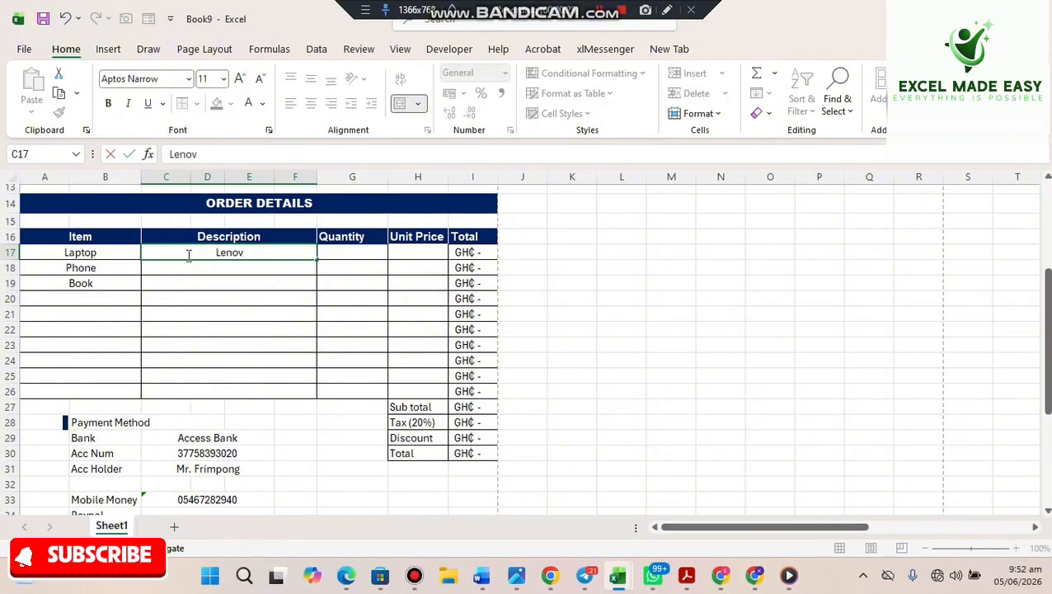
text(o)
key(BackSpace)
key(BackSpace)
key(BackSpace)
key(BackSpace)
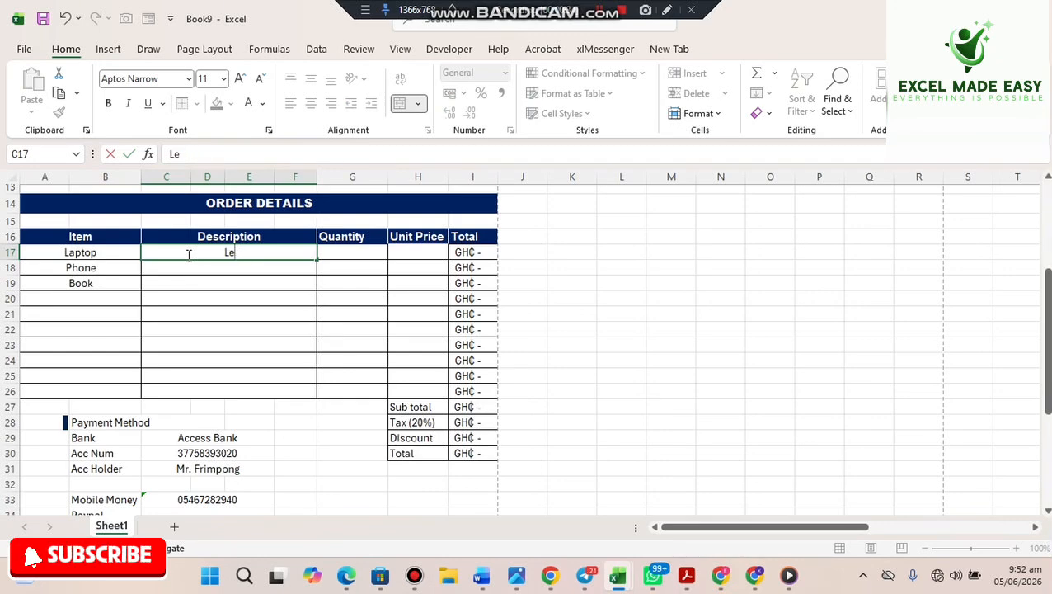
text(Macbook)
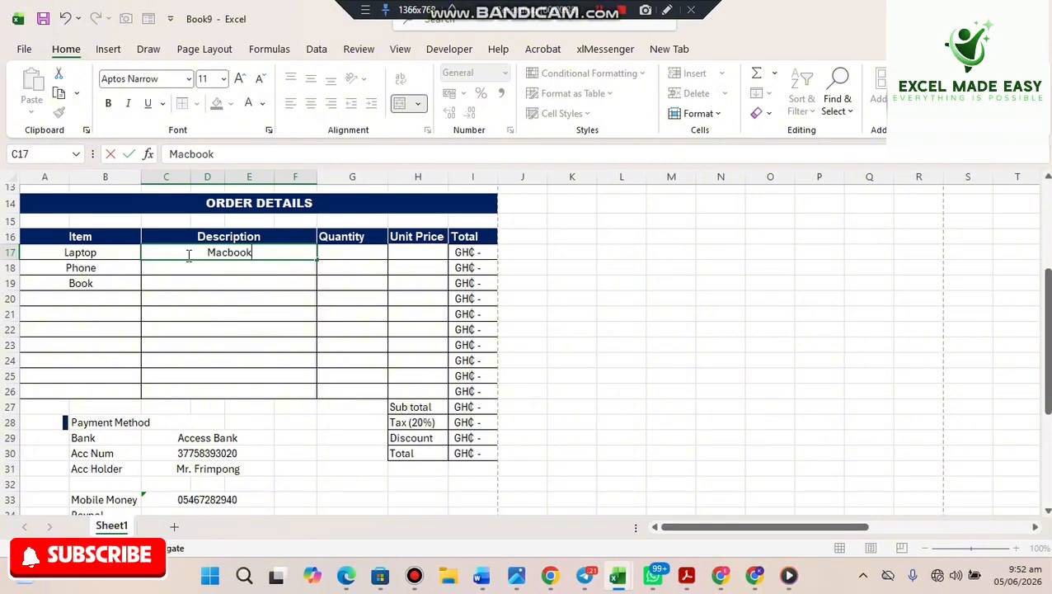
key(Return)
text(IPh)
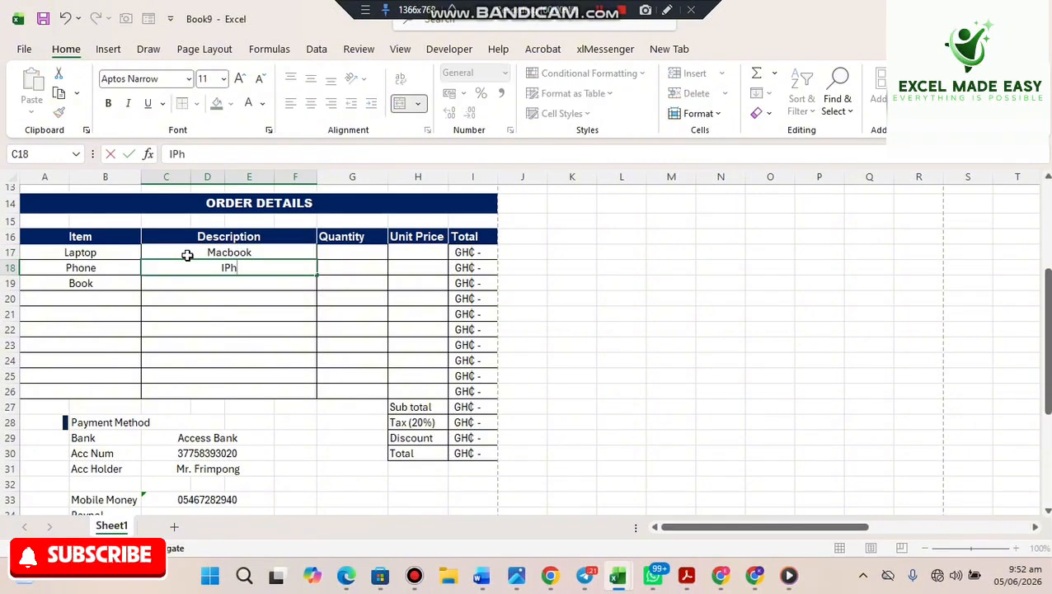
text(one 17)
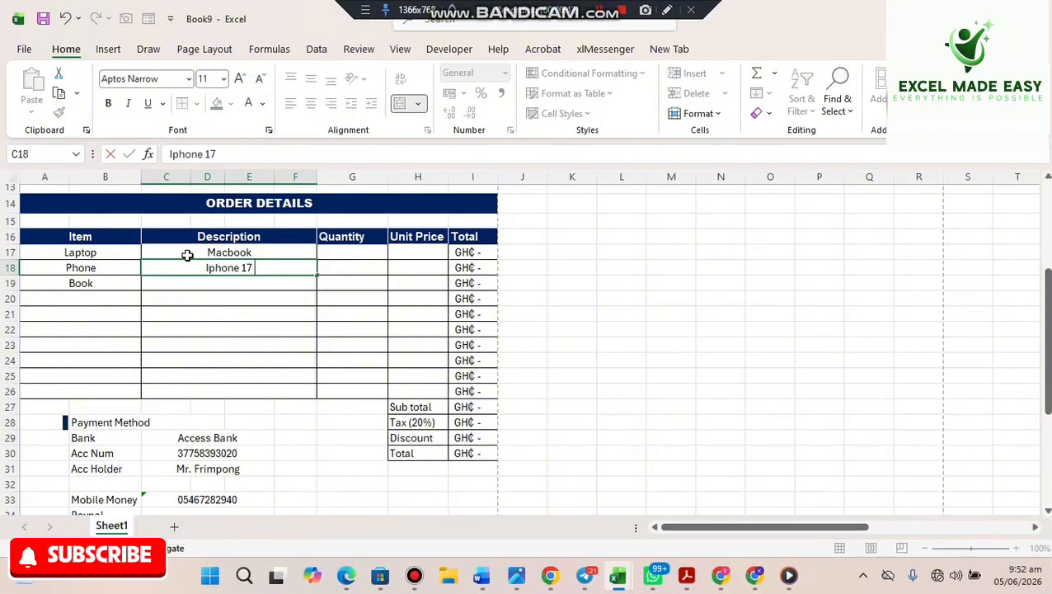
text( pro max)
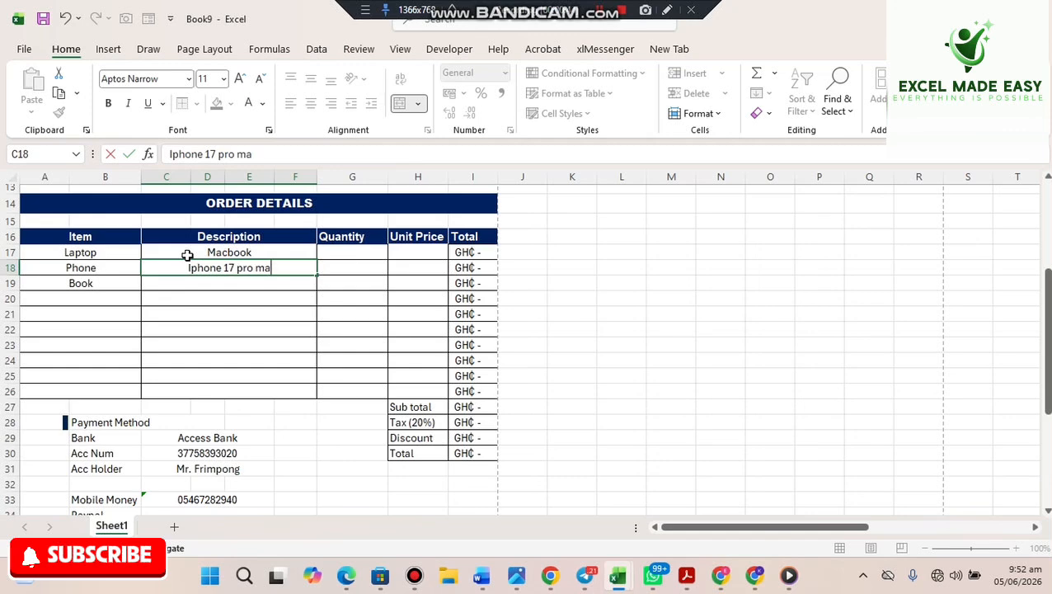
key(Return)
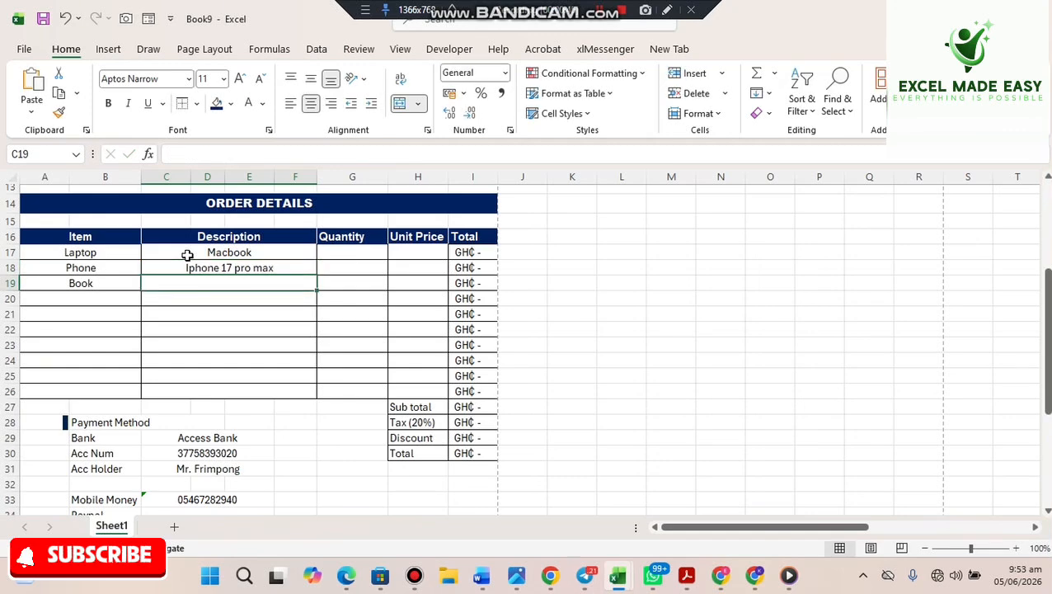
text(Best)
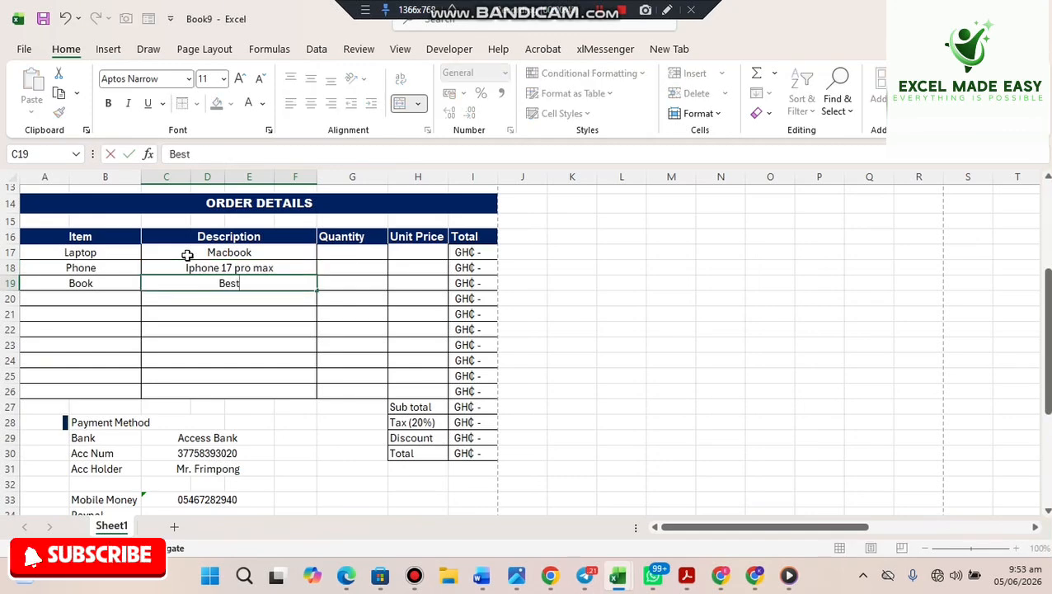
text( Brain)
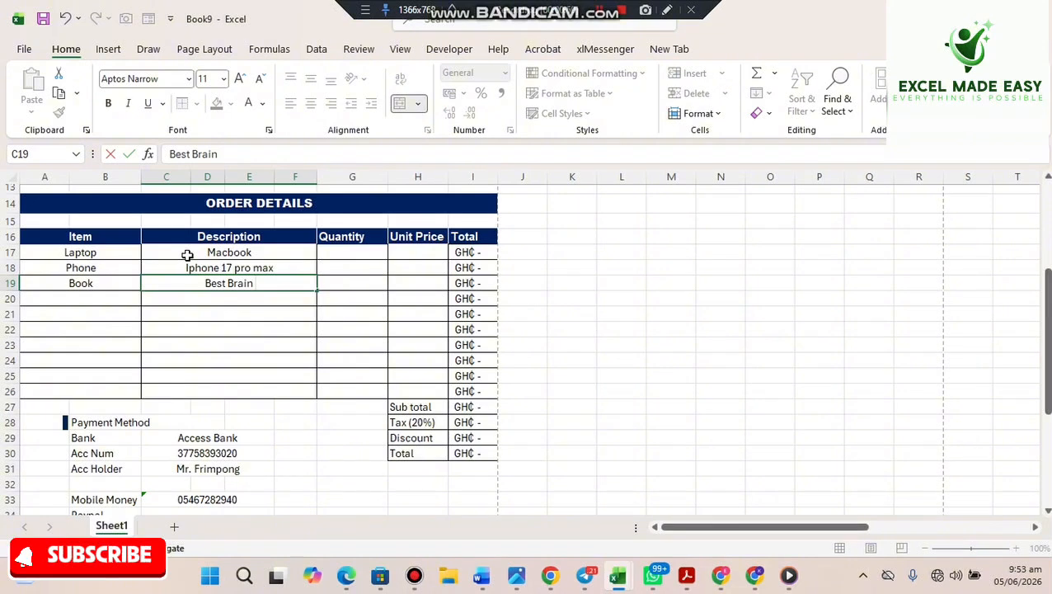
text( book)
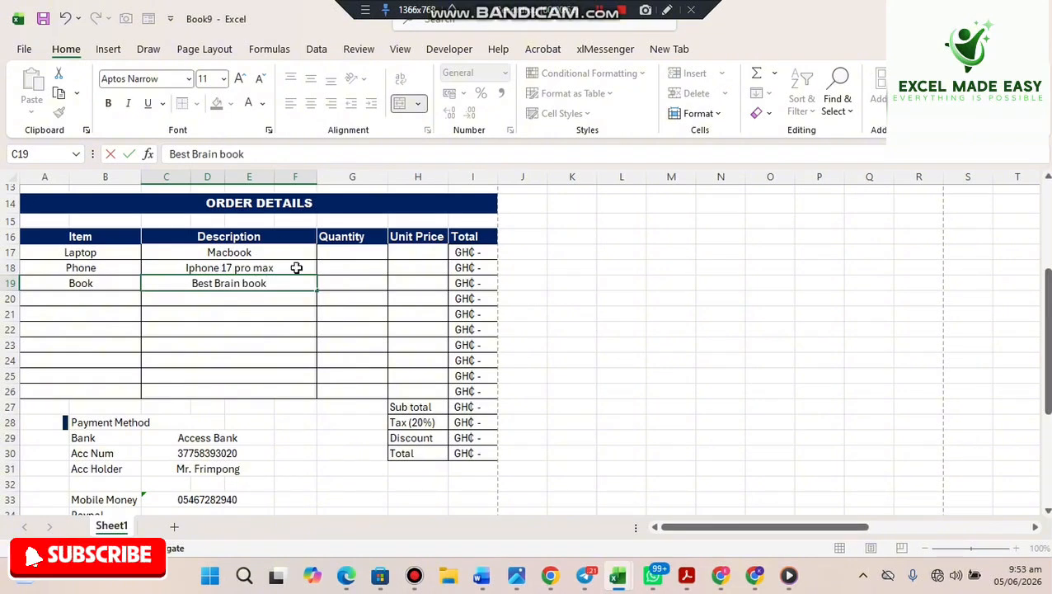
click(345, 253)
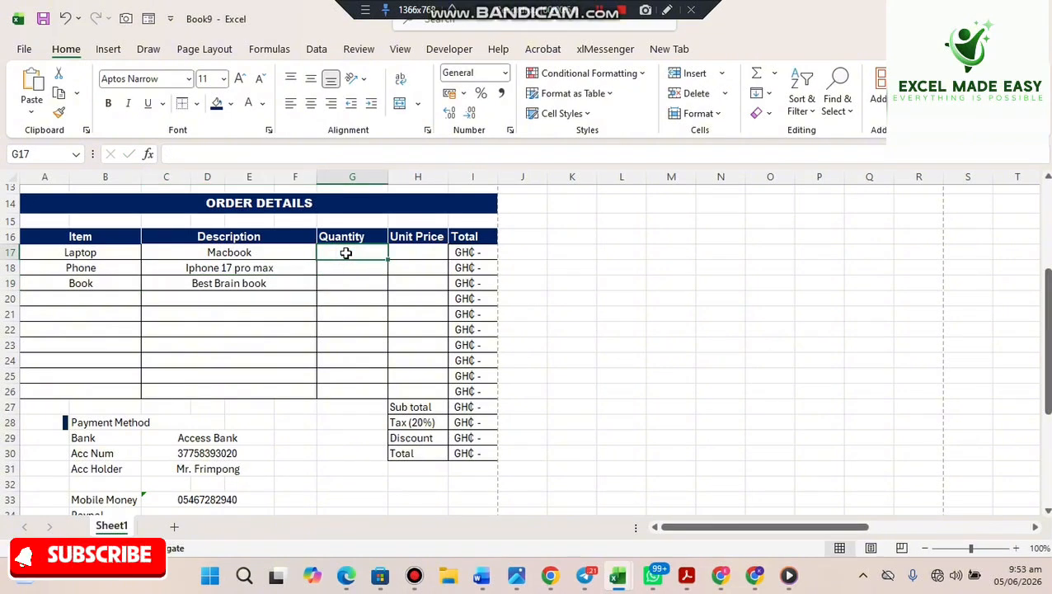
- Enter quantities 2, 3 and 10 in G17:G19
text(2)
key(Return)
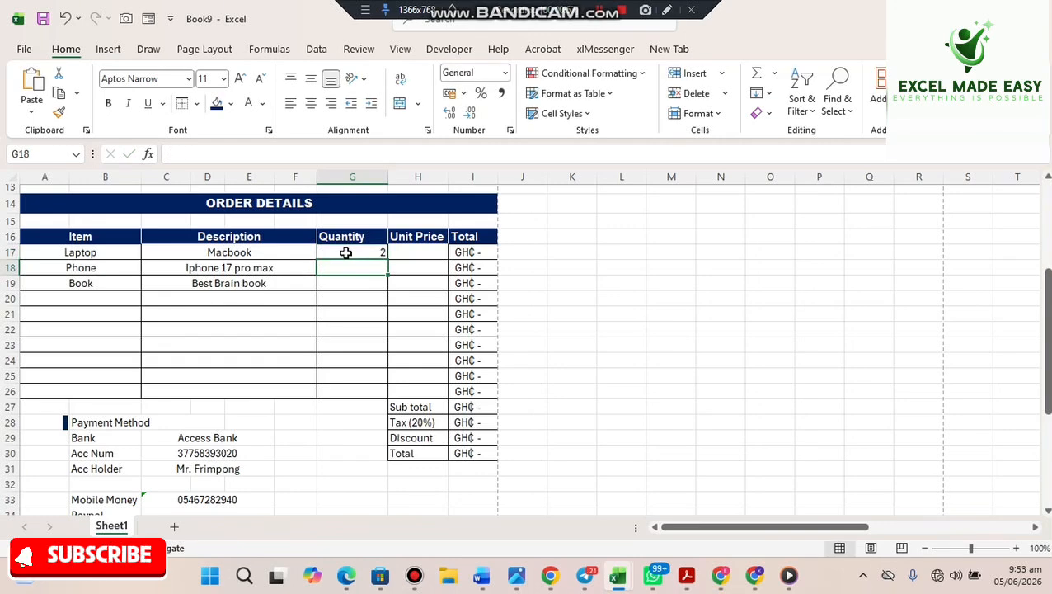
text(3)
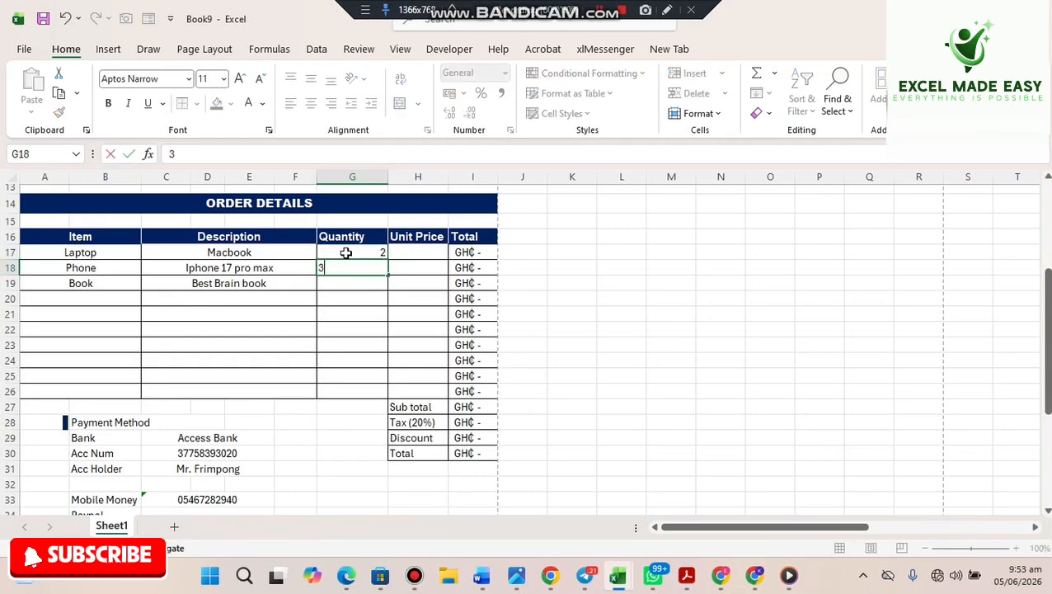
key(Return)
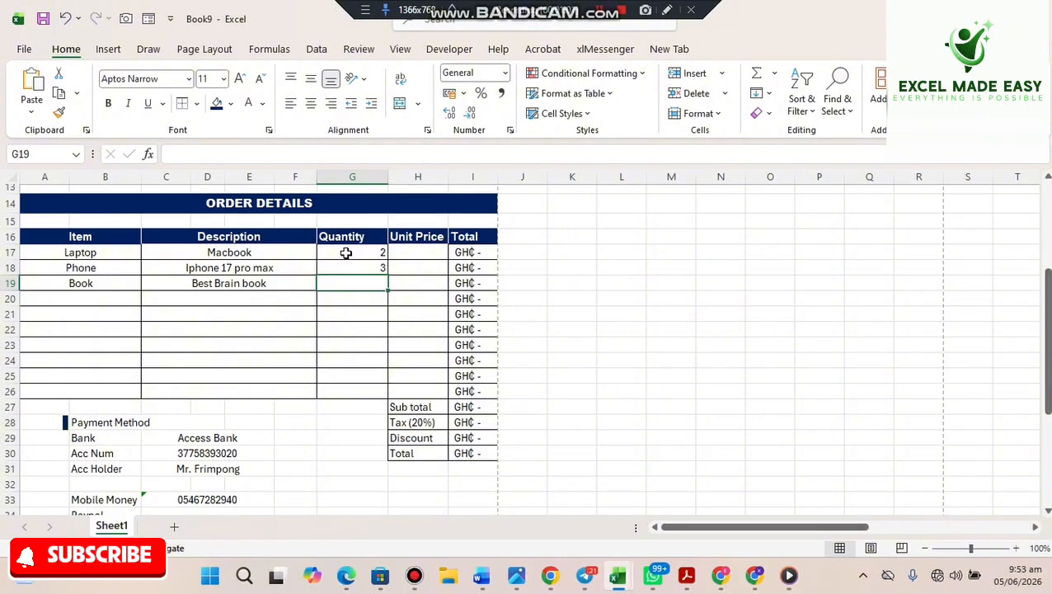
text(10)
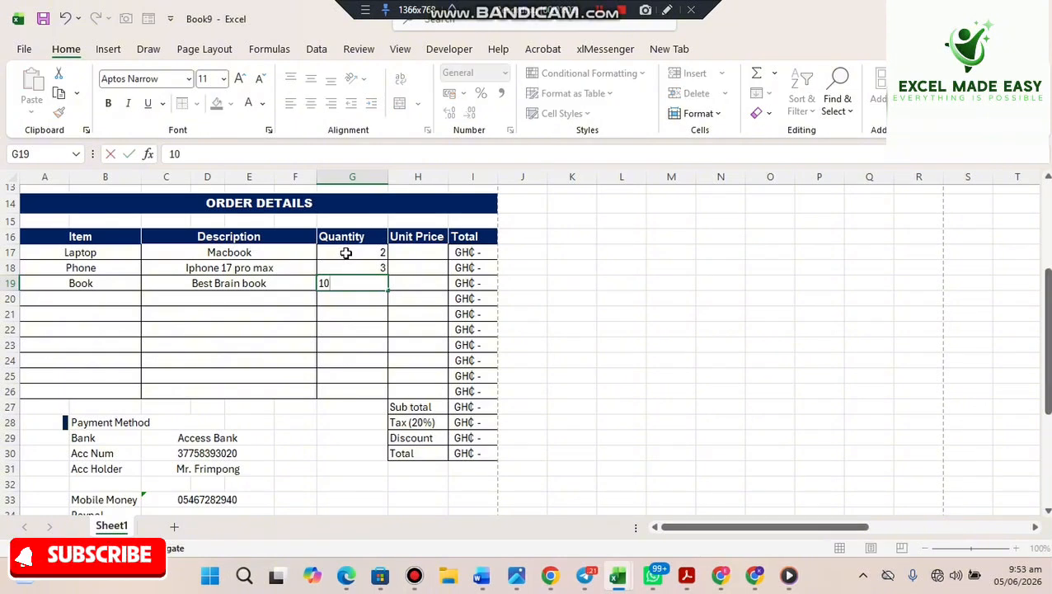
click(409, 252)
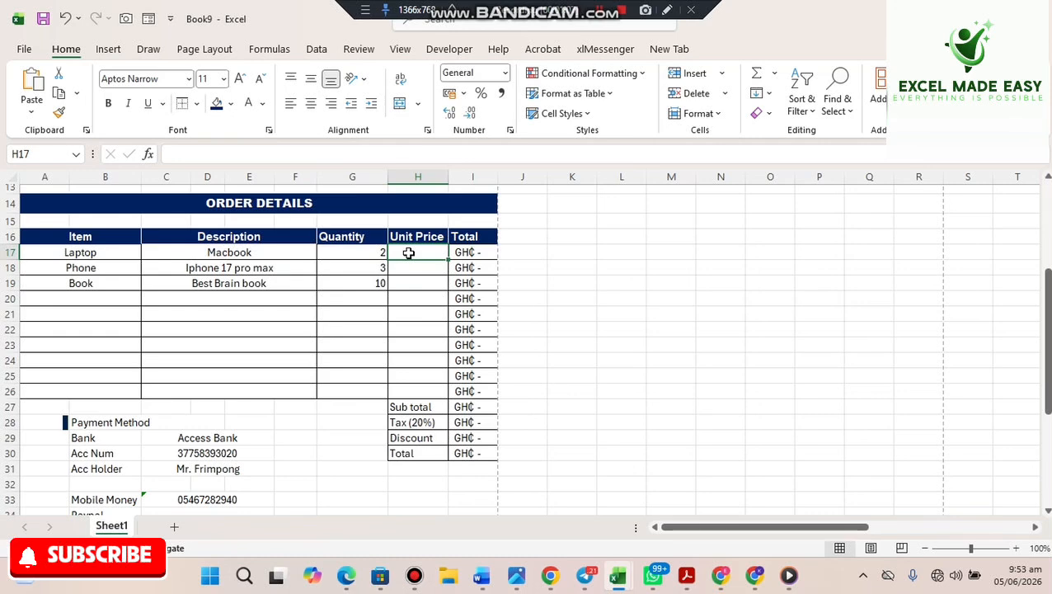
- Enter unit prices 10000, 5000 and 250 in H17:H19
text(10000)
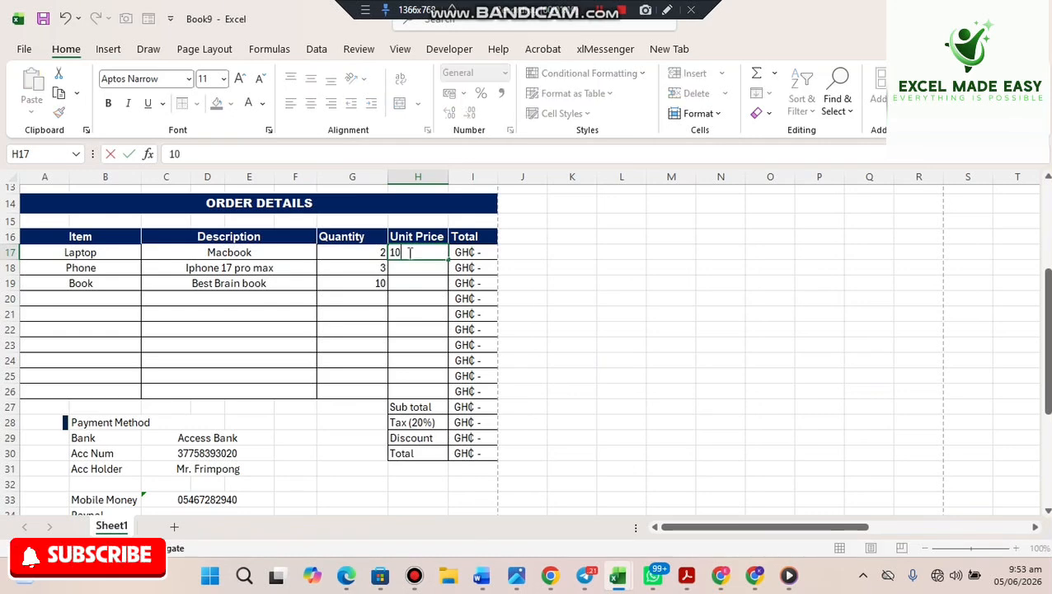
click(569, 266)
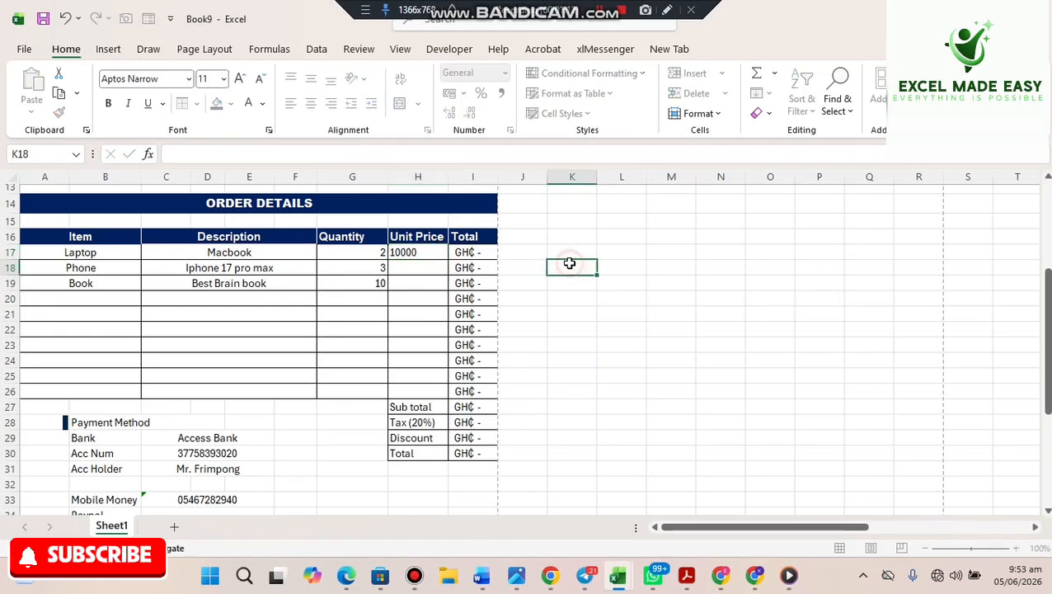
click(433, 266)
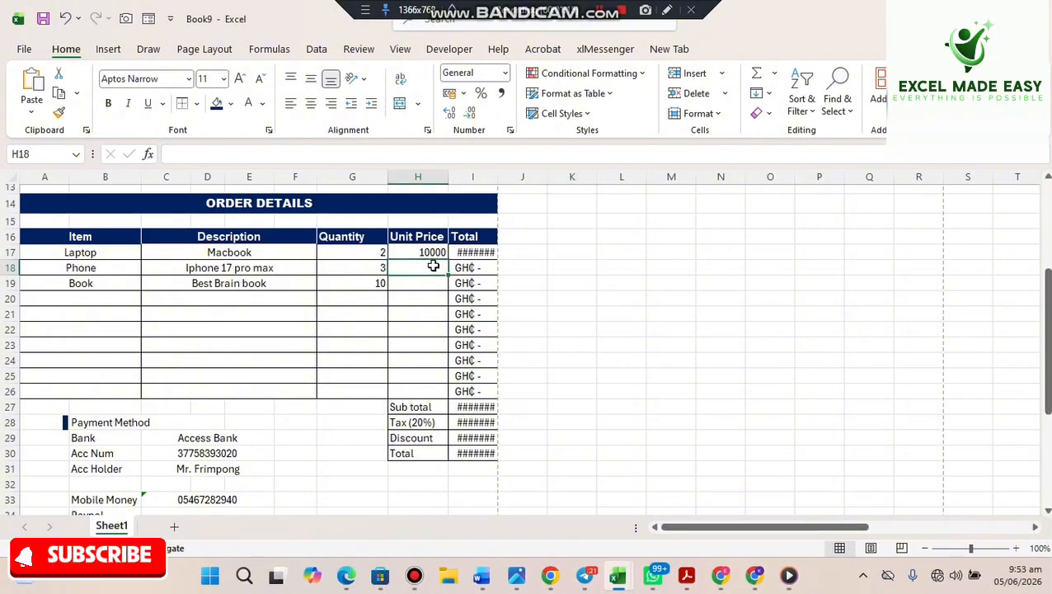
text(5000)
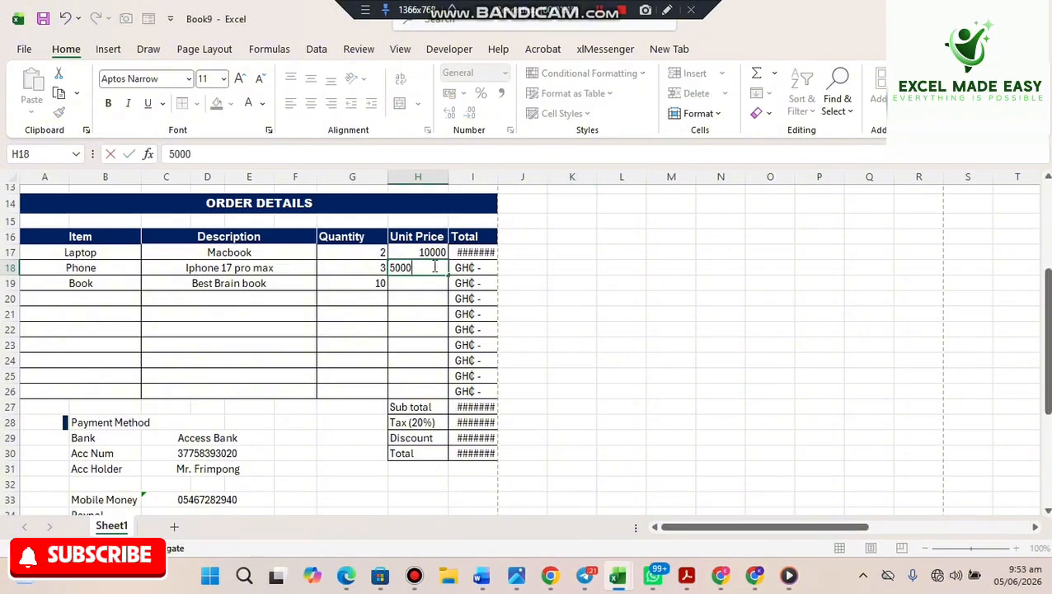
key(Return)
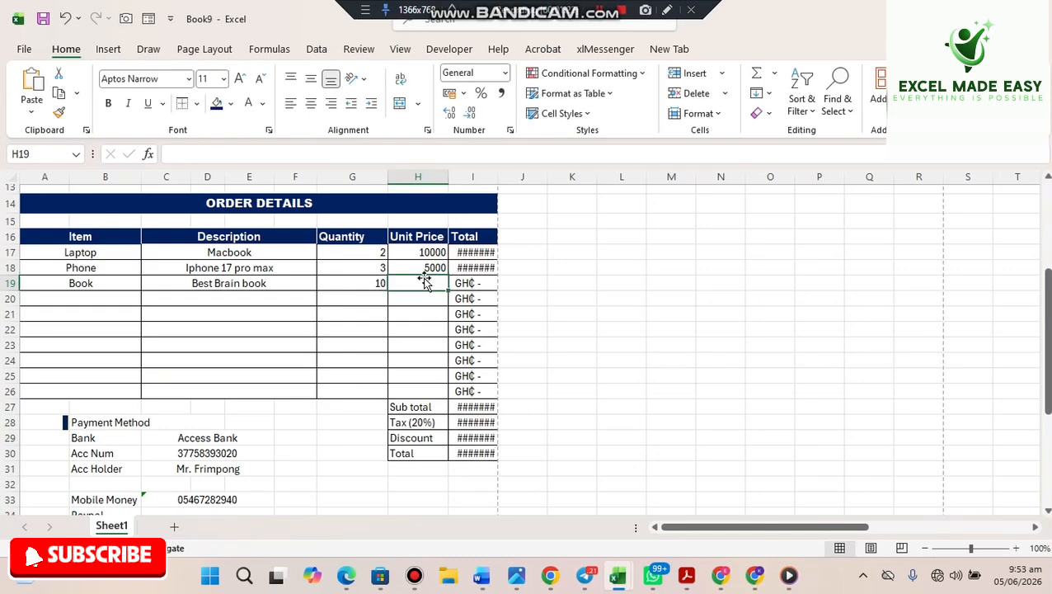
text(250)
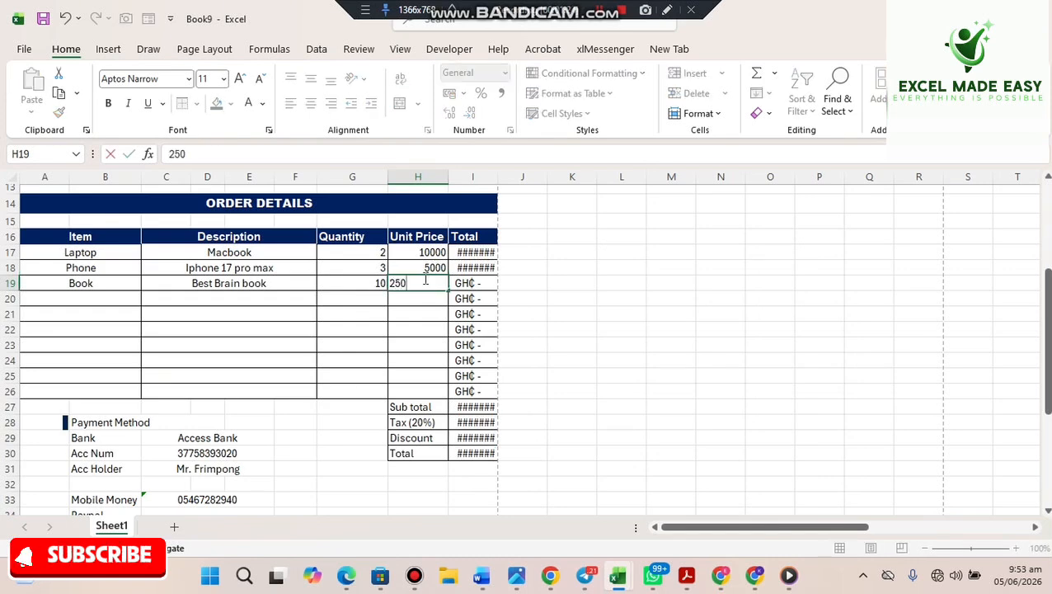
key(Return)
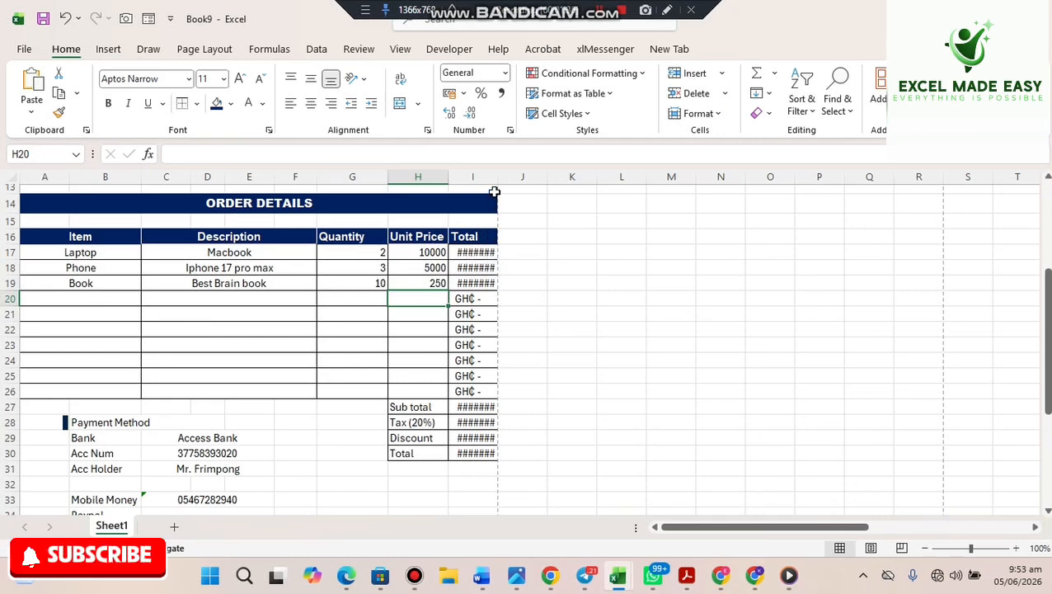
- AutoFit the Total column I so its amounts display in full
drag(499, 174, 513, 174)
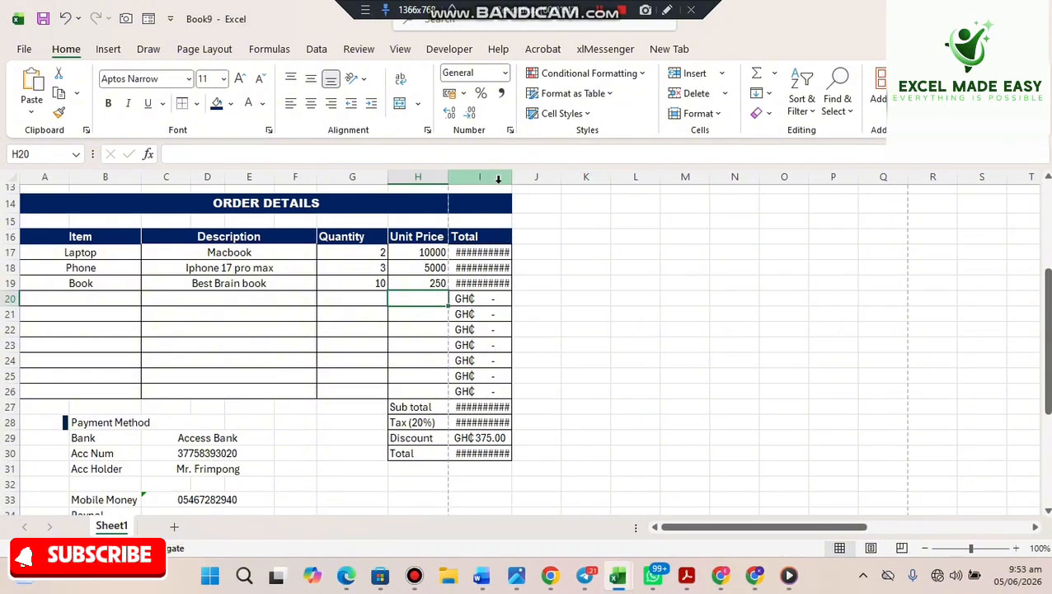
double_click(509, 183)
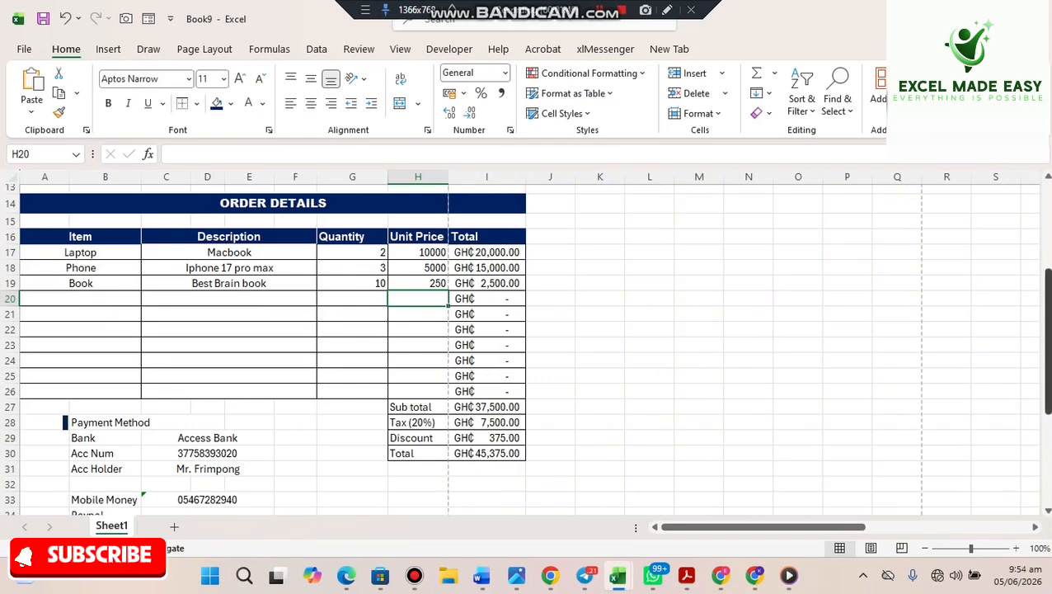
drag(1048, 376, 1029, 324)
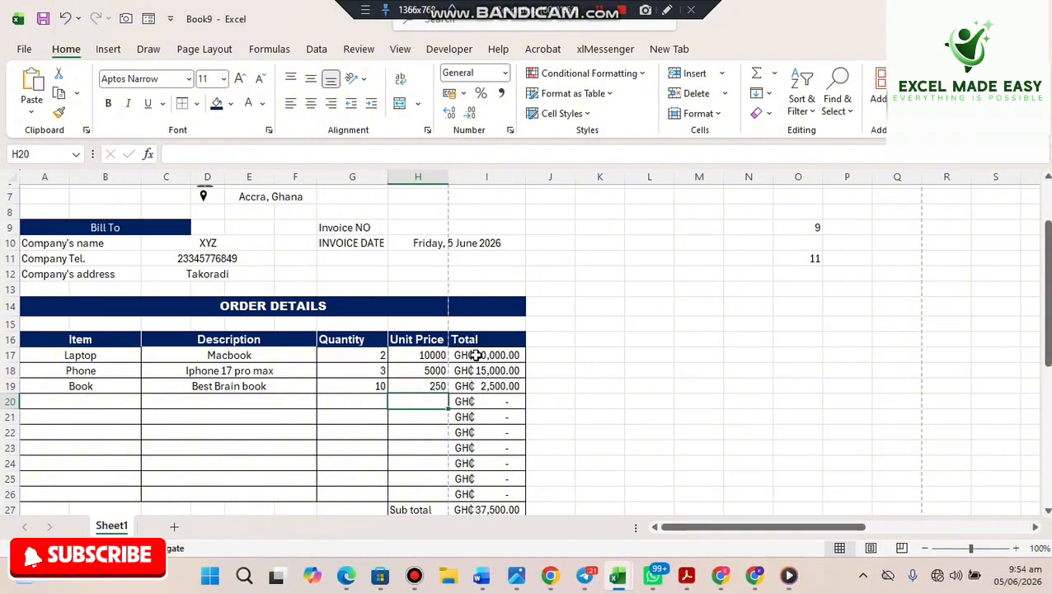
- Apply Accounting number format to the Unit Price cells H17:H26
drag(427, 358, 415, 394)
click(417, 398)
click(654, 370)
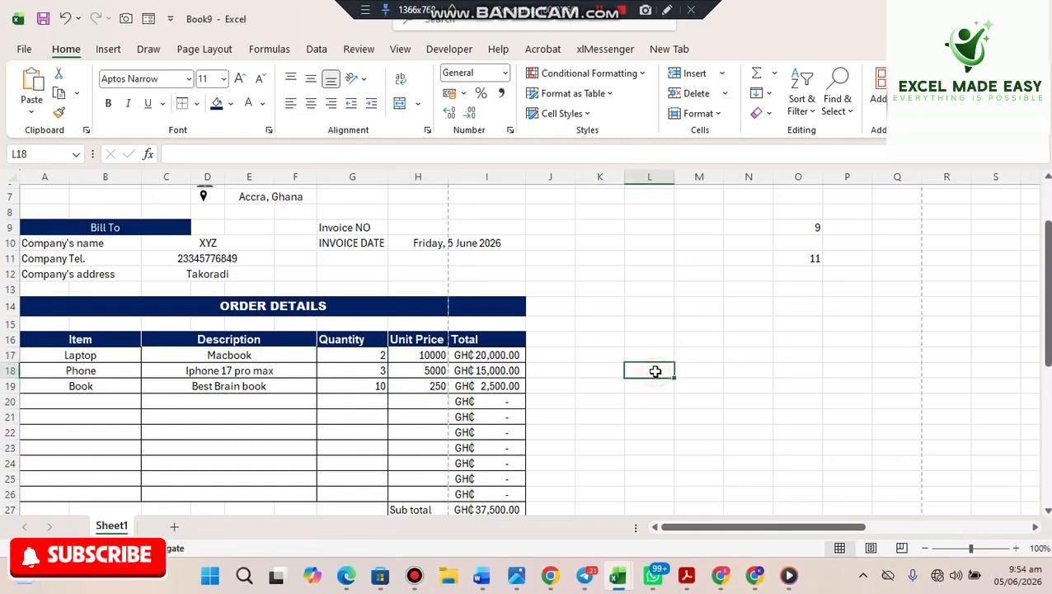
drag(425, 359, 404, 496)
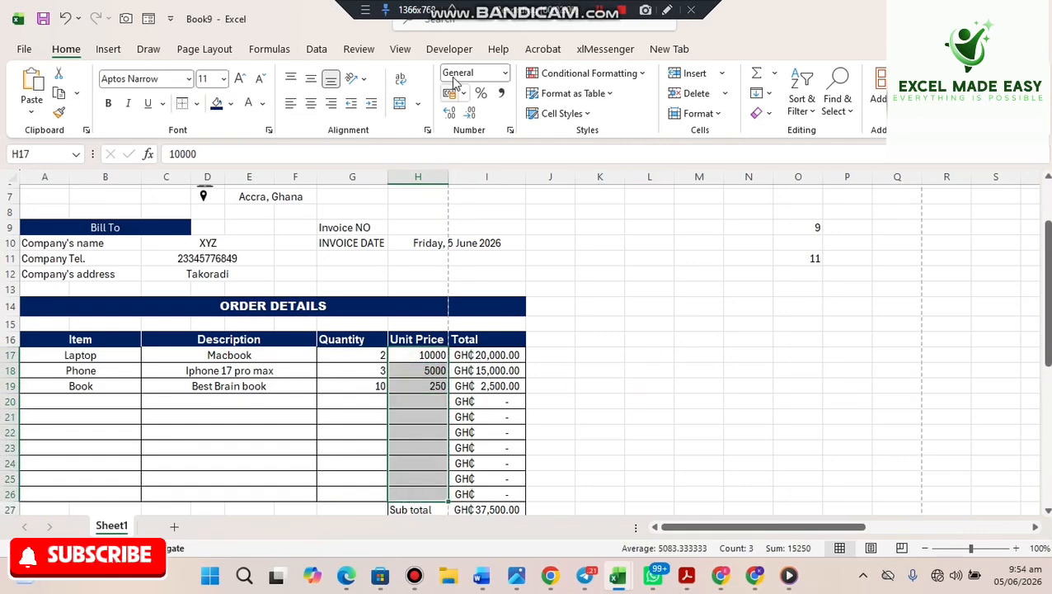
click(505, 74)
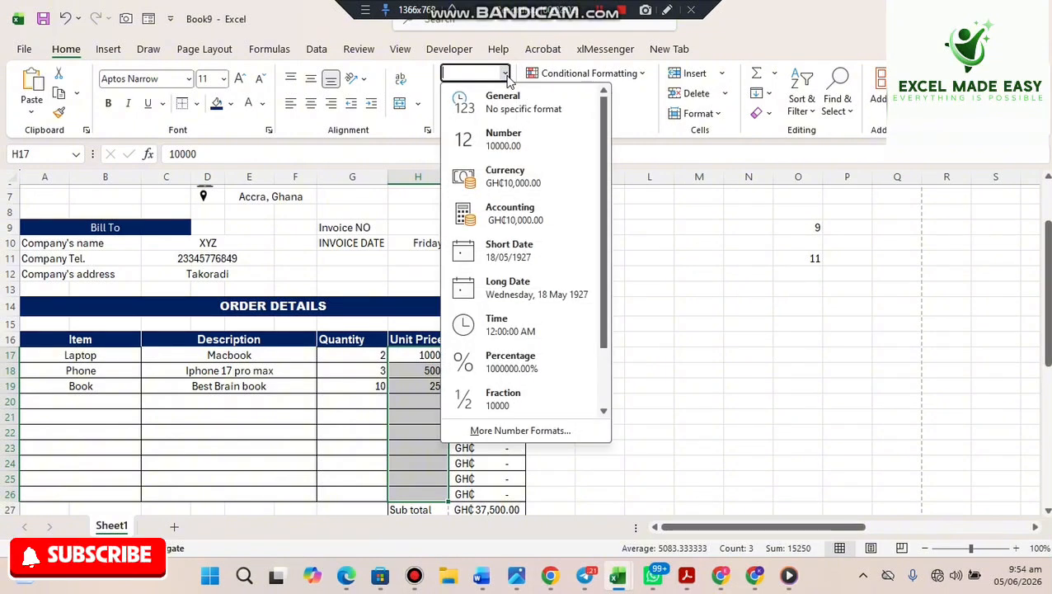
click(519, 216)
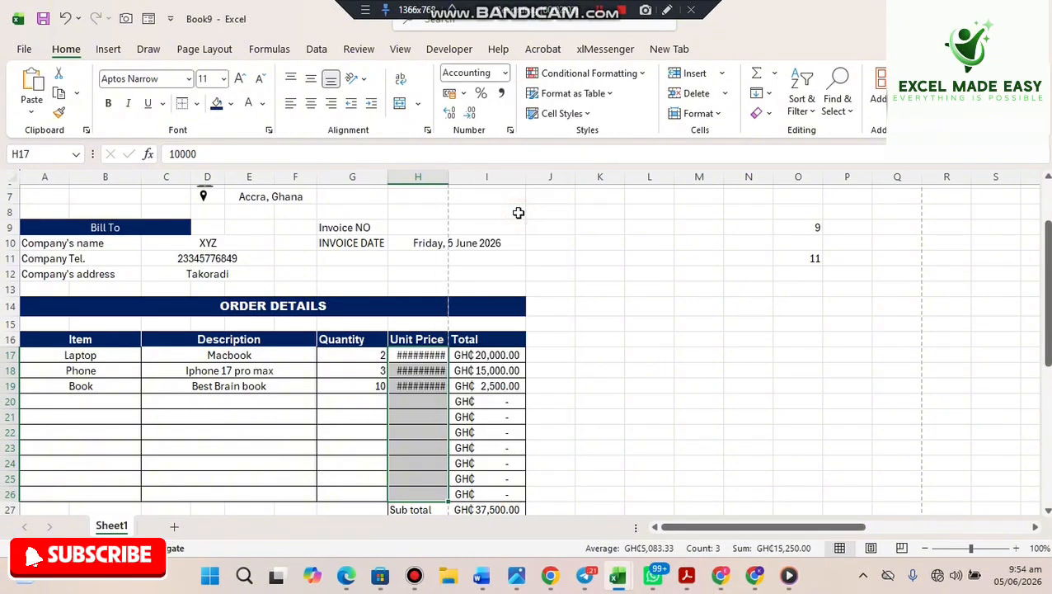
- AutoFit the Unit Price column H so prices like GH₵10,000.00 show
click(443, 188)
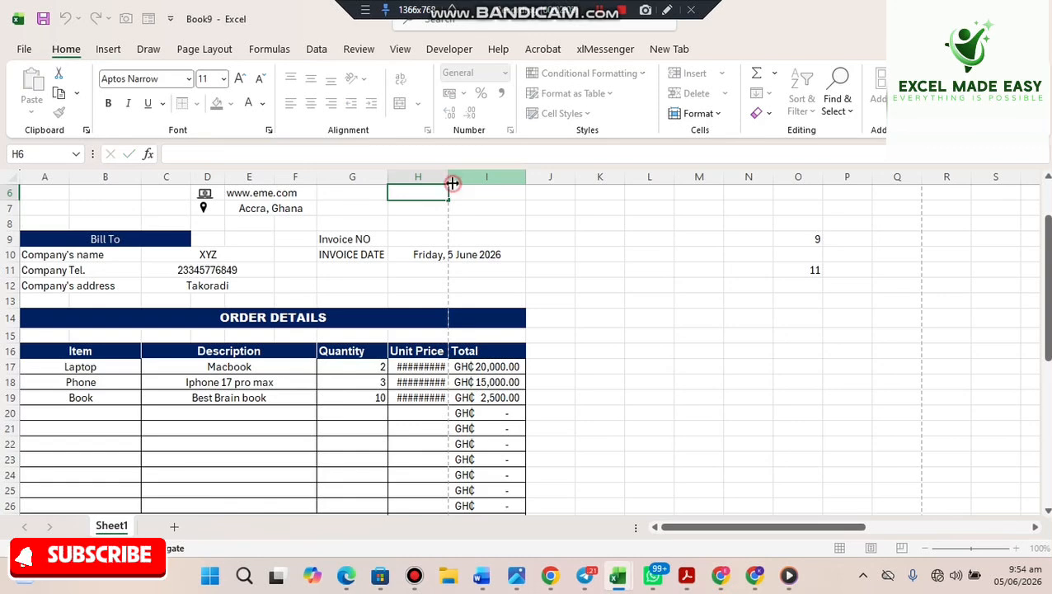
click(452, 176)
double_click(449, 180)
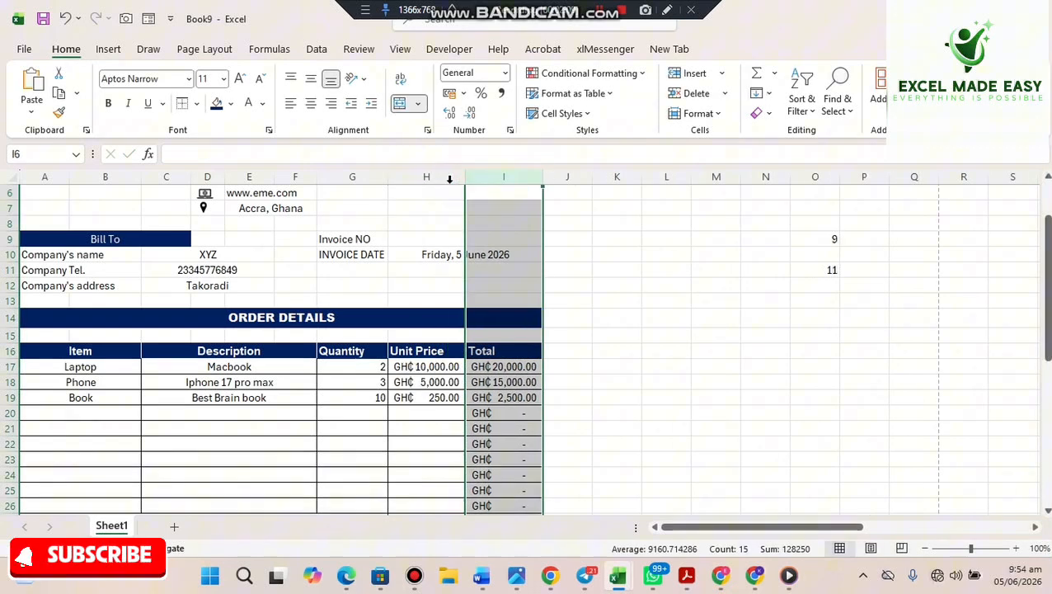
click(612, 321)
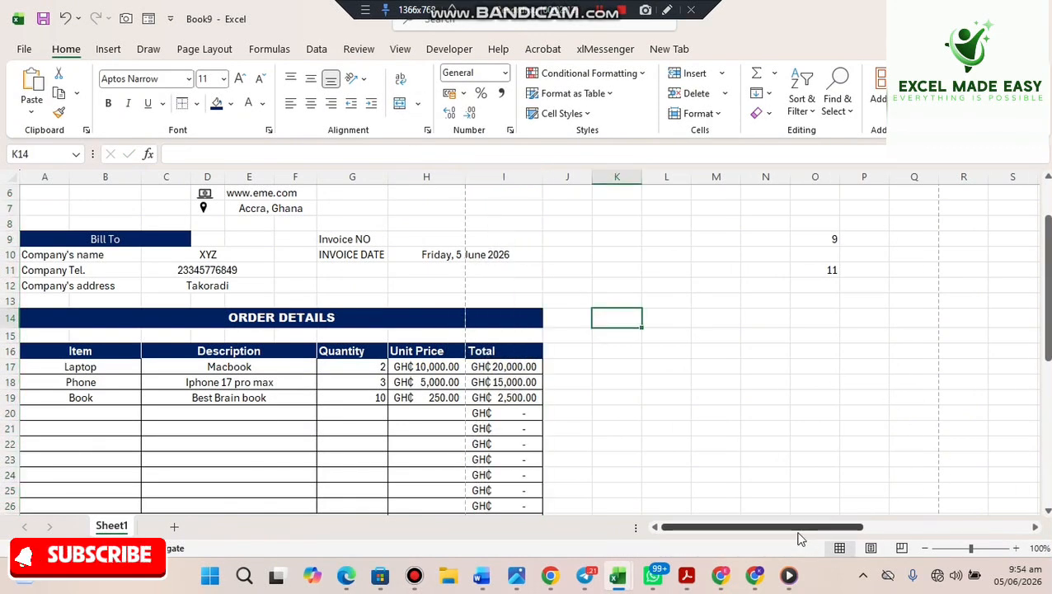
drag(799, 532, 775, 535)
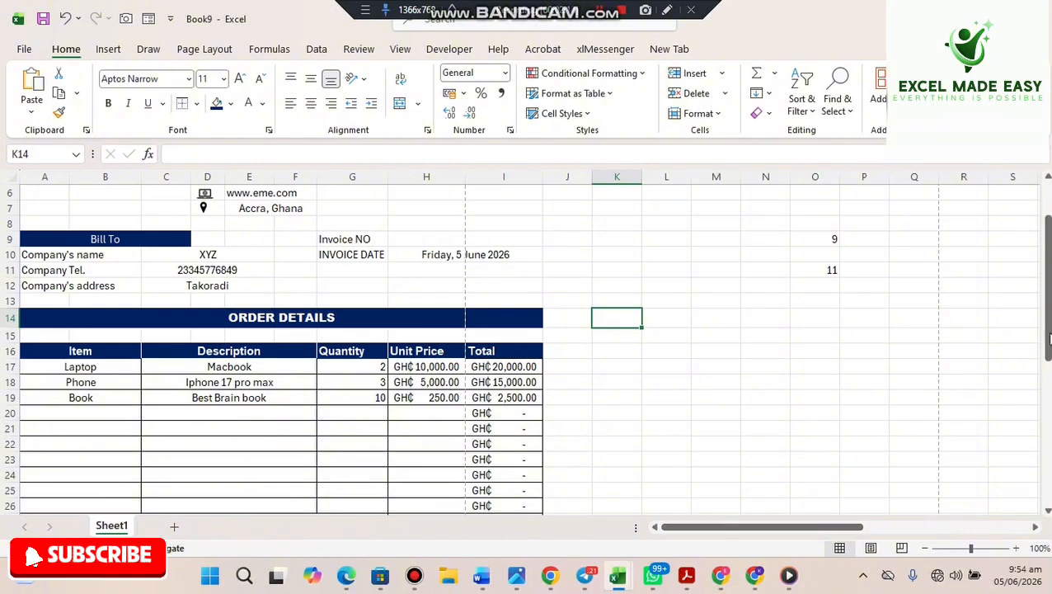
mouse_move(1046, 315)
mouse_down()
mouse_move(1046, 366)
mouse_move(1036, 321)
mouse_up()
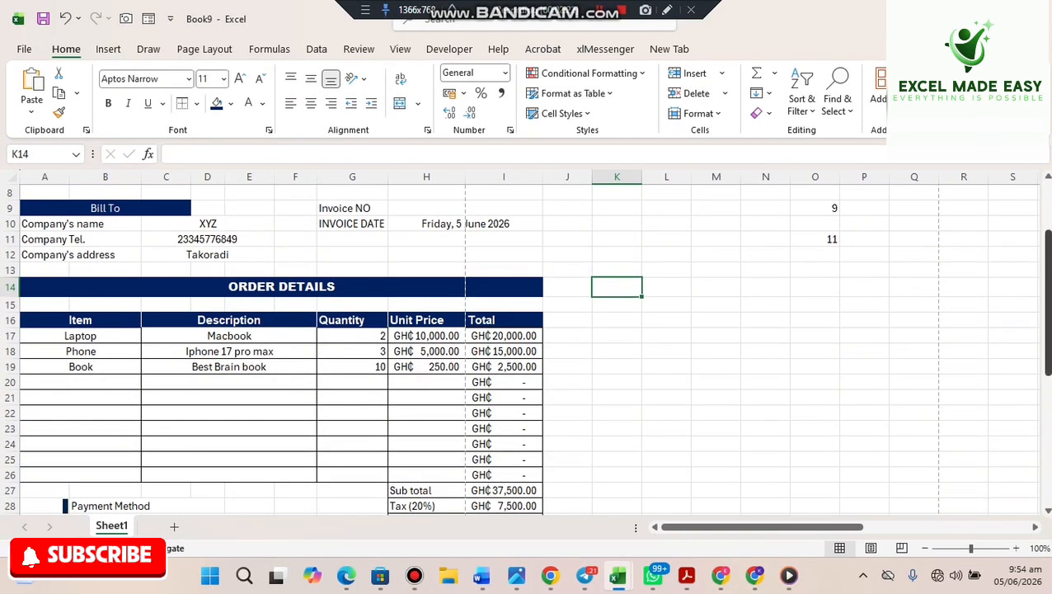
drag(1045, 338, 1044, 403)
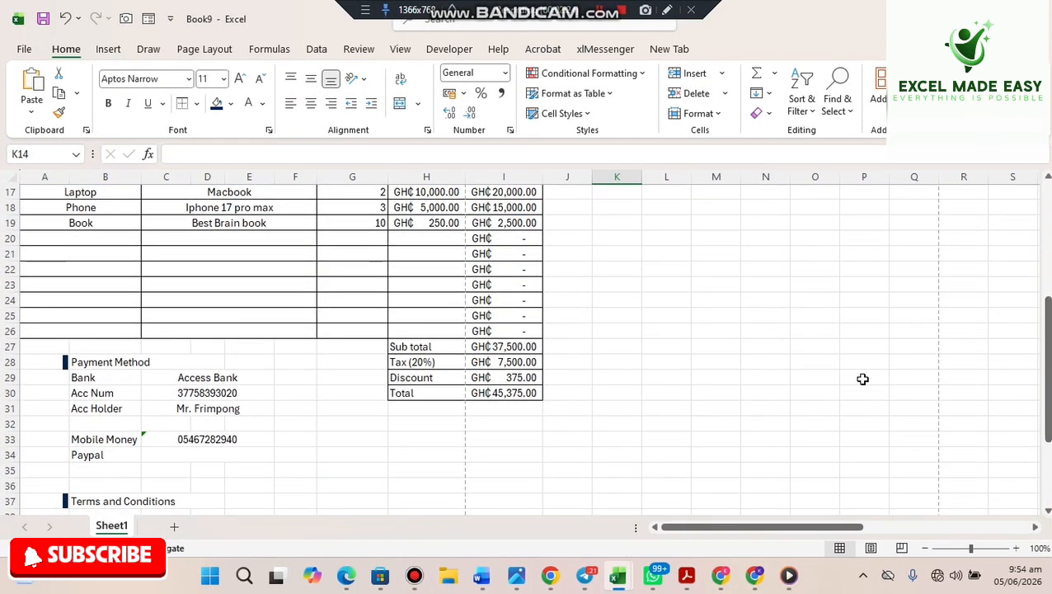
click(520, 346)
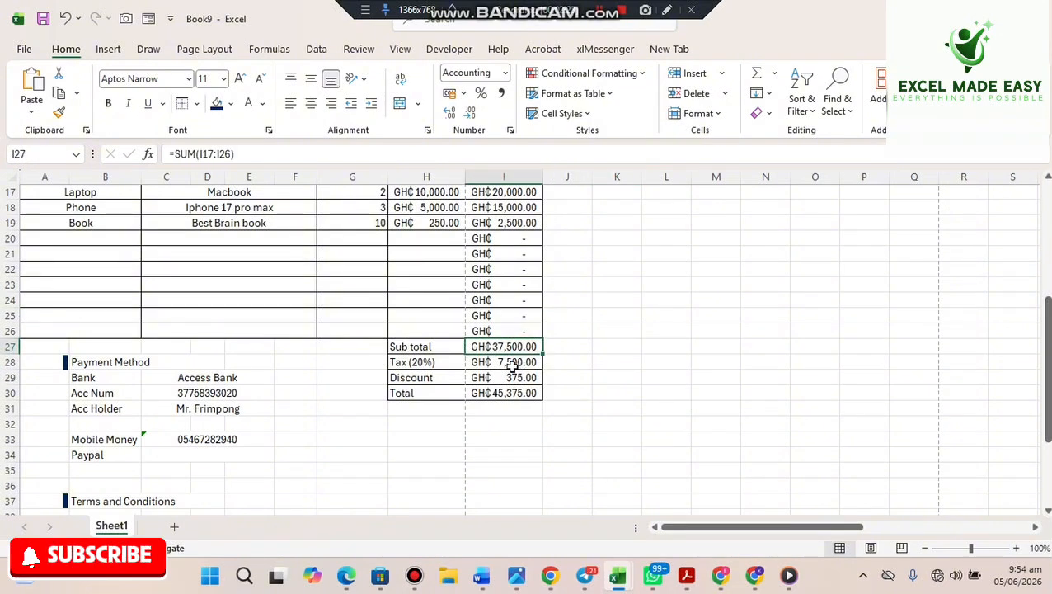
click(511, 364)
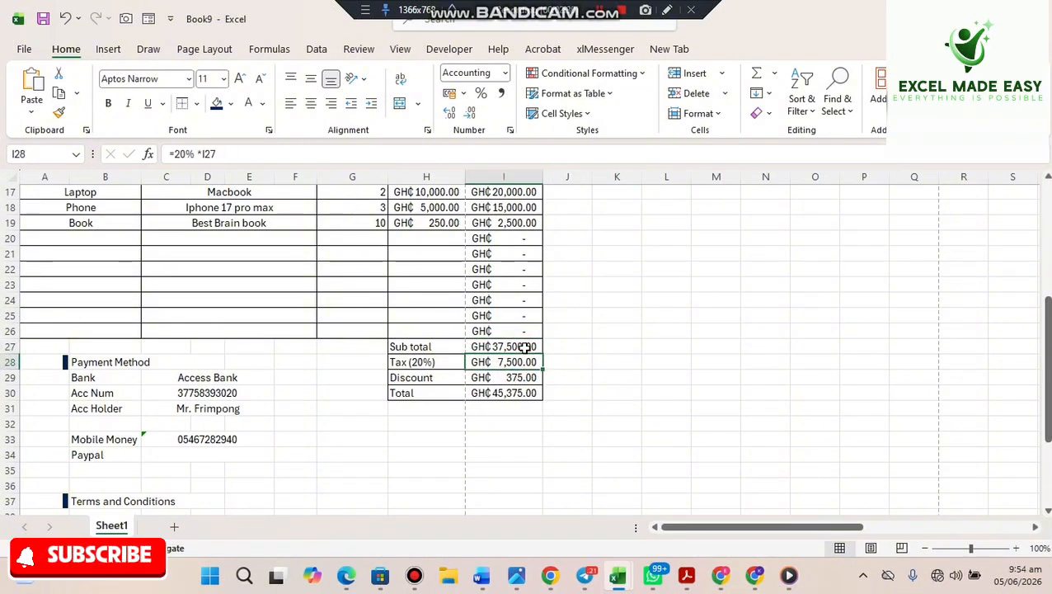
click(522, 377)
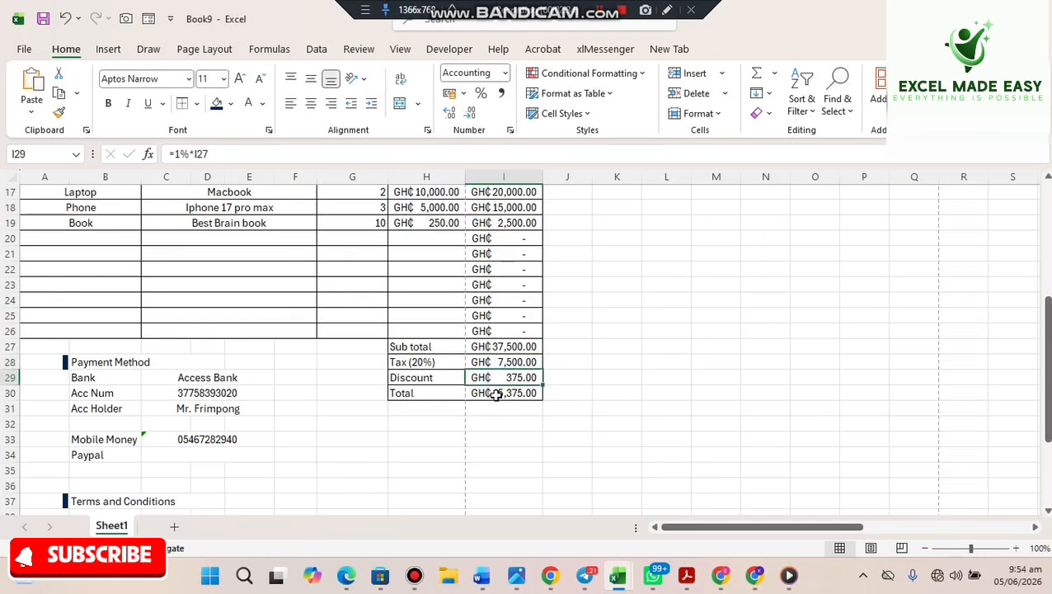
click(495, 395)
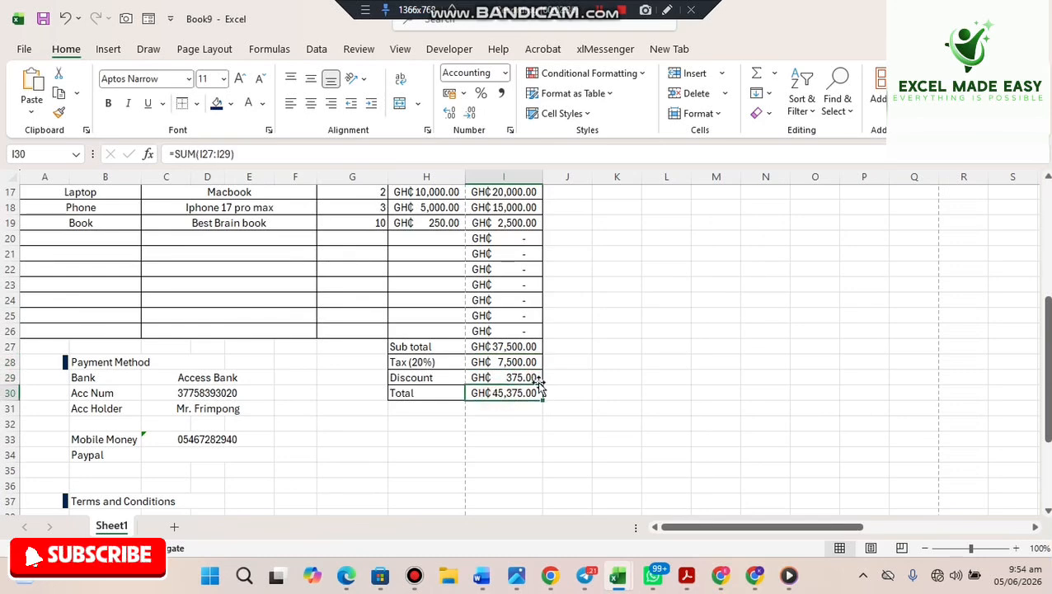
drag(1042, 408, 1003, 277)
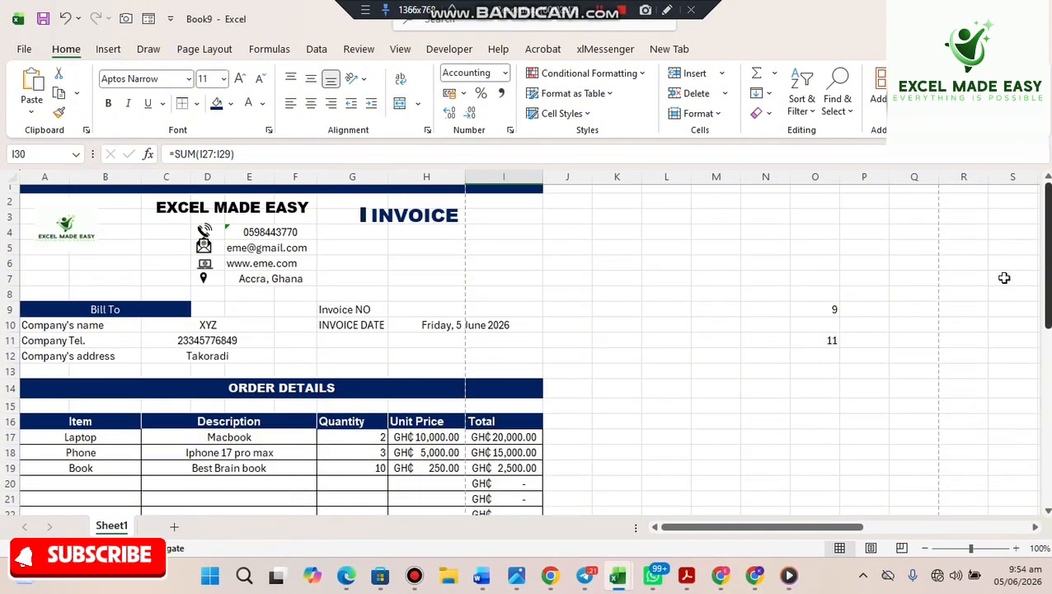
- Enter INV-001 as the Invoice NO in H9
click(437, 309)
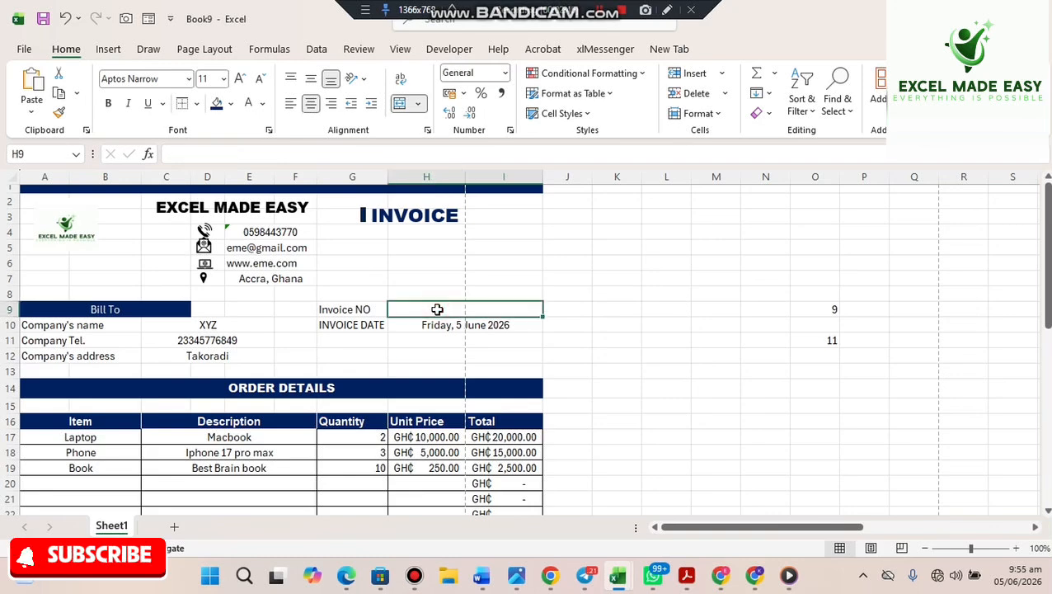
text(INV)
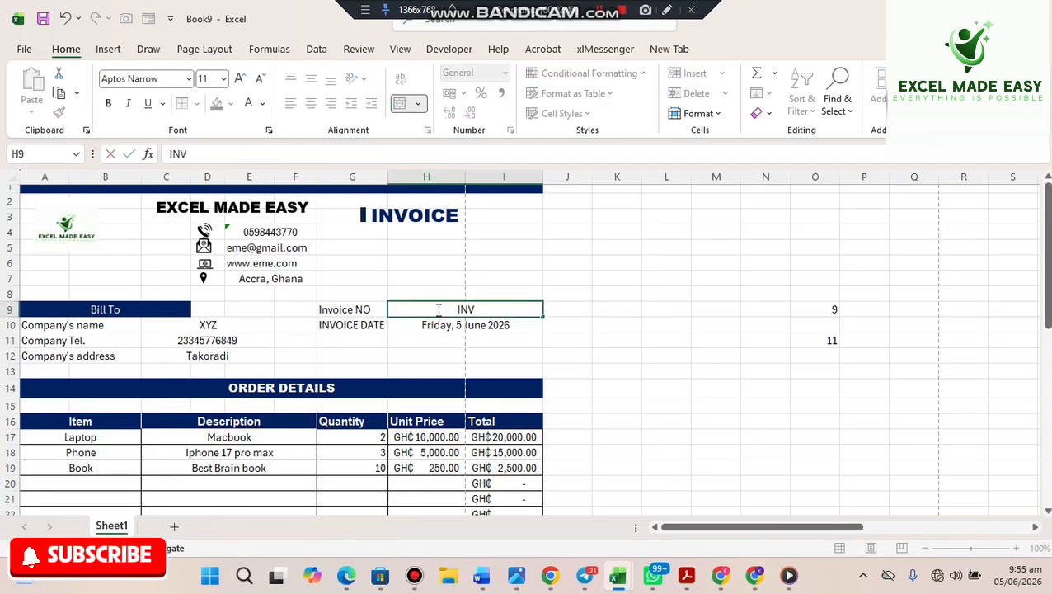
text(-001)
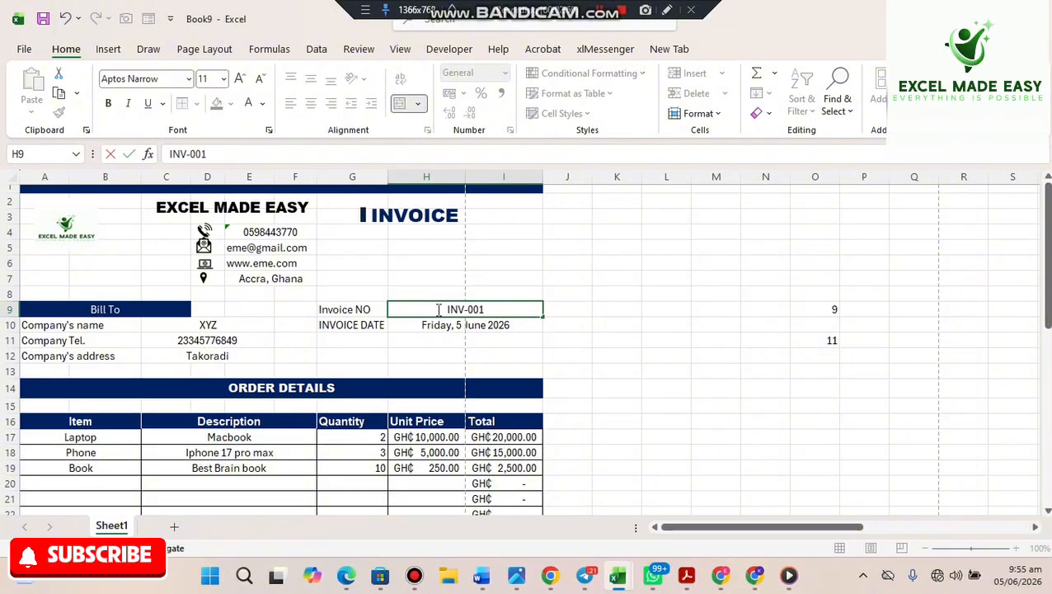
key(Return)
- Left-align the invoice number H9 and invoice date H10
click(437, 310)
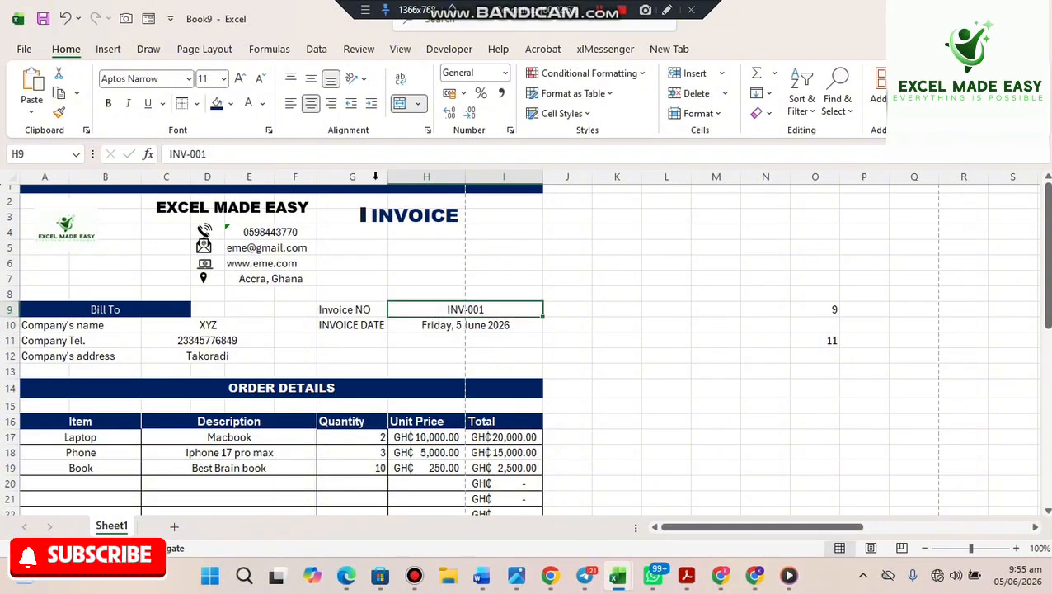
click(289, 104)
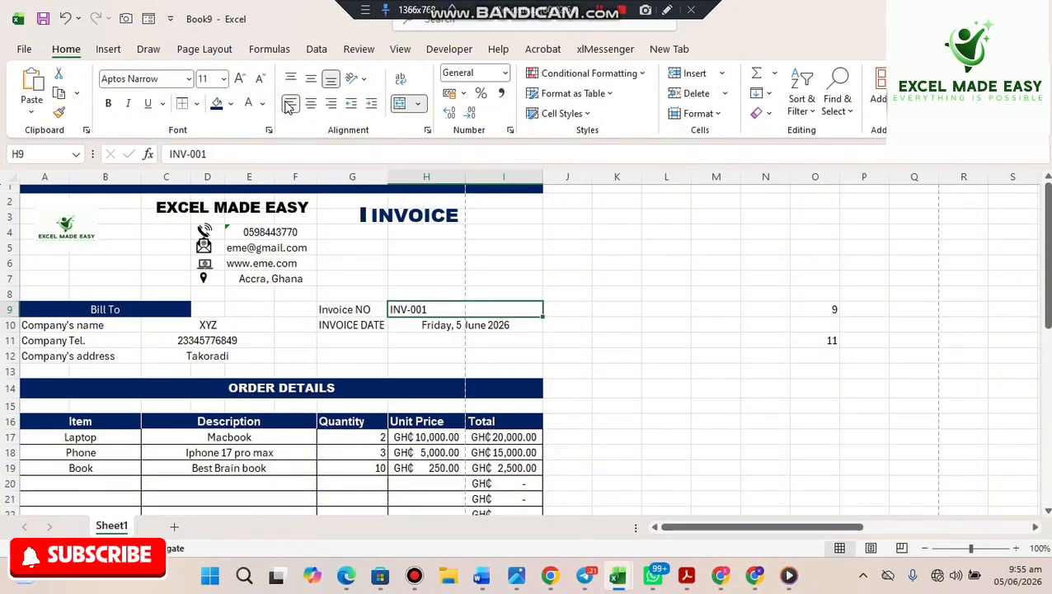
click(410, 324)
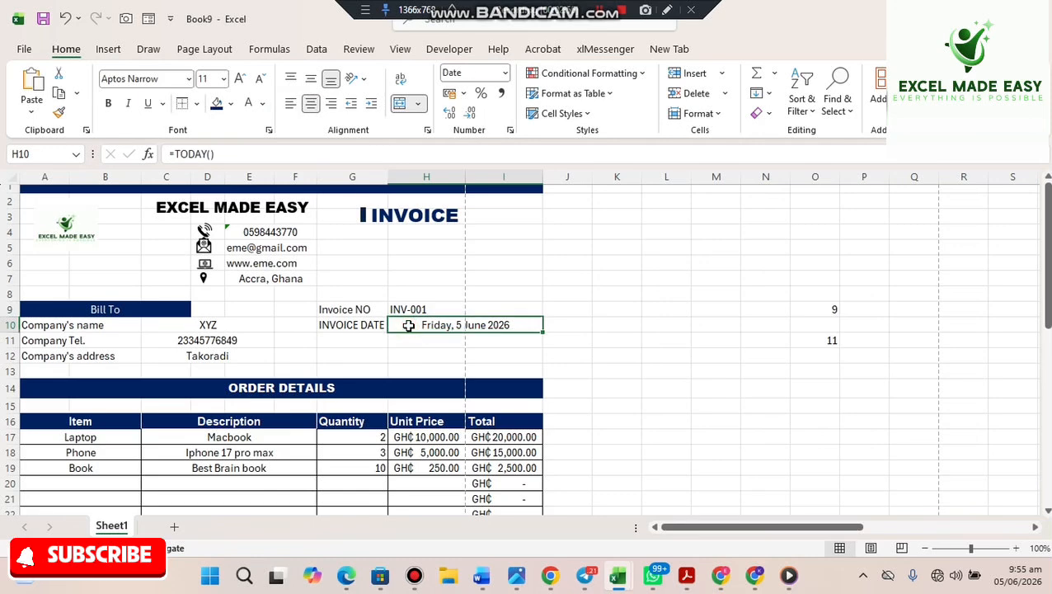
click(292, 103)
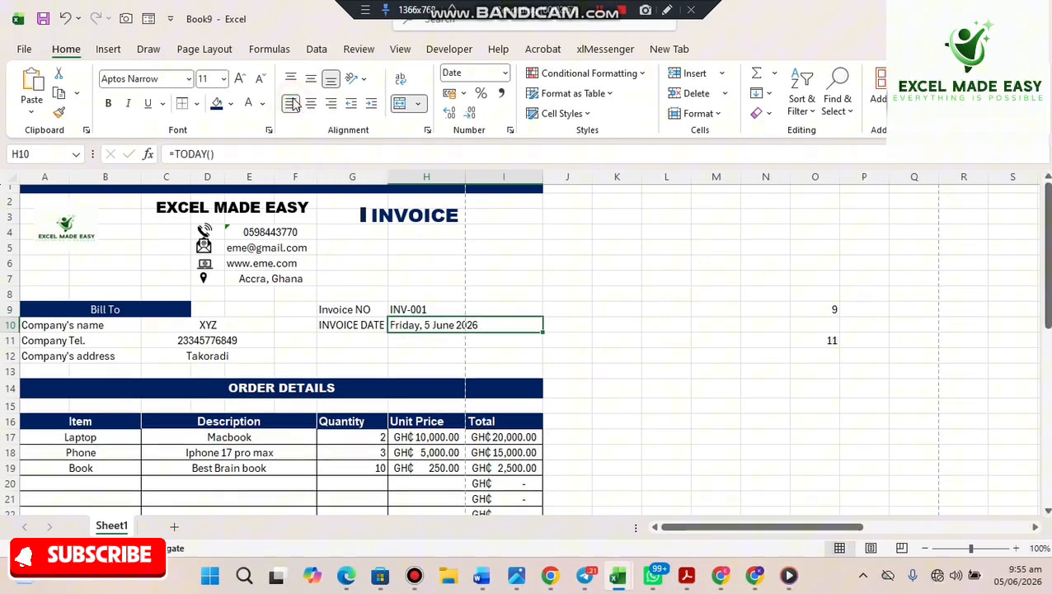
click(653, 243)
scroll(654, 243, down, 2)
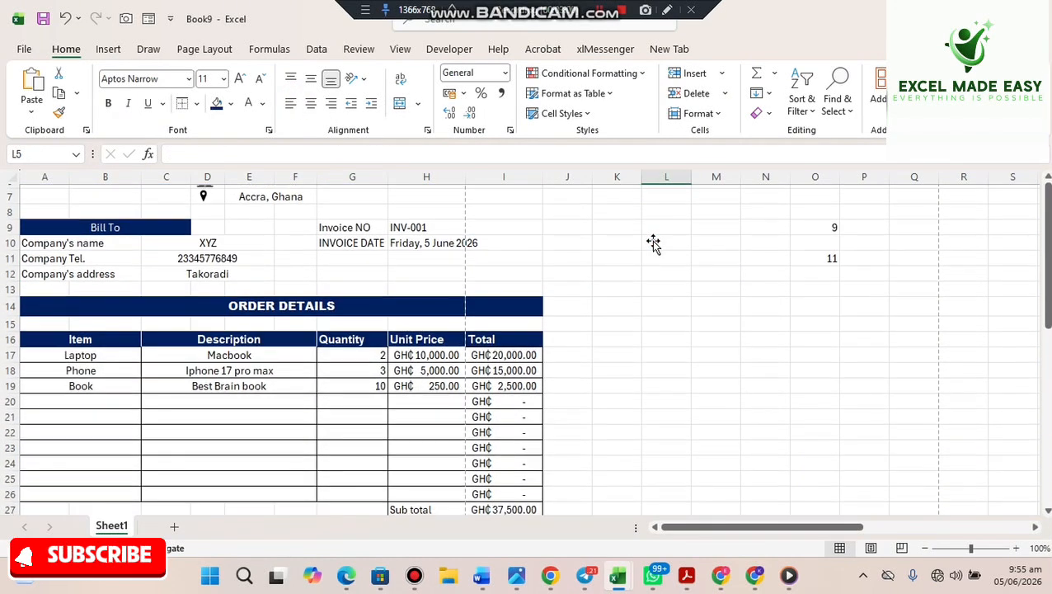
- Centre the Quantity values in G17:G26
drag(351, 352, 344, 395)
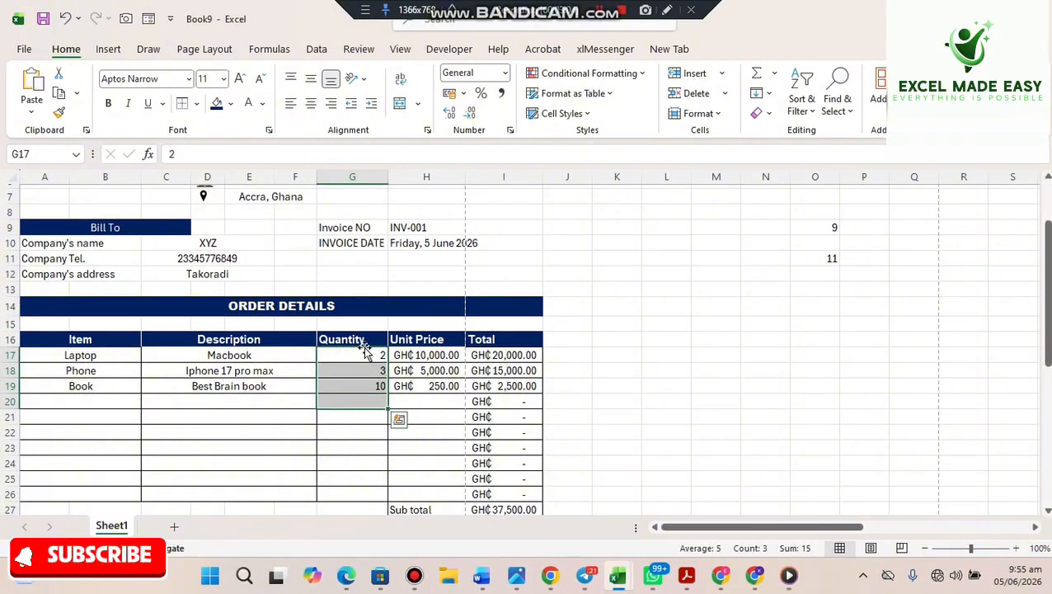
click(348, 371)
drag(352, 355, 329, 499)
click(311, 103)
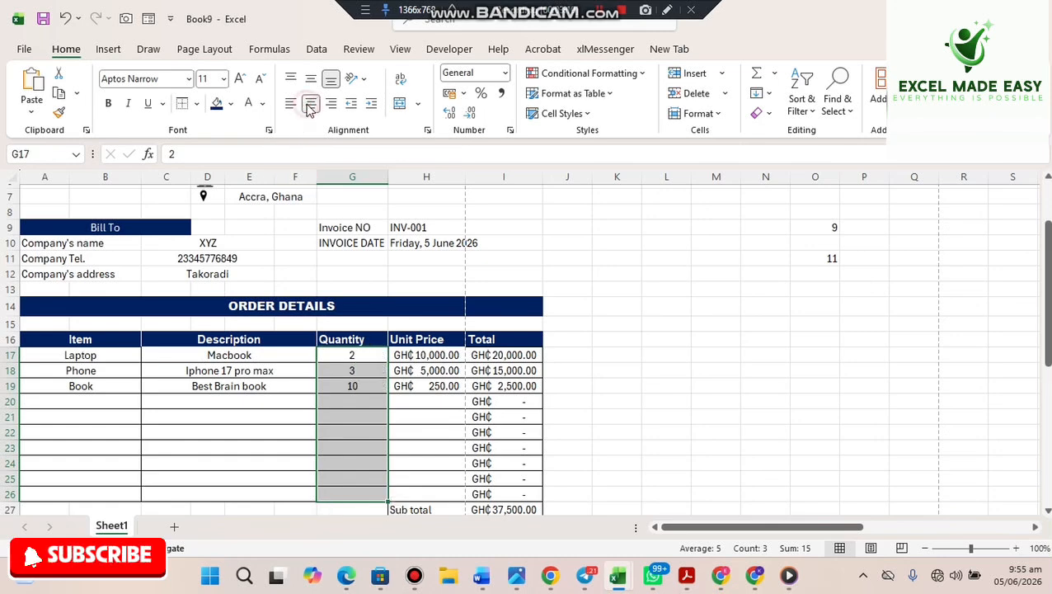
- Left-align the item names Laptop, Phone and Book in A17:B19
drag(88, 354, 82, 385)
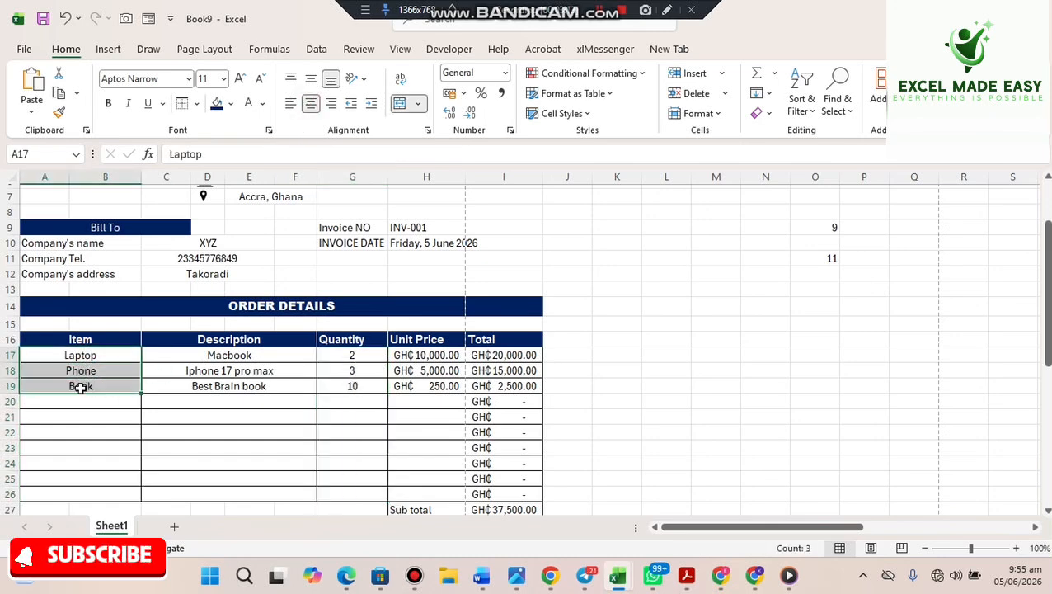
click(290, 103)
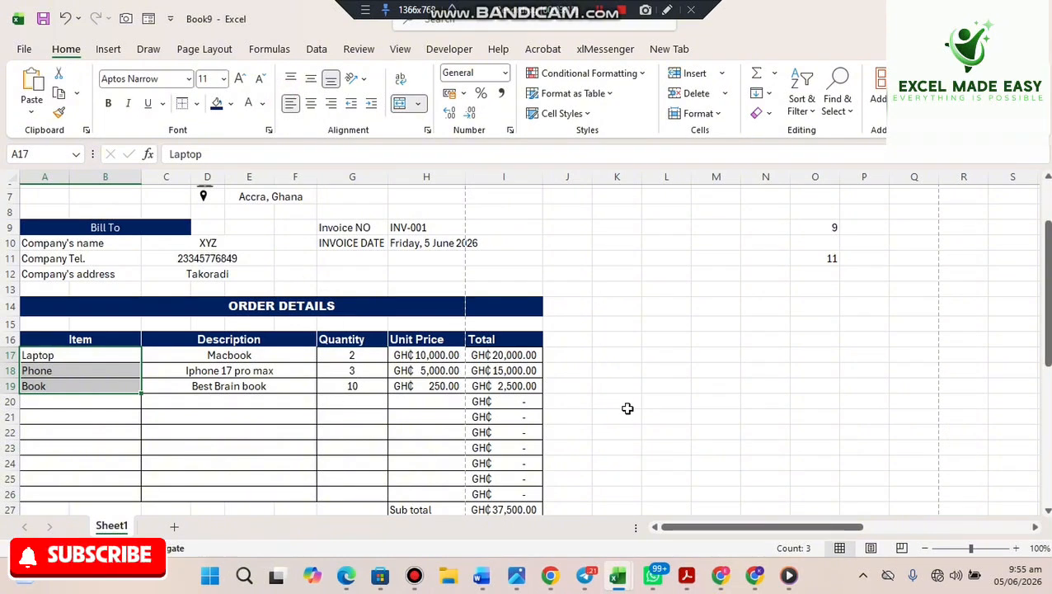
scroll(627, 408, down, 1)
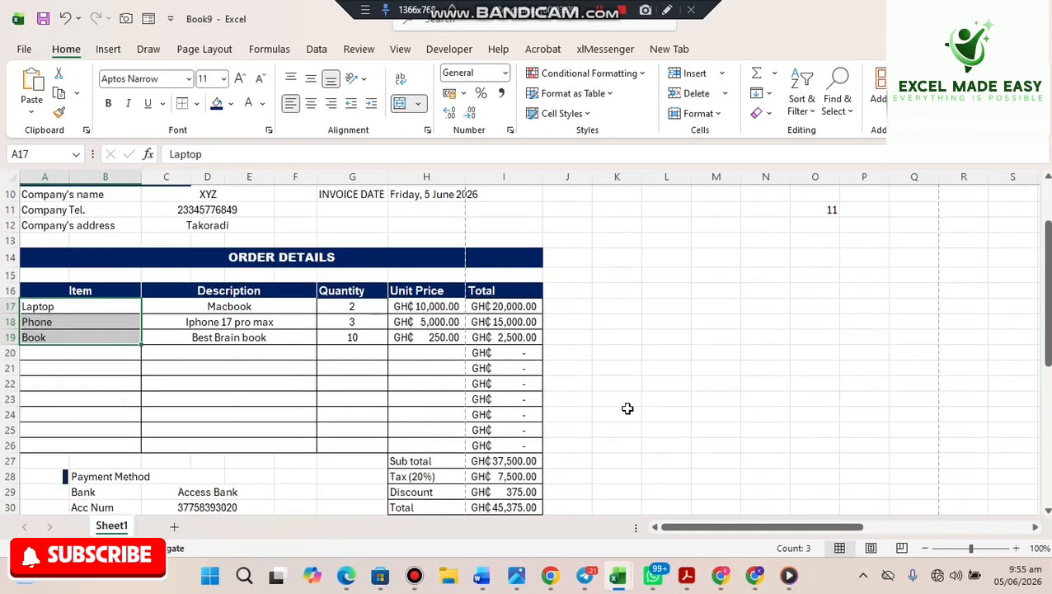
click(447, 351)
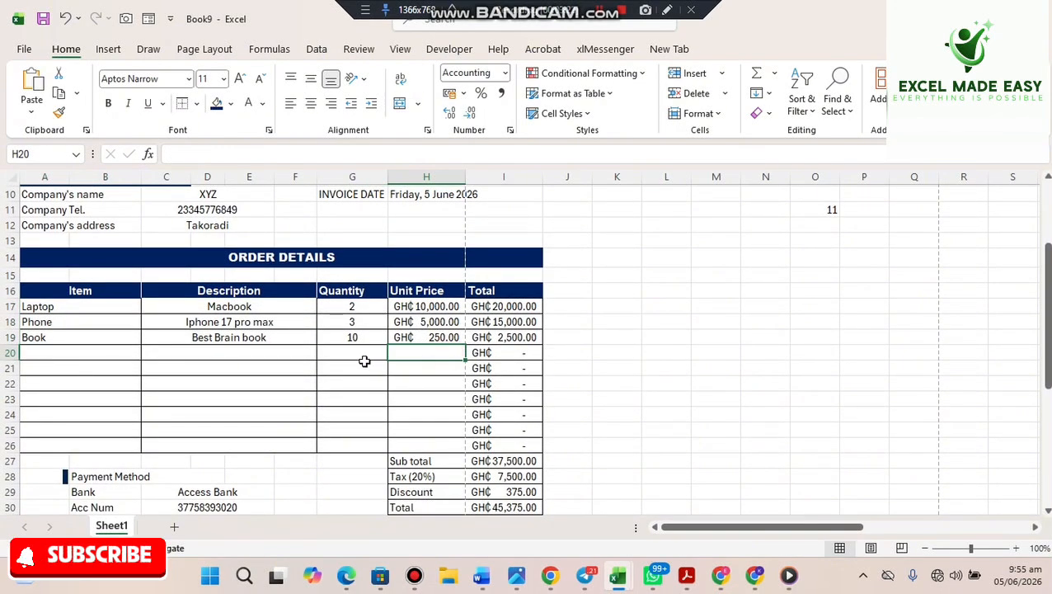
- Check the existing Total formulas in rows 20–22 and the Book row
click(497, 351)
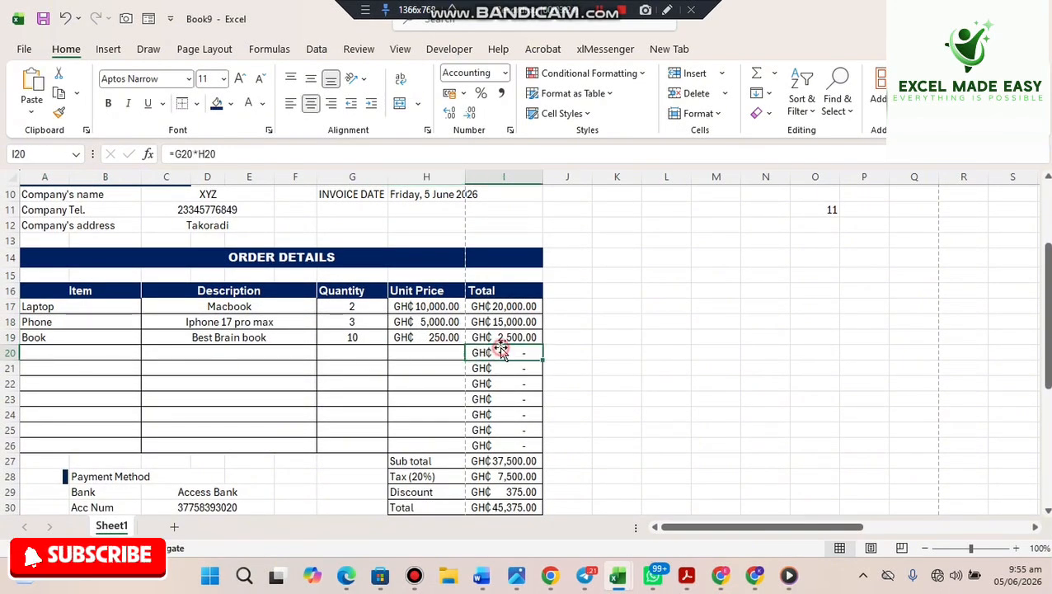
click(504, 367)
click(509, 384)
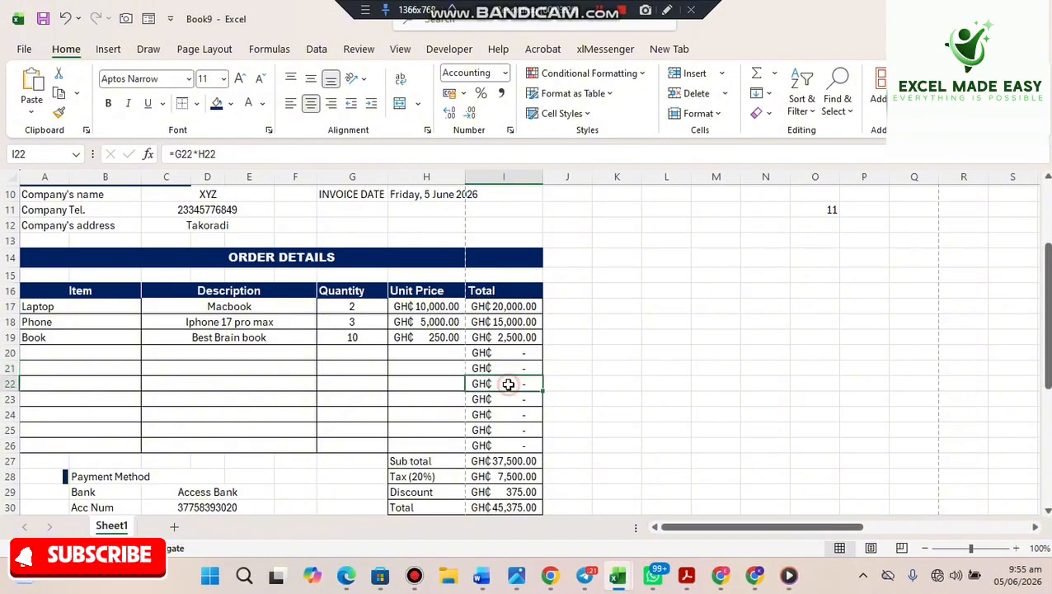
click(482, 345)
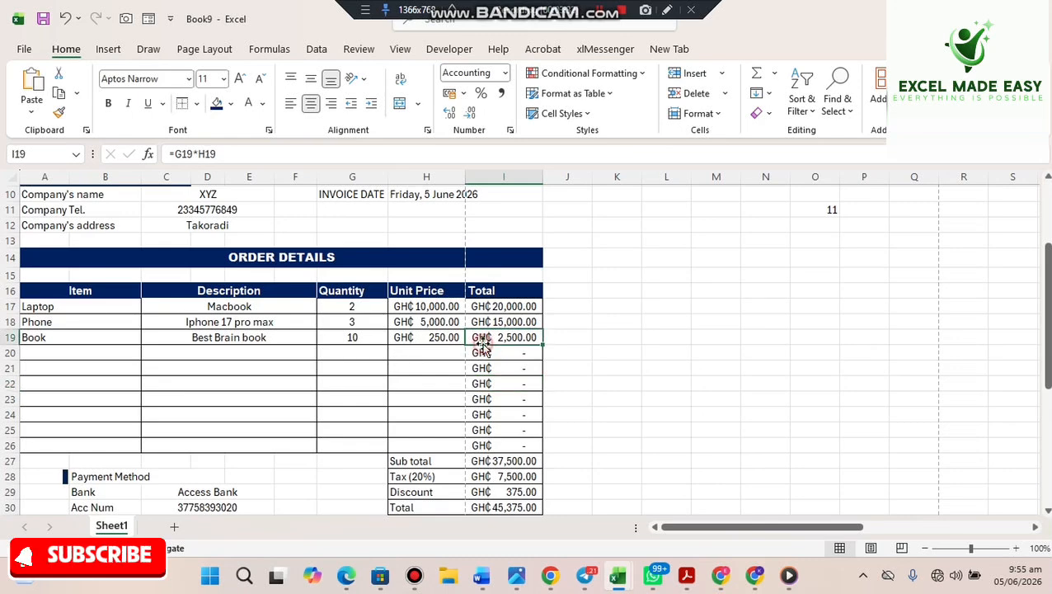
- Change the I17 Total formula to =IF(G17*H17=0,"",G17*H17)
click(352, 350)
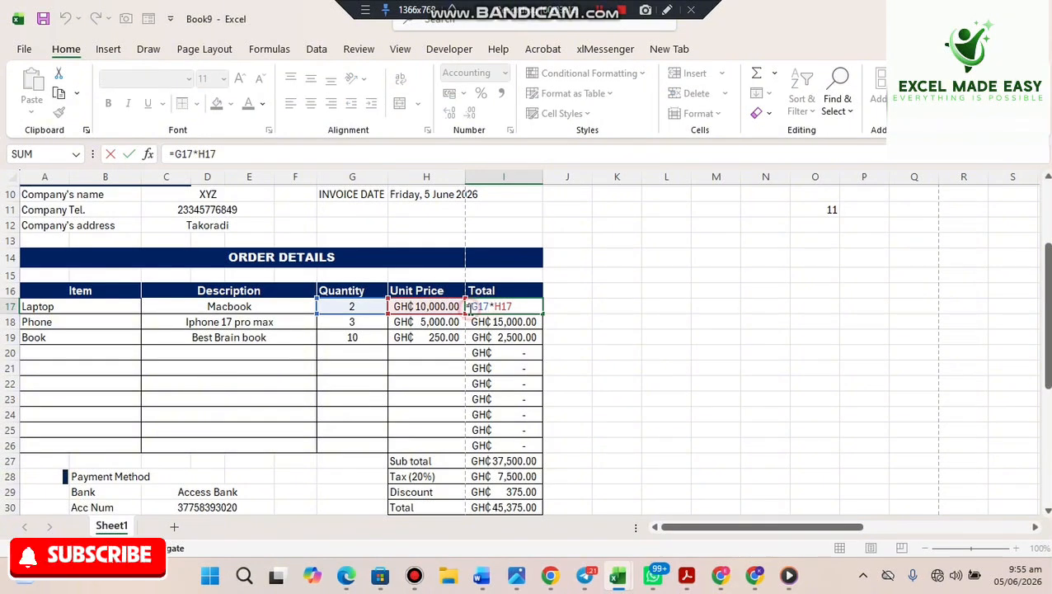
text(if)
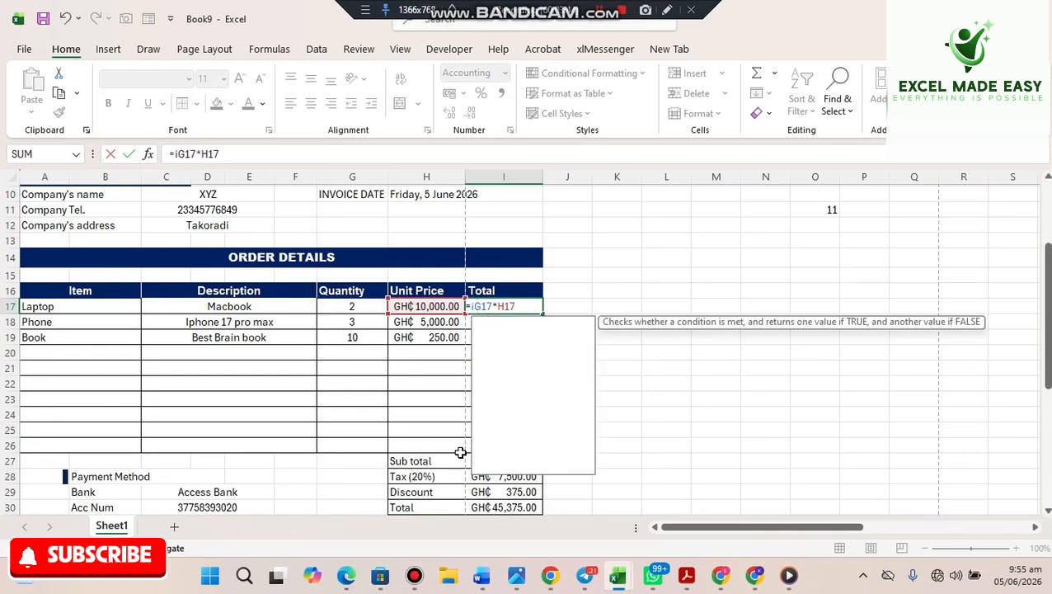
key(Tab)
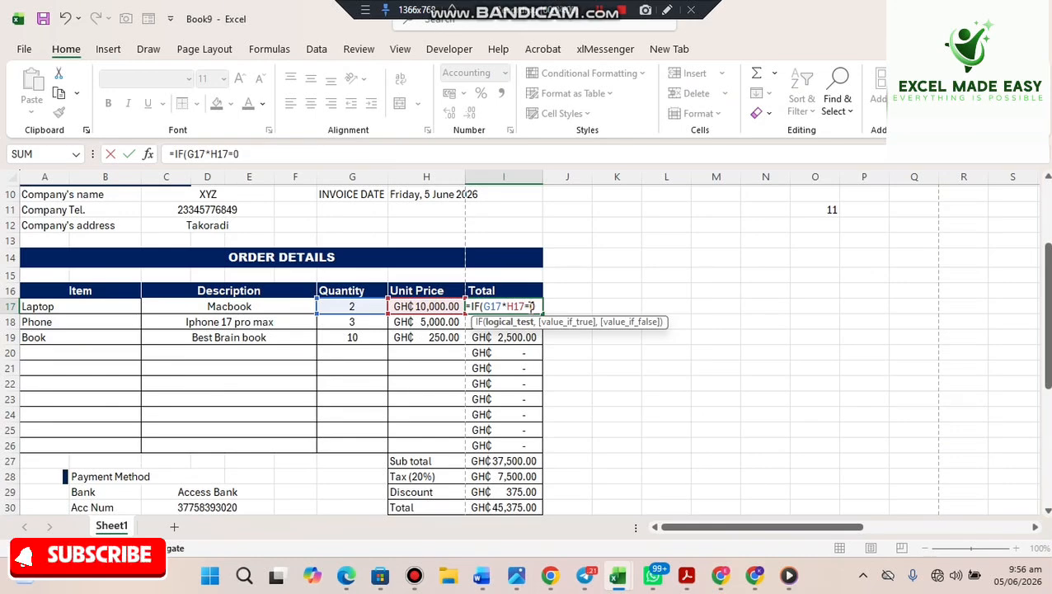
text(,)
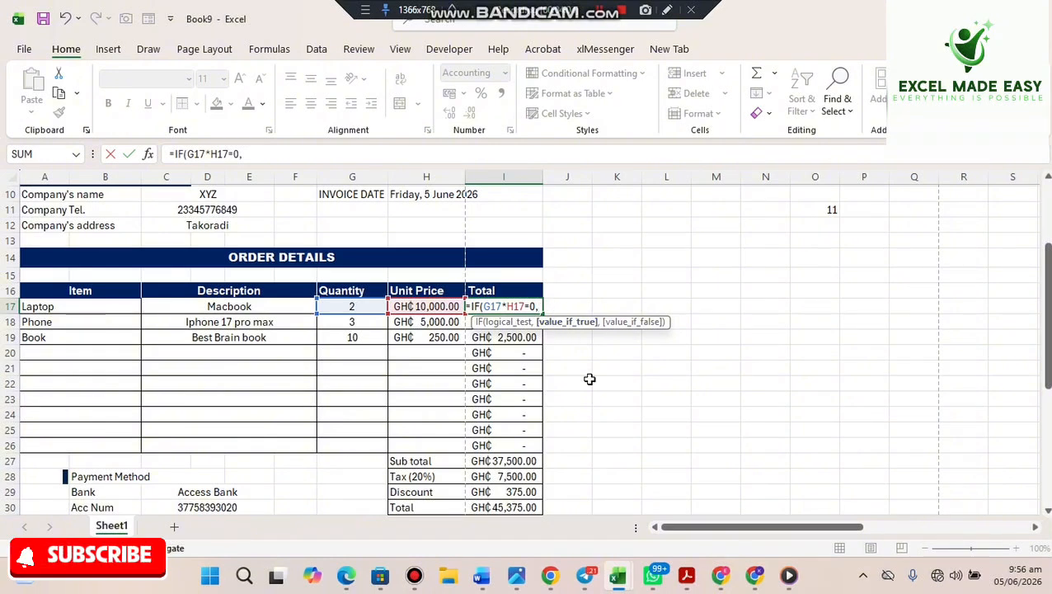
text(")
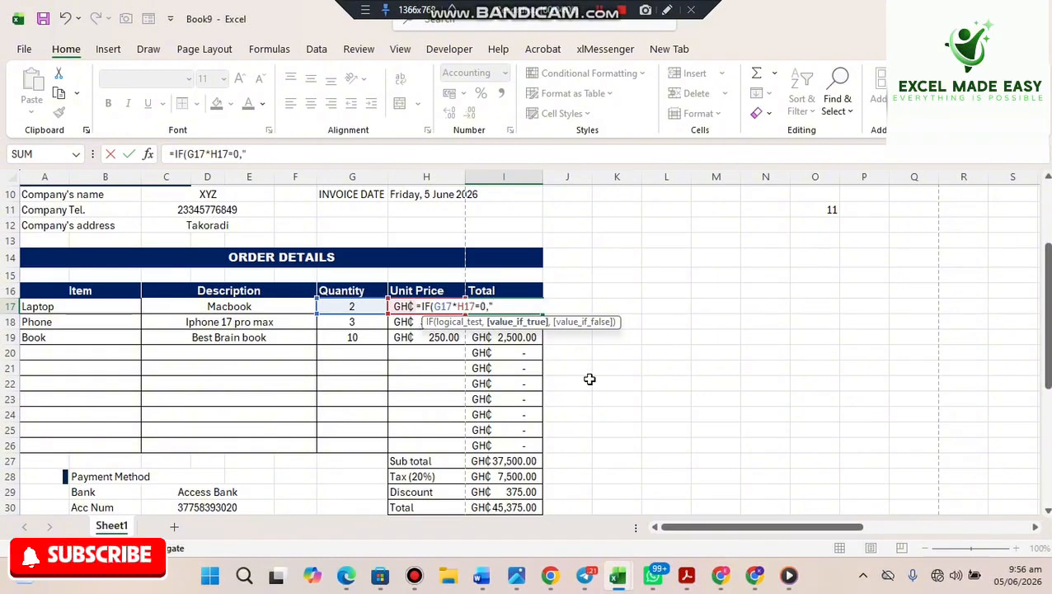
text(",)
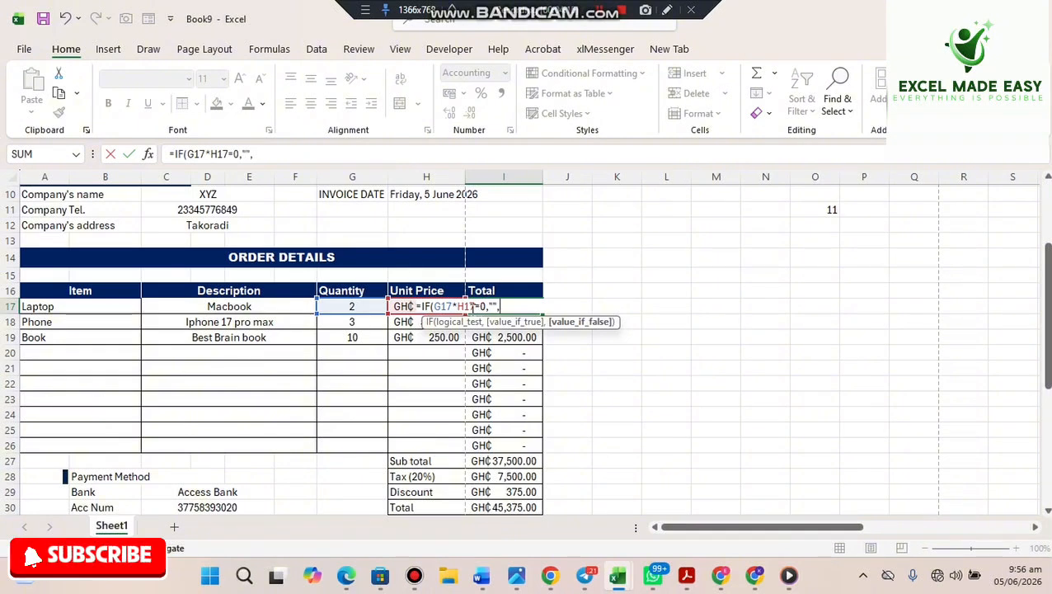
drag(475, 306, 435, 306)
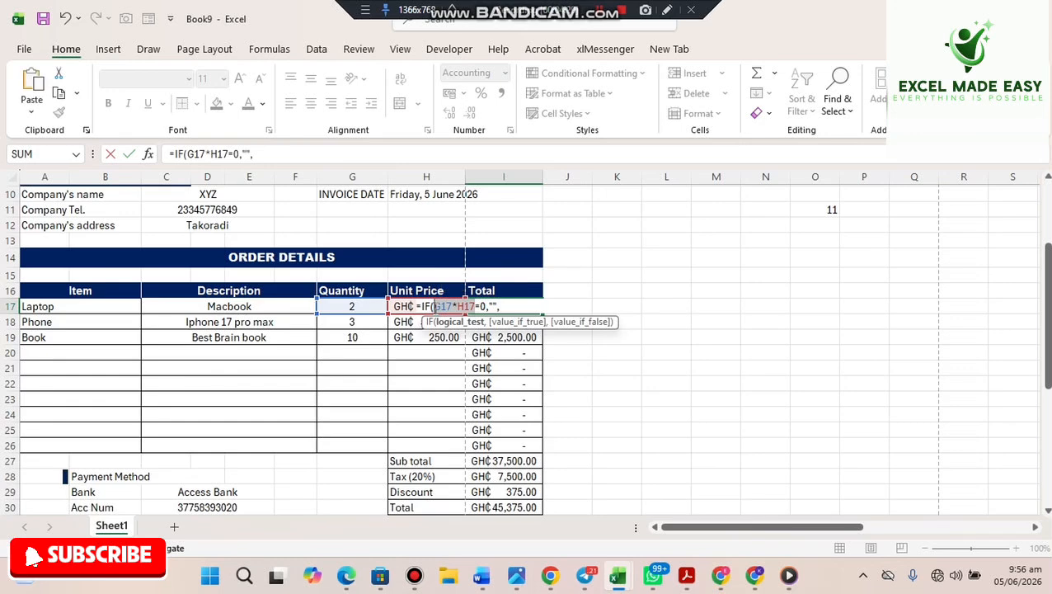
click(509, 305)
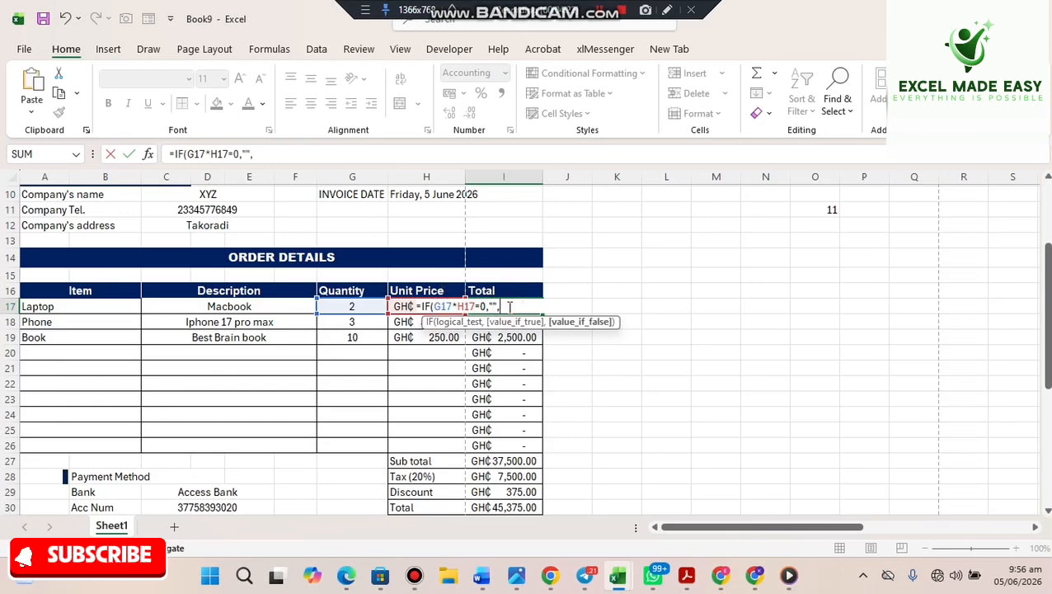
text(v)
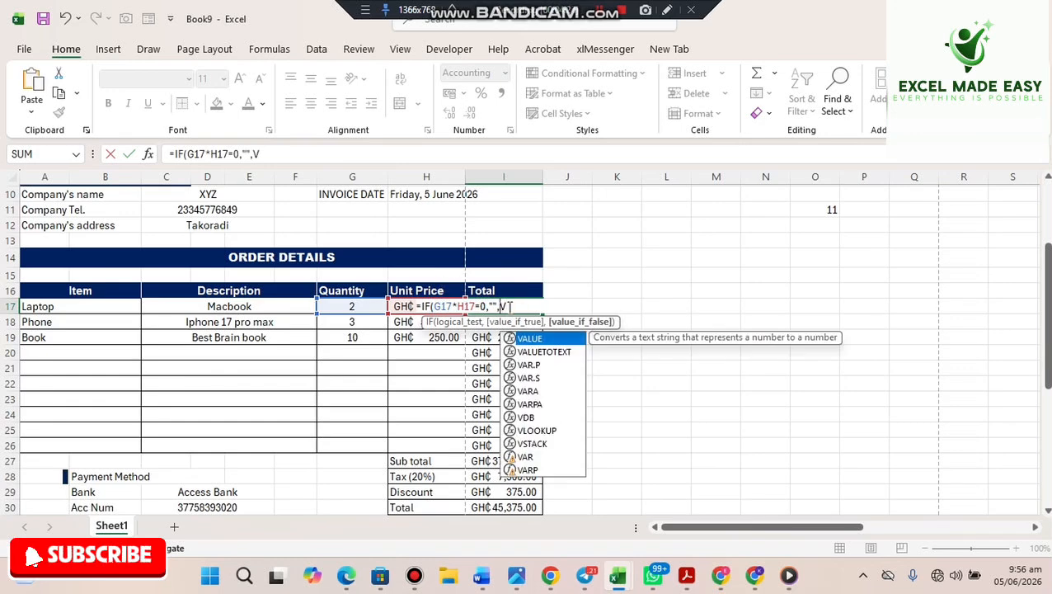
key(BackSpace)
text(G17*H17))
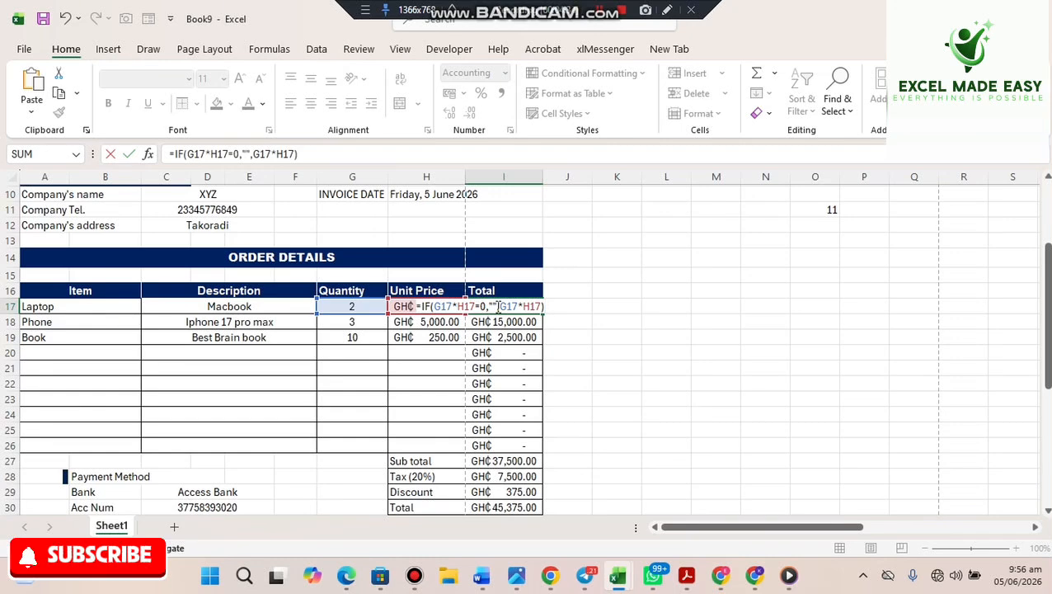
key(Return)
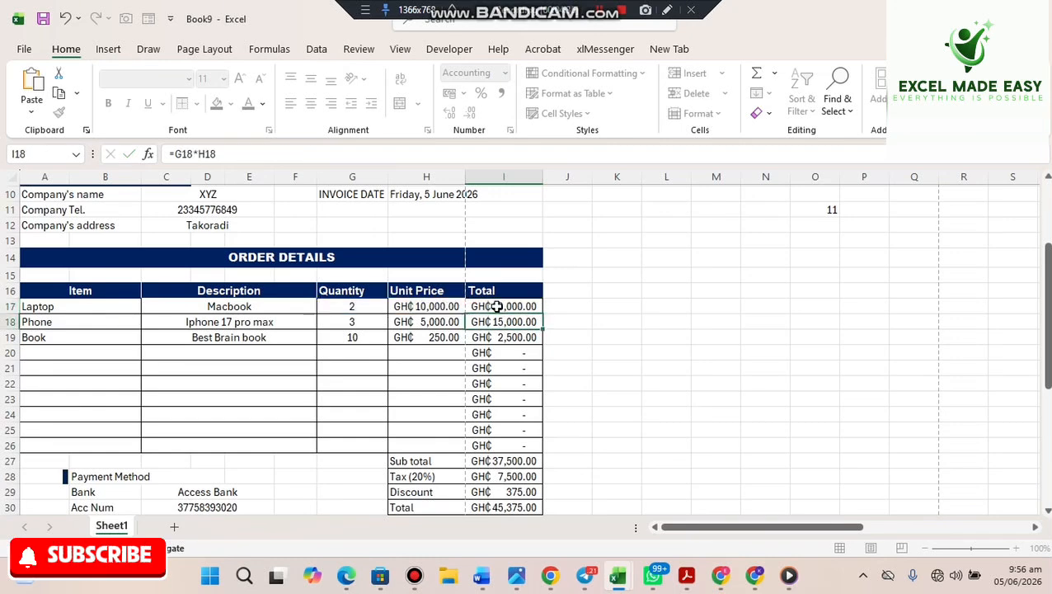
- Fill the new IF formula down from I17 to I26
click(496, 304)
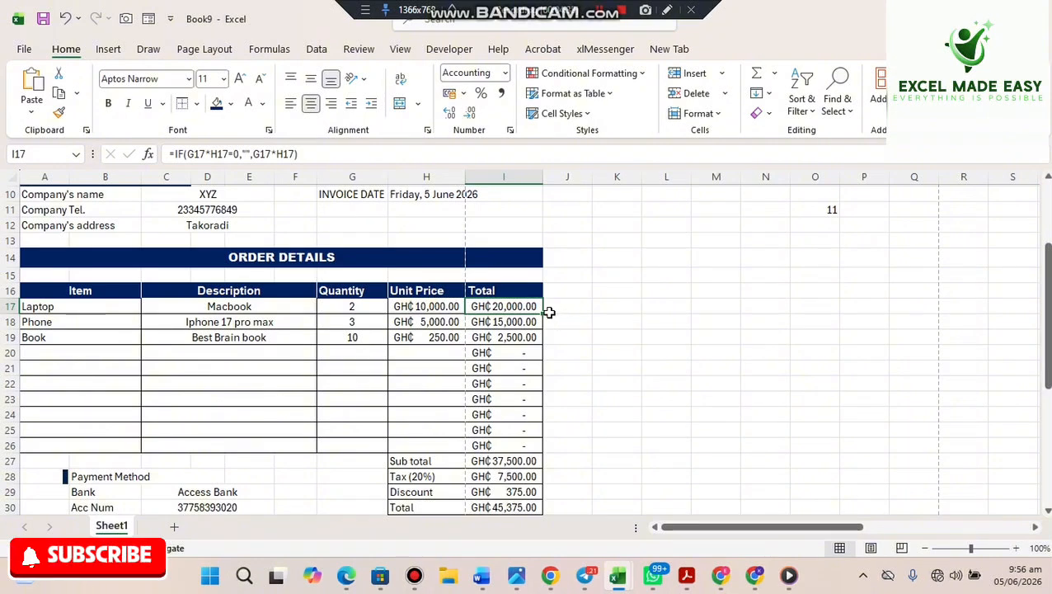
drag(543, 314, 518, 446)
click(662, 386)
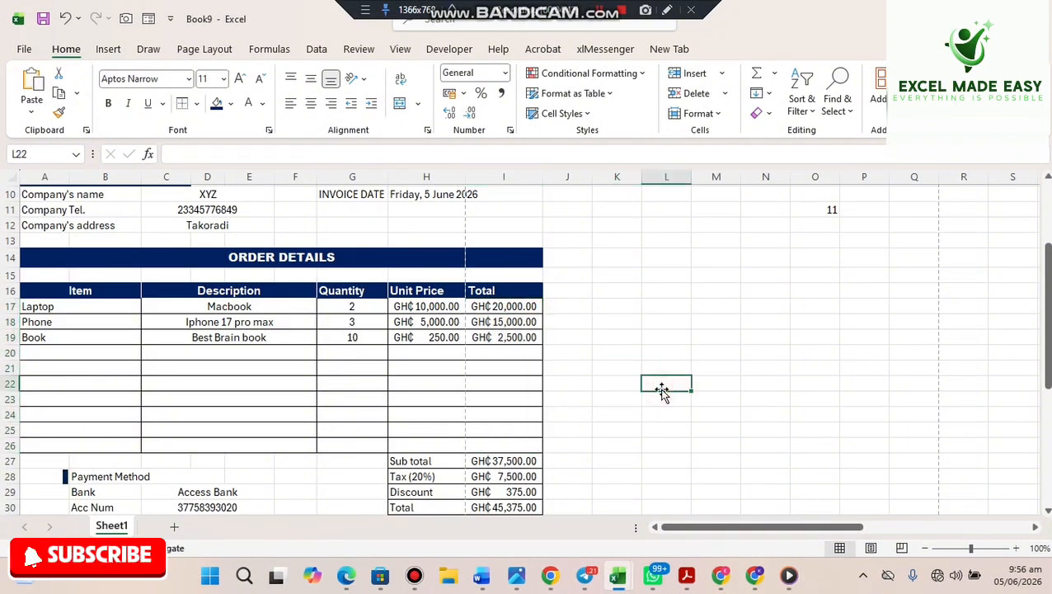
- Enter Cloth in A20 and left-align the Item cells A20:B26
click(69, 354)
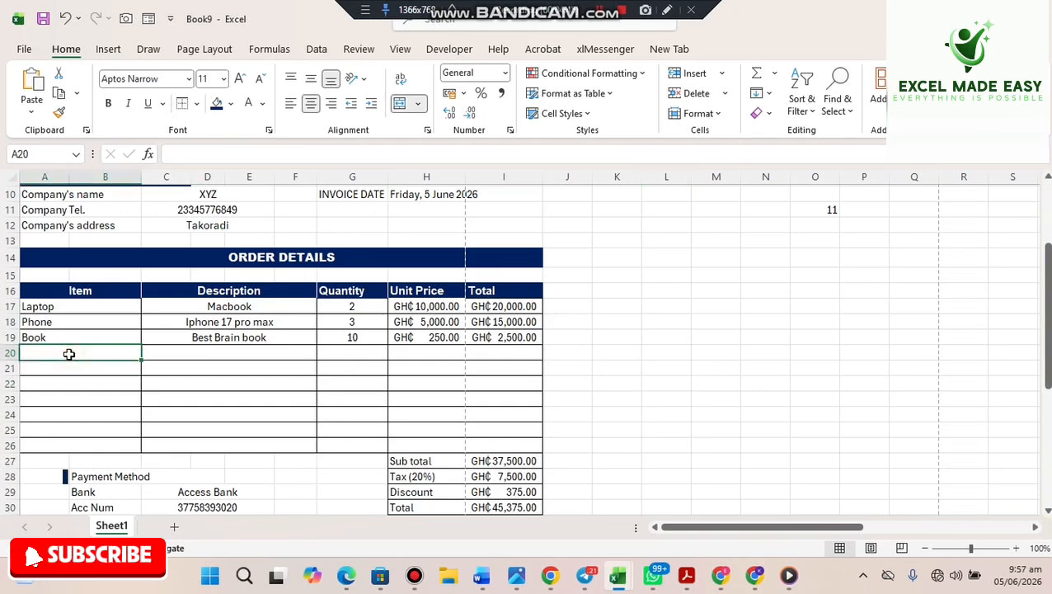
text(Cloth)
drag(68, 353, 42, 438)
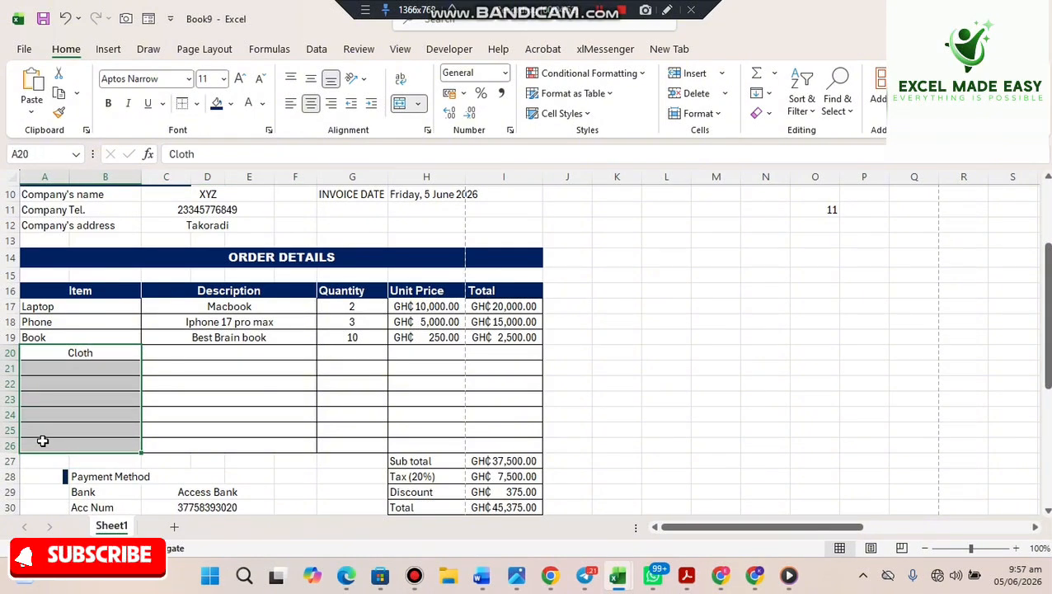
click(291, 103)
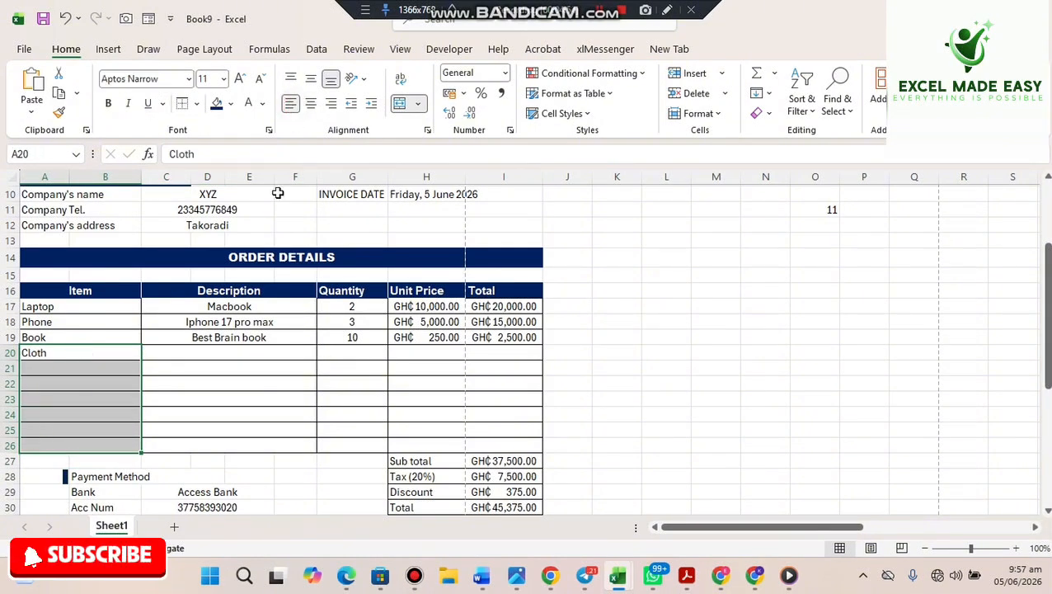
- Fill row 20 with description GTP, quantity 5 and unit price 100
click(208, 358)
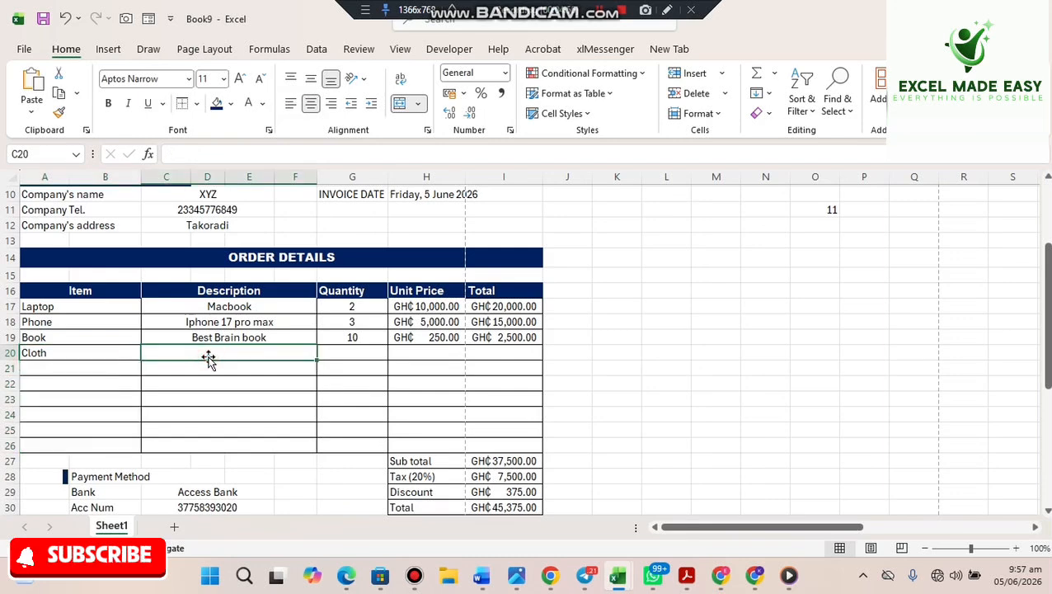
text(GTP)
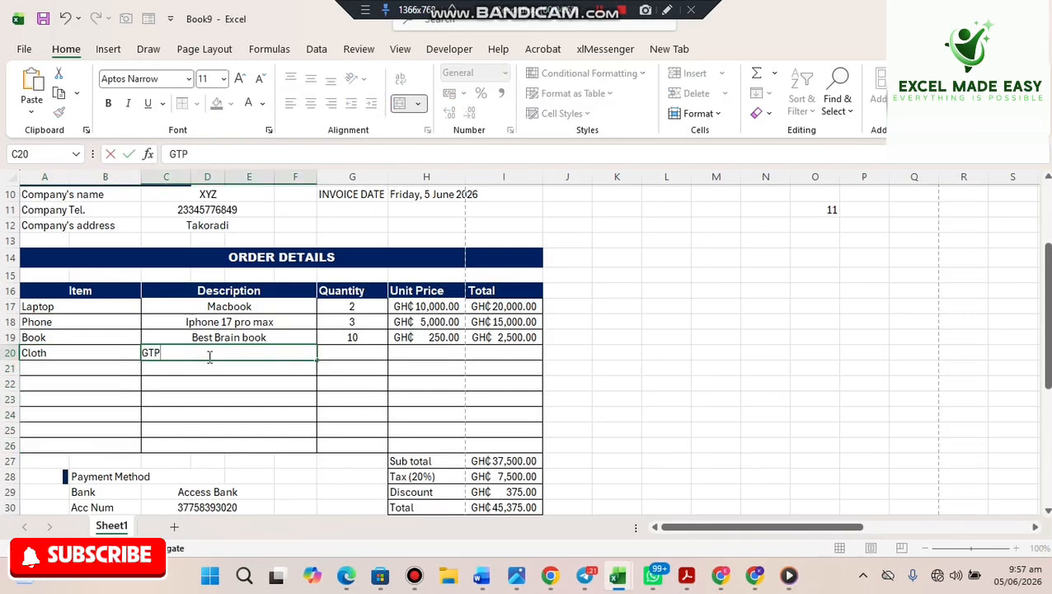
key(Tab)
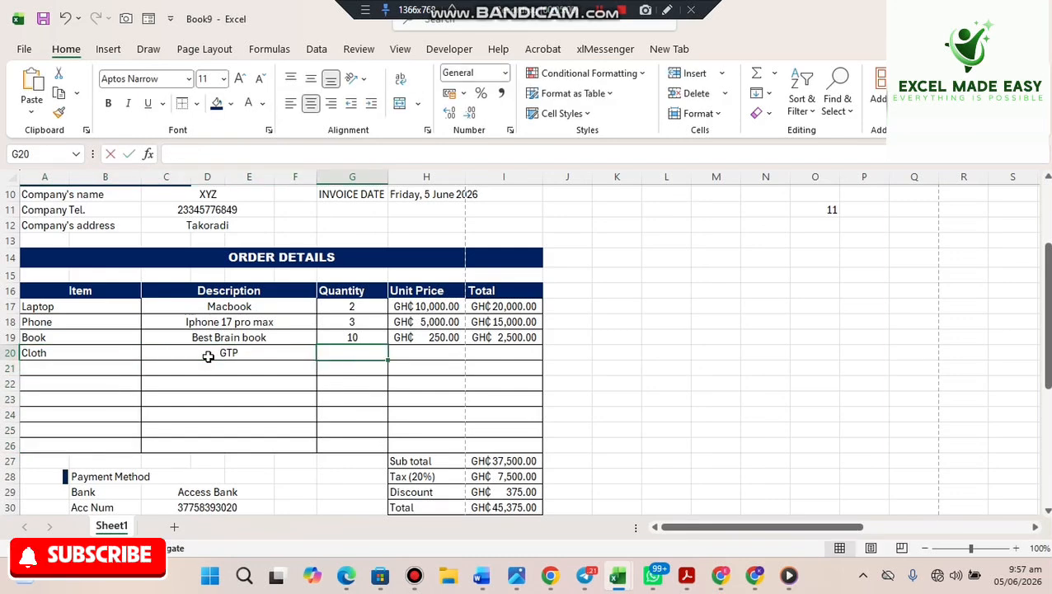
text(5)
key(Tab)
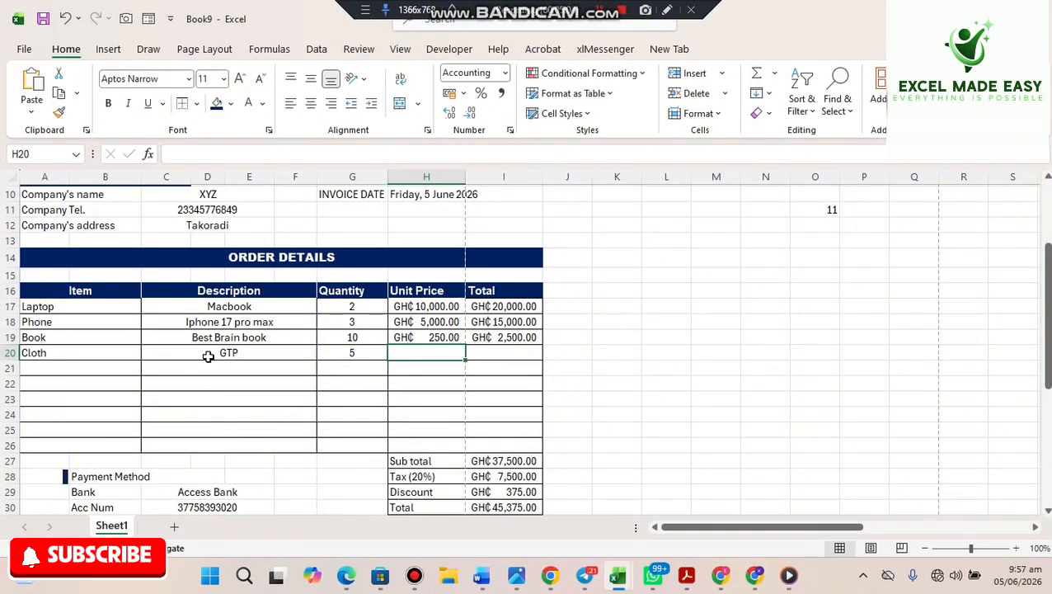
text(100)
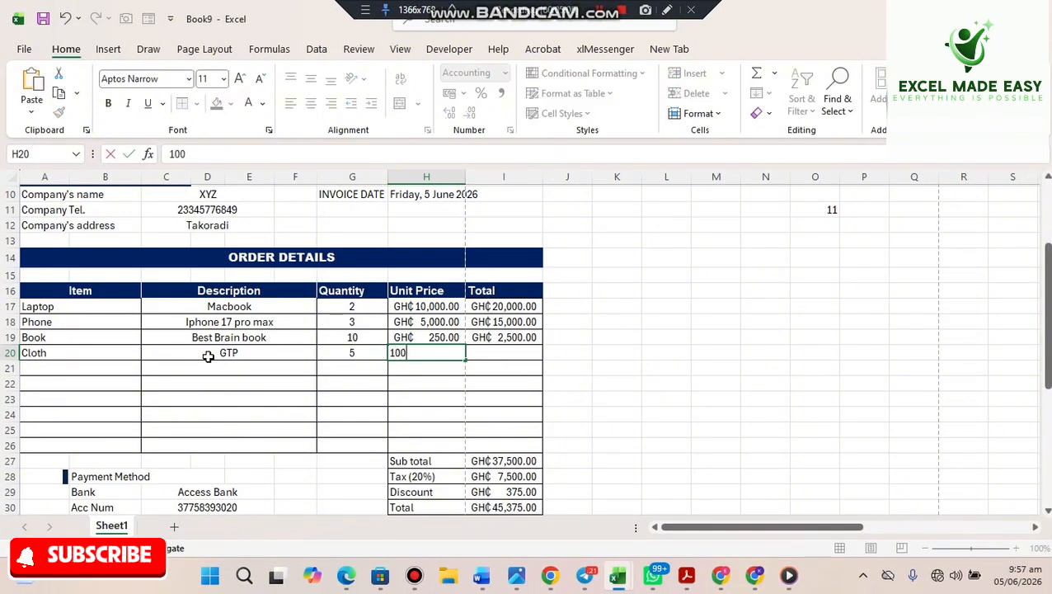
click(209, 364)
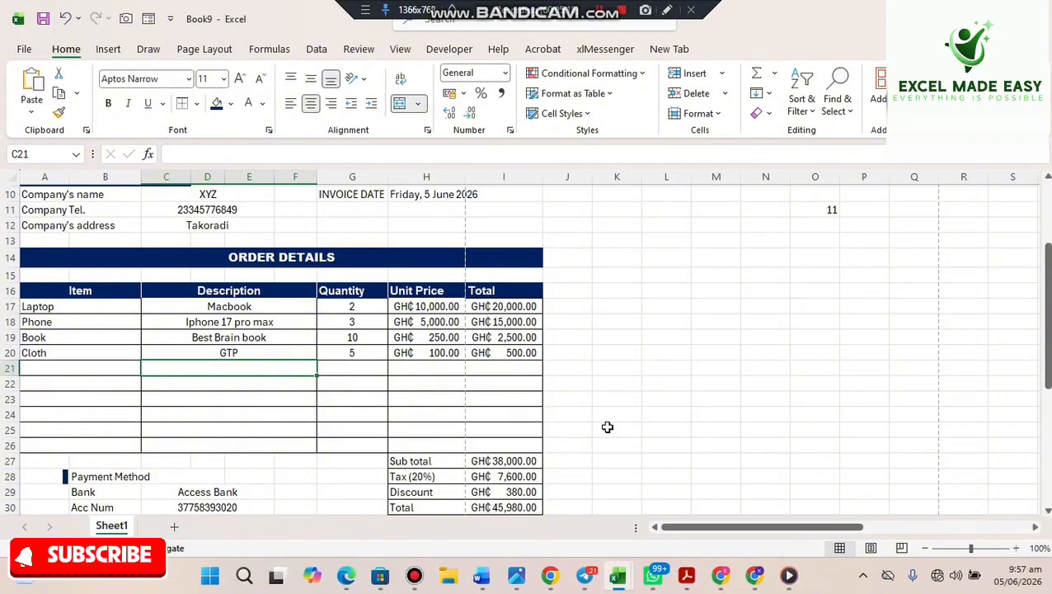
scroll(1030, 448, down, 5)
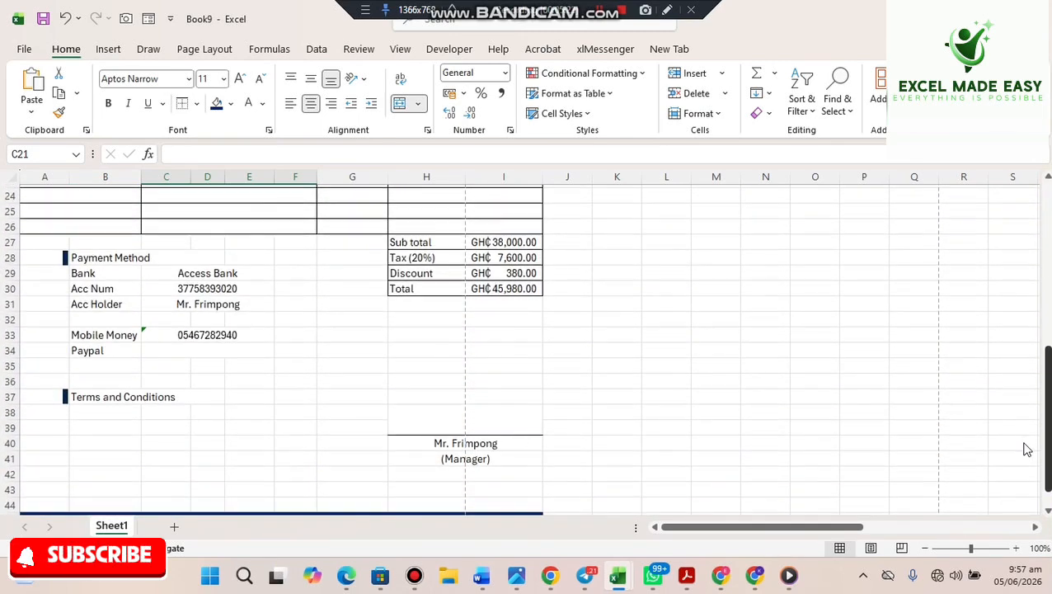
scroll(1017, 481, down, 1)
scroll(1017, 405, up, 5)
scroll(1015, 330, up, 3)
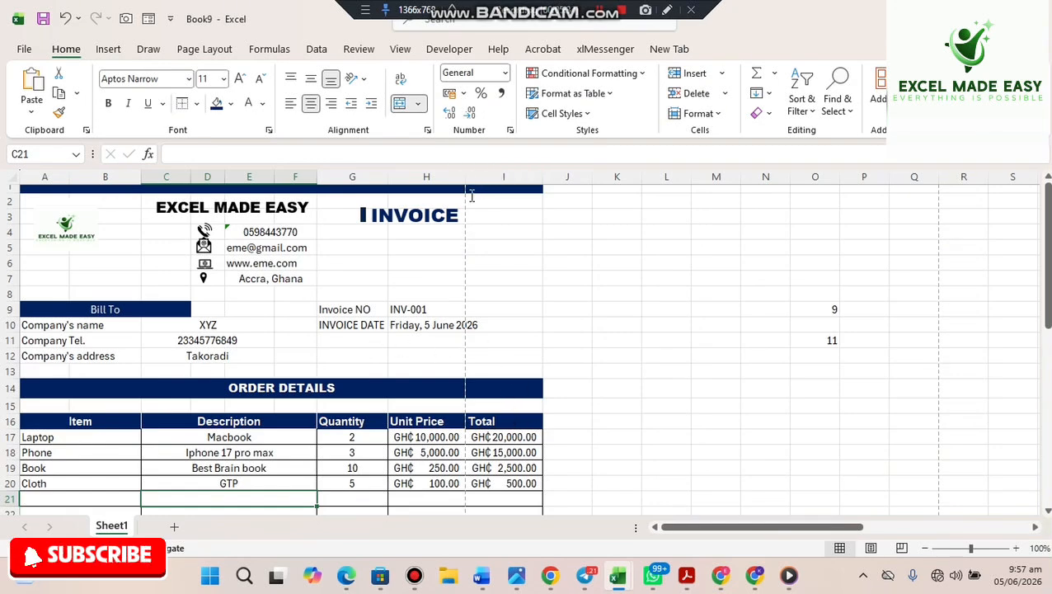
click(401, 452)
key(ctrl+p)
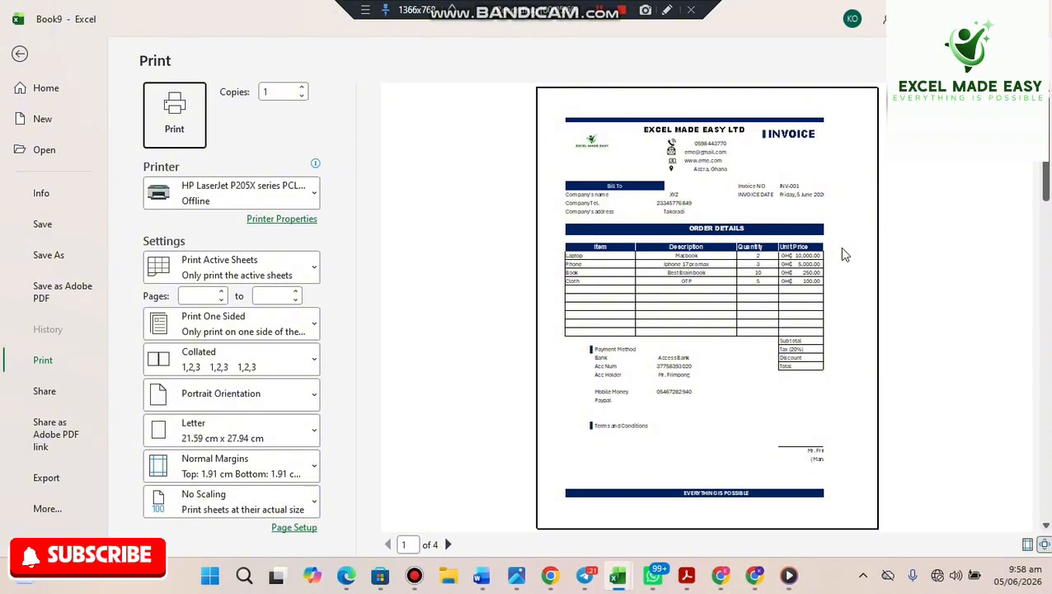
key(Escape)
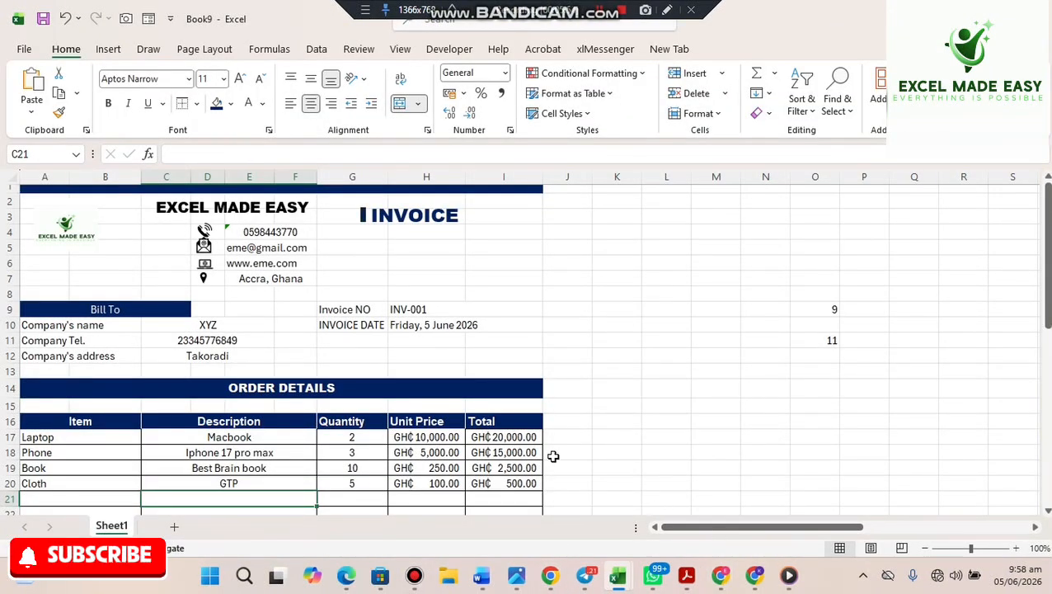
scroll(554, 457, down, 2)
scroll(554, 456, up, 2)
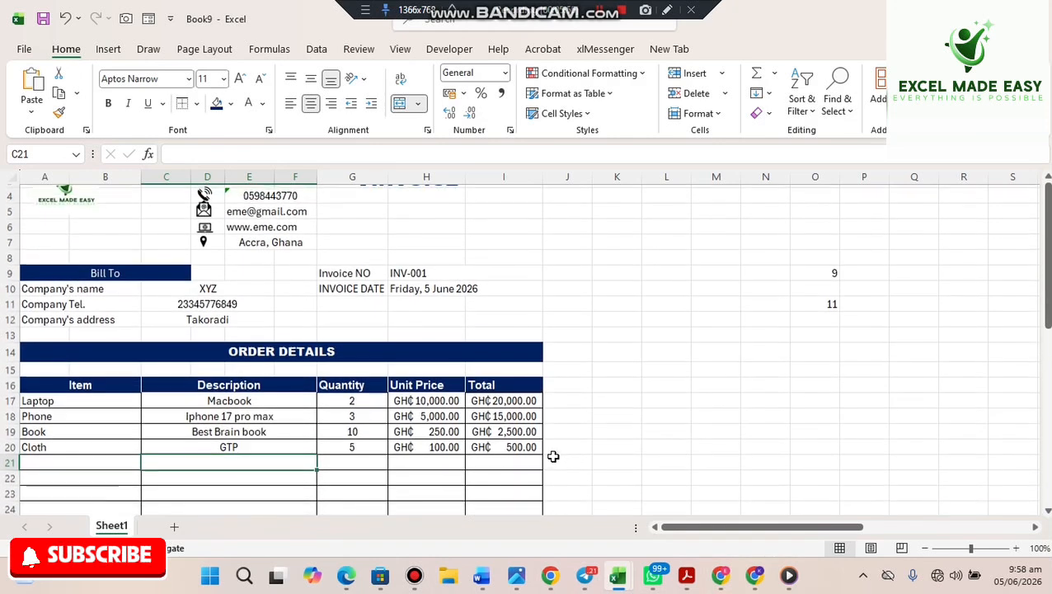
scroll(553, 456, up, 1)
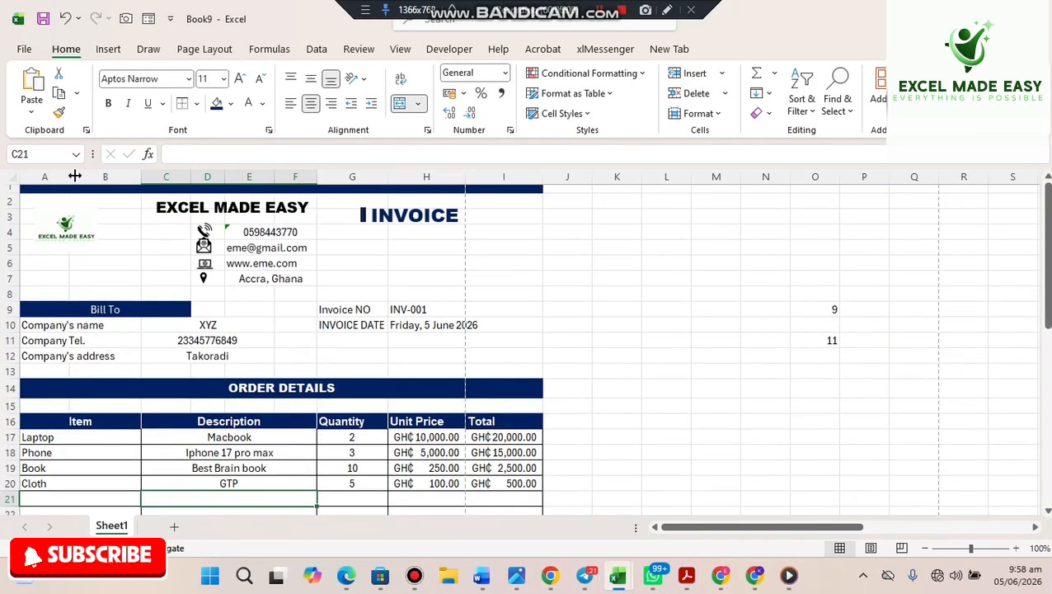
- Narrow columns A, B and C of the invoice
drag(74, 178, 56, 178)
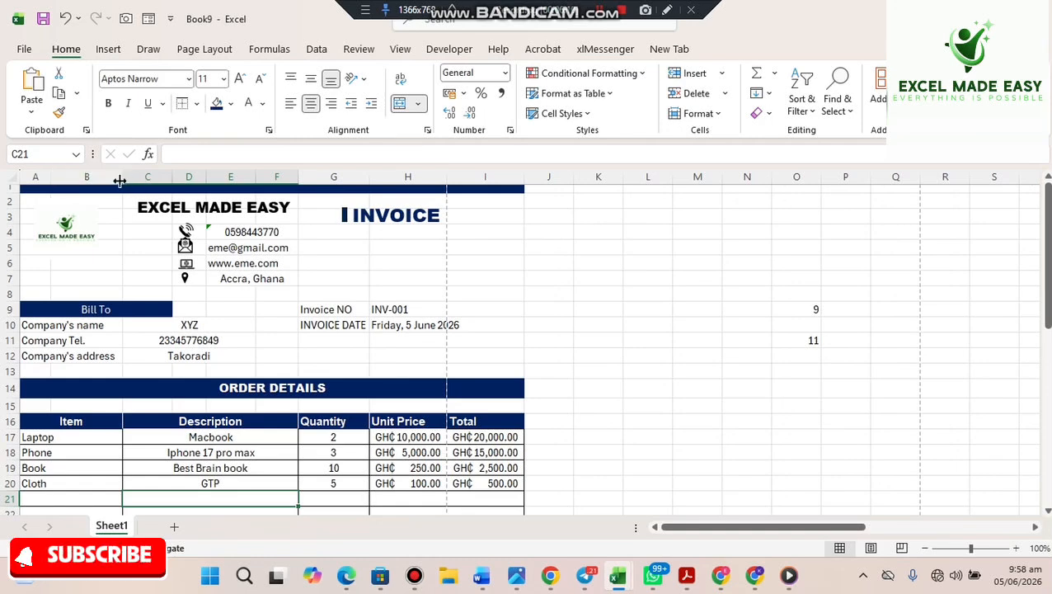
drag(118, 180, 113, 180)
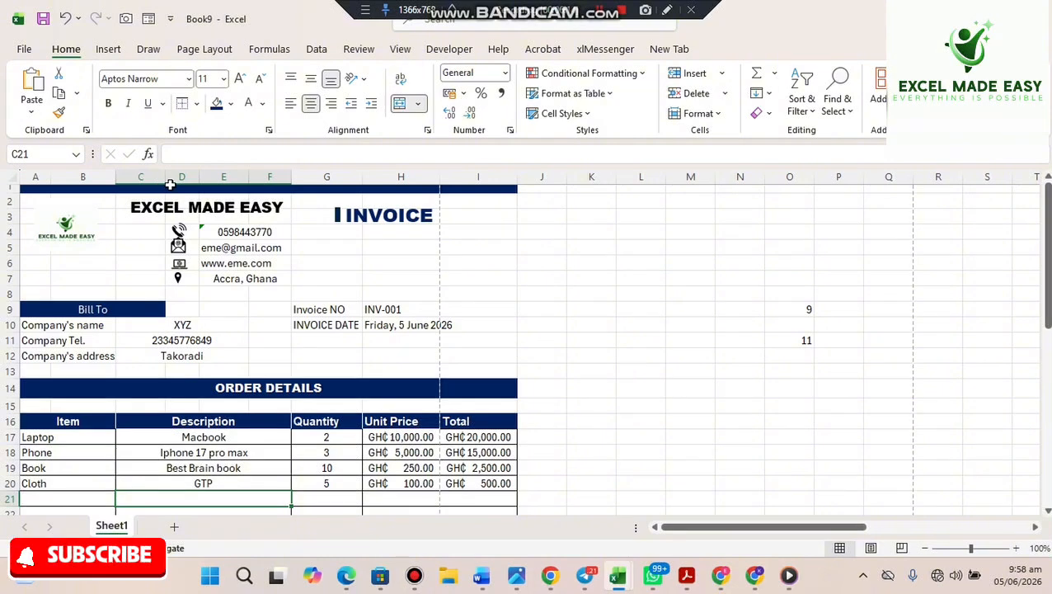
drag(165, 178, 151, 178)
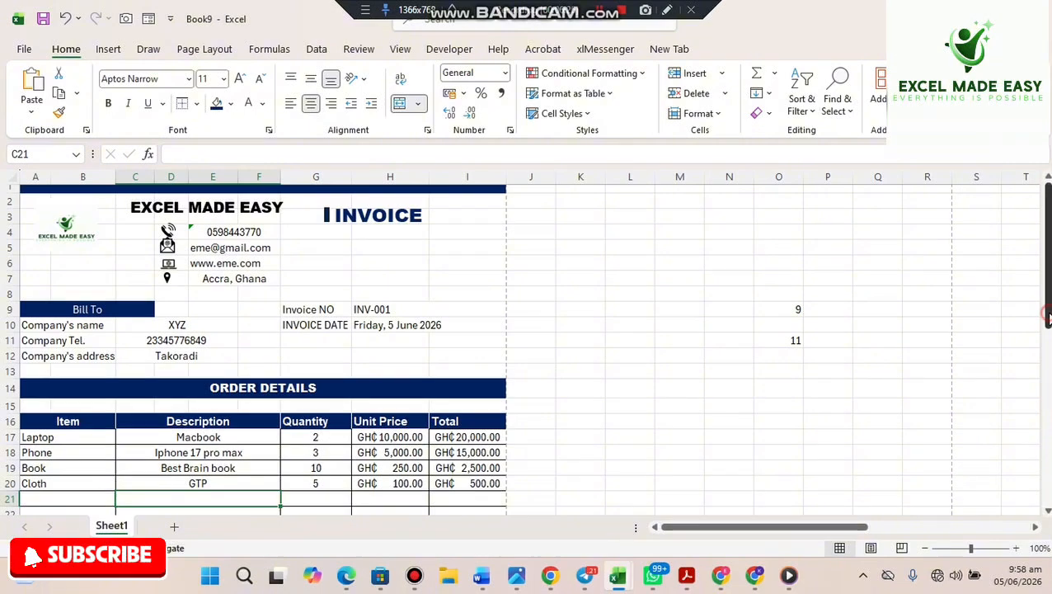
drag(1045, 314, 1043, 443)
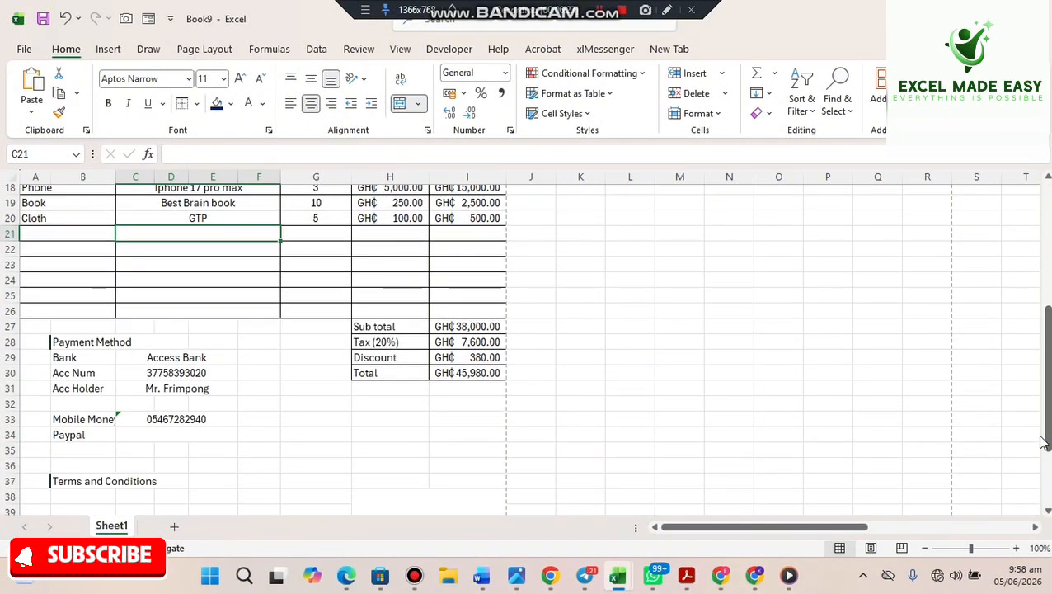
- Check in print preview that the invoice fits on one page
key(ctrl+p)
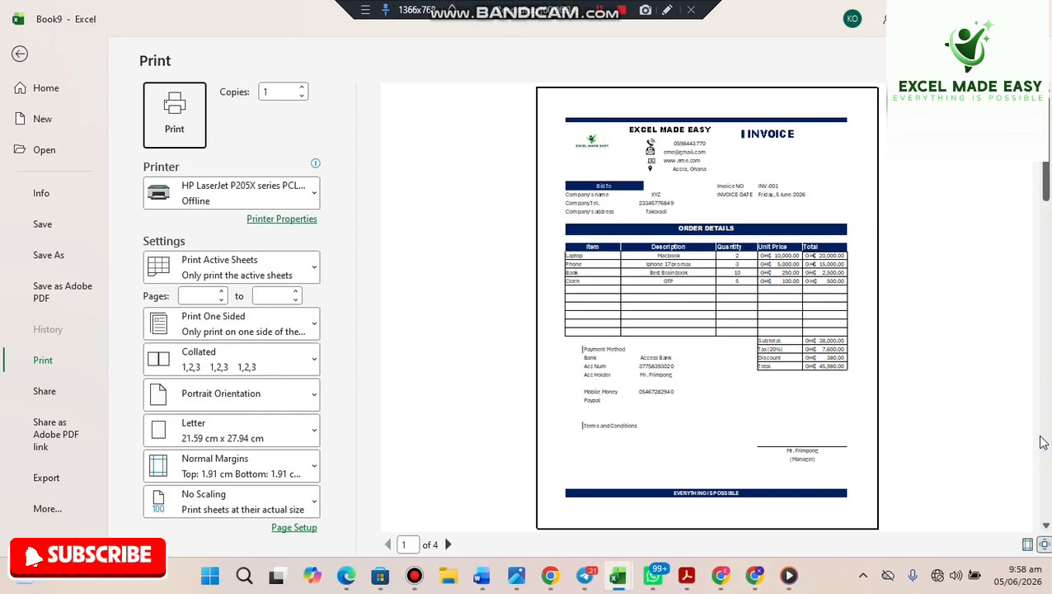
key(Escape)
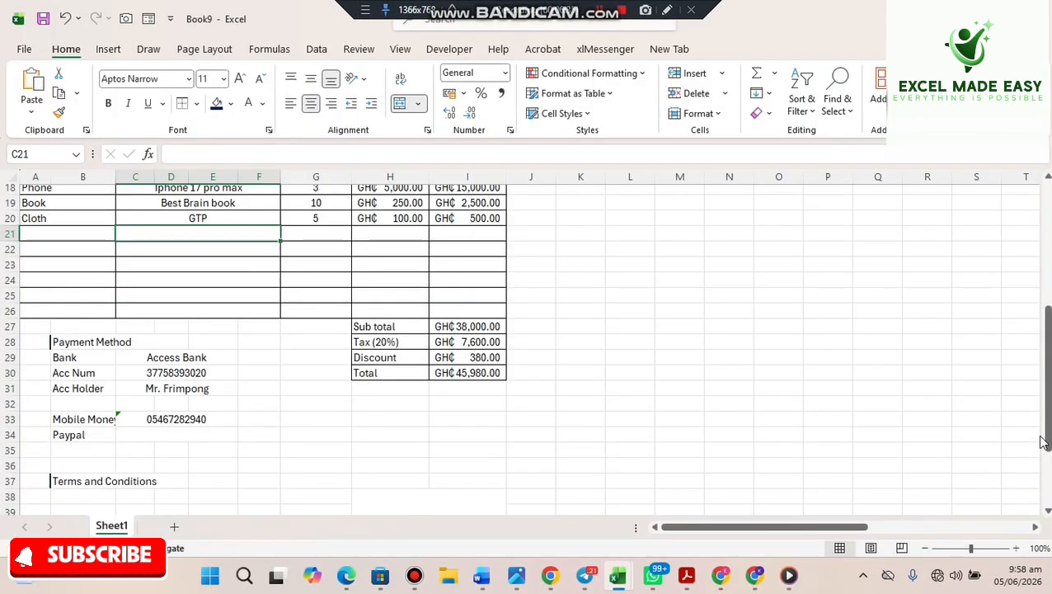
click(813, 338)
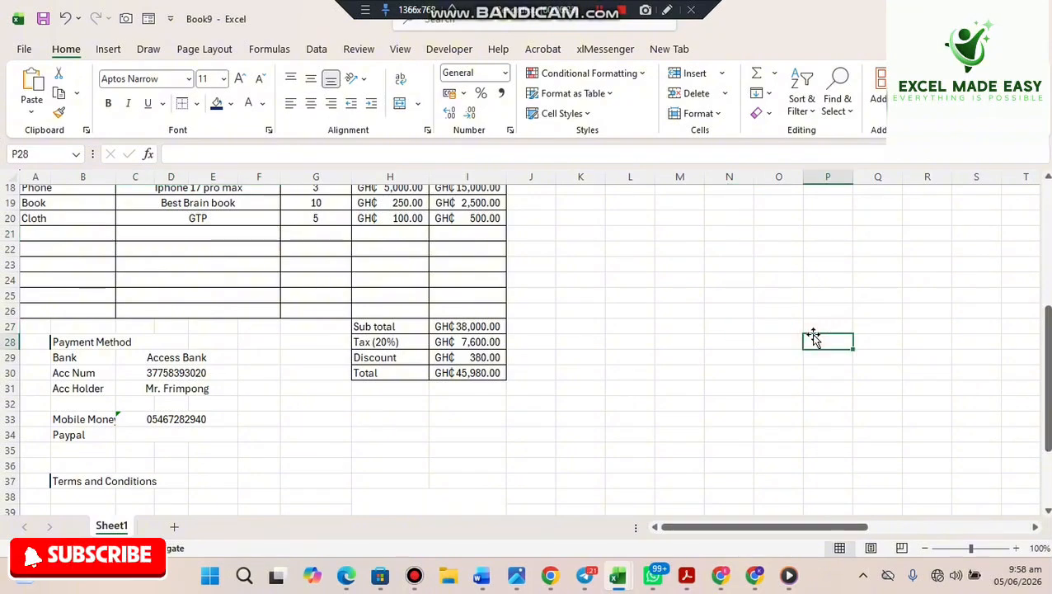
scroll(813, 337, up, 6)
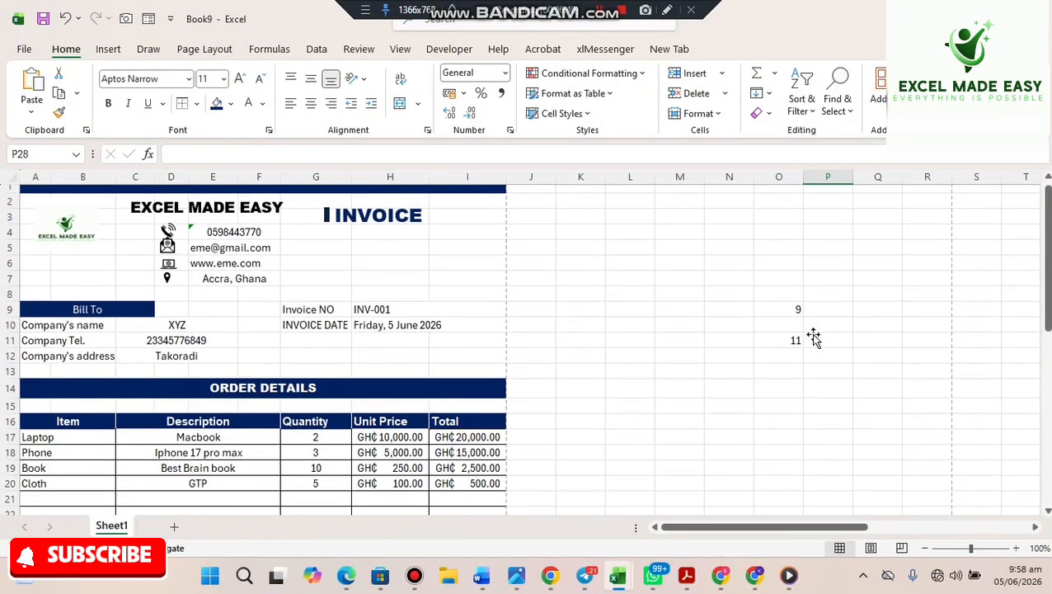
scroll(813, 337, down, 9)
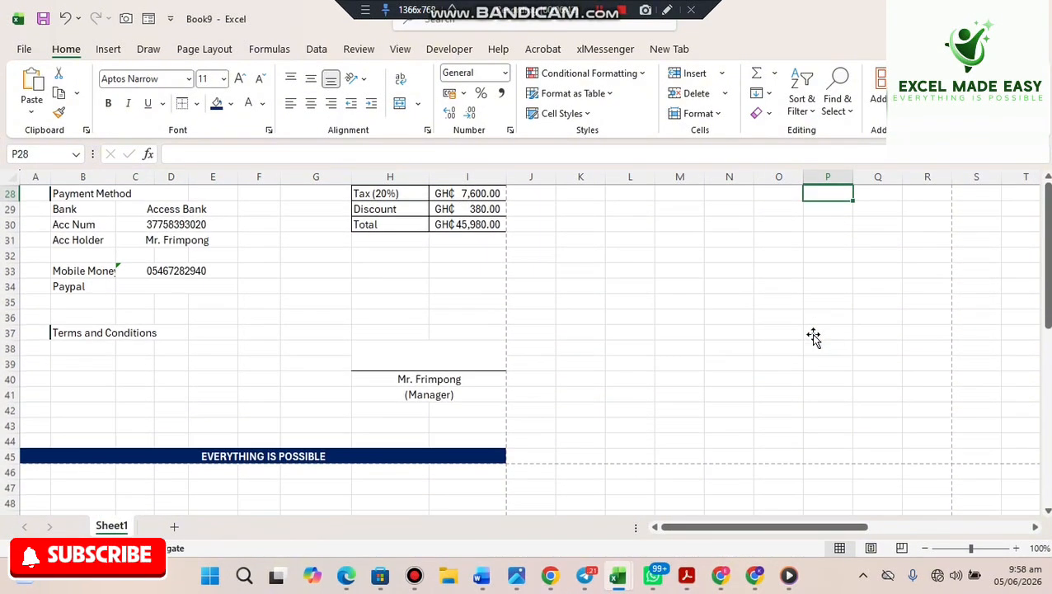
- Apply Thick Outside Borders to the invoice range A1:I45
click(481, 454)
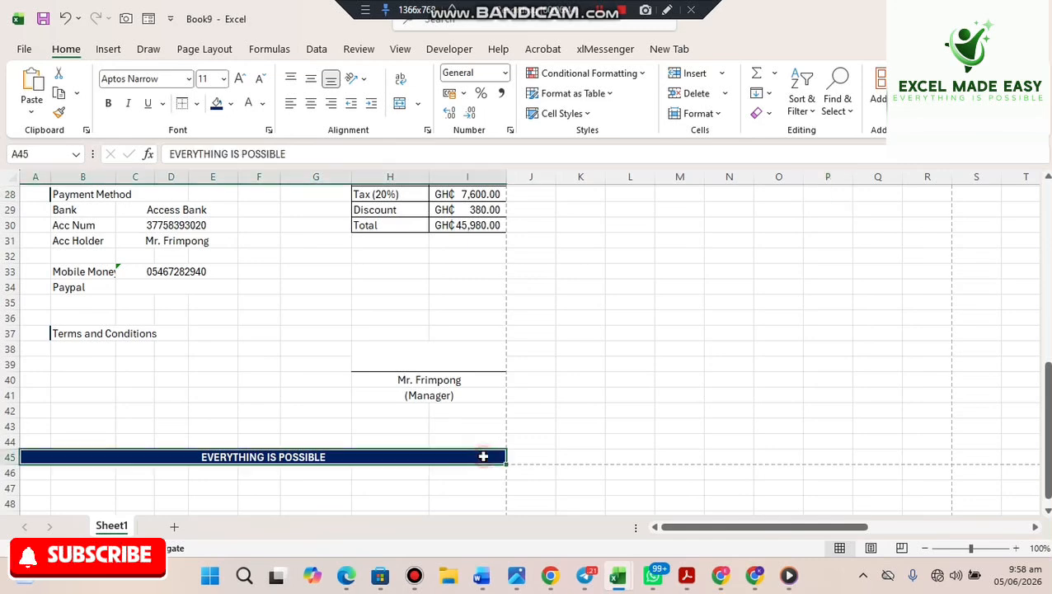
drag(392, 452, 346, 146)
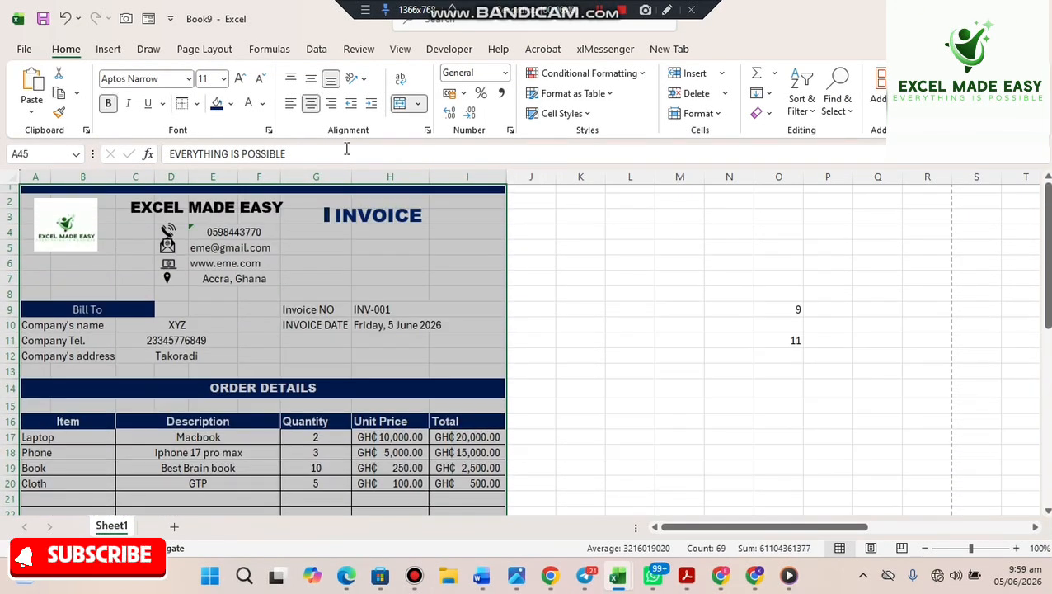
click(197, 105)
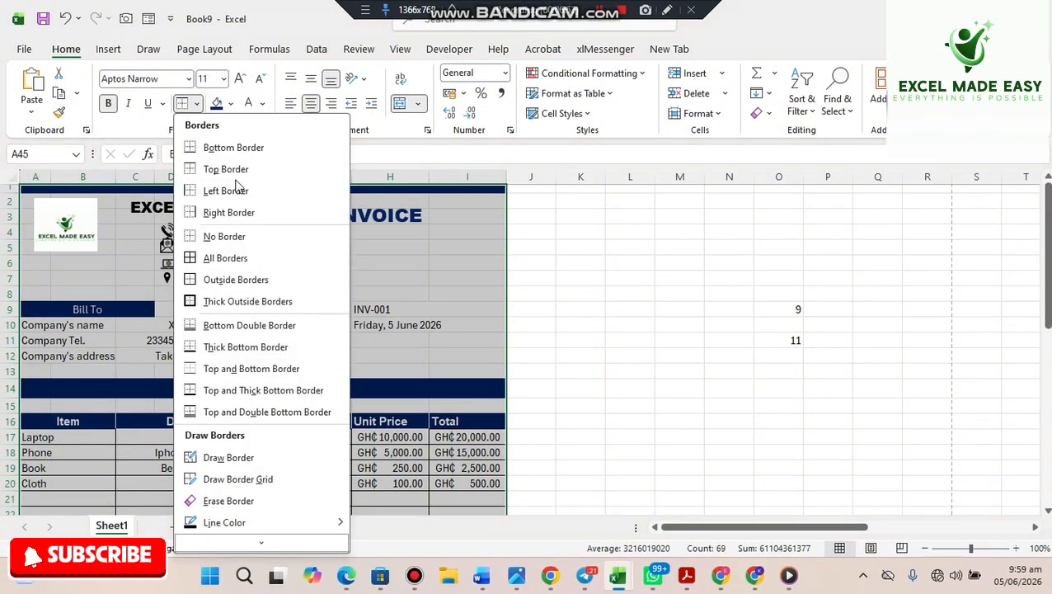
click(248, 302)
scroll(239, 301, down, 11)
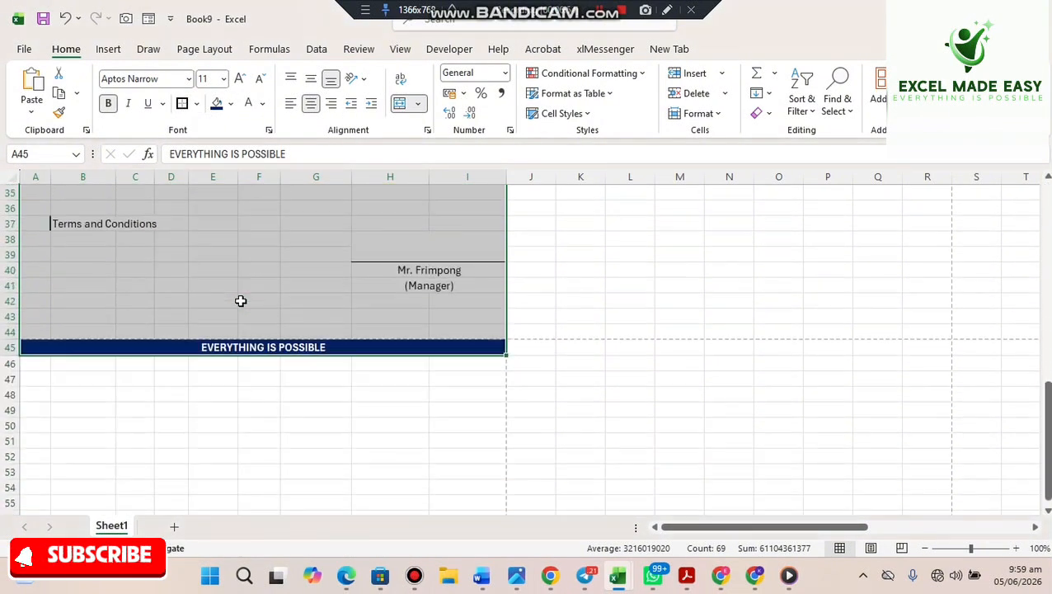
click(561, 387)
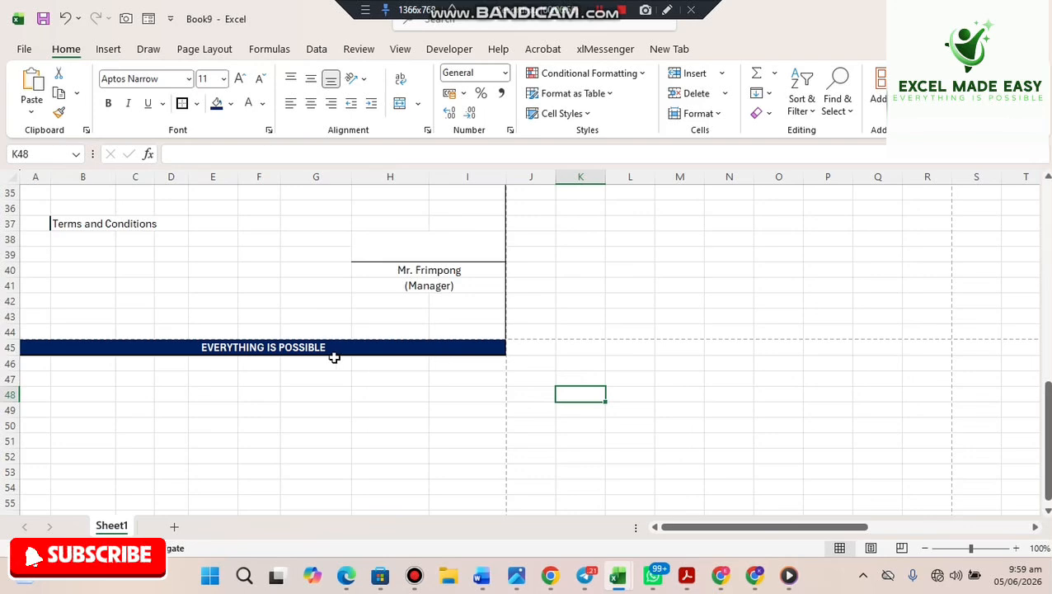
- Delete the empty row 44 above the footer and open print preview
click(7, 331)
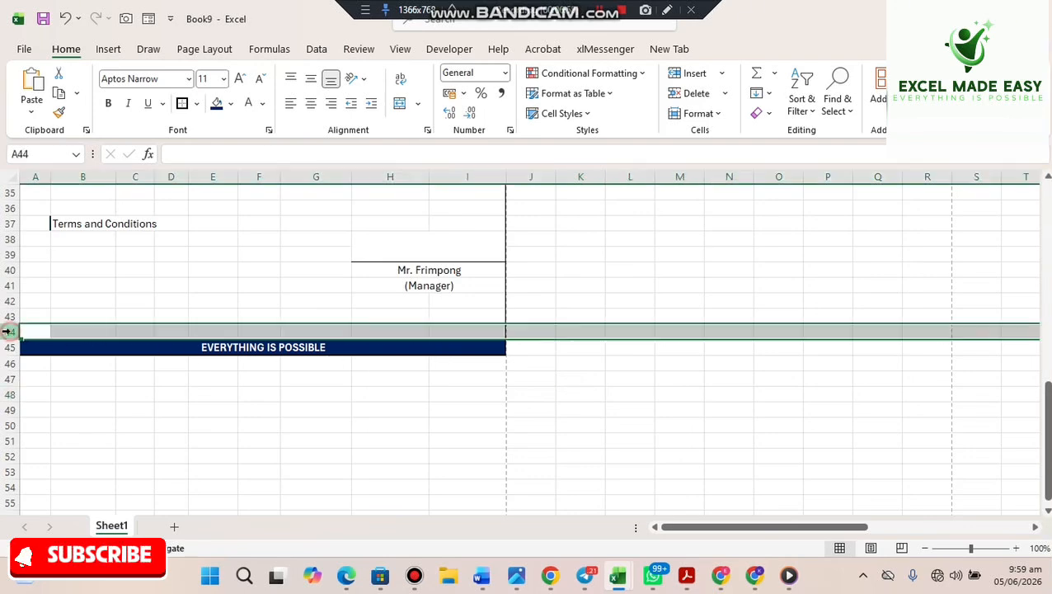
right_click(7, 331)
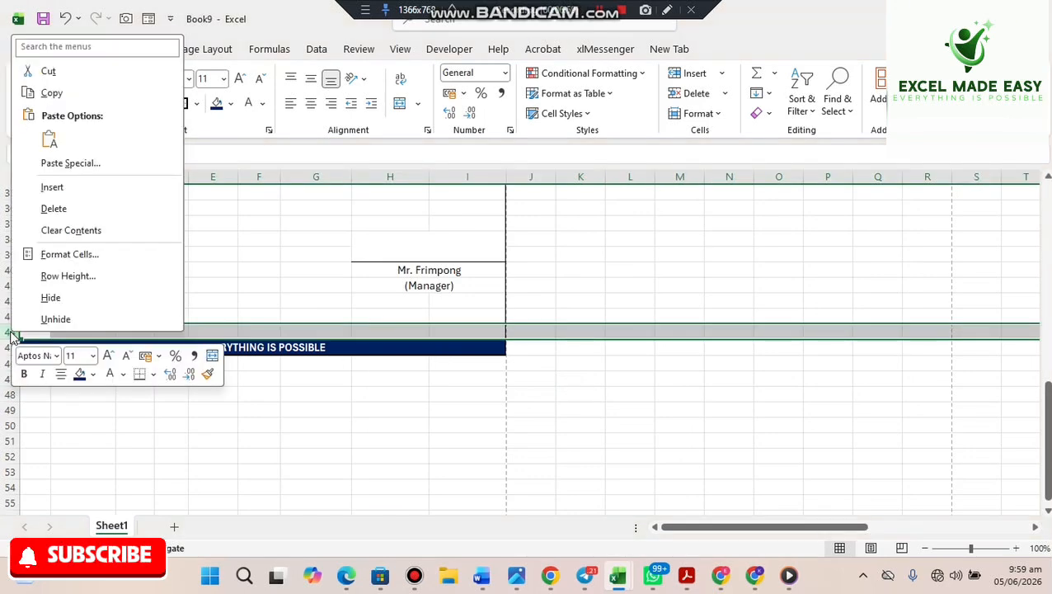
click(66, 215)
click(632, 287)
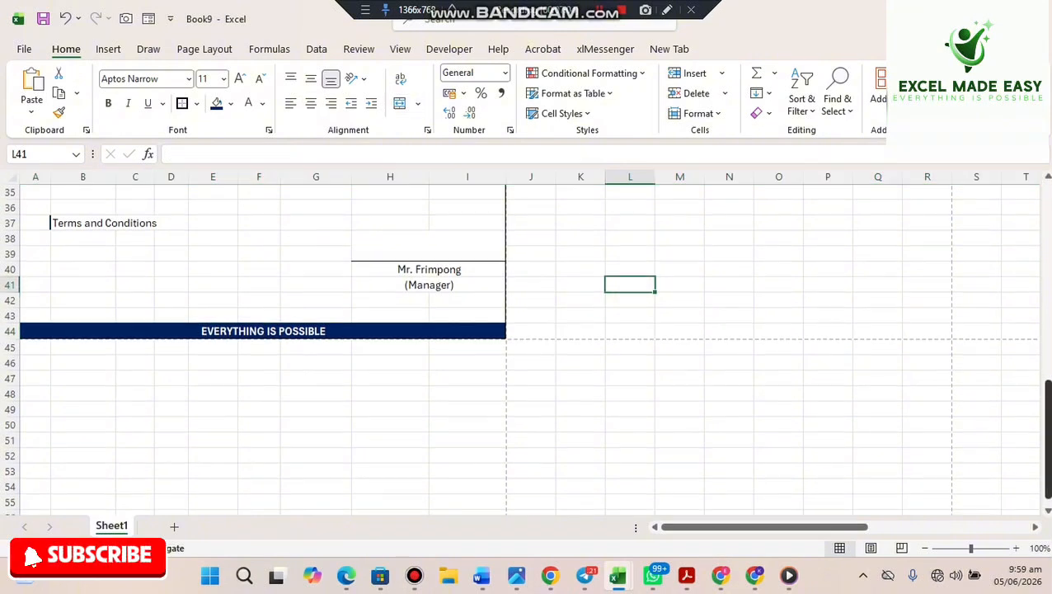
scroll(907, 395, up, 2)
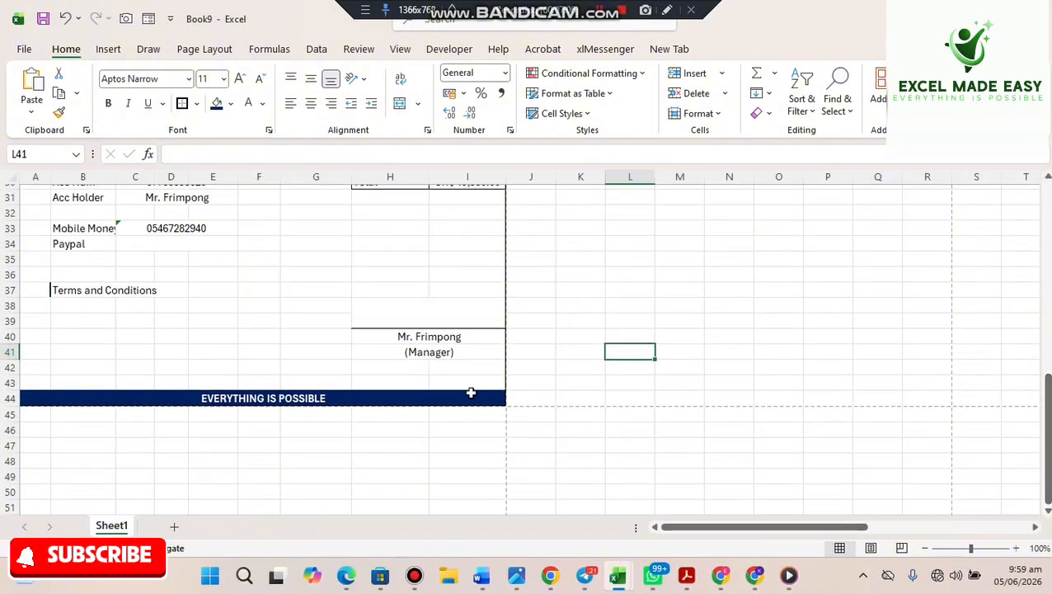
key(ctrl+p)
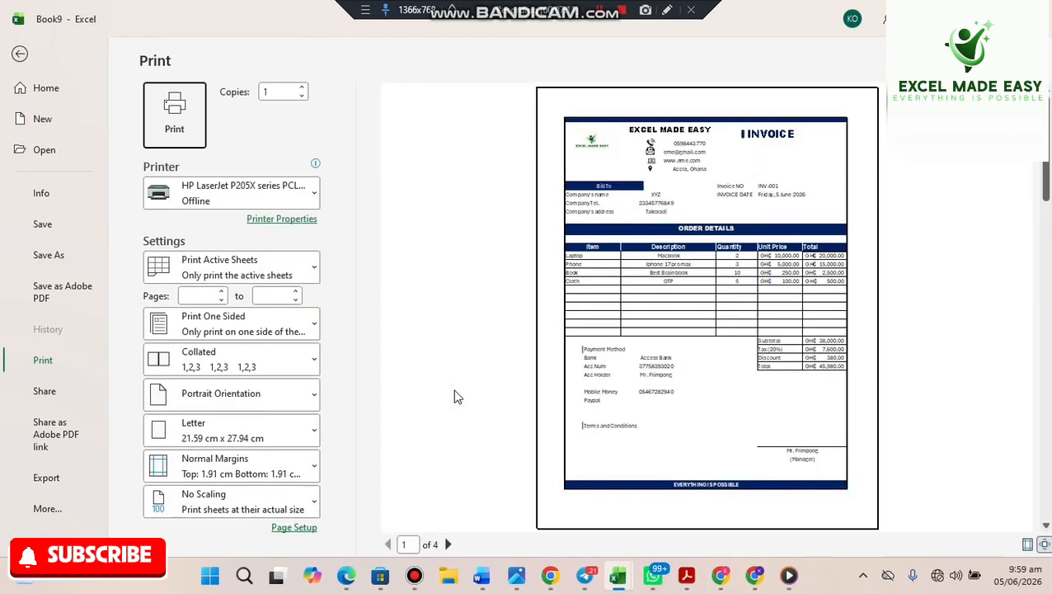
- Close the preview and scroll right to the signature image near column AF
key(Escape)
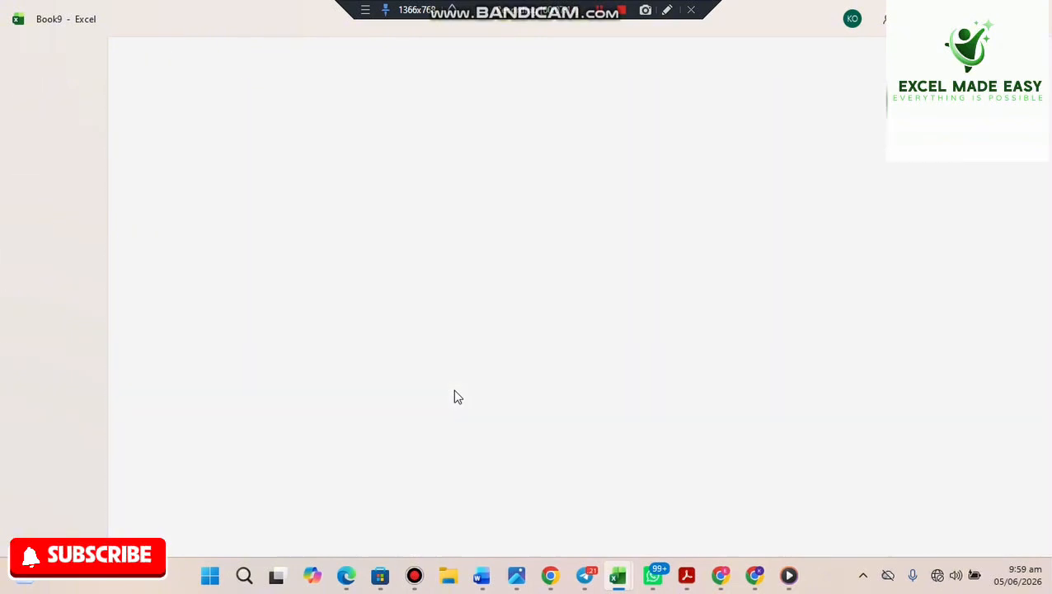
drag(784, 523, 973, 526)
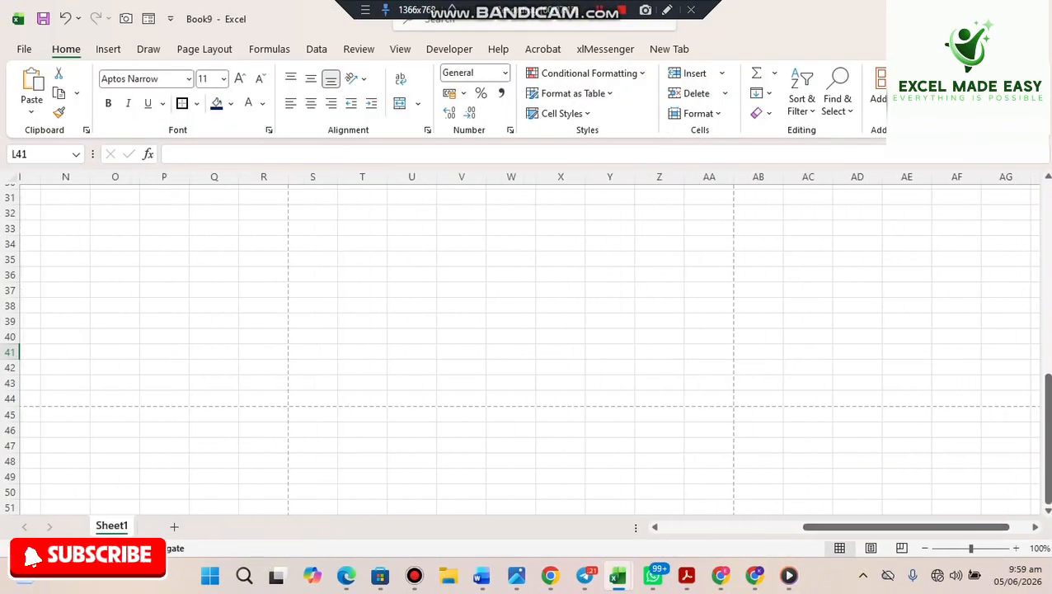
scroll(1043, 379, up, 4)
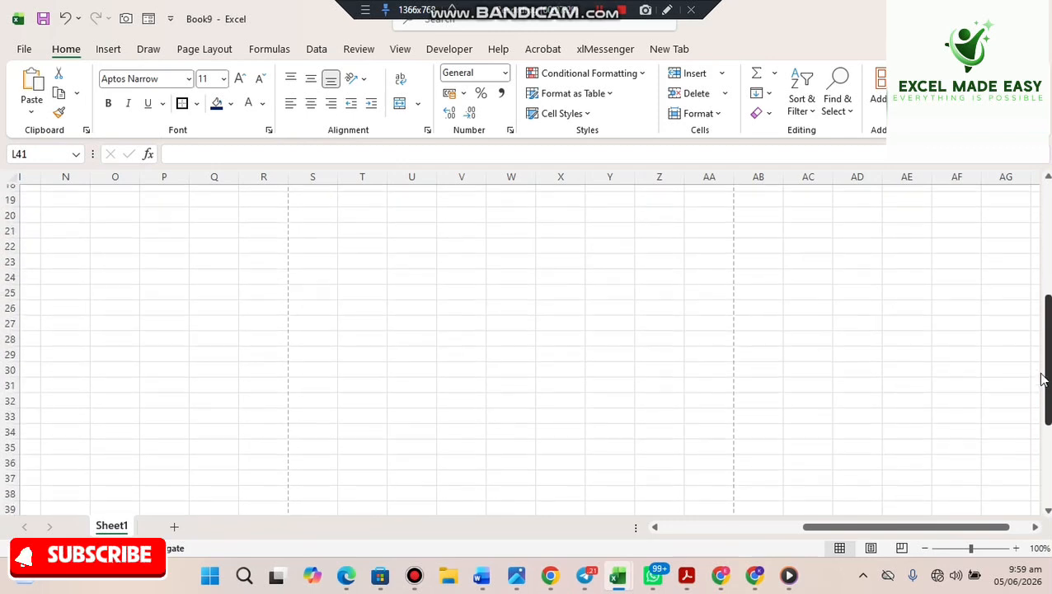
scroll(1043, 379, right, 6)
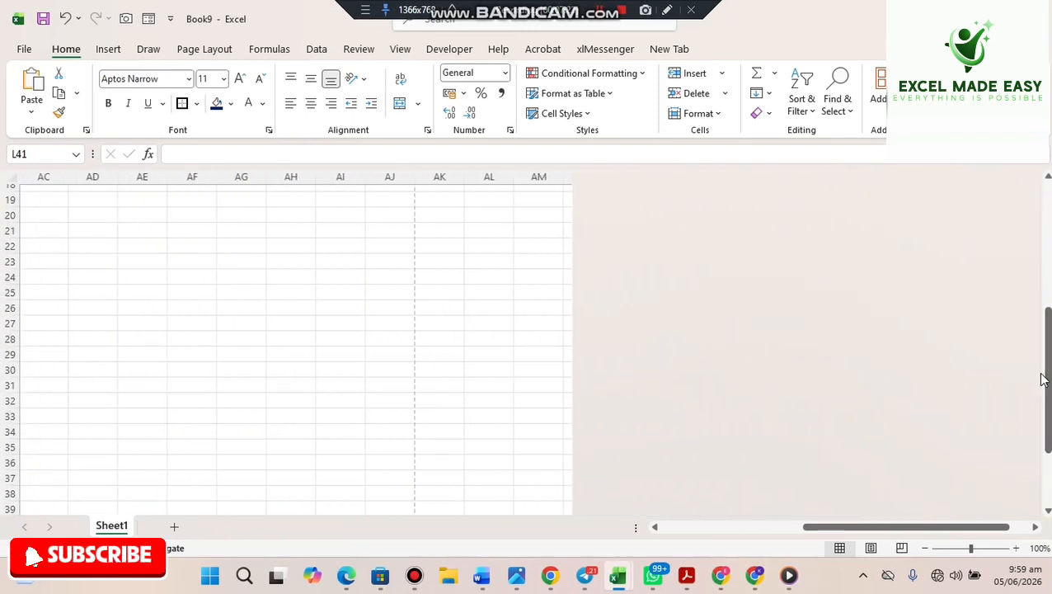
scroll(1043, 379, right, 2)
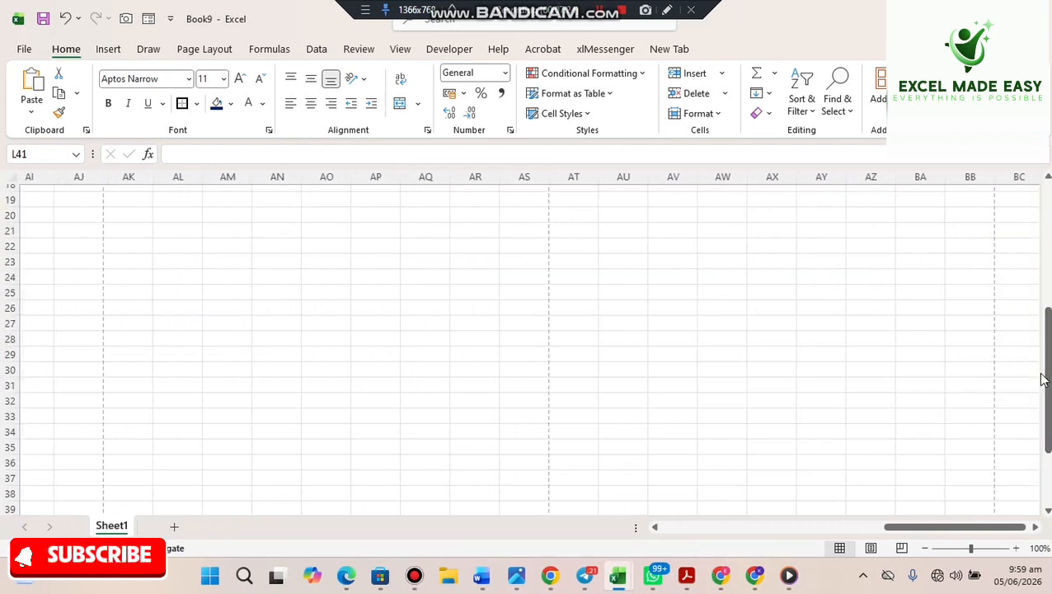
scroll(1043, 379, left, 10)
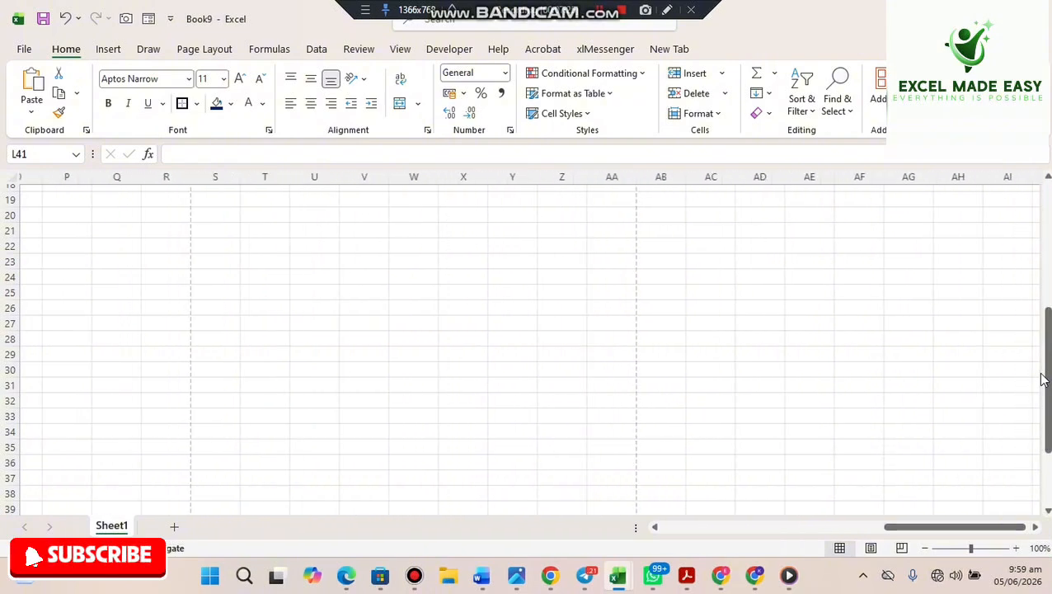
scroll(1044, 380, right, 2)
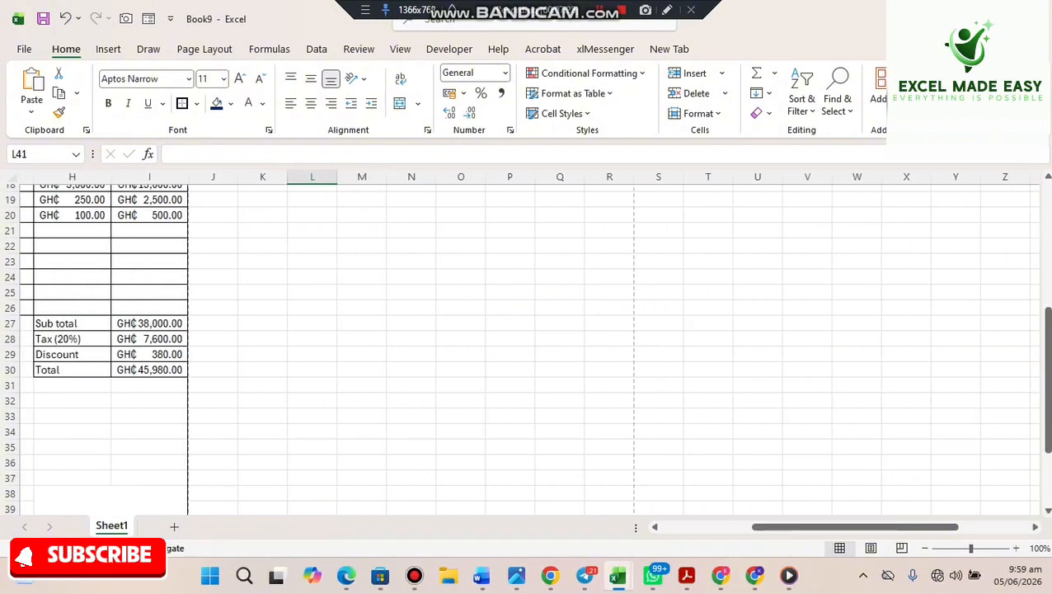
scroll(1044, 379, up, 1)
scroll(1043, 183, up, 5)
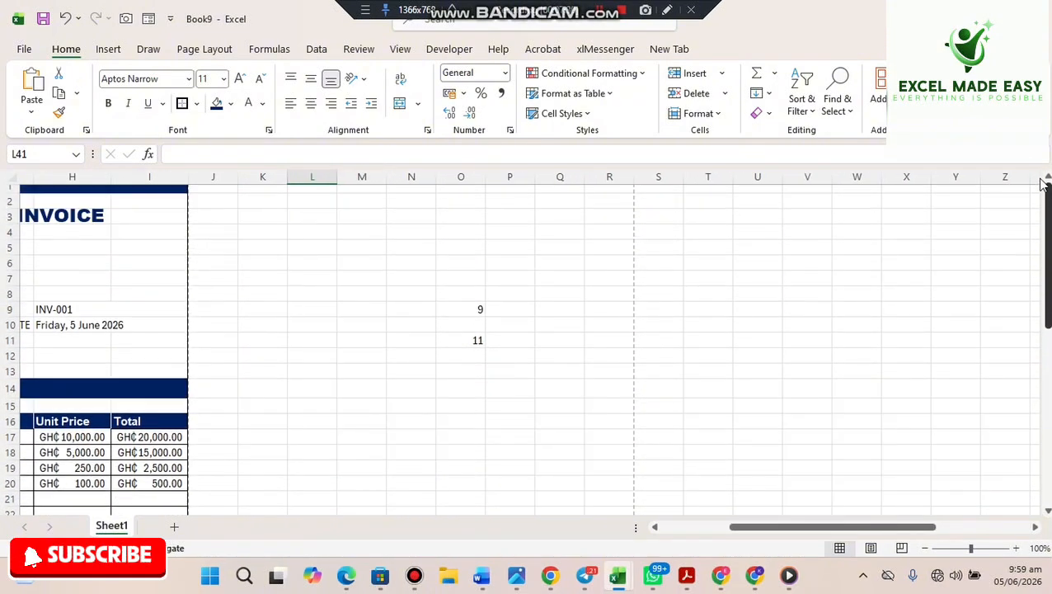
scroll(1043, 183, right, 2)
scroll(1044, 183, right, 4)
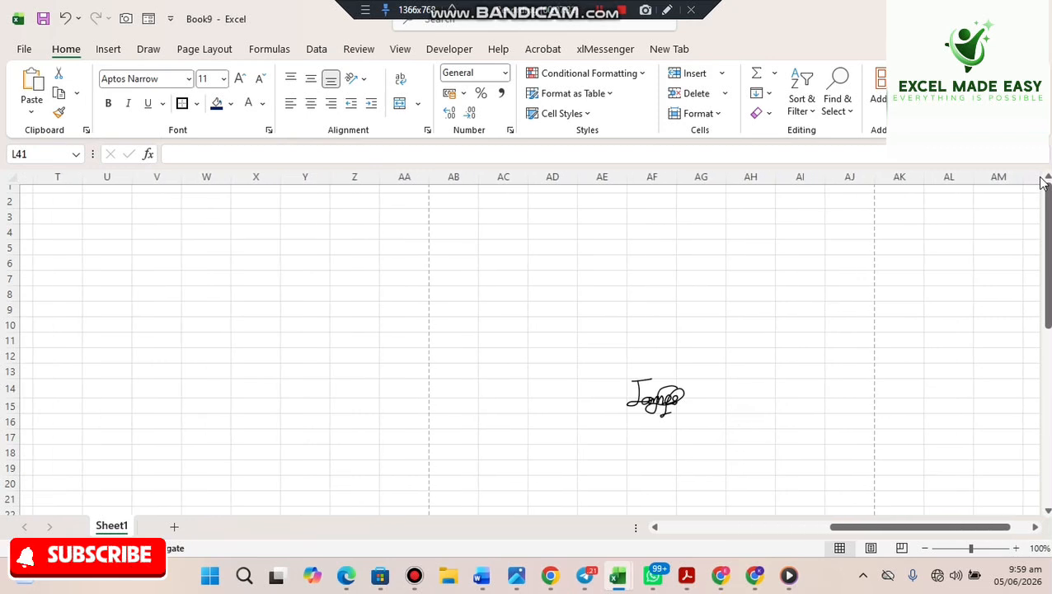
- Move the signature image to H37 and centre it above Mr. Frimpong's manager line
click(678, 400)
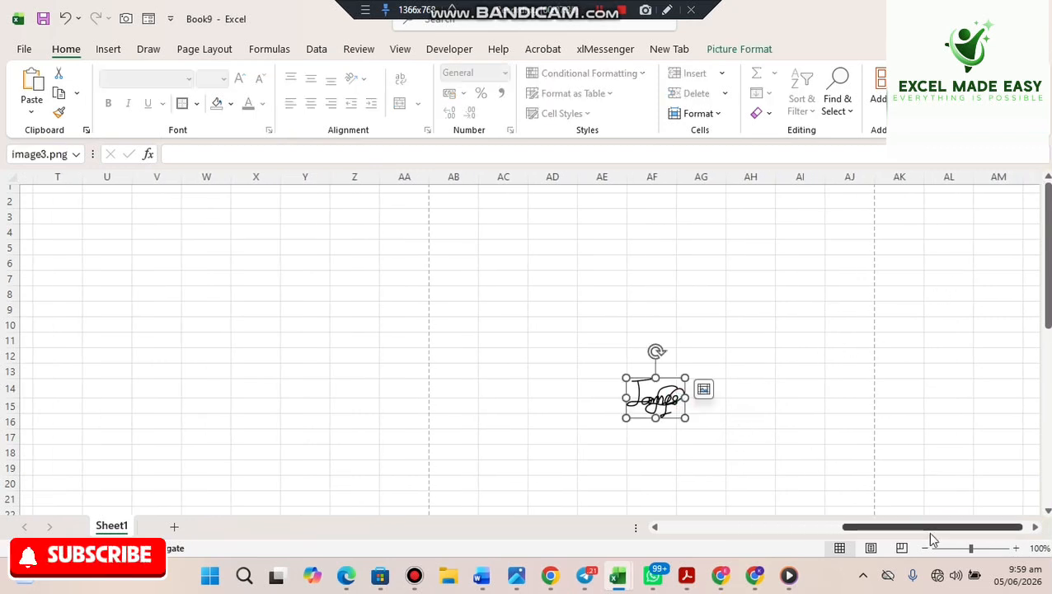
drag(913, 528, 662, 526)
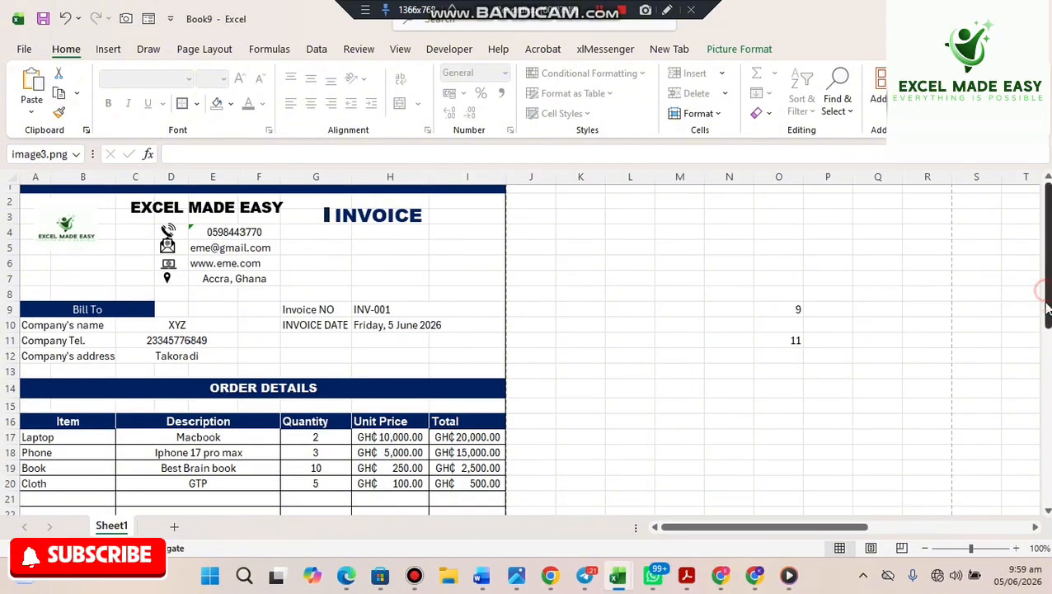
scroll(795, 429, down, 8)
click(406, 375)
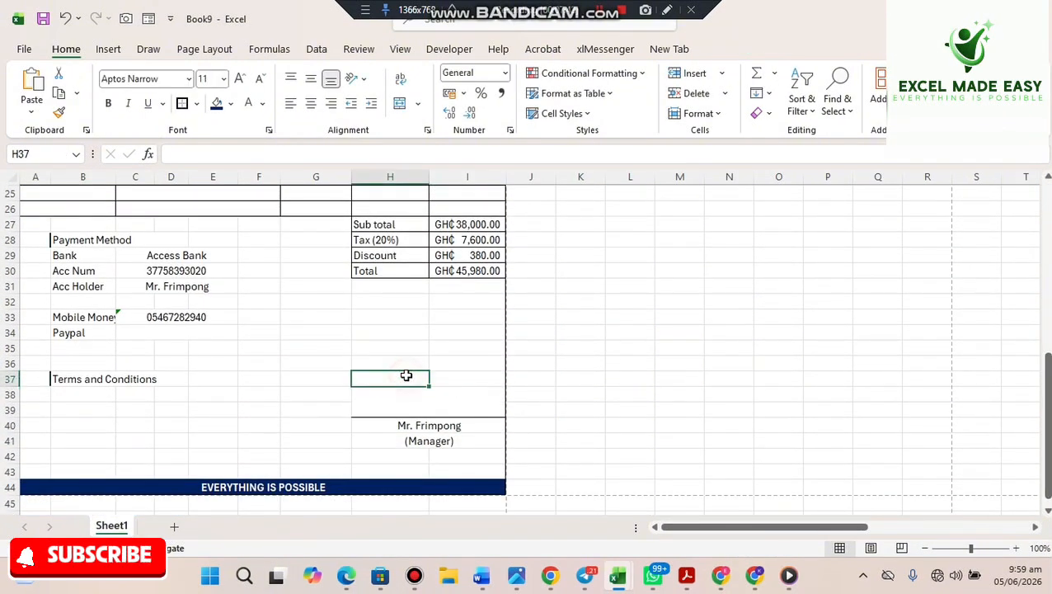
key(ctrl+v)
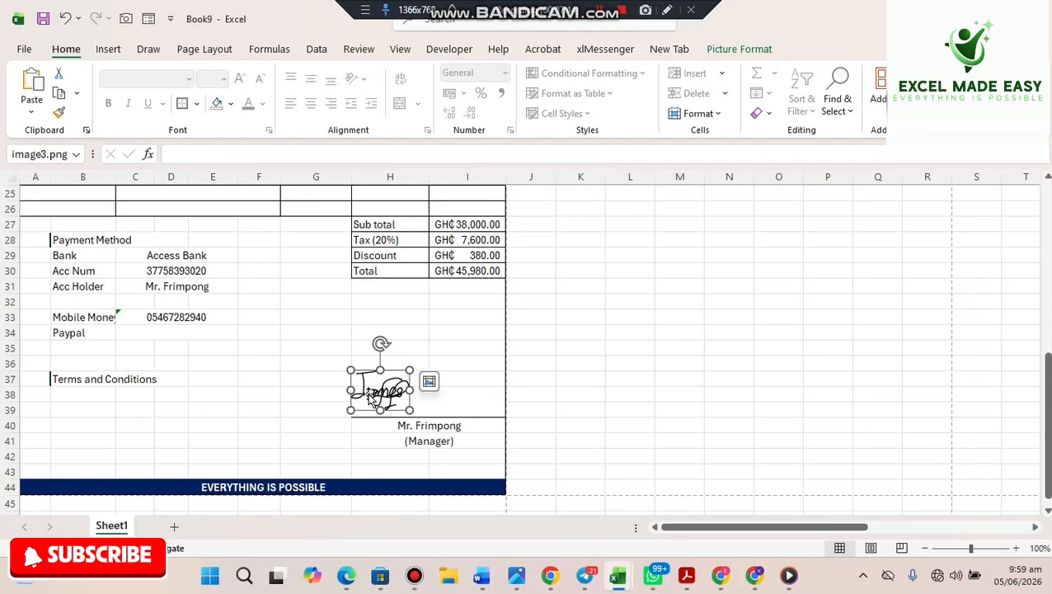
drag(372, 398, 420, 401)
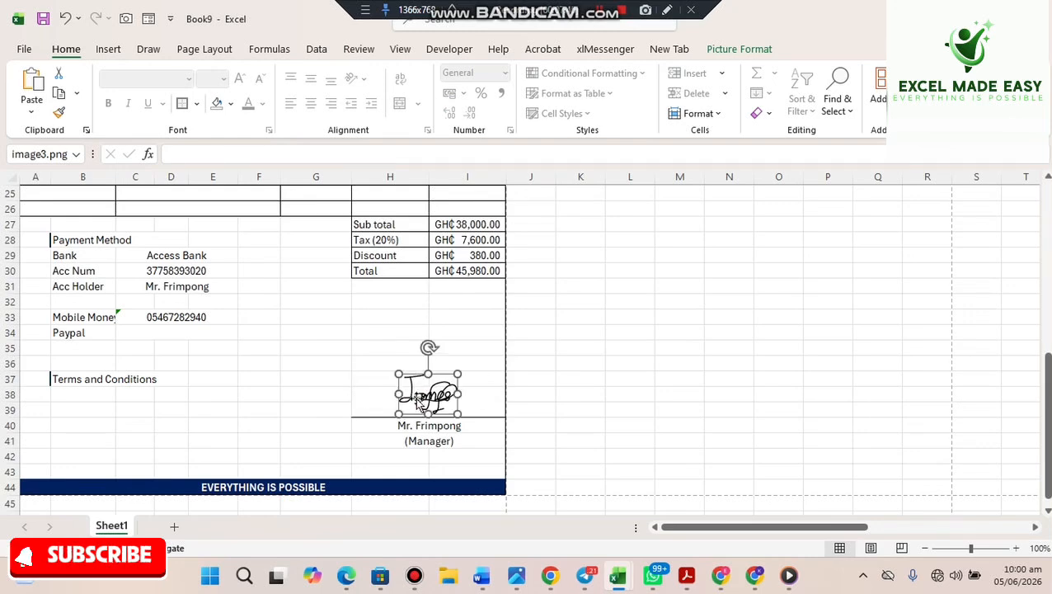
click(607, 405)
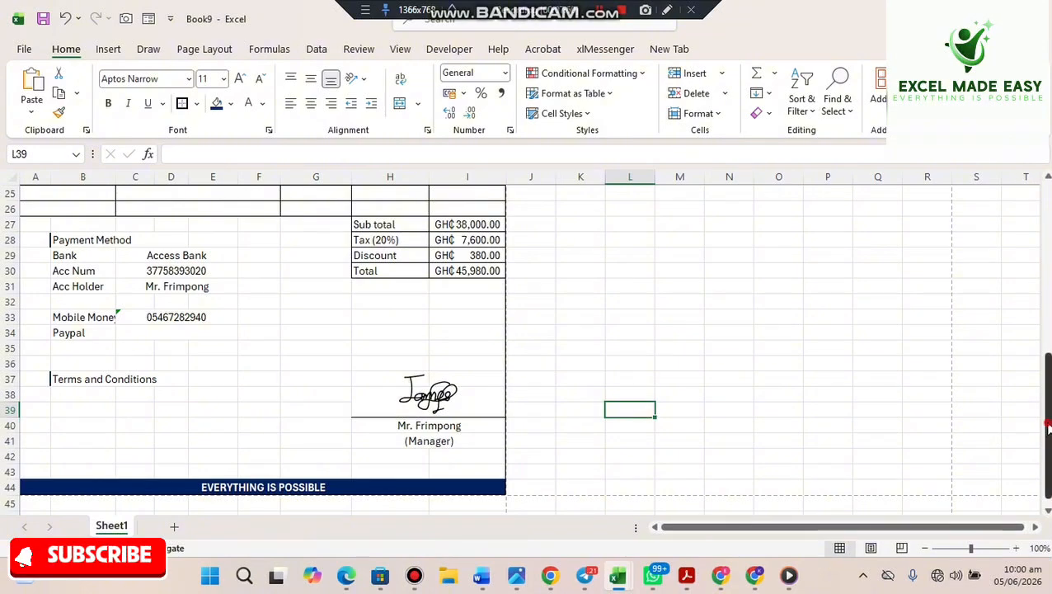
drag(1048, 422, 1022, 209)
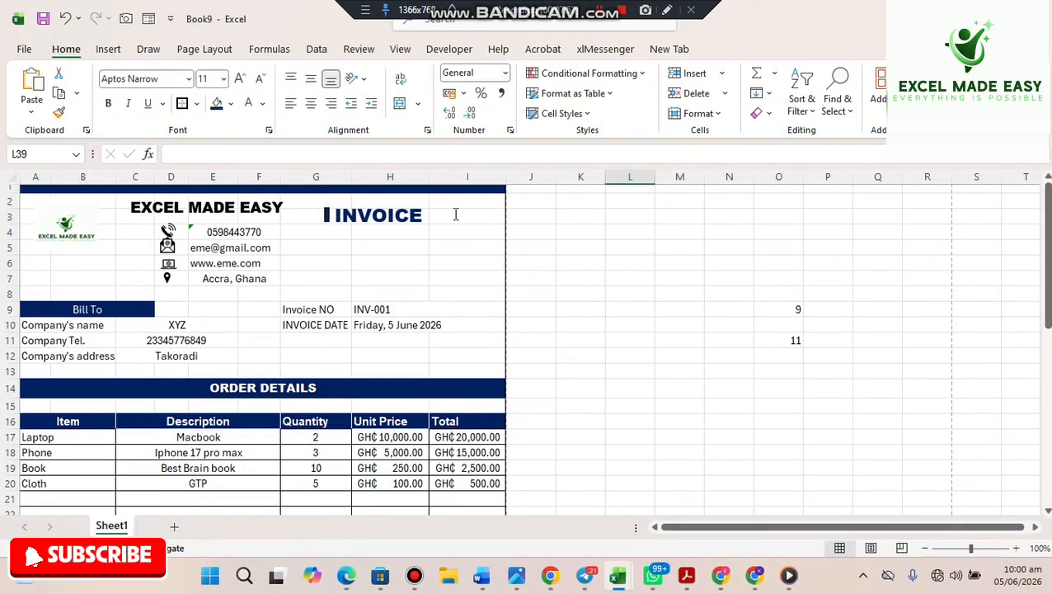
- Enlarge the INVOICE title text to 28 pt
click(378, 216)
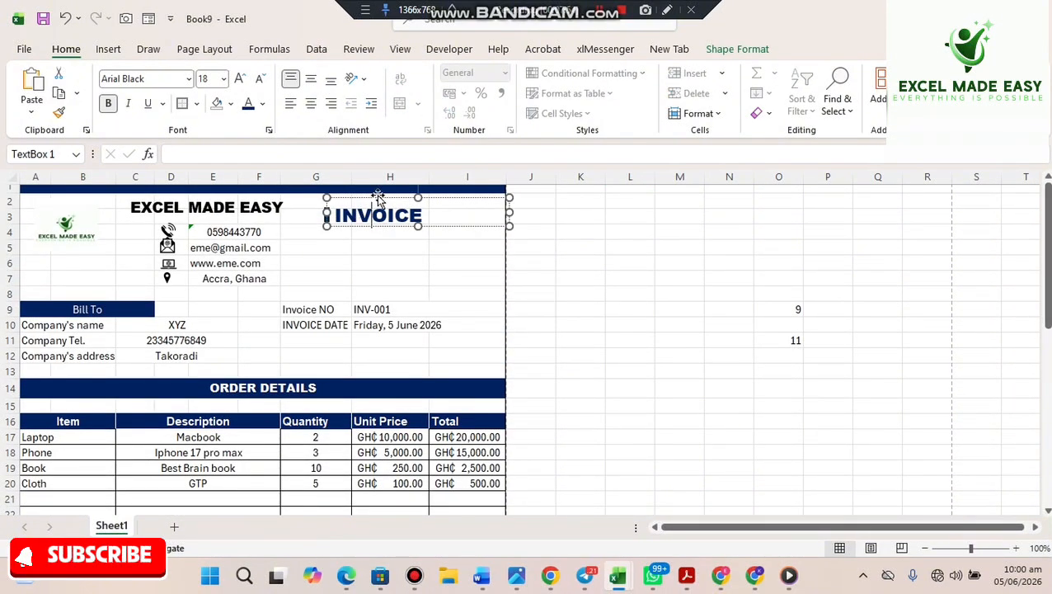
drag(378, 195, 416, 227)
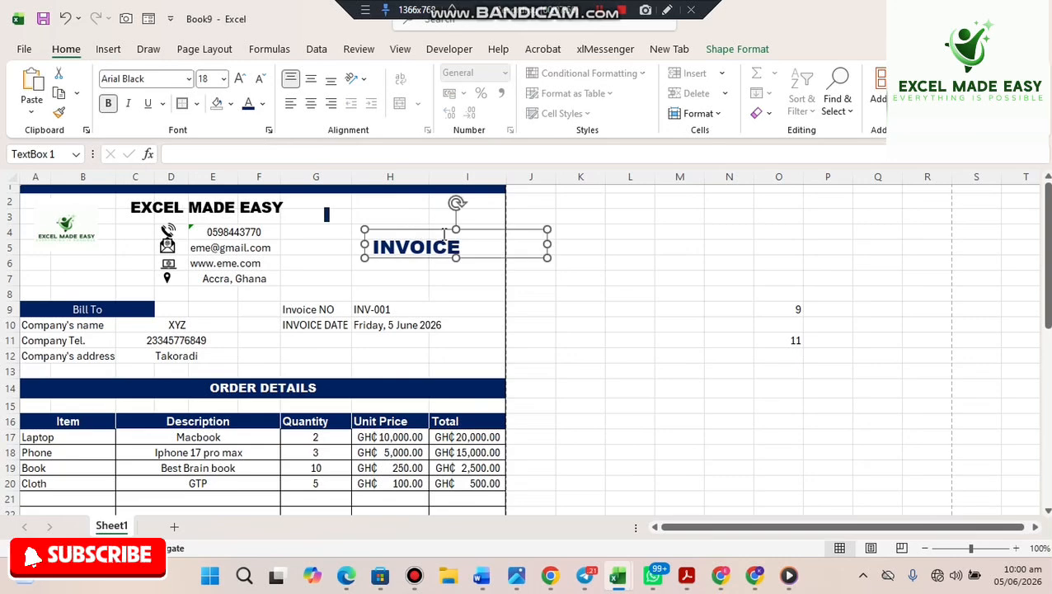
double_click(466, 242)
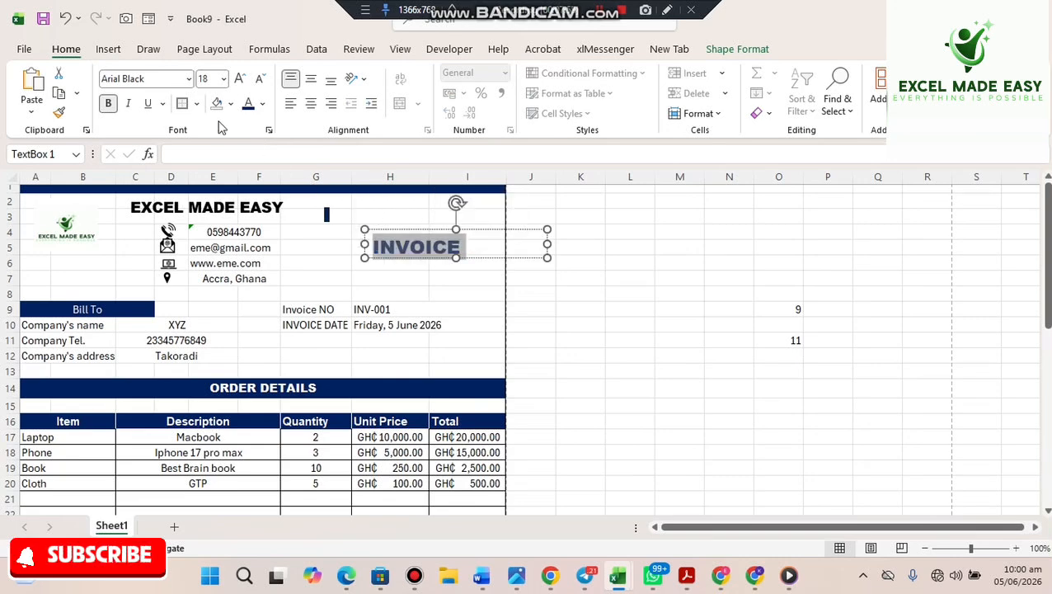
click(242, 78)
click(242, 78)
click(241, 79)
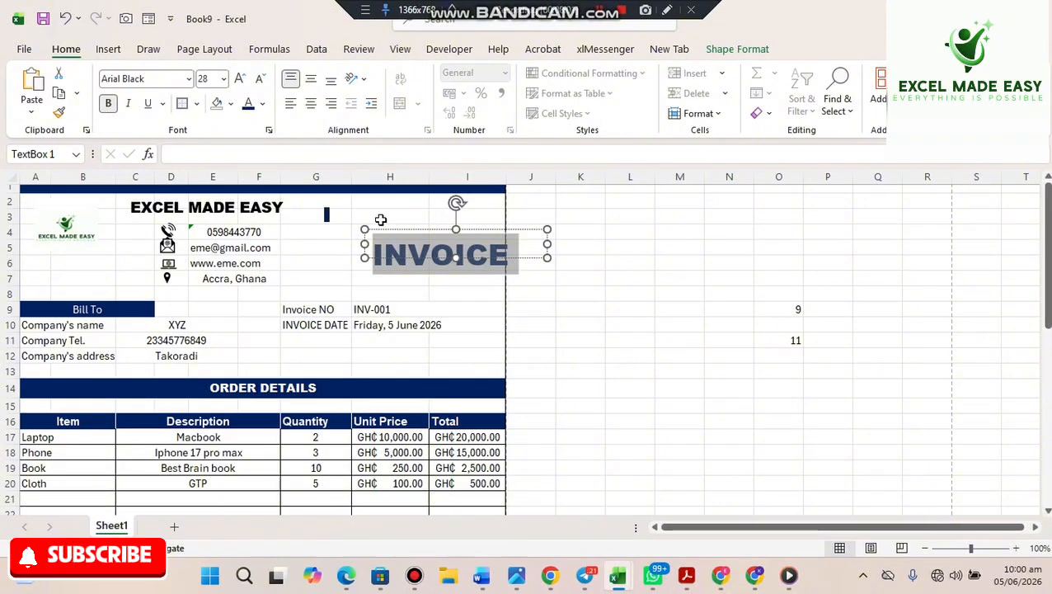
click(536, 307)
- Make the INVOICE text box taller and move it up and left in the header
click(424, 240)
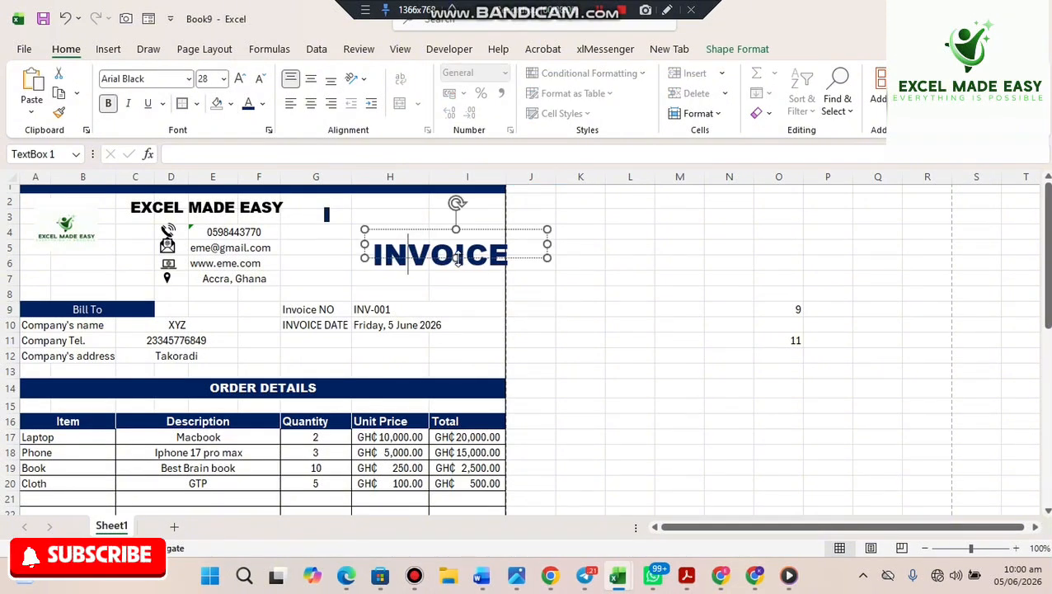
drag(456, 258, 458, 289)
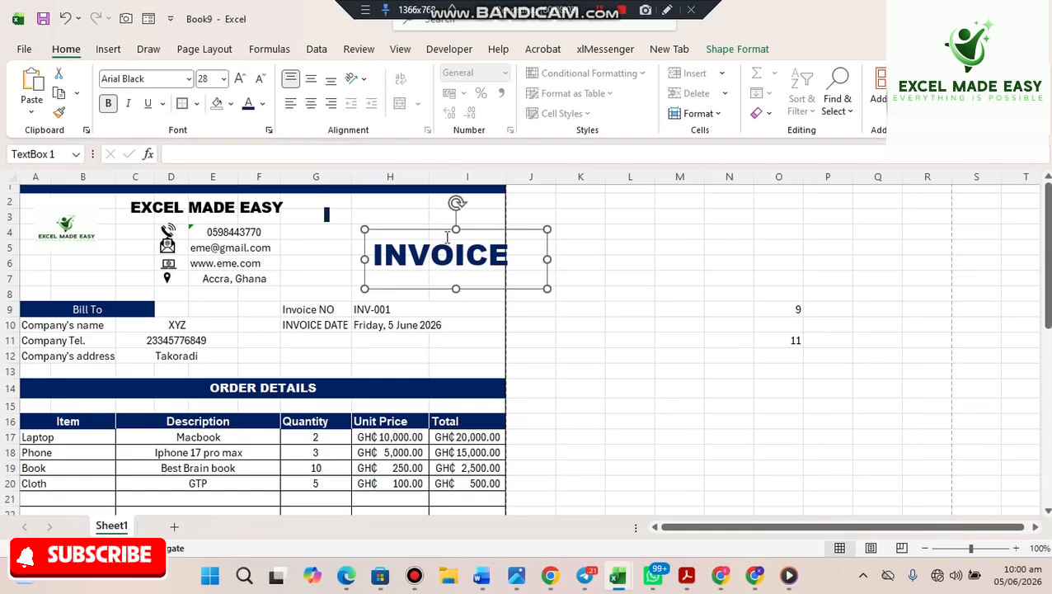
drag(424, 233, 399, 216)
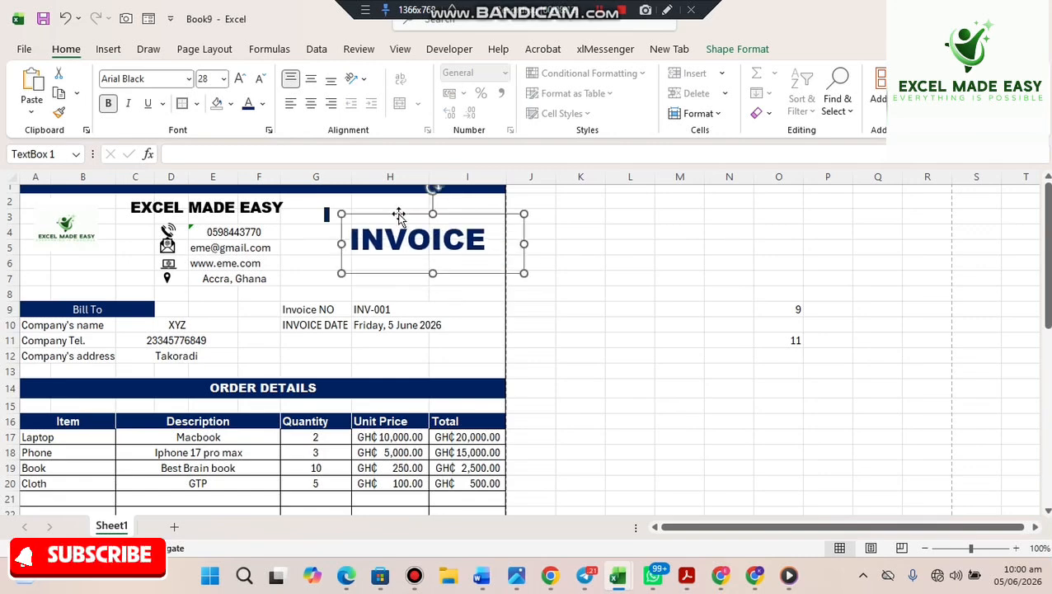
- Reposition the thin dark bar right beside the INVOICE title
click(327, 216)
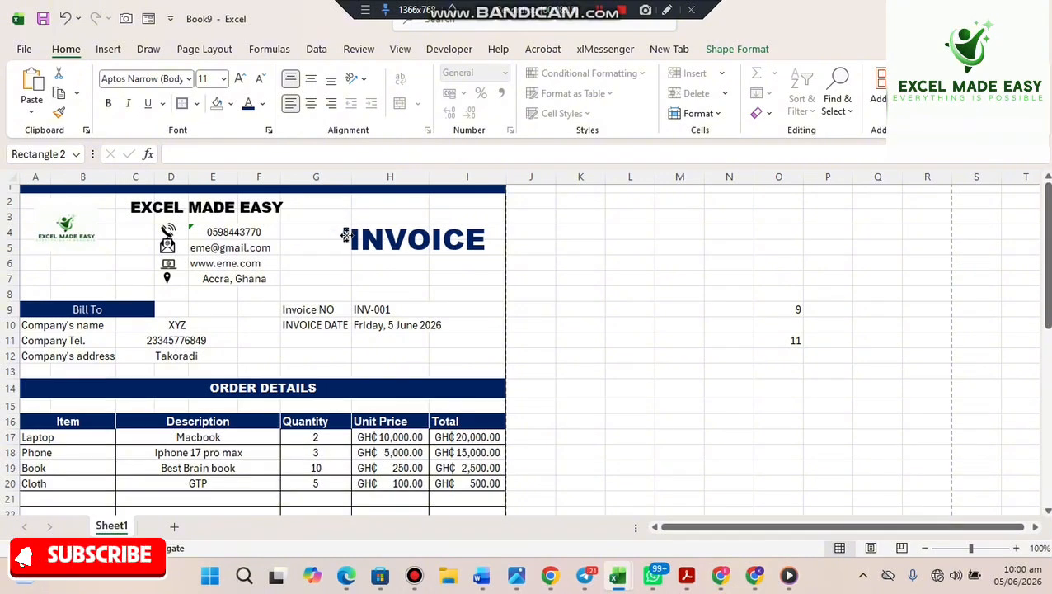
click(343, 235)
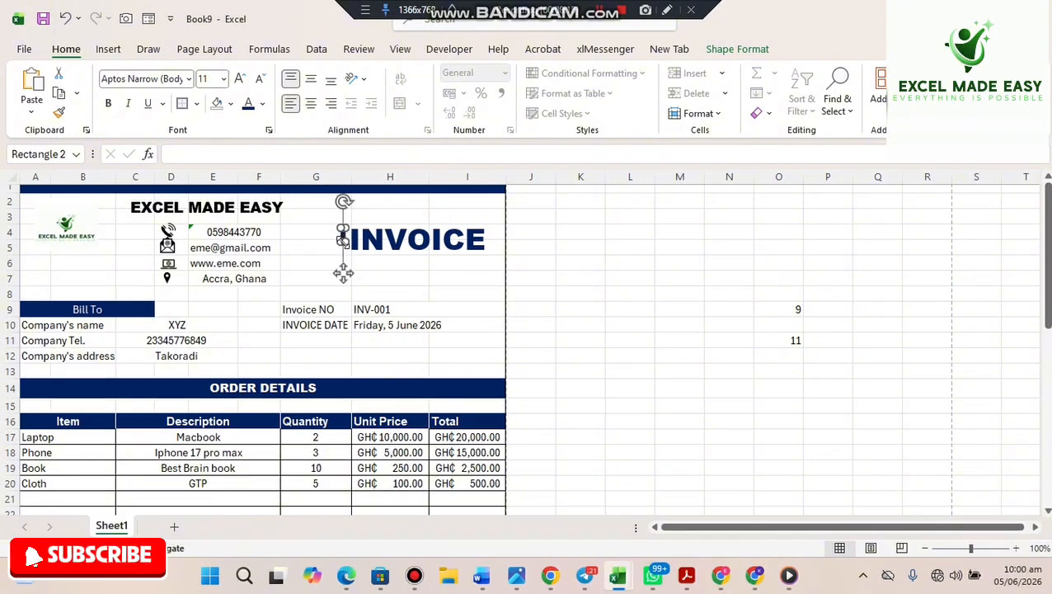
drag(342, 244, 342, 257)
click(578, 281)
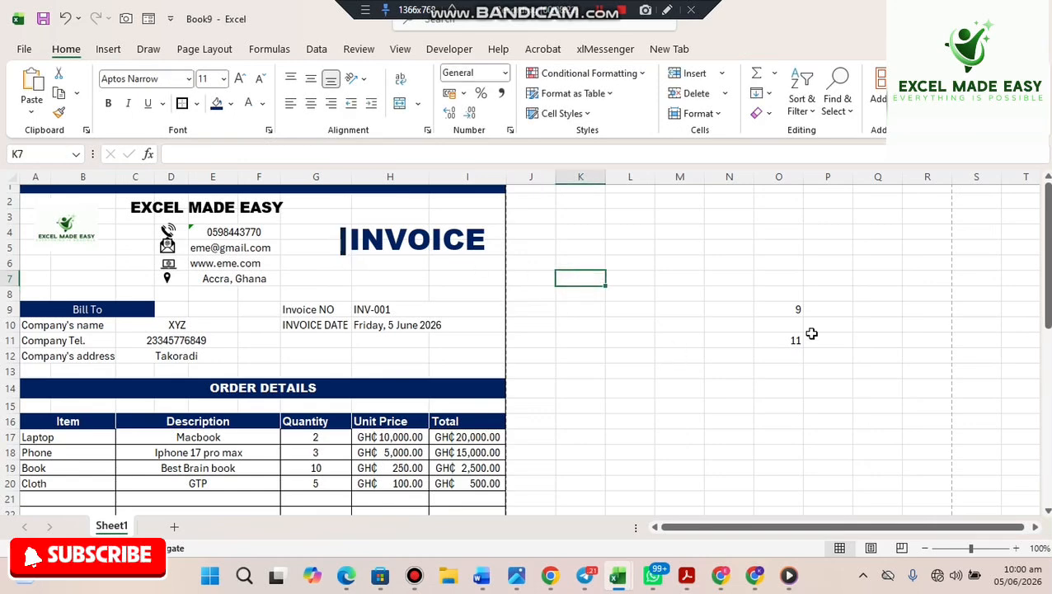
- Hide the sheet gridlines and review the finished invoice in print preview
scroll(1028, 262, down, 4)
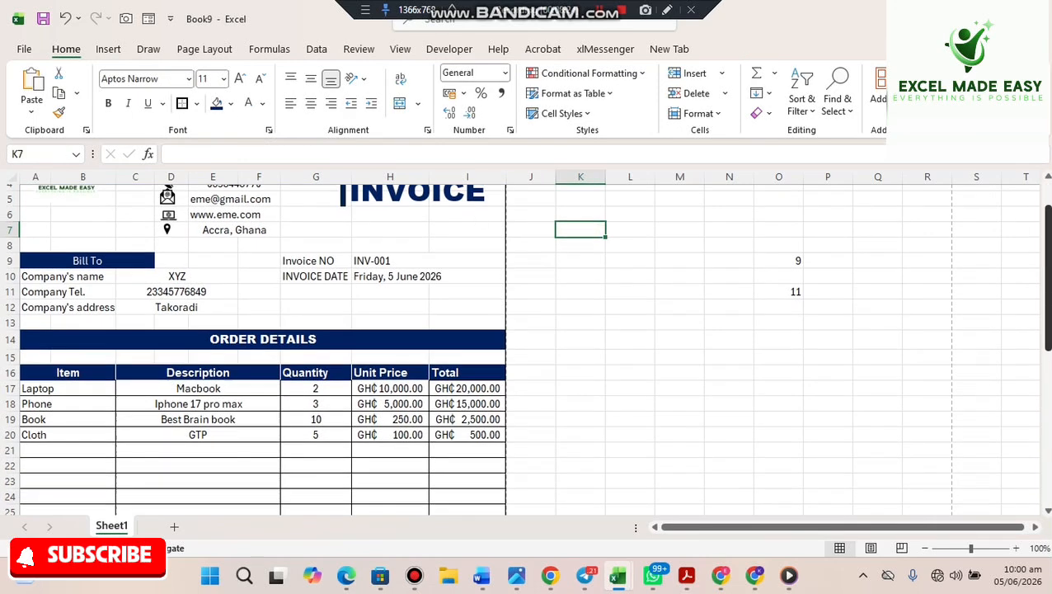
scroll(528, 346, up, 4)
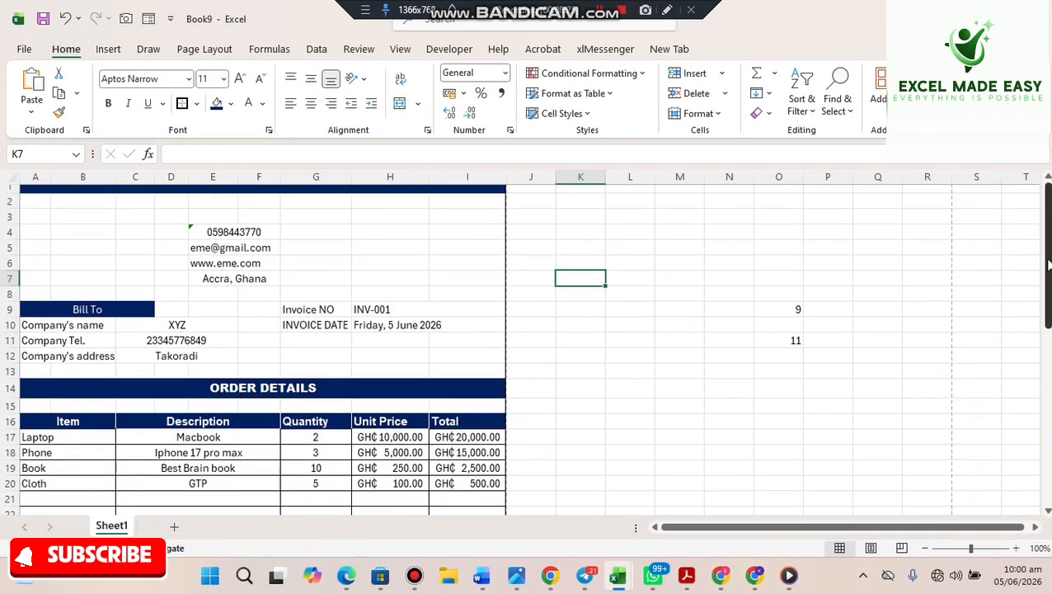
click(438, 276)
click(619, 373)
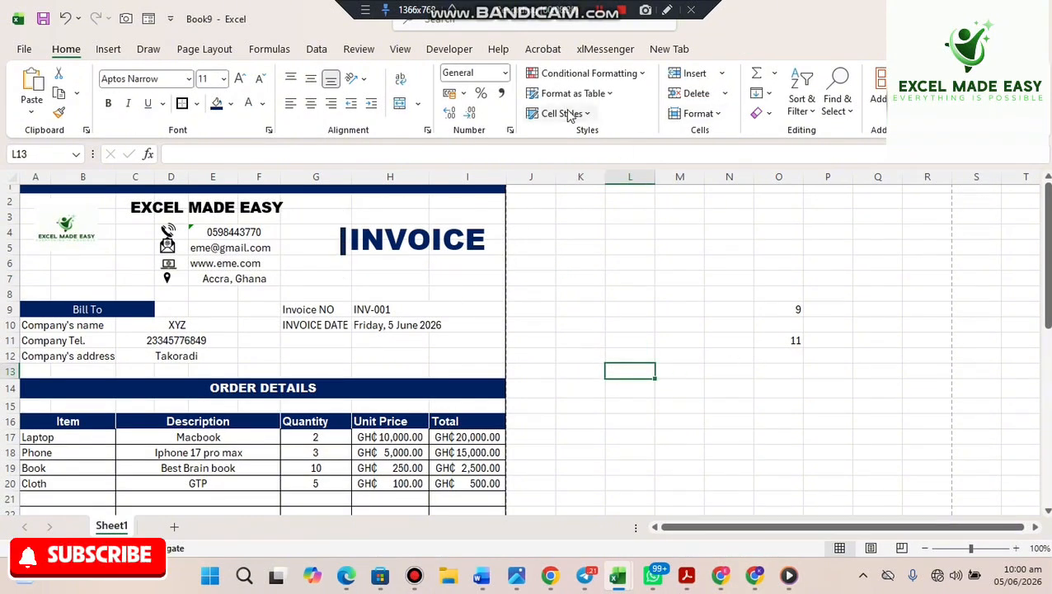
click(401, 49)
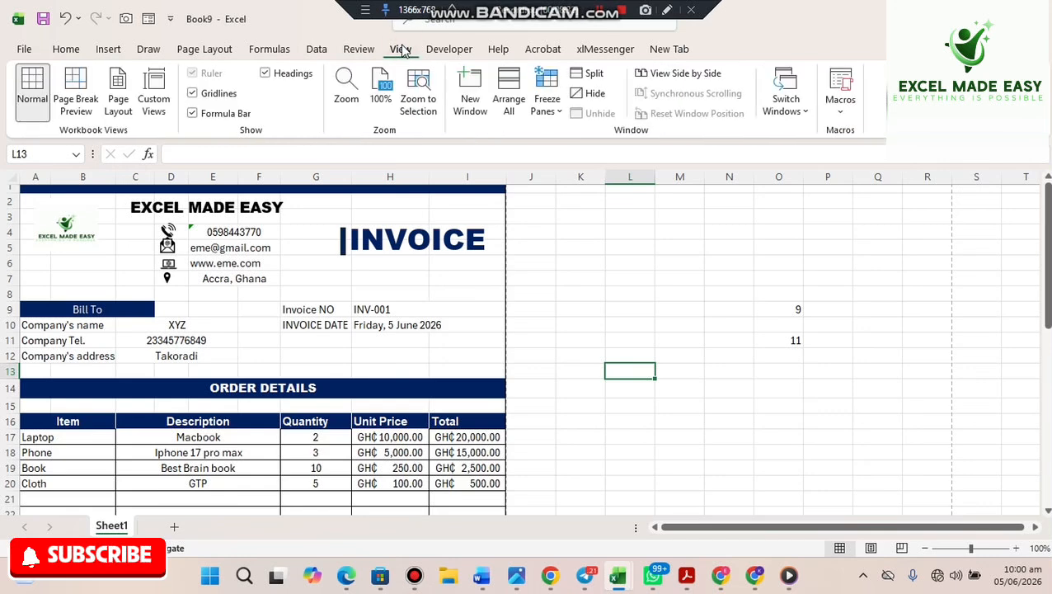
click(193, 93)
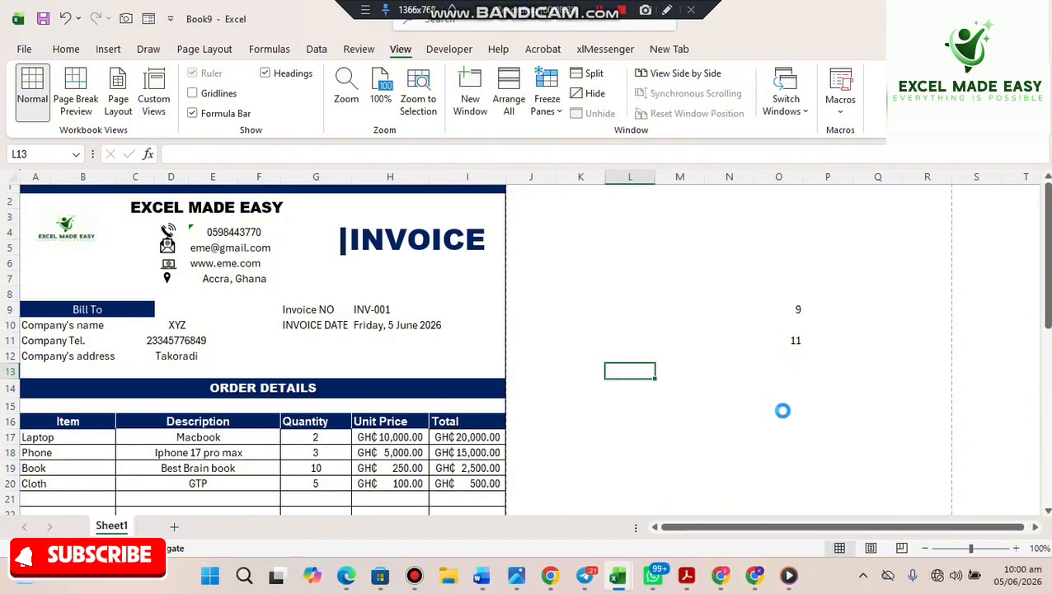
key(ctrl+p)
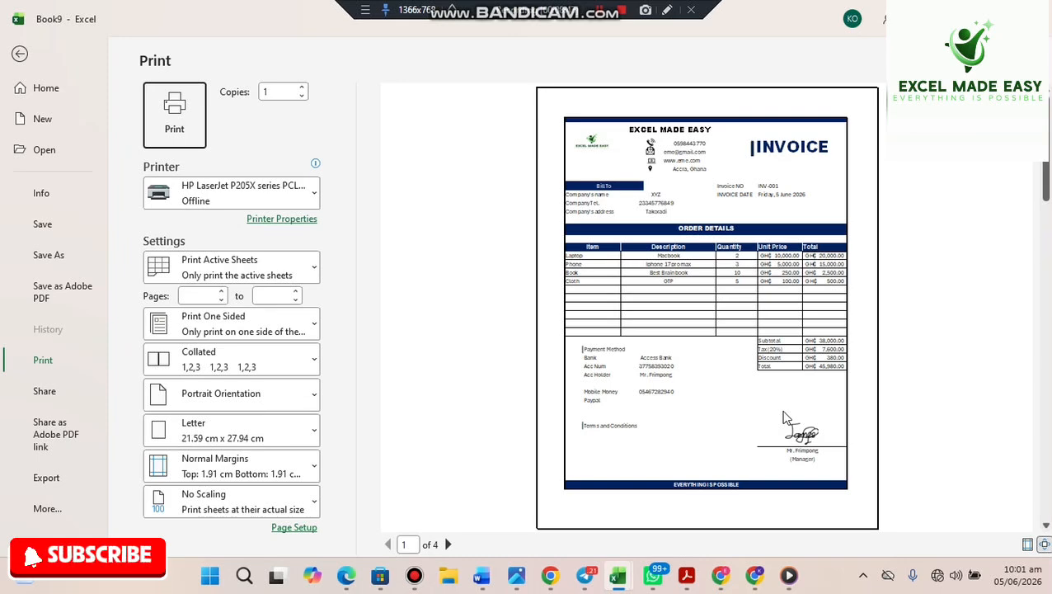
click(56, 483)
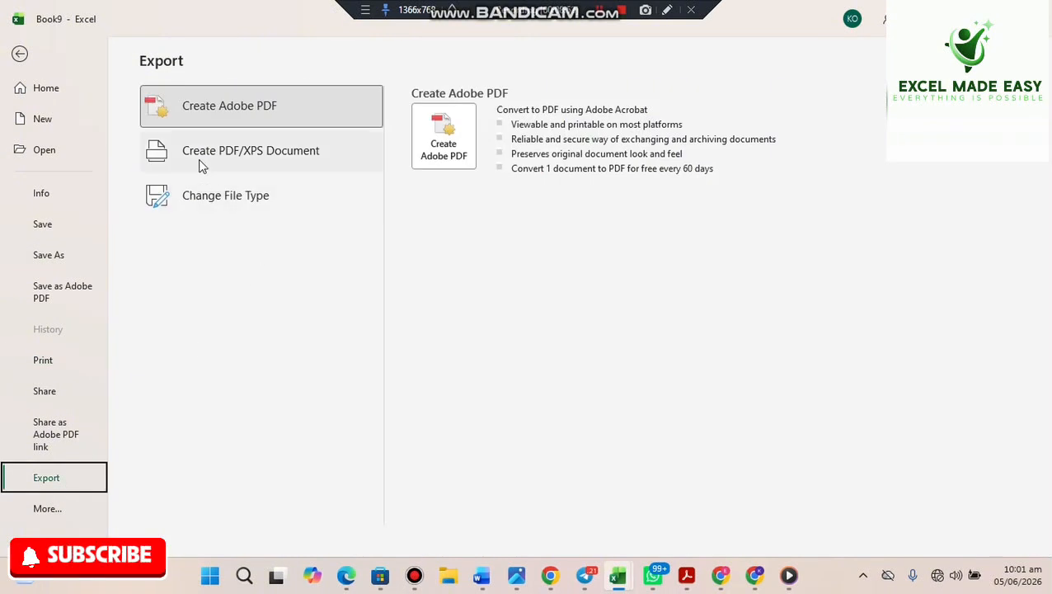
click(201, 165)
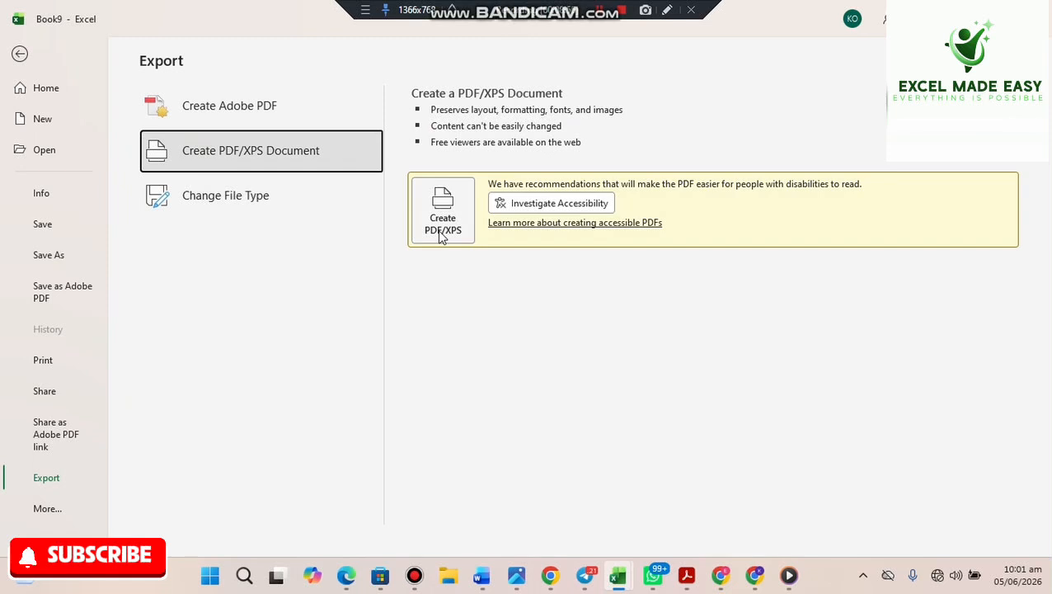
click(20, 55)
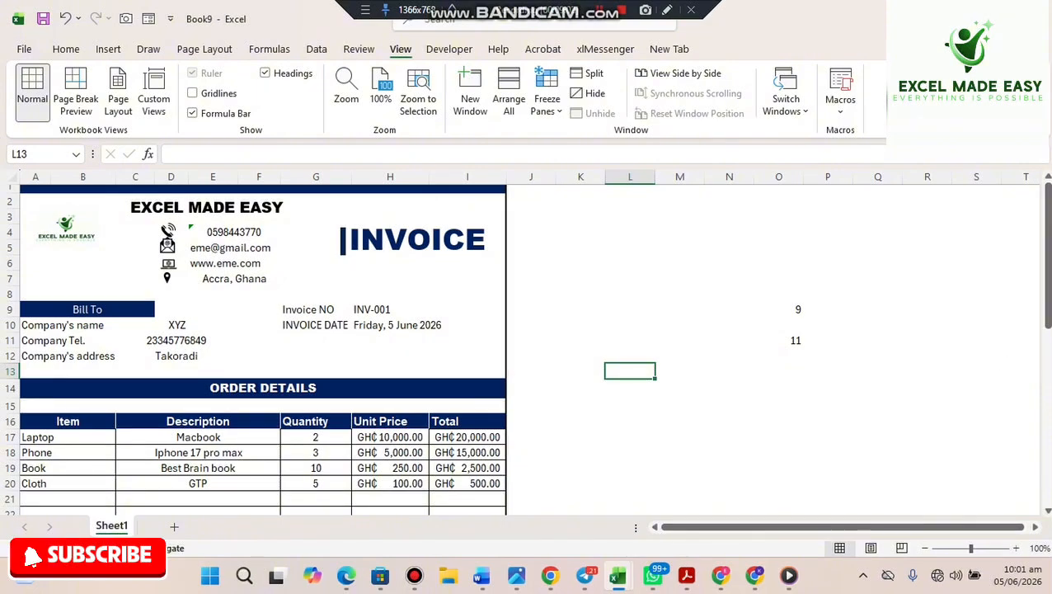
scroll(1045, 329, down, 2)
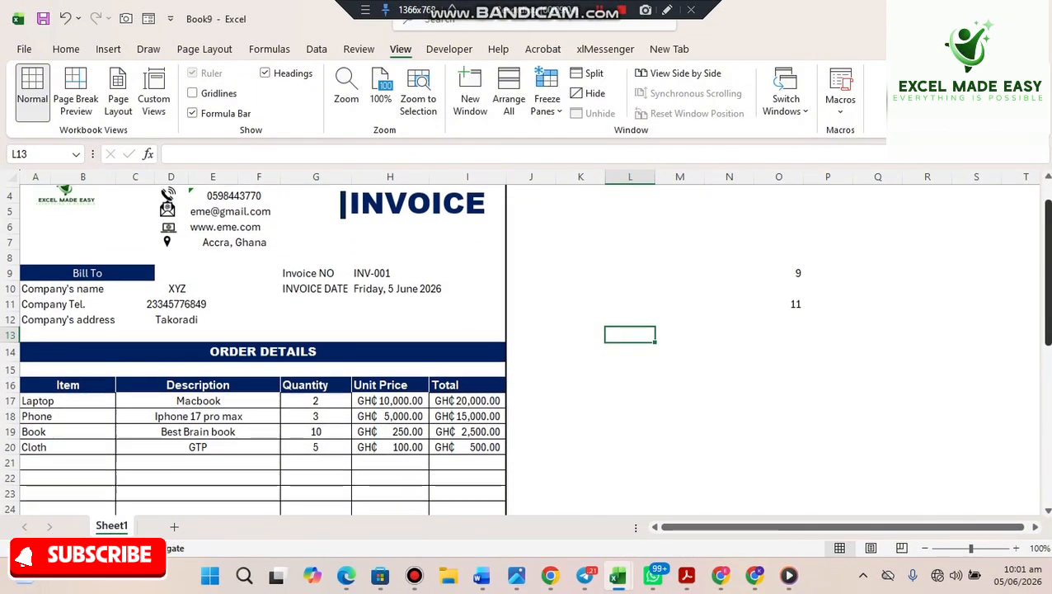
scroll(1046, 330, down, 4)
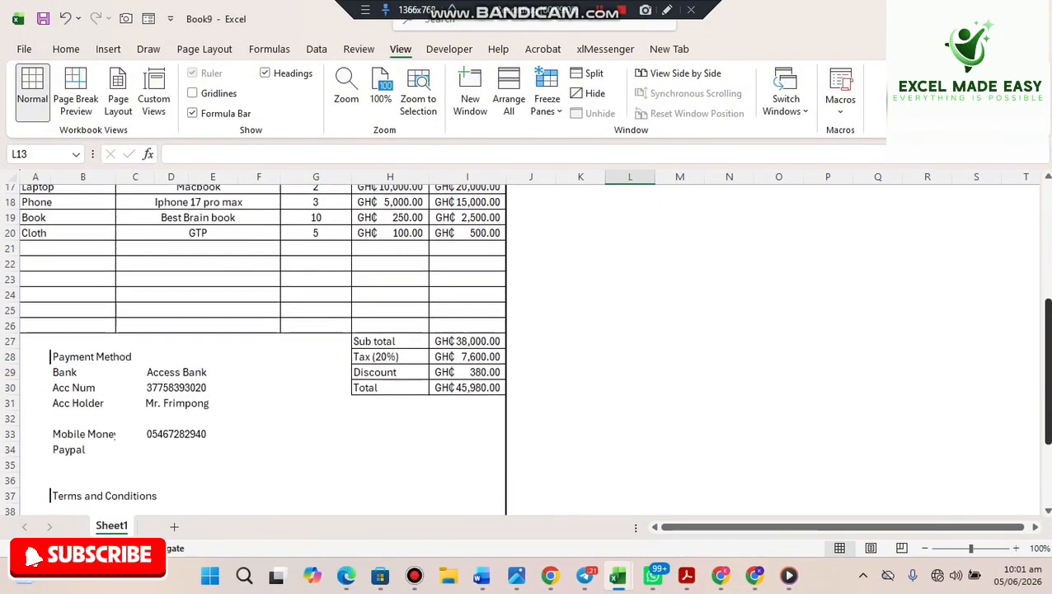
scroll(1003, 462, down, 3)
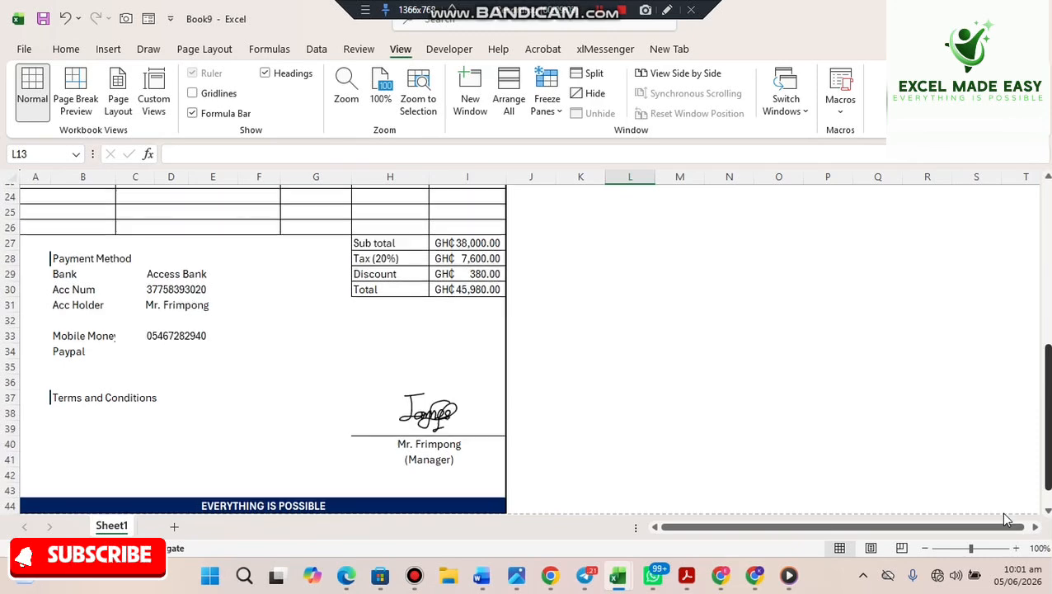
scroll(1048, 319, up, 5)
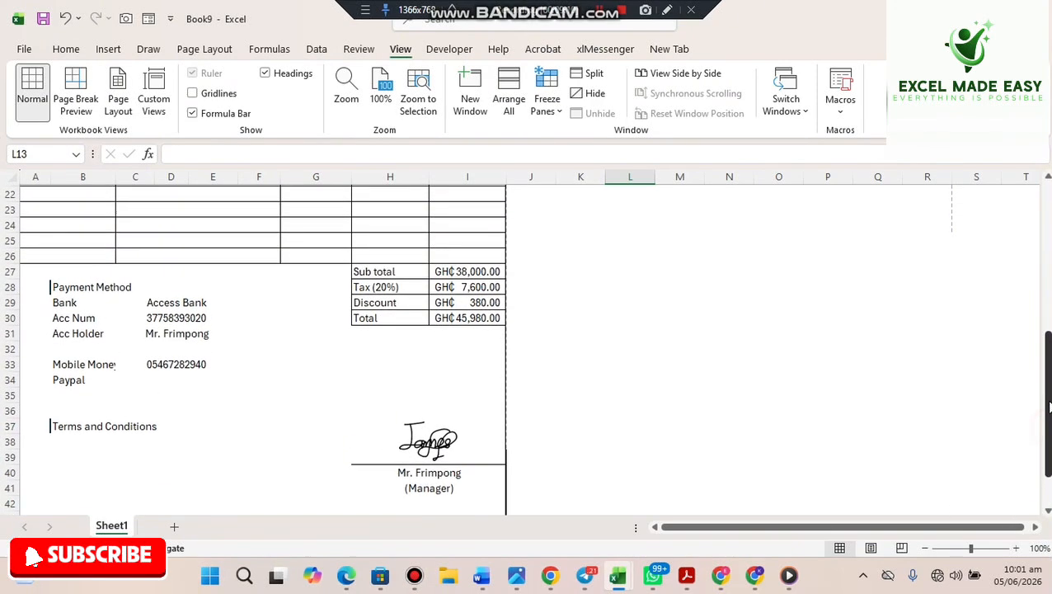
scroll(1048, 319, up, 3)
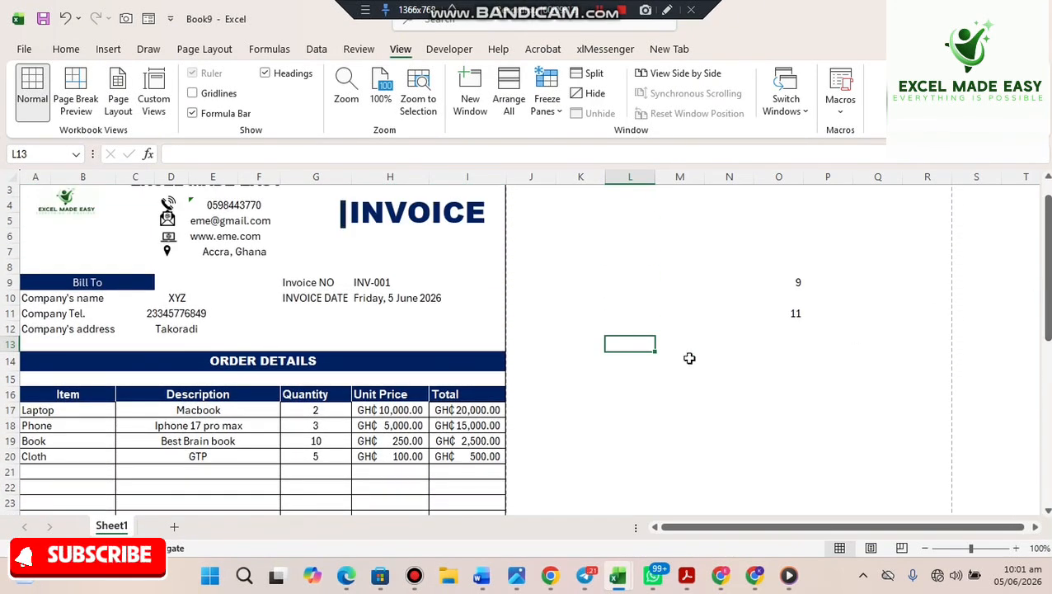